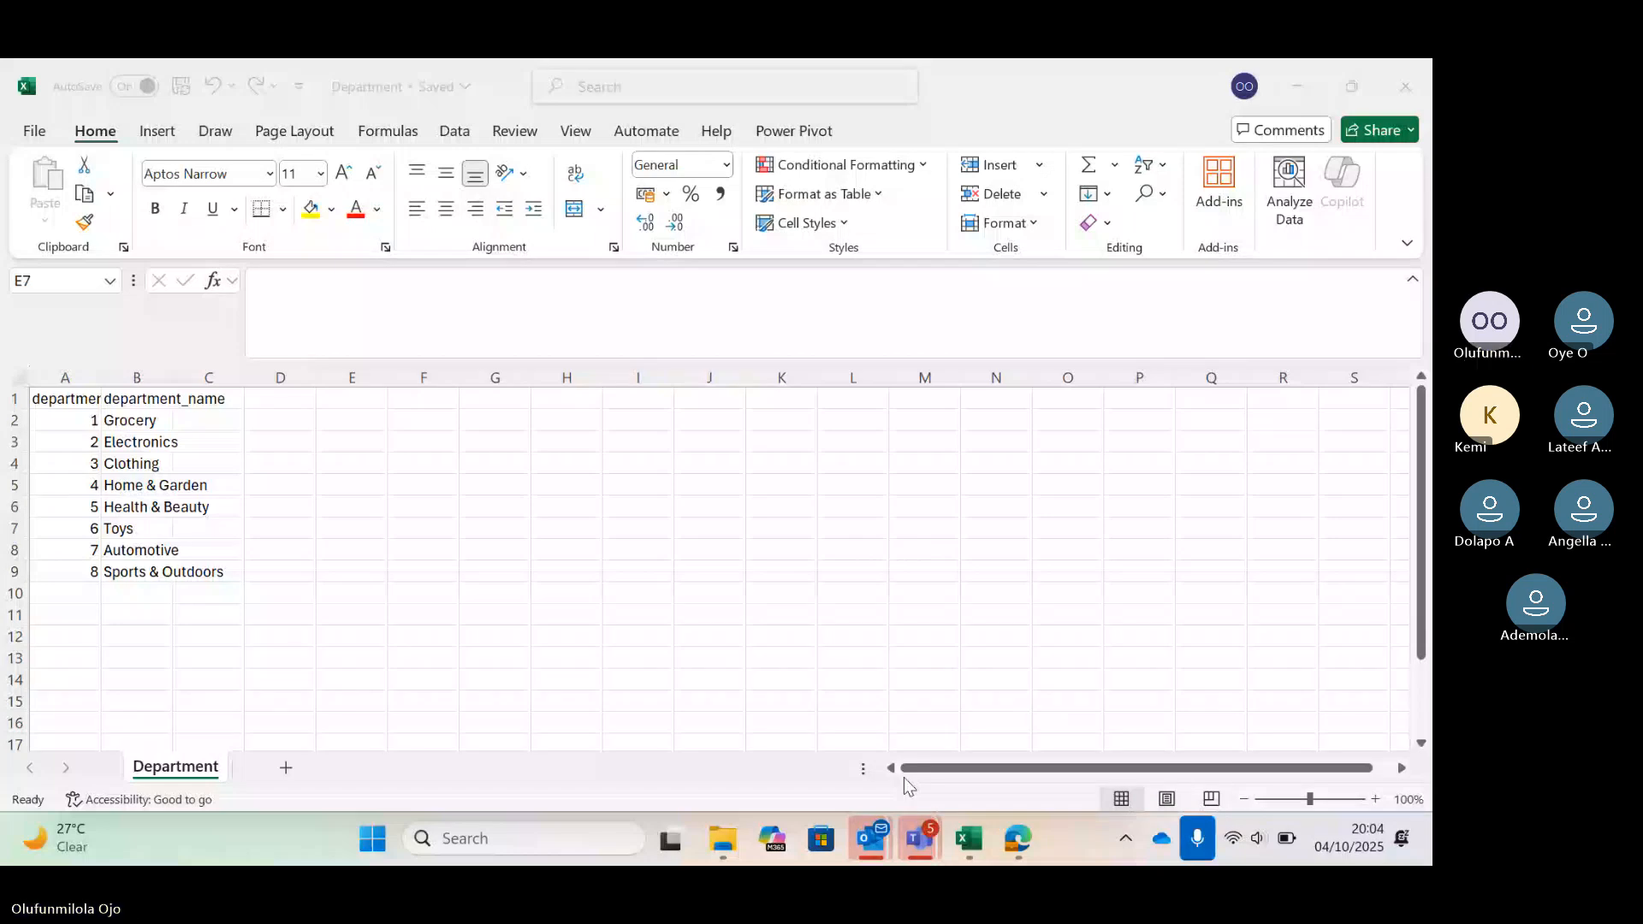
mouse_move(723, 838)
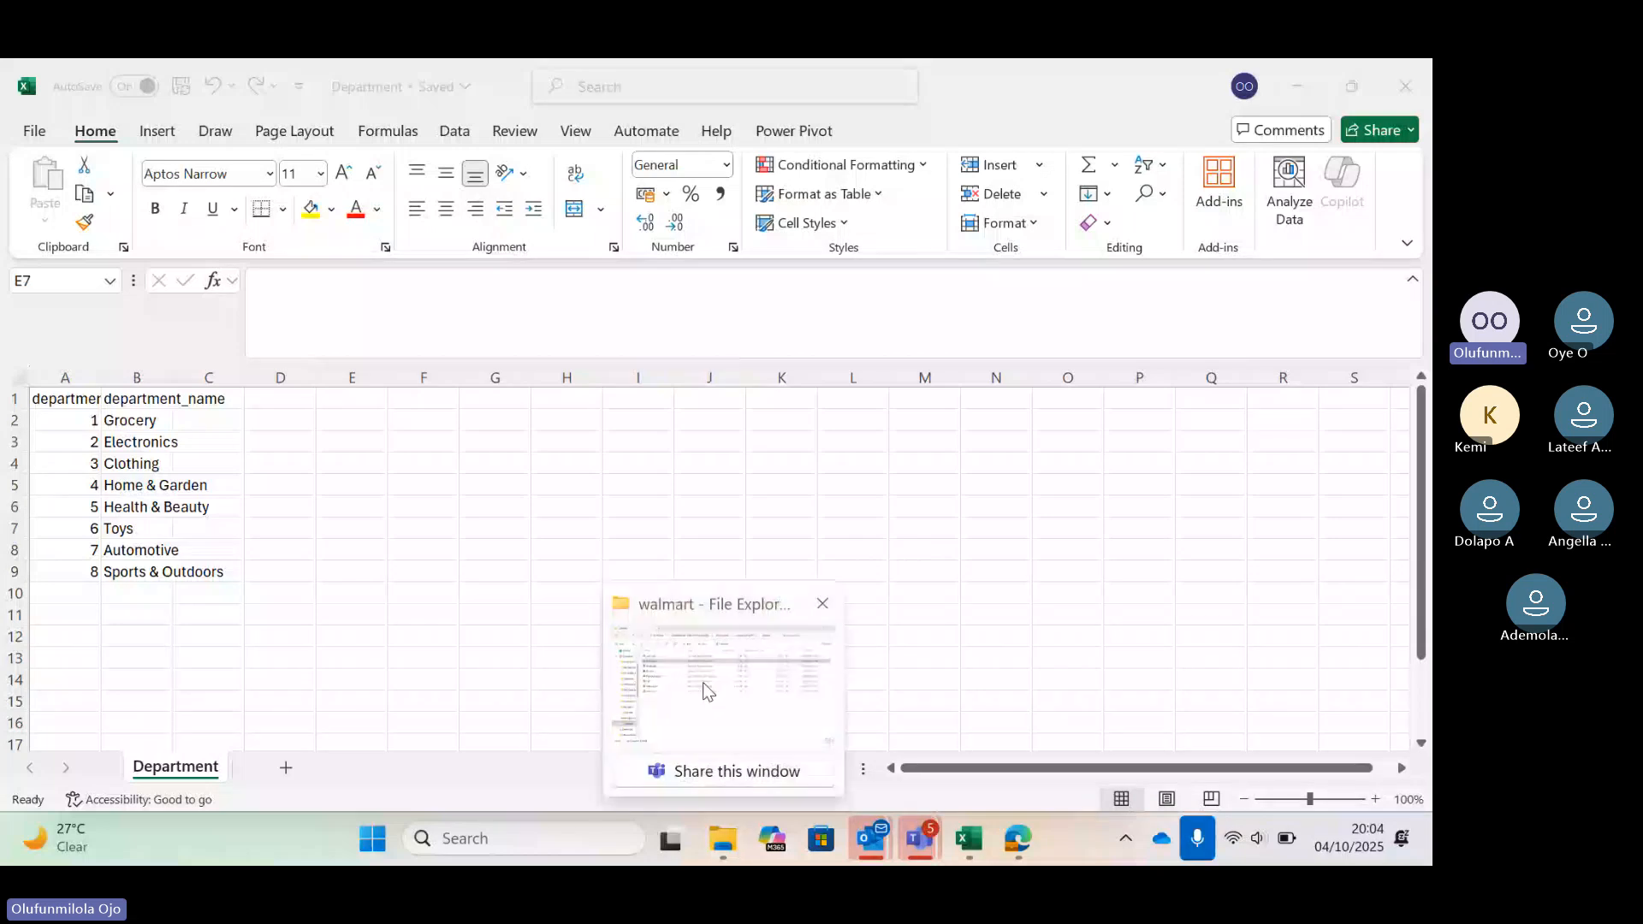
left_click(703, 685)
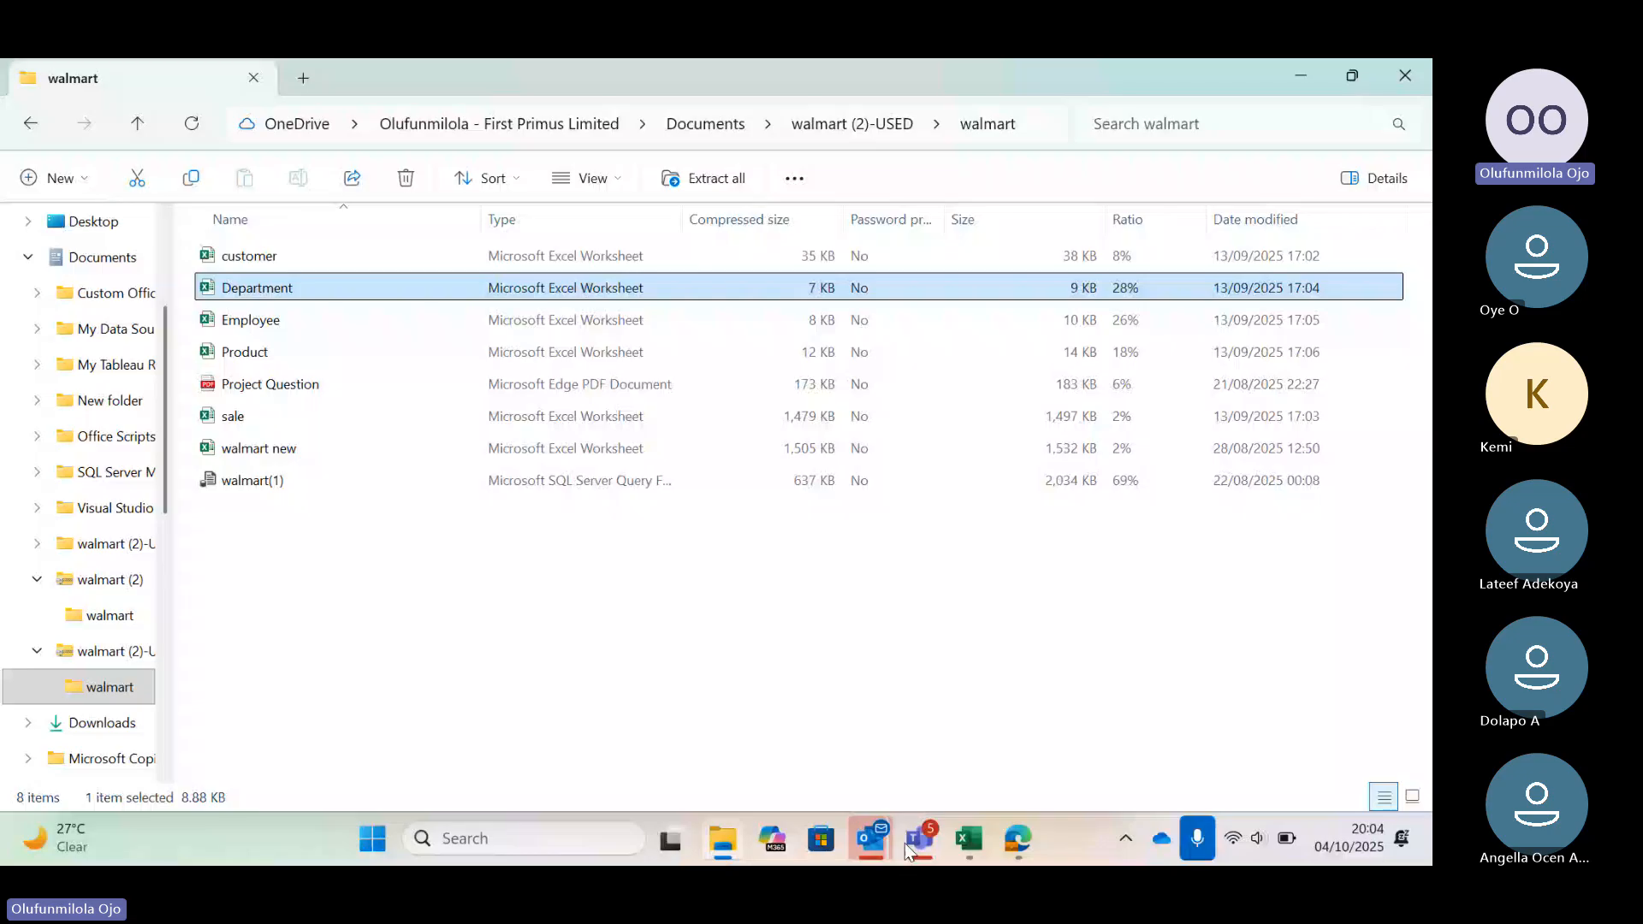
left_click(969, 839)
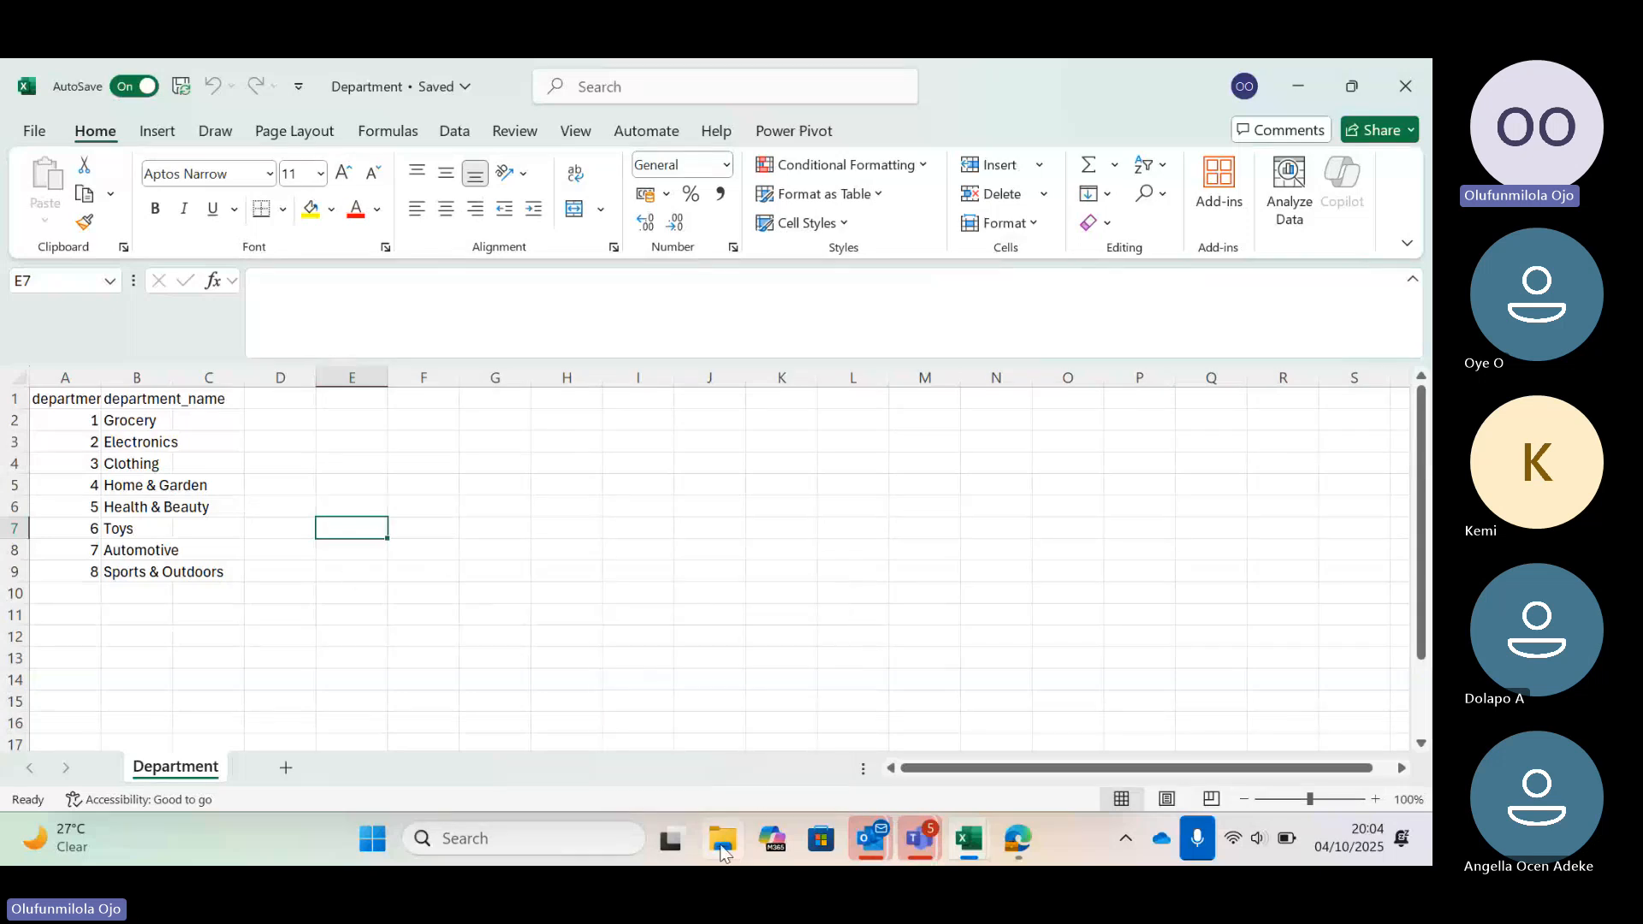
Review the Excel files in the walmart folder in File Explorer
mouse_move(721, 849)
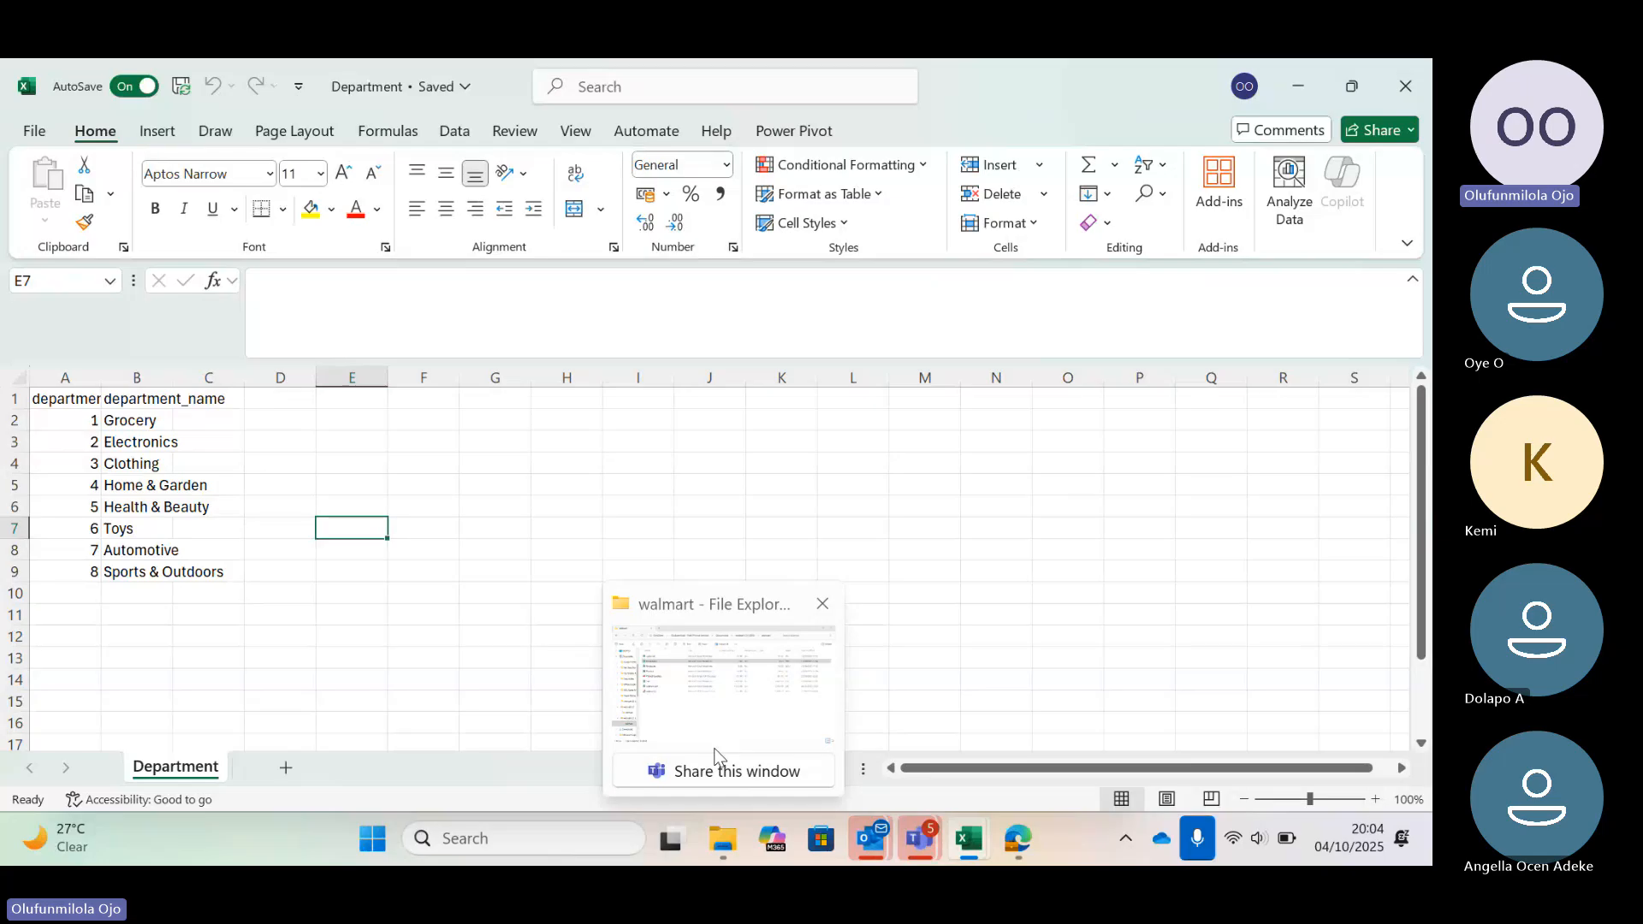
left_click(714, 756)
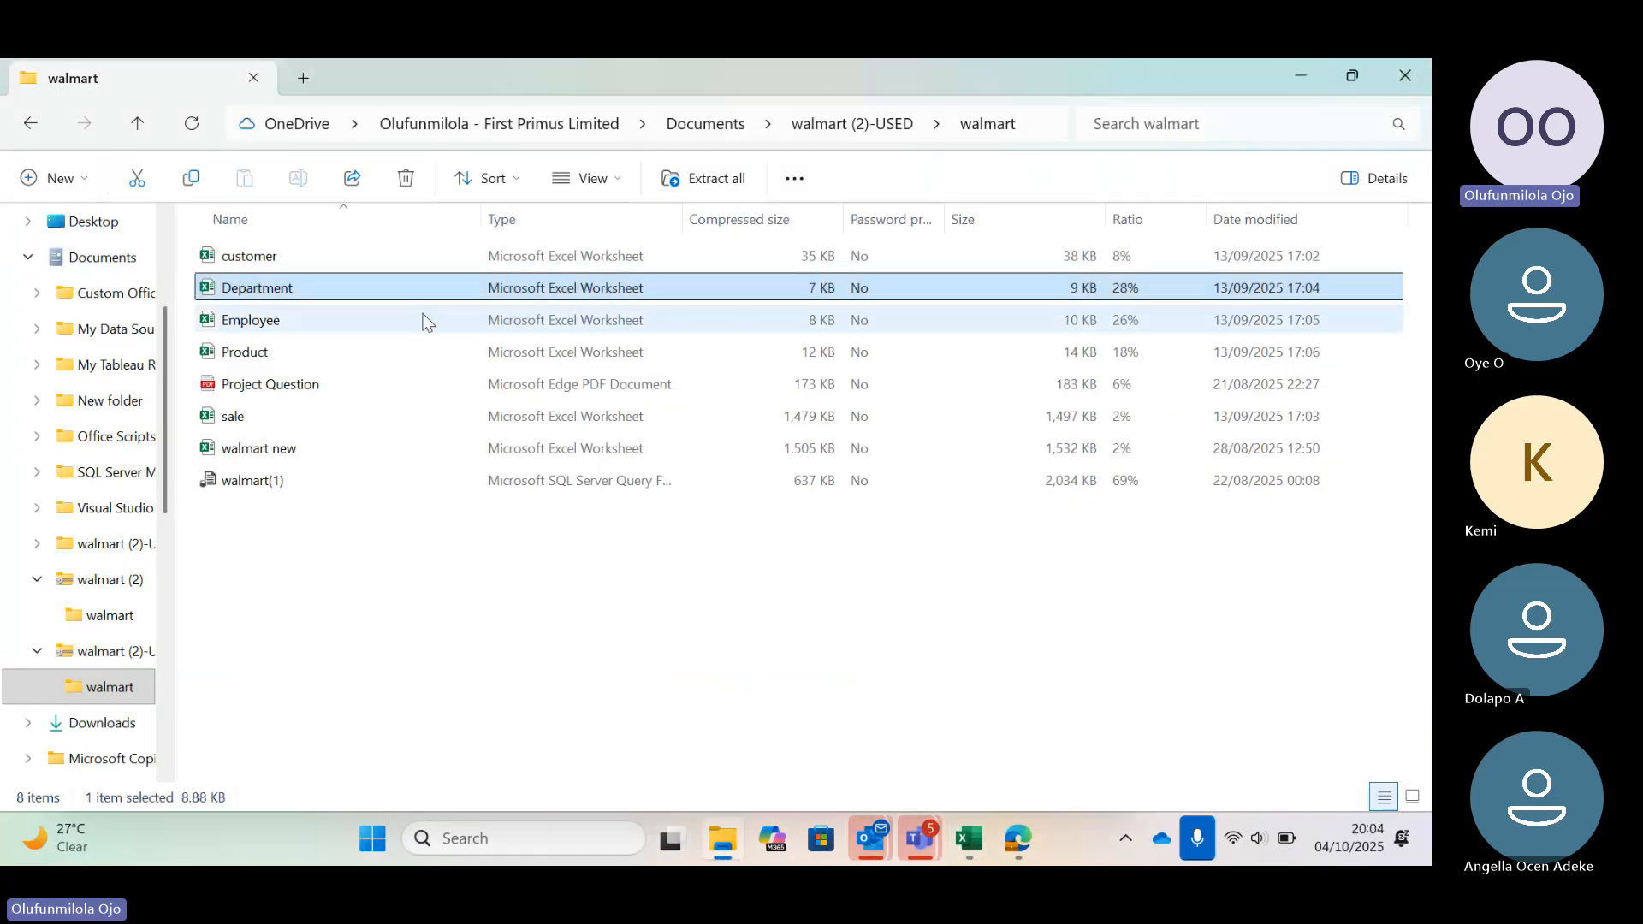
left_click(284, 258)
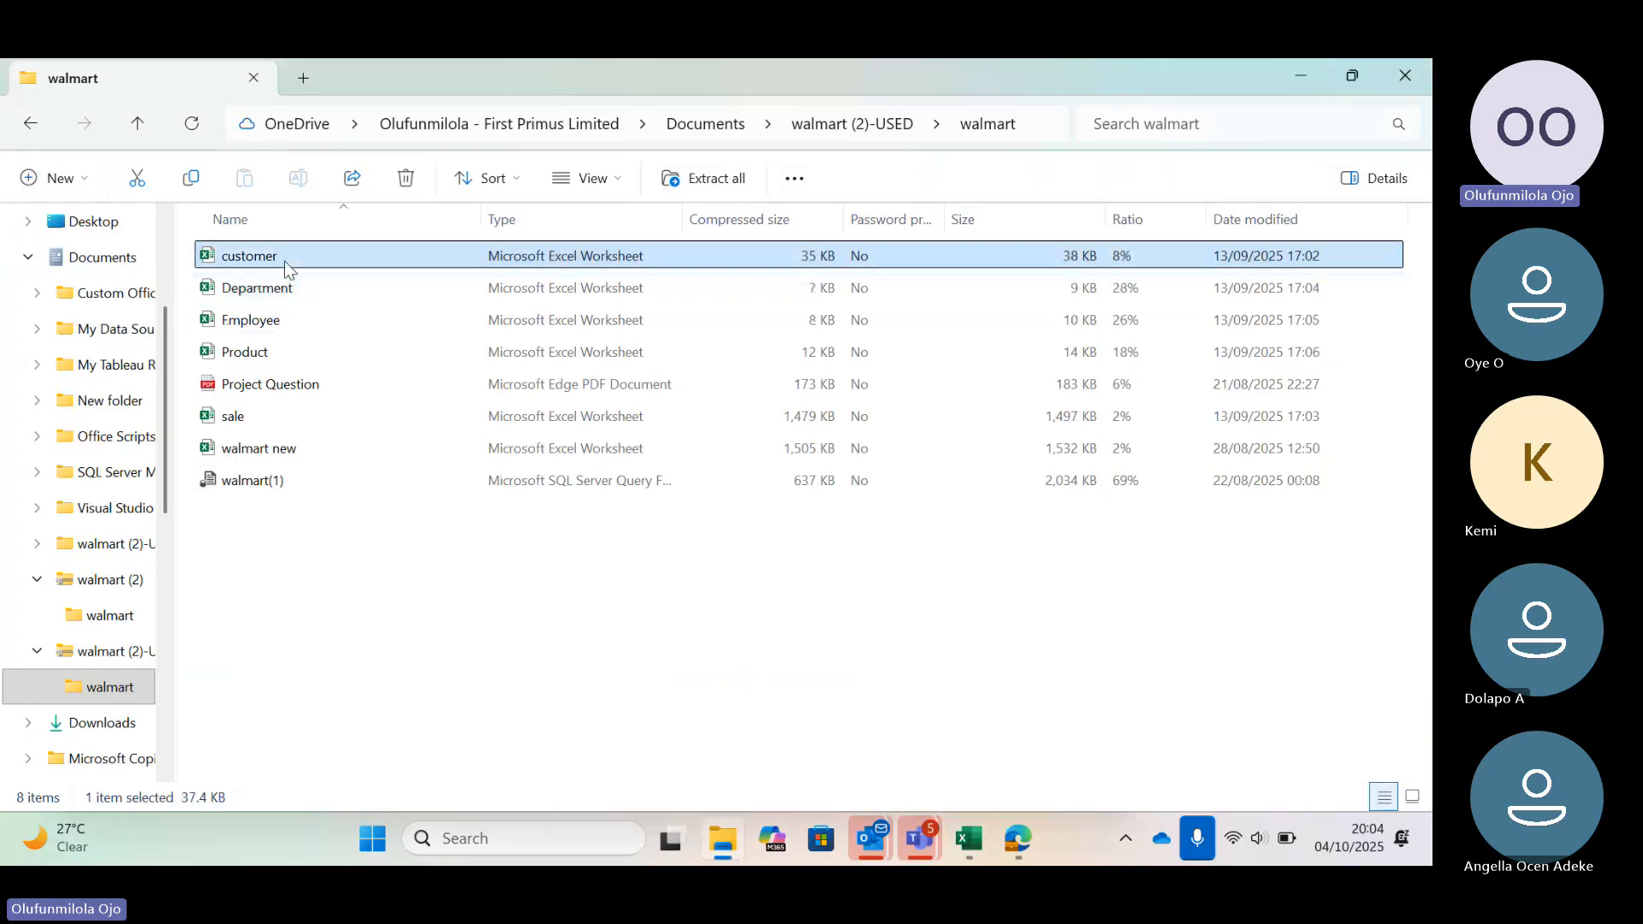
left_click(327, 286)
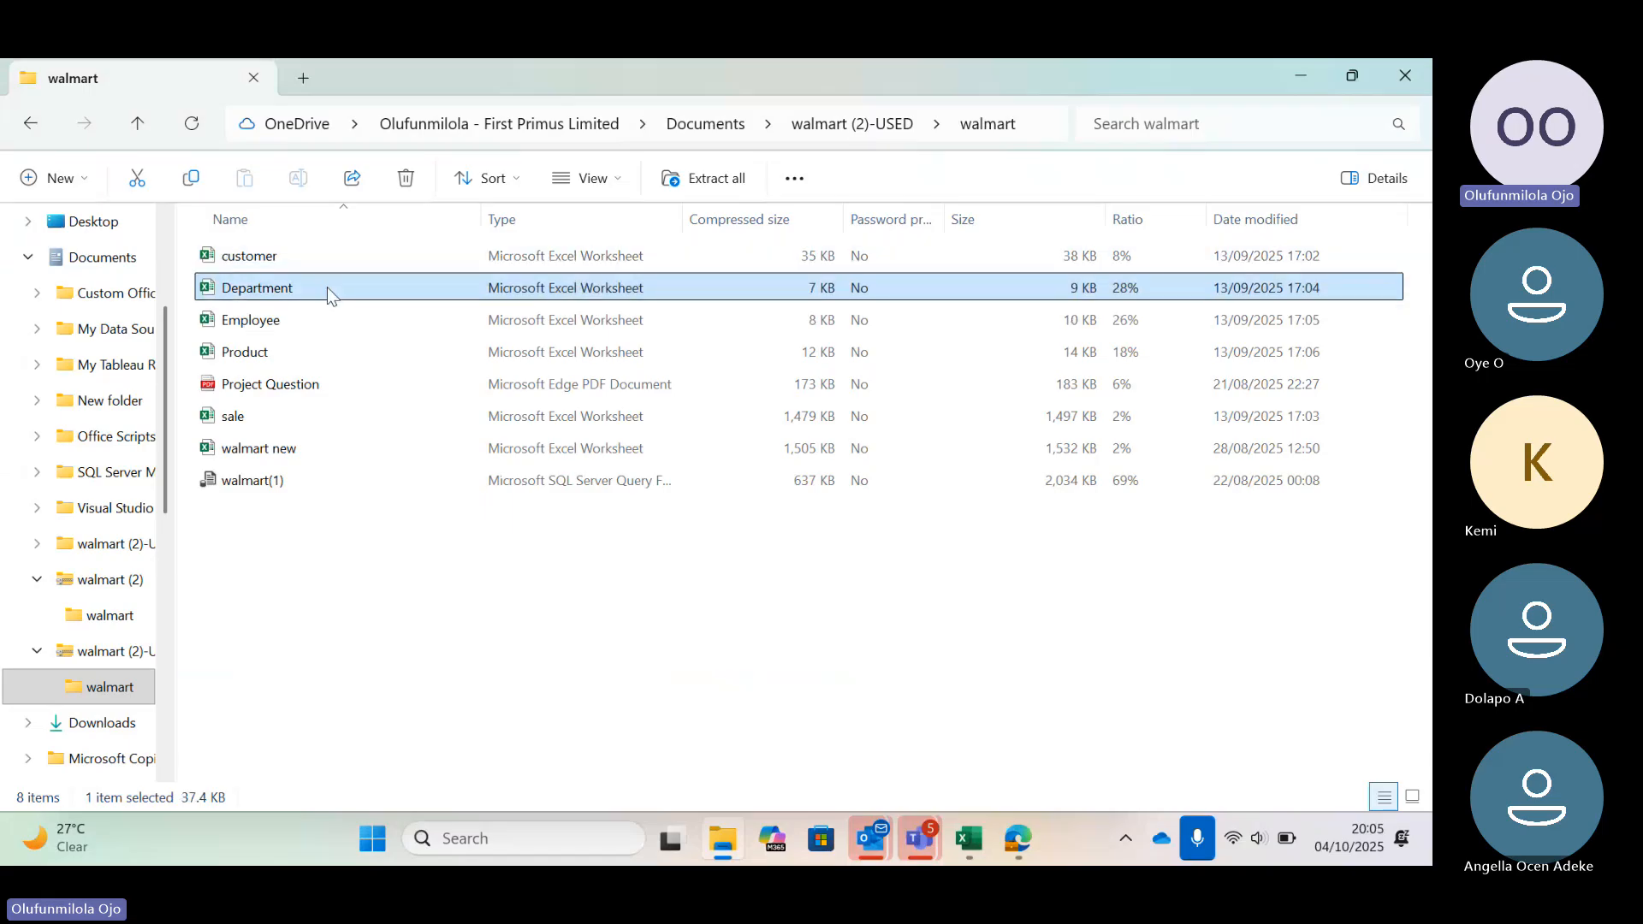
left_click(310, 318)
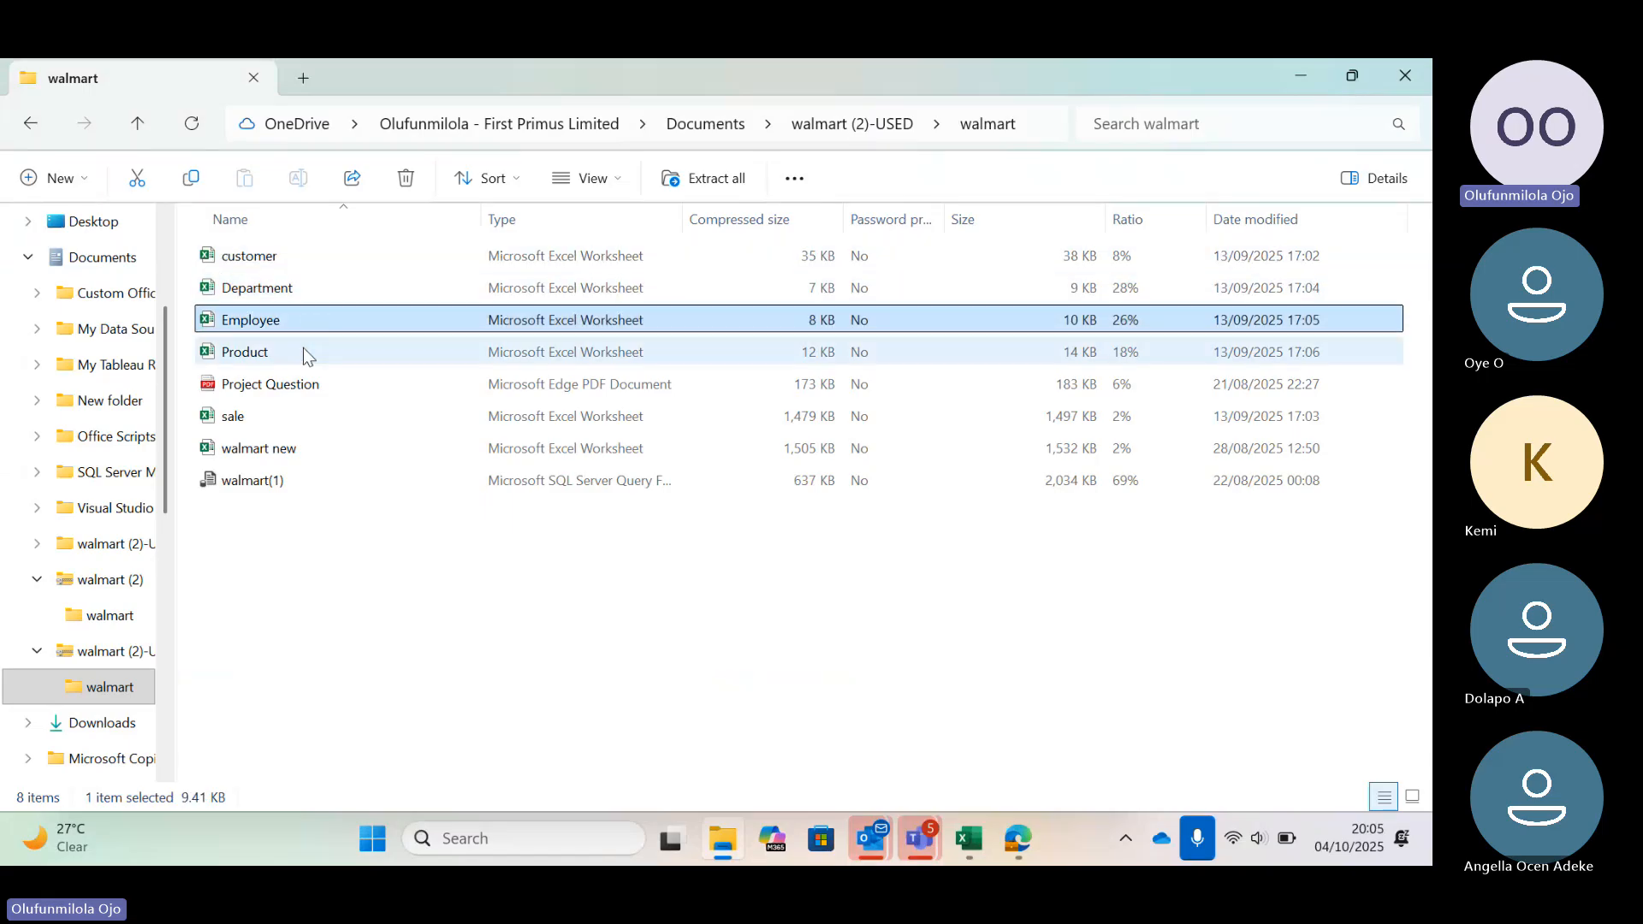
left_click(303, 349)
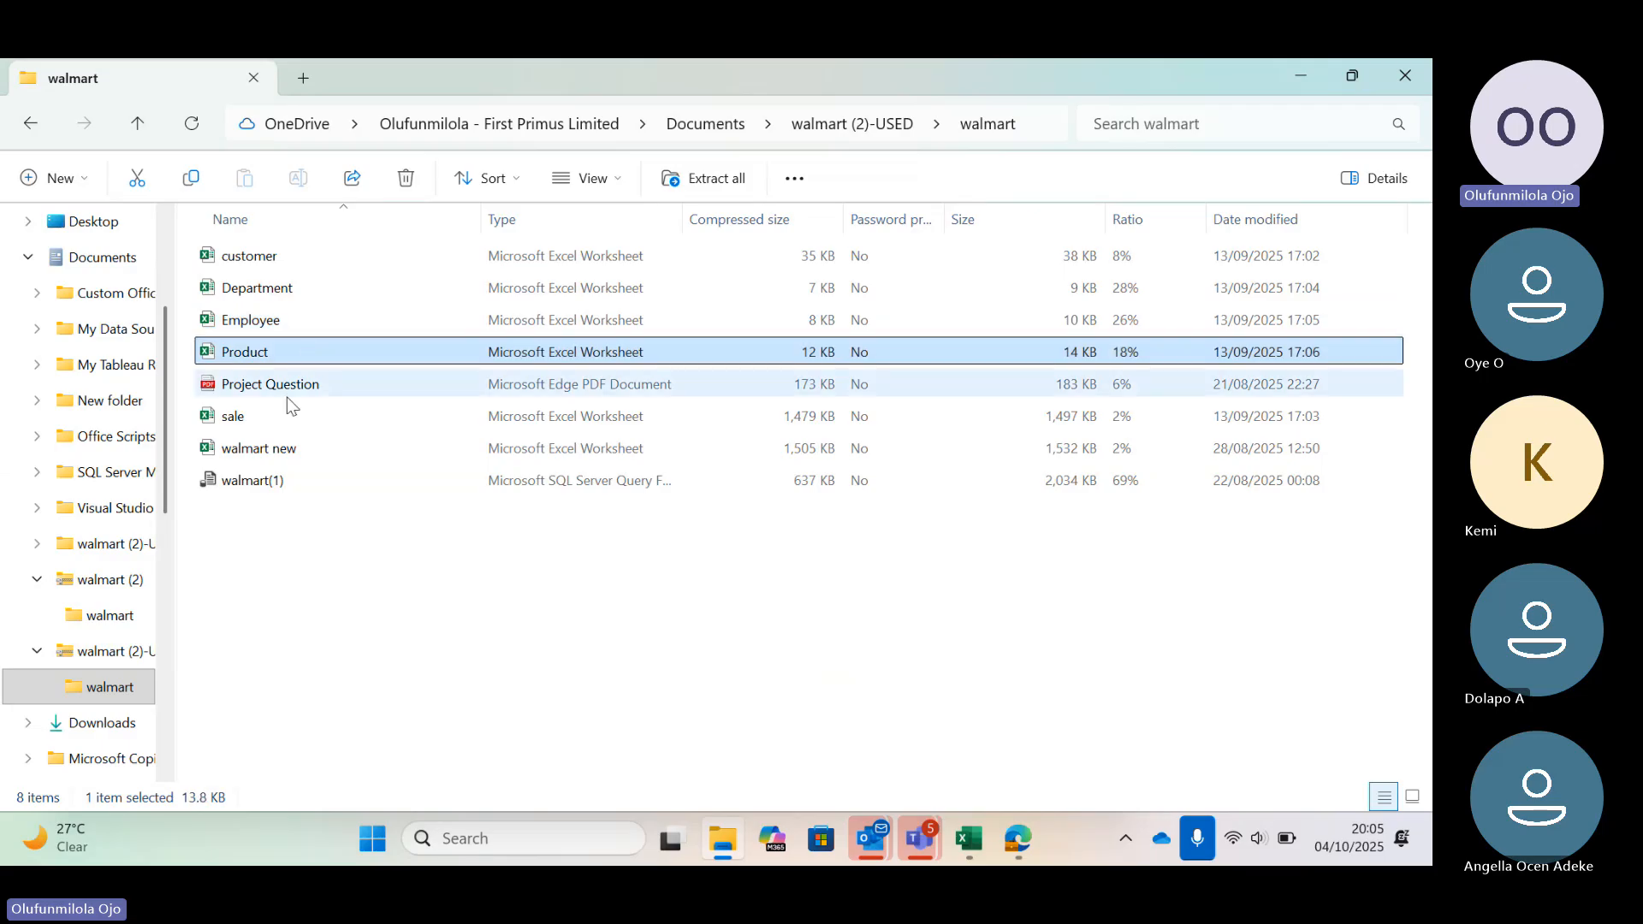
left_click(287, 418)
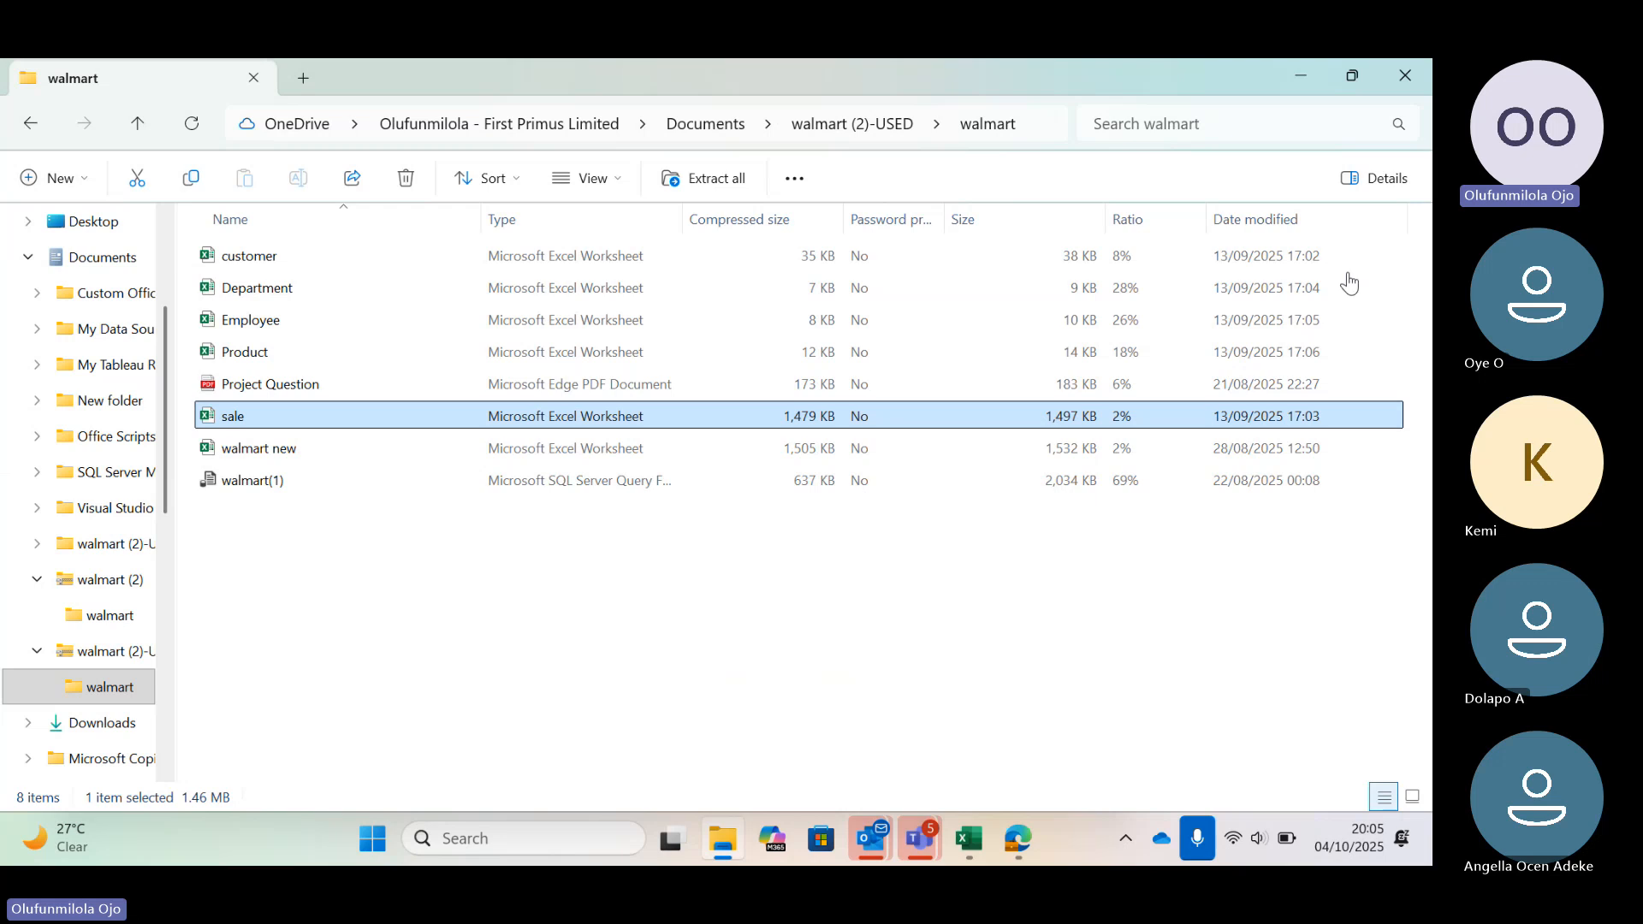
left_click(823, 219)
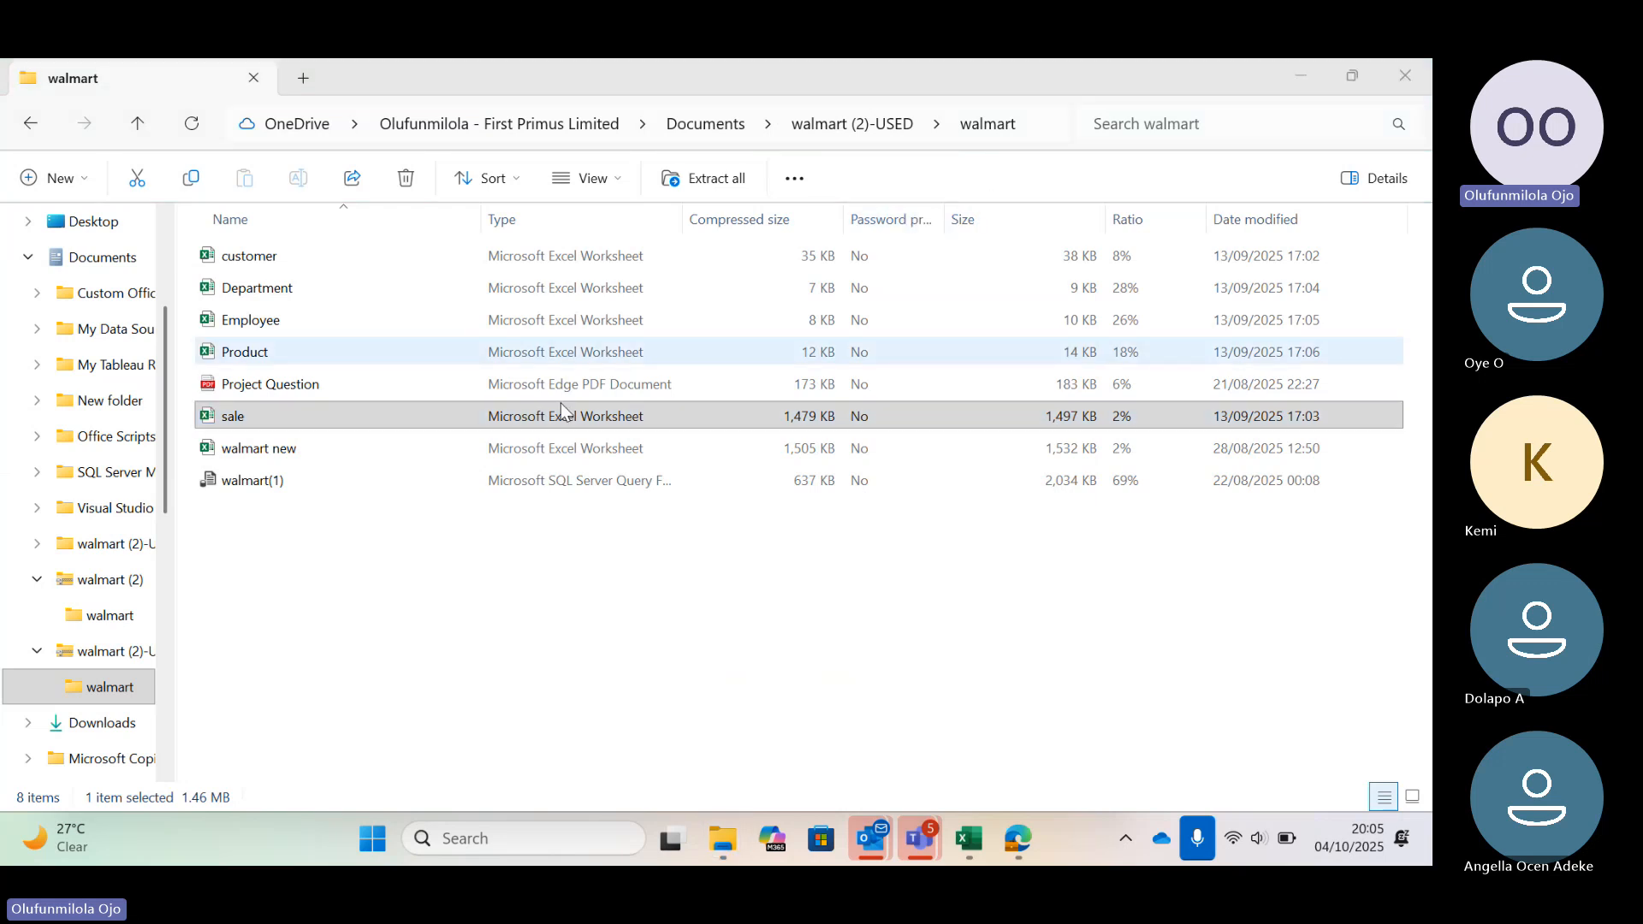
double_click(562, 405)
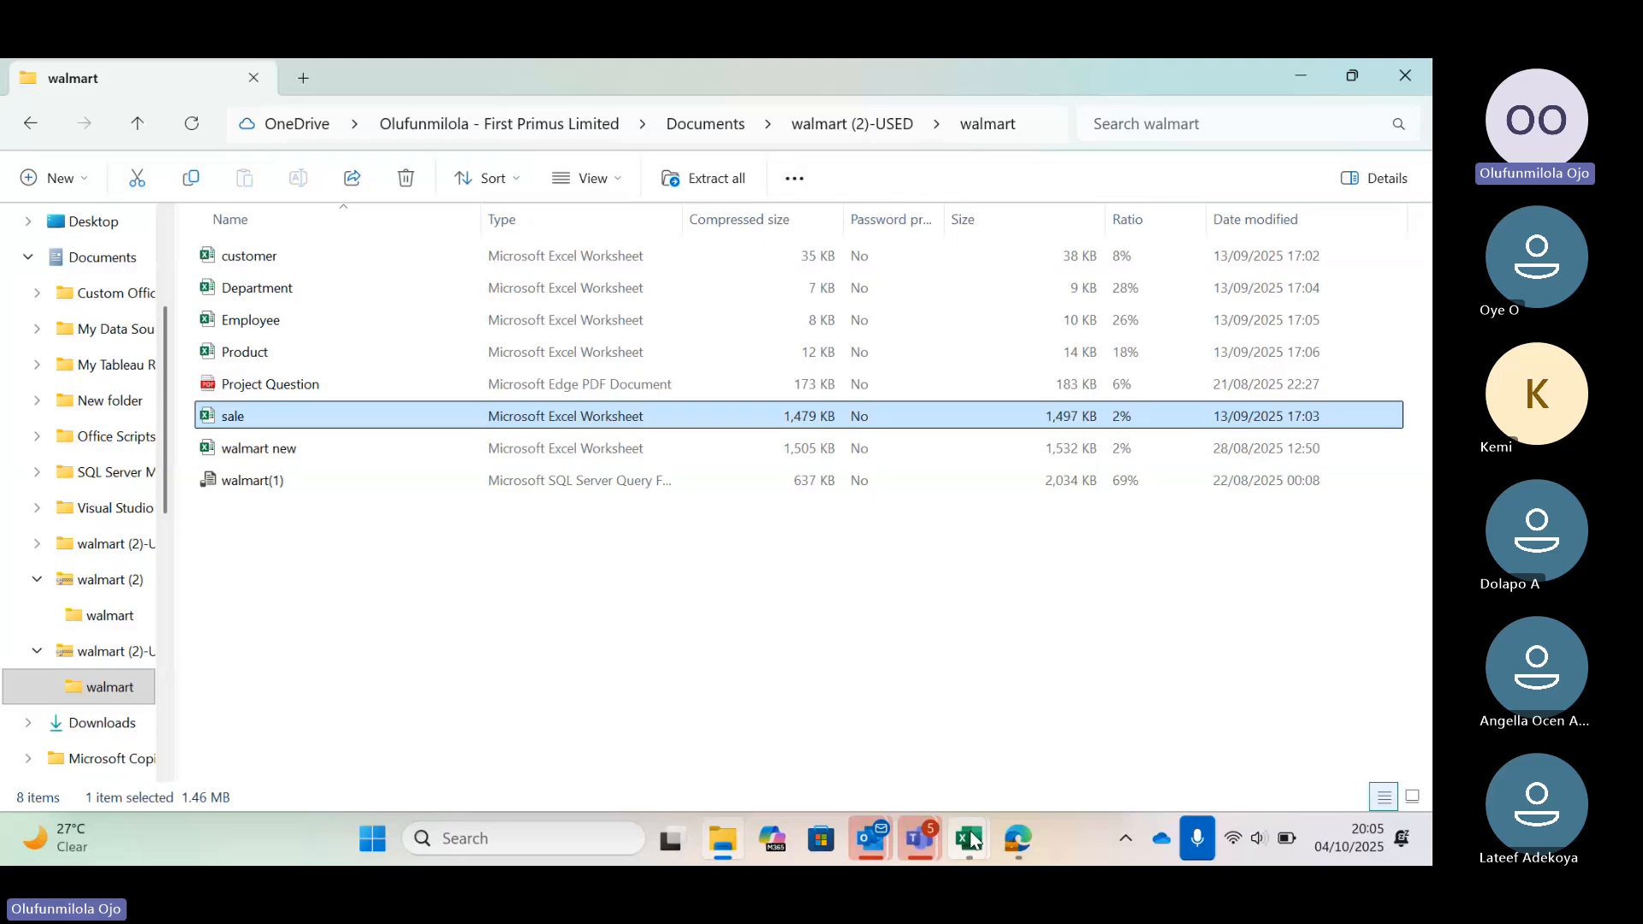
Return to the Department workbook and open the COM Add-ins list in Excel Options to check the Power Pivot add-in
mouse_move(972, 841)
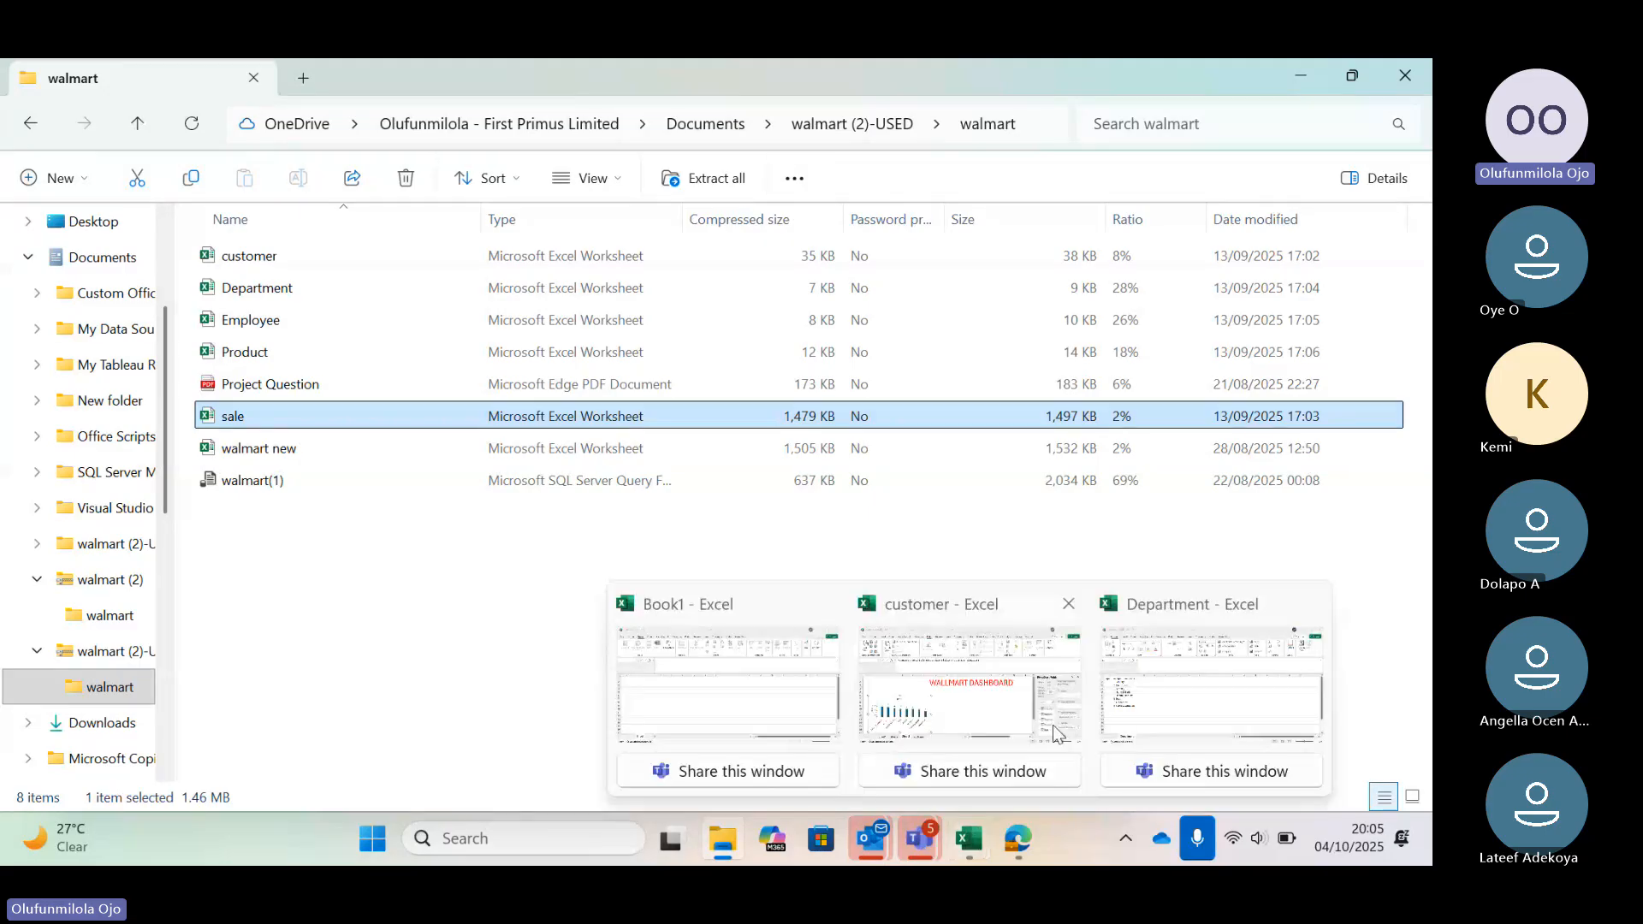
mouse_move(1058, 728)
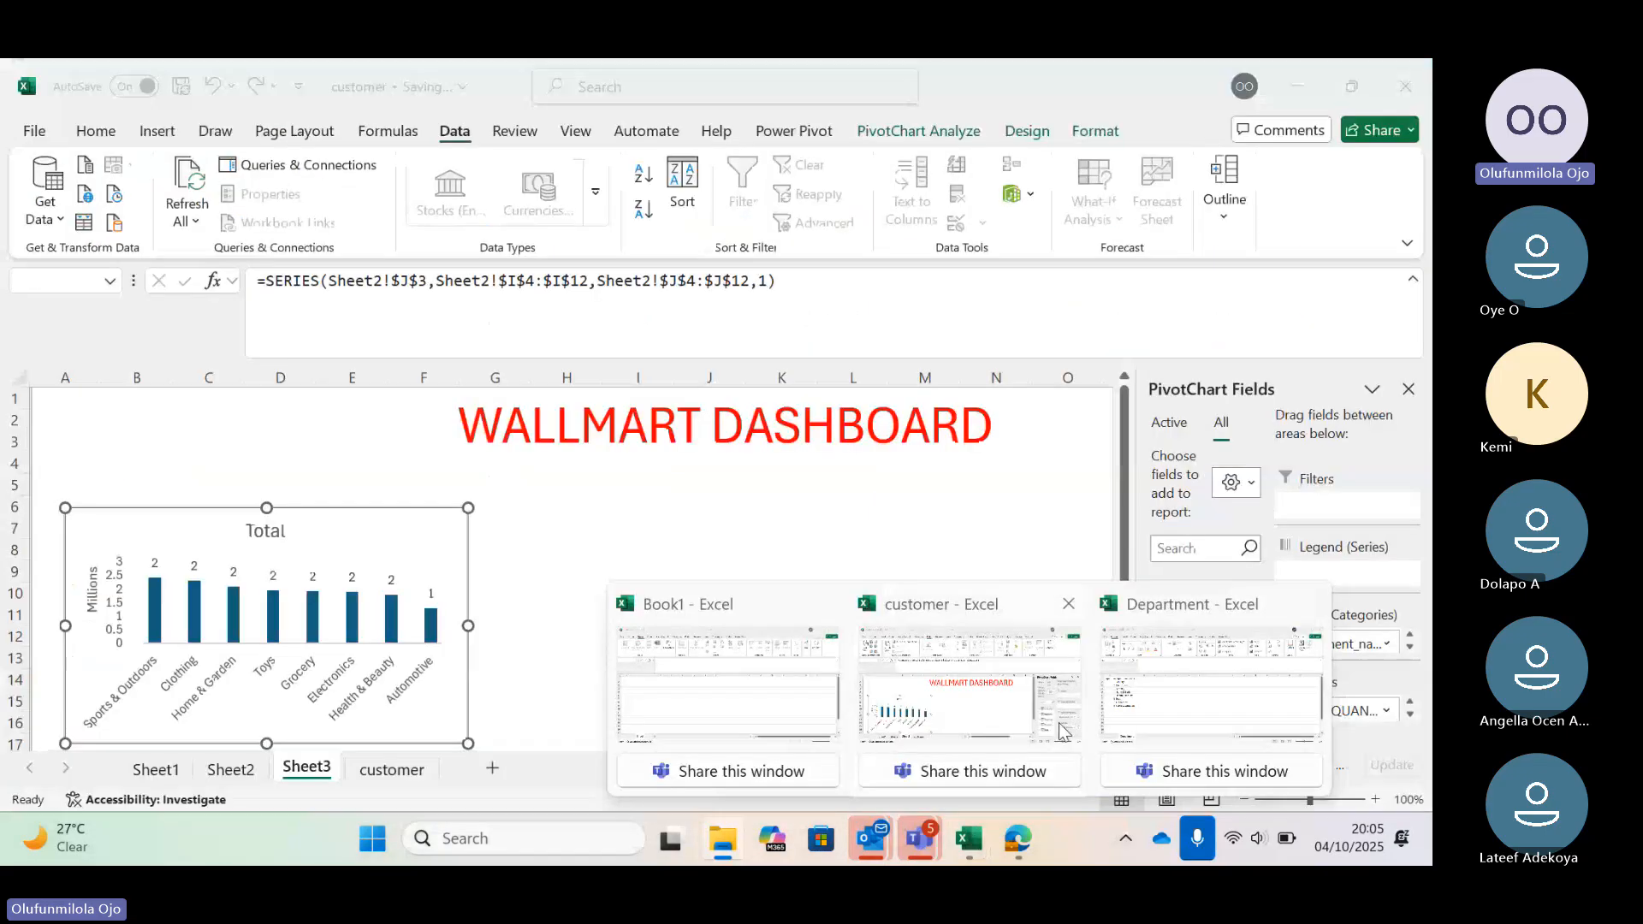
left_click(1129, 698)
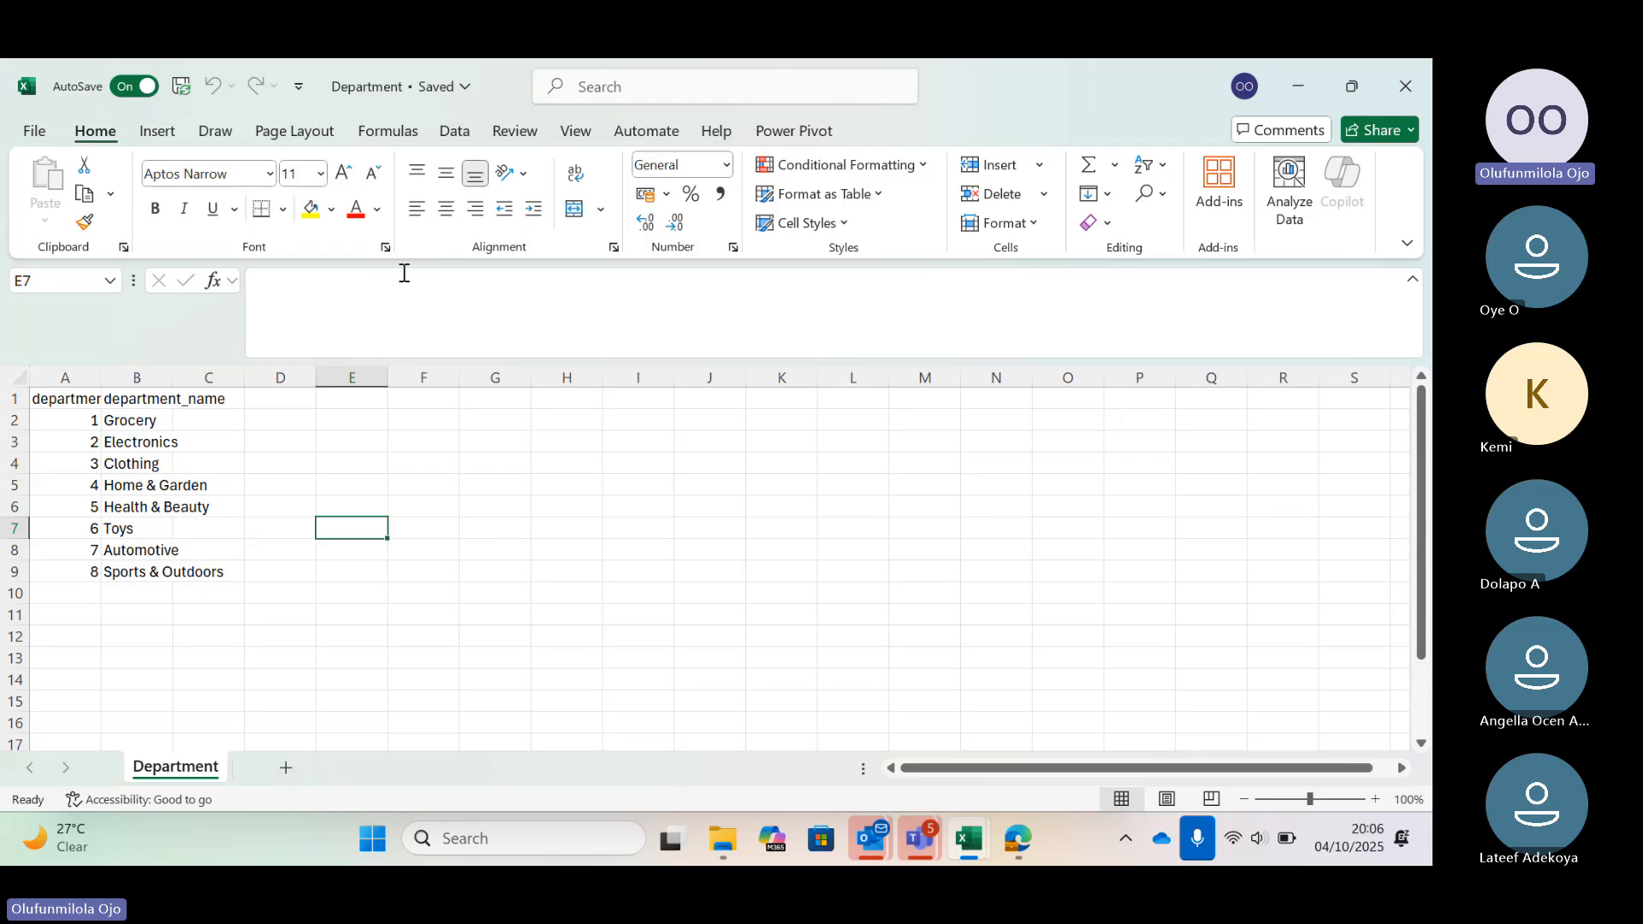
left_click(35, 137)
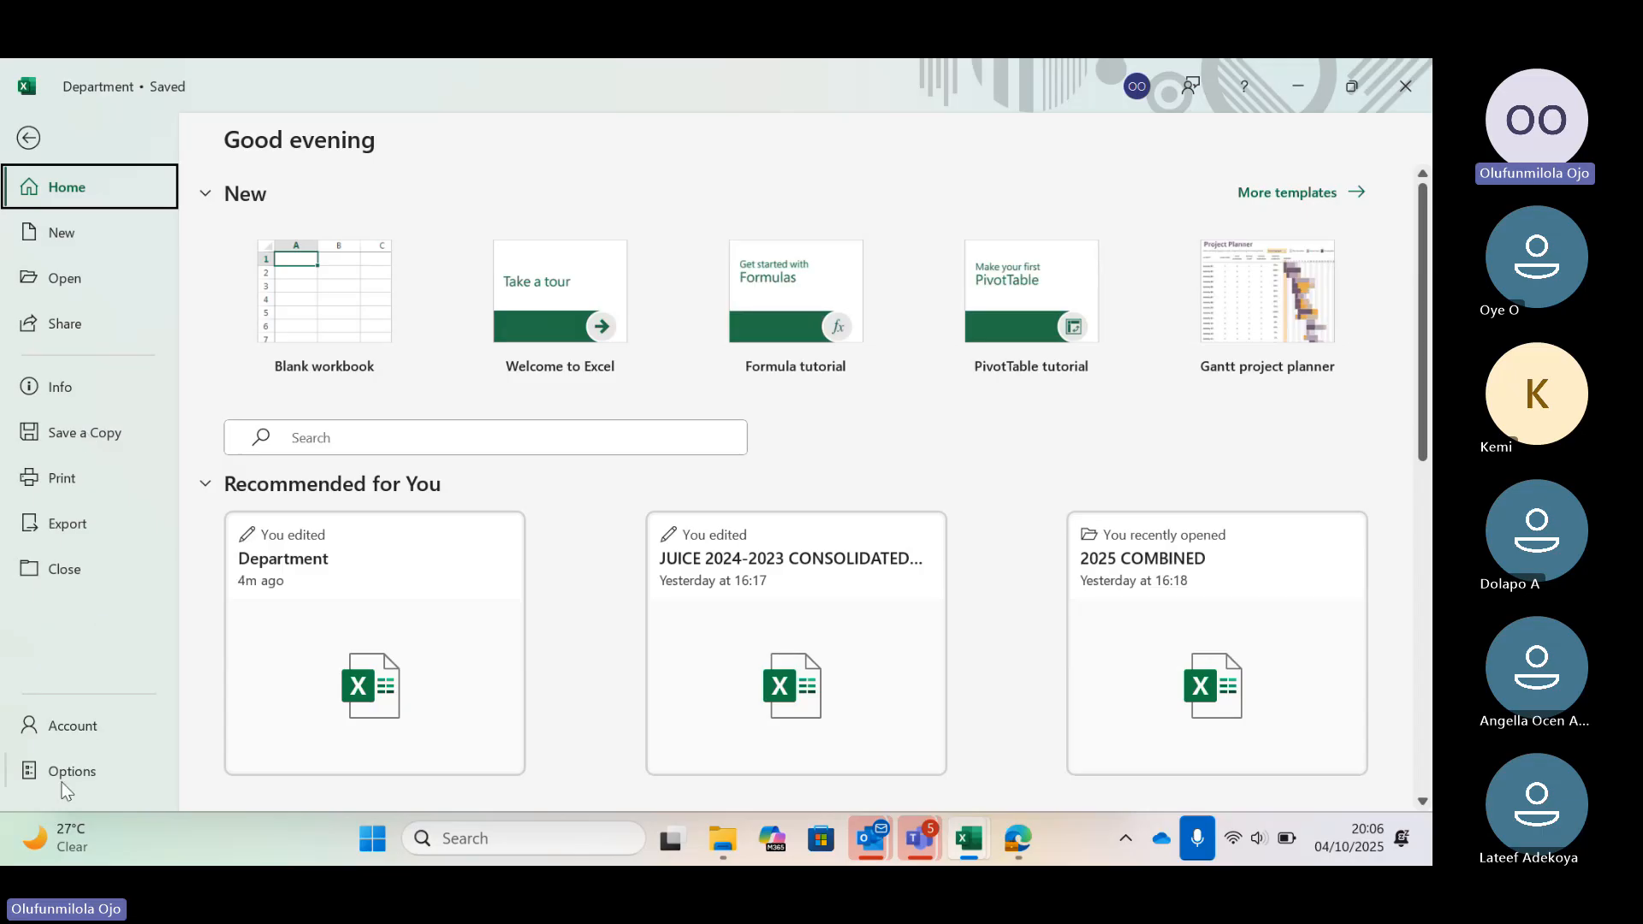
left_click(64, 780)
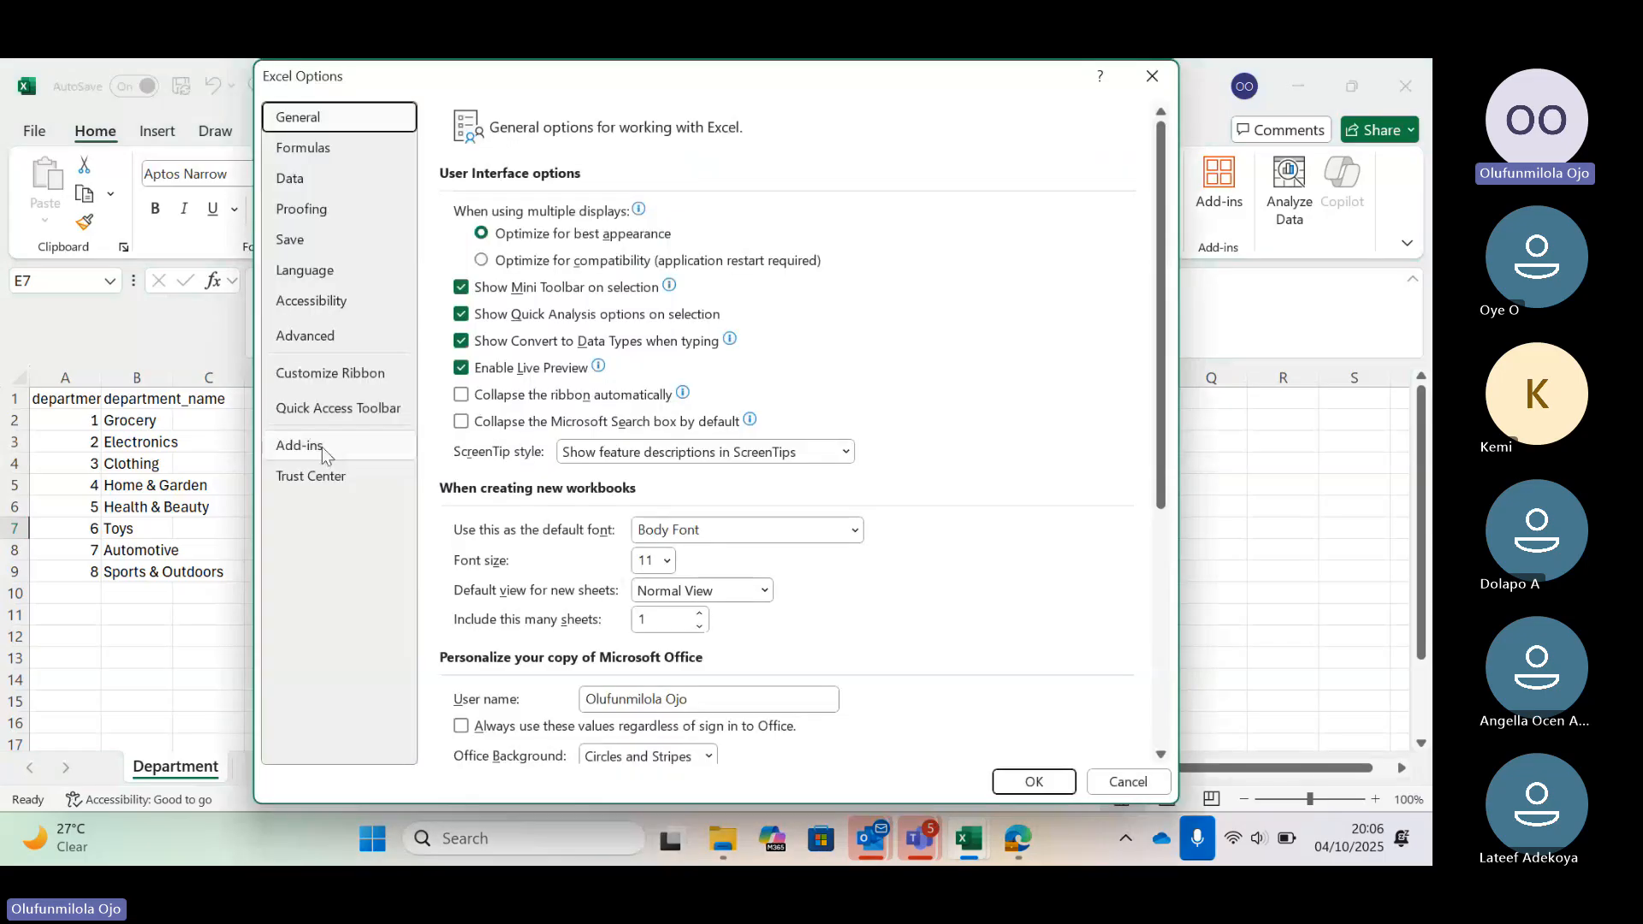
left_click(321, 447)
left_click(591, 737)
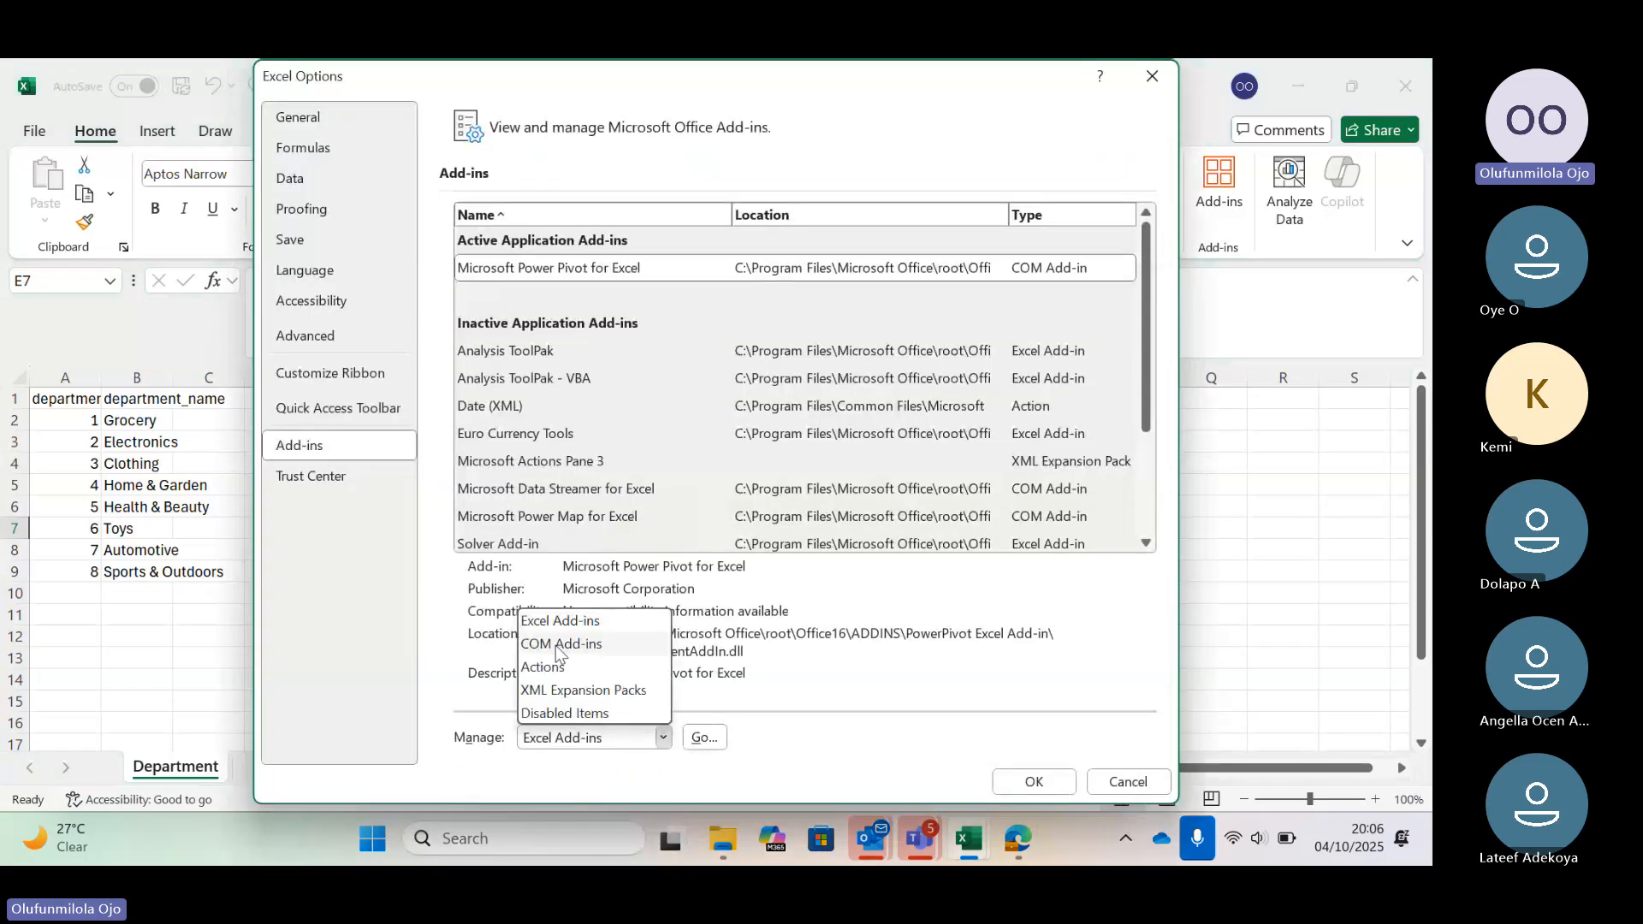
left_click(558, 645)
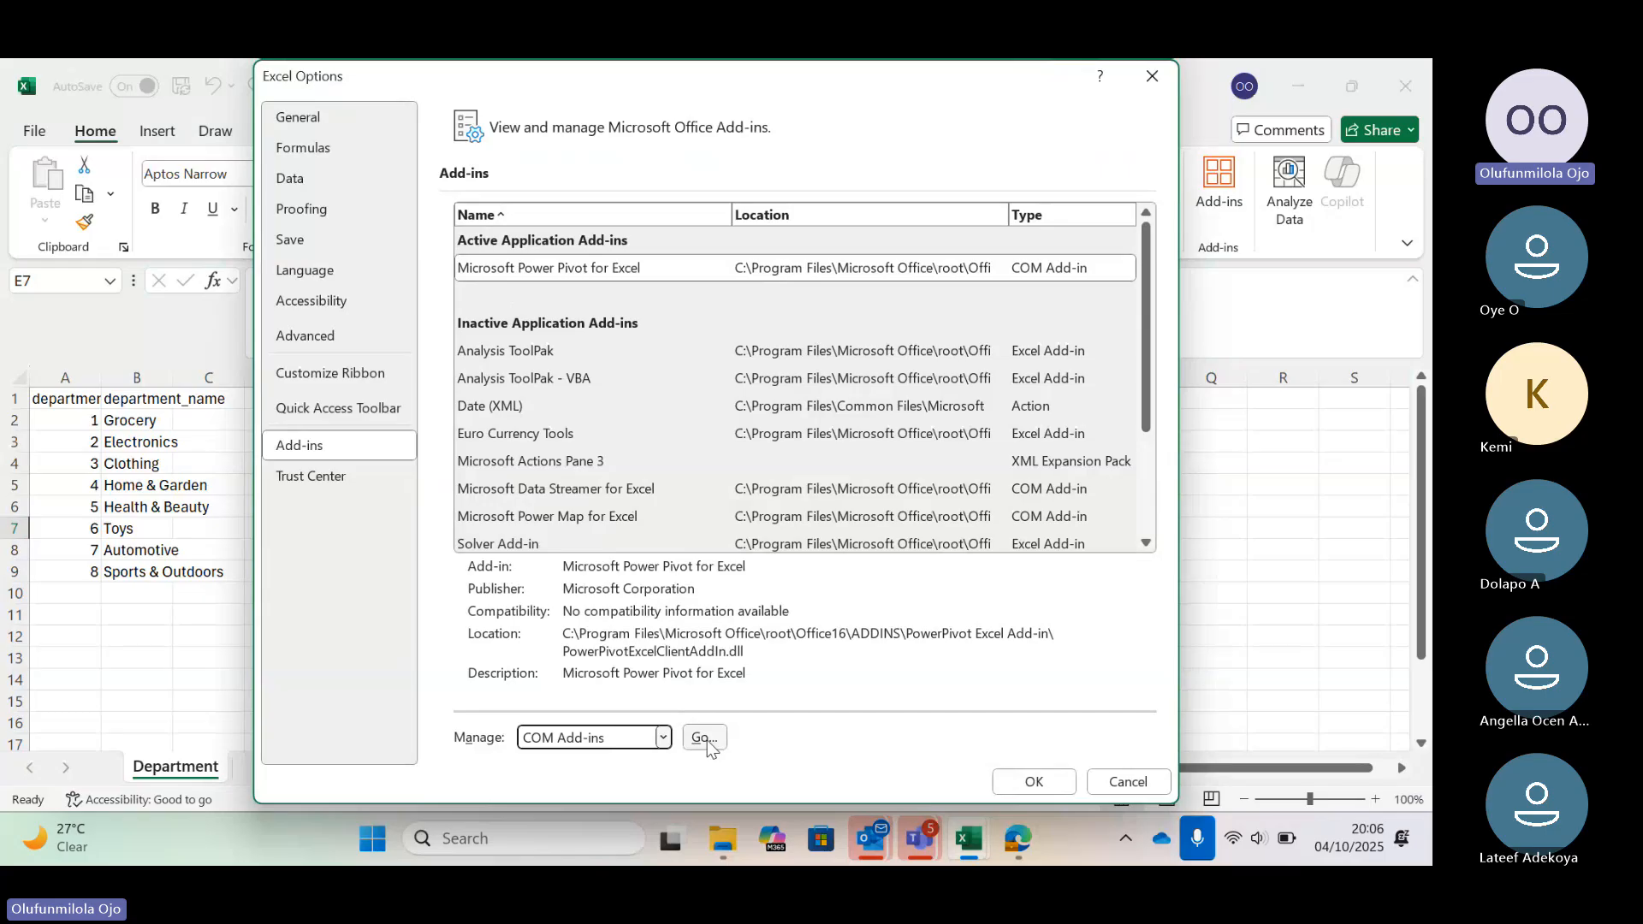
left_click(705, 739)
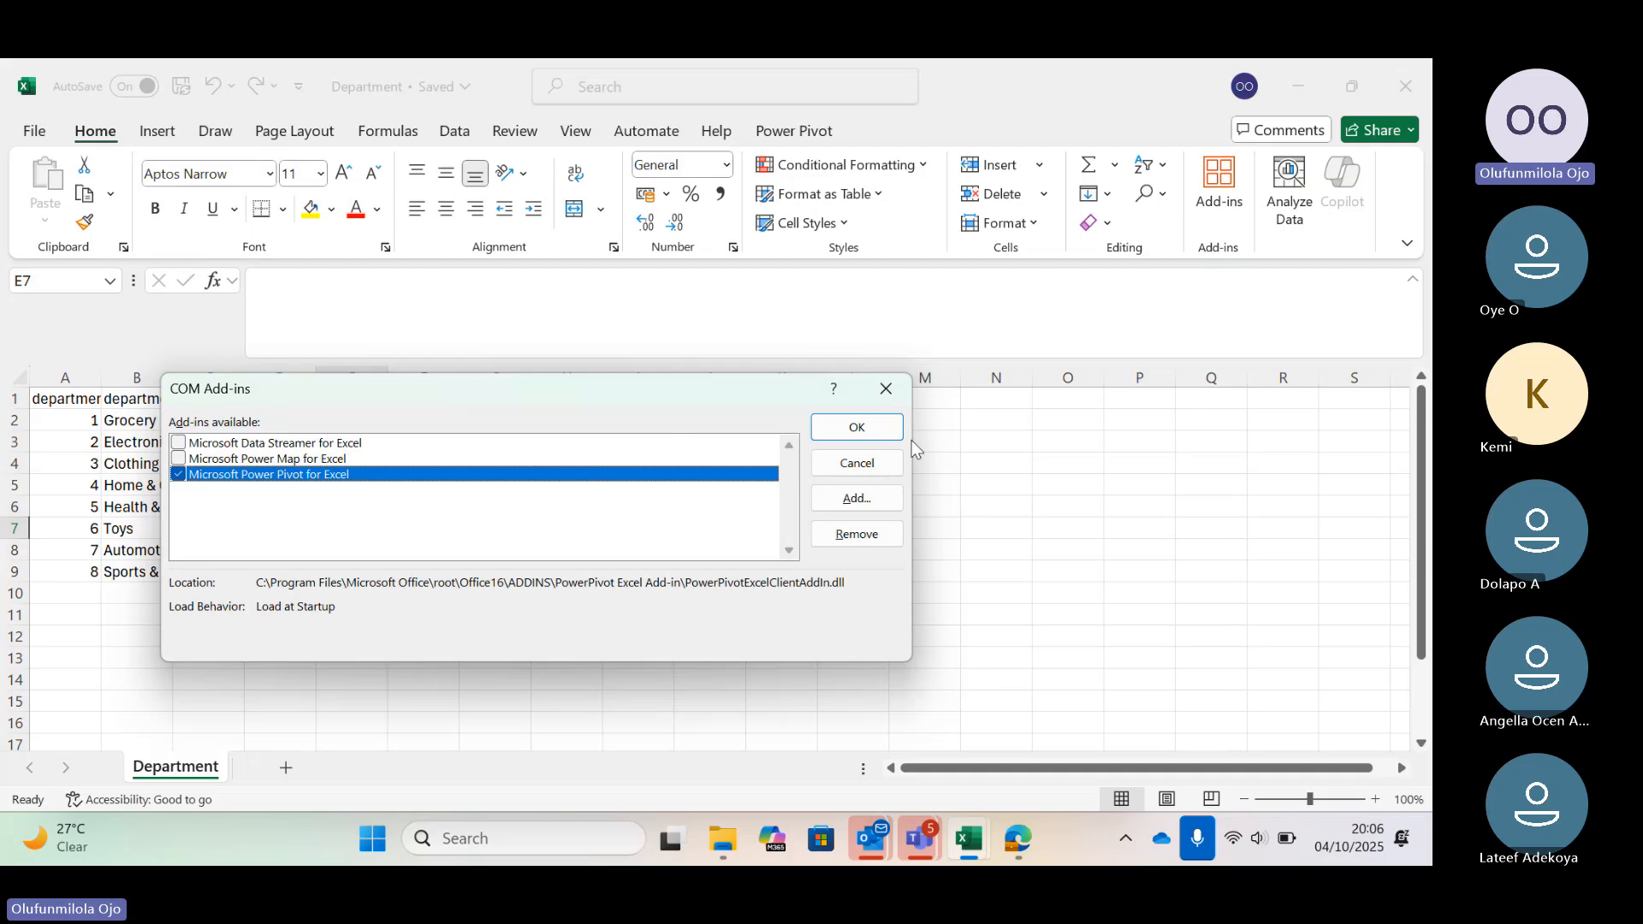
left_click(888, 390)
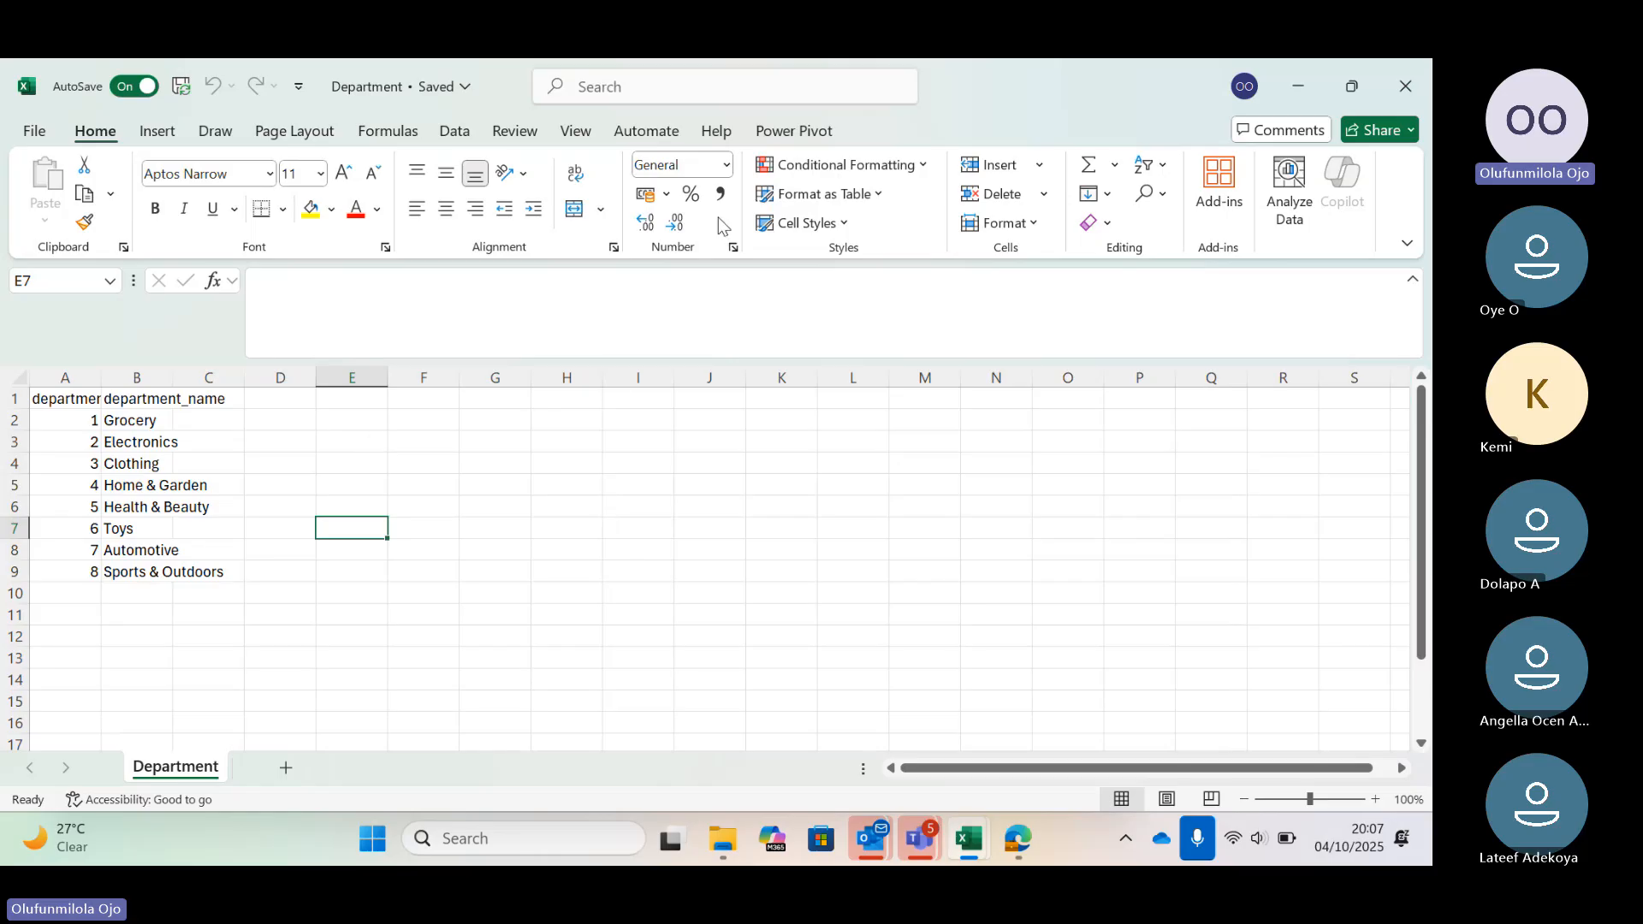
Open the Power Pivot data model window for the Department workbook and close it again
left_click(784, 132)
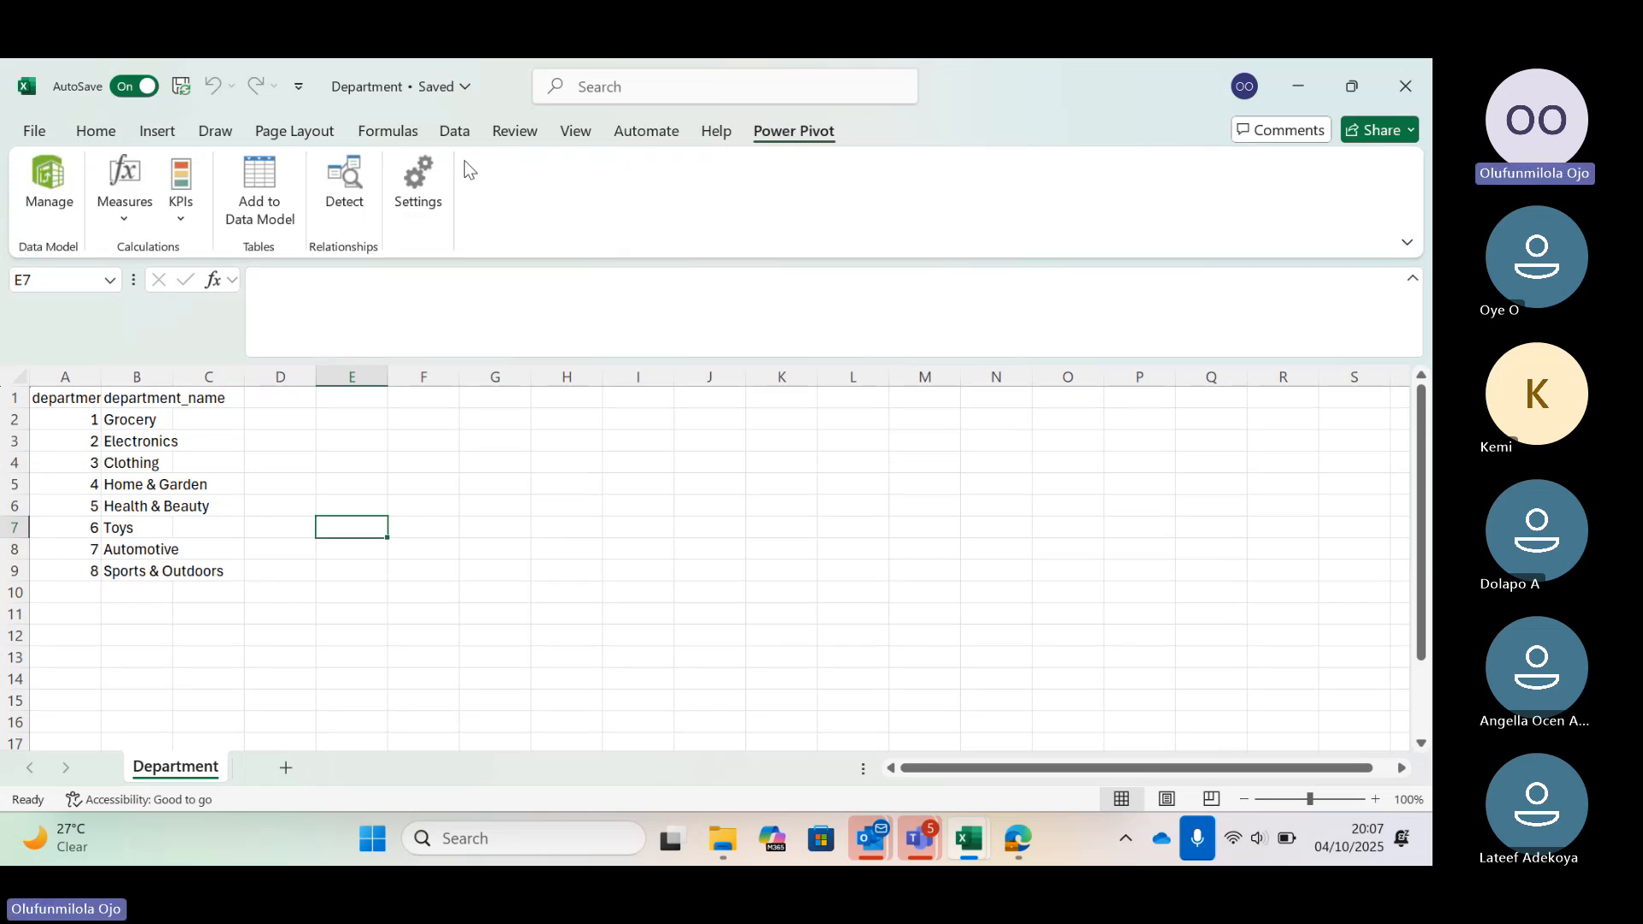
left_click(47, 199)
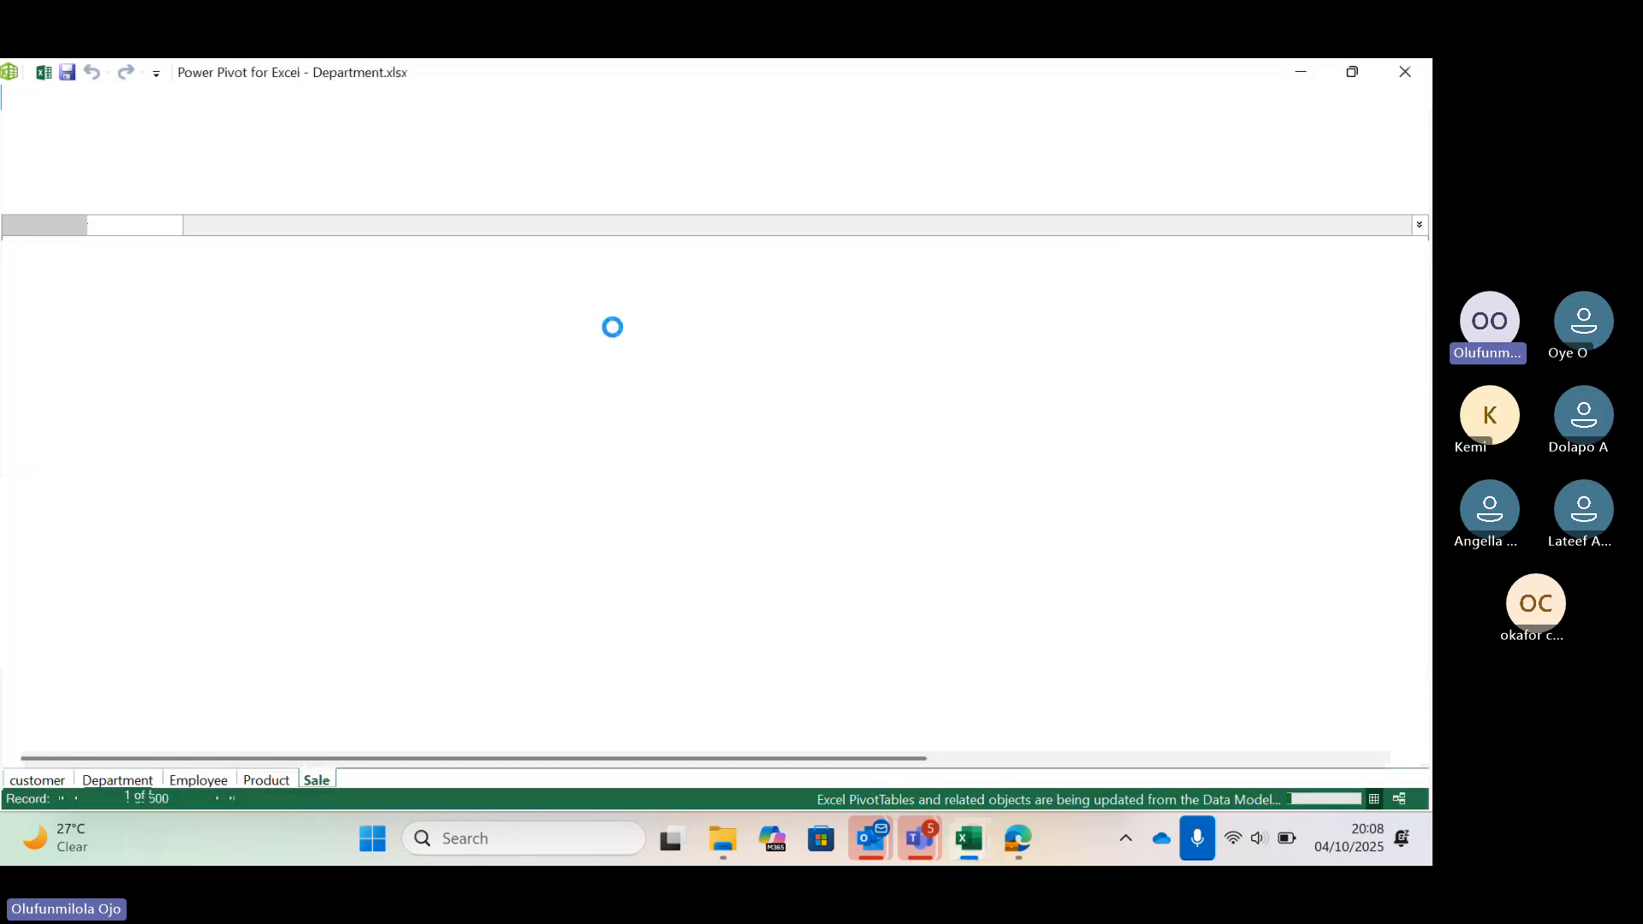
left_click(1406, 71)
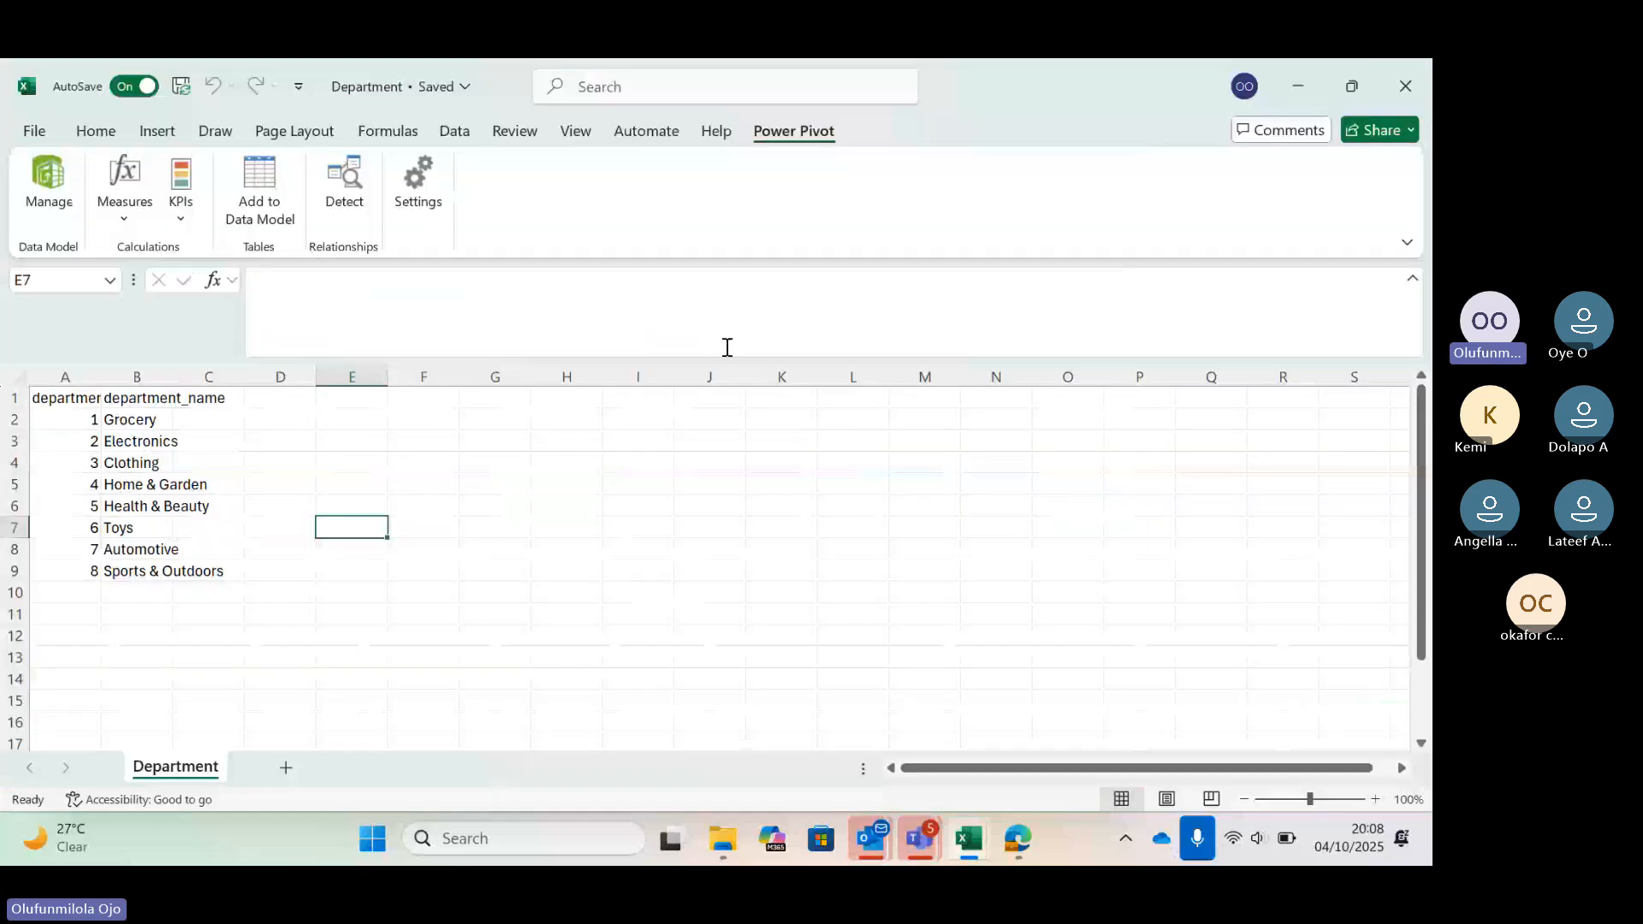
Open the Employee workbook from the walmart folder and enable editing
mouse_move(723, 839)
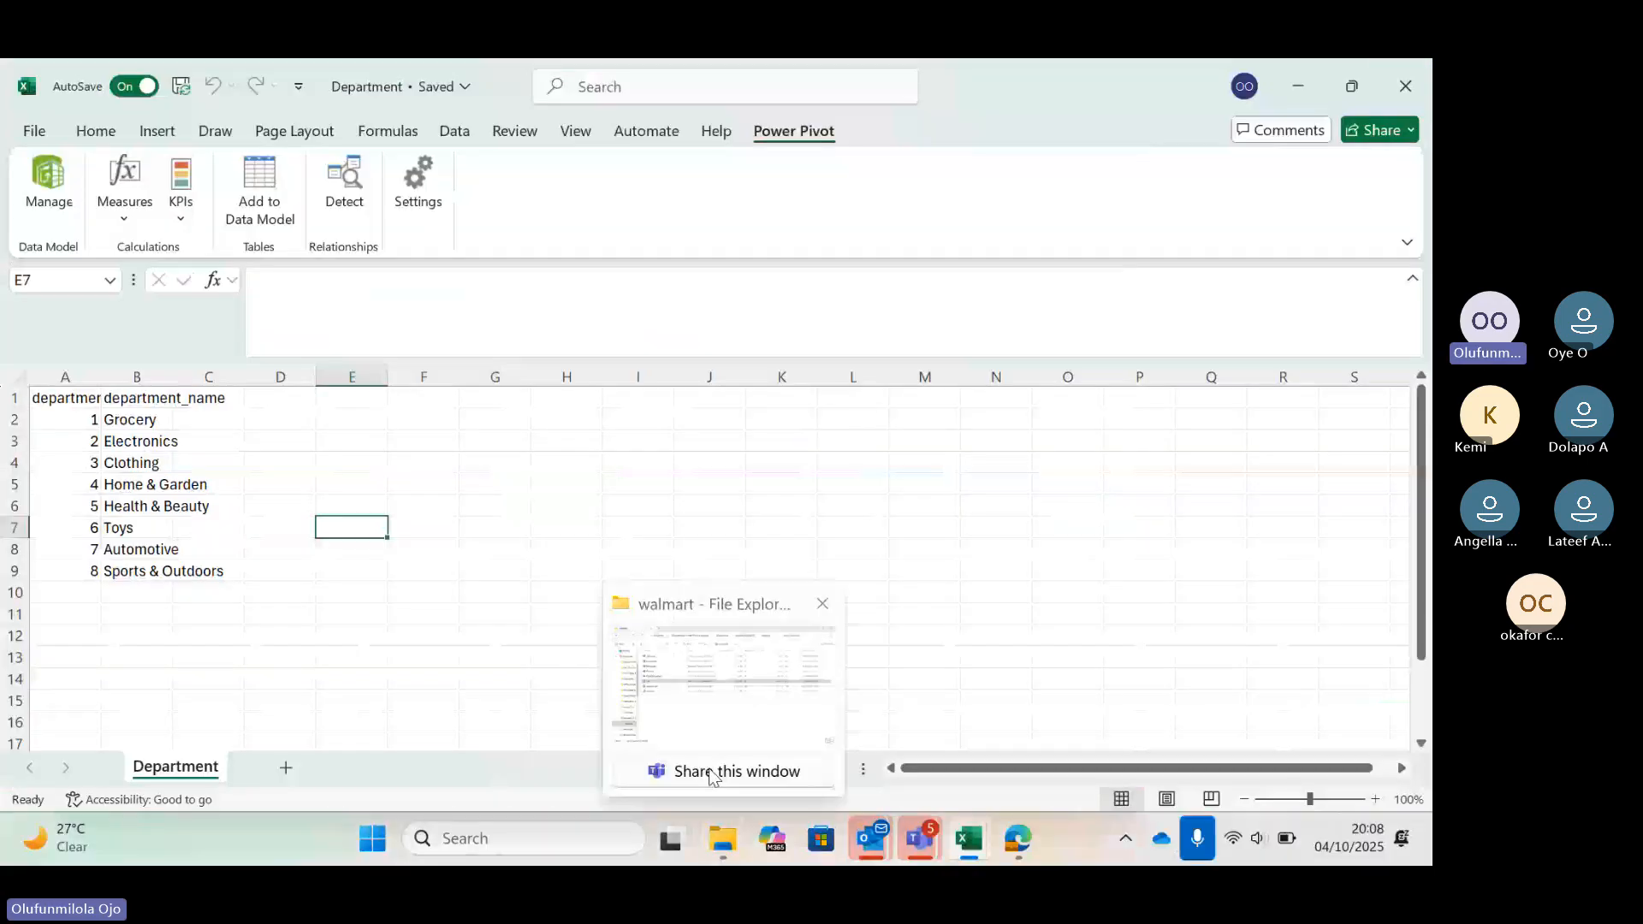
left_click(717, 706)
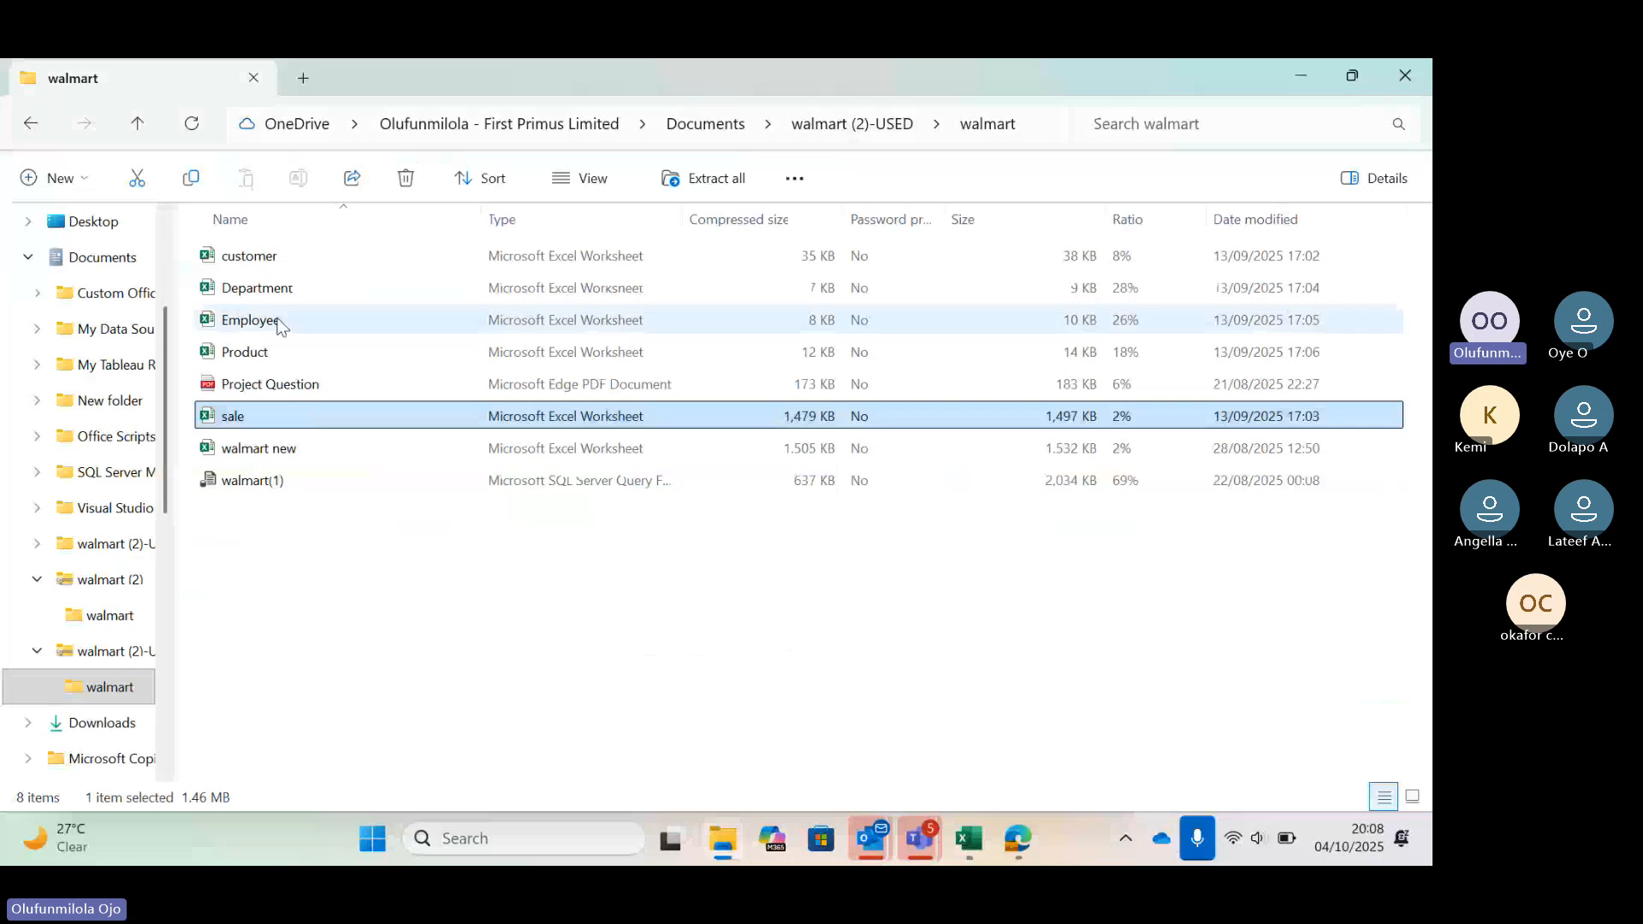
double_click(250, 320)
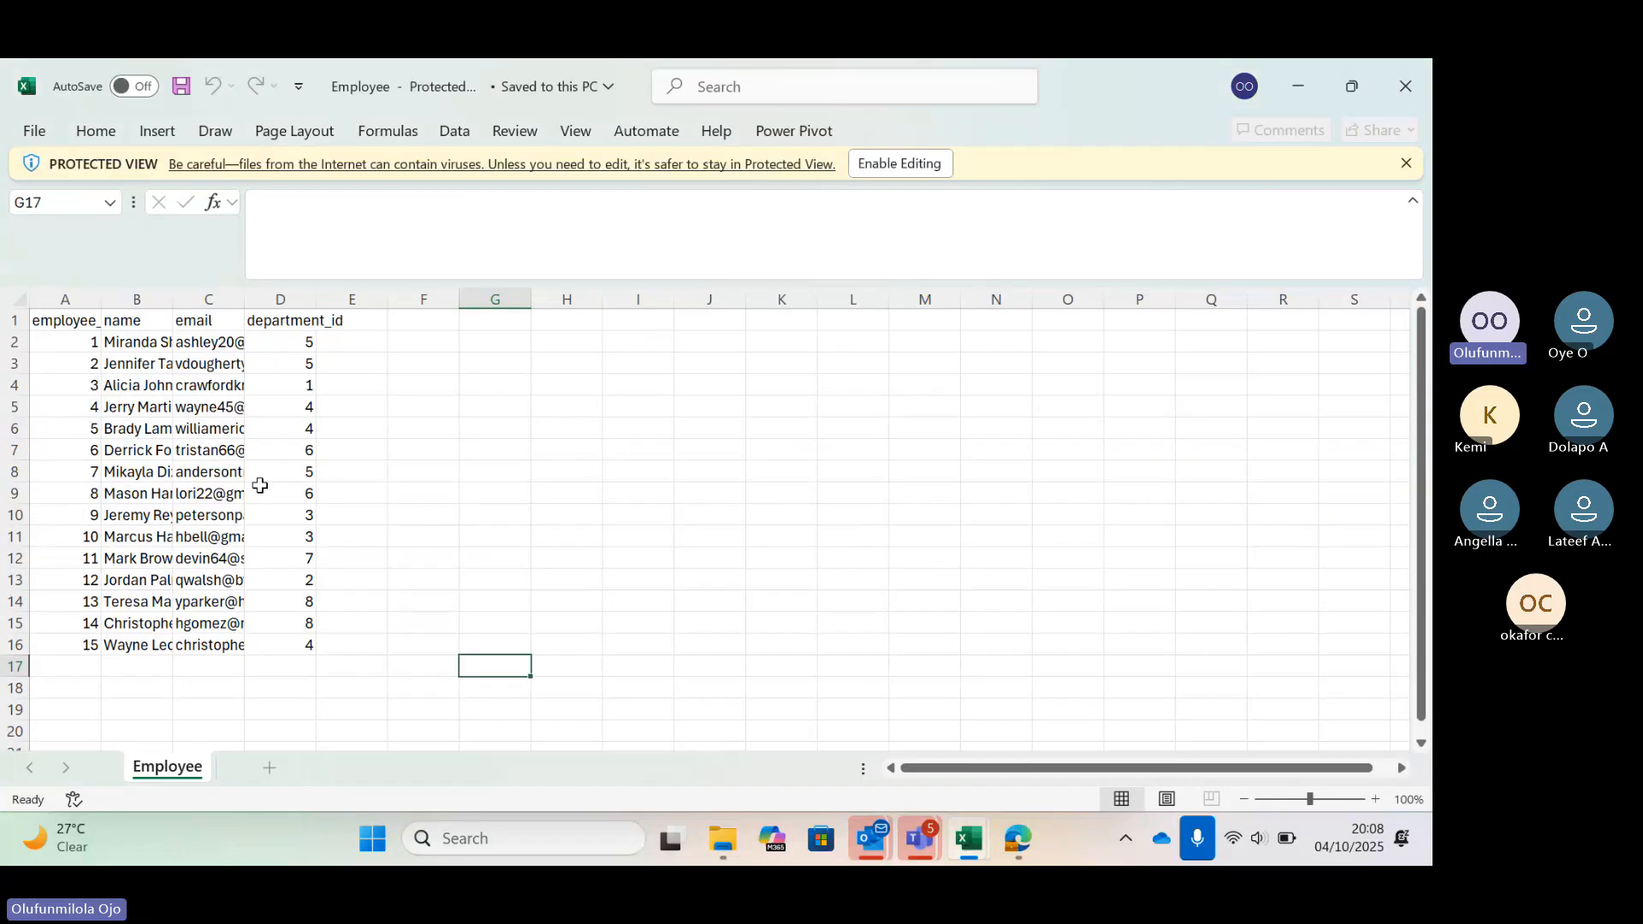
left_click(899, 162)
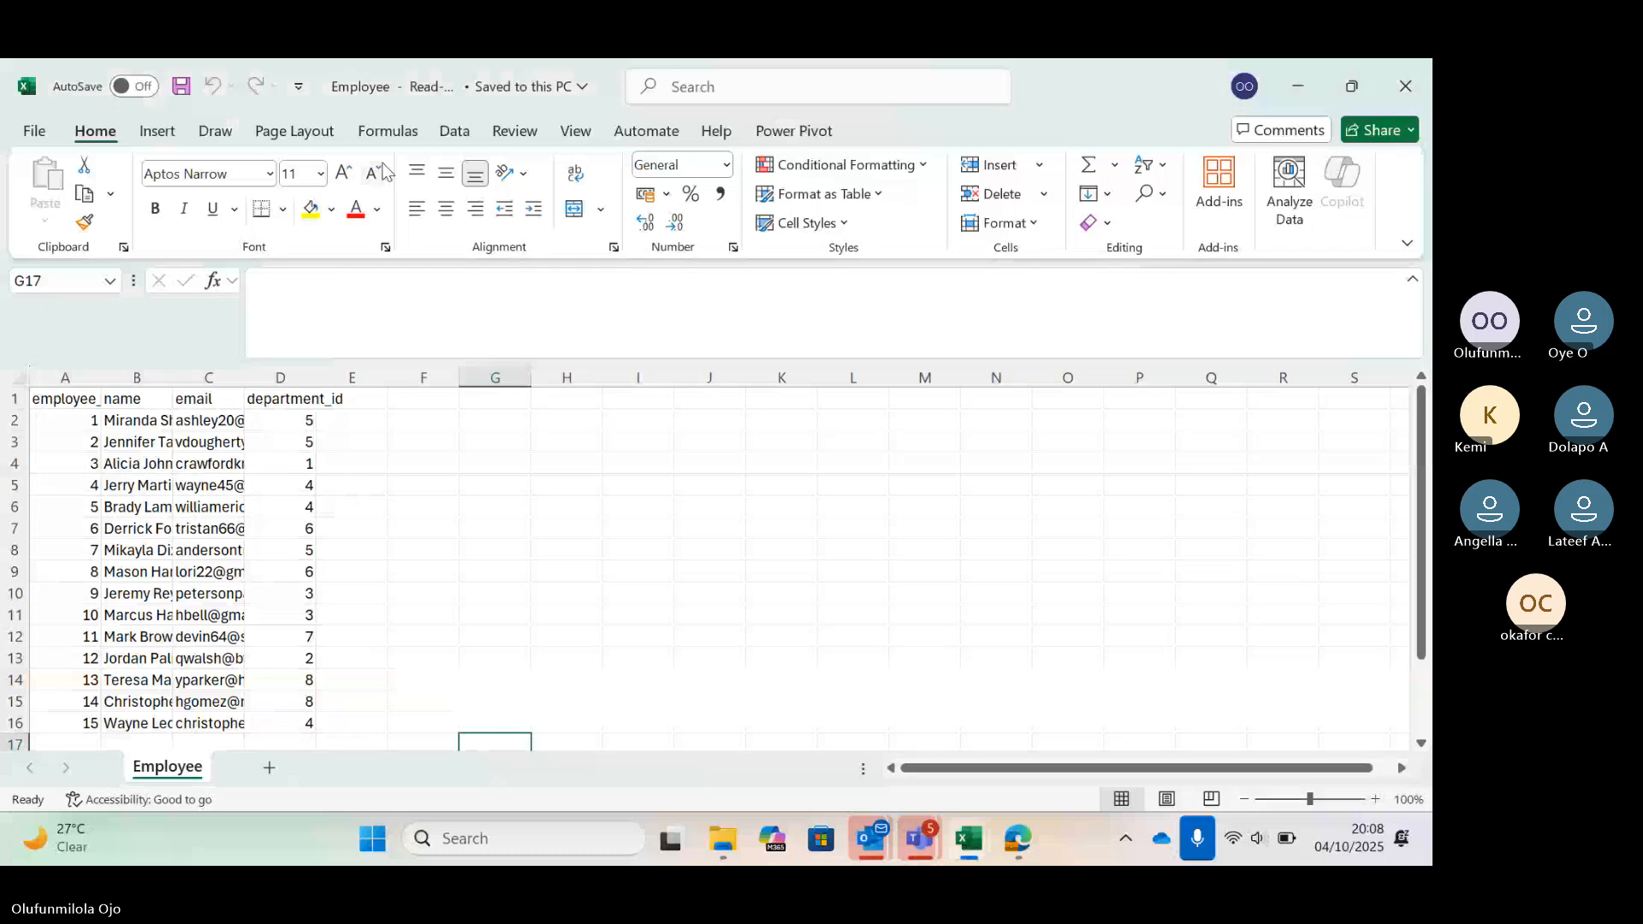
Open the Power Pivot window for the Employee workbook and start importing data from other sources
left_click(788, 130)
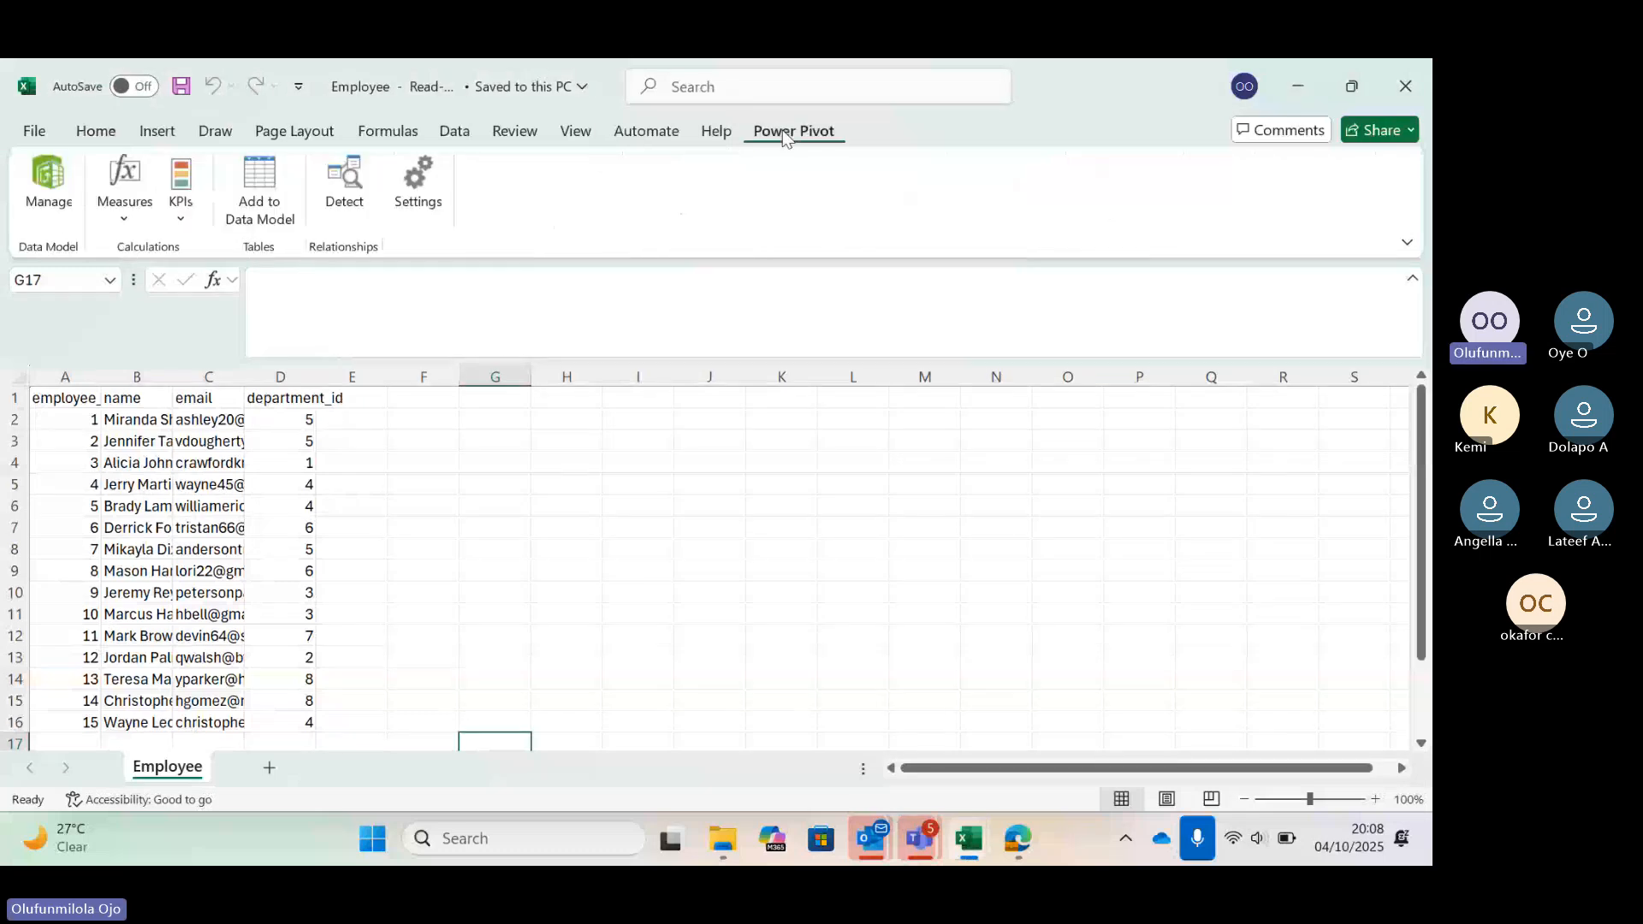
left_click(60, 184)
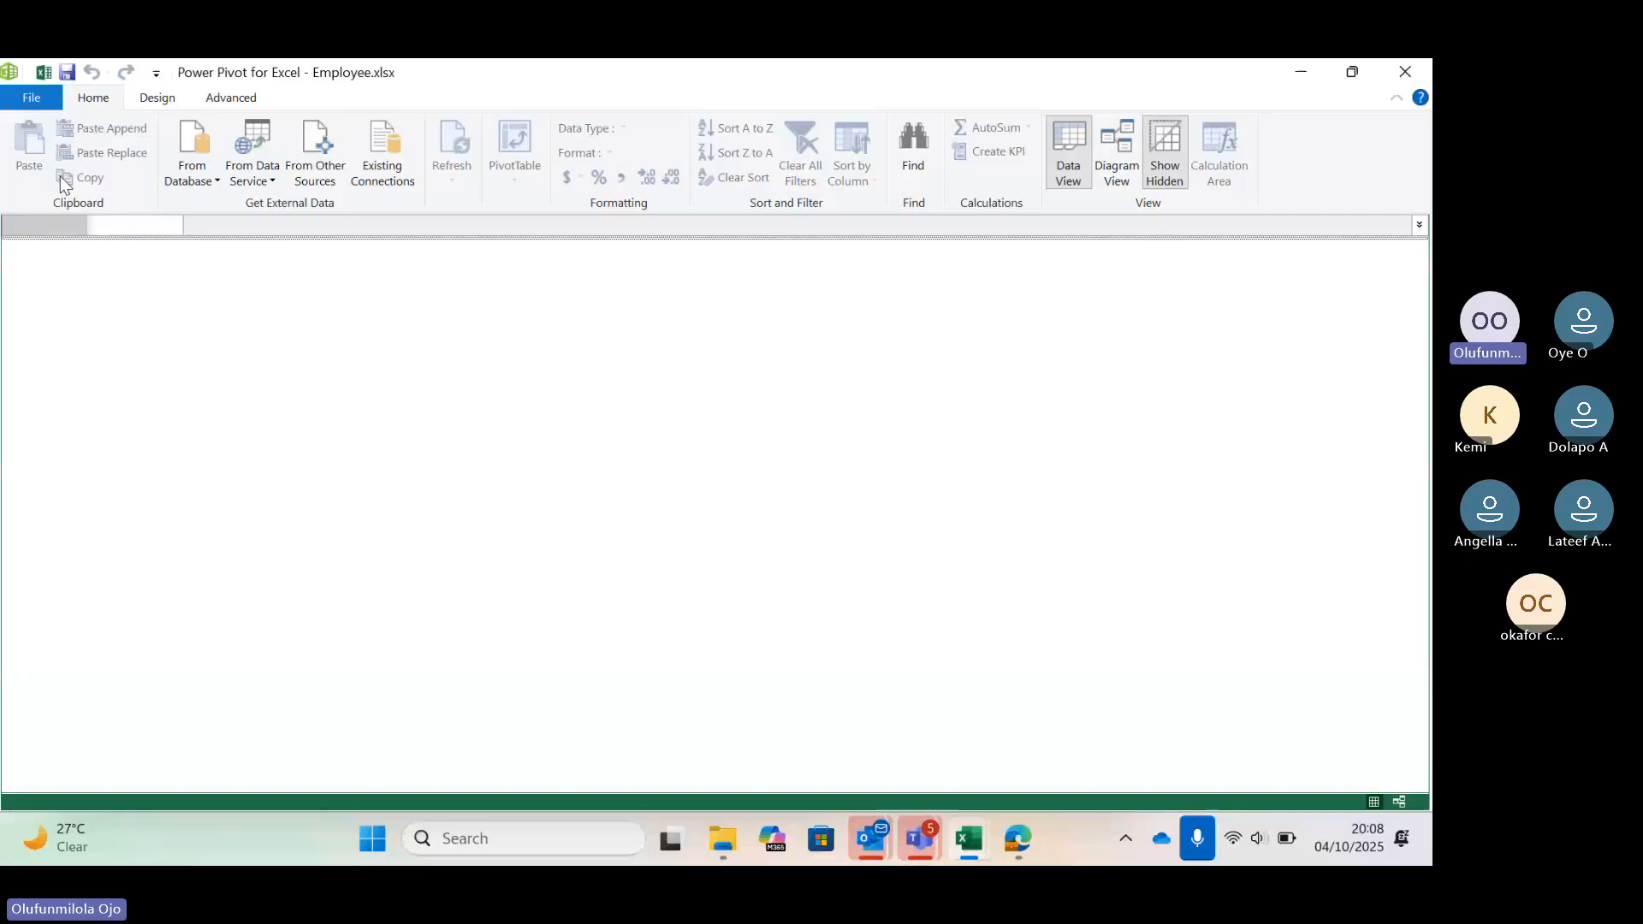
left_click(328, 174)
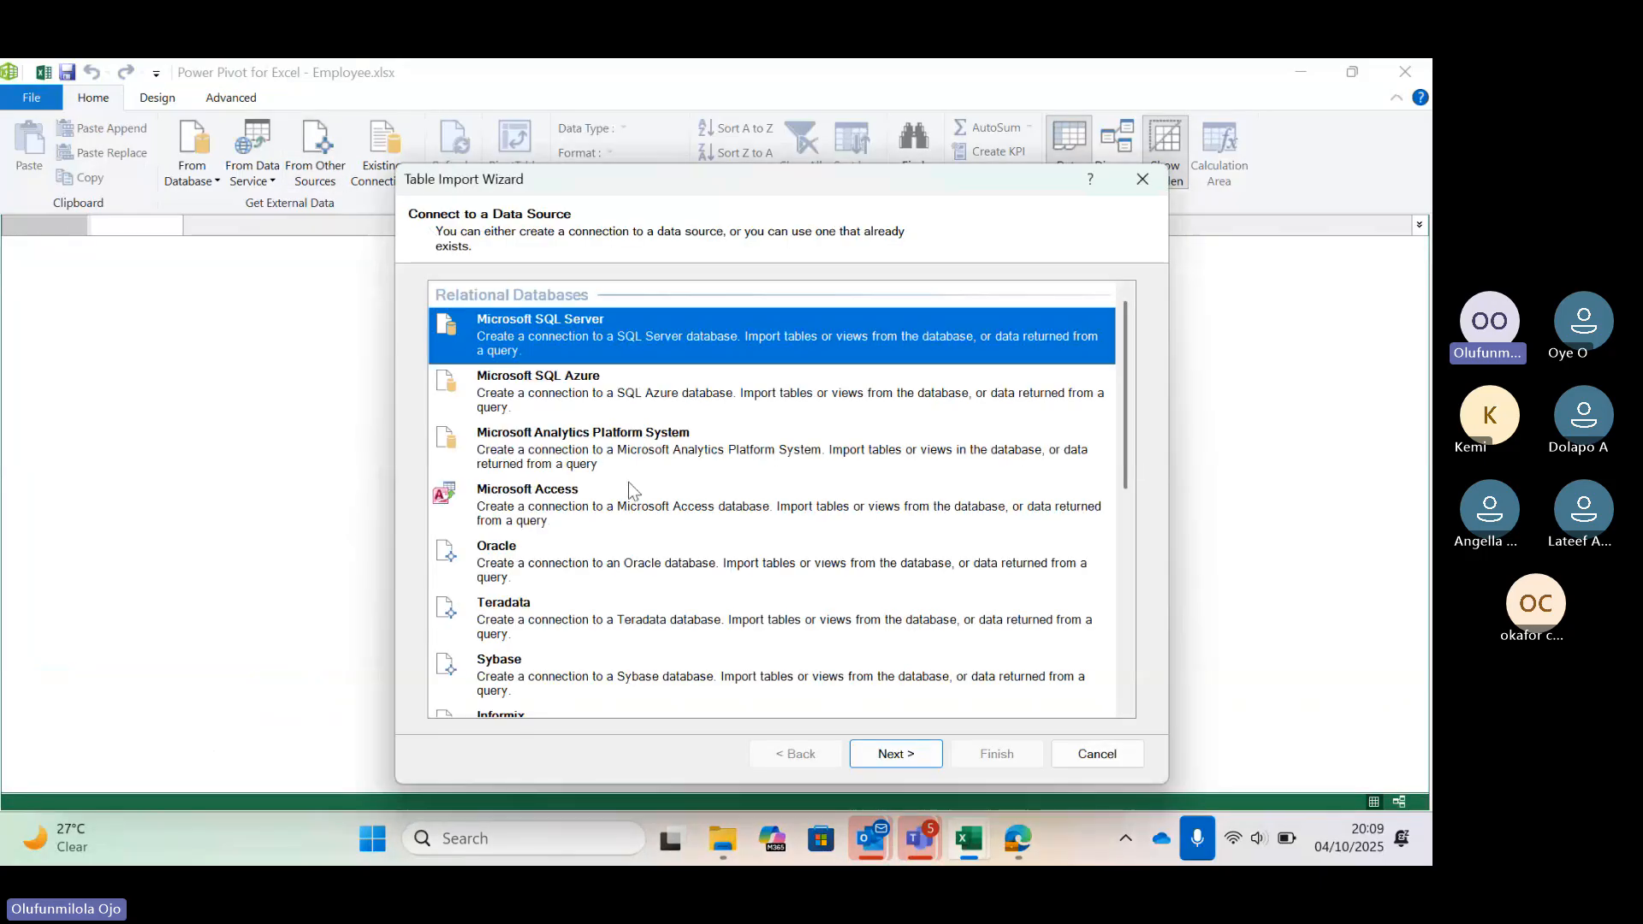
Choose Excel File as the import source and browse to the customer workbook in the walmart folder
scroll(628, 480, "down", 3)
scroll(628, 481, "down", 4)
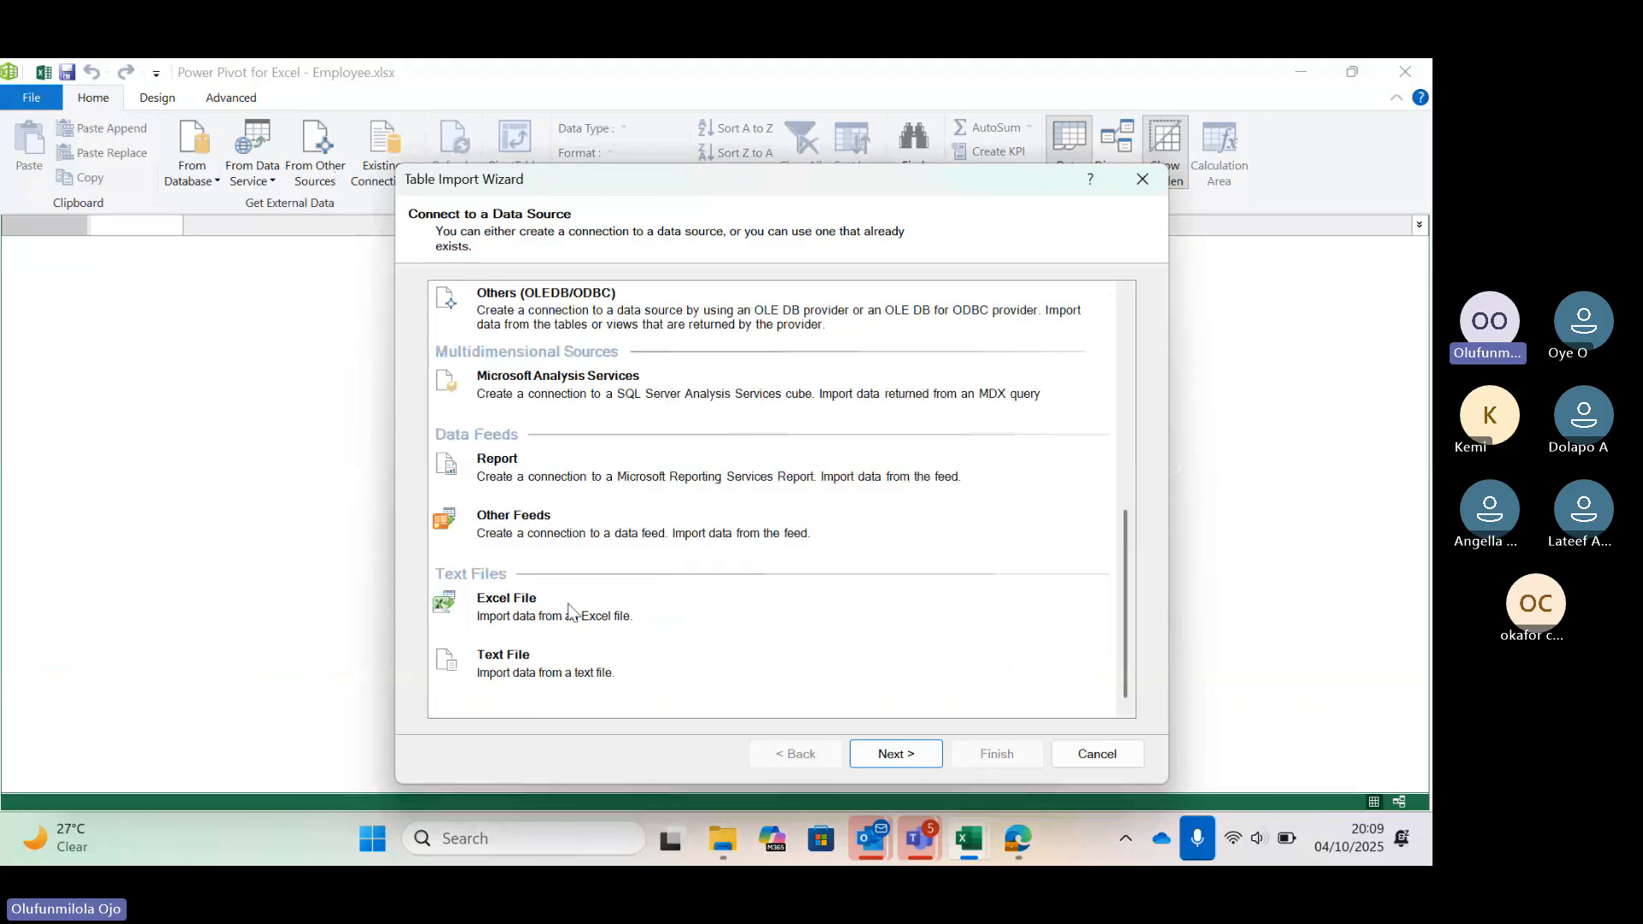
left_click(715, 632)
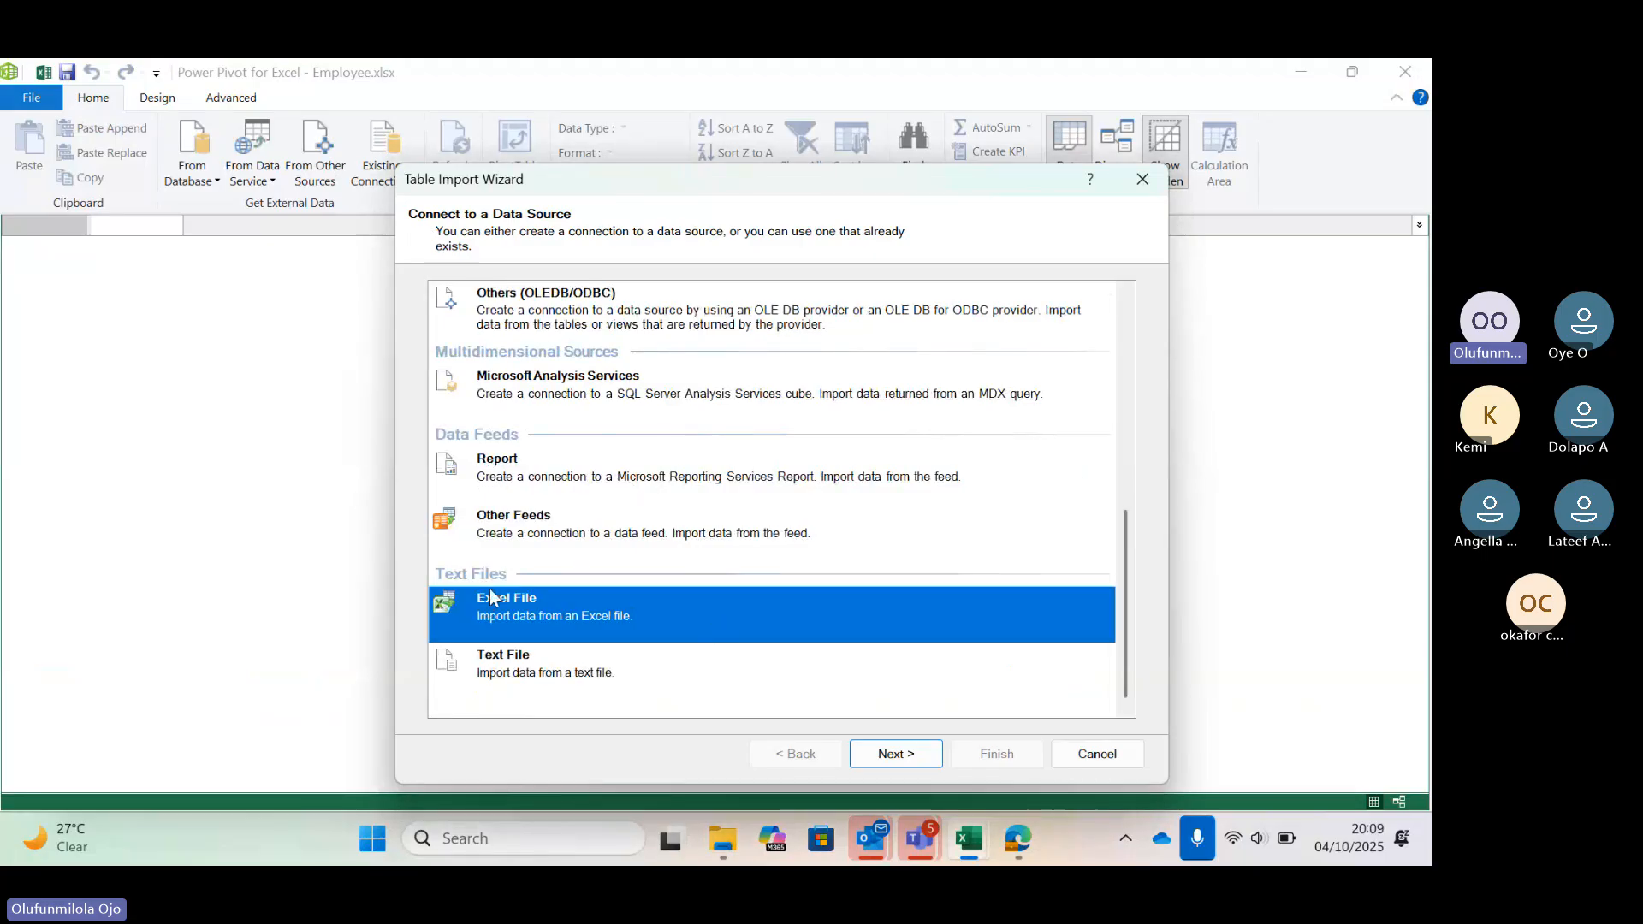
left_click(885, 759)
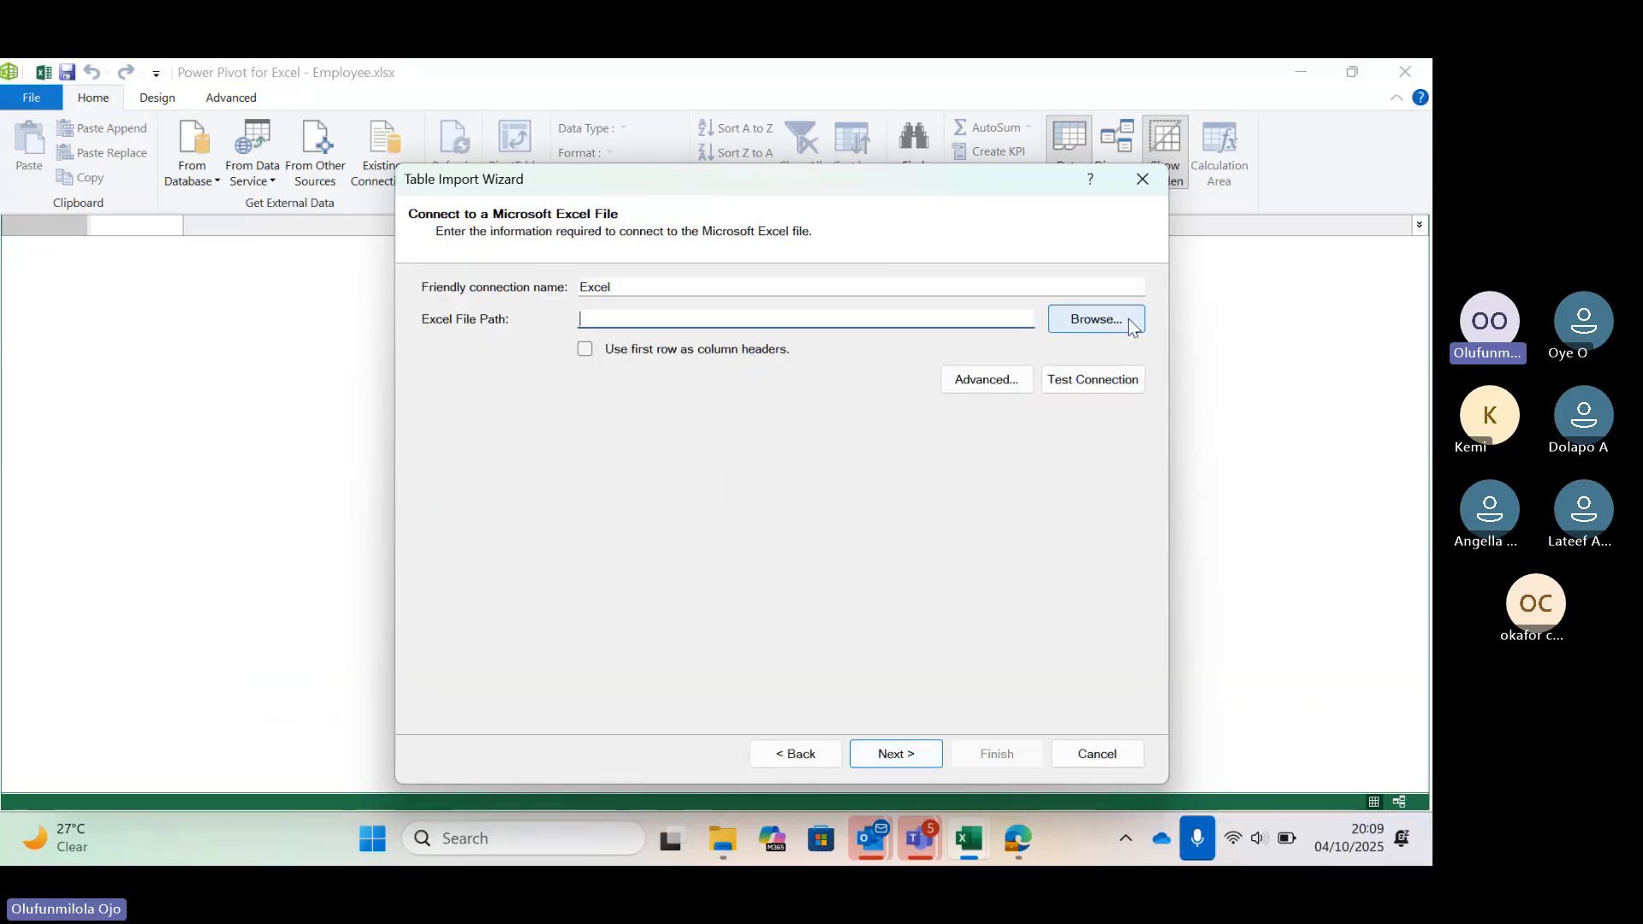
left_click(1121, 323)
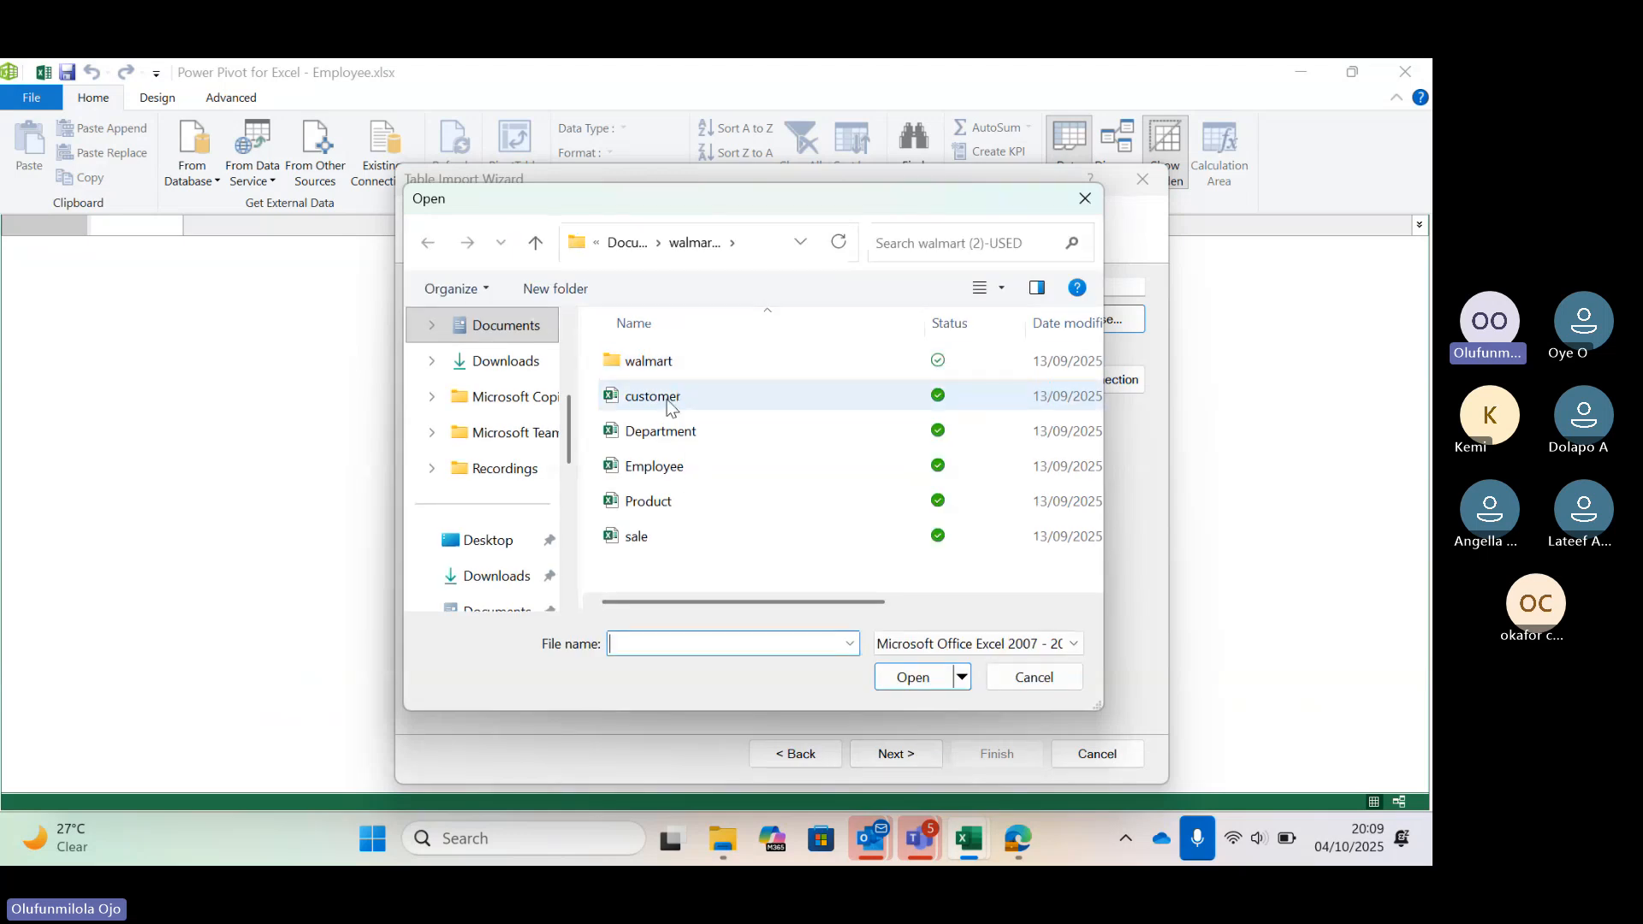
left_click(666, 400)
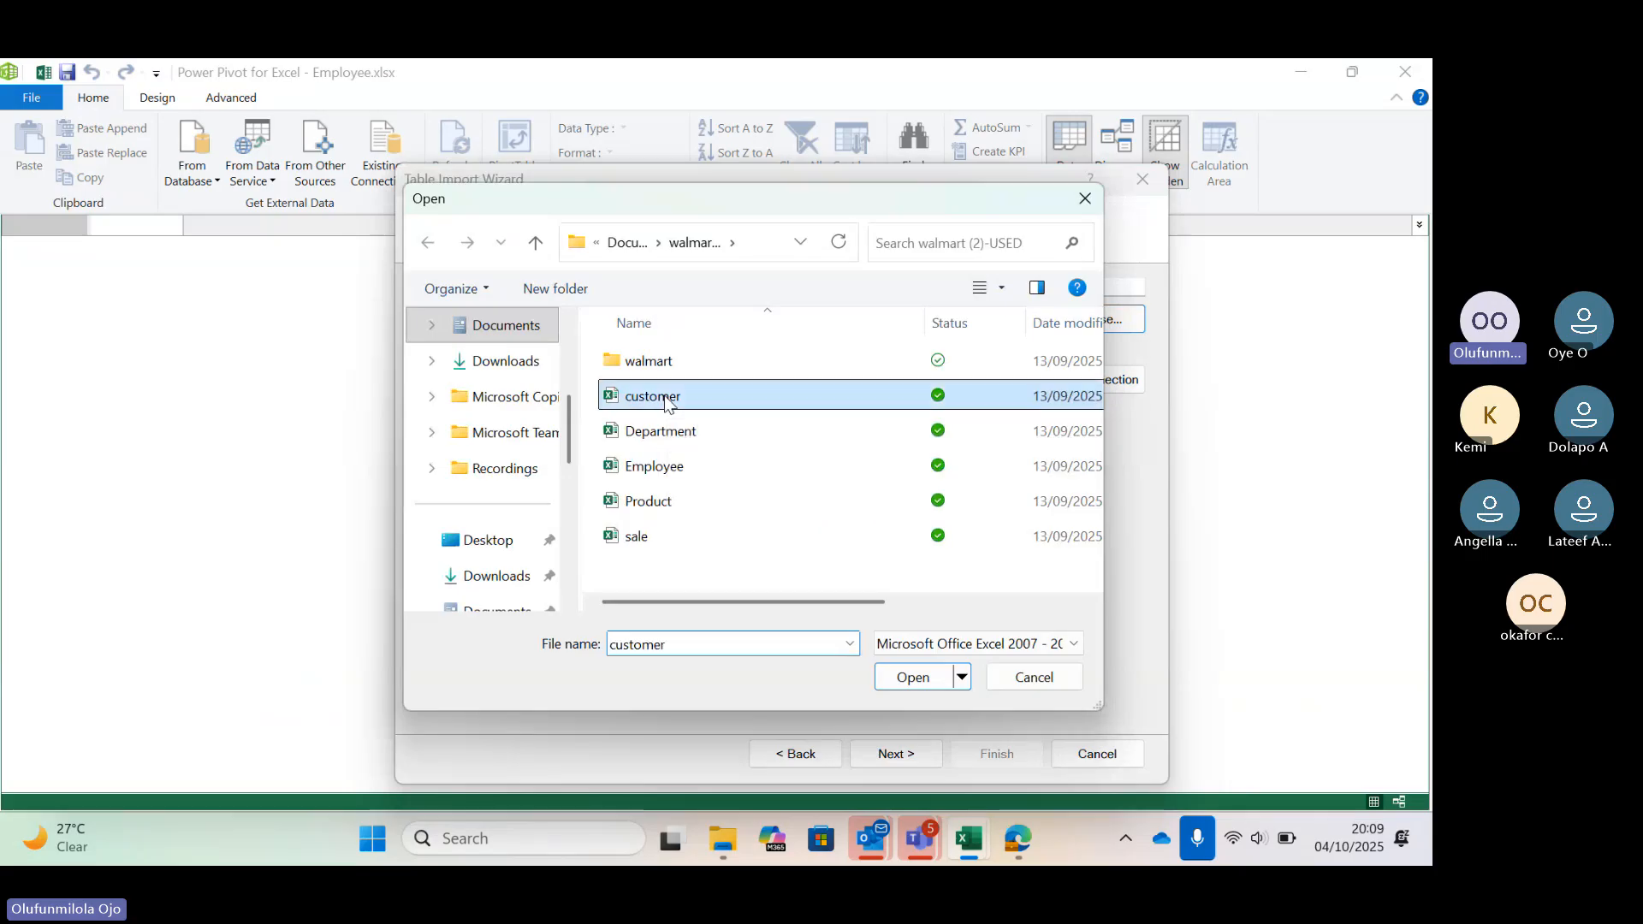
left_click(930, 679)
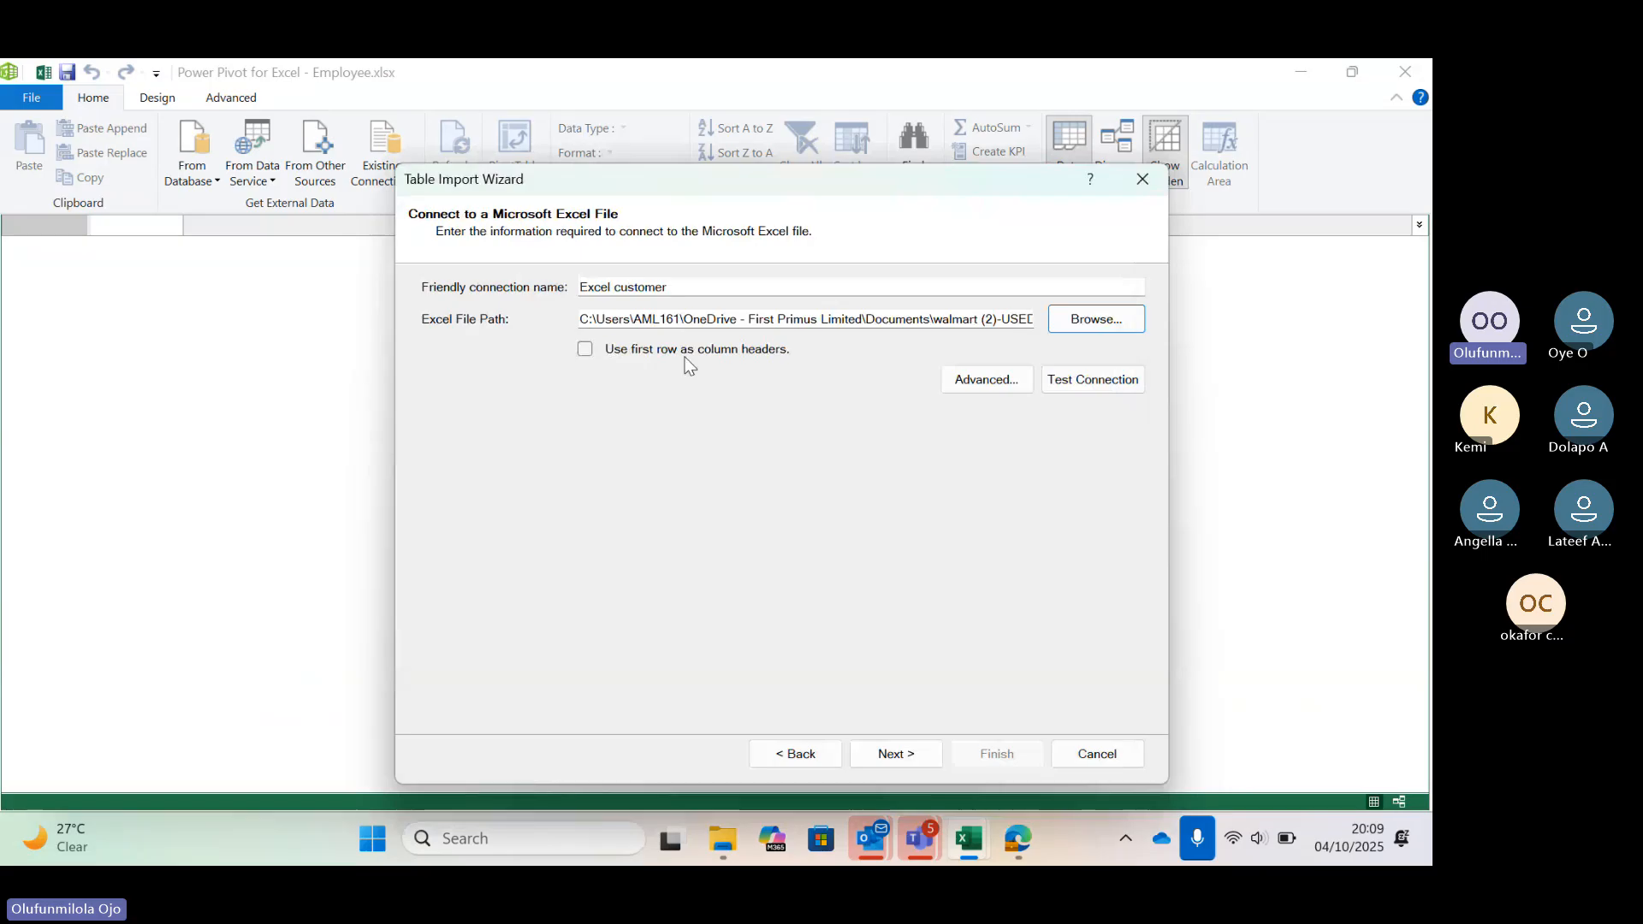
Use the first row as column headers and import the customer table into the data model
left_click(585, 349)
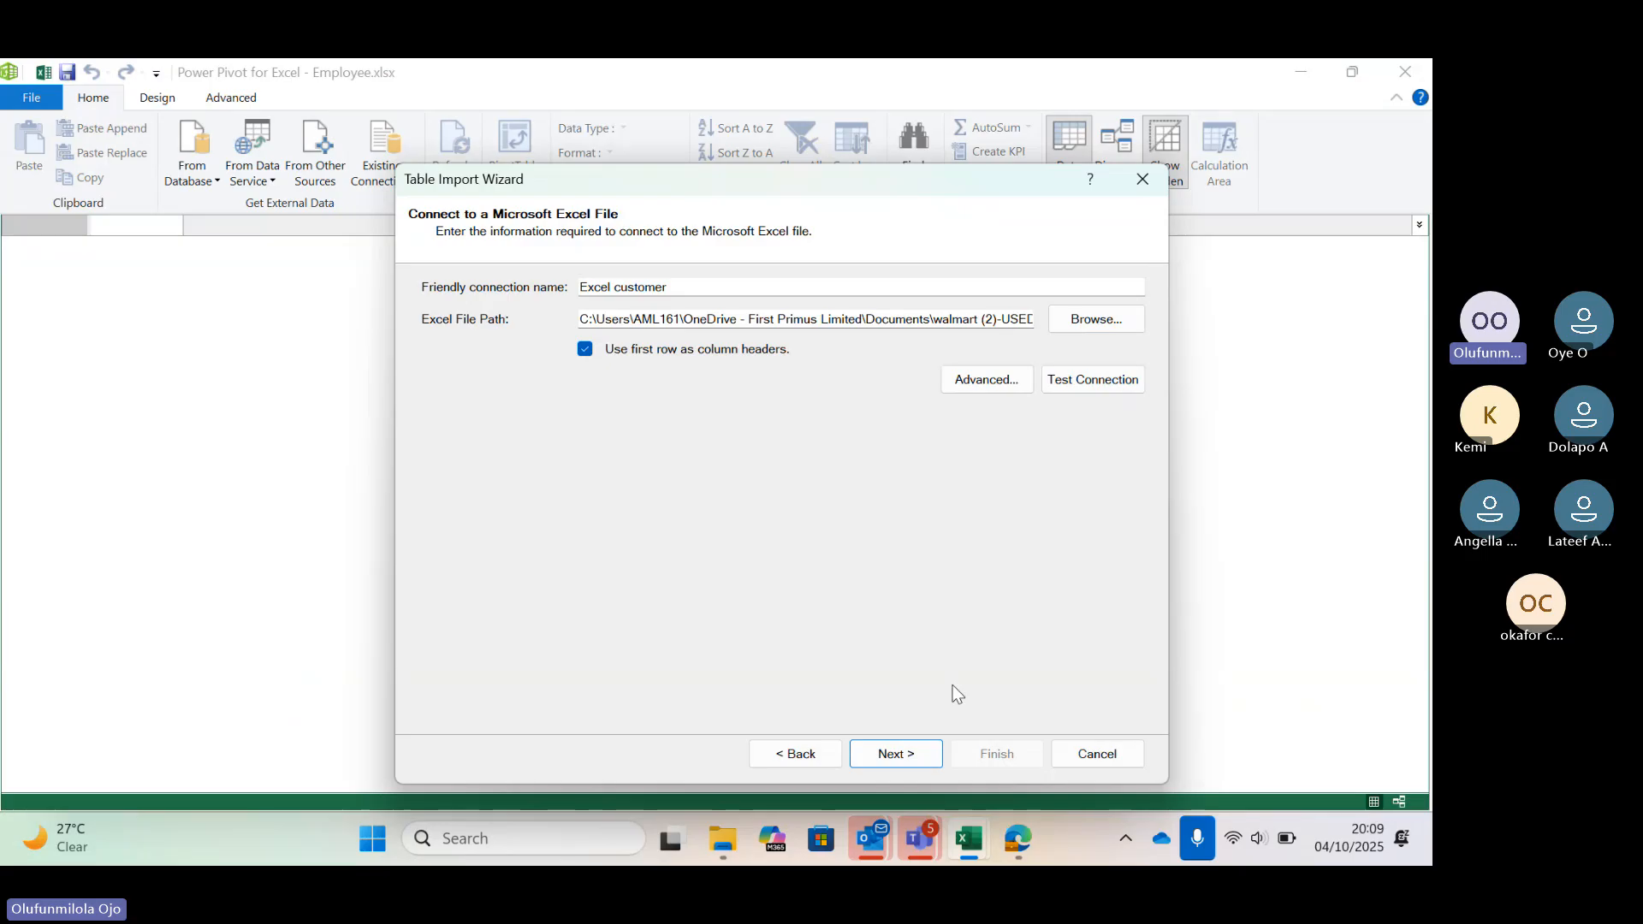
left_click(902, 753)
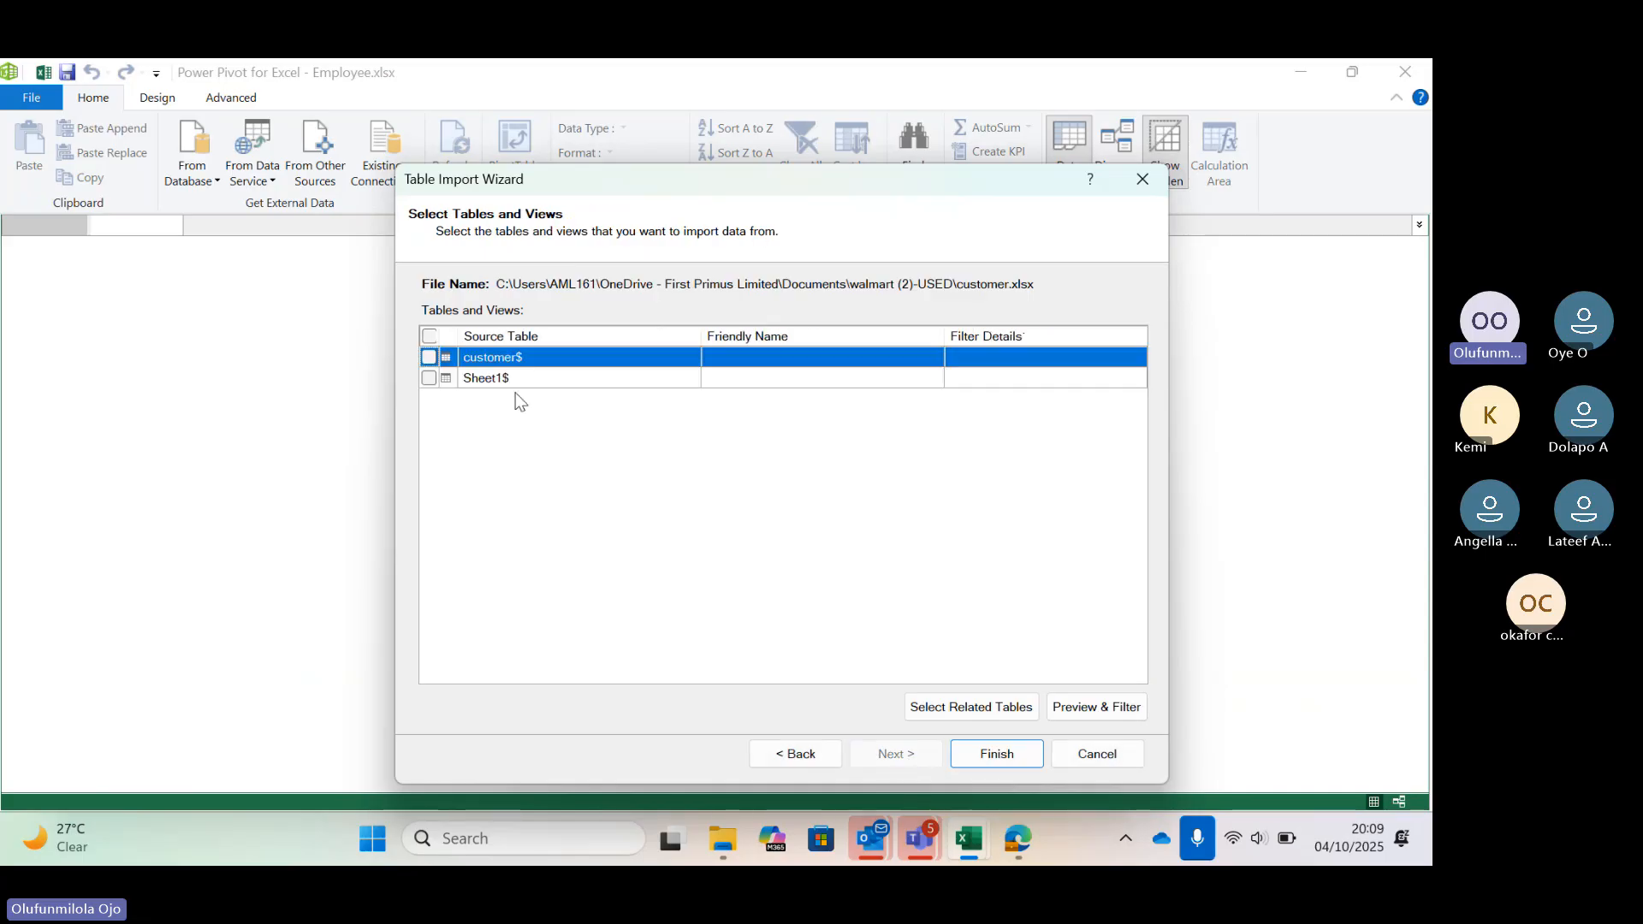
left_click(430, 358)
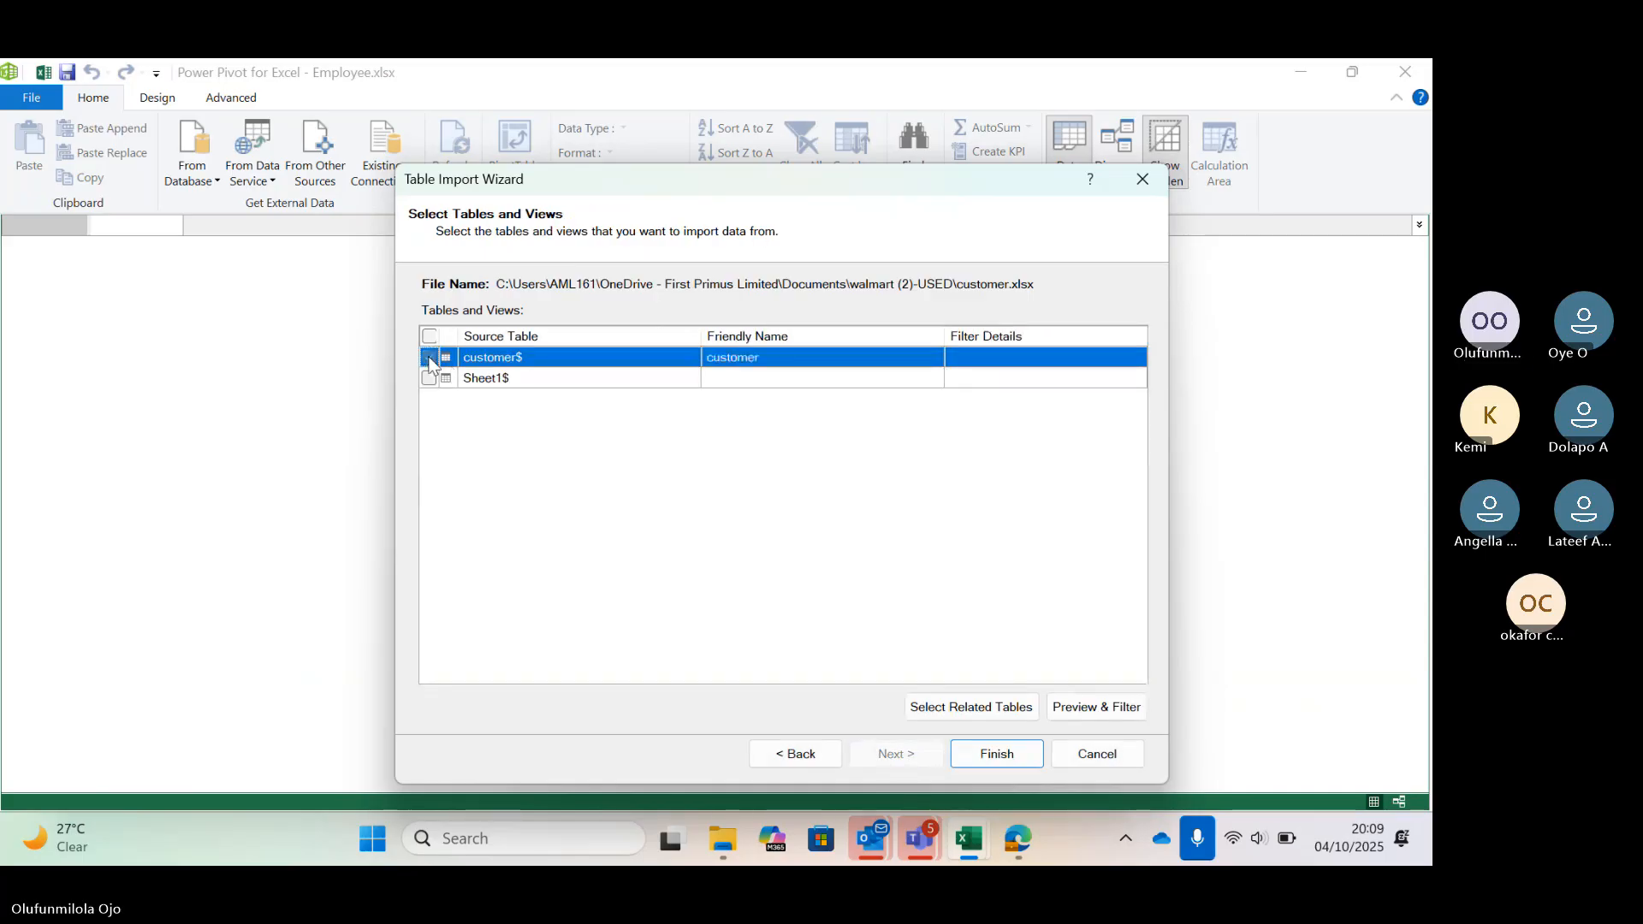
left_click(997, 753)
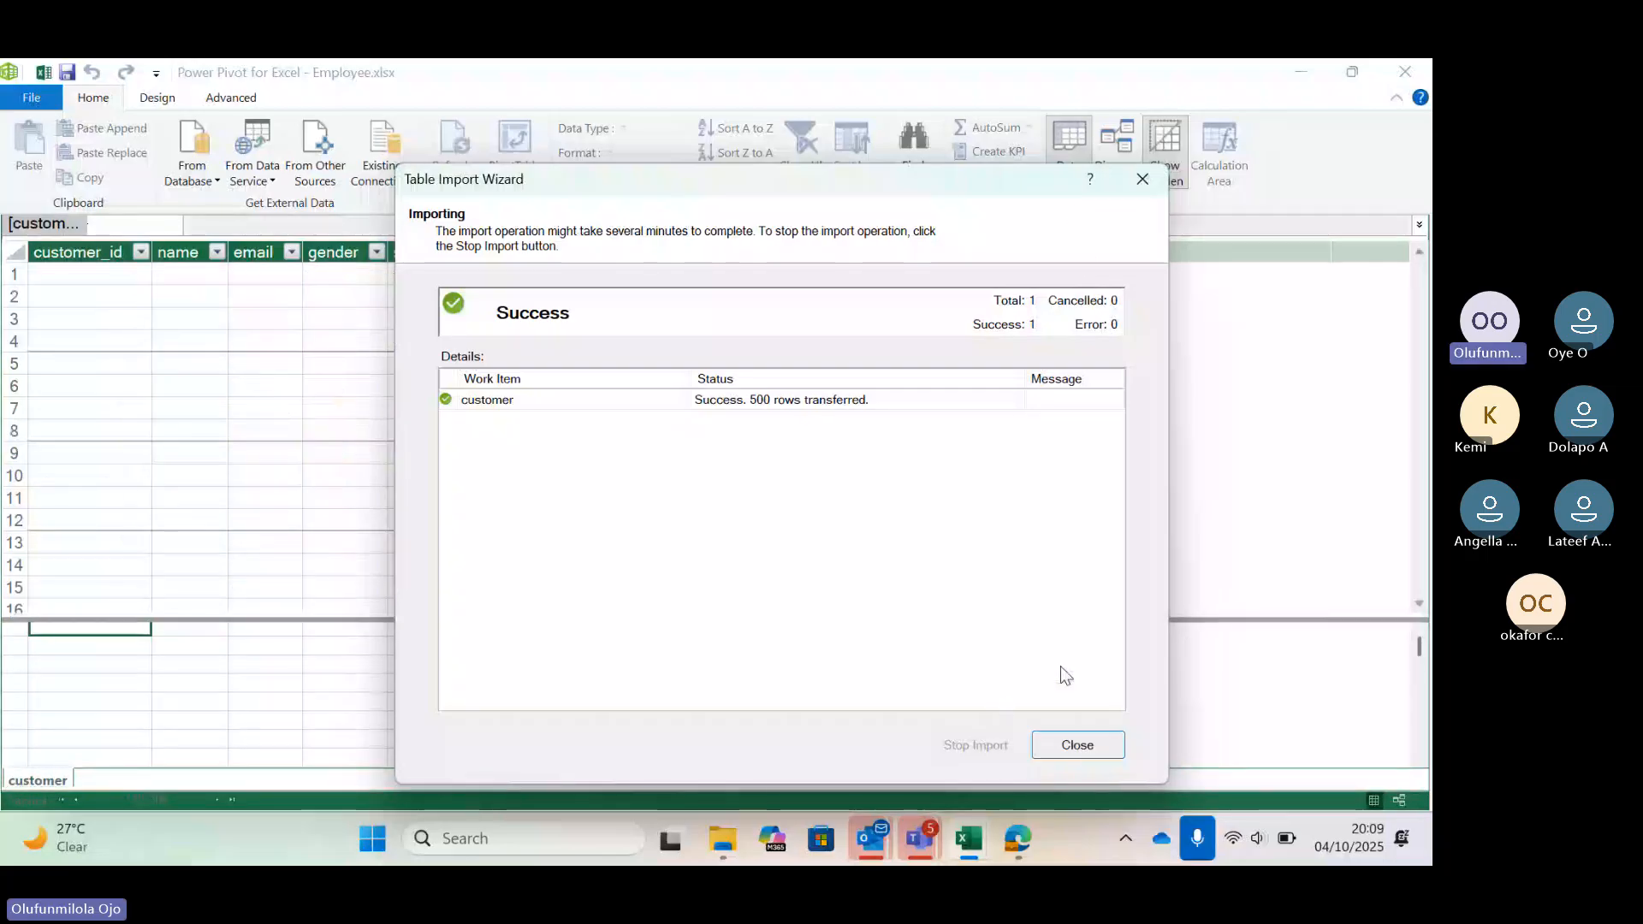
left_click(1085, 746)
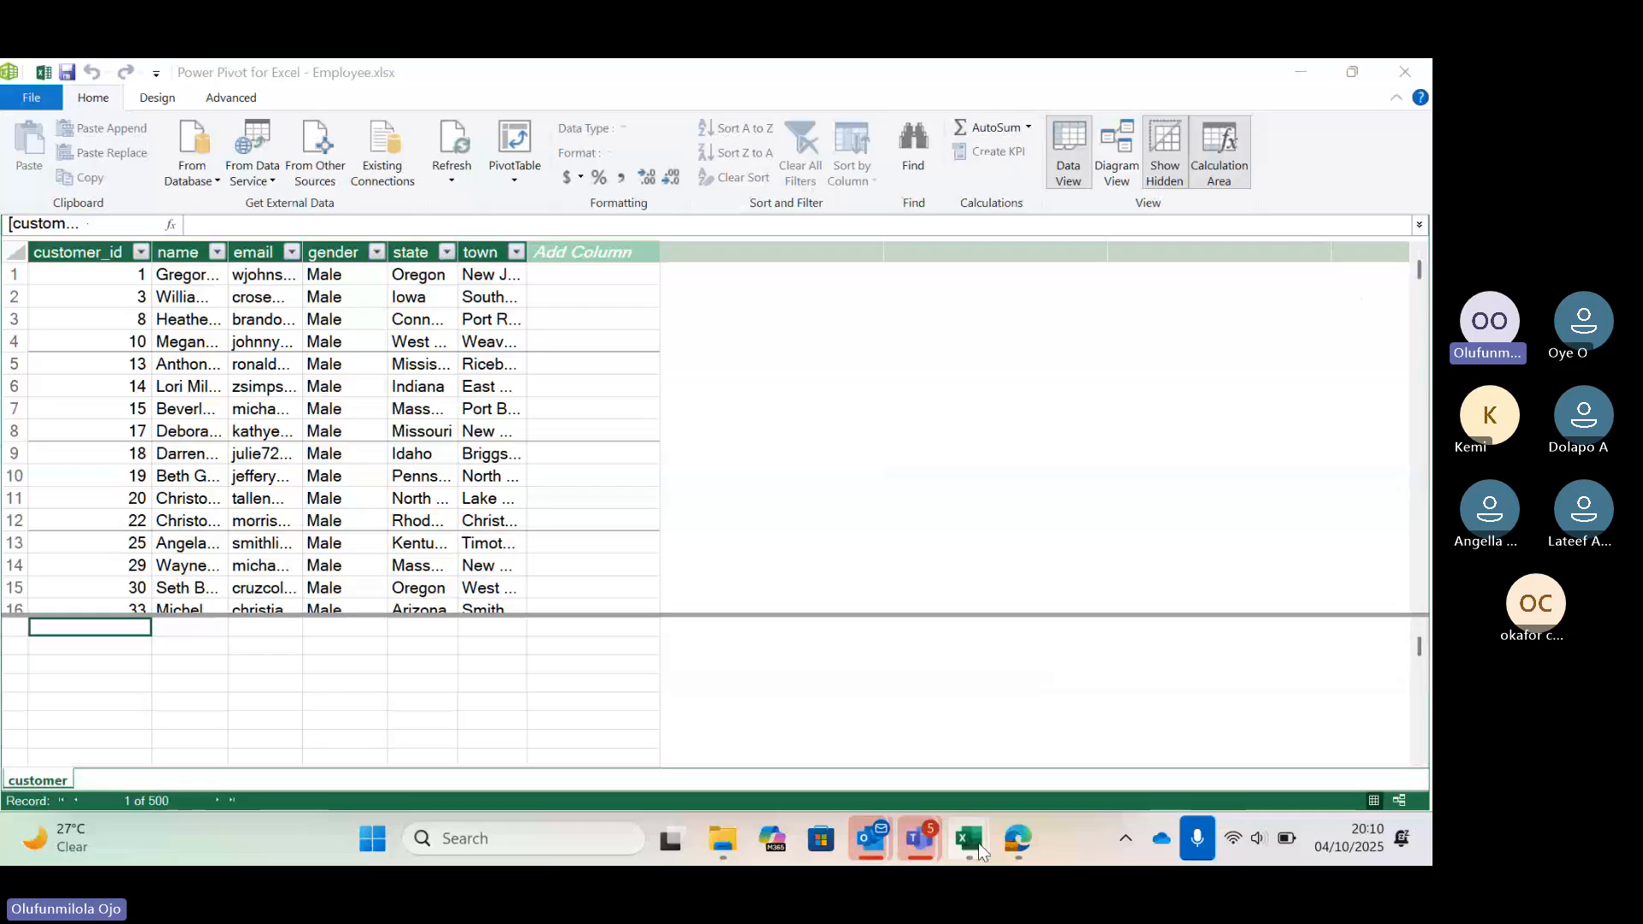
mouse_move(922, 839)
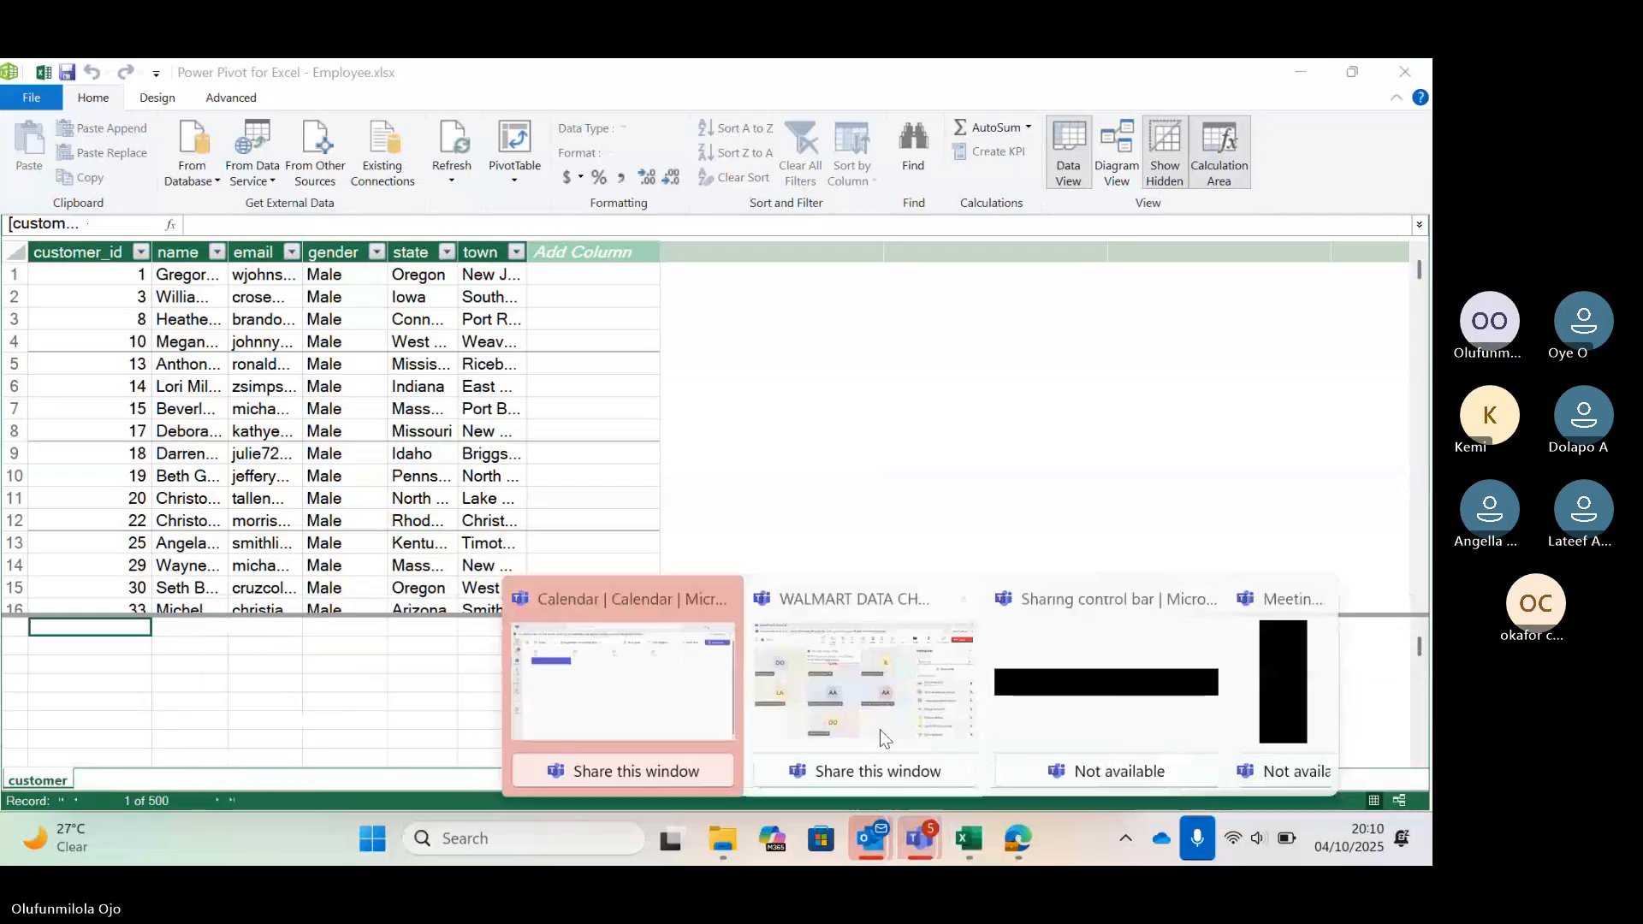
left_click(879, 729)
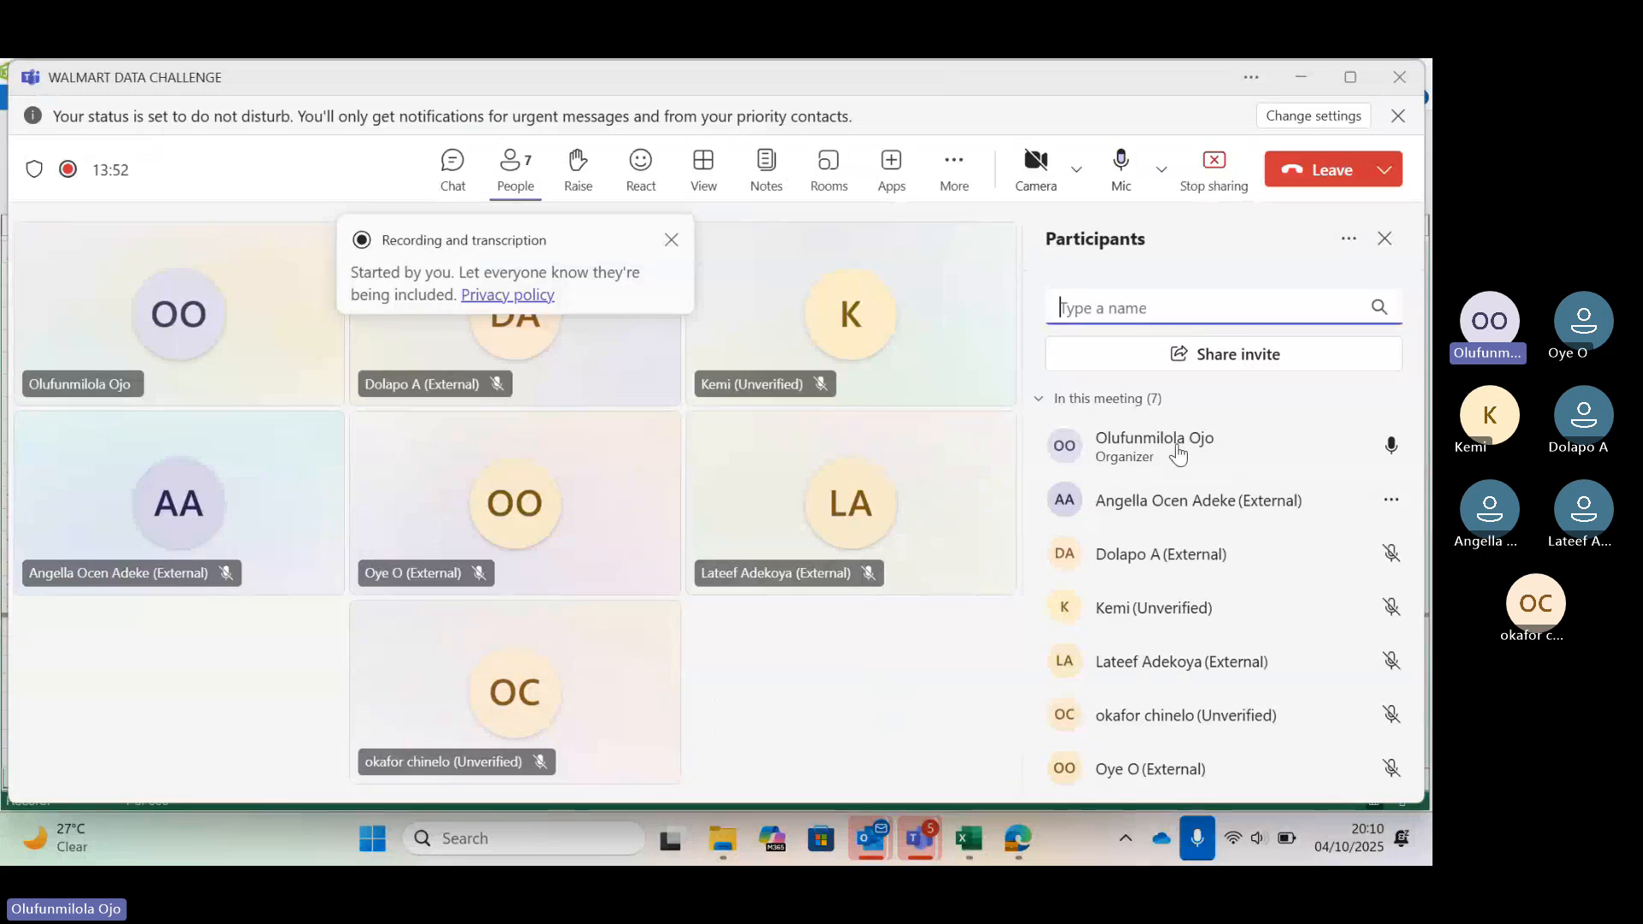
left_click(963, 837)
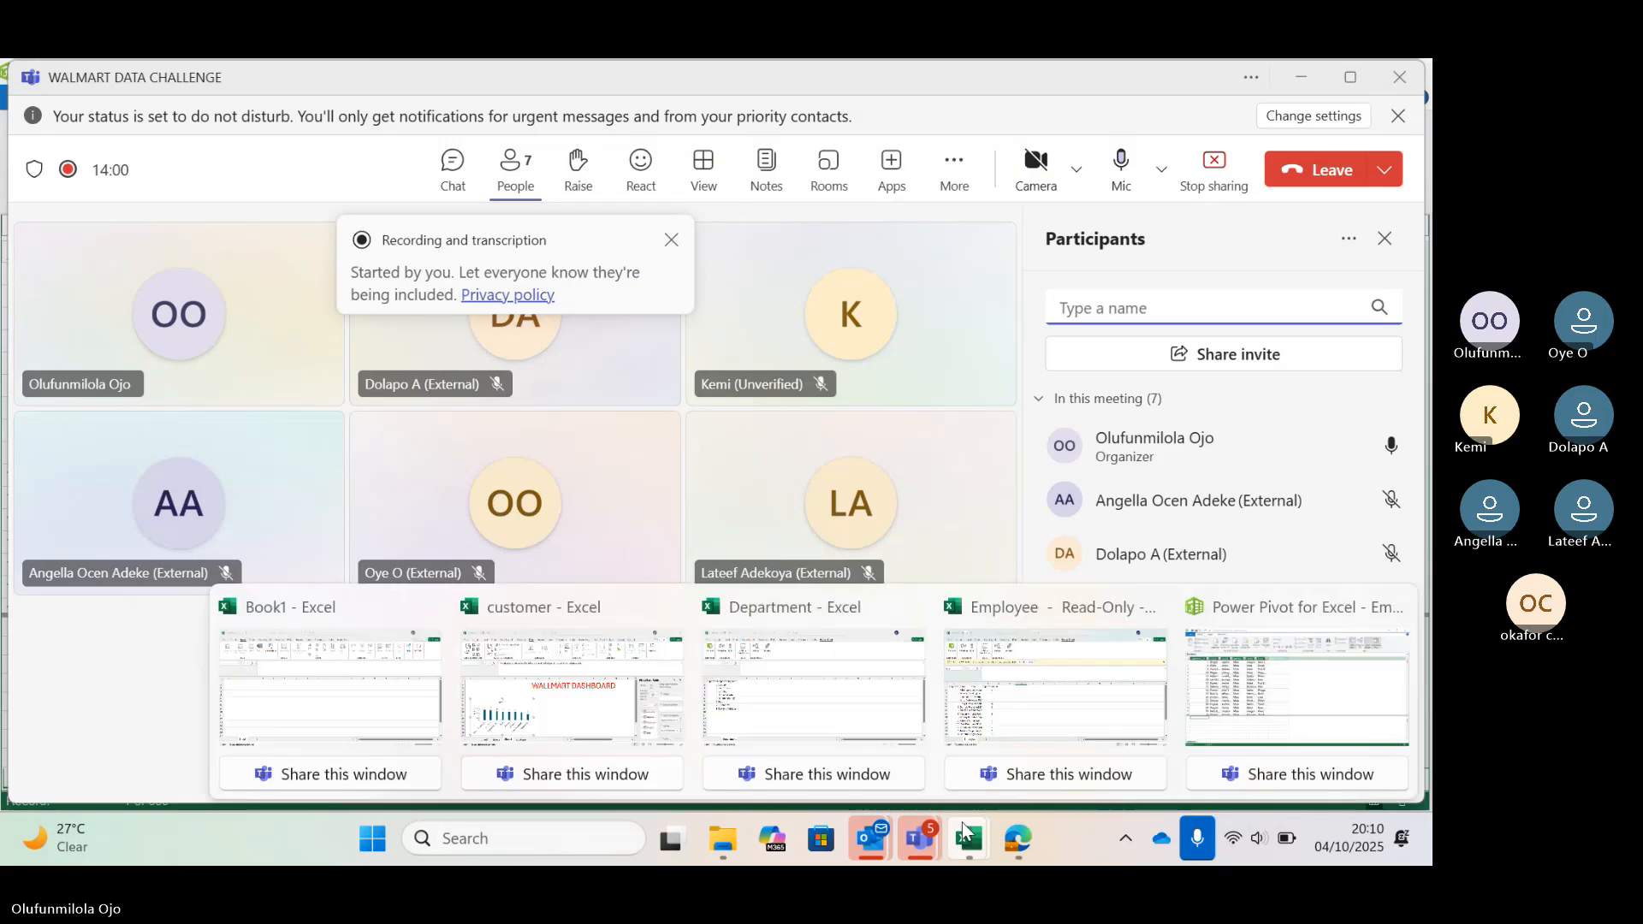
left_click(968, 837)
mouse_move(984, 835)
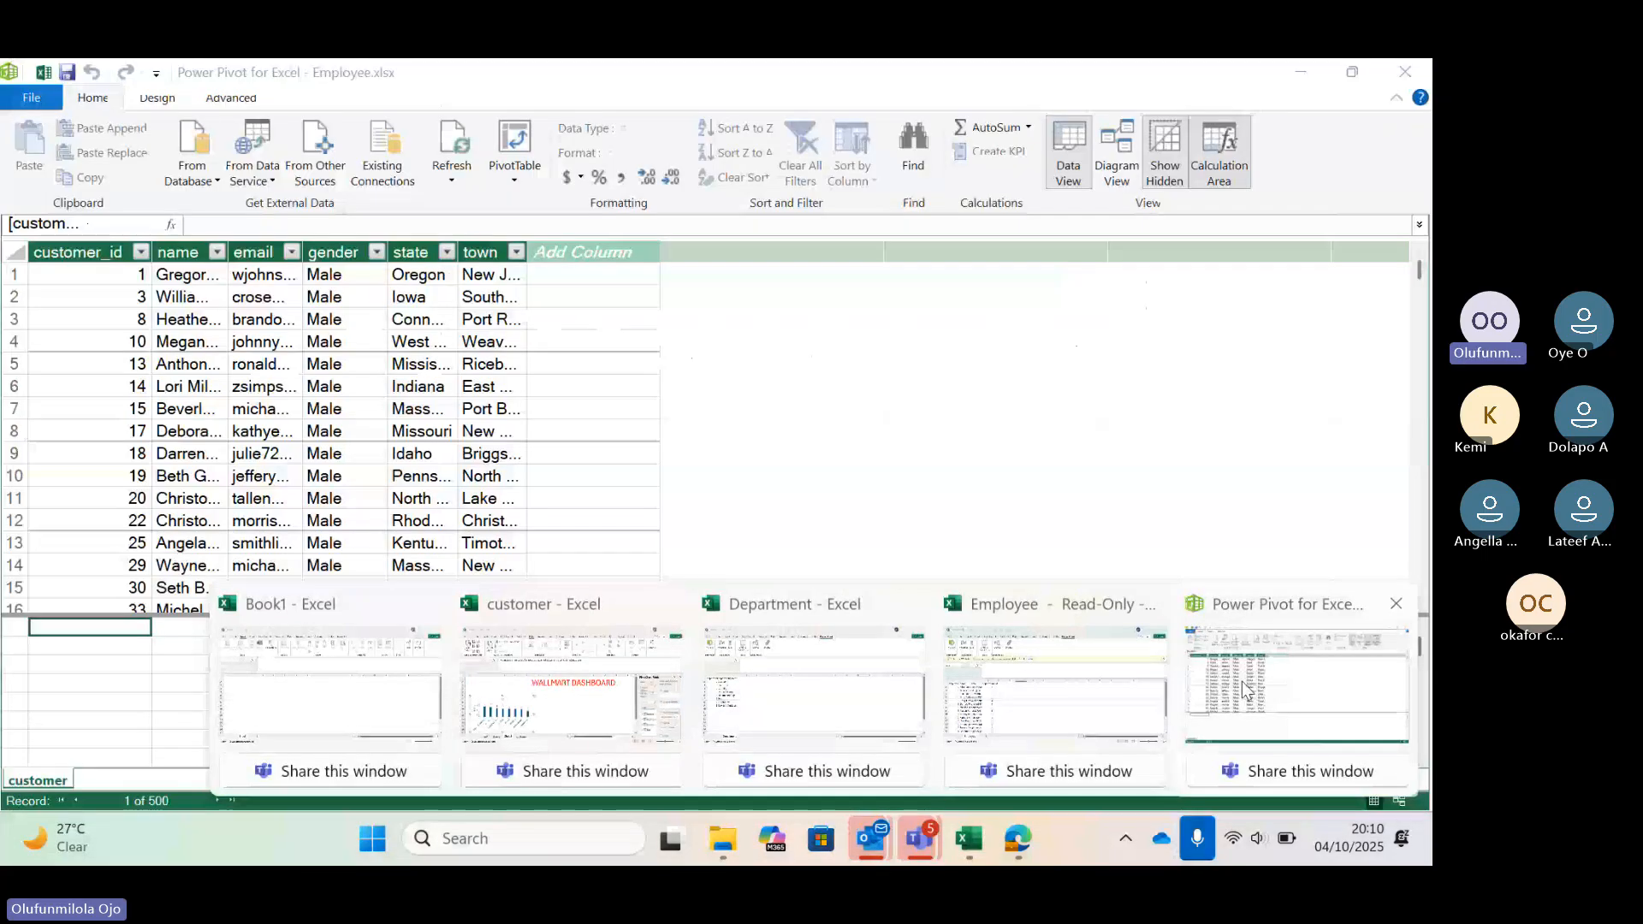
left_click(1241, 681)
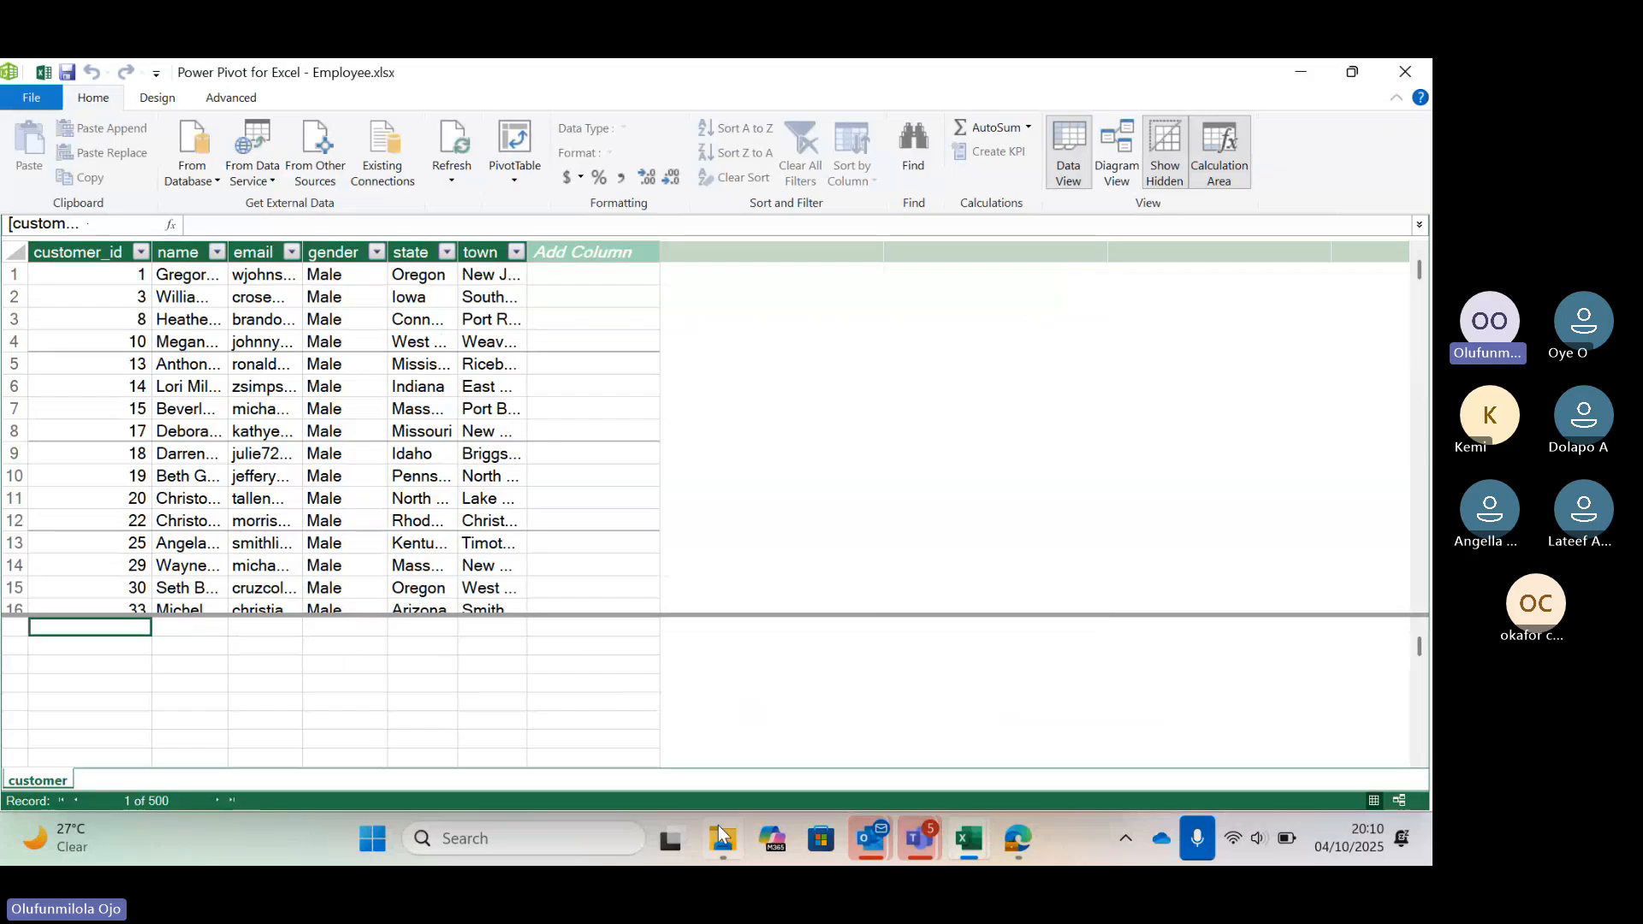
mouse_move(721, 834)
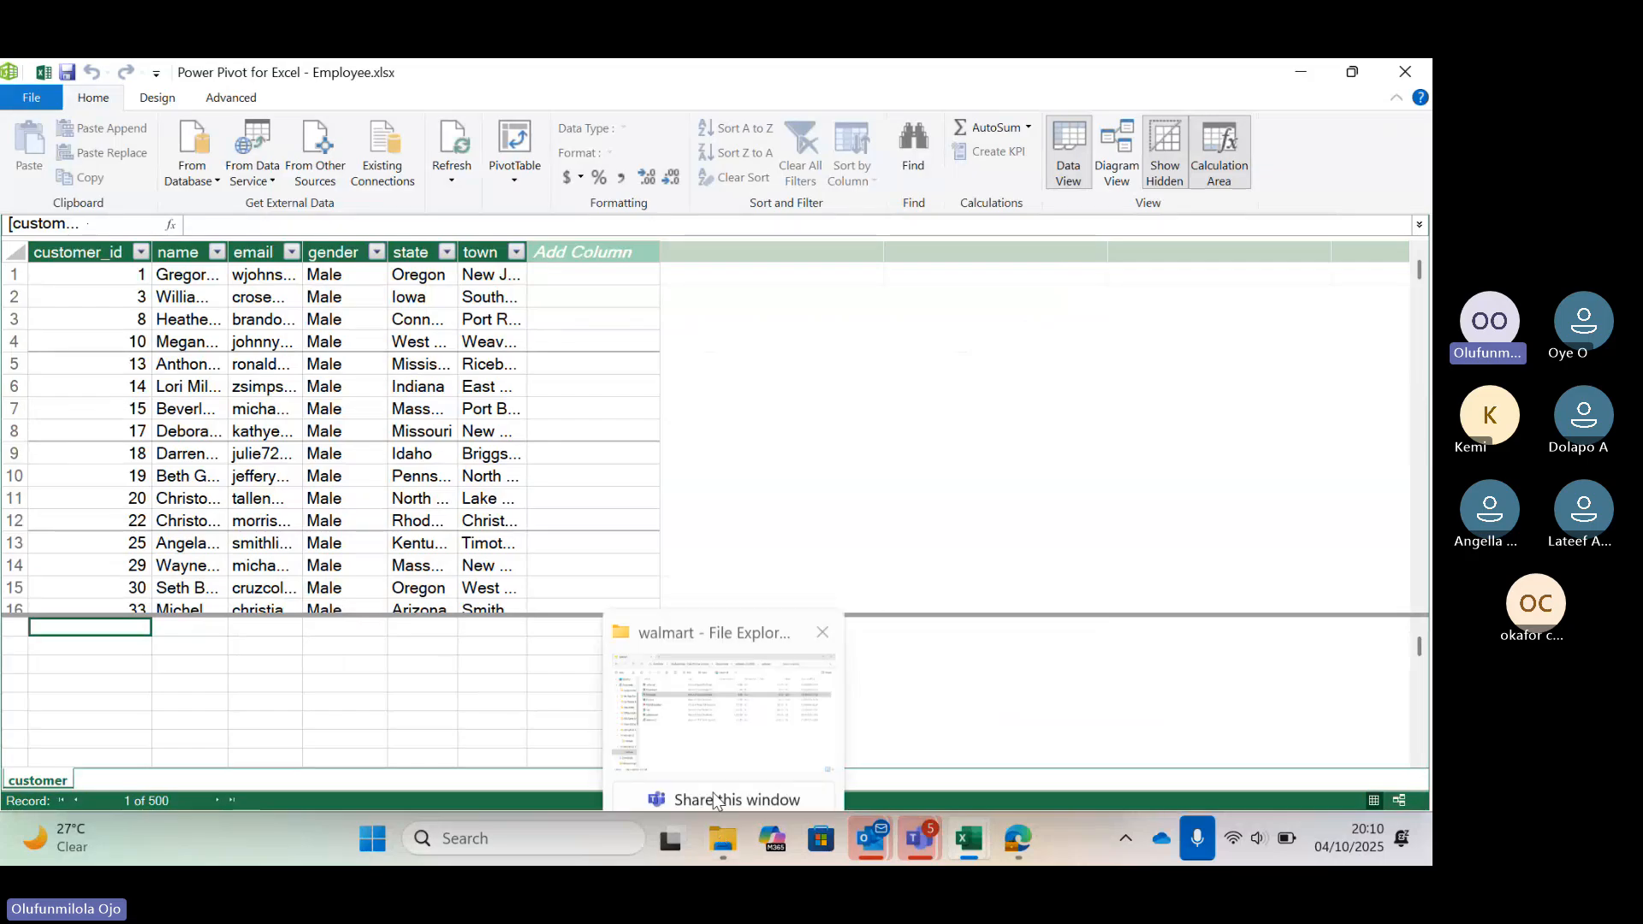
left_click(711, 727)
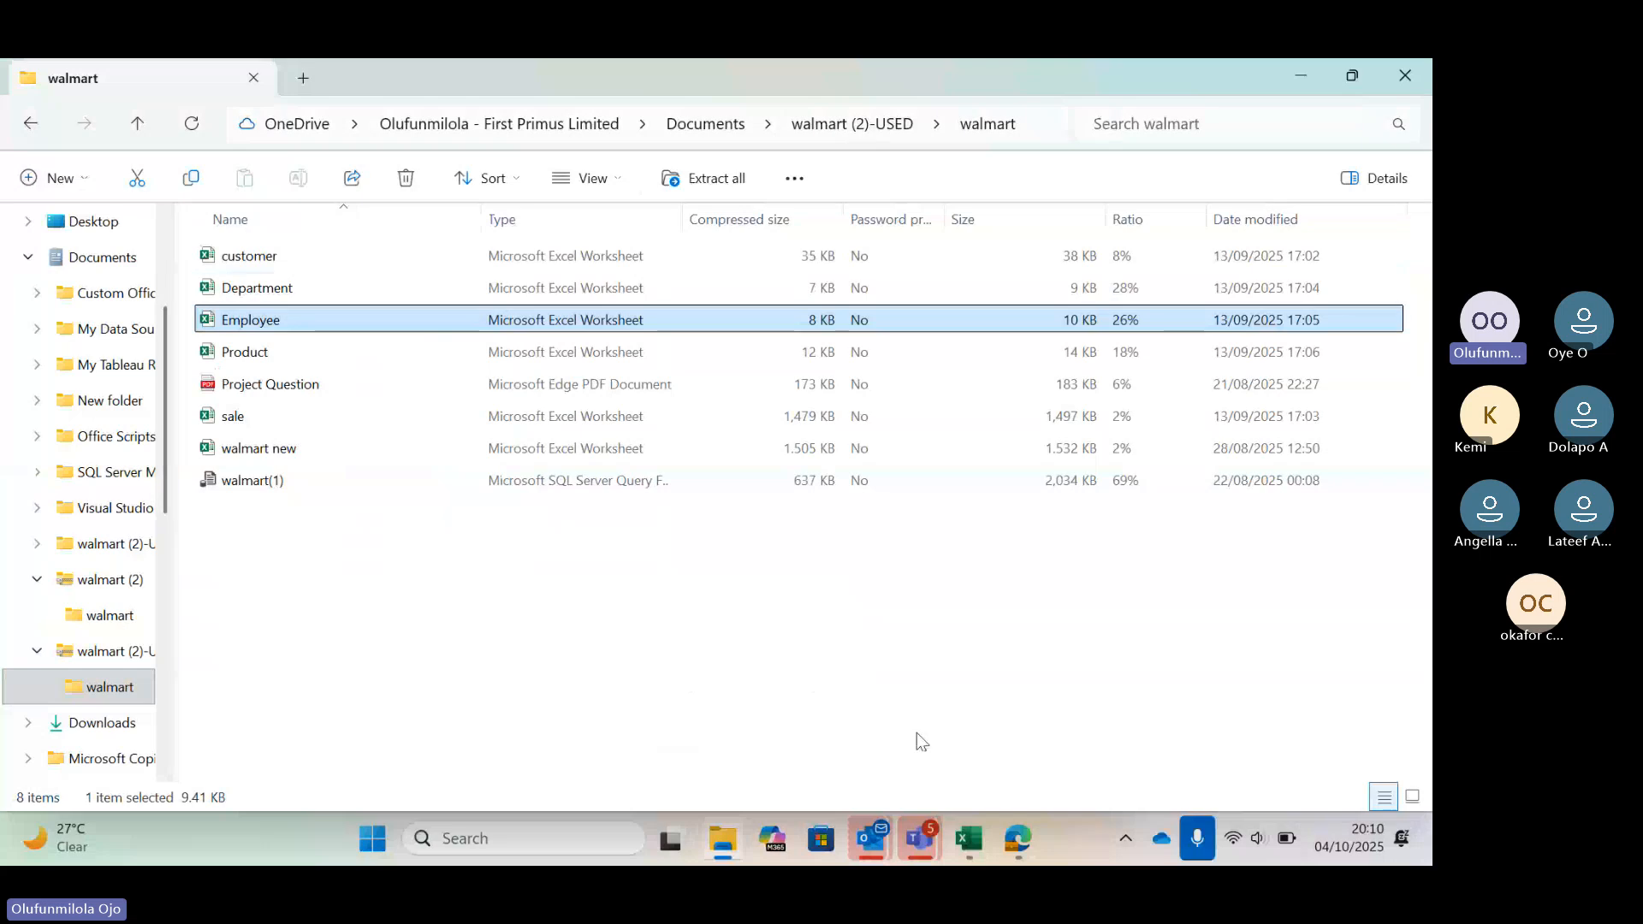
mouse_move(976, 836)
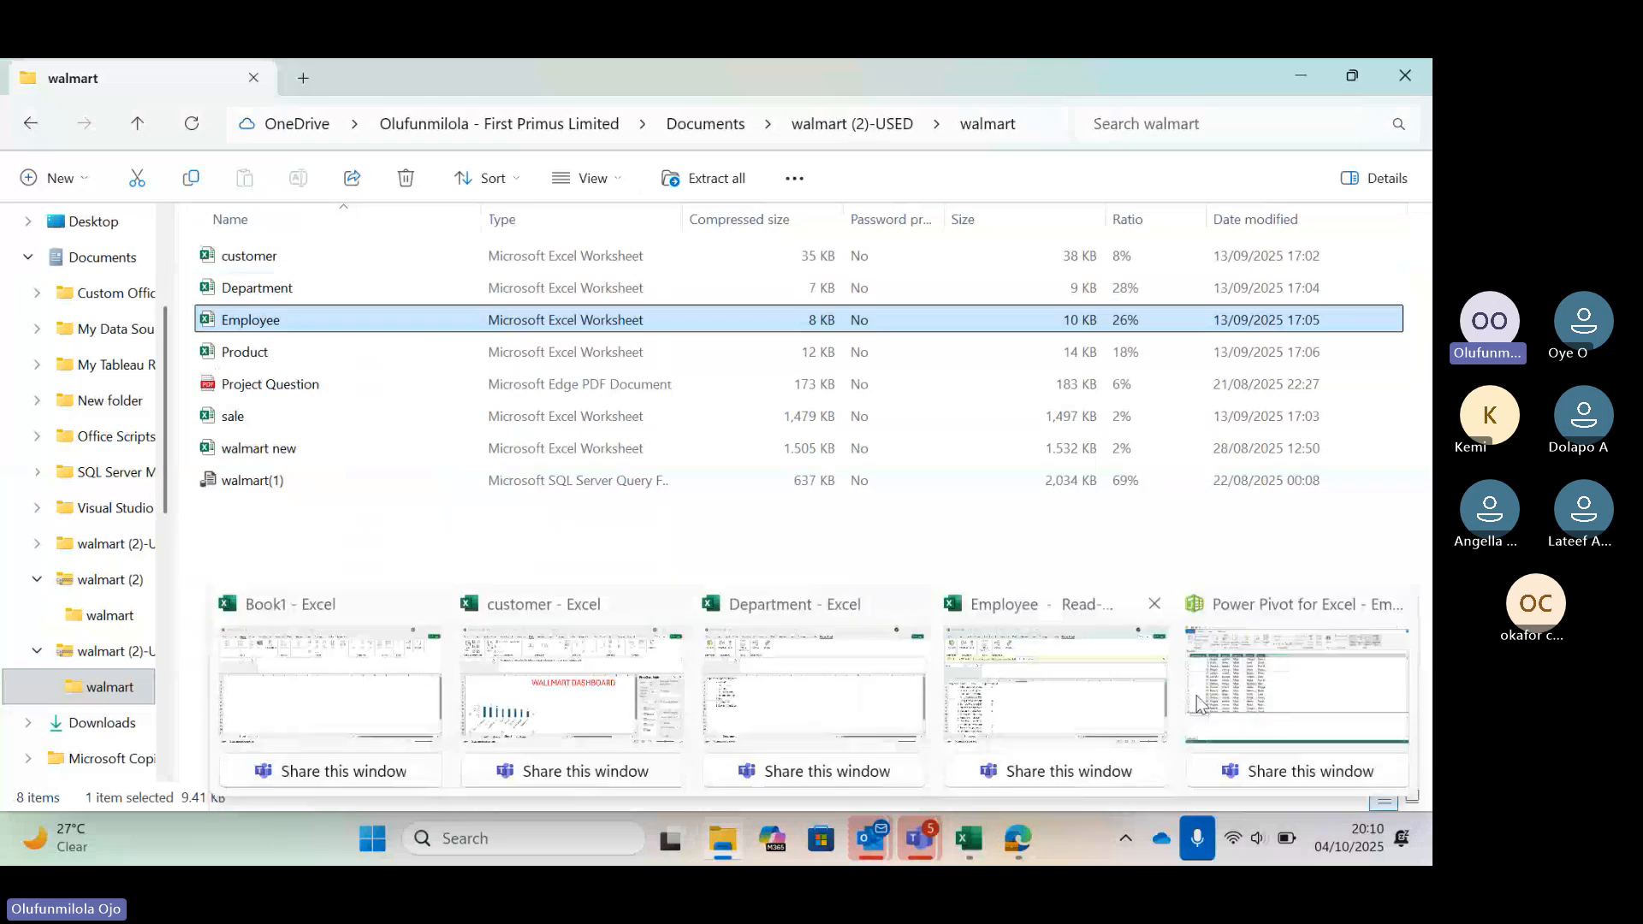
mouse_move(1196, 694)
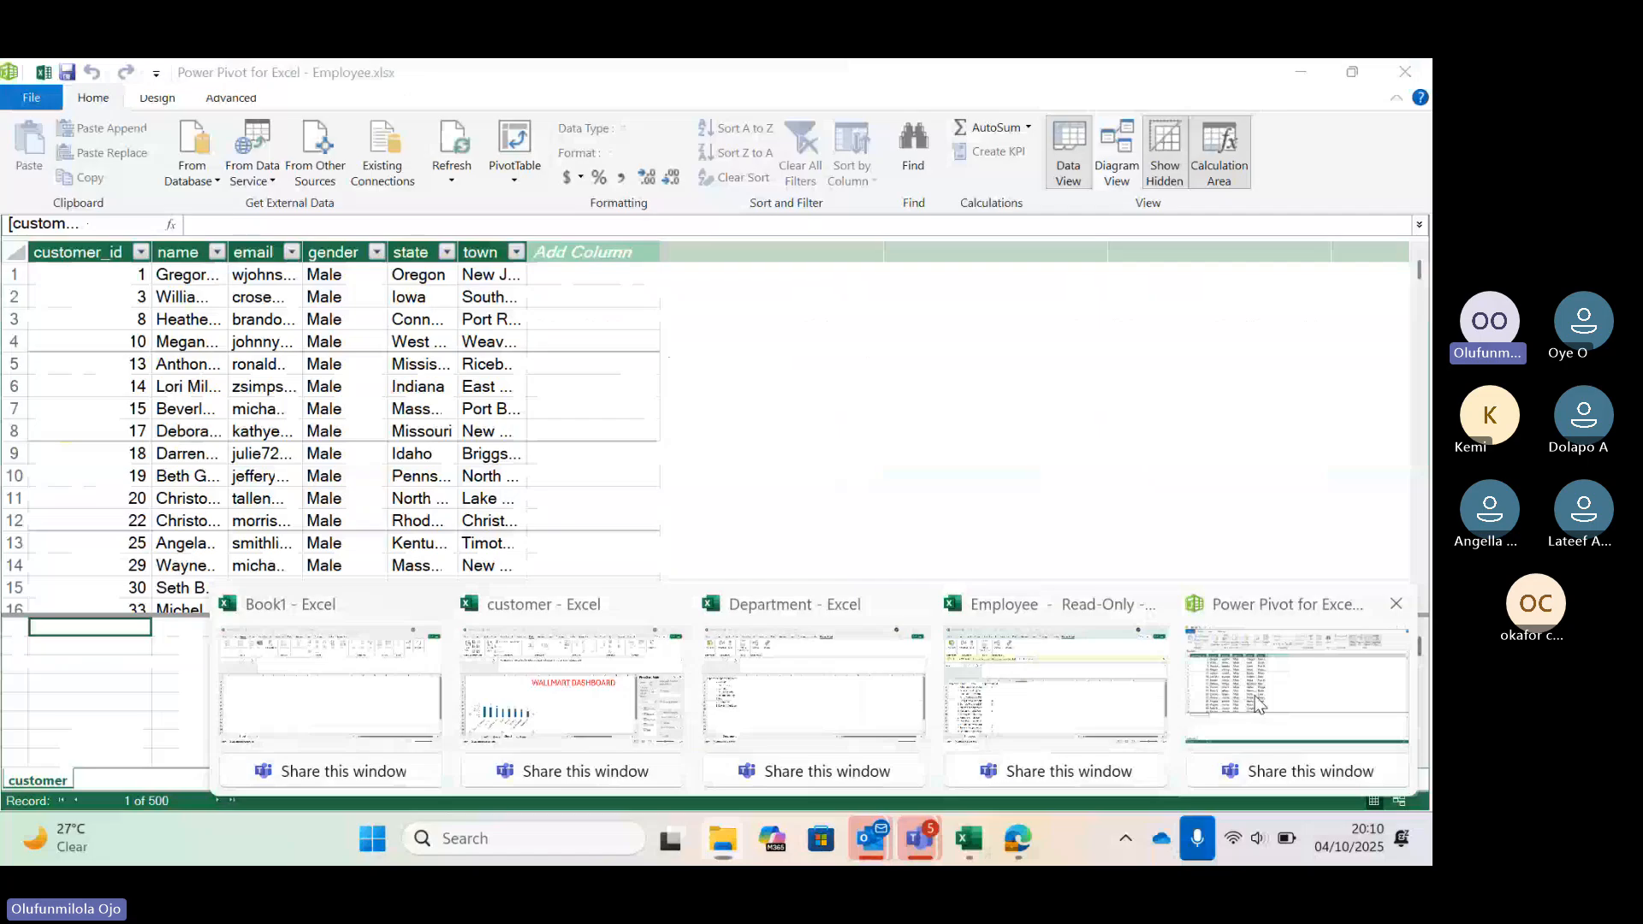
left_click(1256, 704)
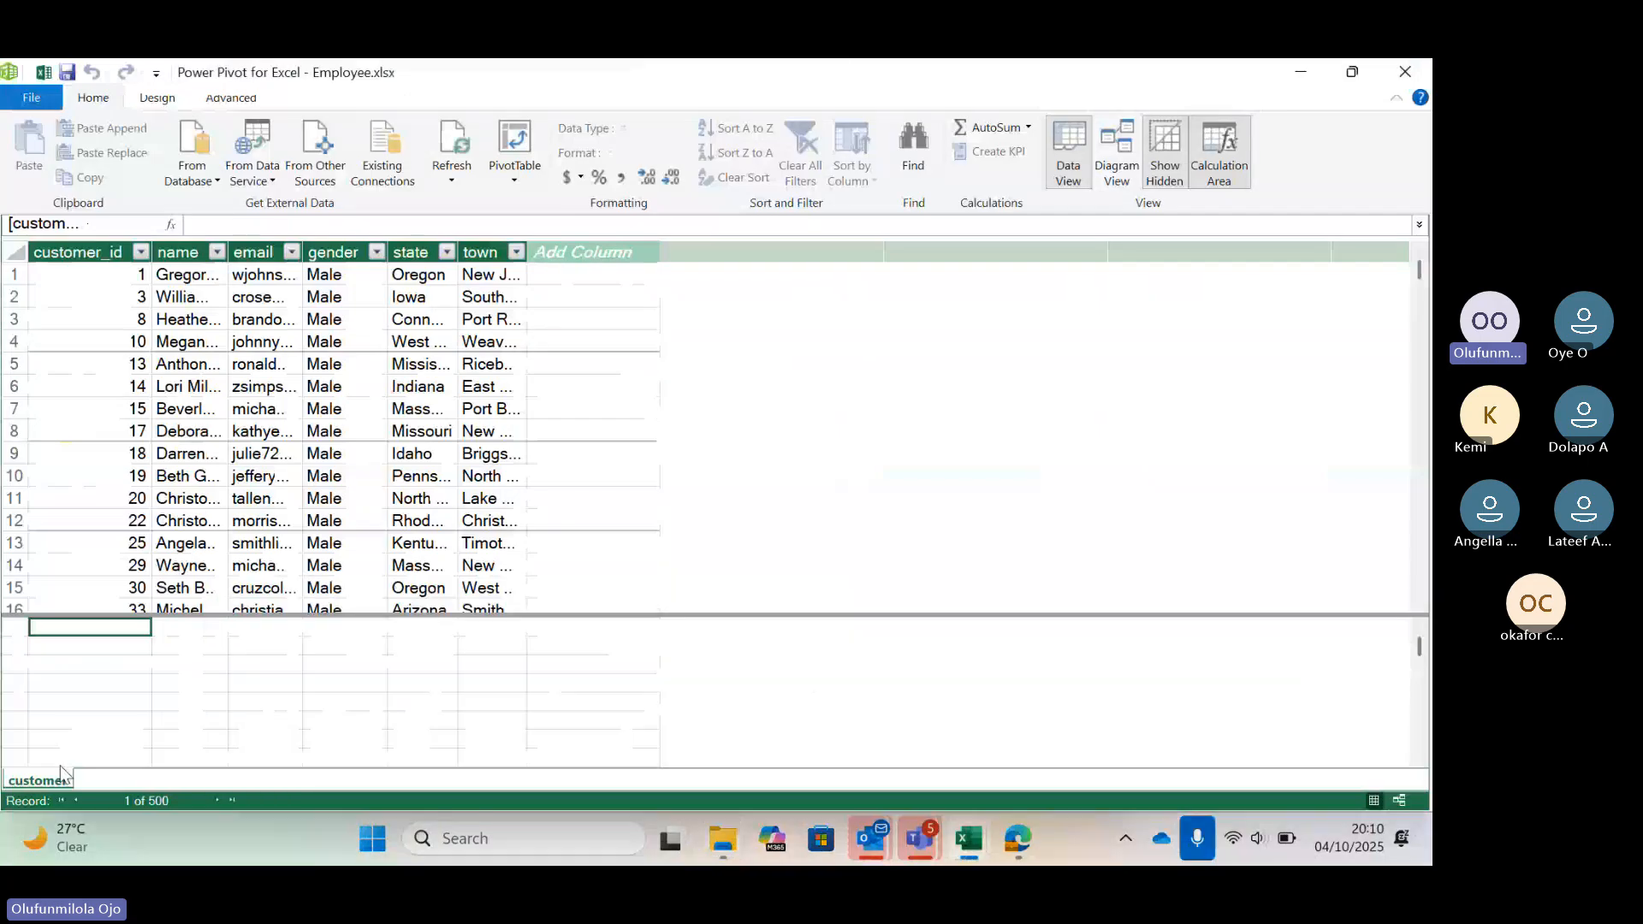
Start another Excel file import from other sources and select the Department workbook from the walmart folder
left_click(316, 181)
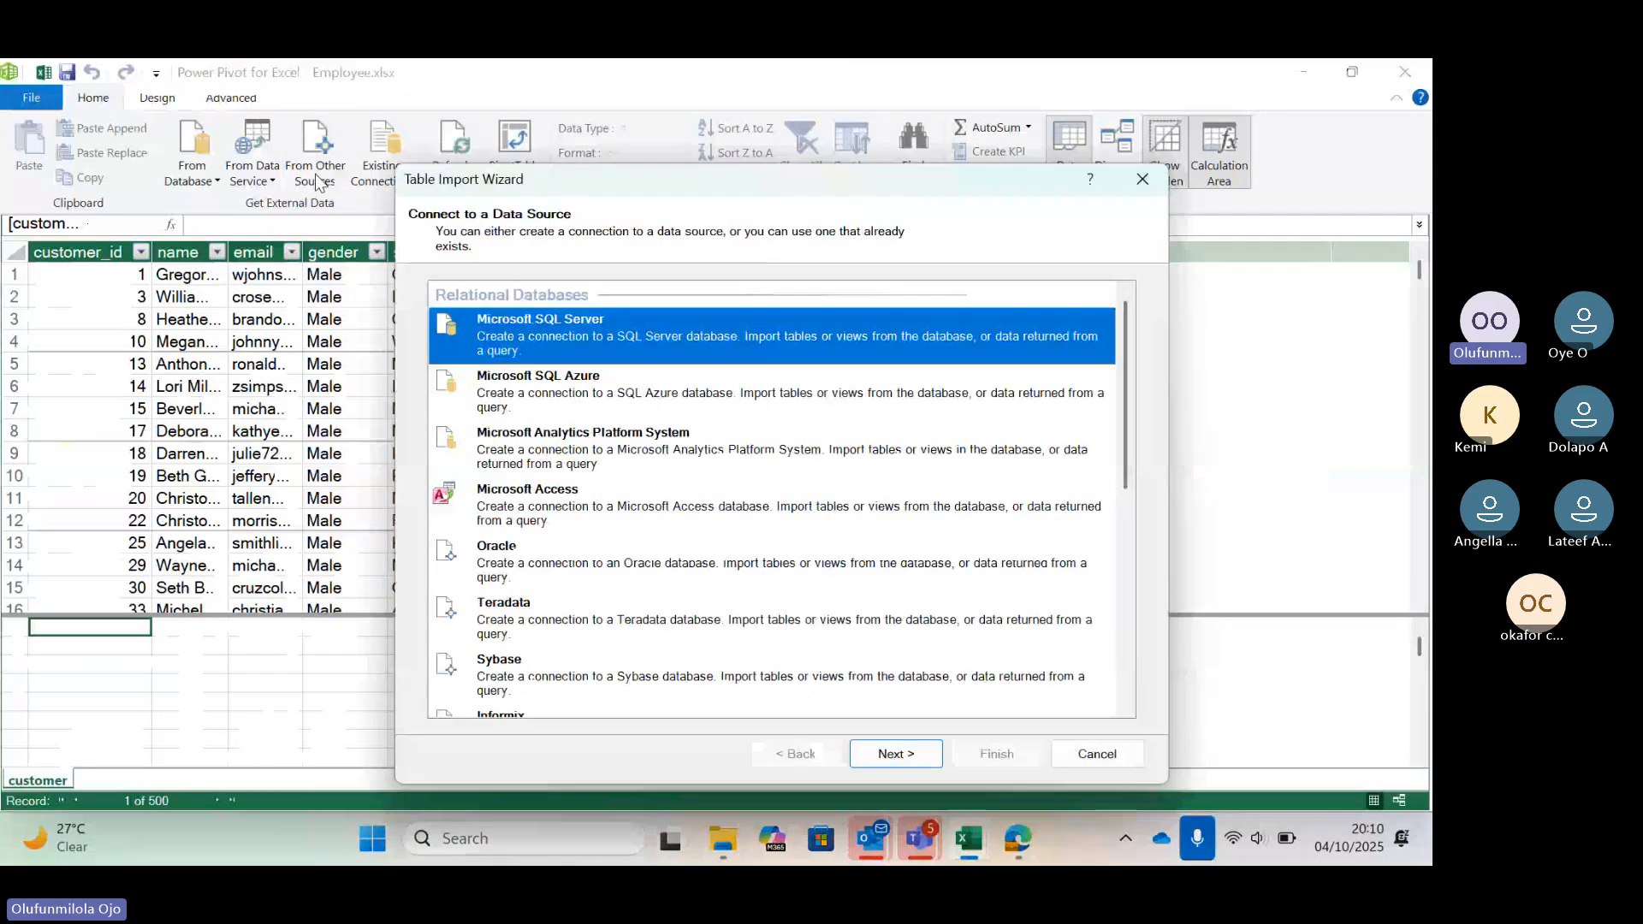
scroll(742, 476, "down", 3)
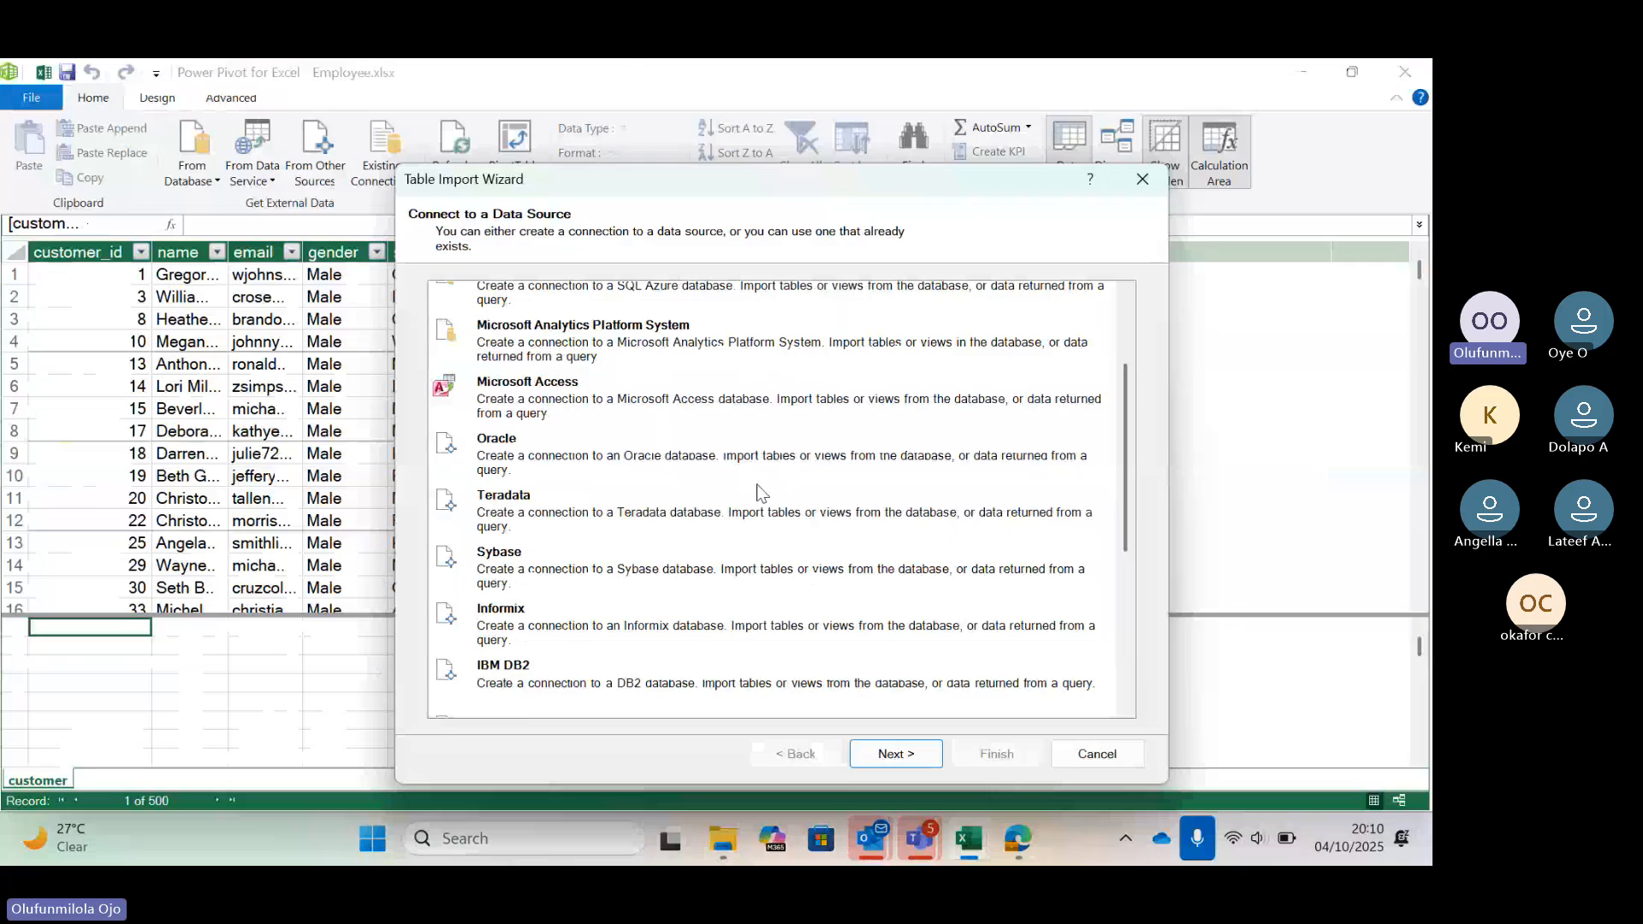
scroll(759, 492, "down", 5)
left_click(587, 623)
left_click(894, 753)
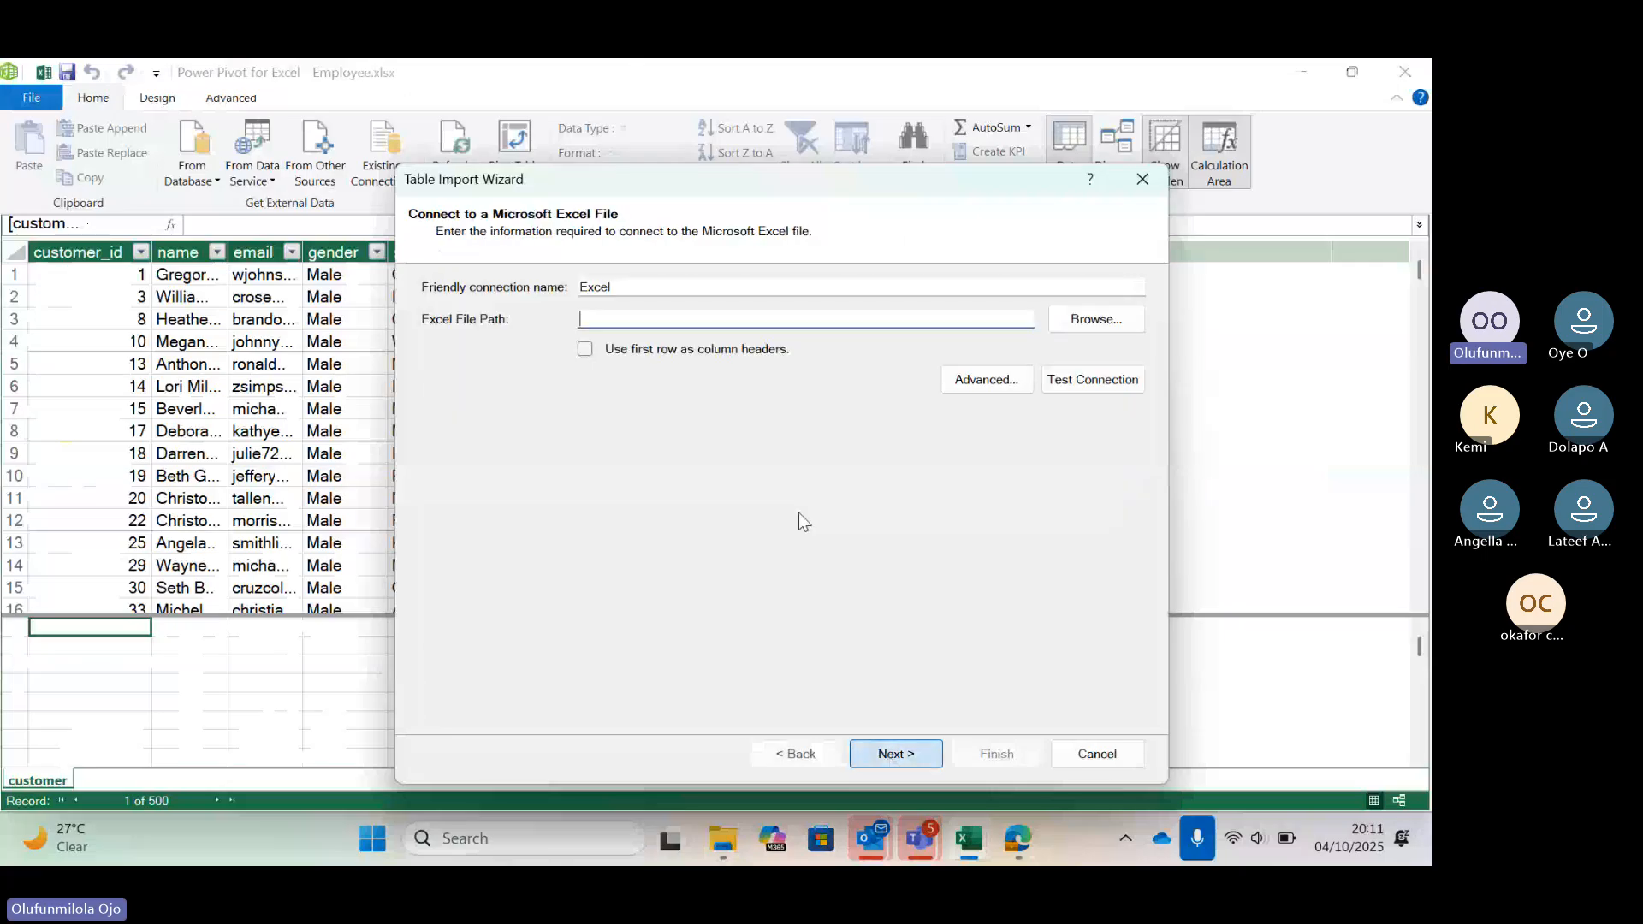
left_click(1106, 322)
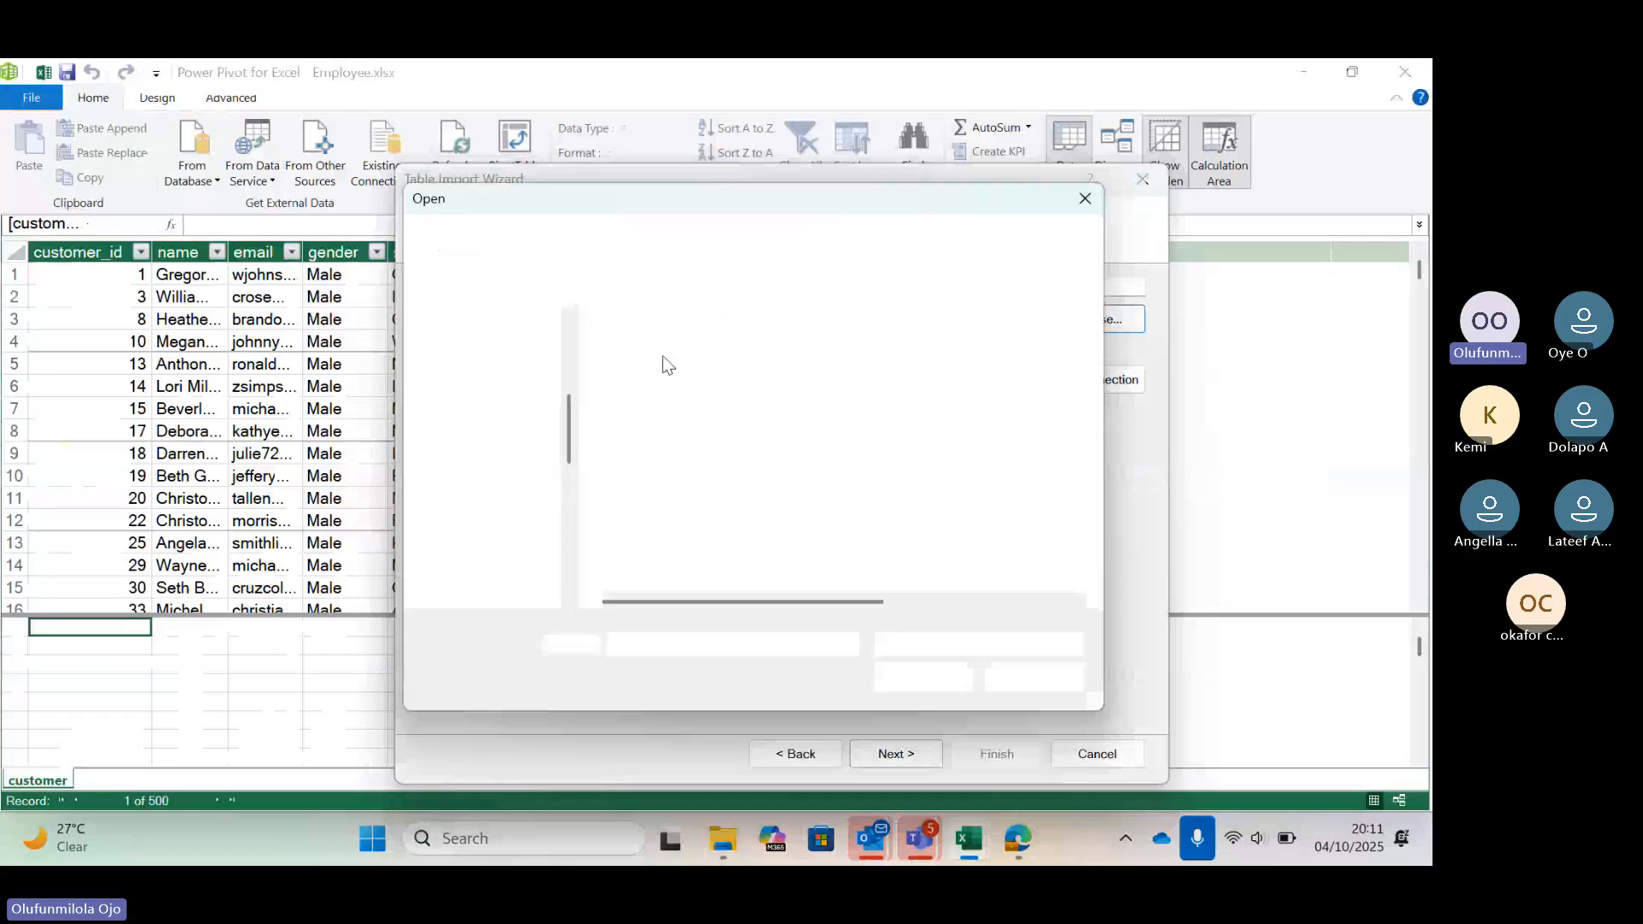
left_click(676, 430)
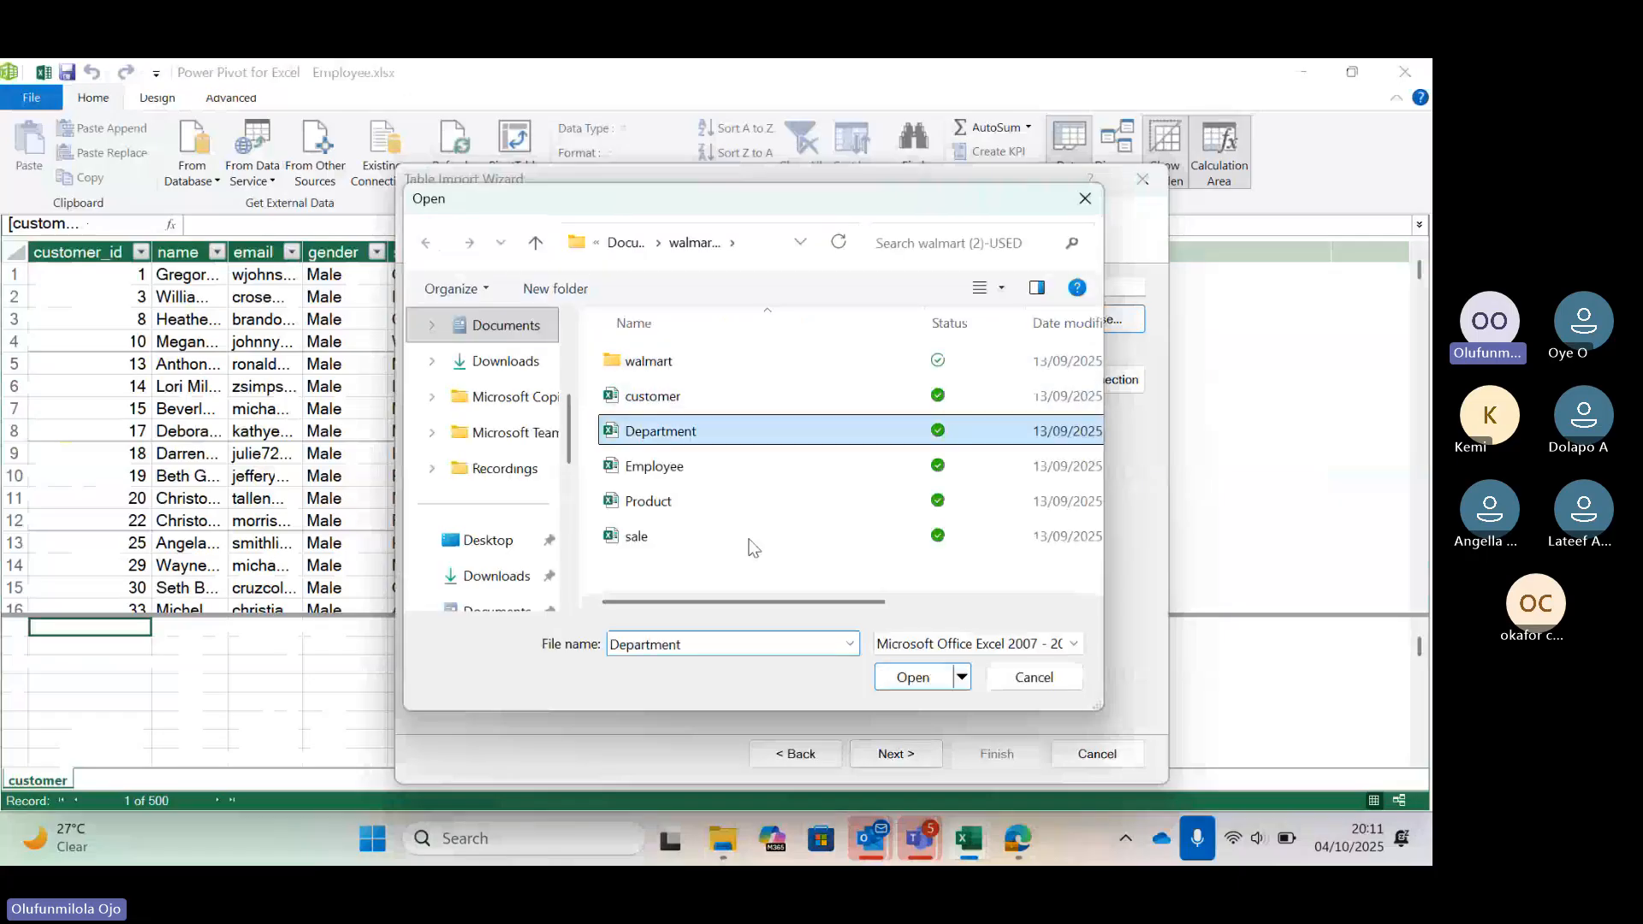
left_click(910, 678)
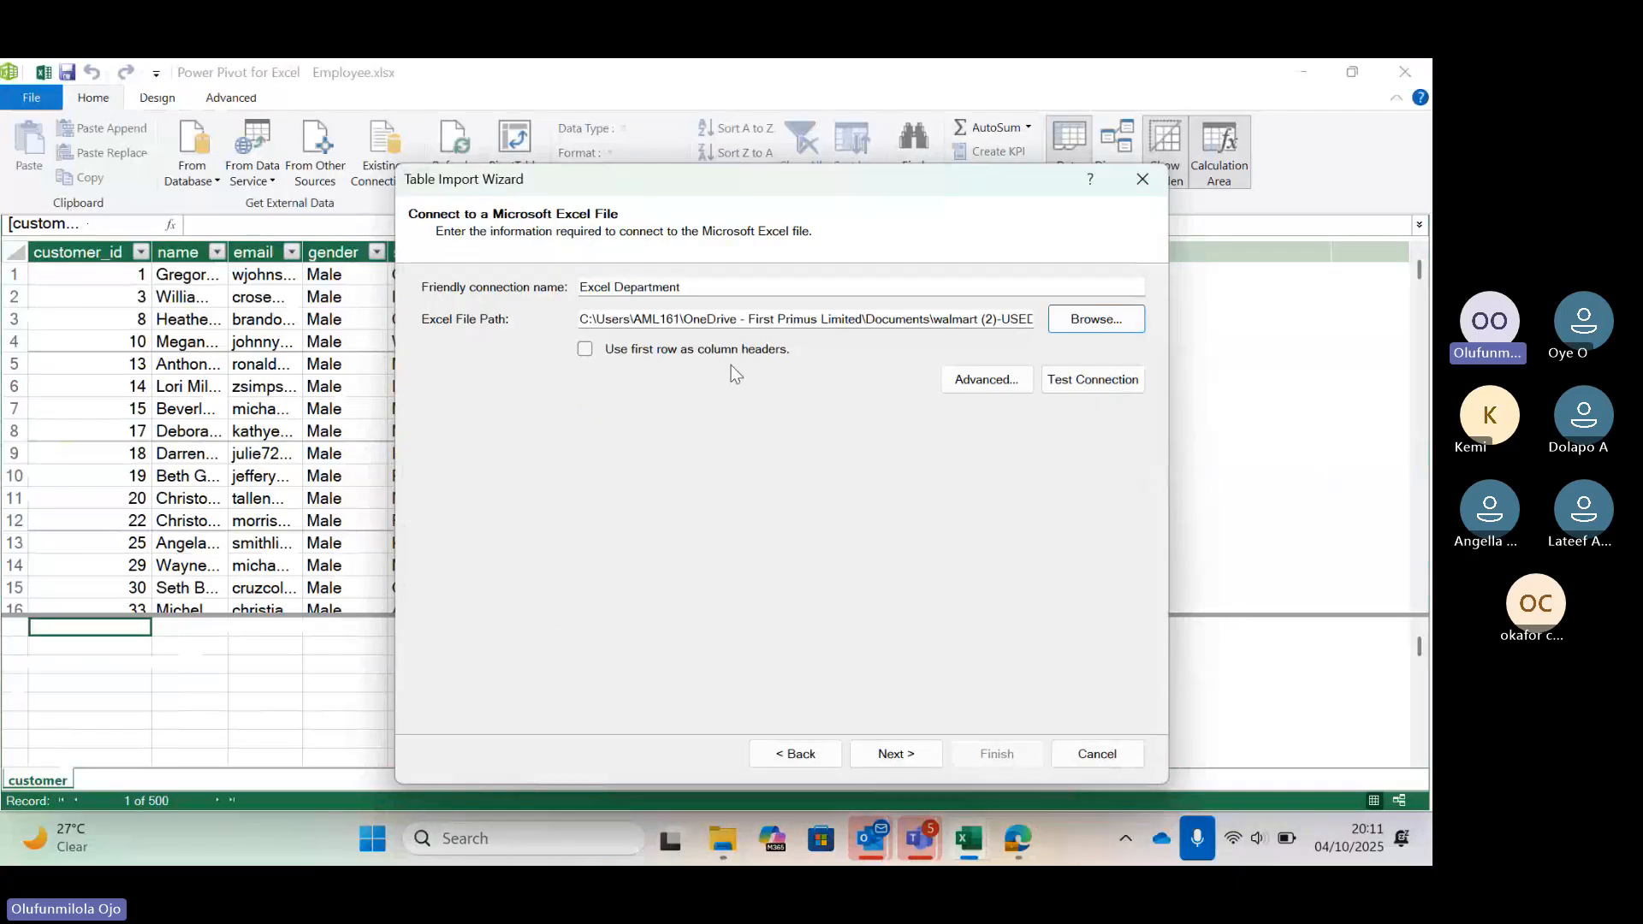
Use the first row as column headers and import the Department table, accepting the security warning
left_click(723, 349)
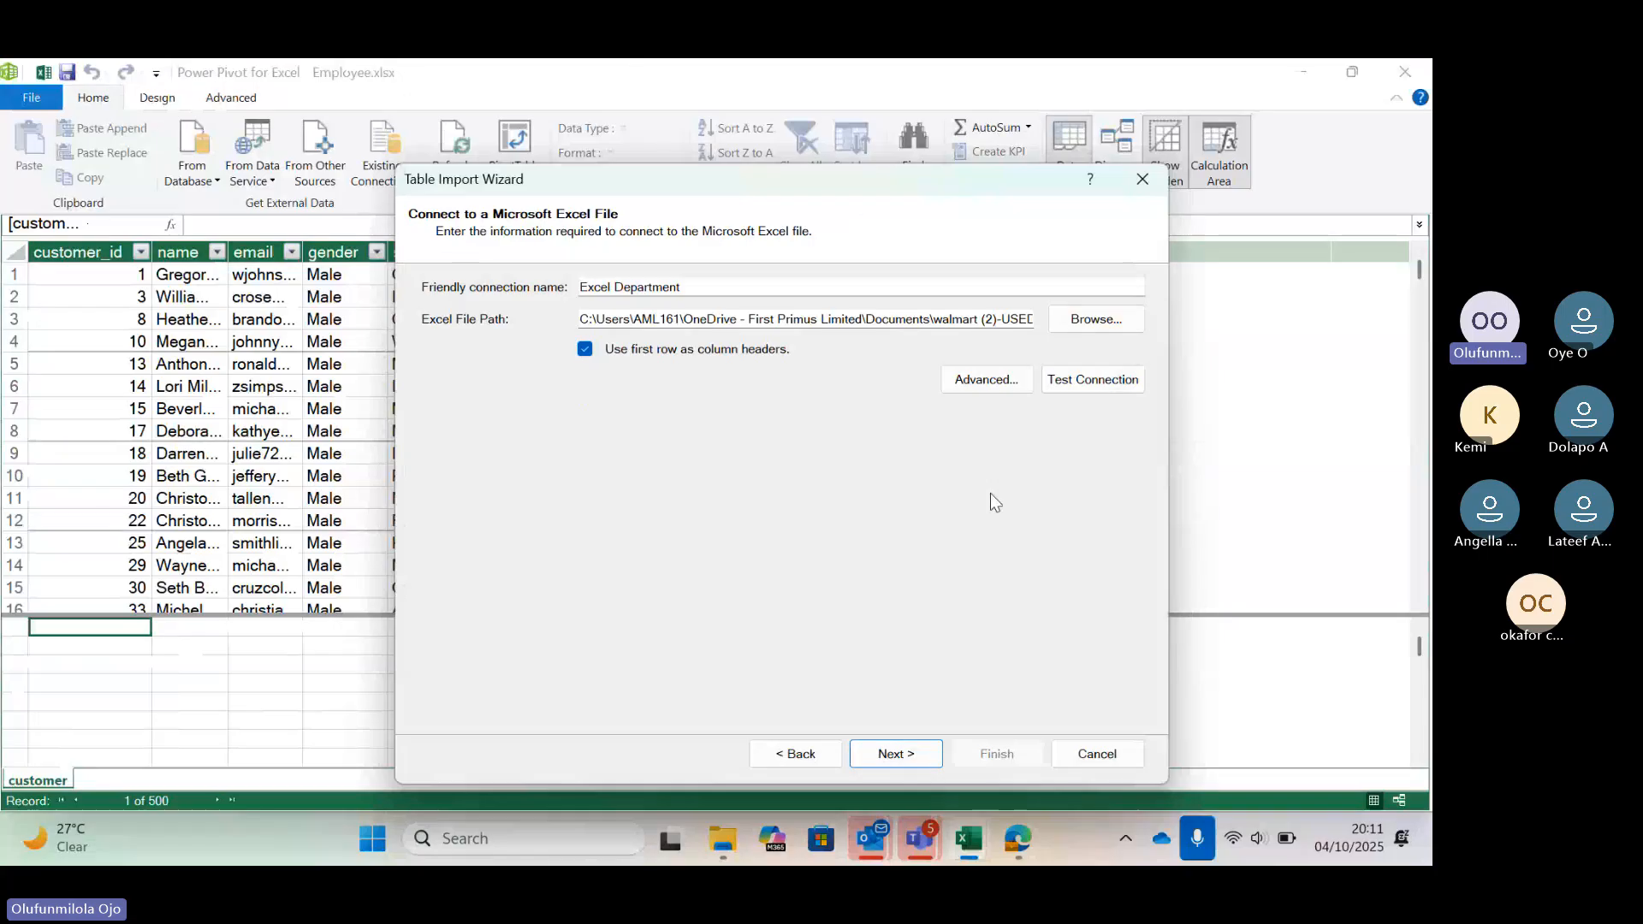
left_click(897, 756)
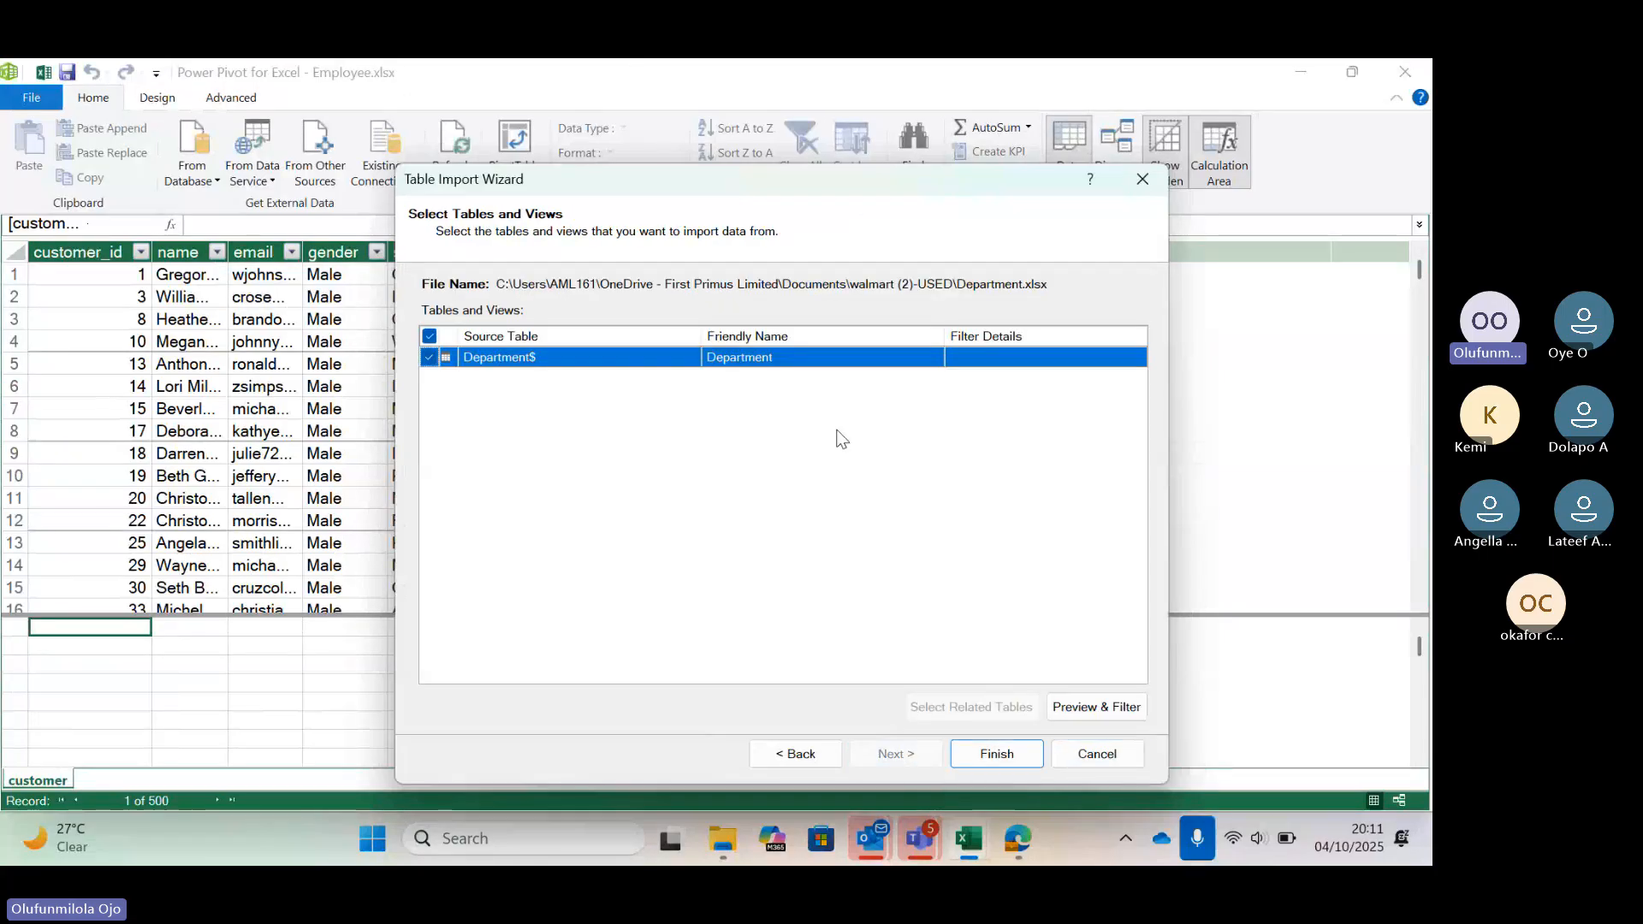
left_click(995, 758)
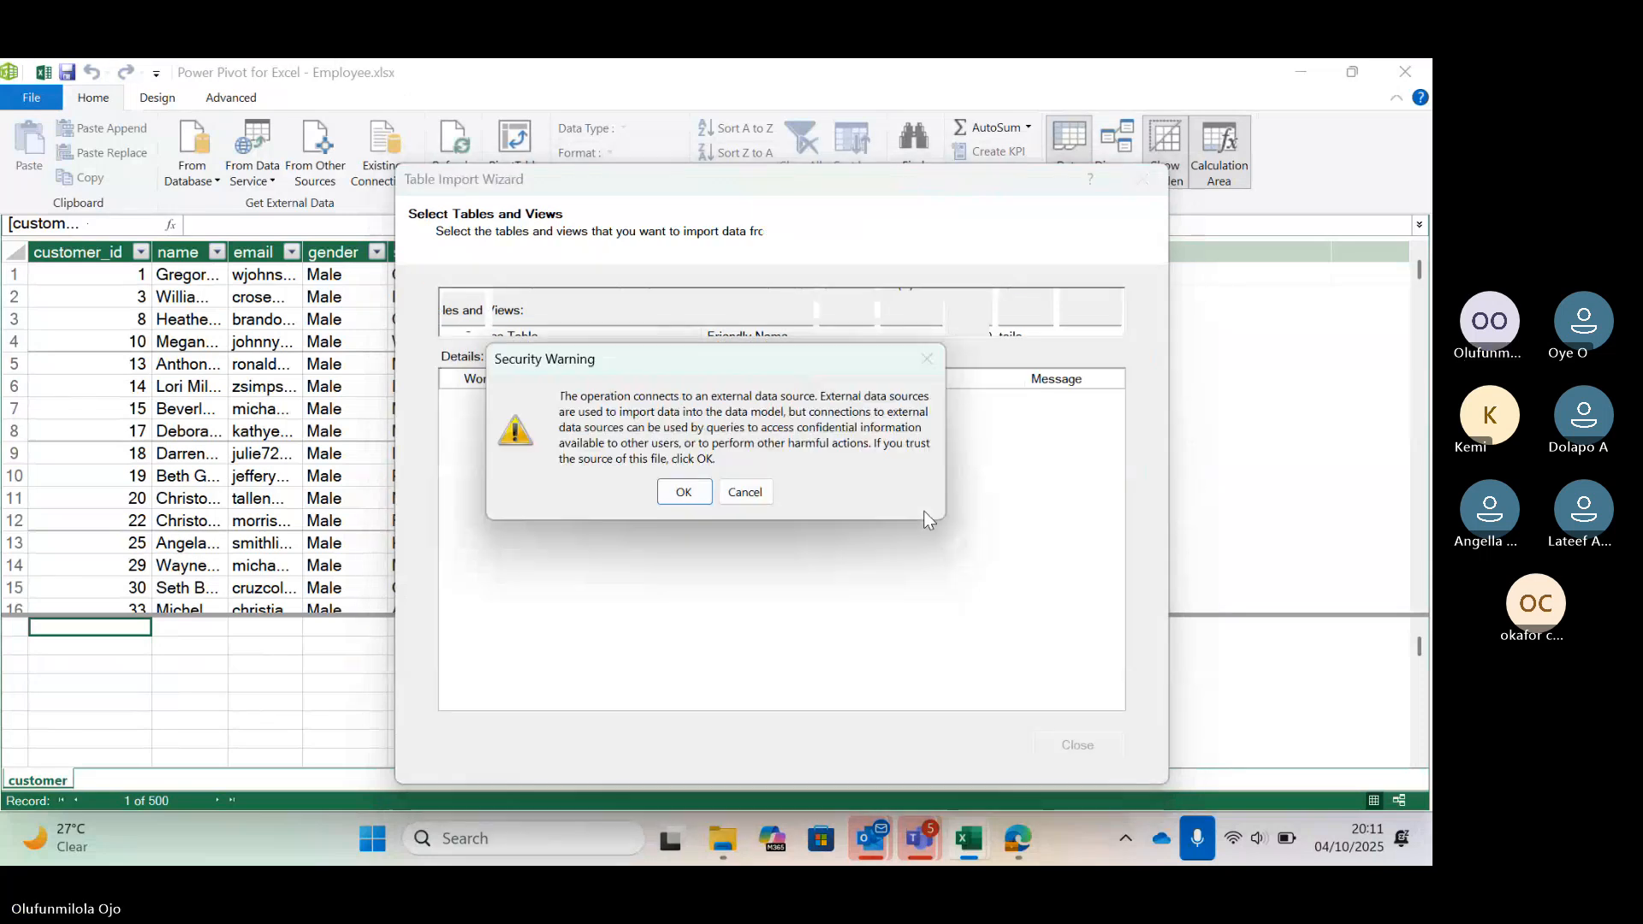
left_click(685, 488)
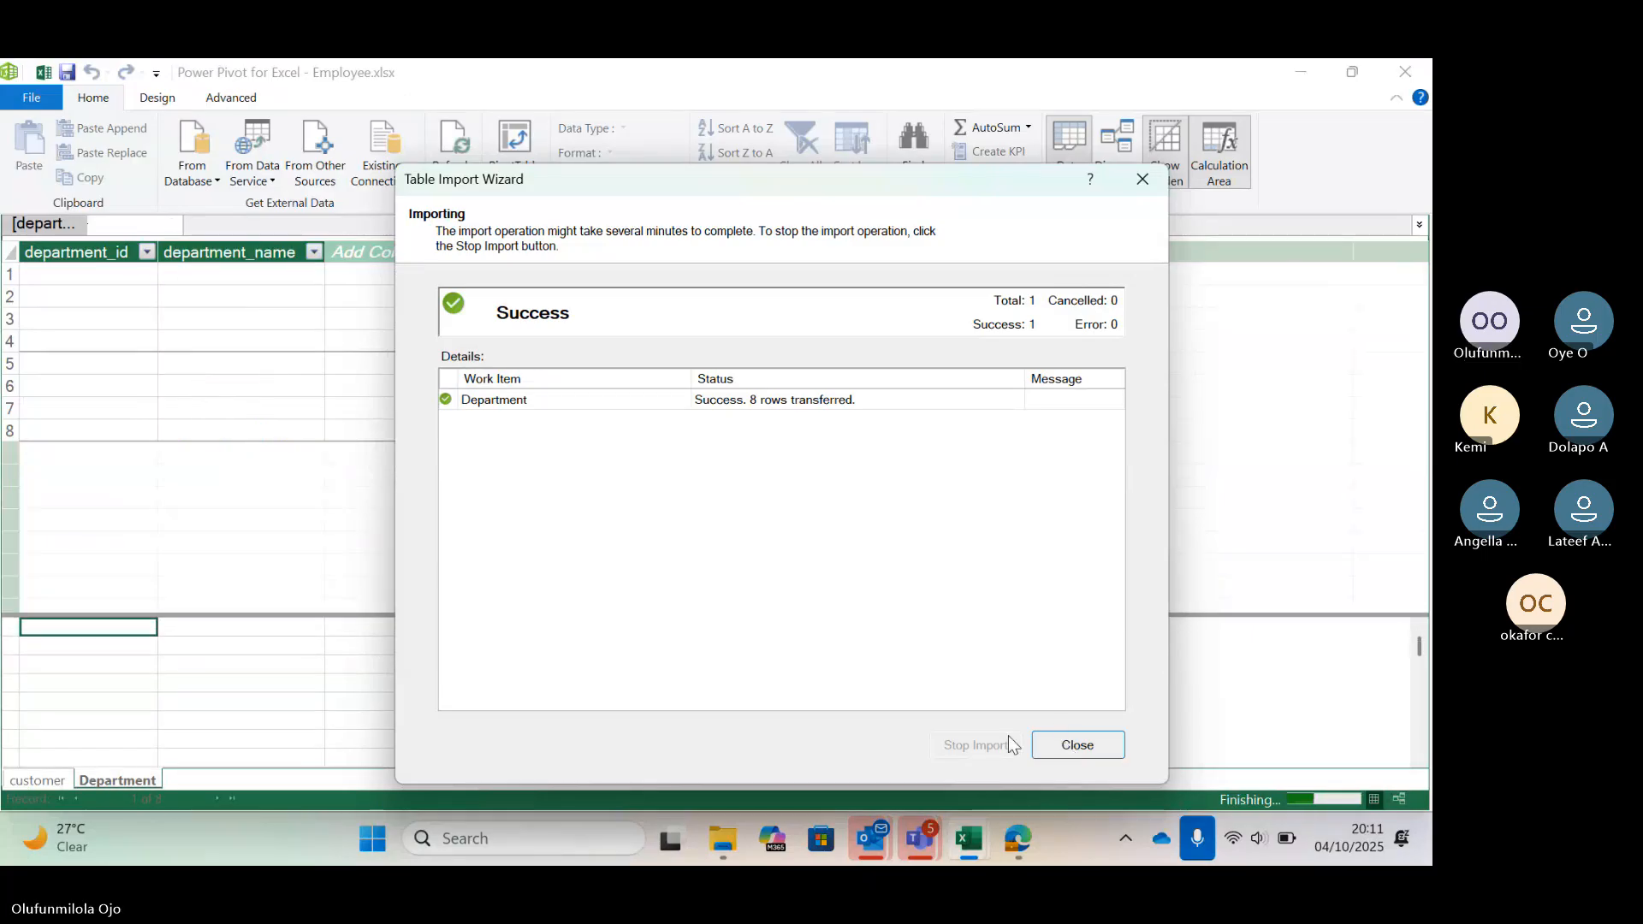
left_click(1078, 745)
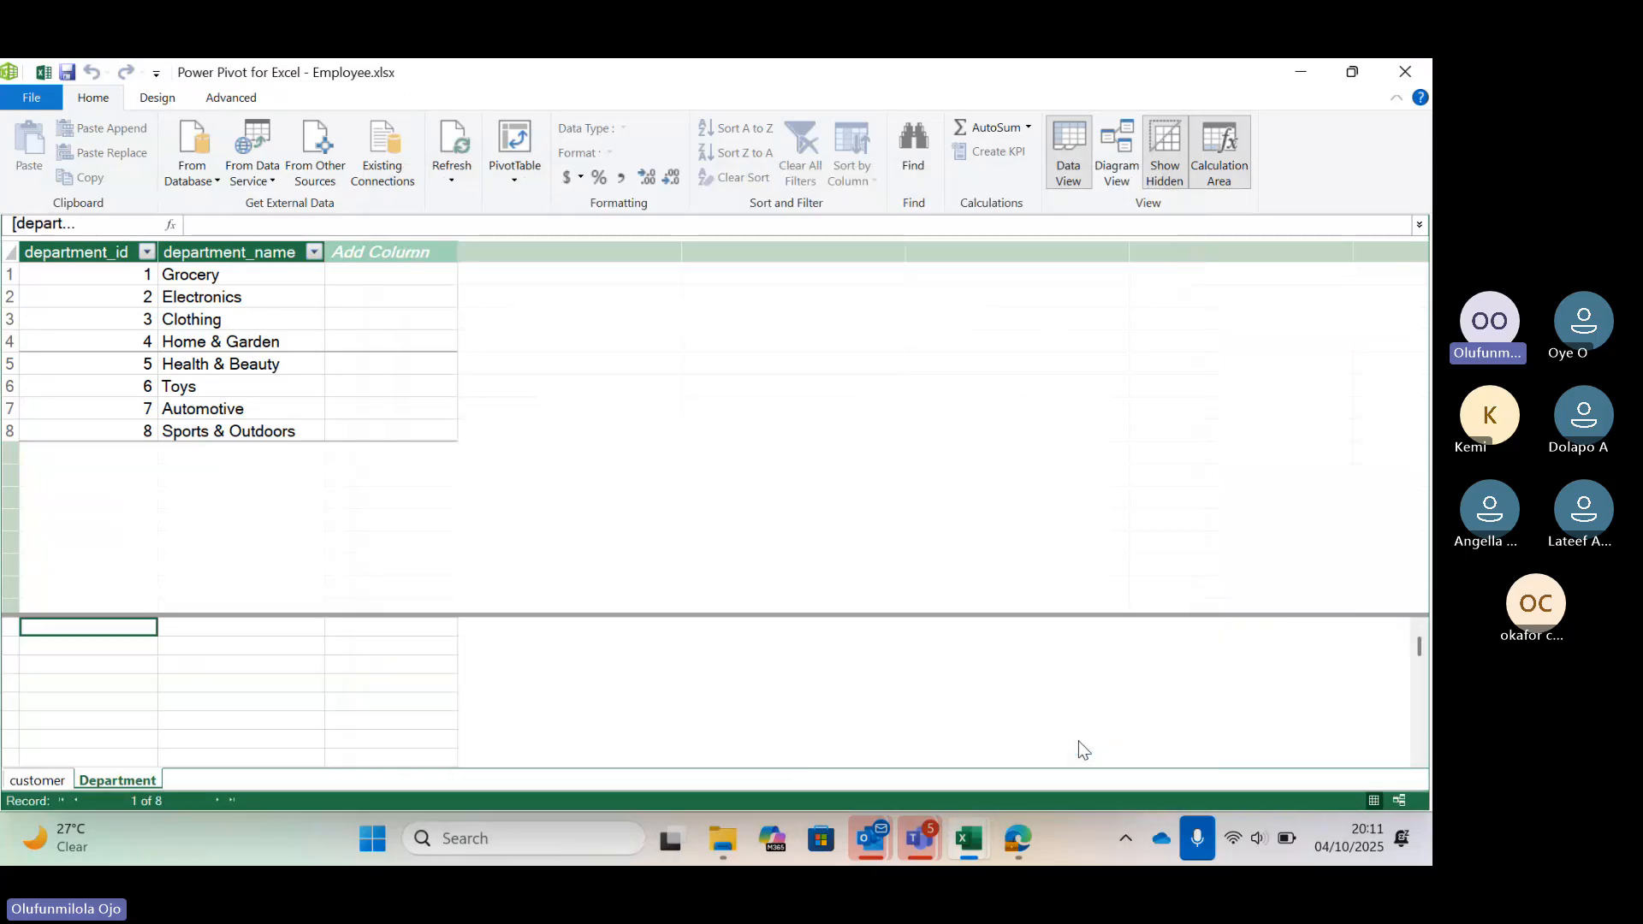
Start a new Excel File import from other sources and select the Employee workbook in the walmart folder
left_click(334, 183)
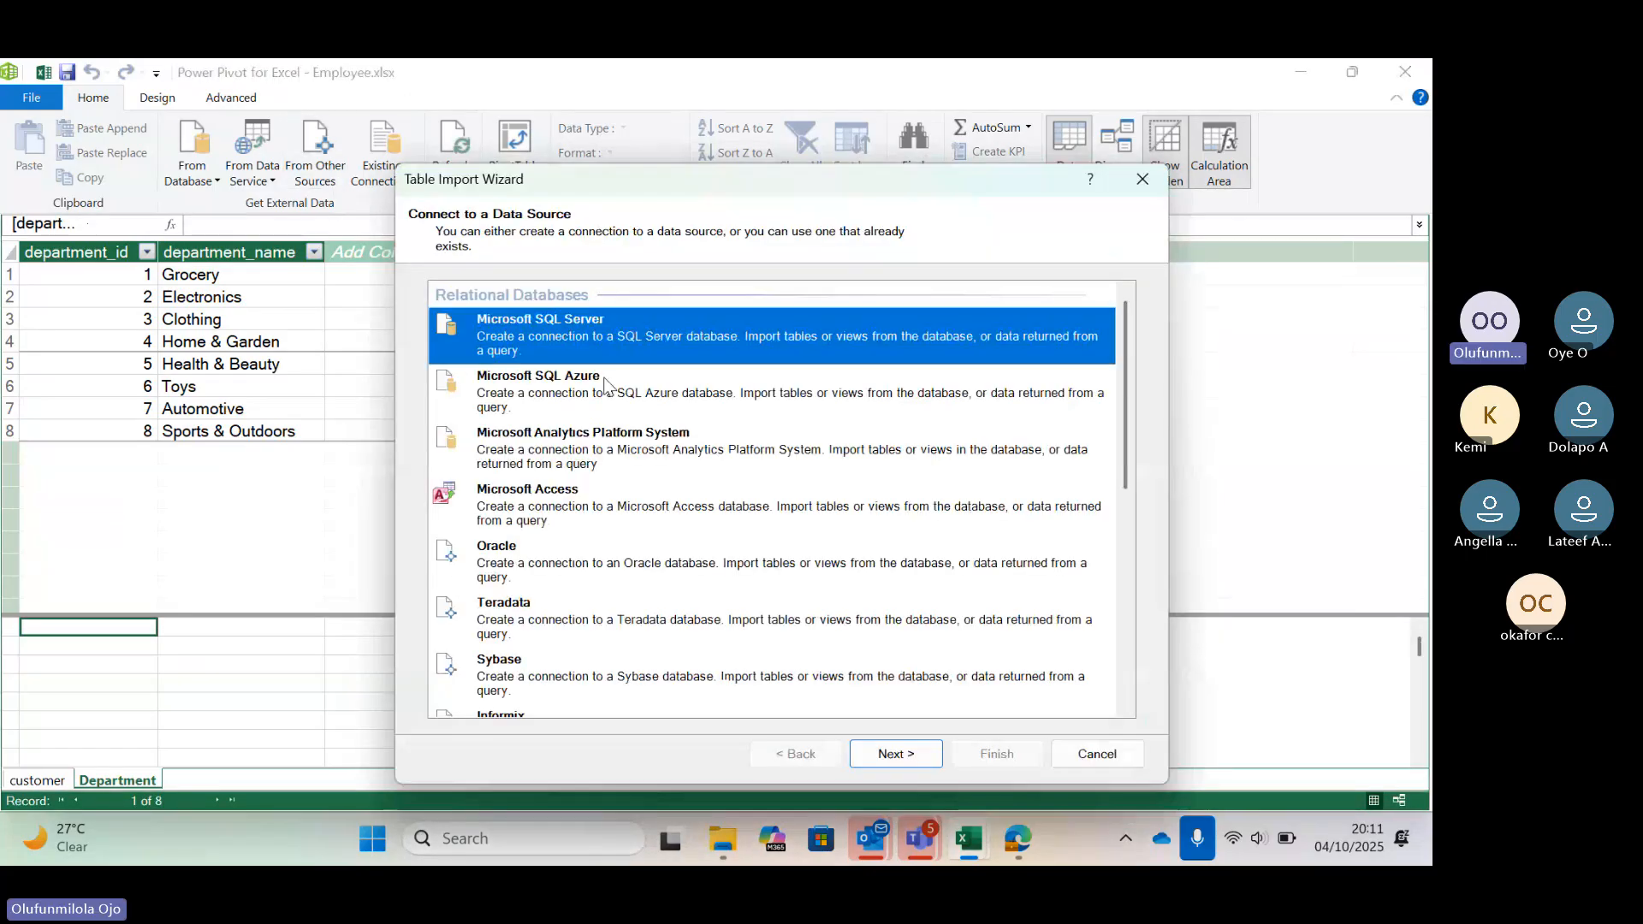
scroll(727, 485, "down", 10)
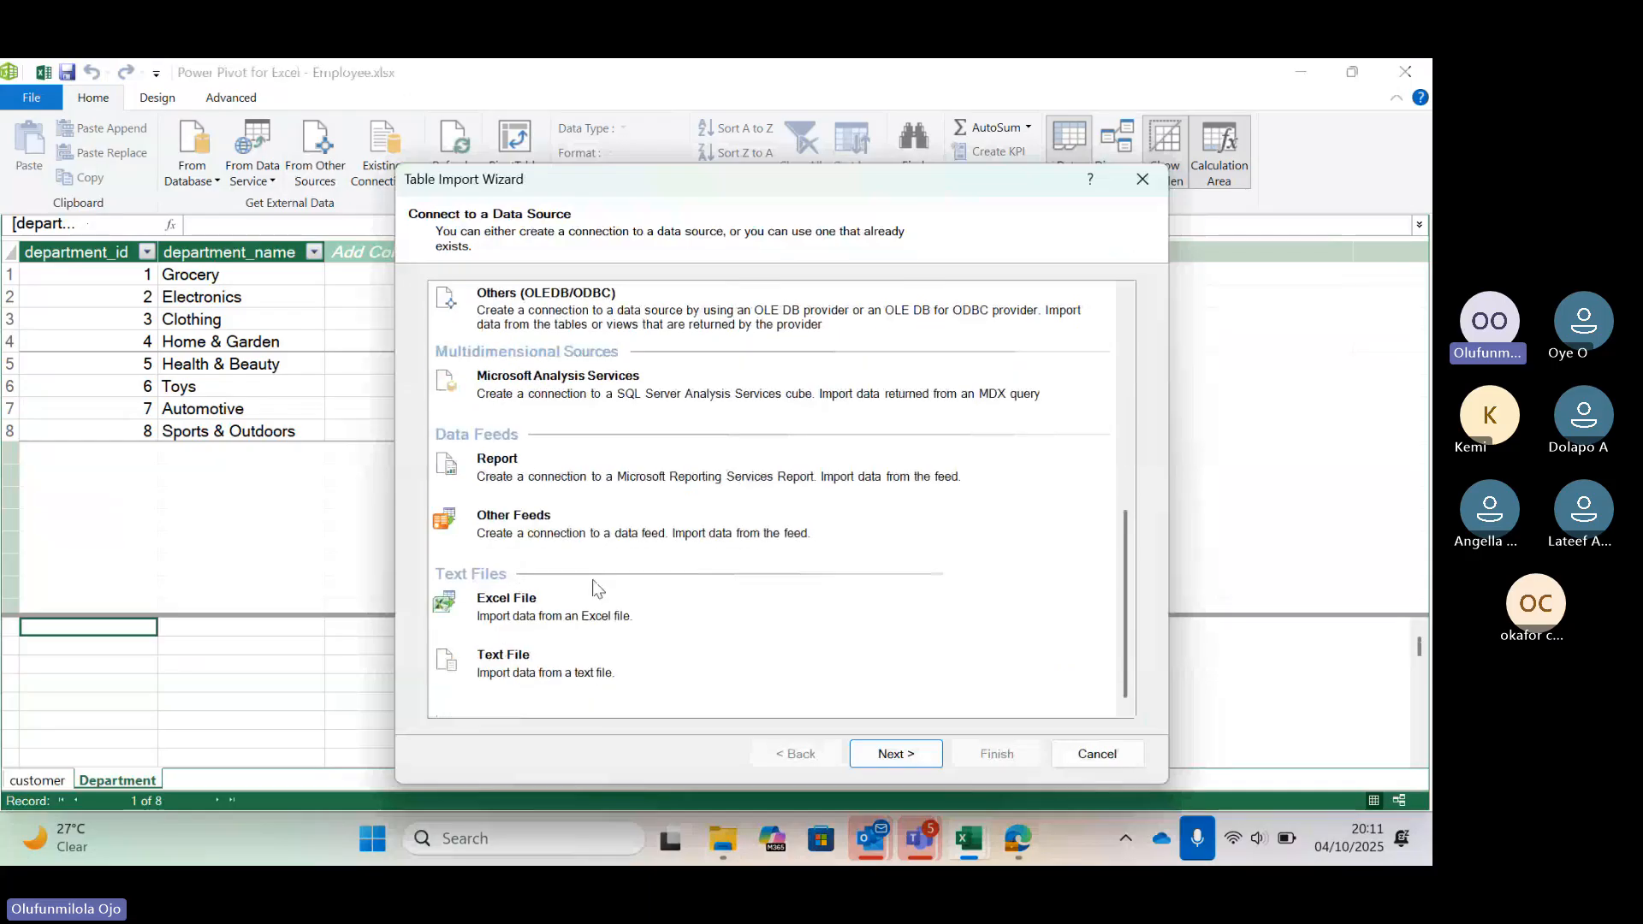
left_click(522, 603)
left_click(896, 756)
left_click(1082, 320)
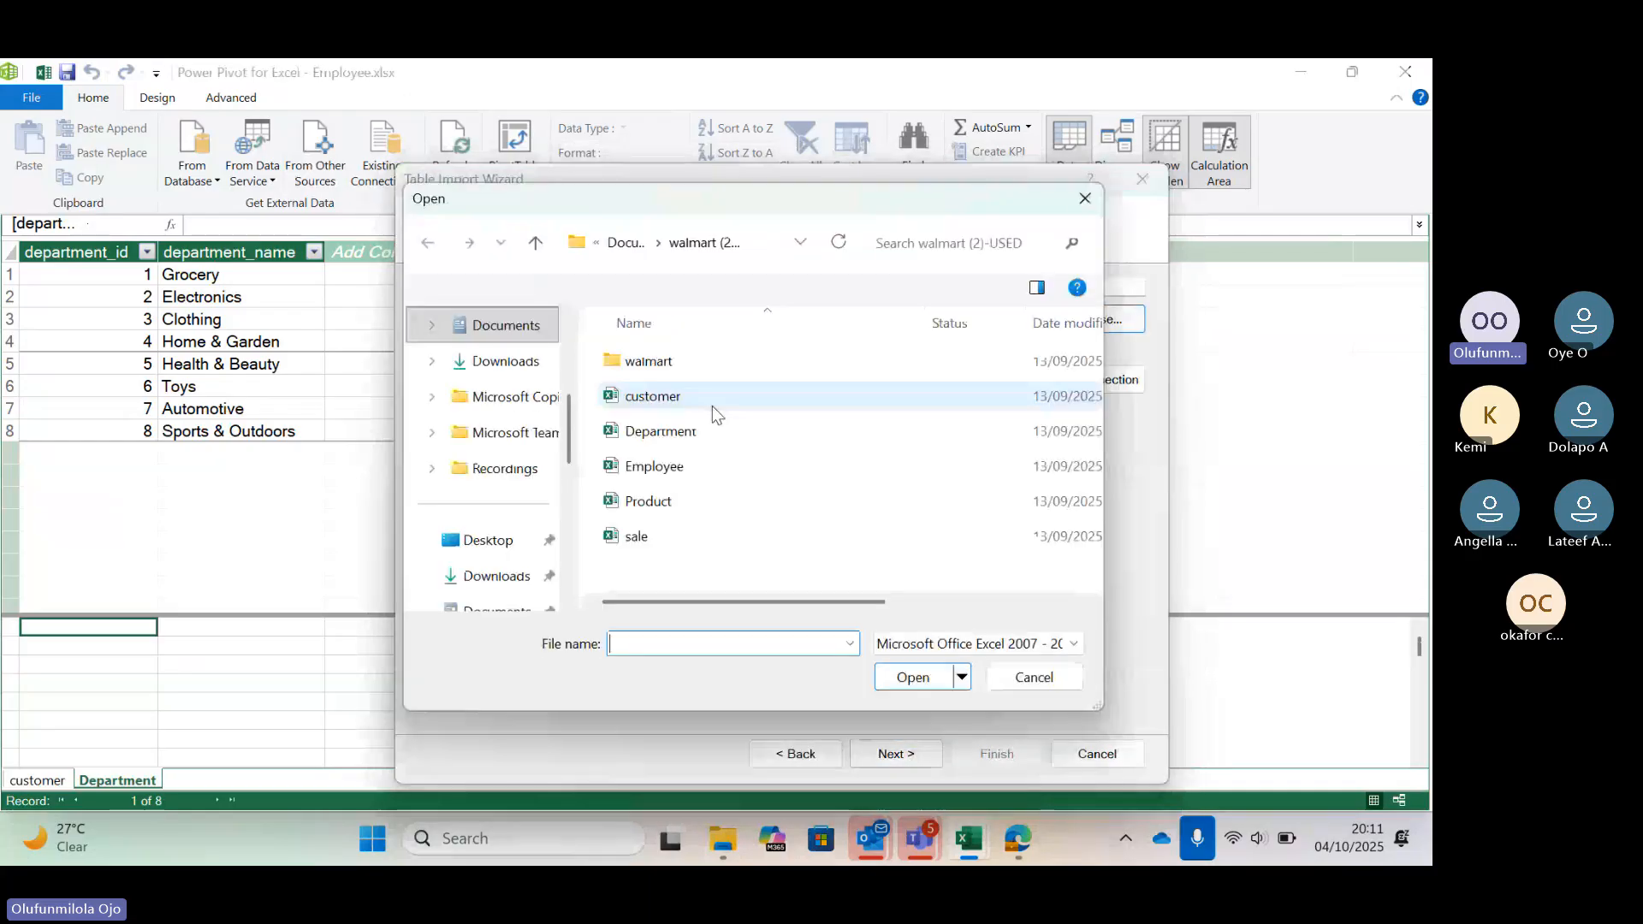
left_click(751, 475)
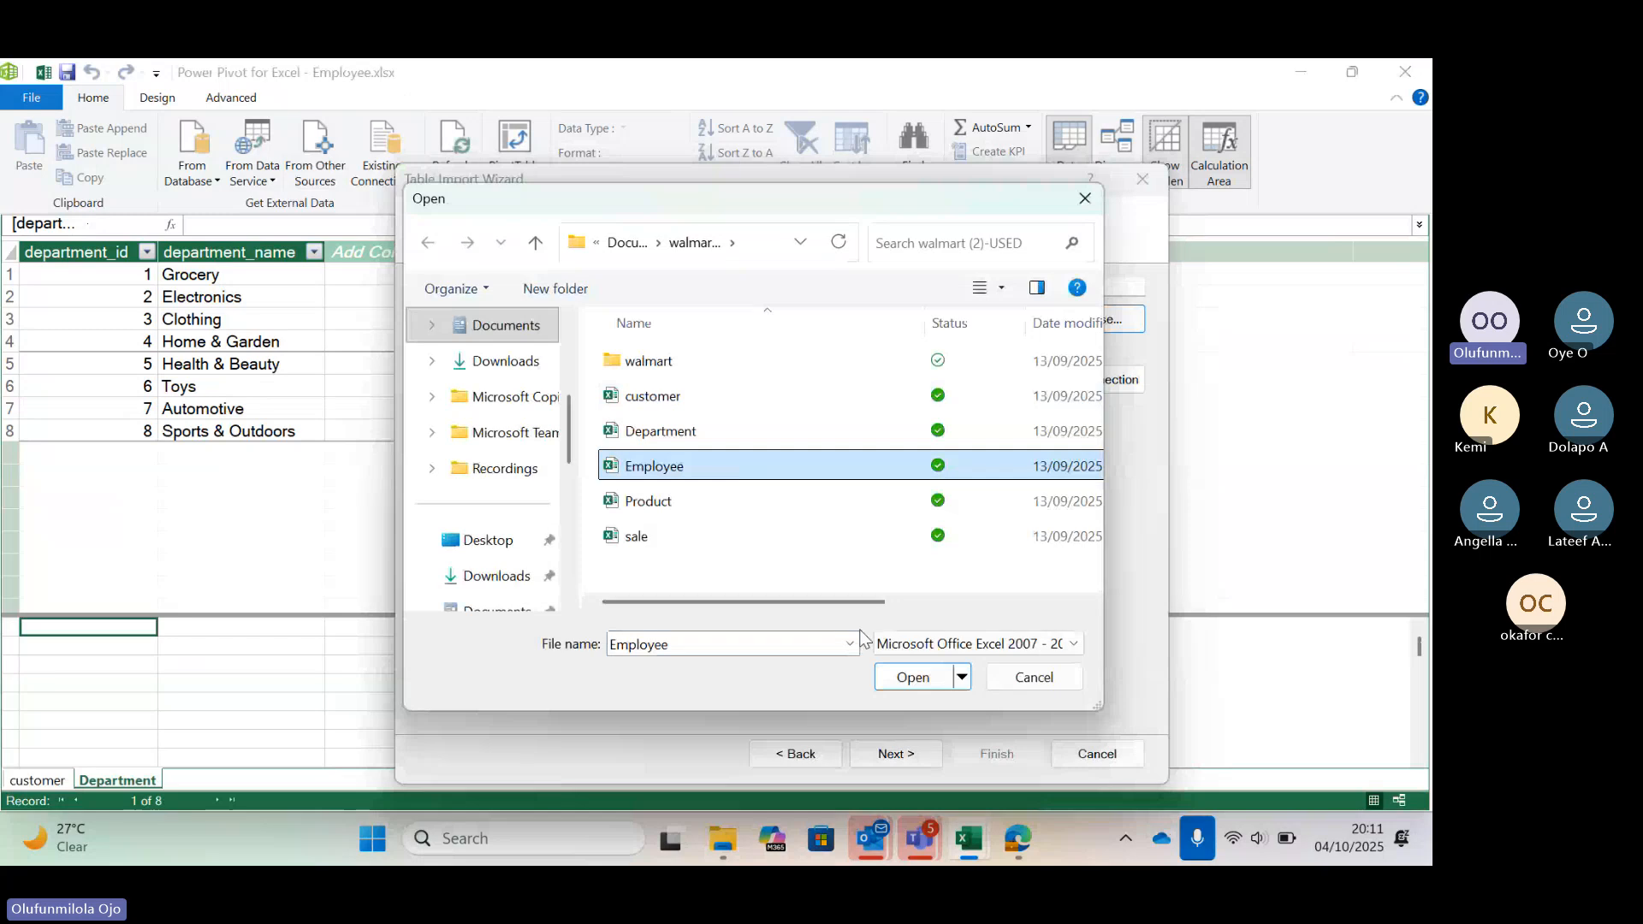
left_click(903, 678)
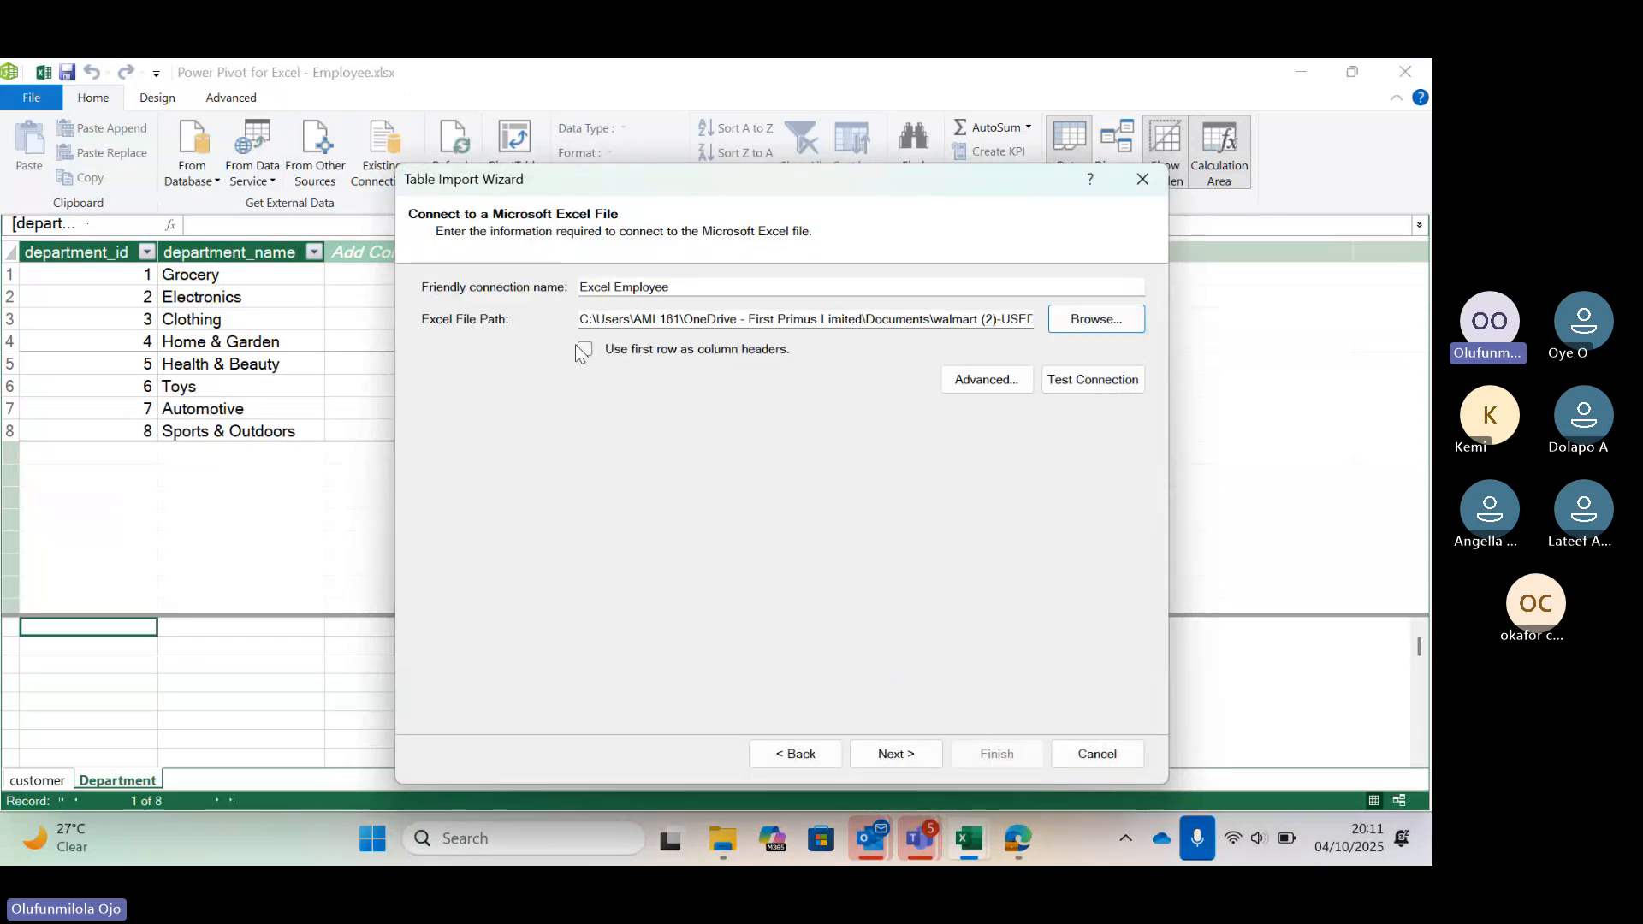
Use the first row as column headers and import the Employee table into the data model
left_click(583, 350)
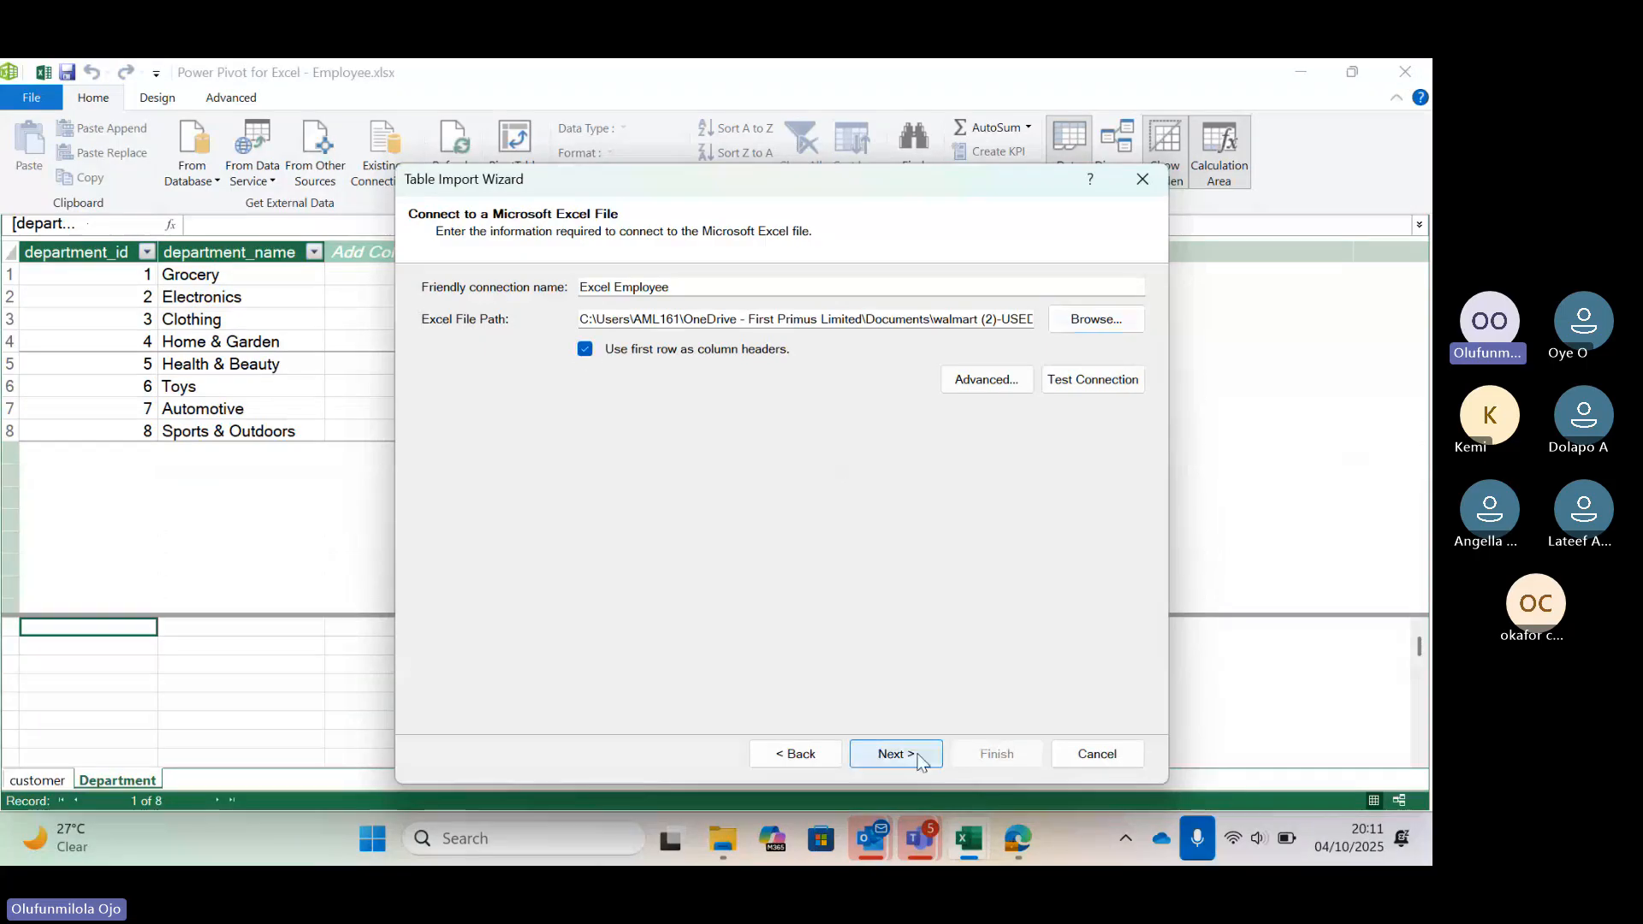
left_click(896, 753)
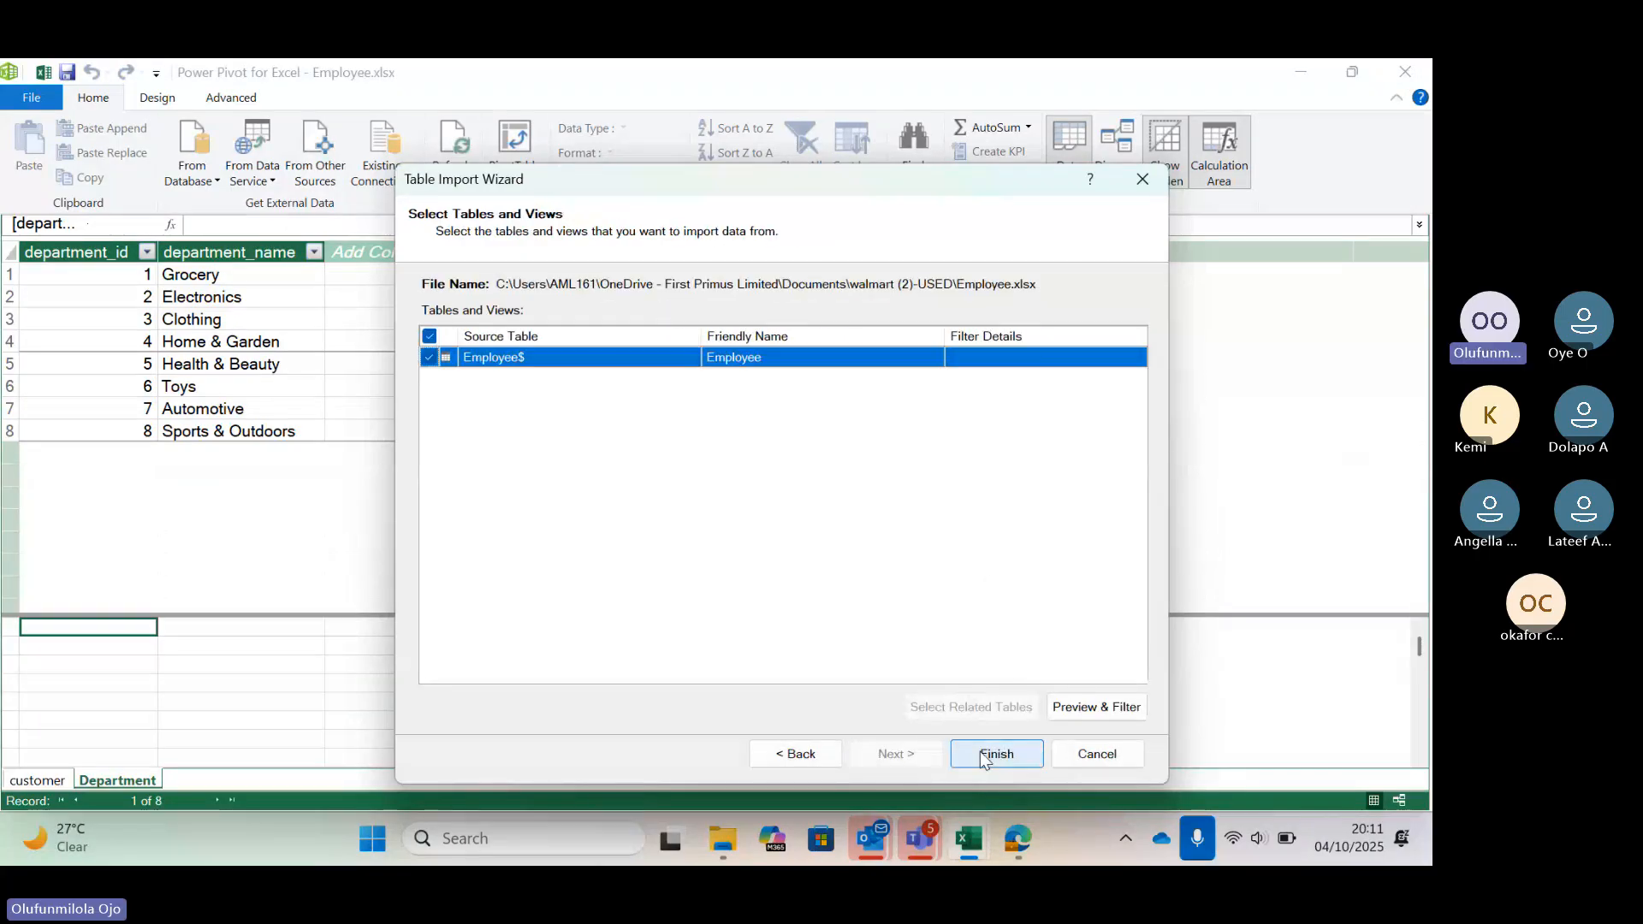
left_click(984, 755)
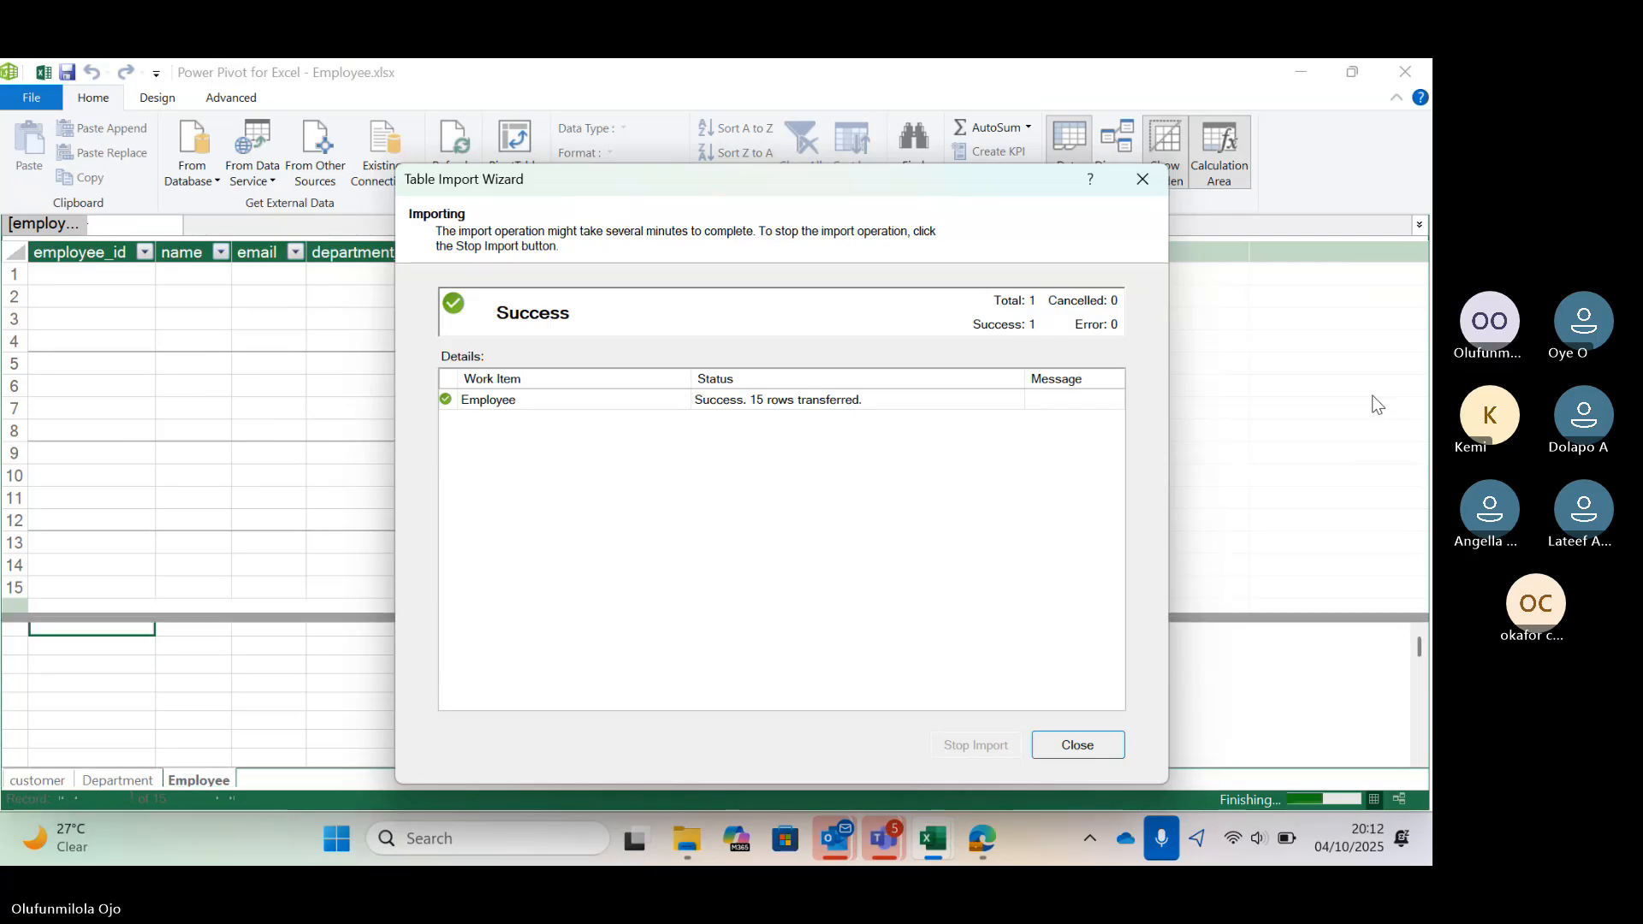
key("Return")
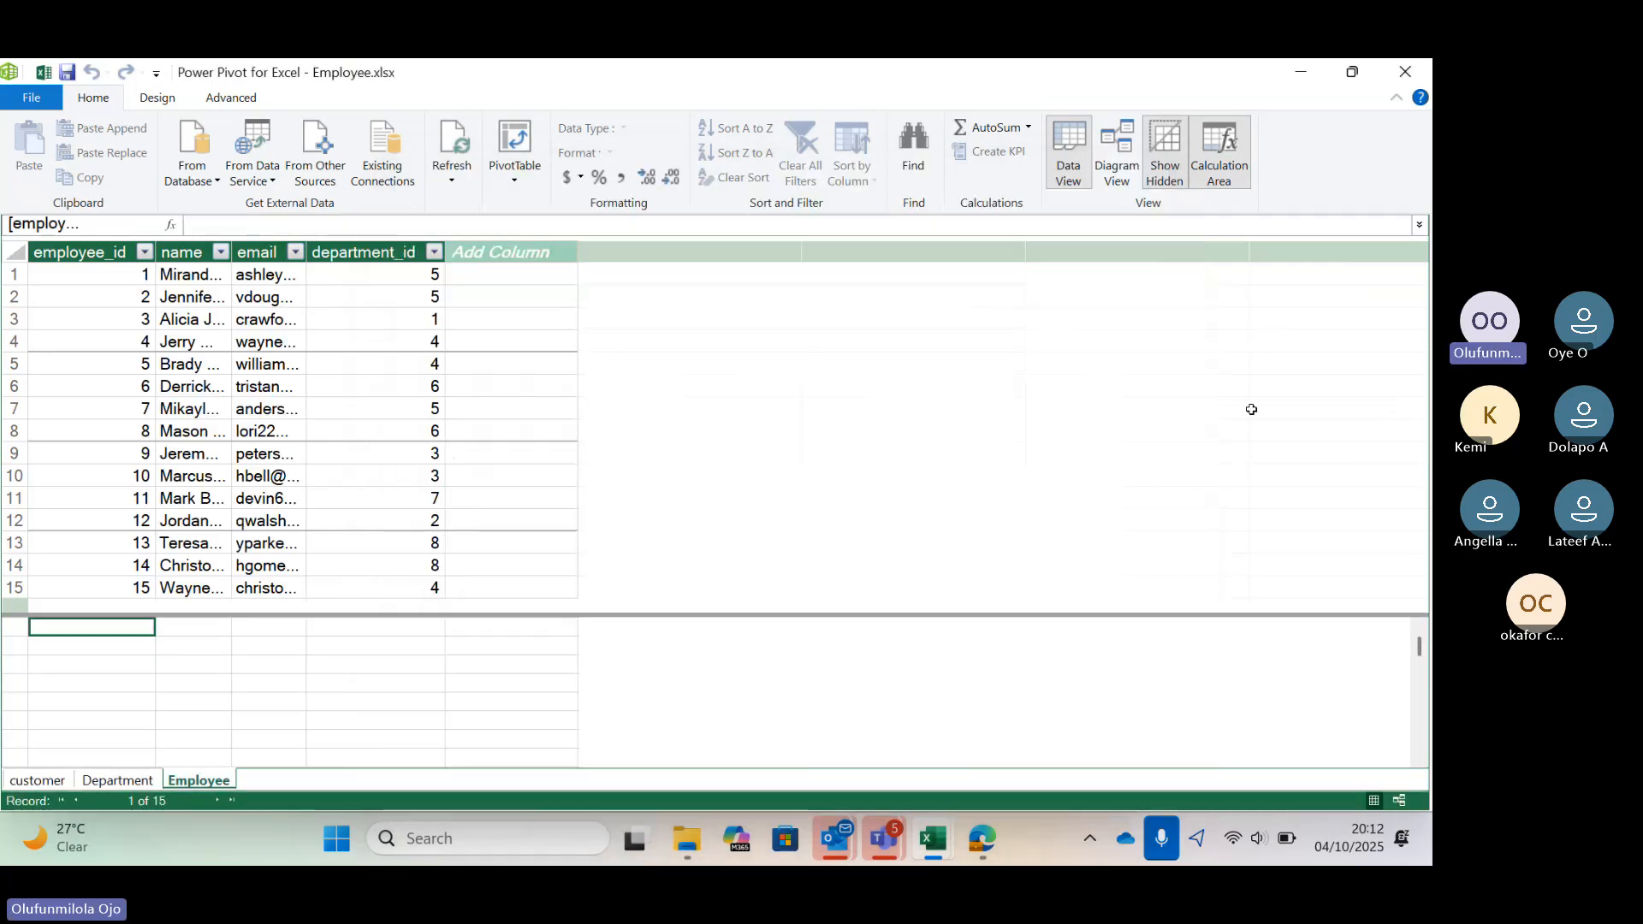
Start another Excel File import from other sources and select the sale workbook in the walmart folder
left_click(315, 154)
scroll(704, 451, "down", 5)
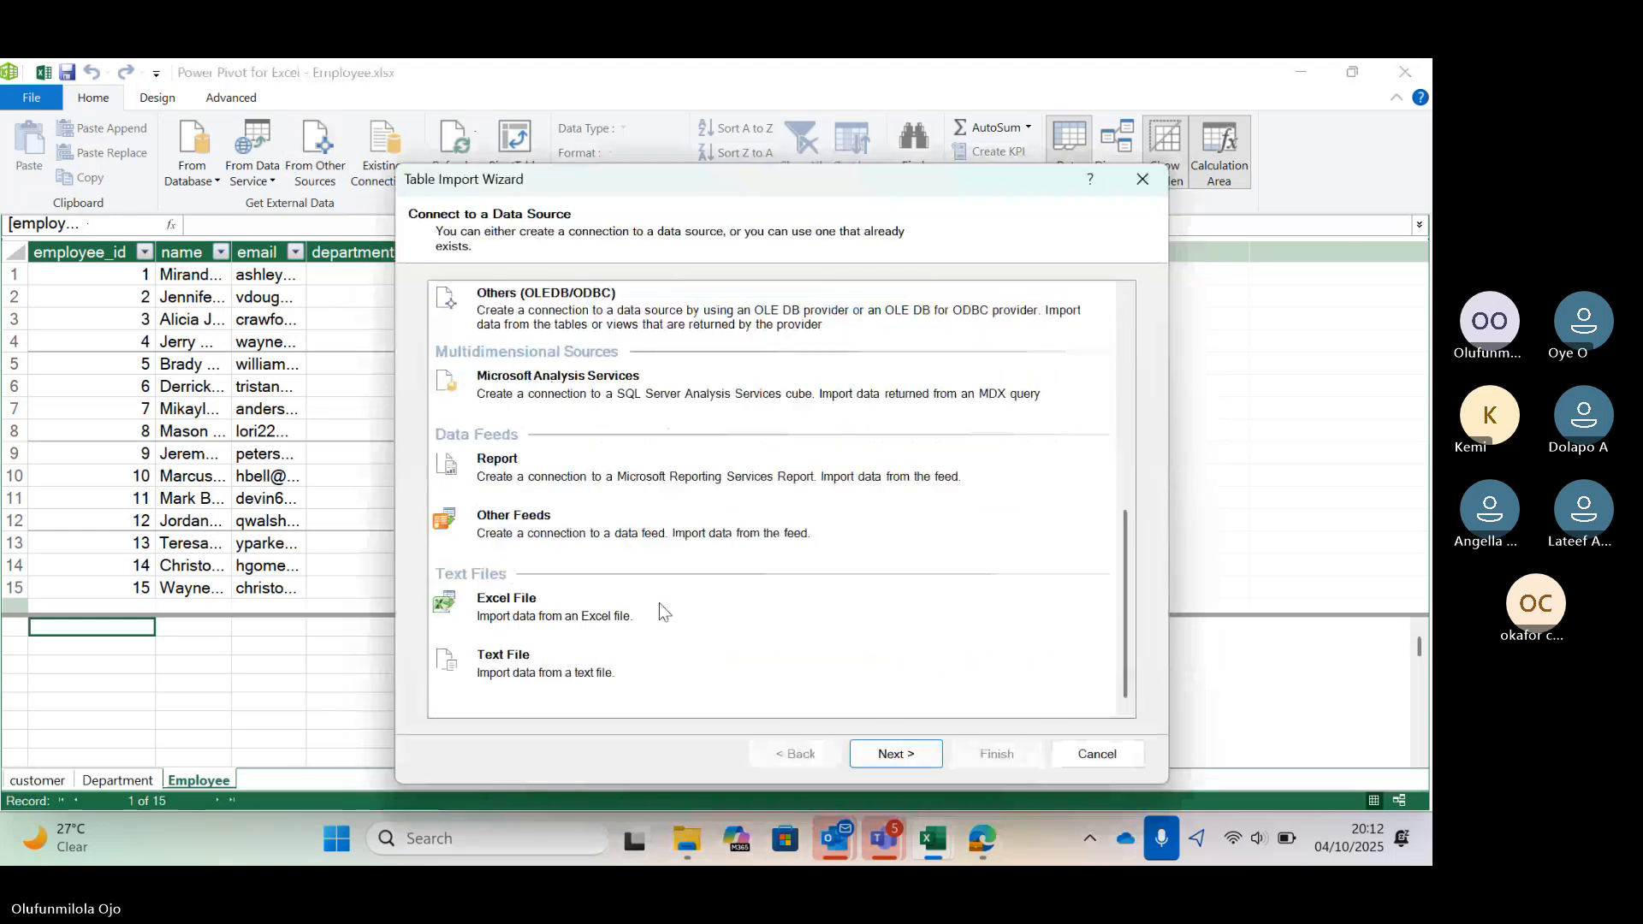
left_click(659, 603)
left_click(896, 754)
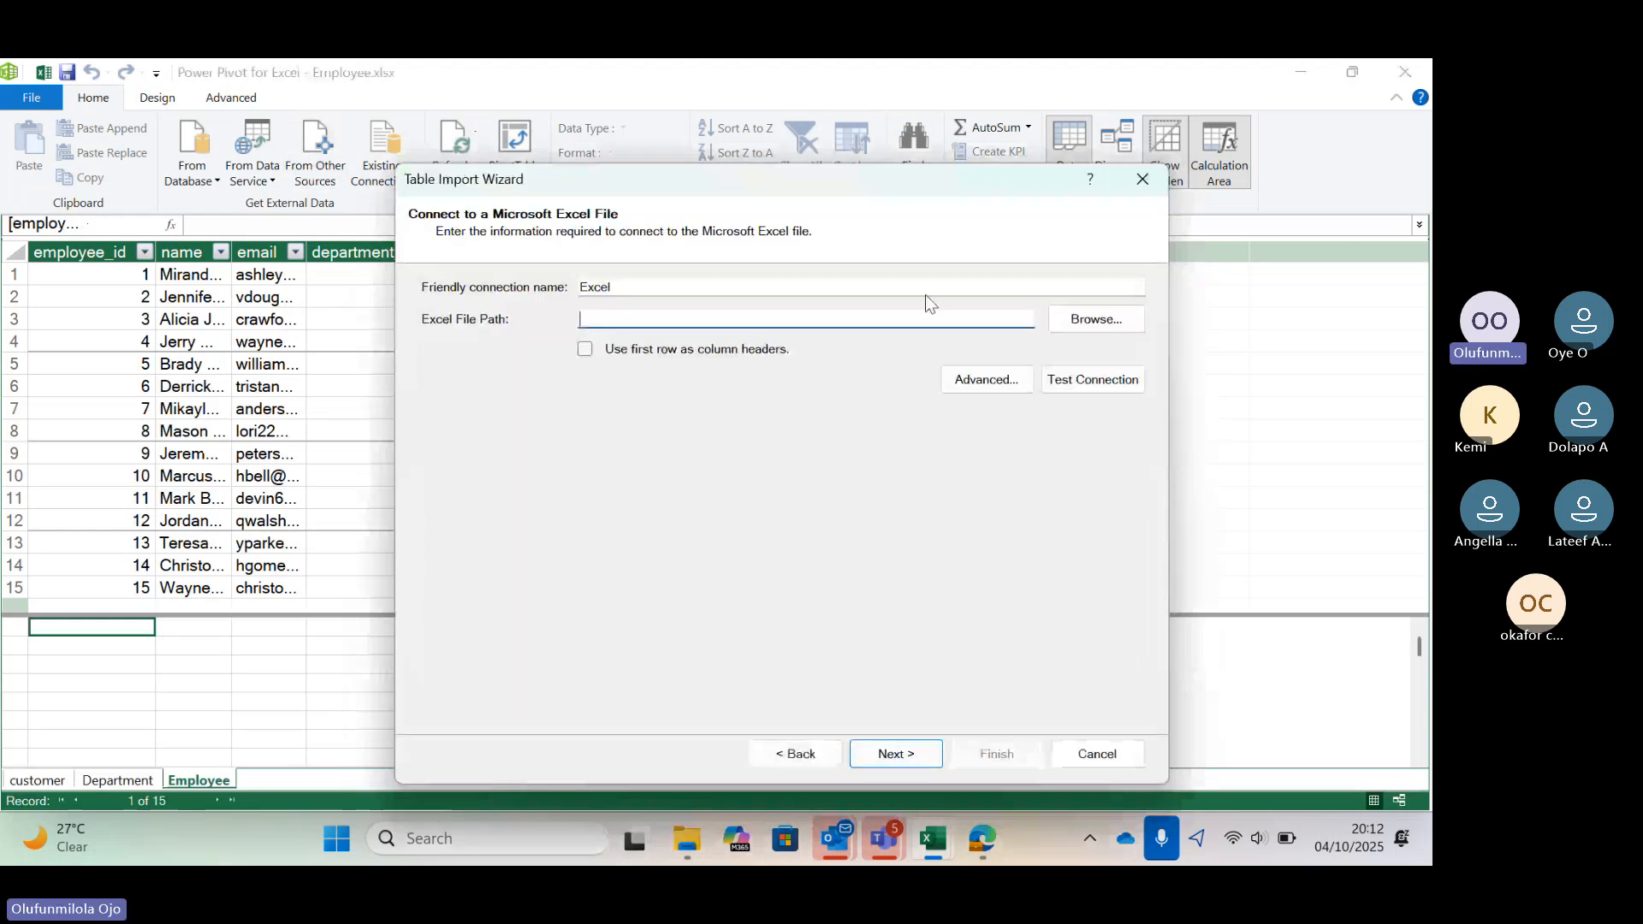
left_click(1078, 324)
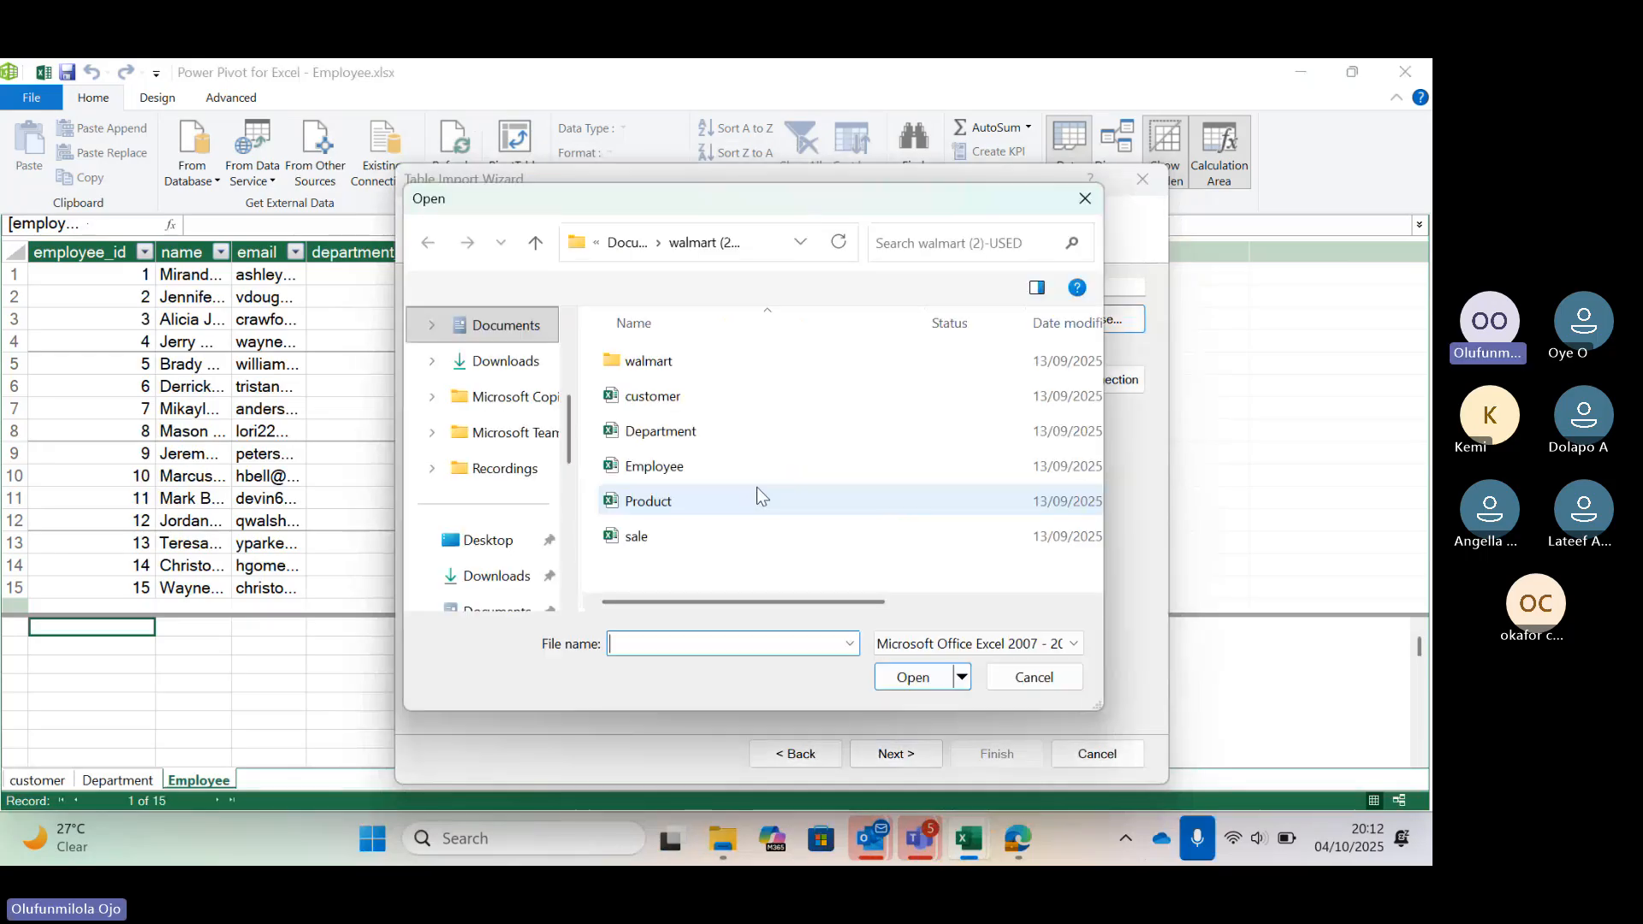
left_click(771, 536)
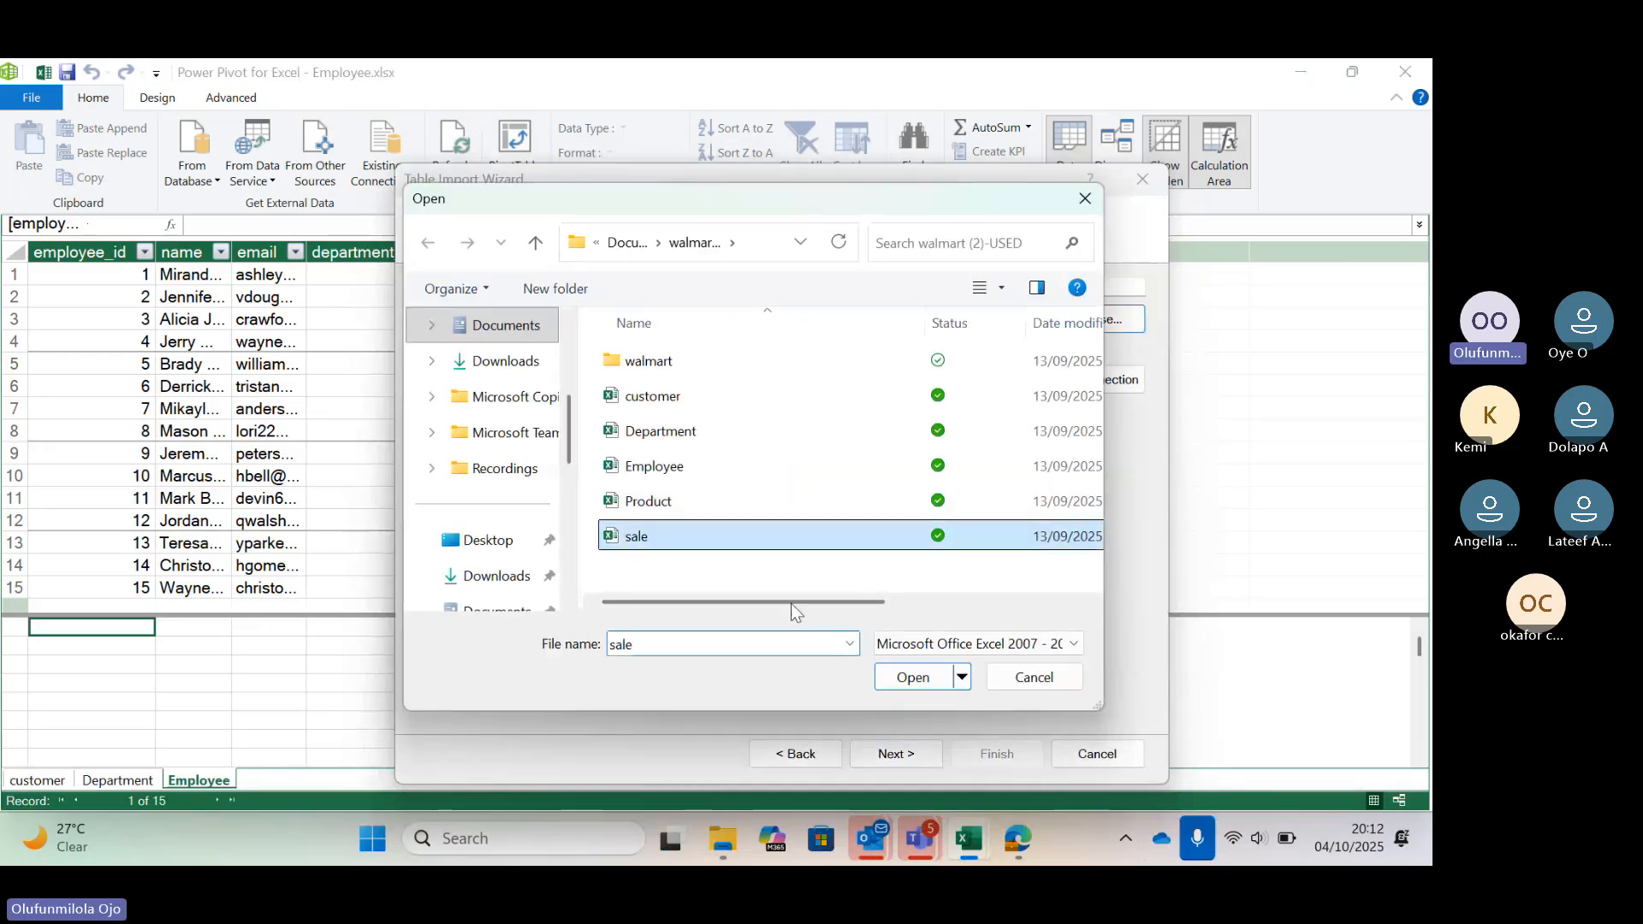
left_click(916, 676)
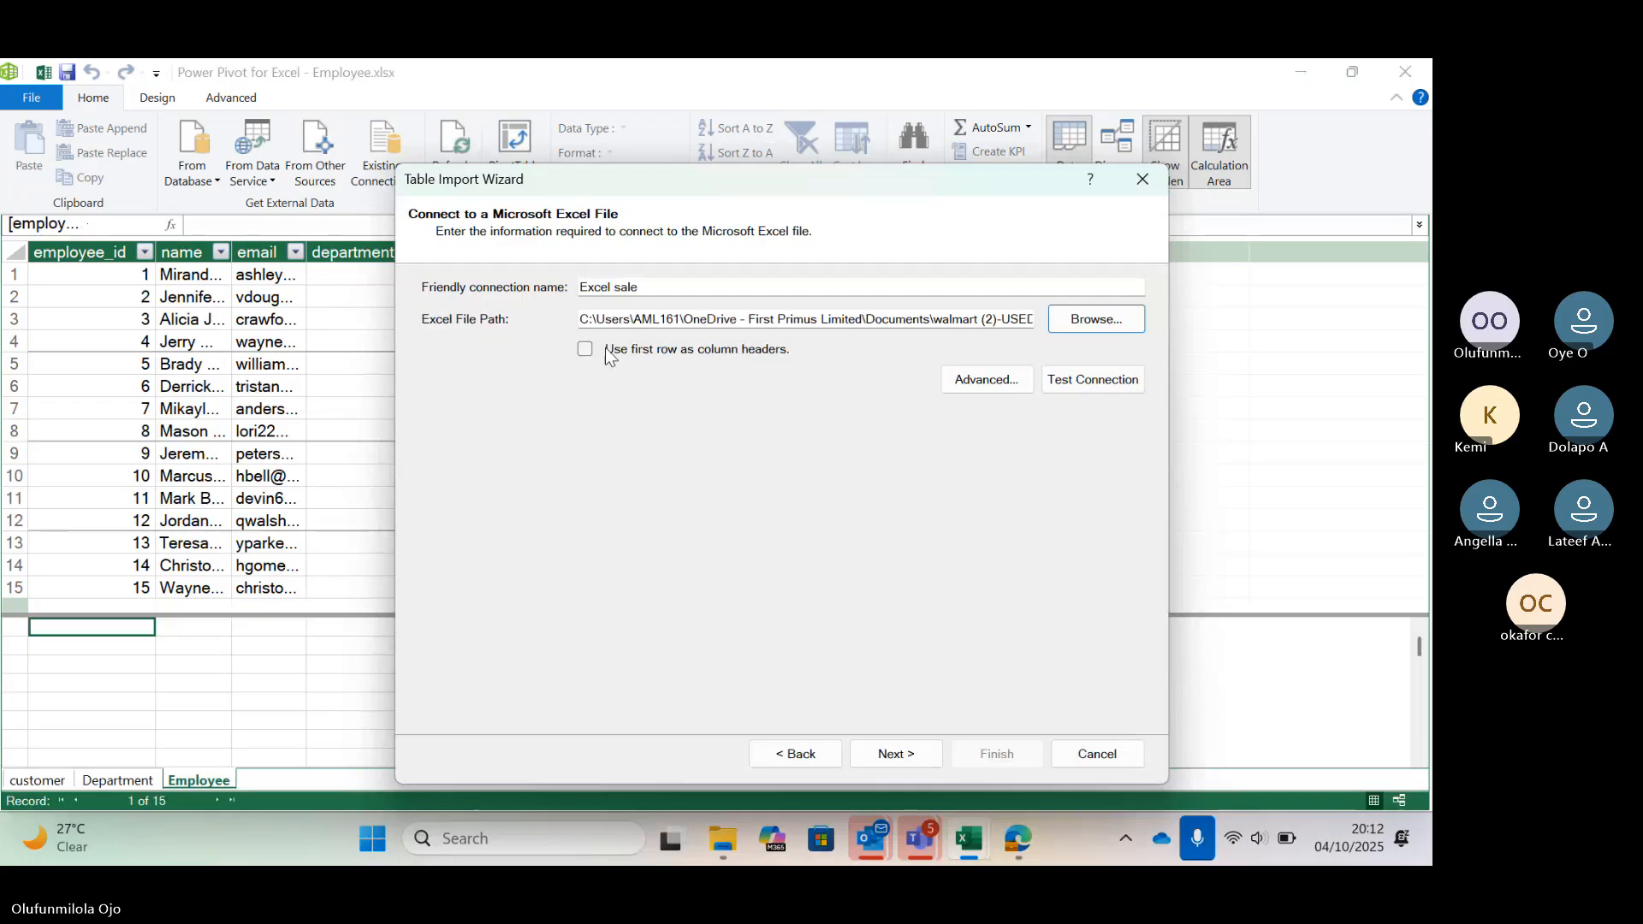
Use the first row as column headers and import the Sale table into the data model
left_click(604, 347)
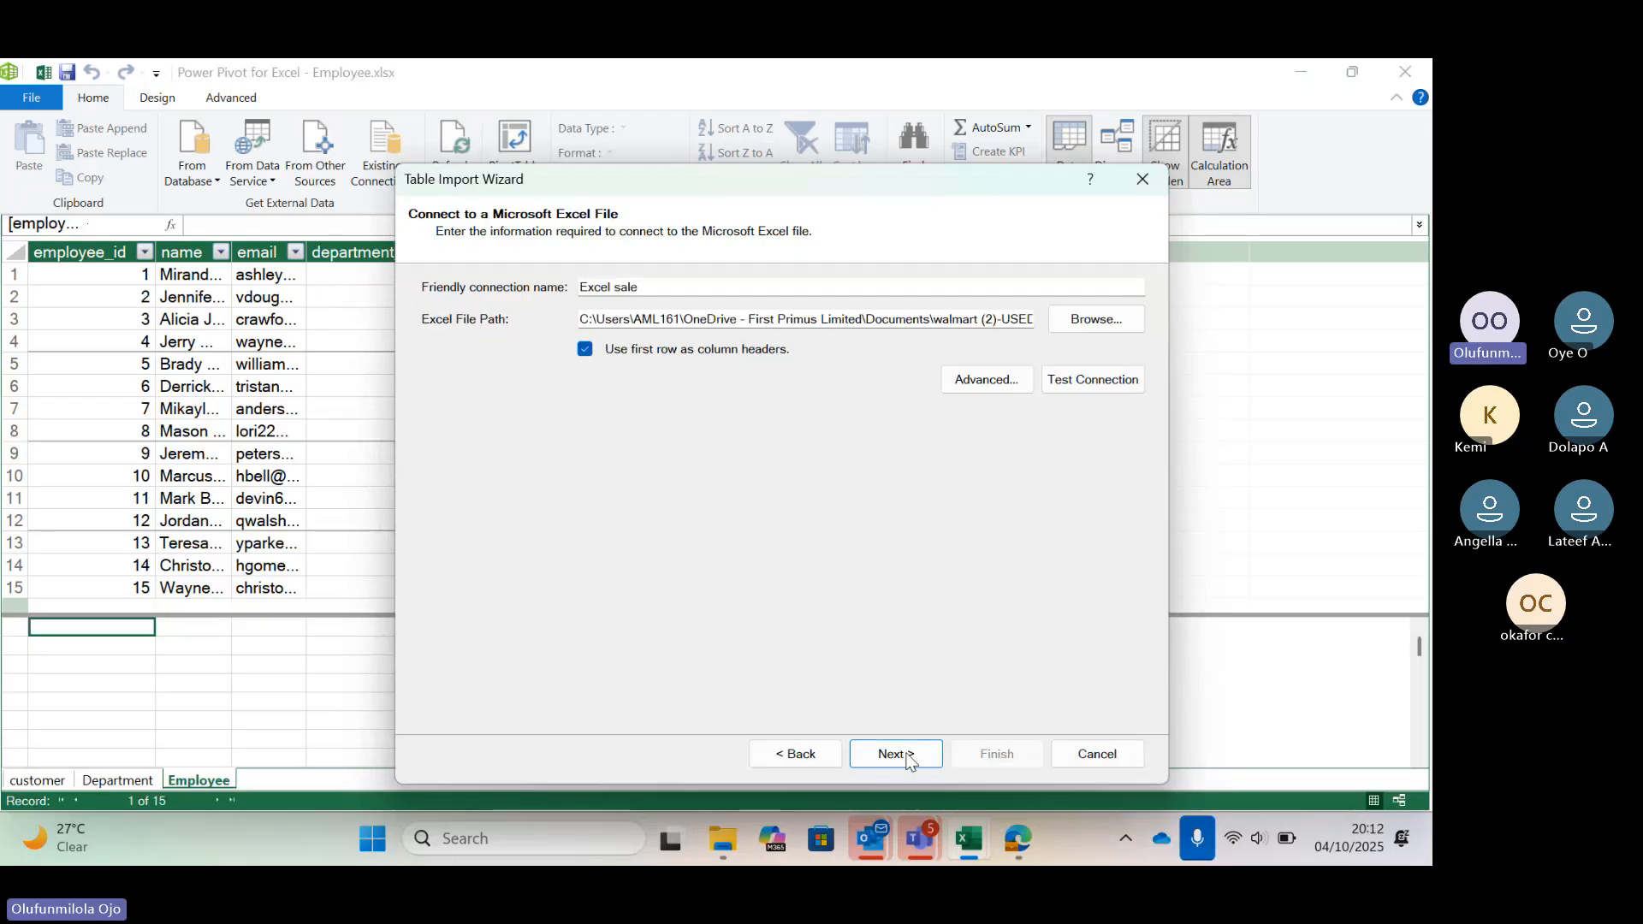
left_click(902, 757)
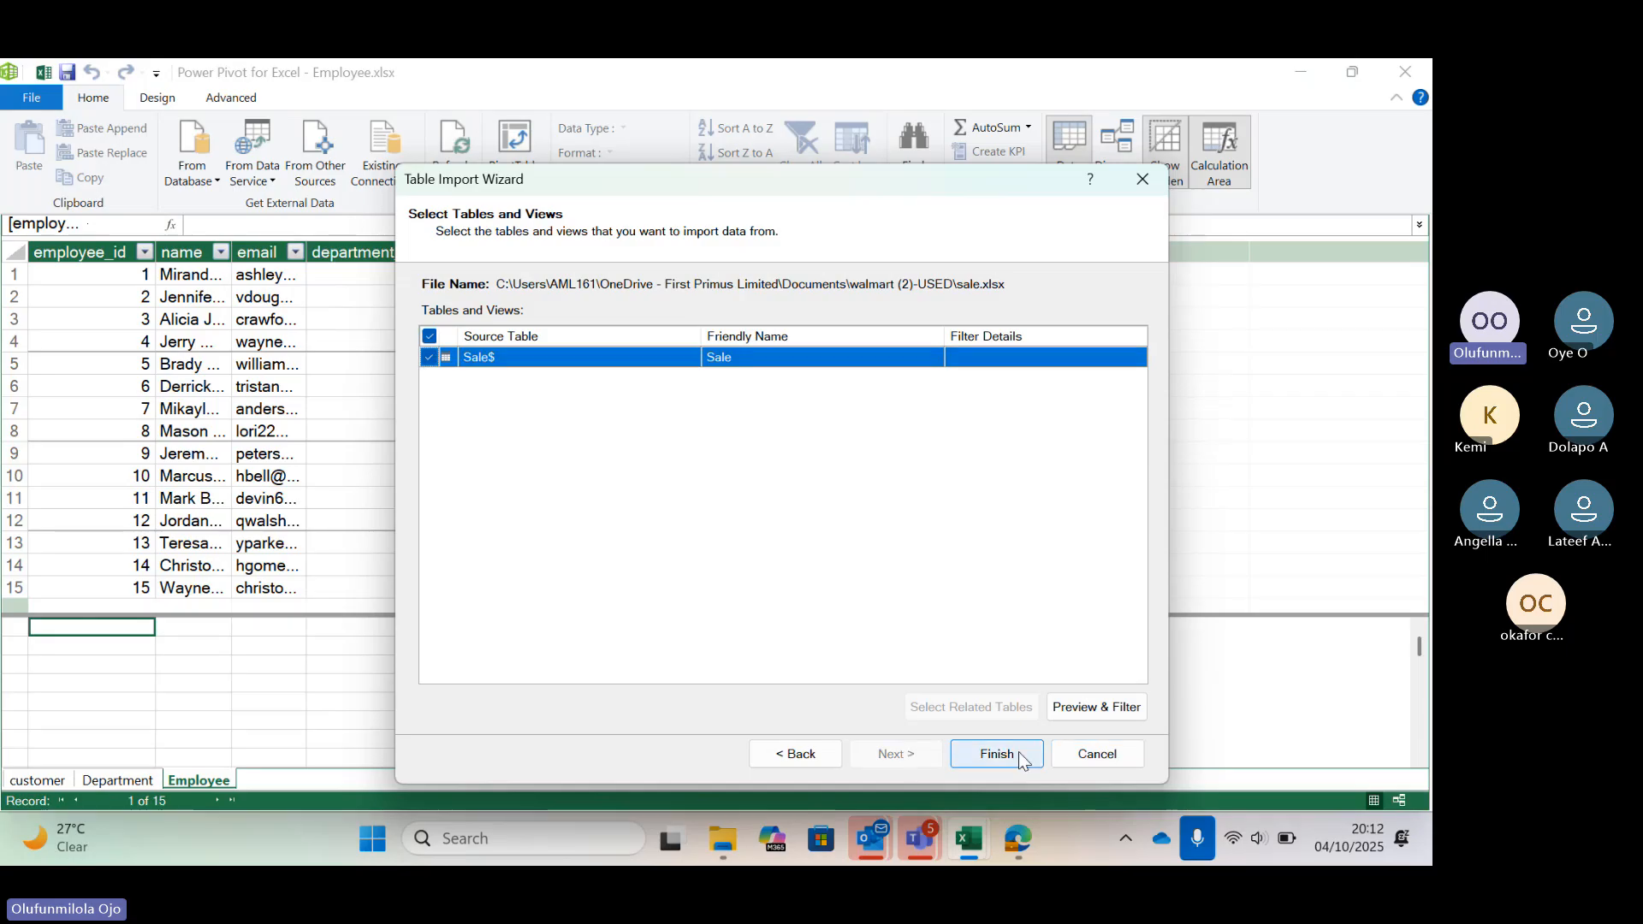
left_click(1019, 753)
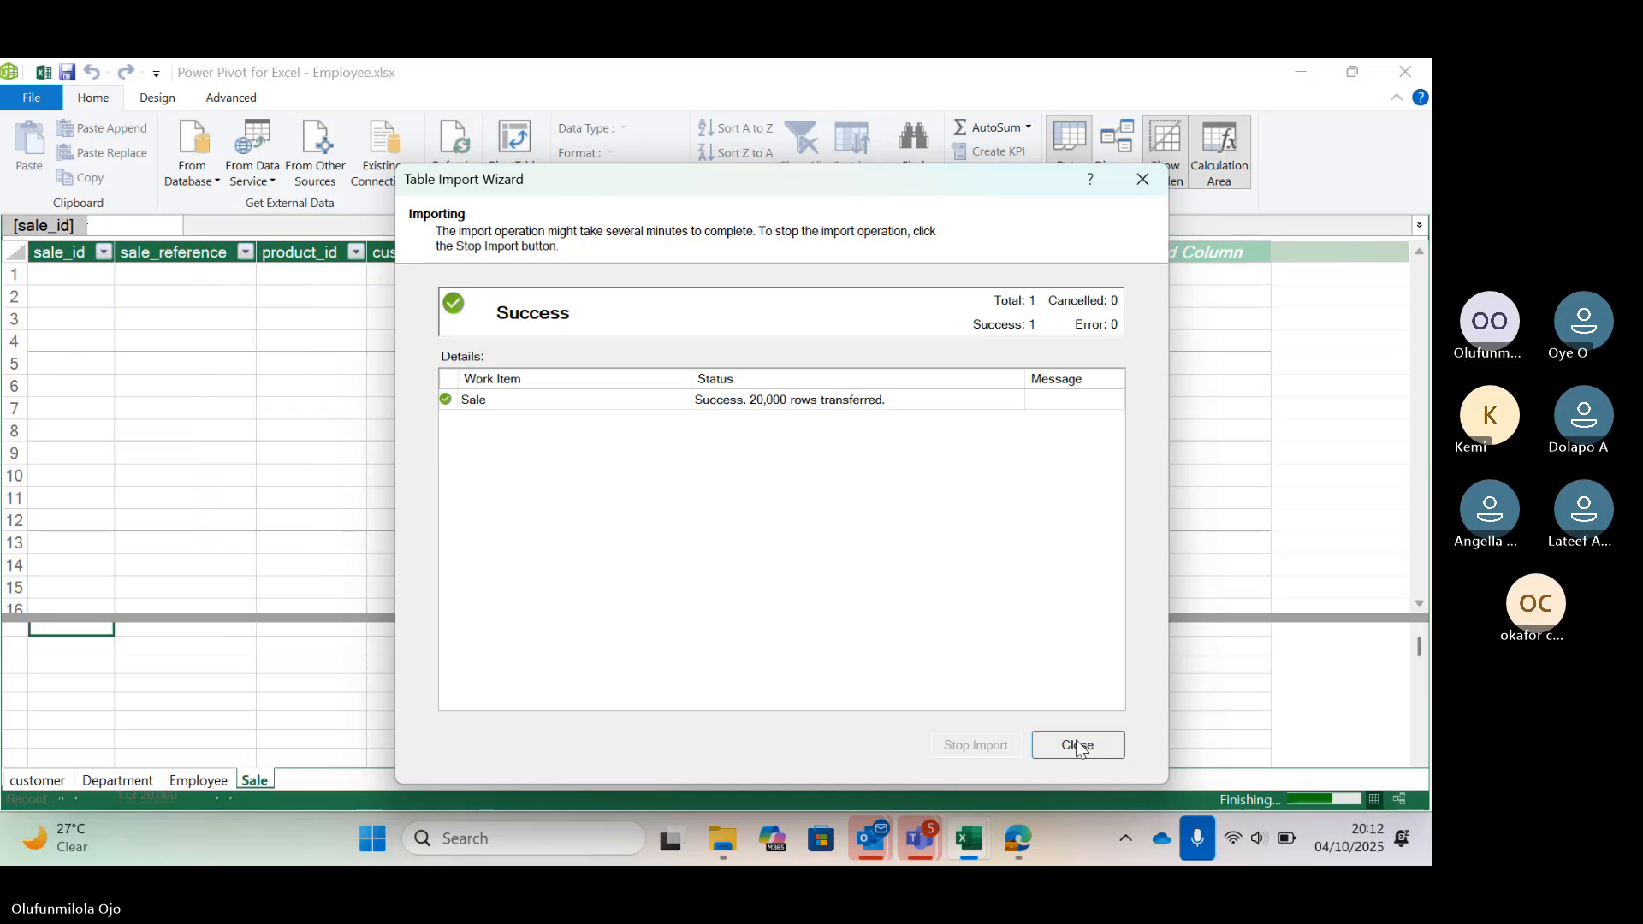
left_click(1078, 743)
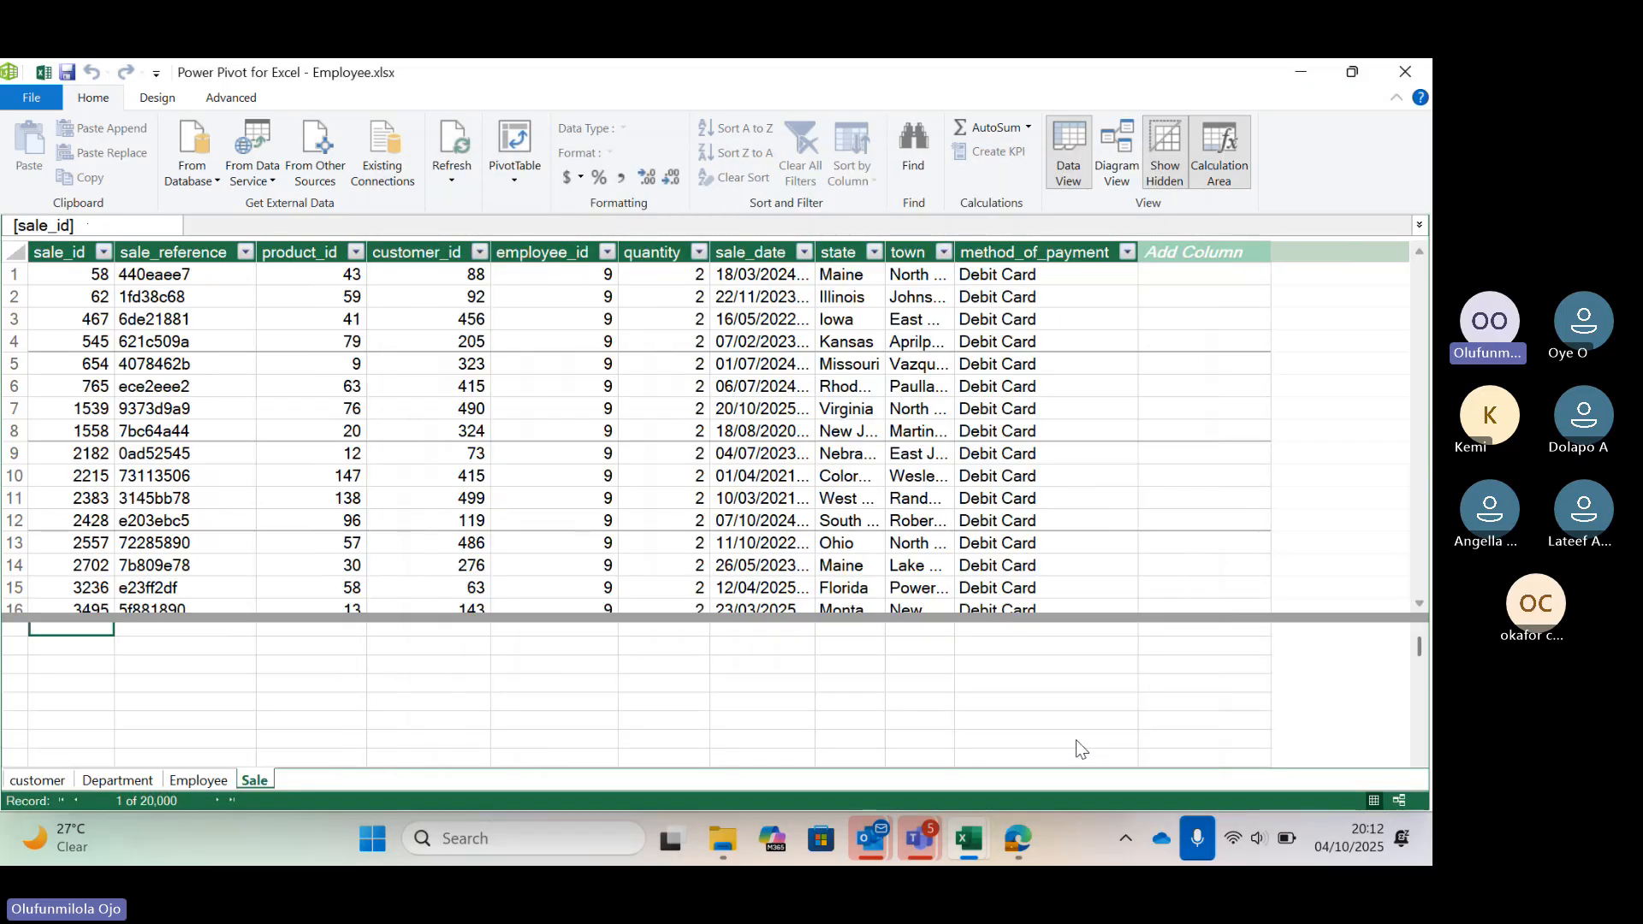
Start another Excel File import from other sources and select the Product workbook in the walmart folder
left_click(315, 158)
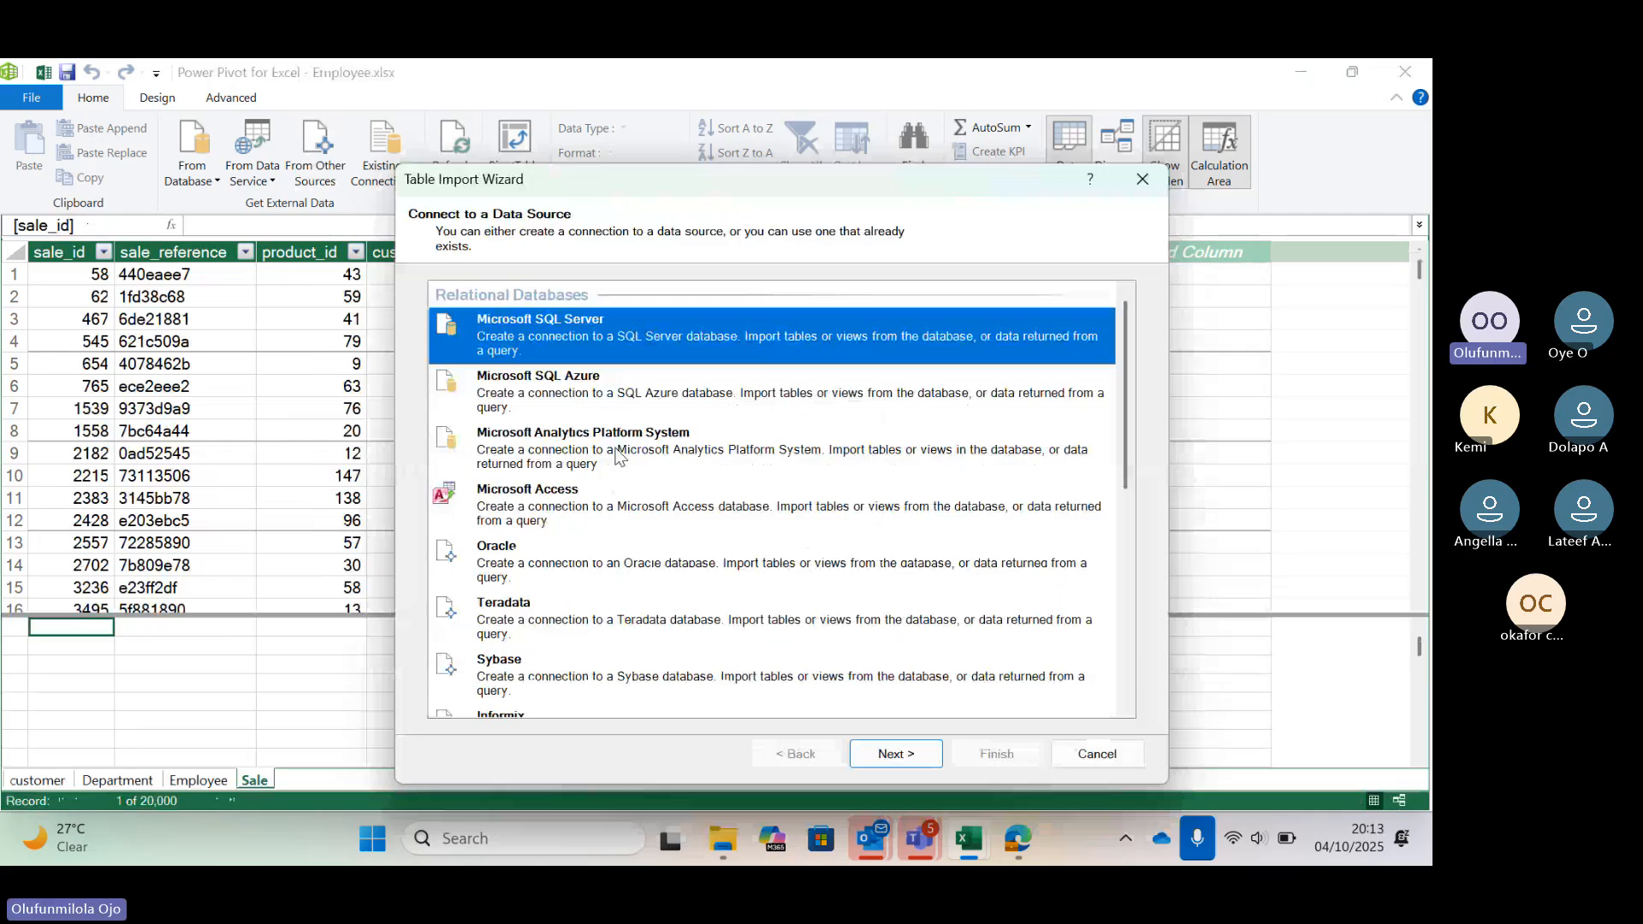
scroll(616, 455, "down", 10)
left_click(513, 614)
left_click(896, 753)
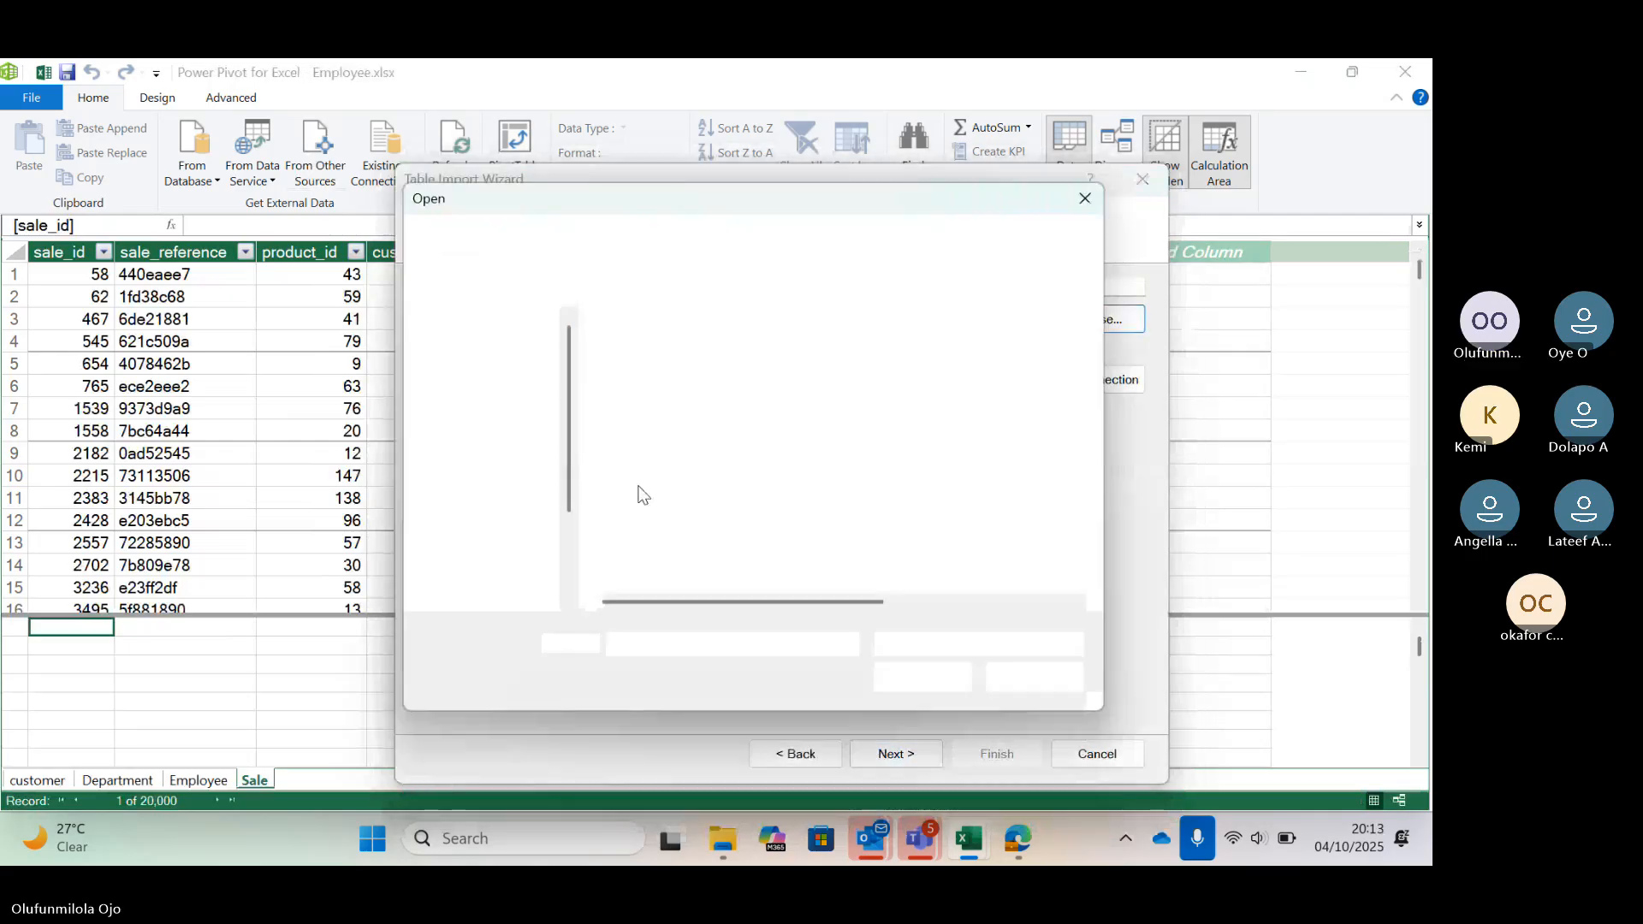
left_click(653, 503)
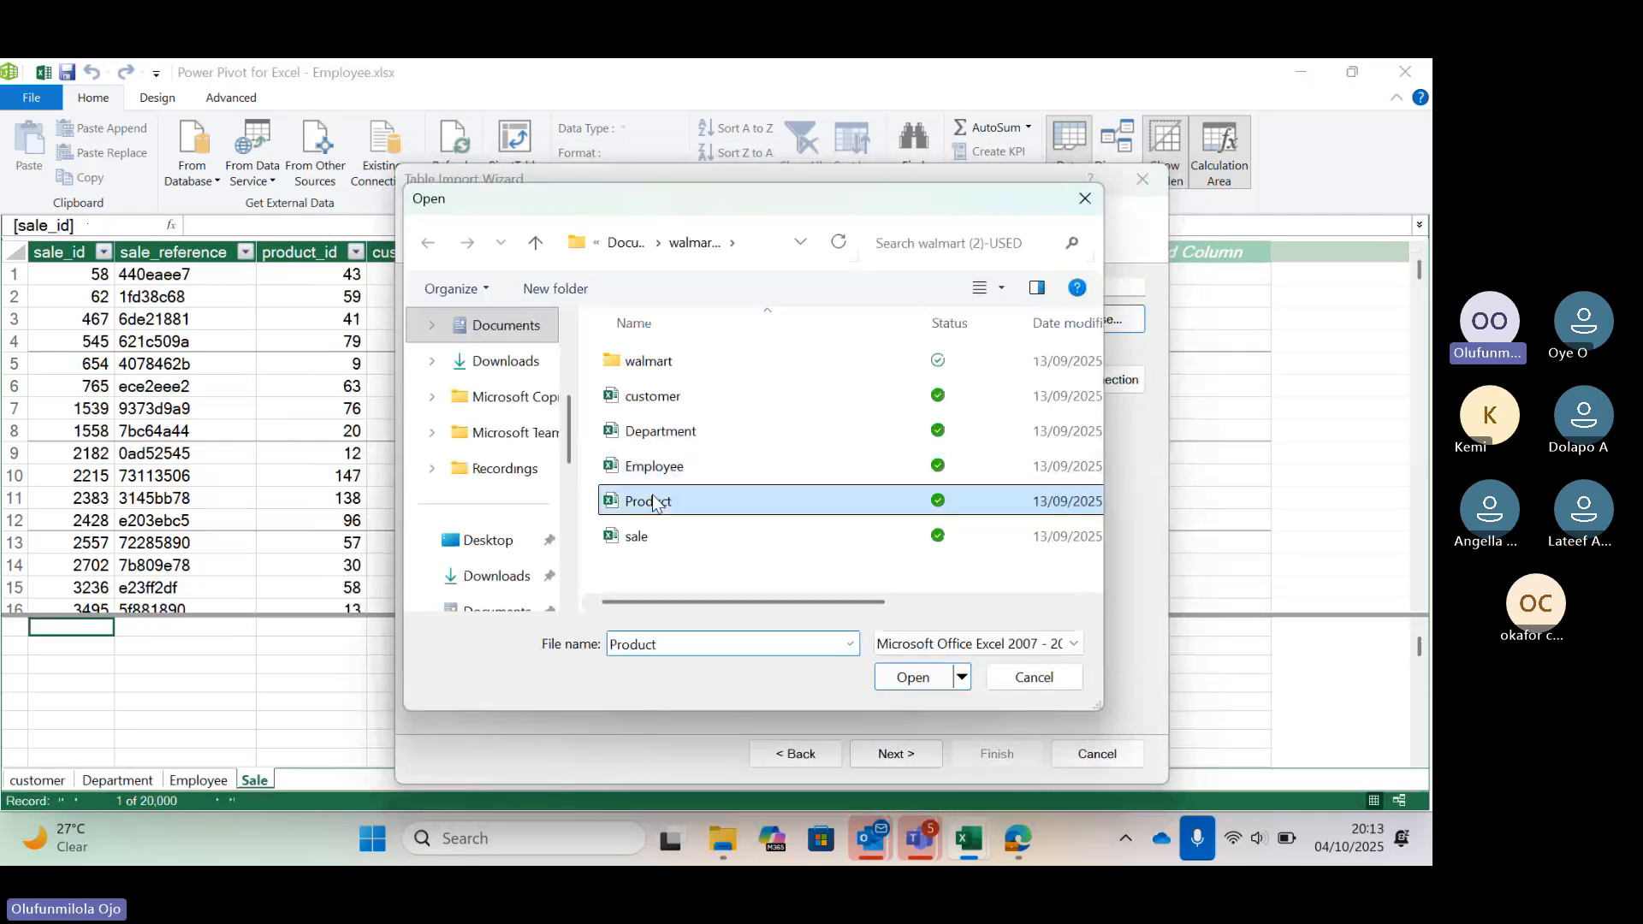
left_click(926, 680)
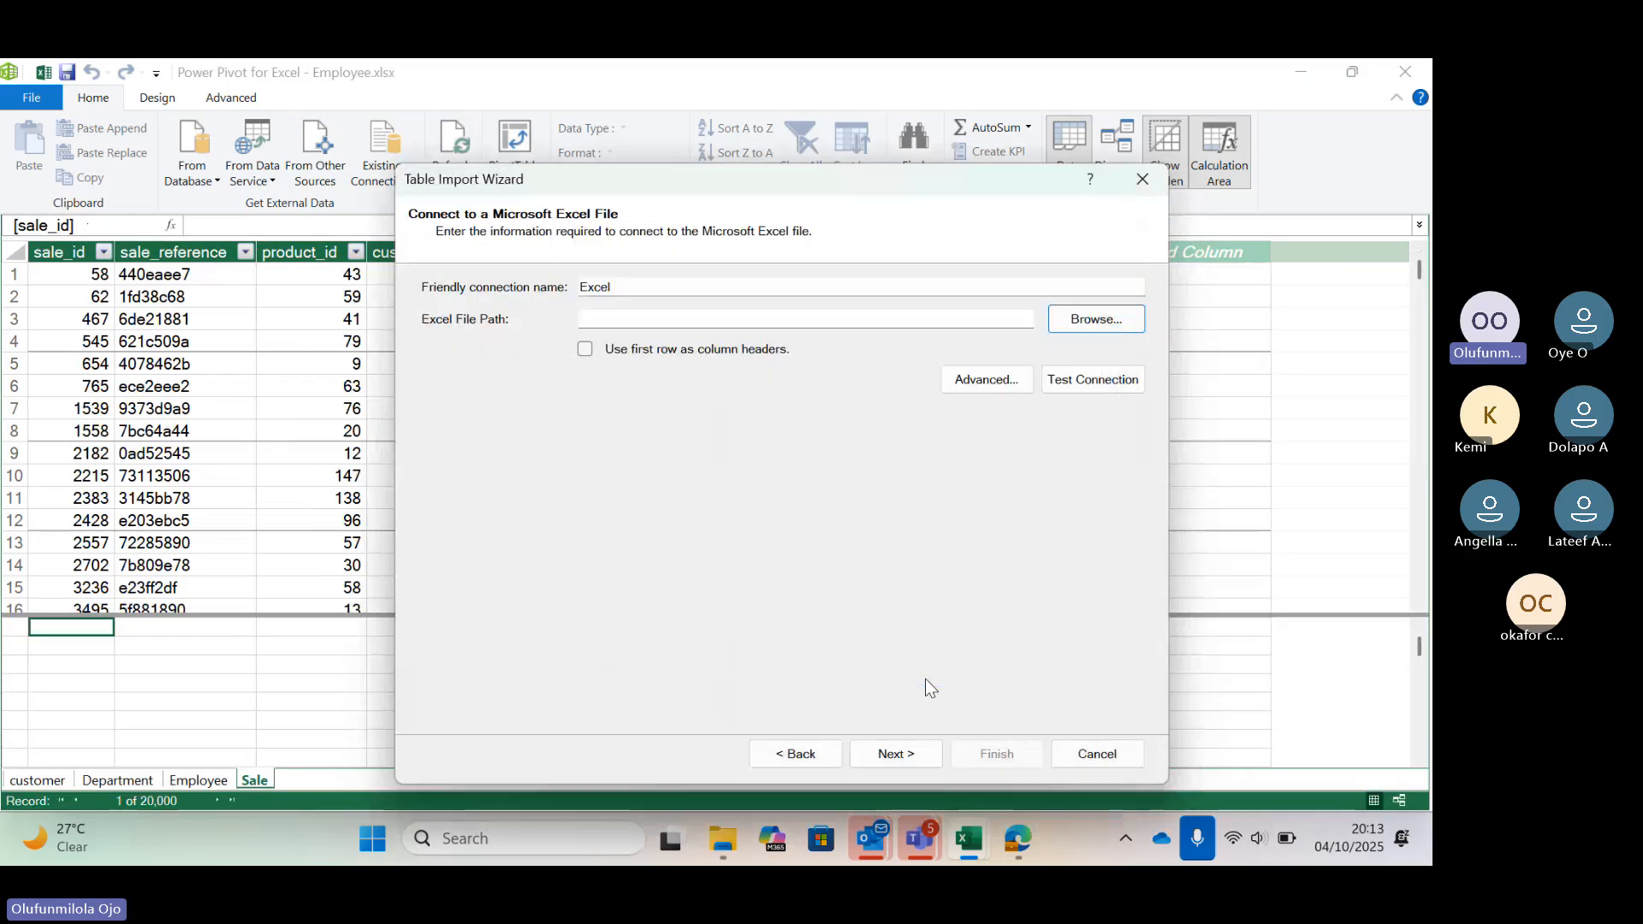
Use the first row as column headers and import the Product table into the data model
left_click(587, 349)
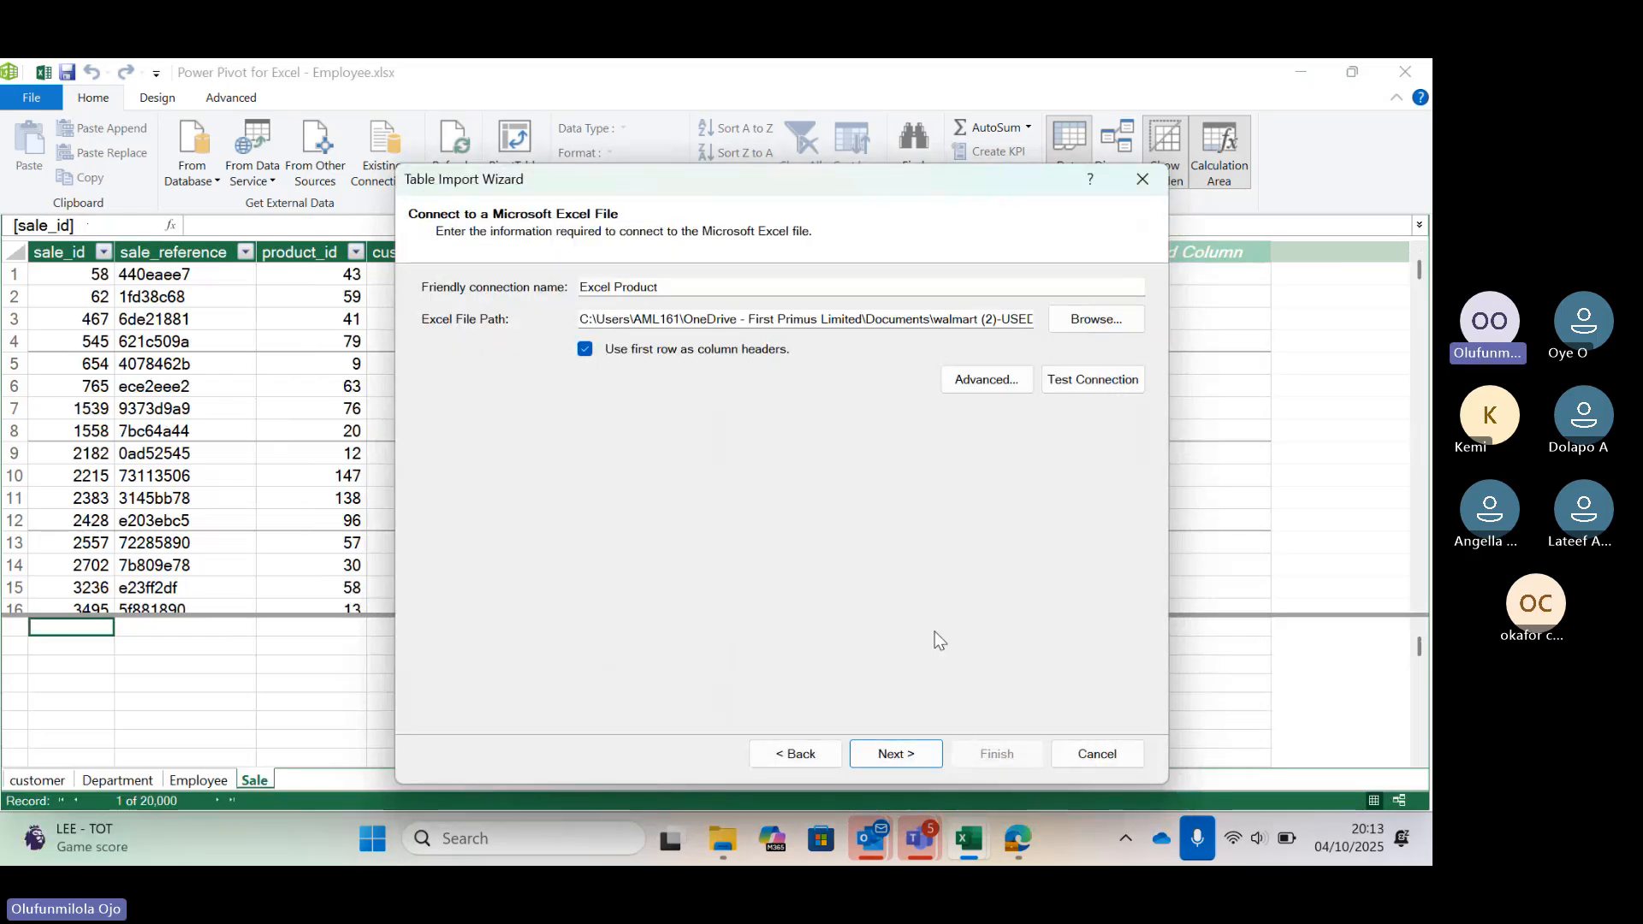
left_click(900, 753)
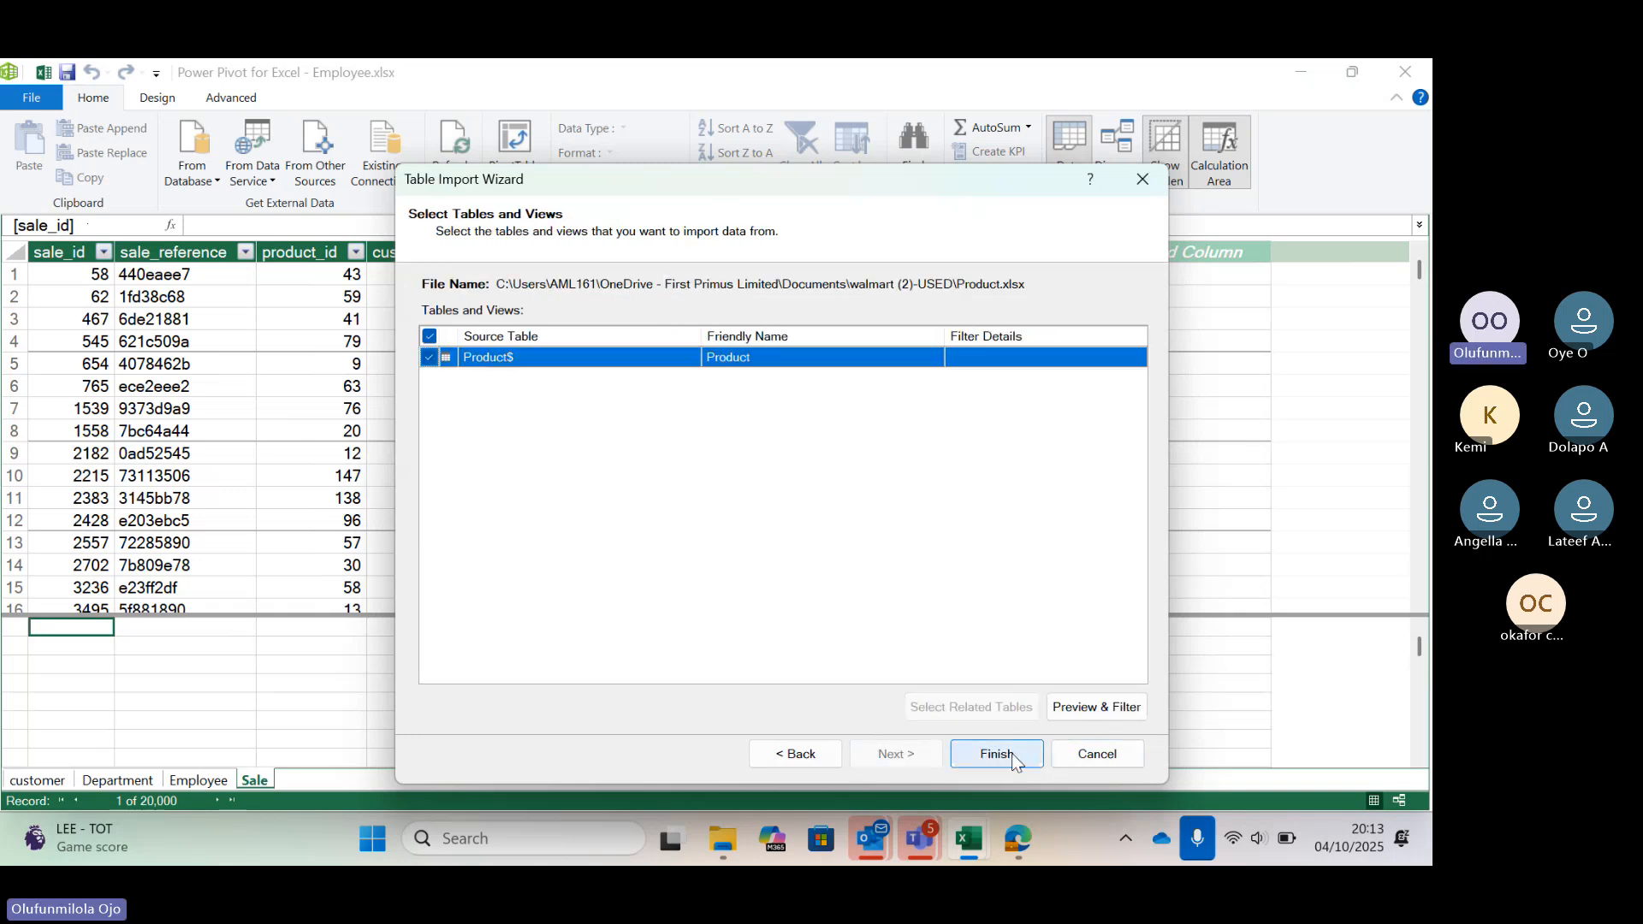
left_click(996, 755)
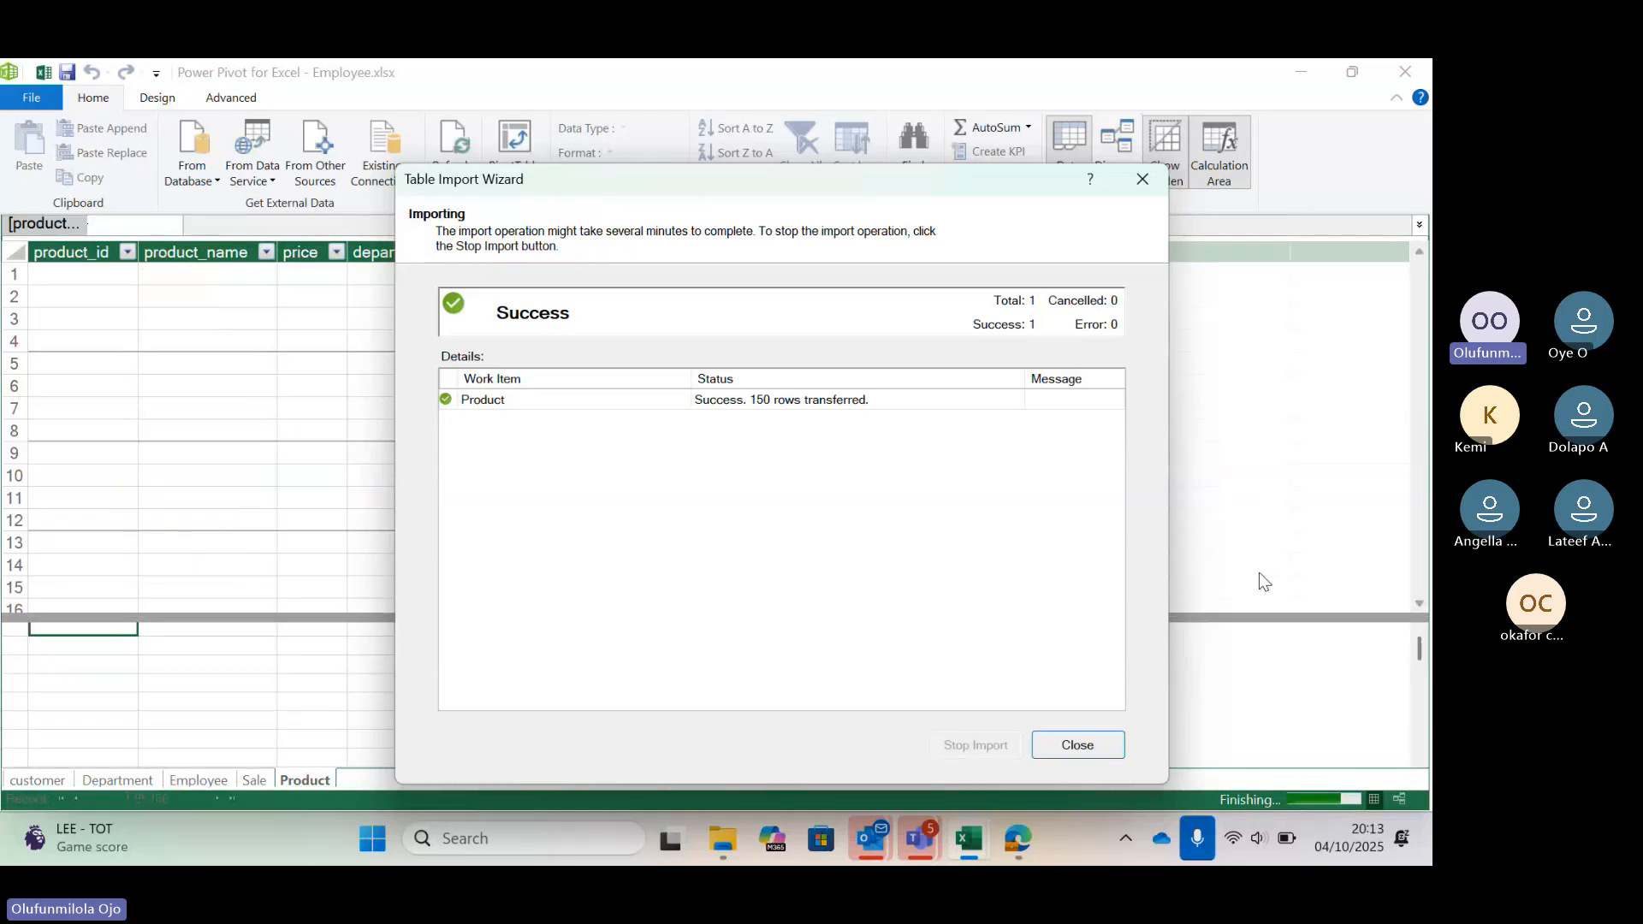
key("Return")
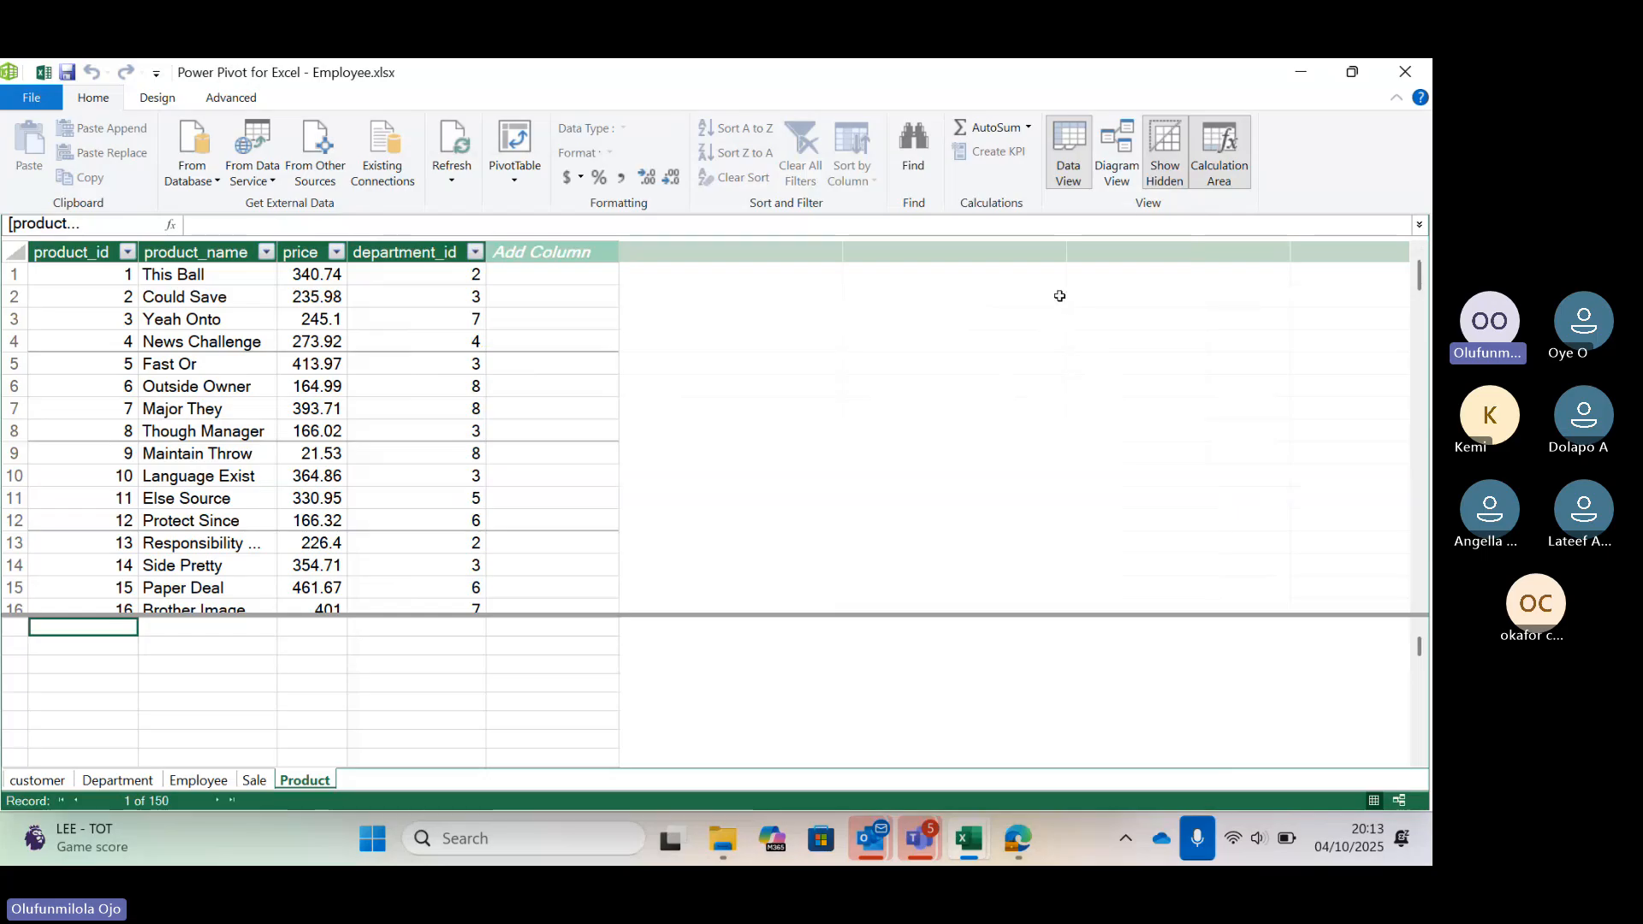
Switch to diagram view and arrange the five tables side by side in one row
left_click(1112, 170)
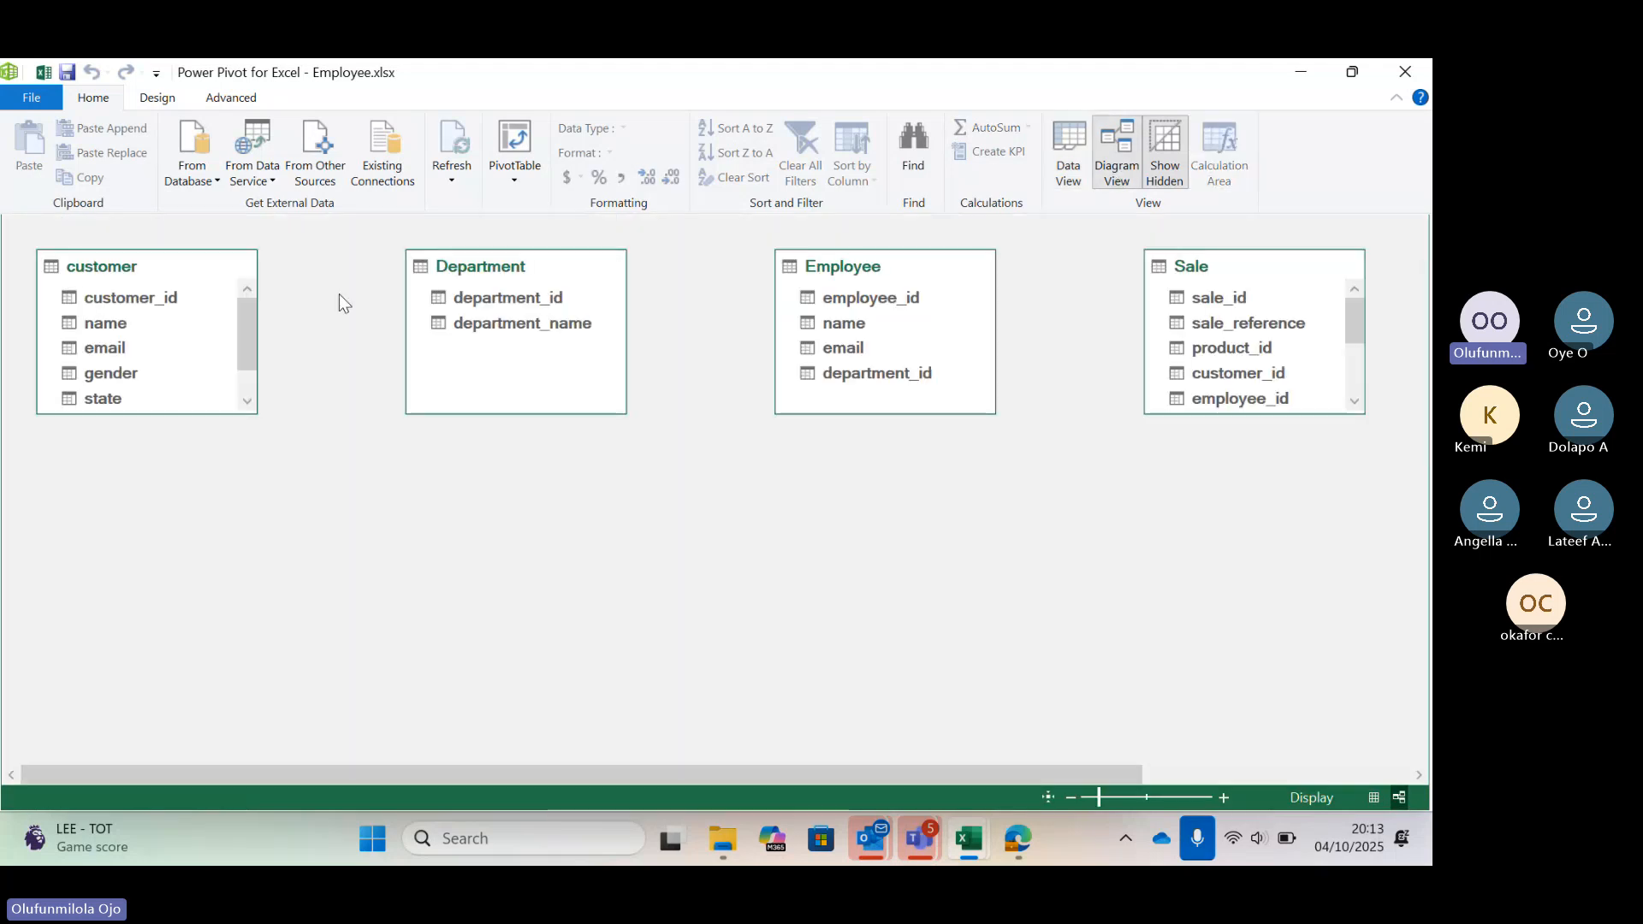
left_click_drag(531, 258, 429, 254)
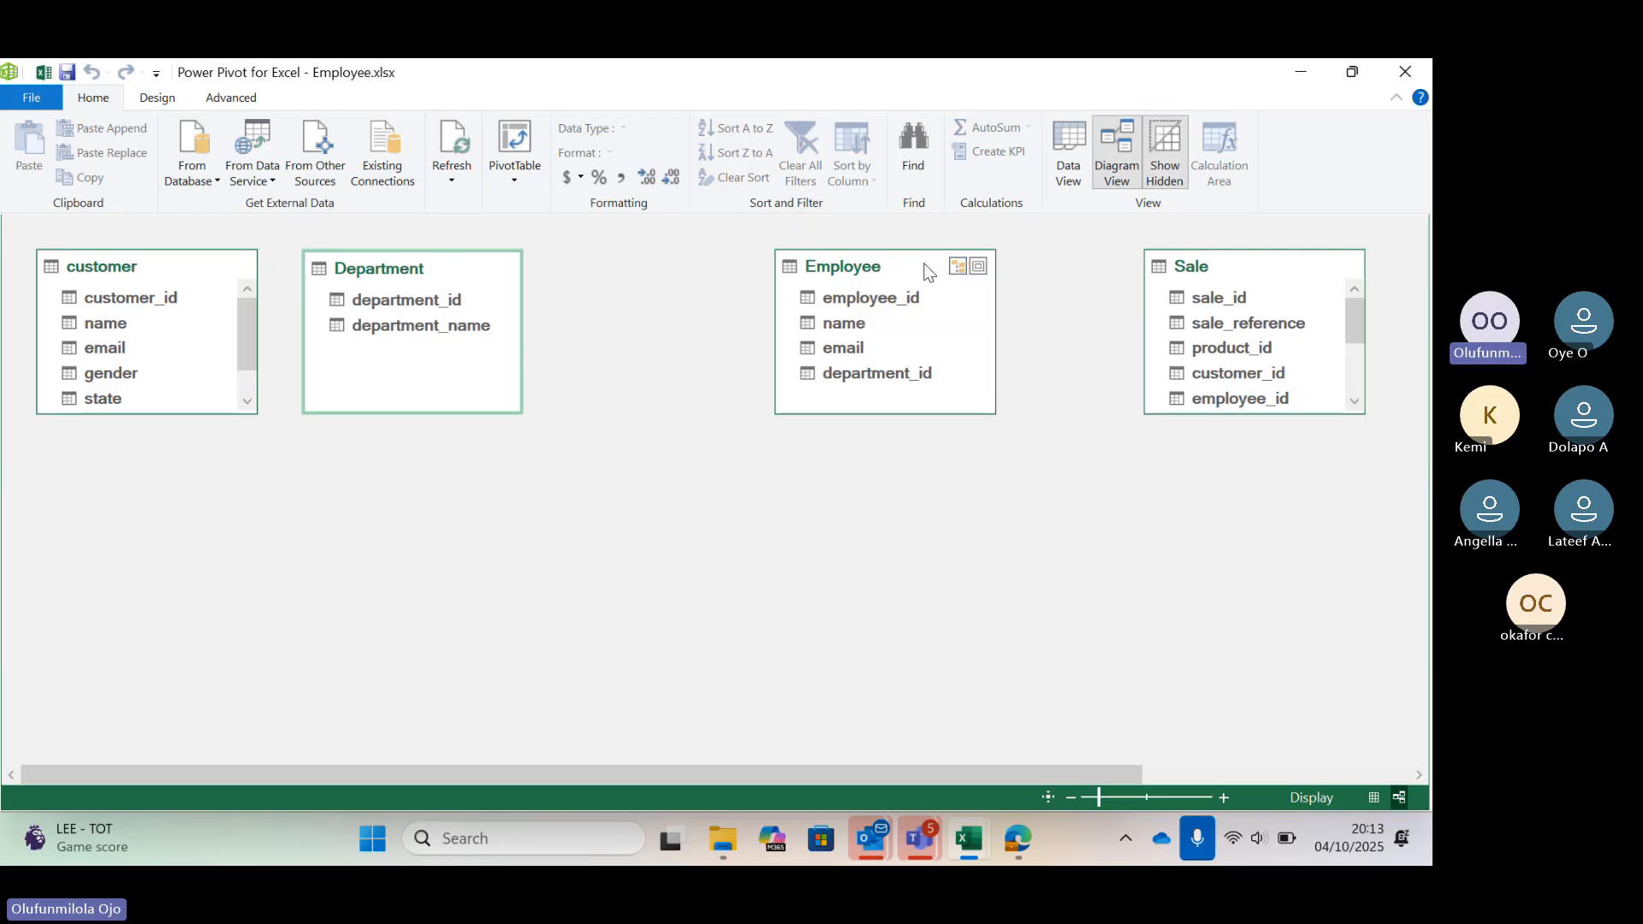
left_click_drag(924, 270, 716, 273)
left_click_drag(1240, 260, 955, 239)
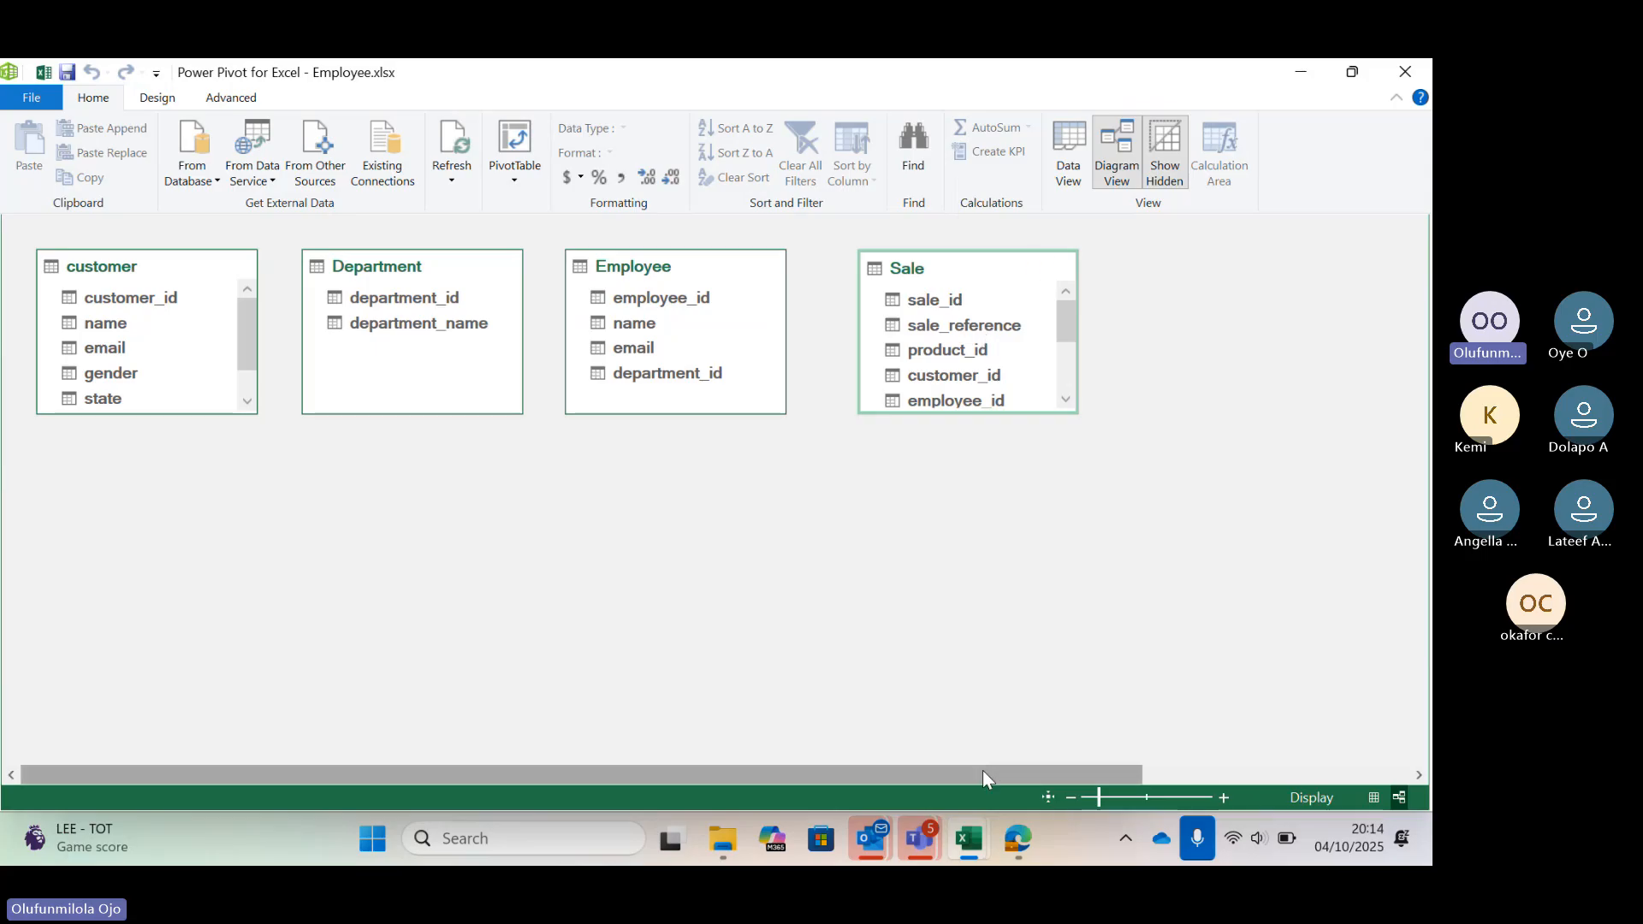
left_click_drag(982, 772, 1146, 759)
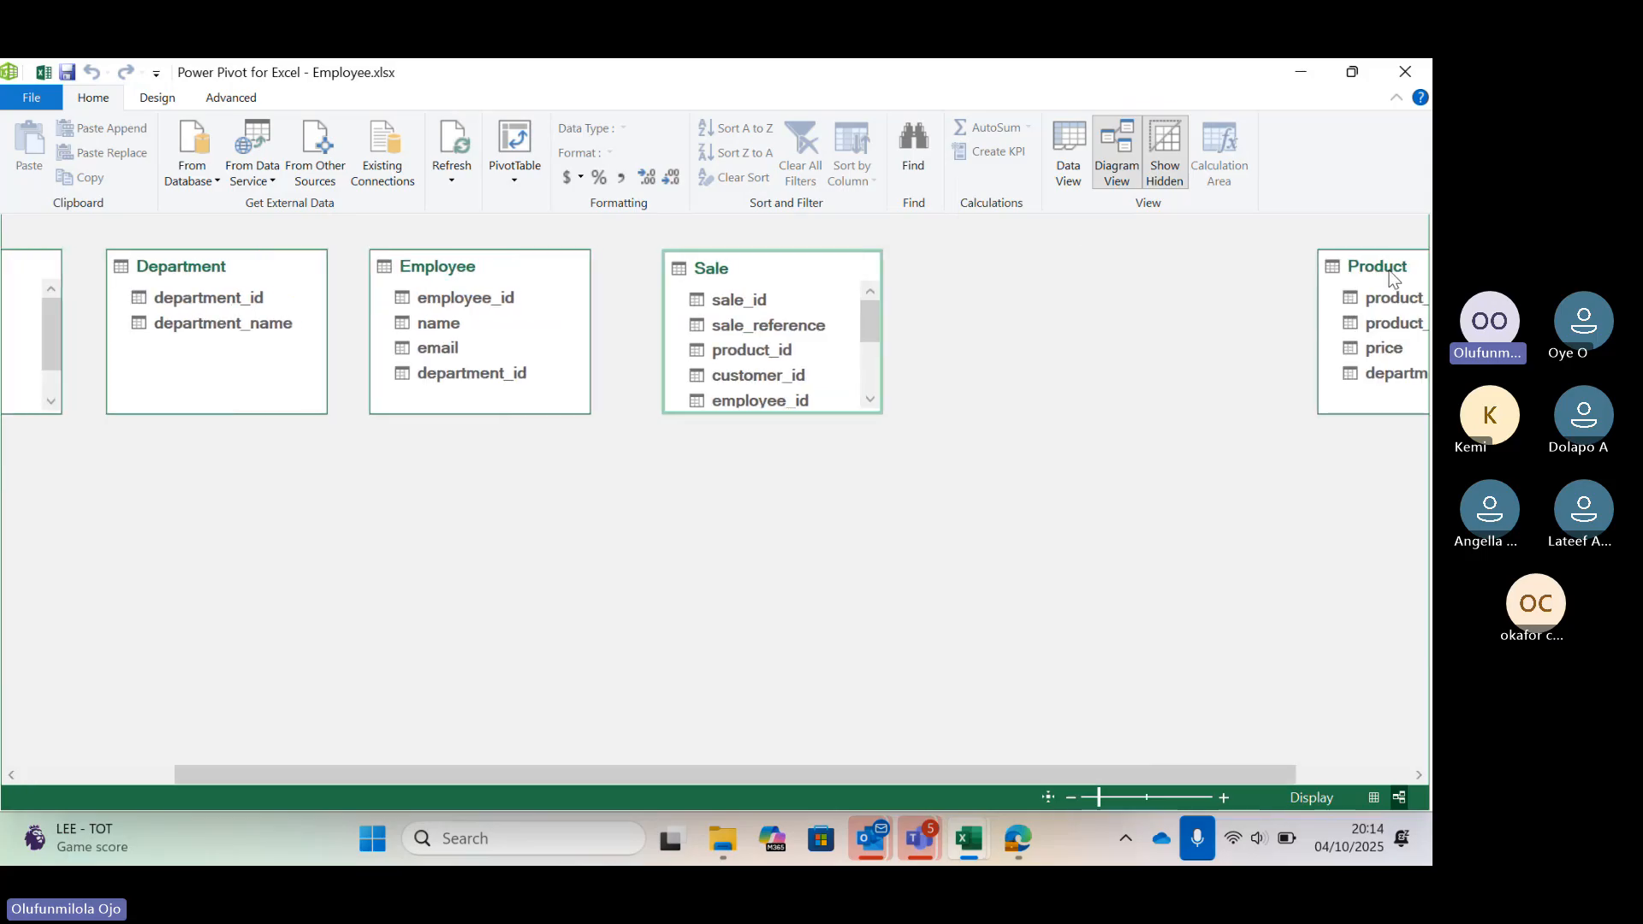
left_click(1307, 268)
left_click_drag(1307, 268, 992, 267)
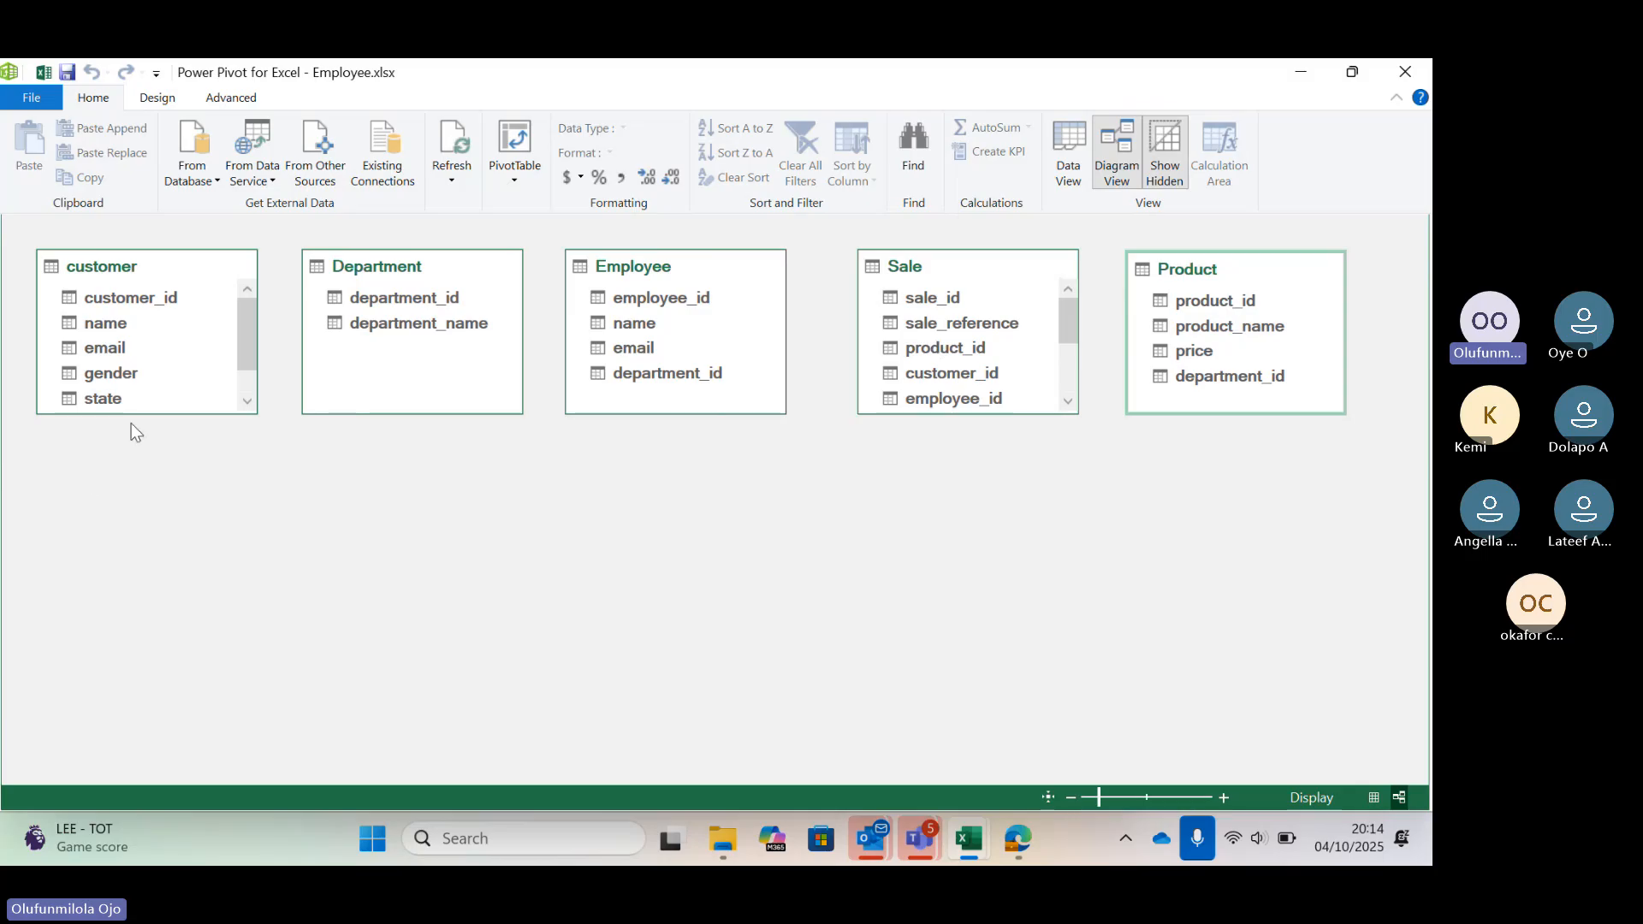
Enlarge the customer and Sale table boxes in the diagram so all their columns show
left_click_drag(136, 414, 136, 508)
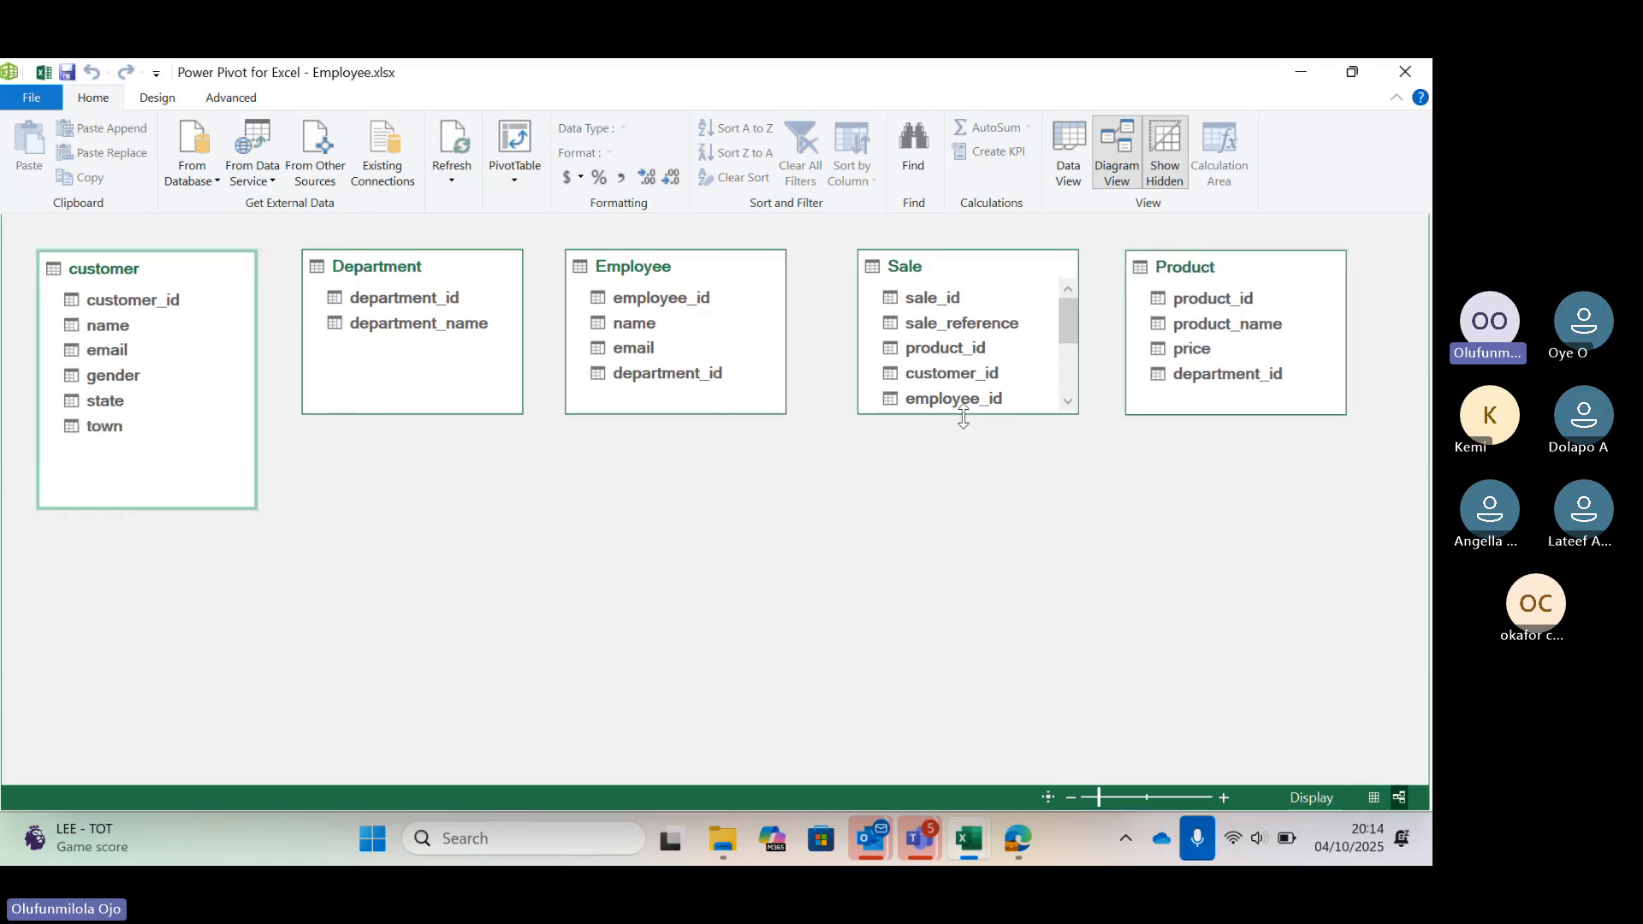
left_click_drag(964, 417, 982, 573)
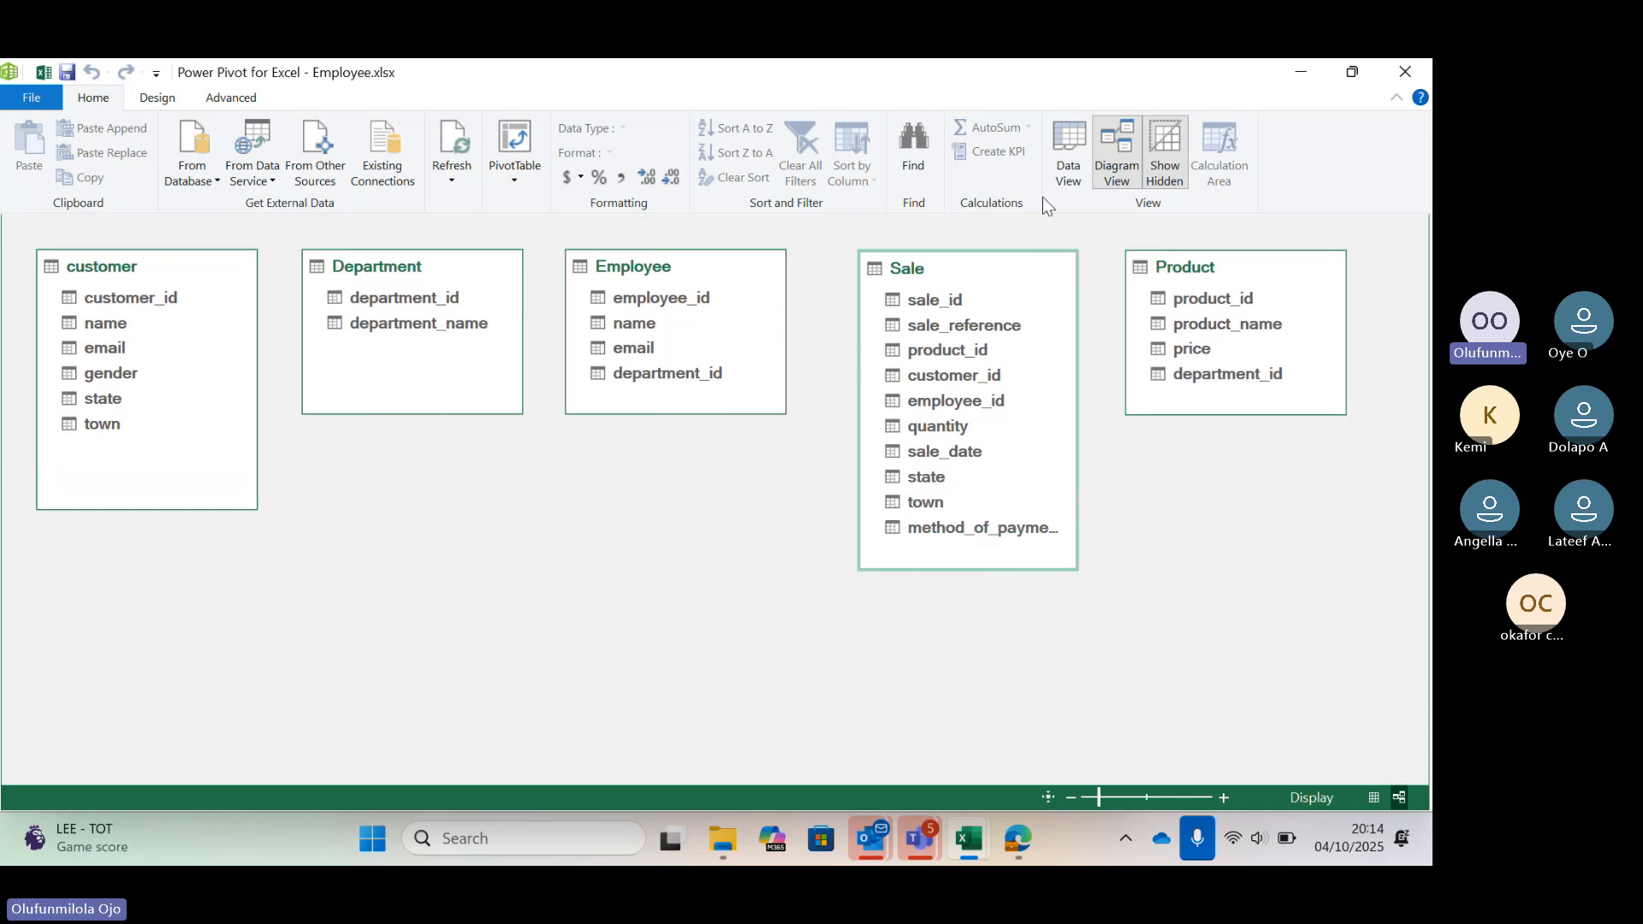
left_click(1066, 160)
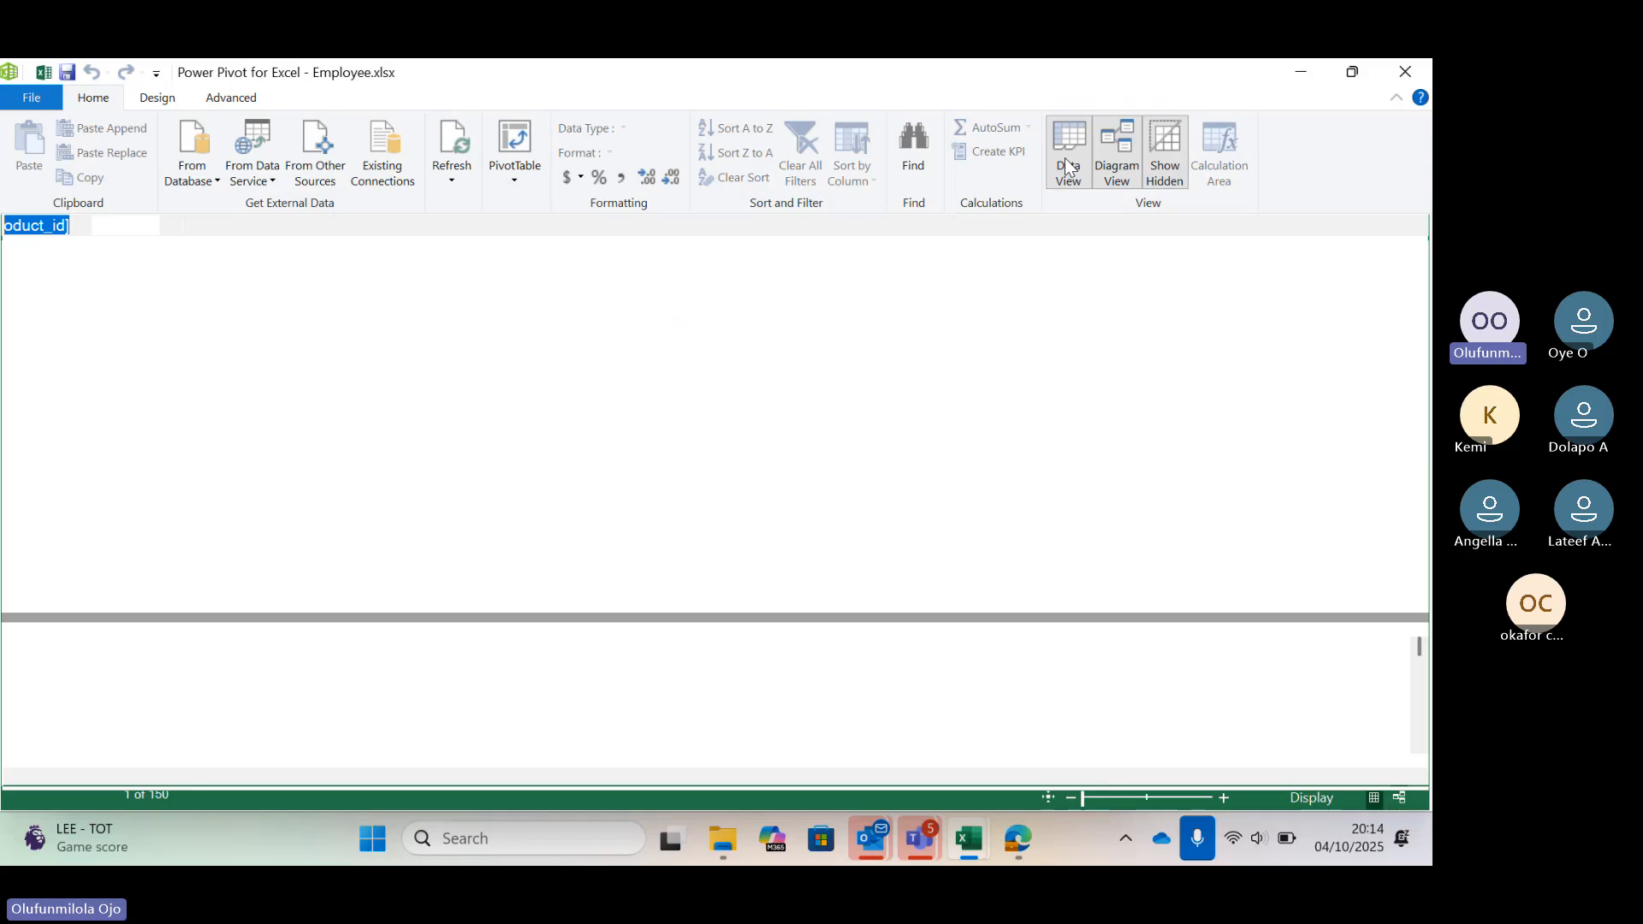
left_click(1117, 172)
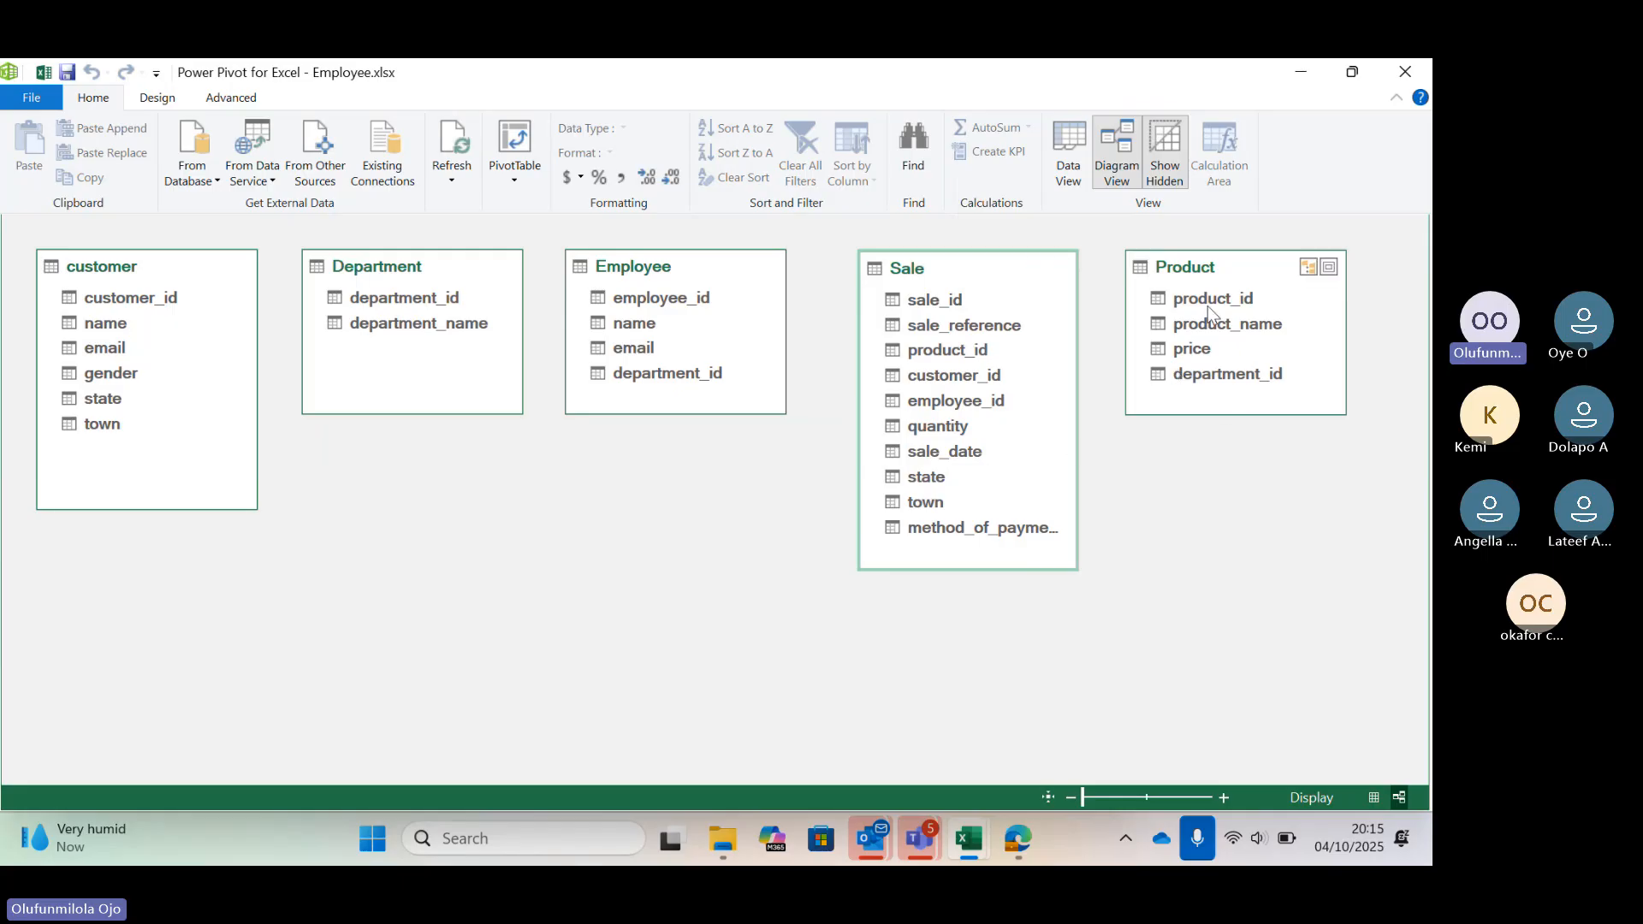
Create relationships from the Sale table's product_id to Product's product_id and from Employee's employee_id to Sale's employee_id
left_click(967, 351)
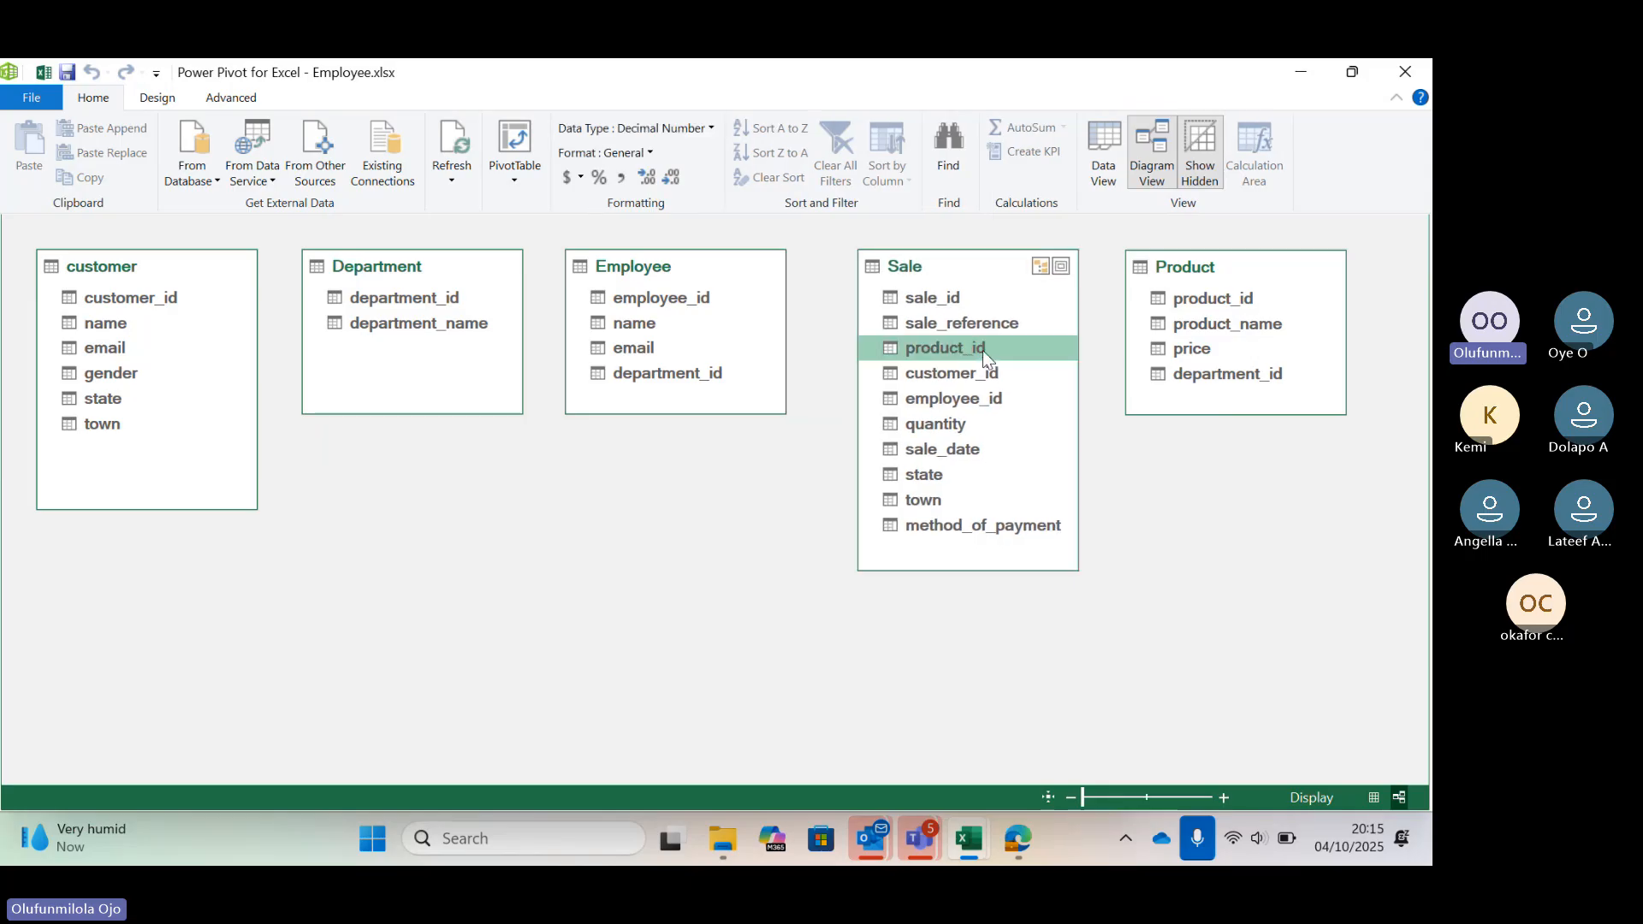
left_click_drag(983, 351, 1193, 294)
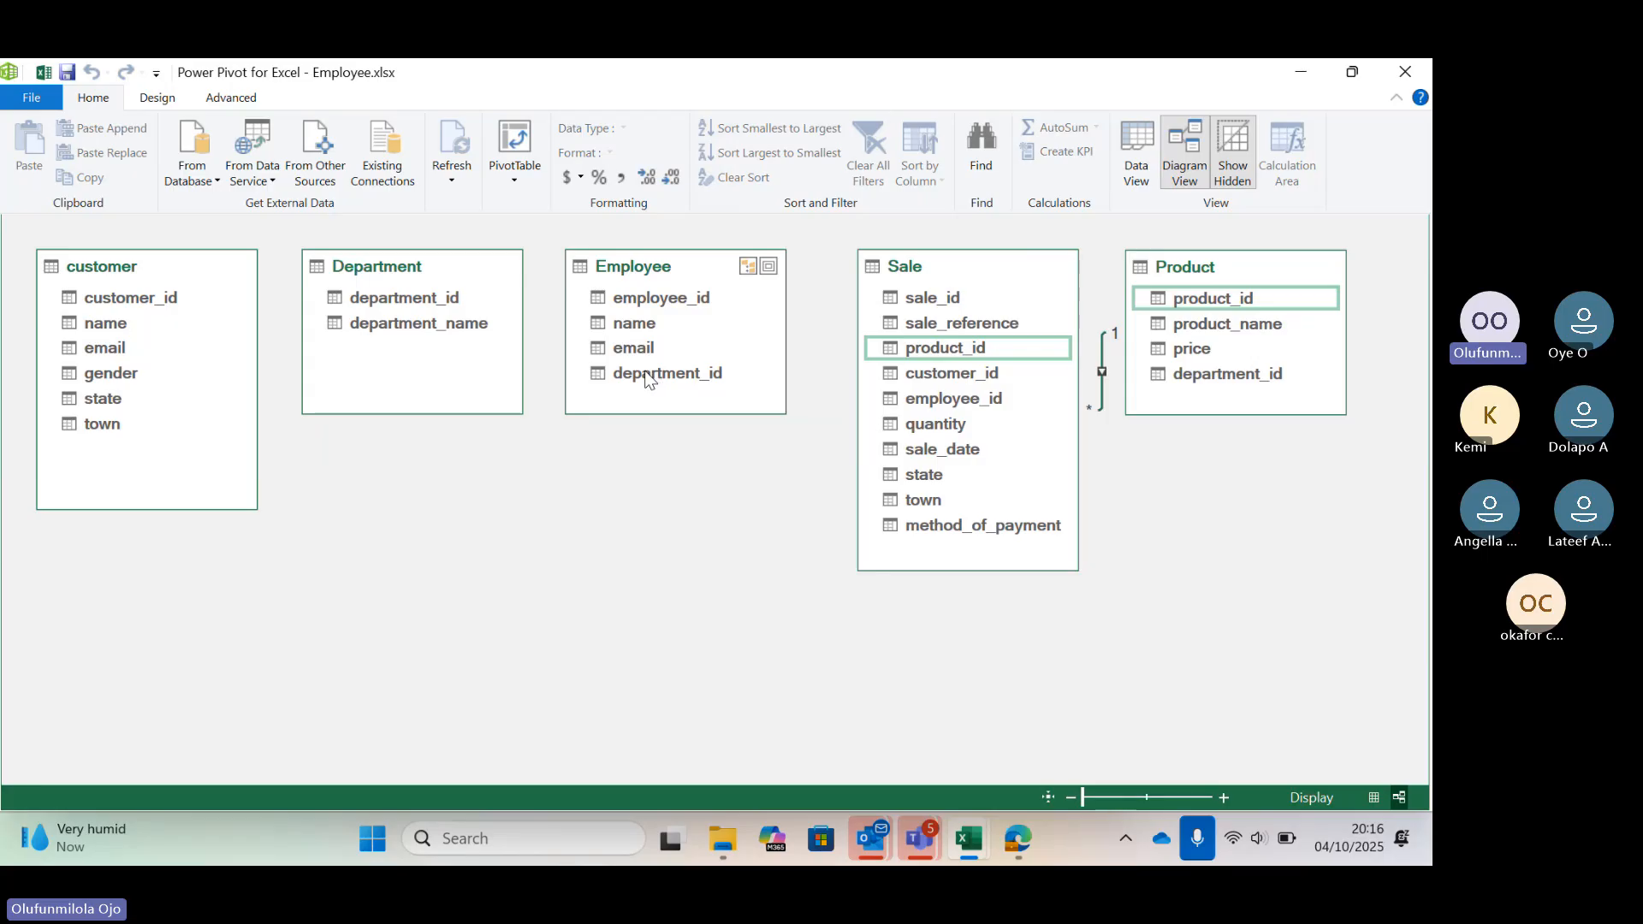
left_click(650, 298)
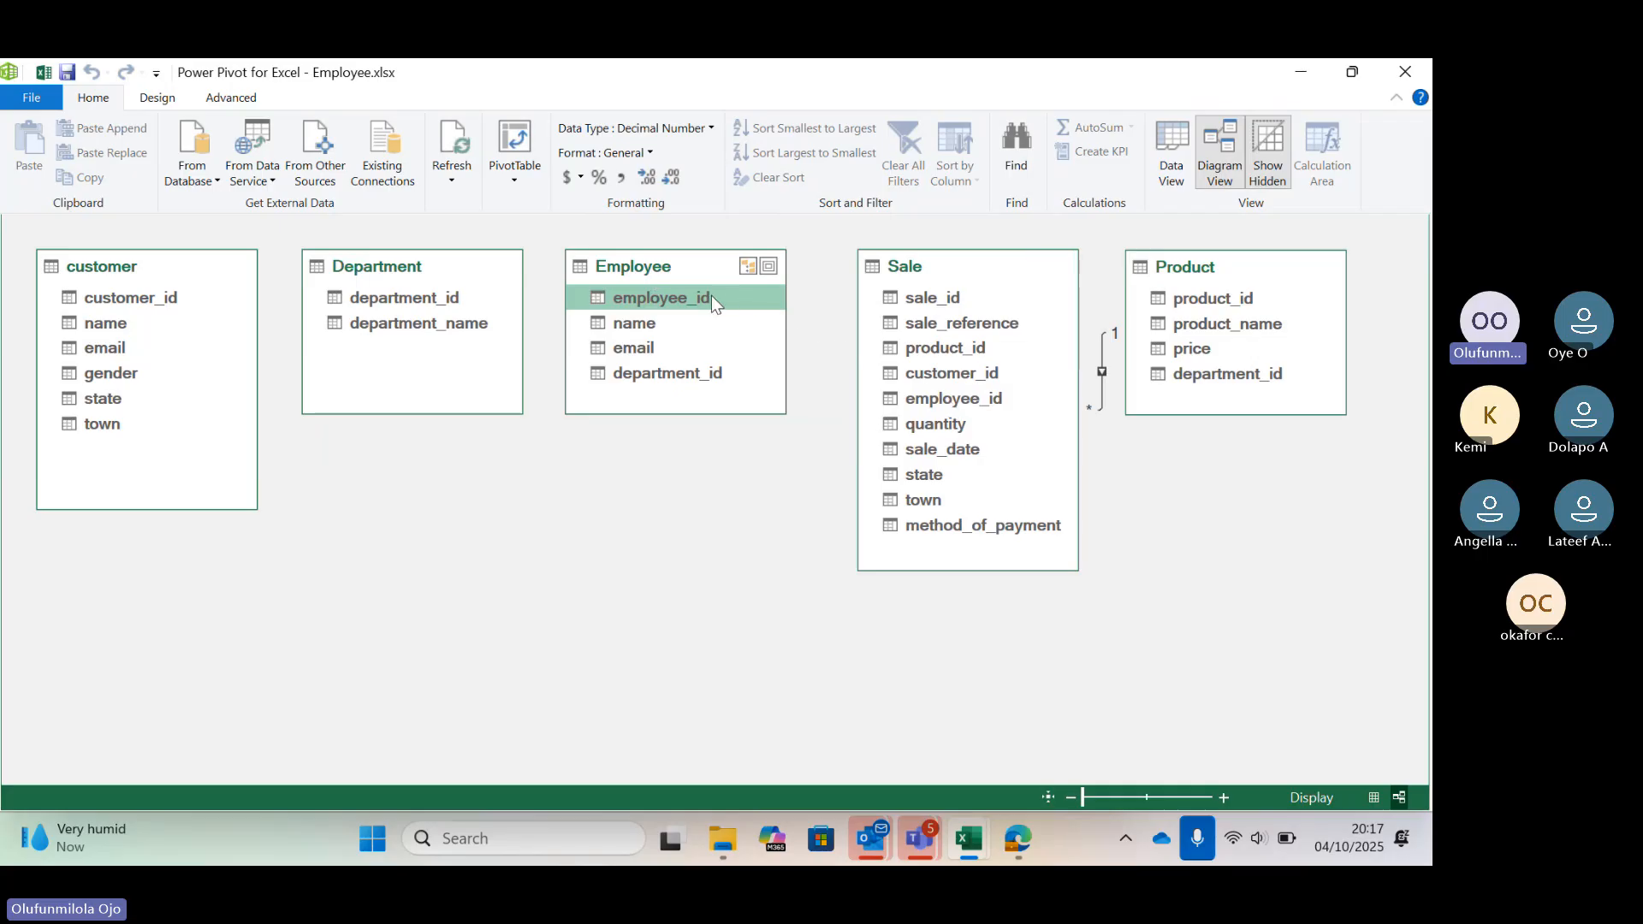
left_click_drag(711, 295, 937, 400)
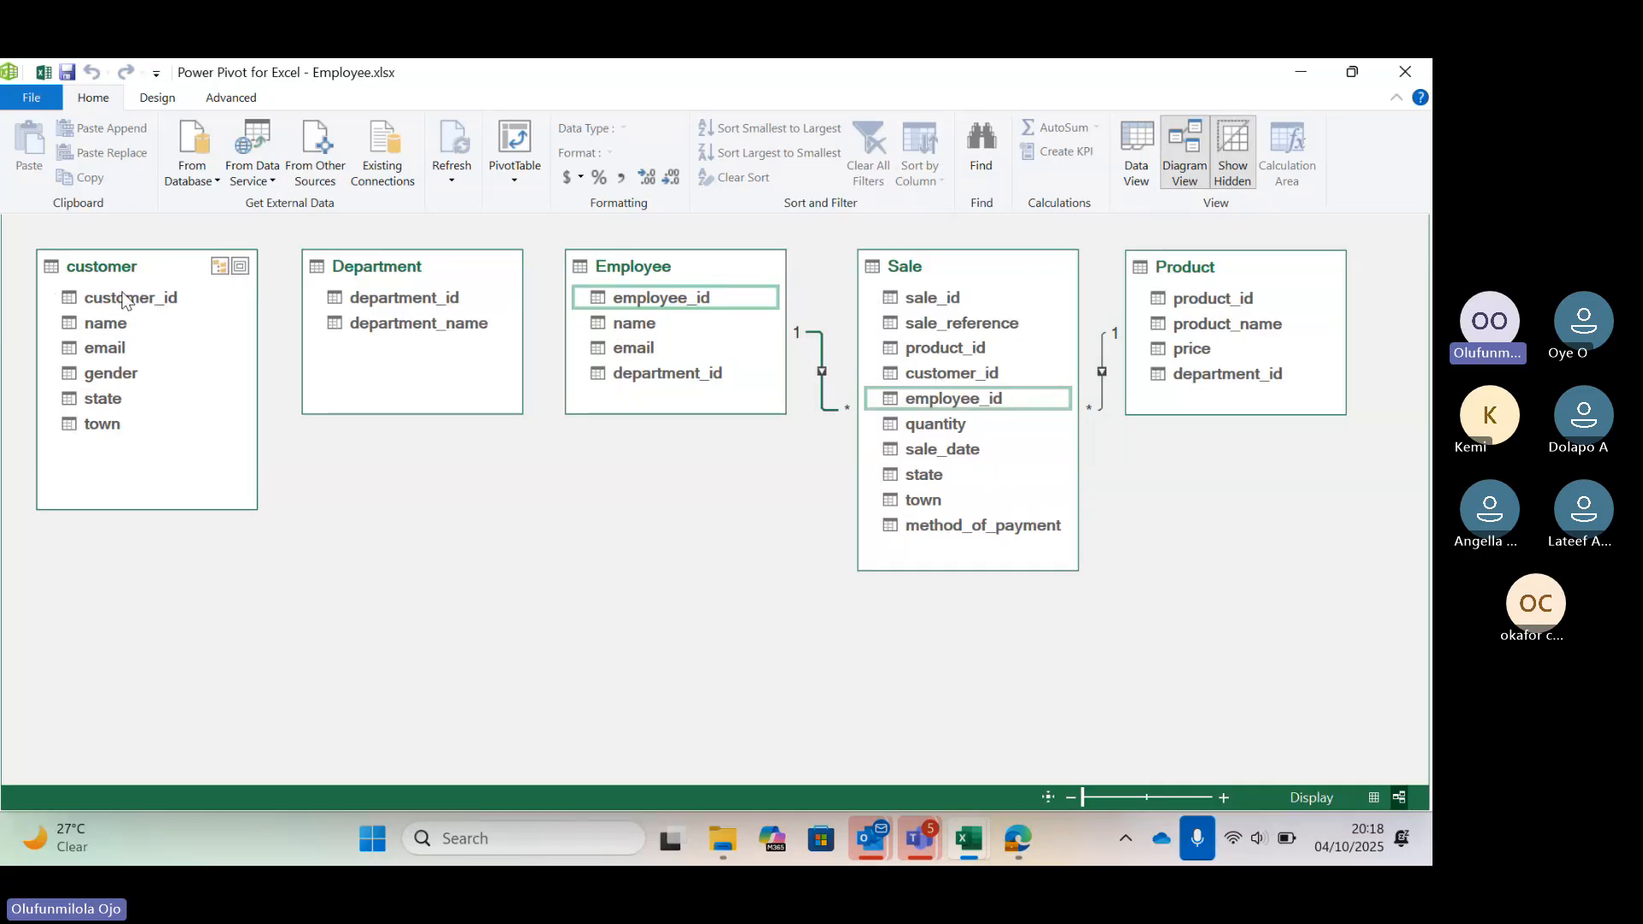
Relate customer's customer_id to Sale's customer_id and Department's department_id to Product's department_id
left_click_drag(124, 298, 941, 378)
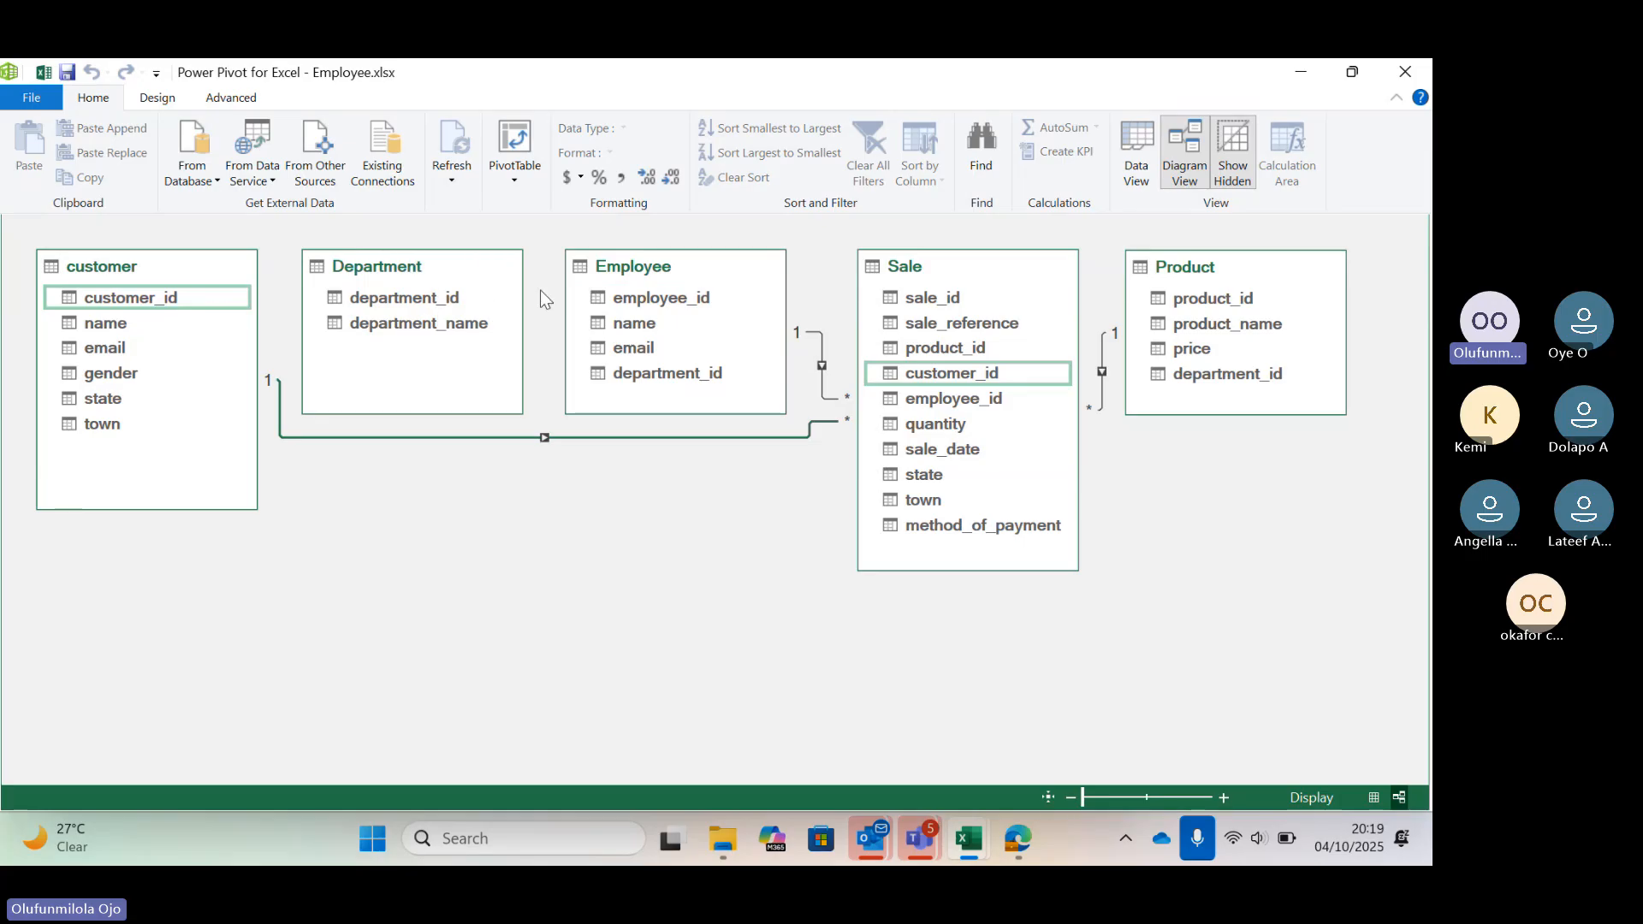
left_click_drag(398, 304, 1200, 371)
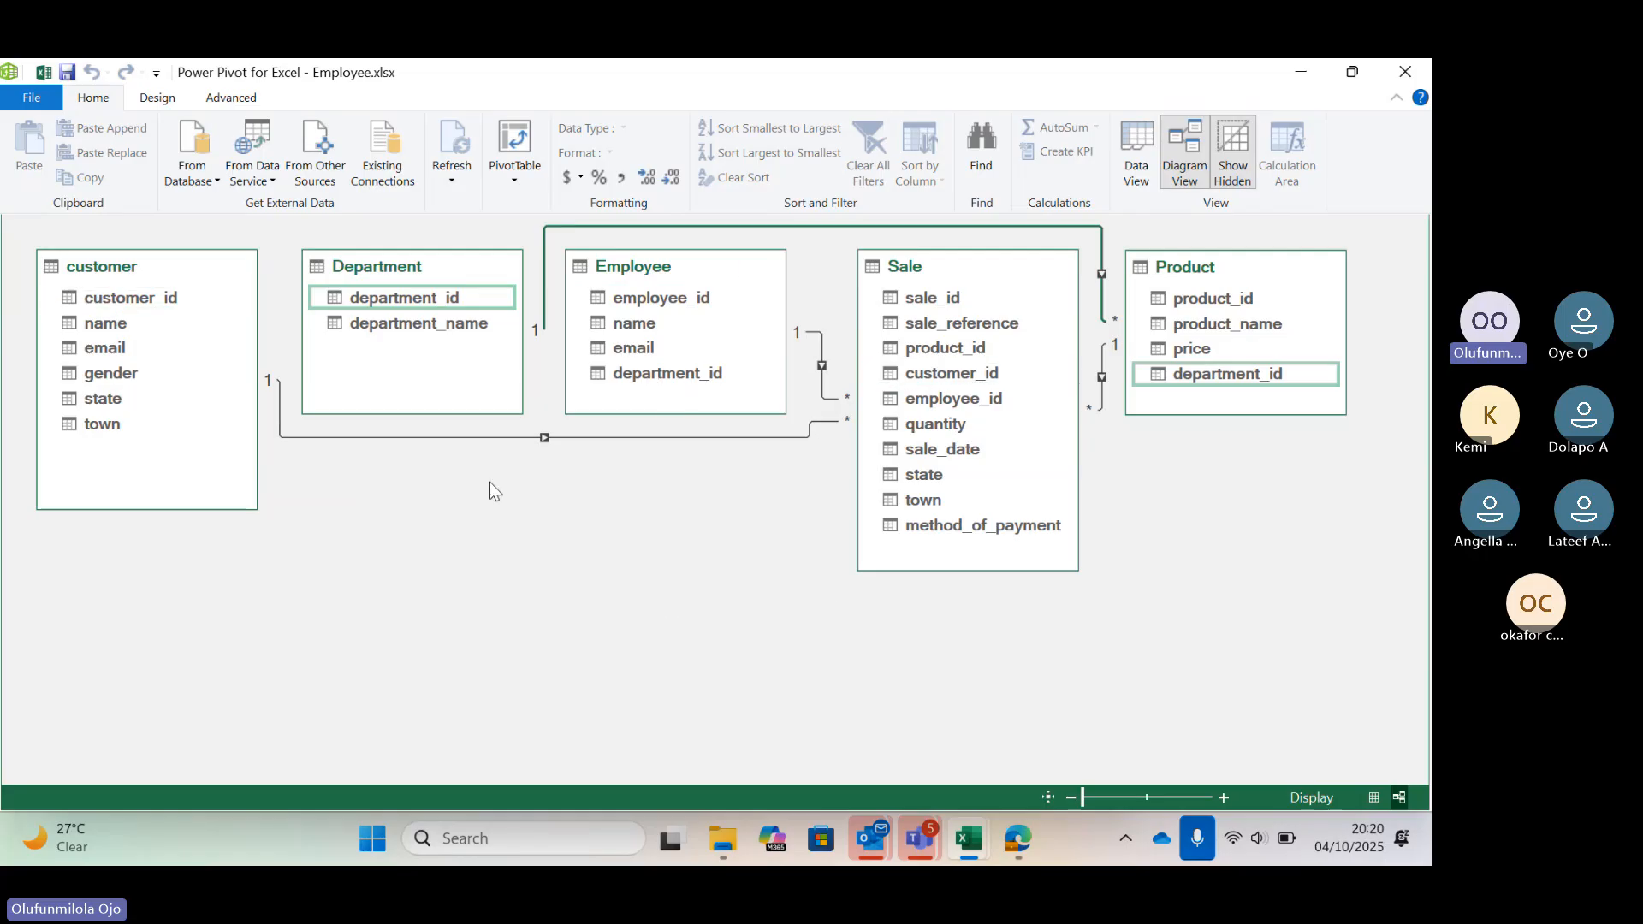
left_click(534, 507)
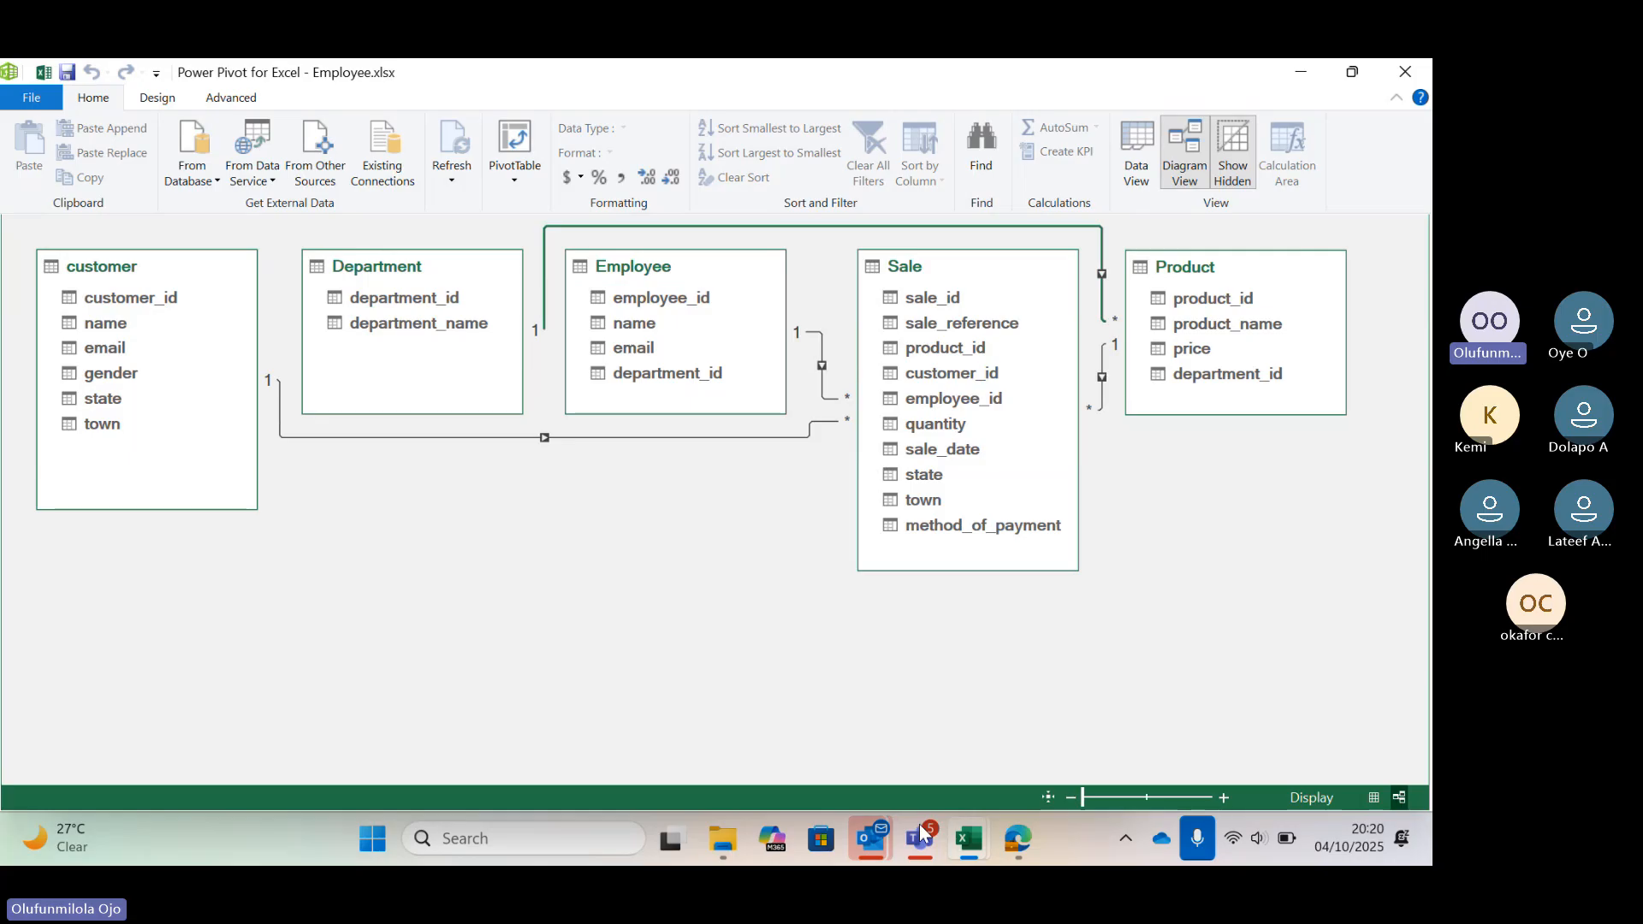
mouse_move(920, 826)
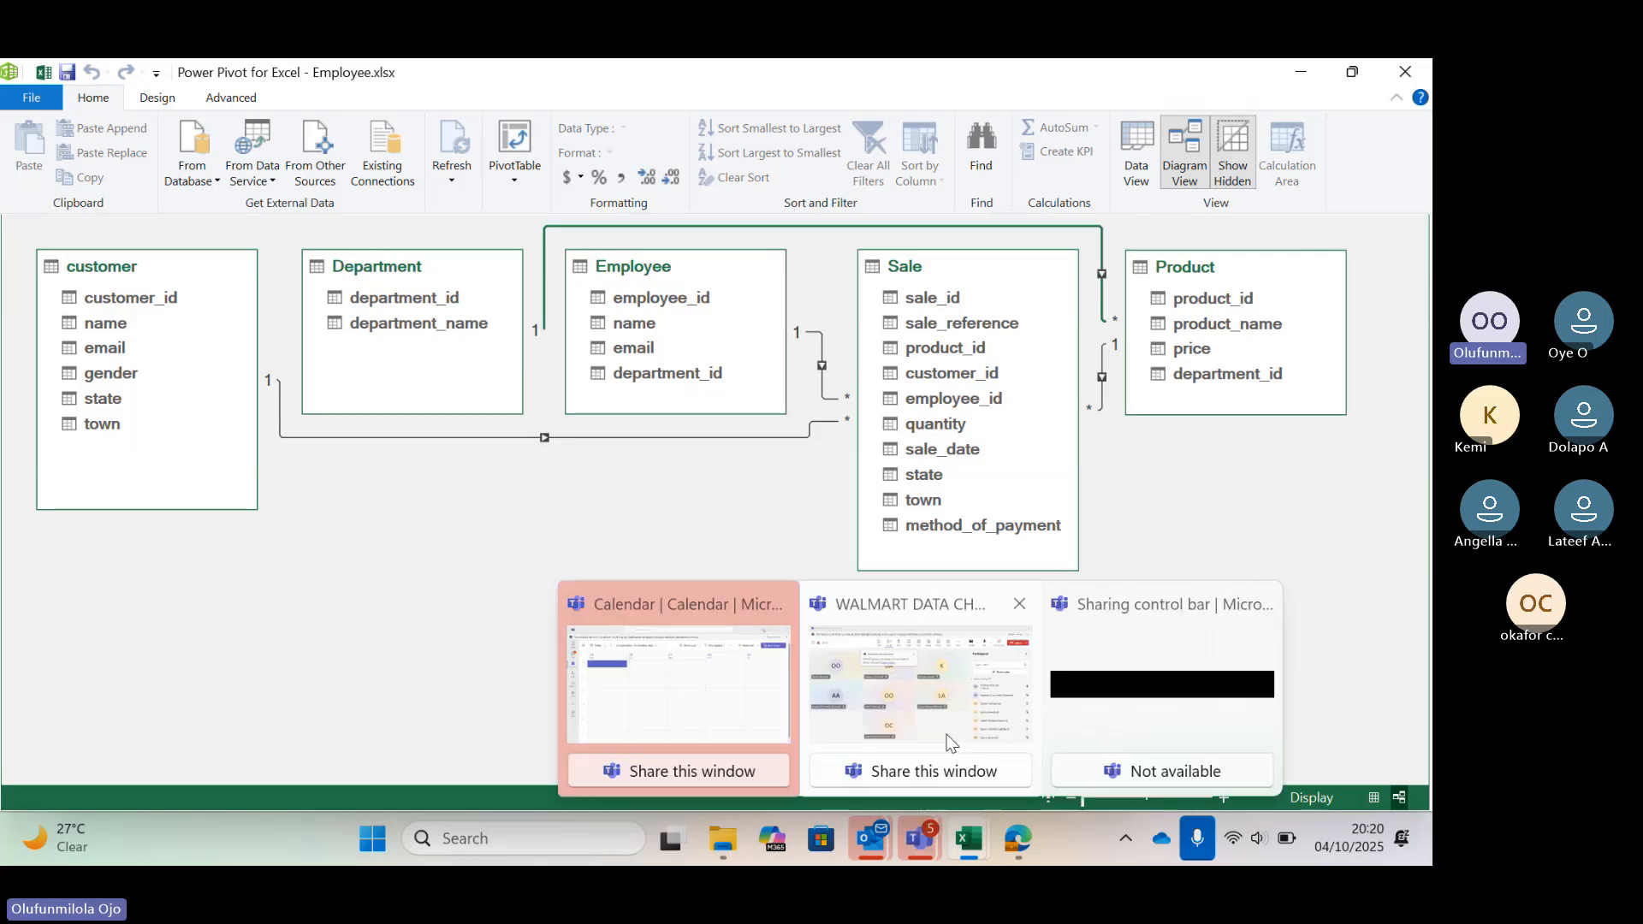
left_click(948, 715)
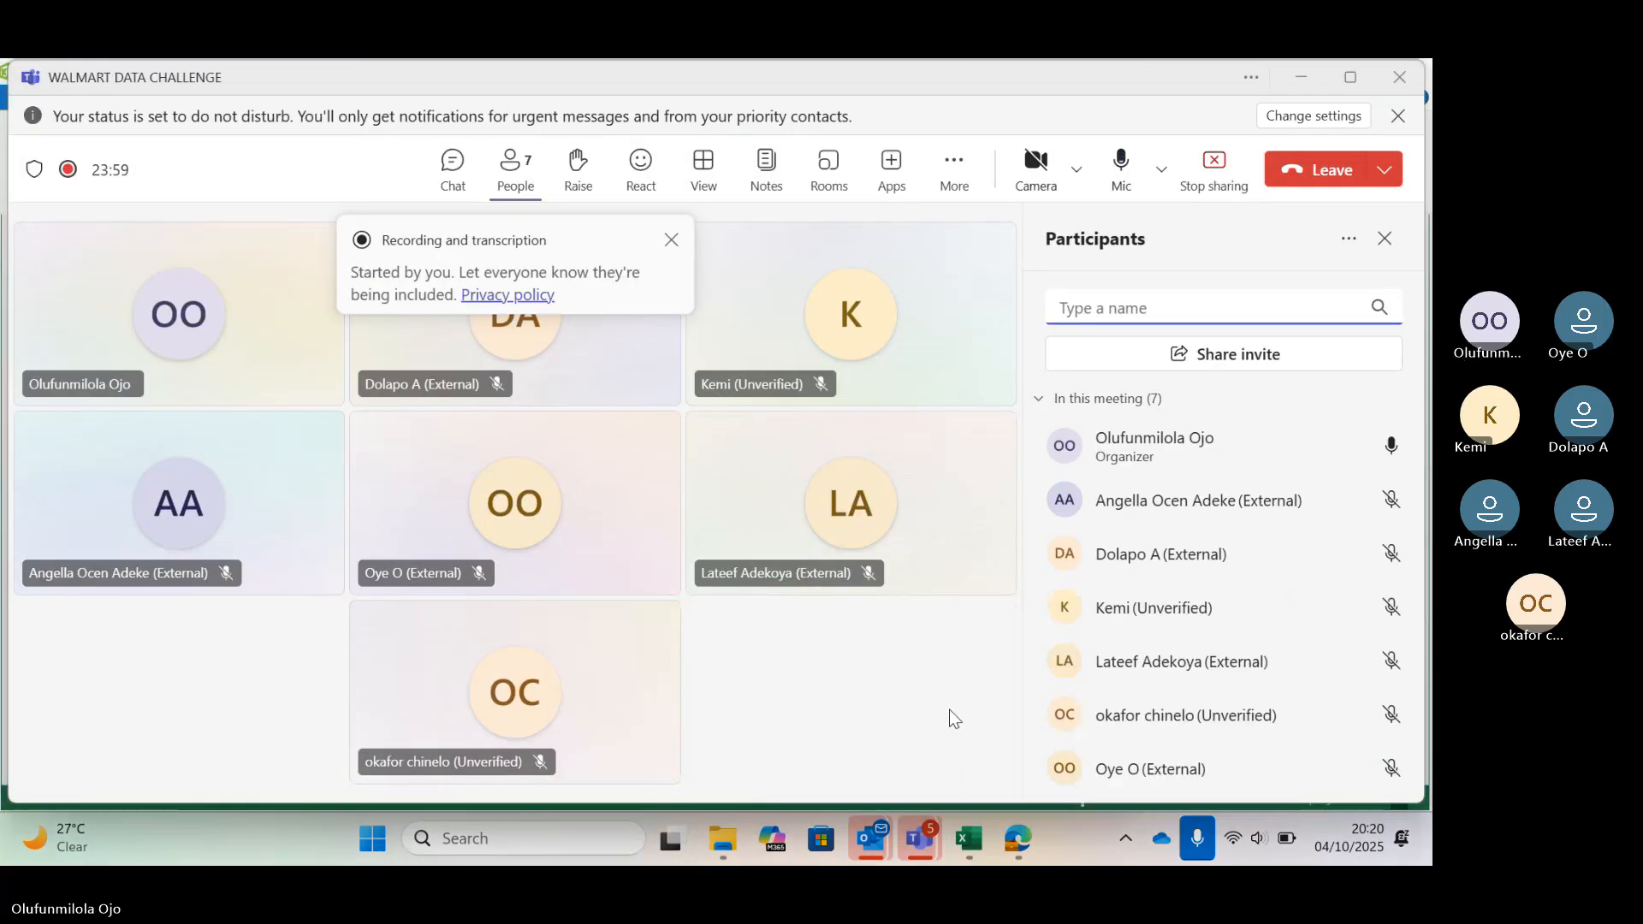
left_click(1337, 247)
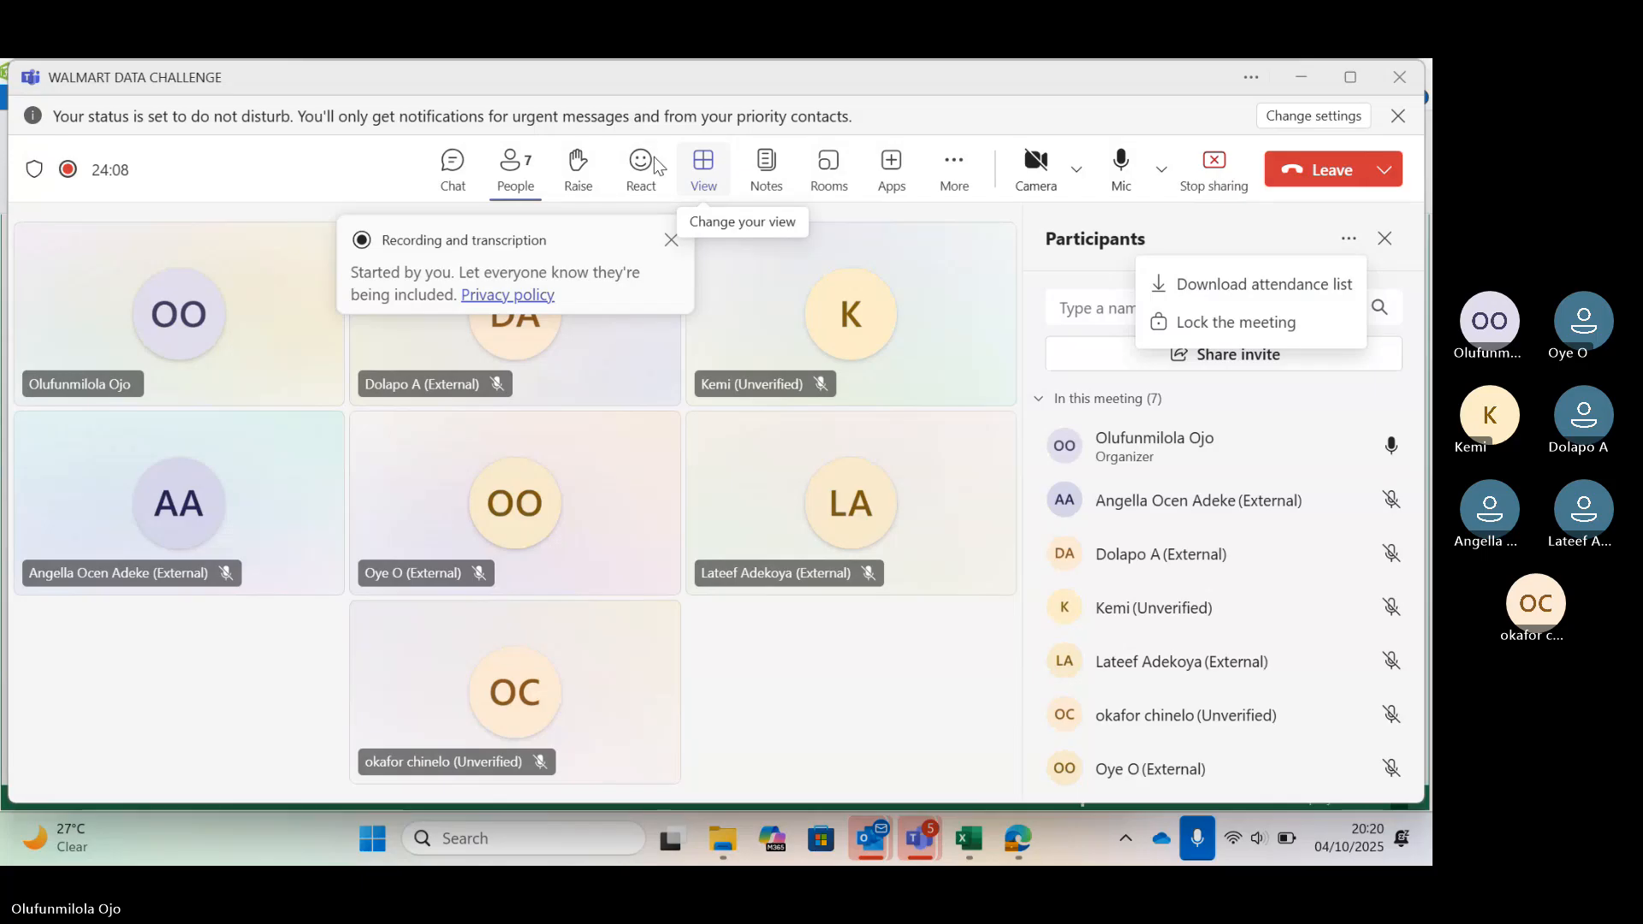
left_click(530, 195)
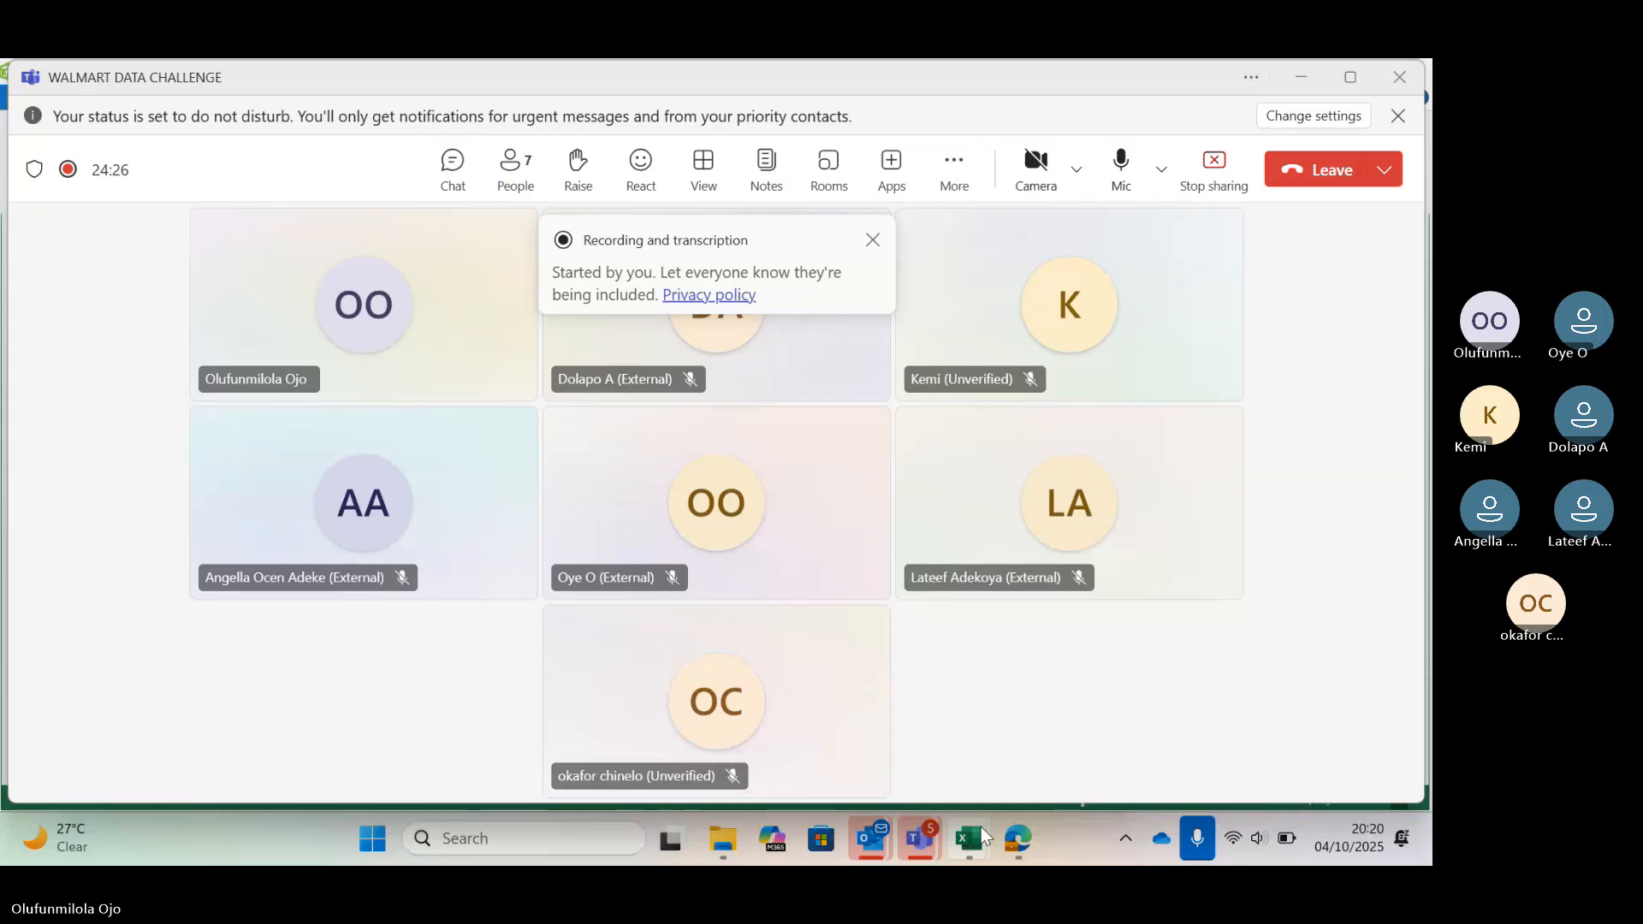
mouse_move(985, 816)
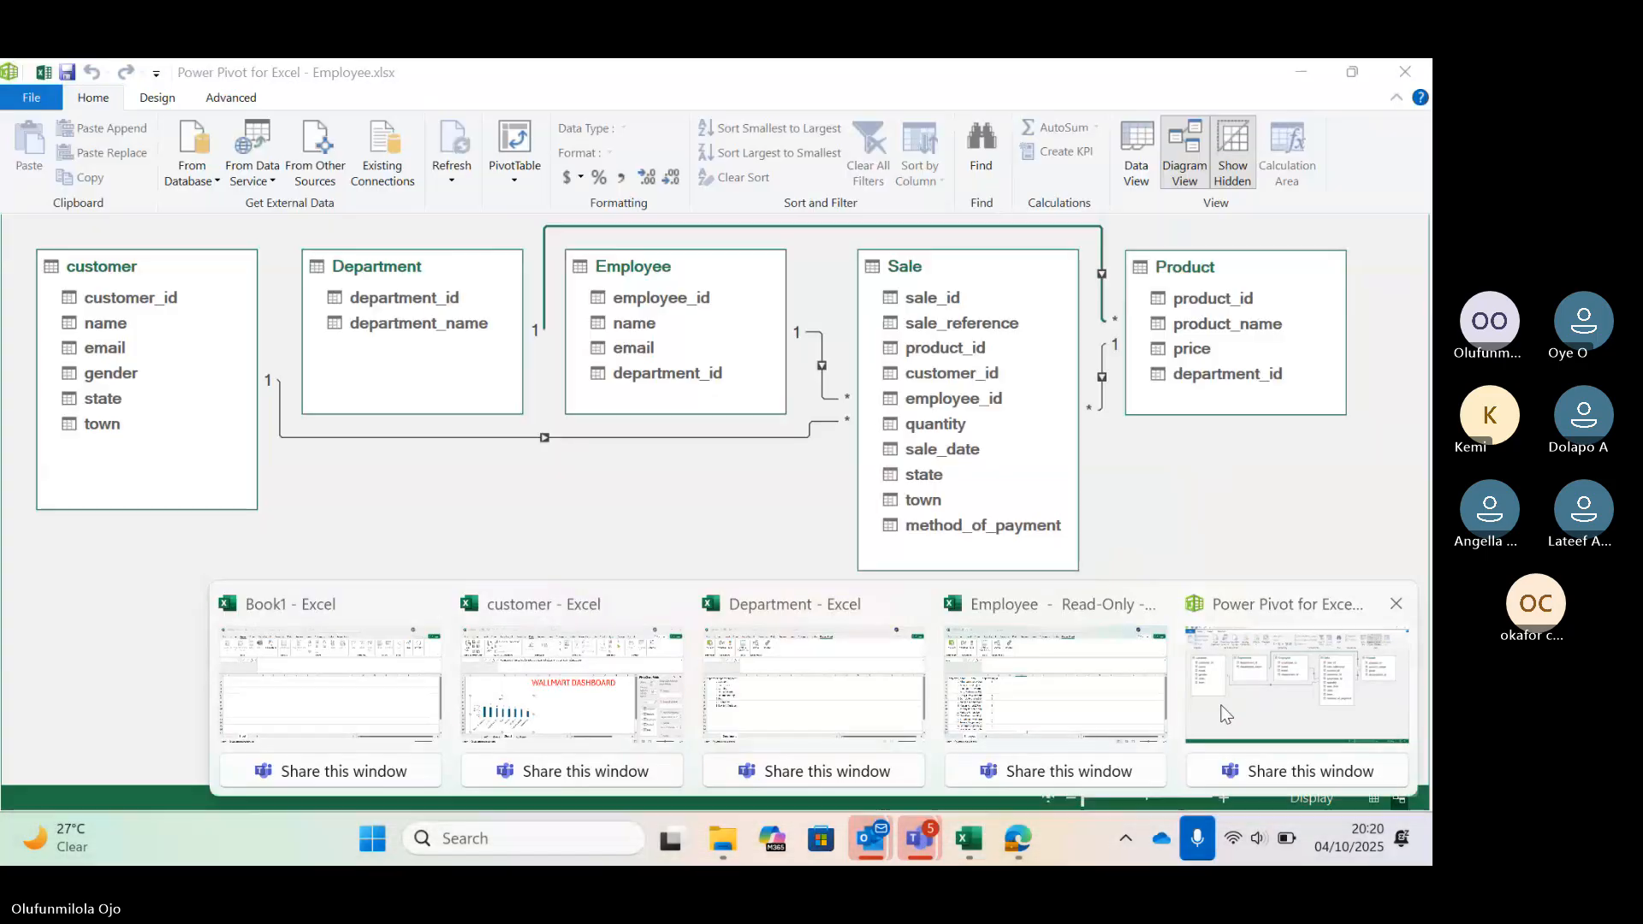
left_click(1202, 721)
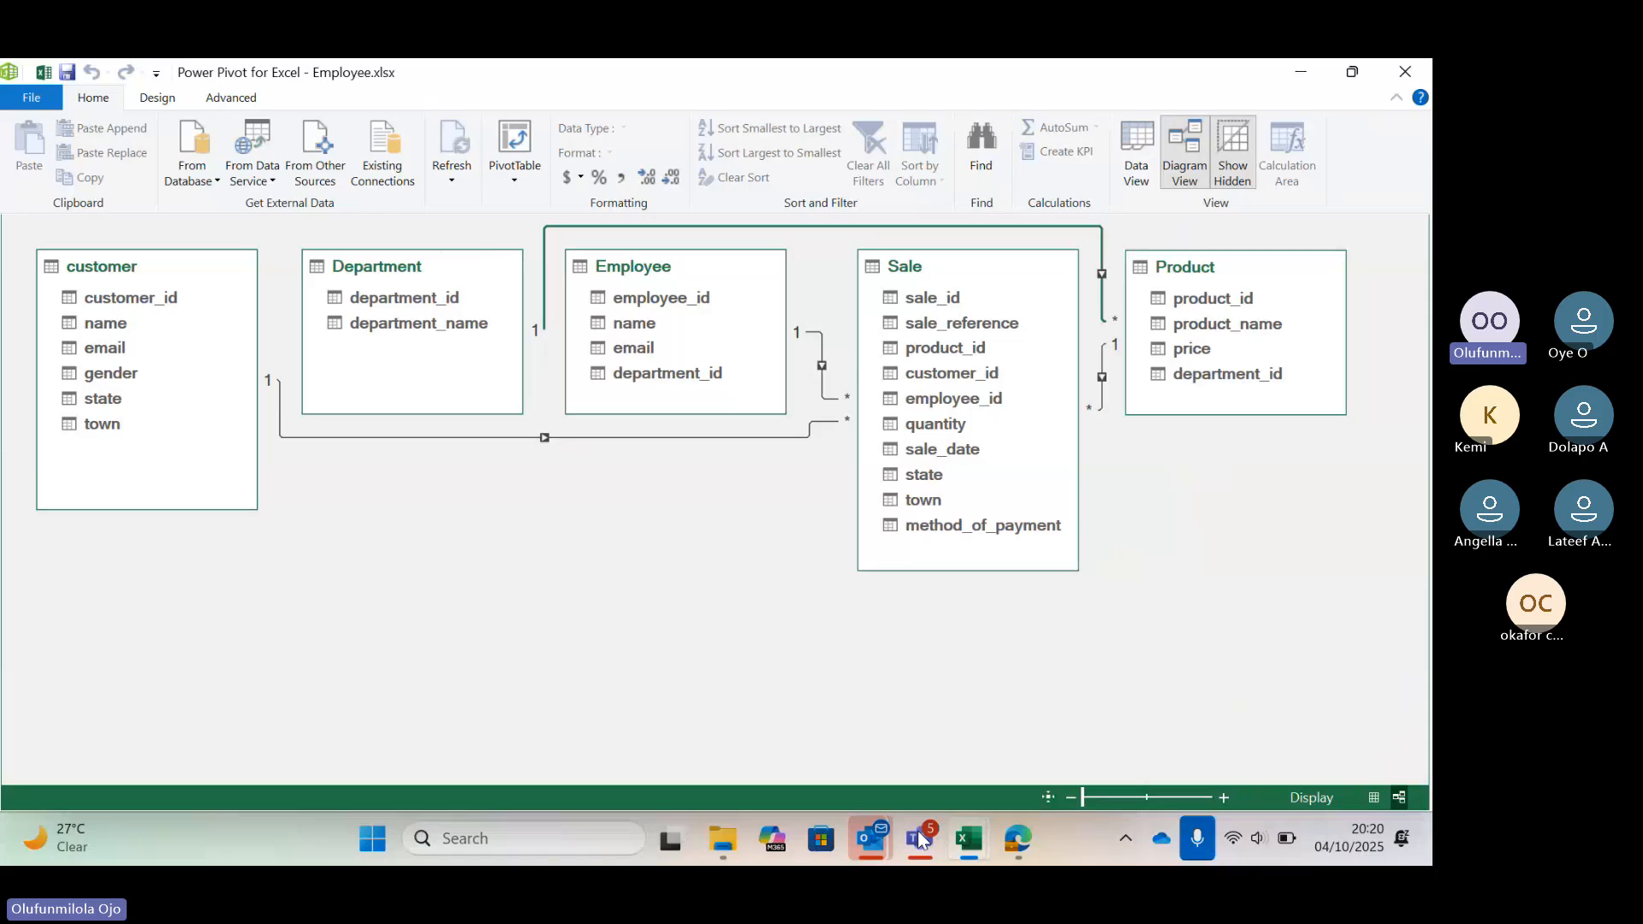
mouse_move(917, 830)
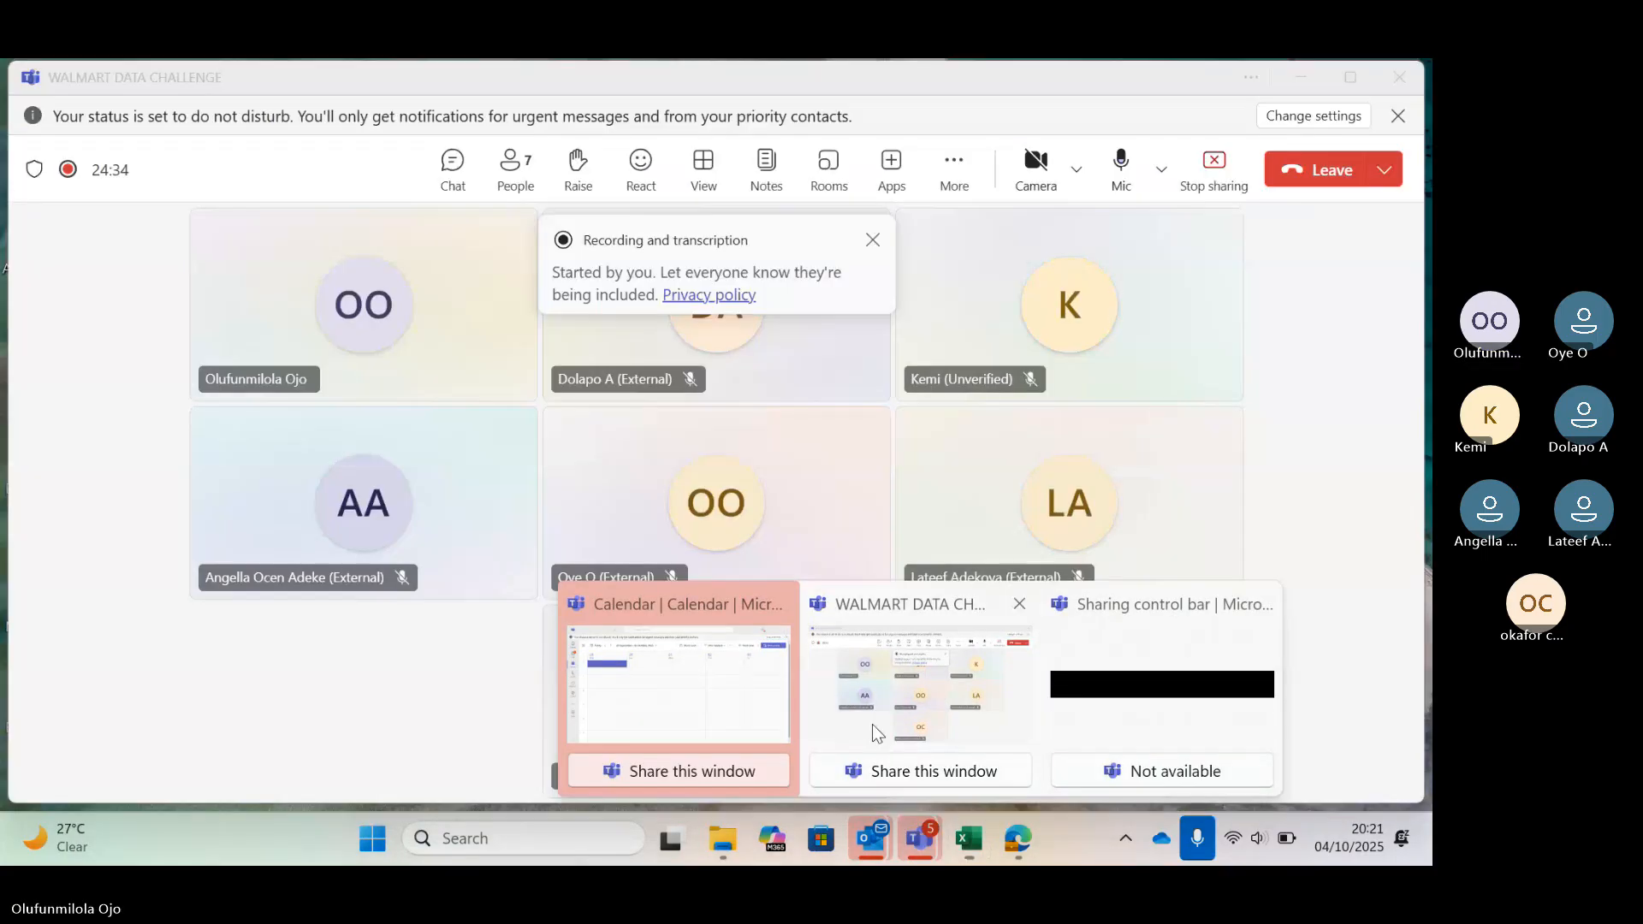
left_click(889, 727)
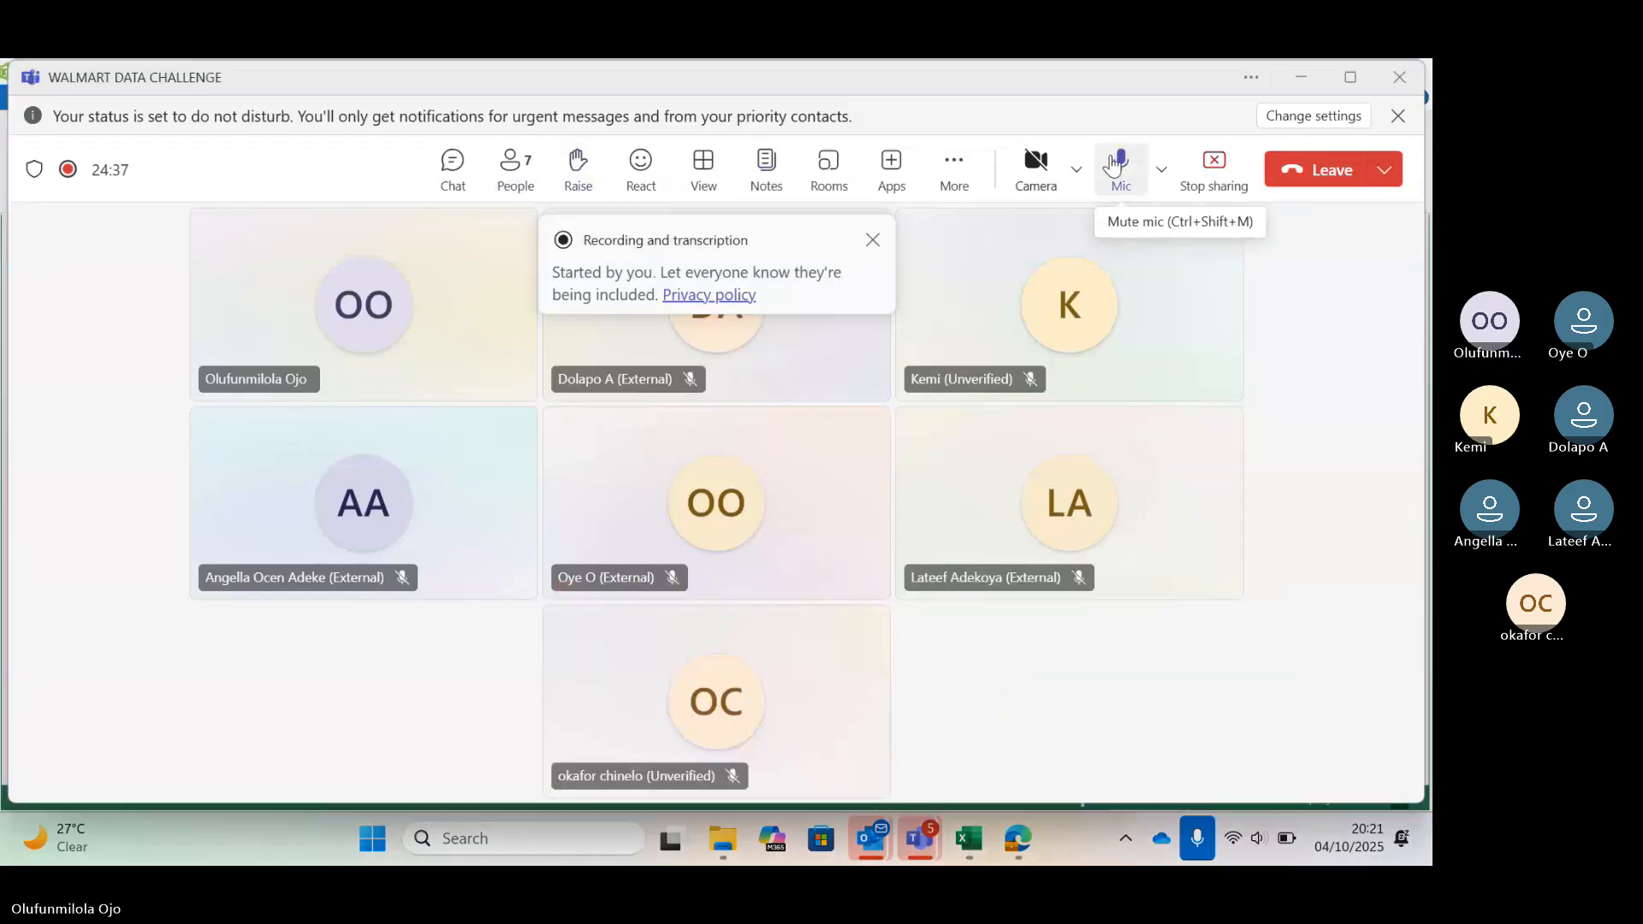
left_click(1112, 164)
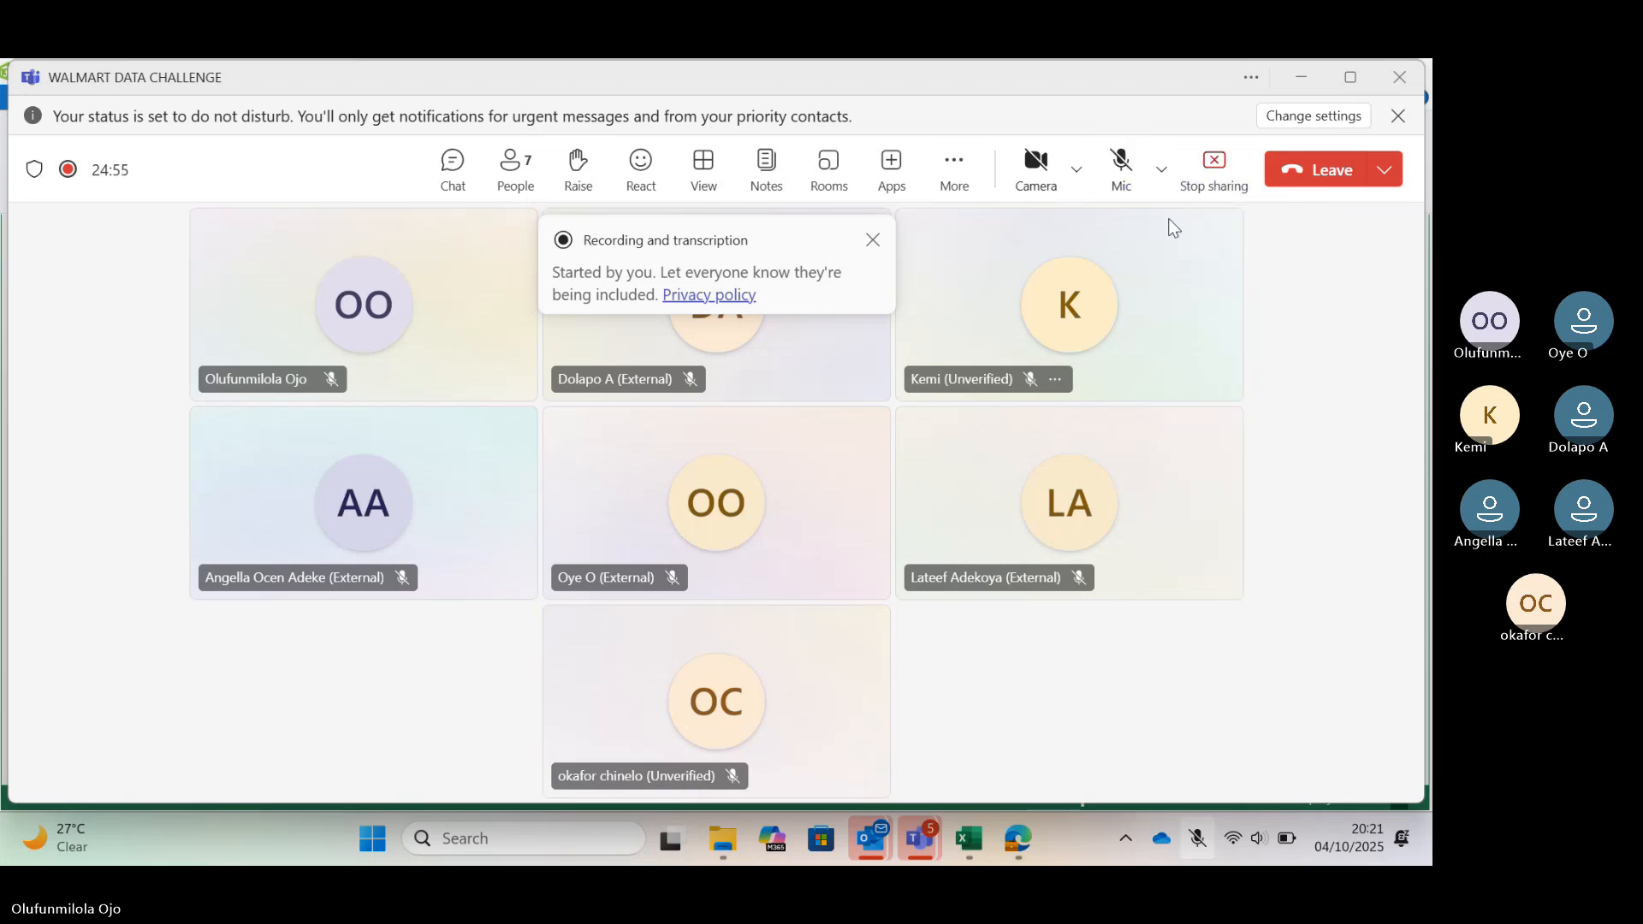
left_click(957, 177)
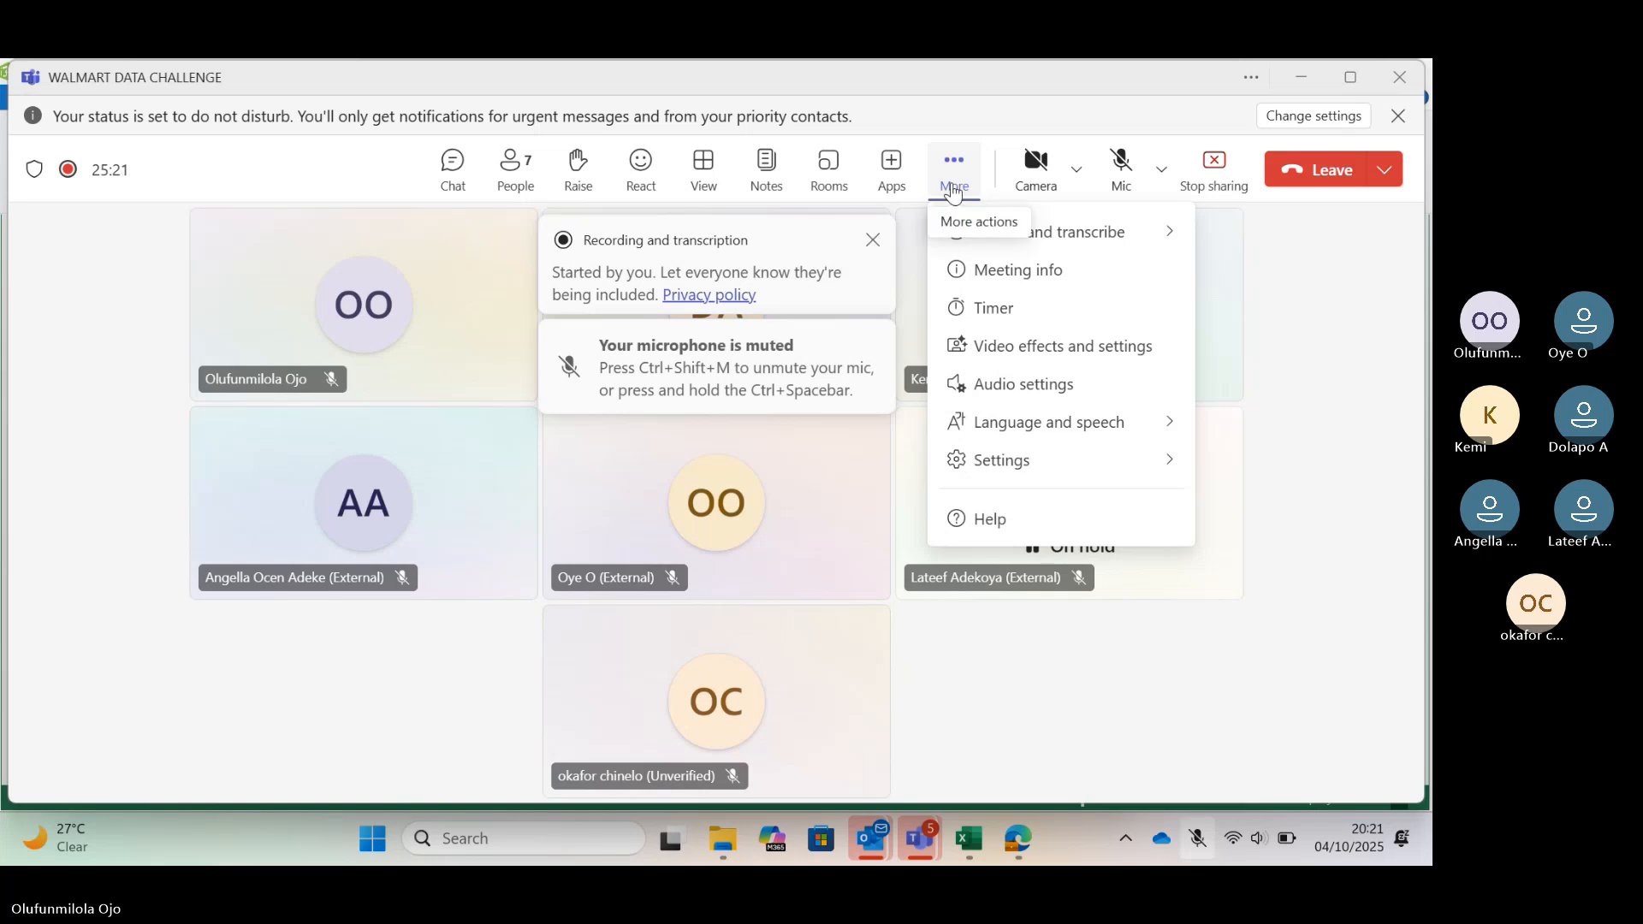
left_click(338, 383)
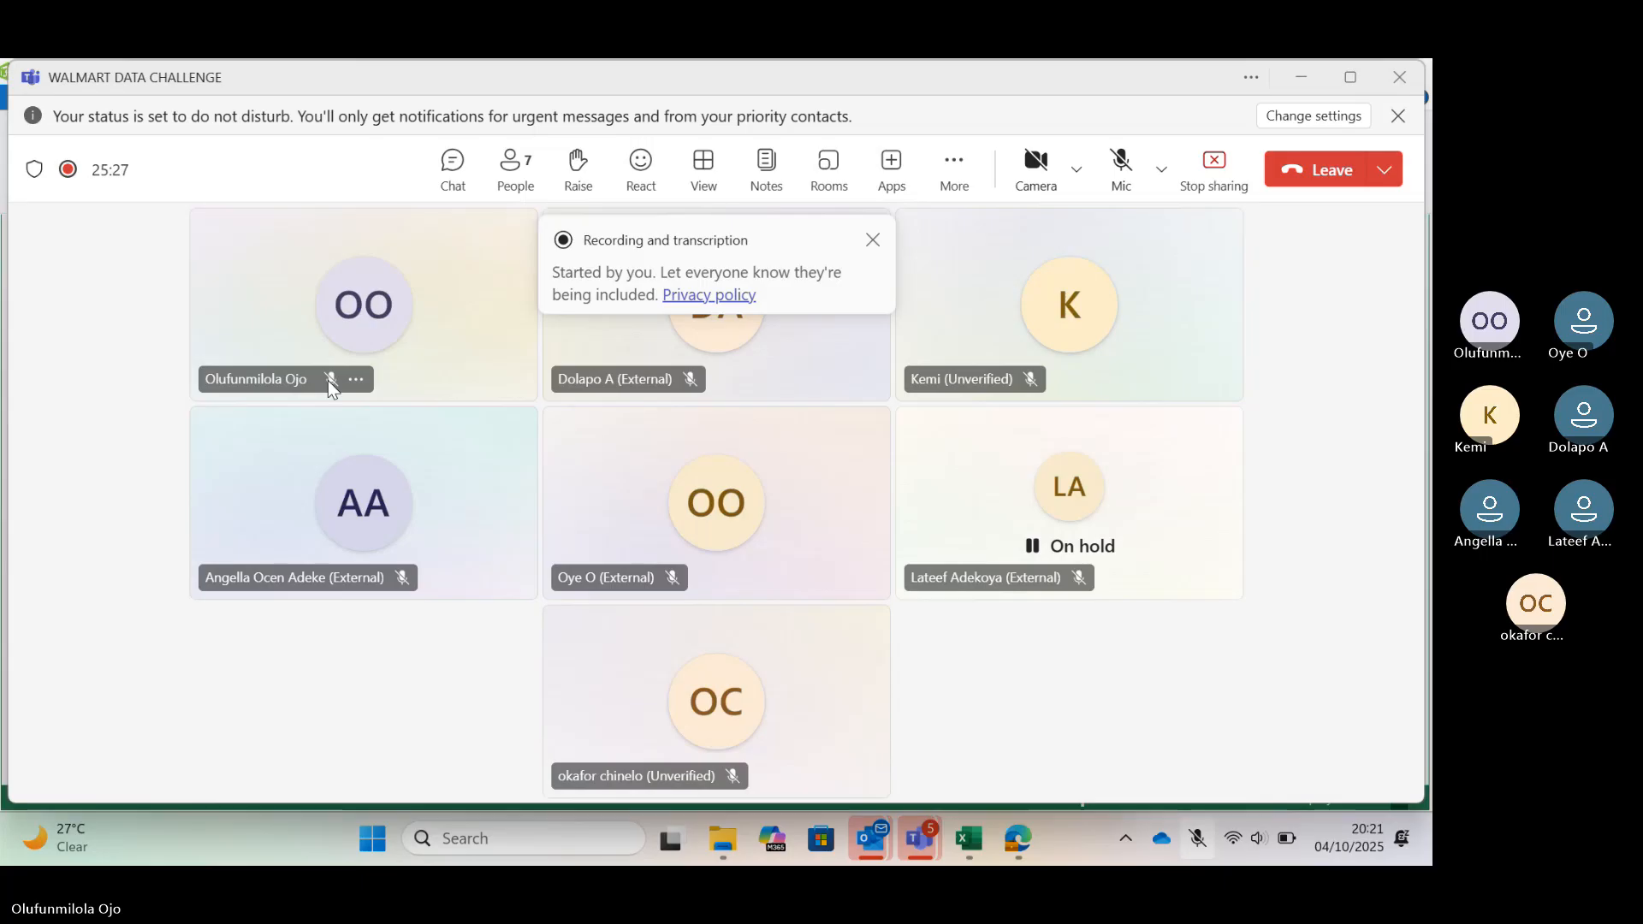
left_click(1113, 177)
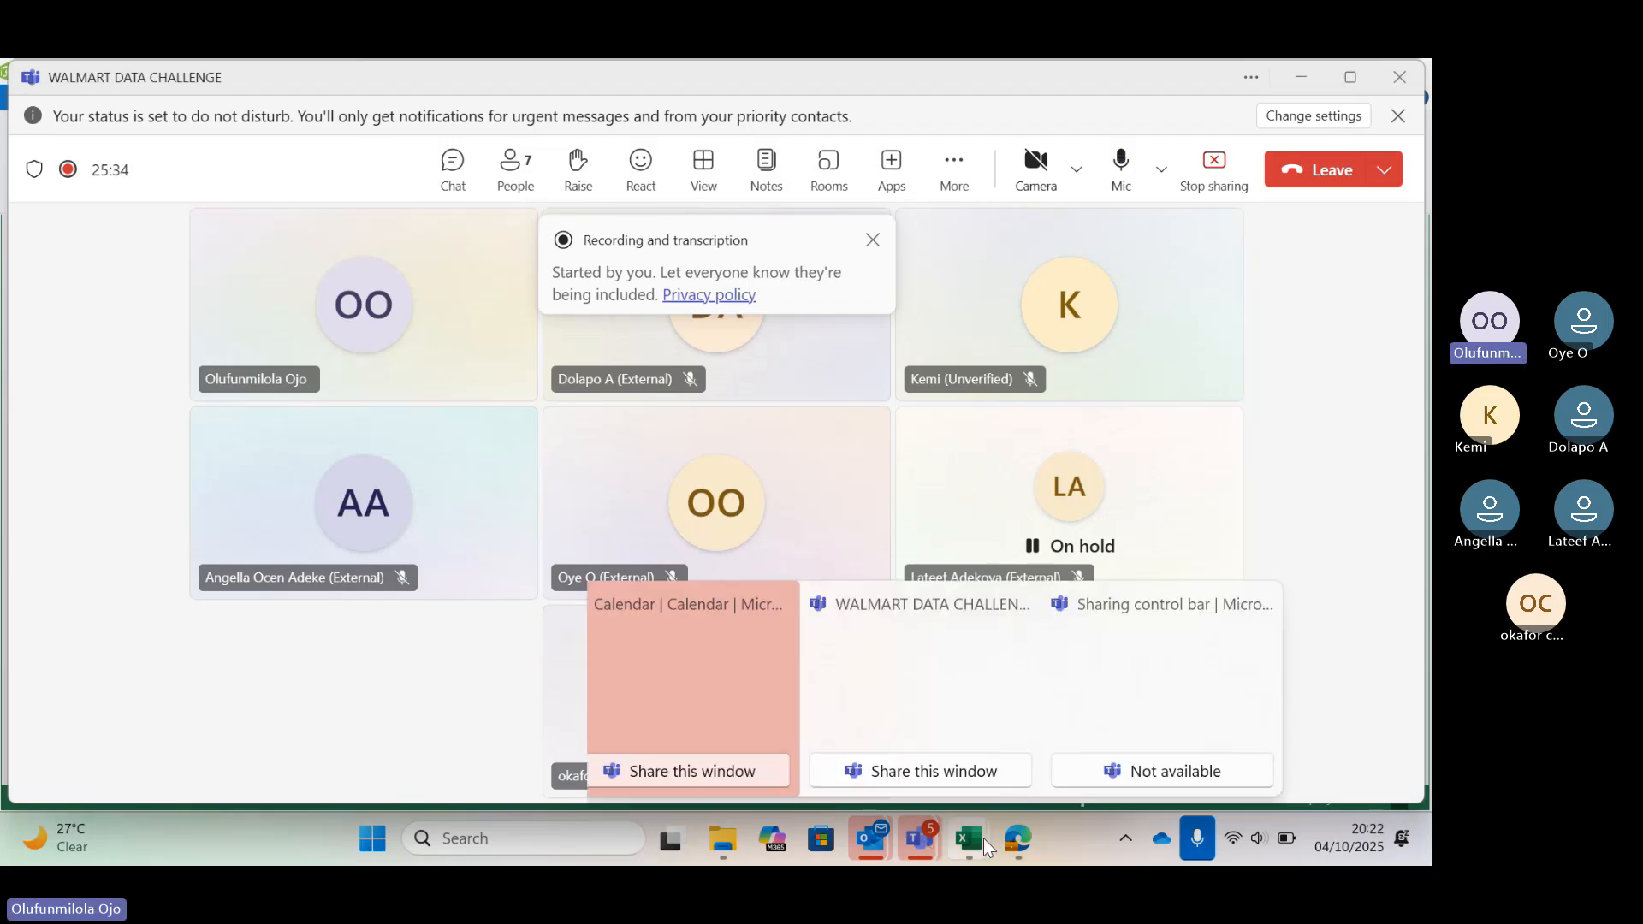
Return to the Power Pivot window, switch to data view and compare the Sale and Product tables
mouse_move(983, 838)
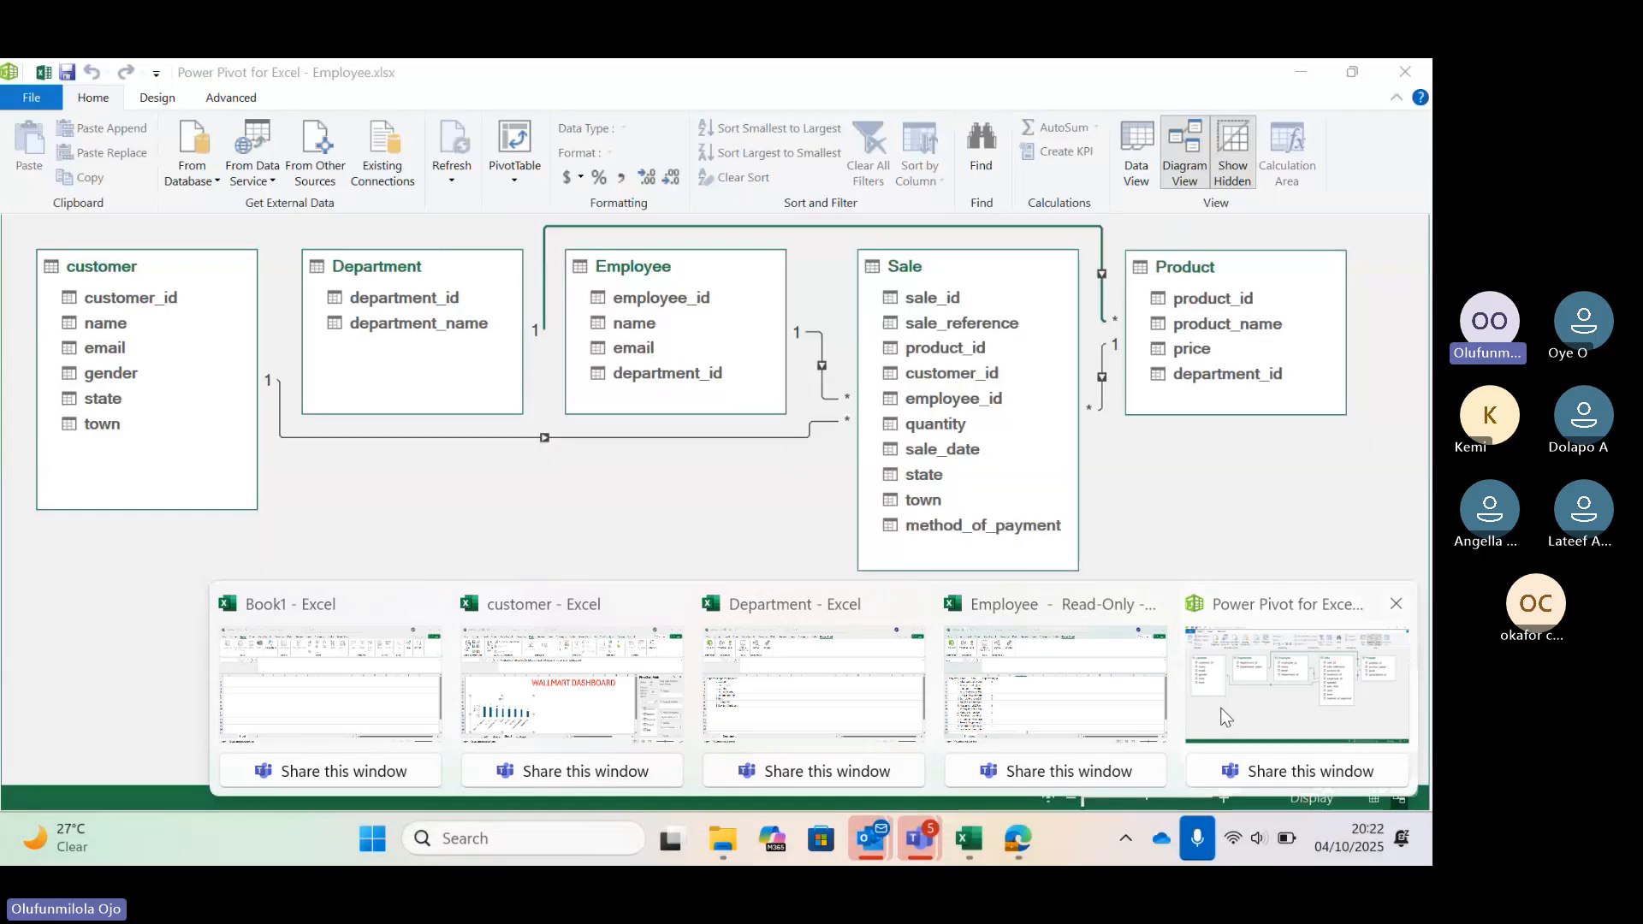
left_click(1221, 716)
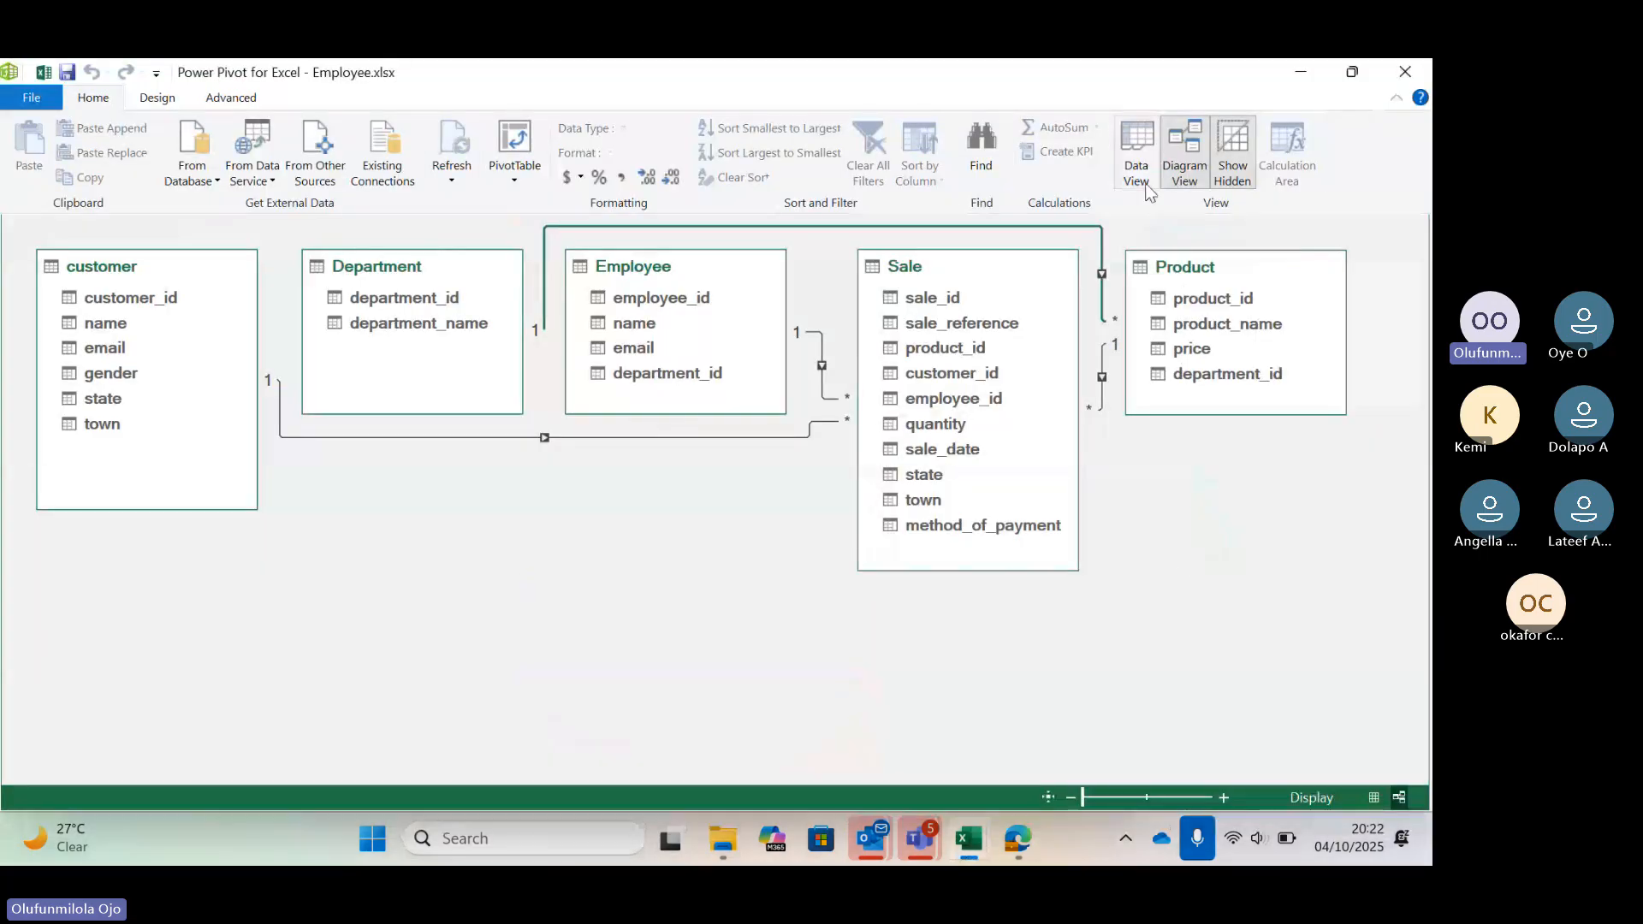
left_click(1135, 171)
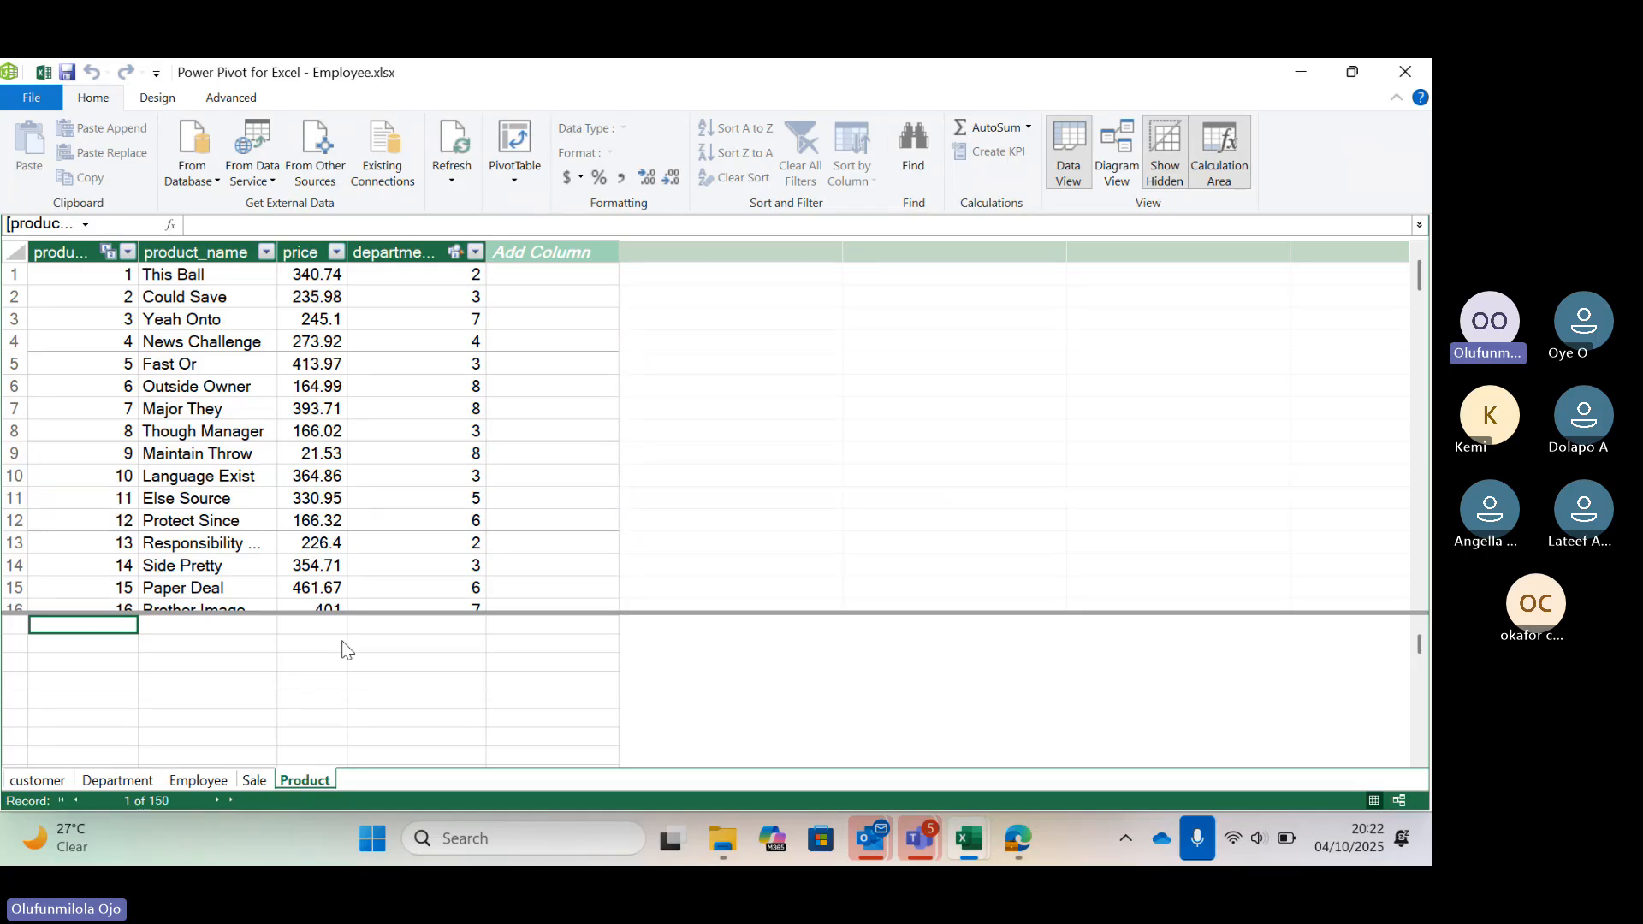
left_click(250, 784)
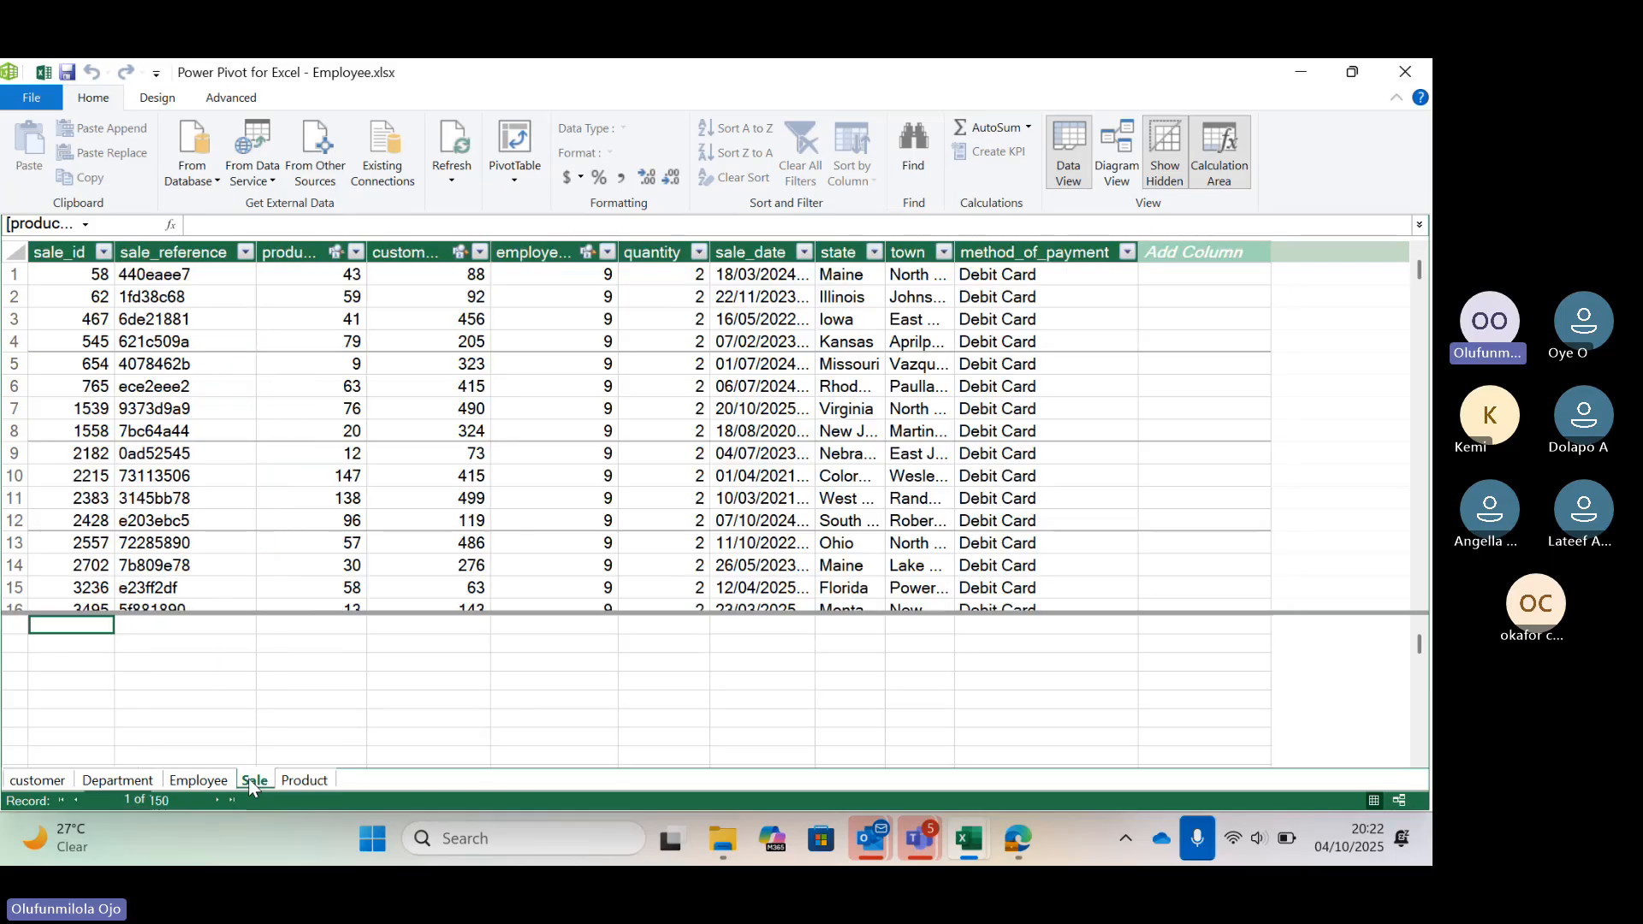
left_click(297, 783)
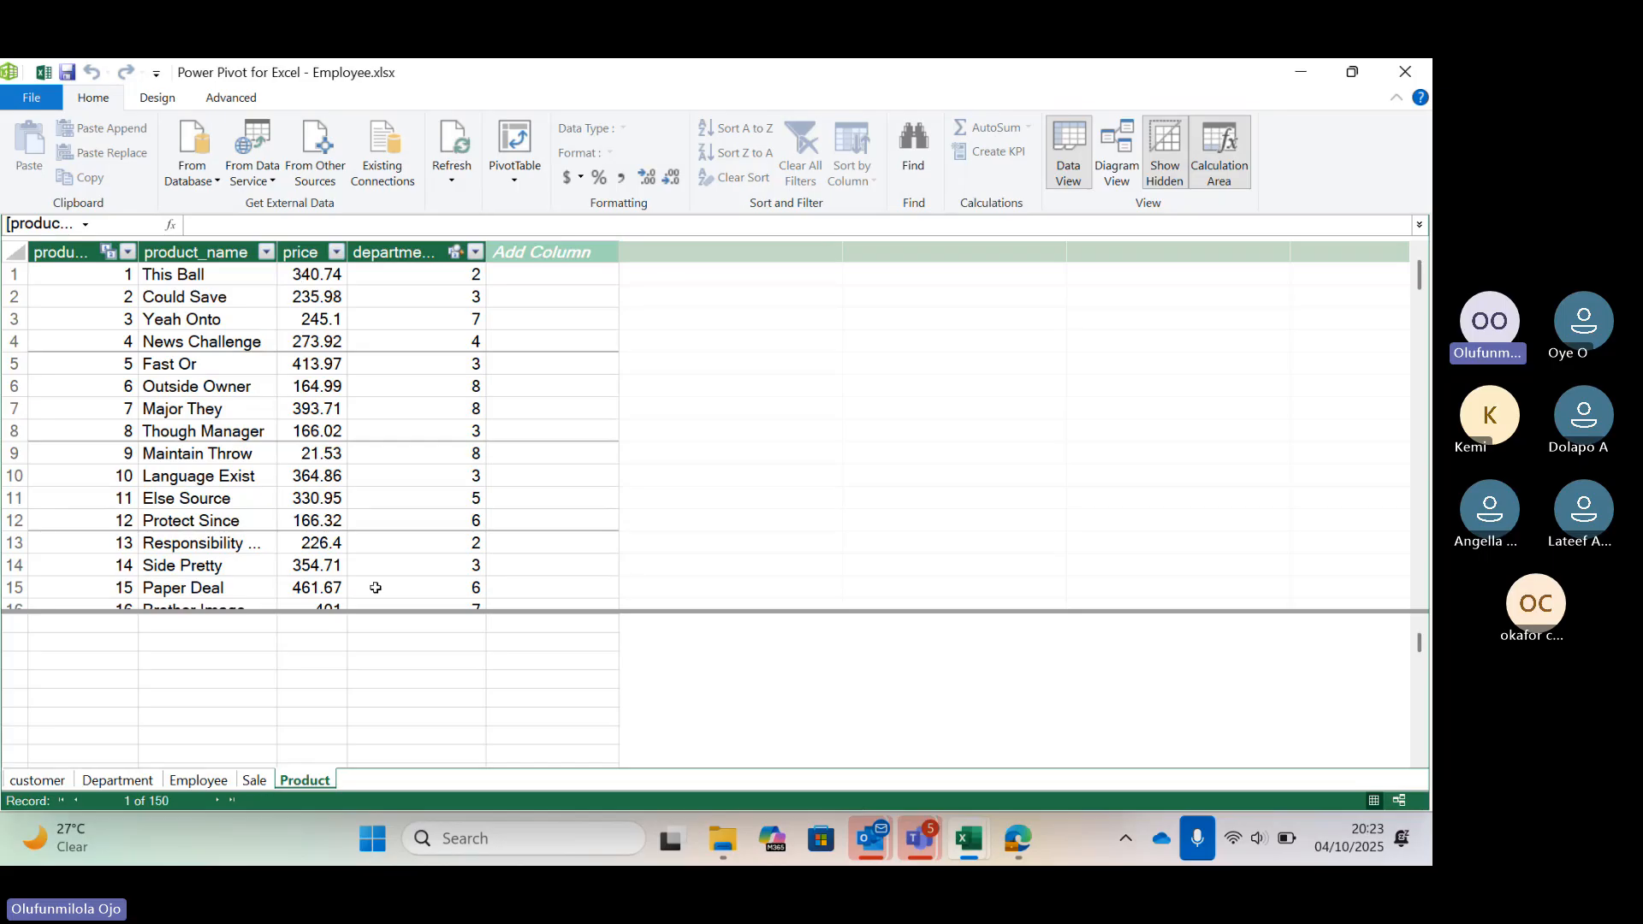
left_click(256, 785)
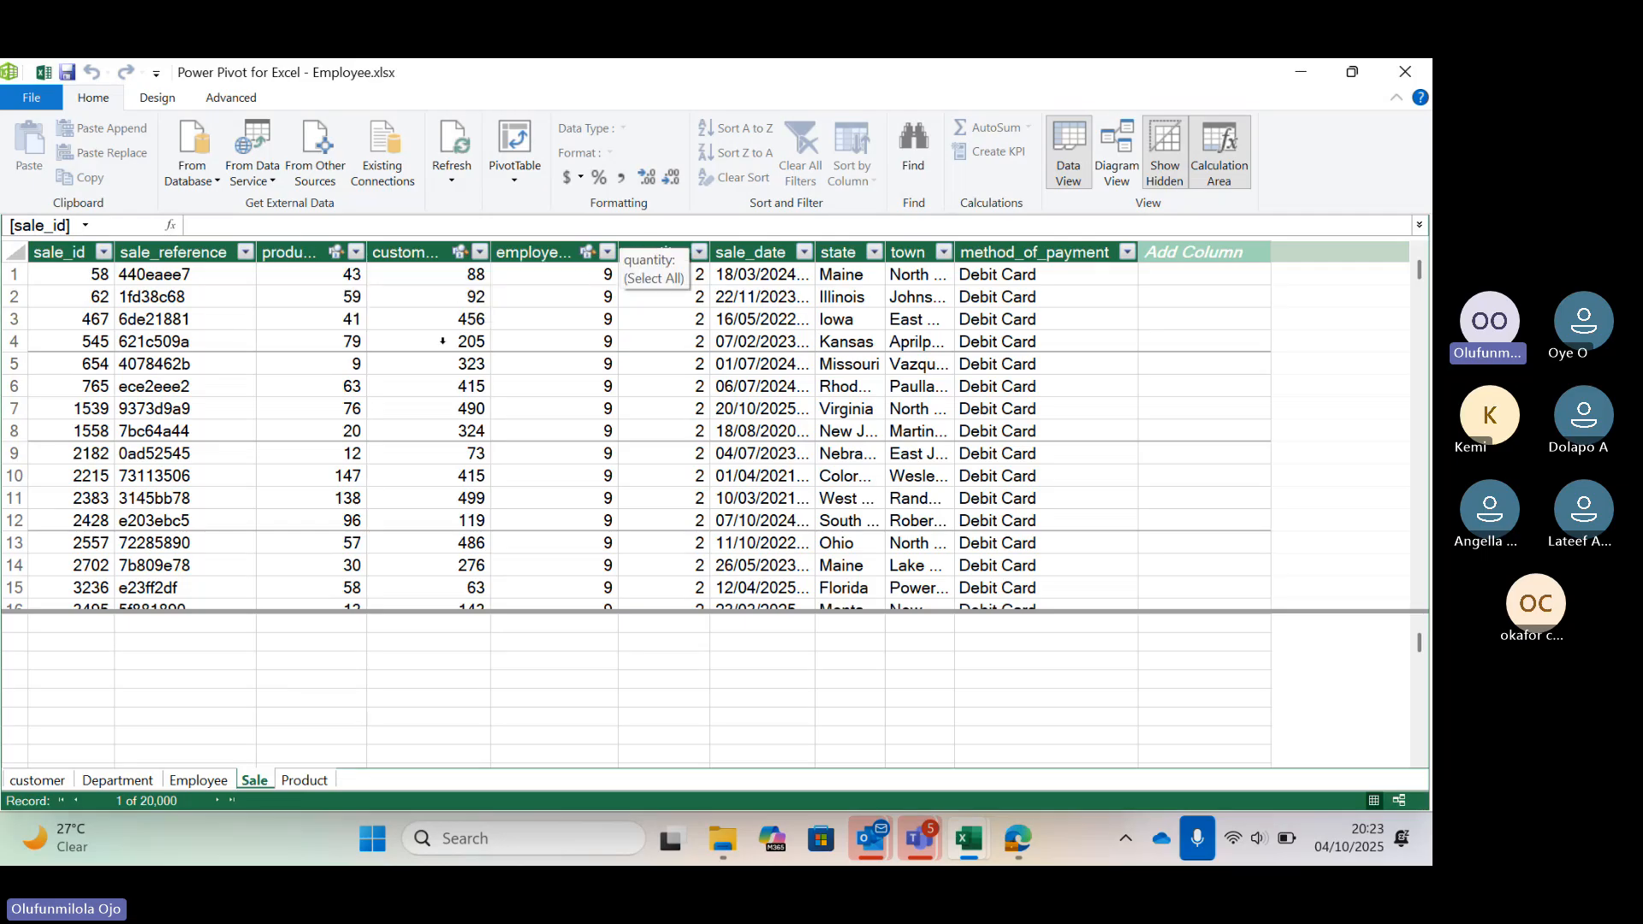
left_click(305, 779)
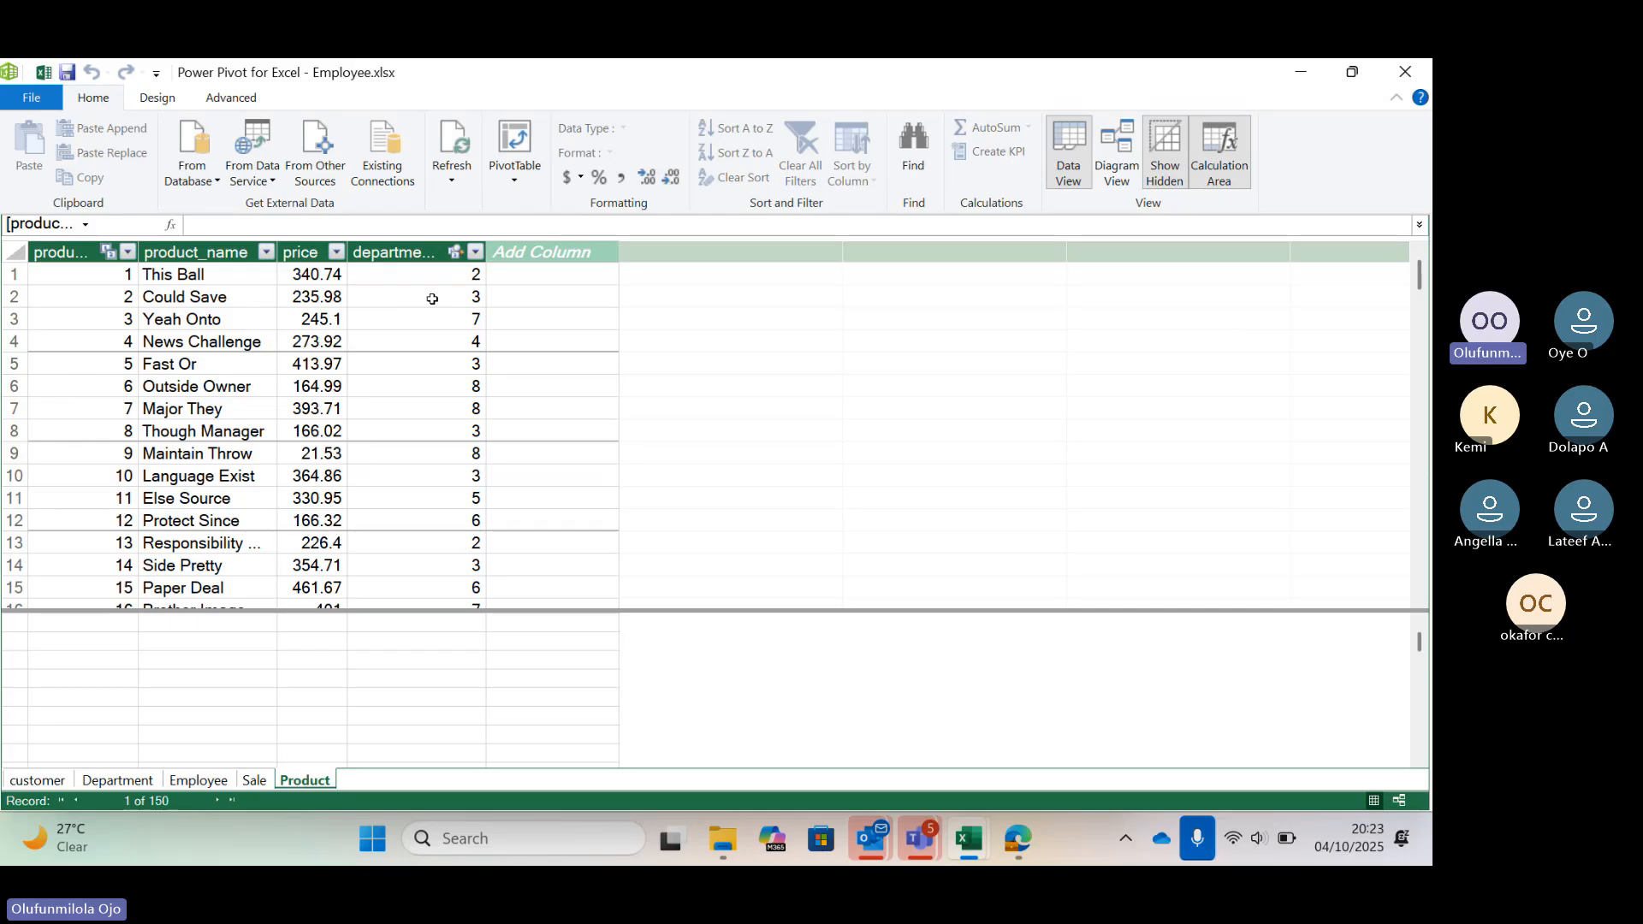
left_click(254, 780)
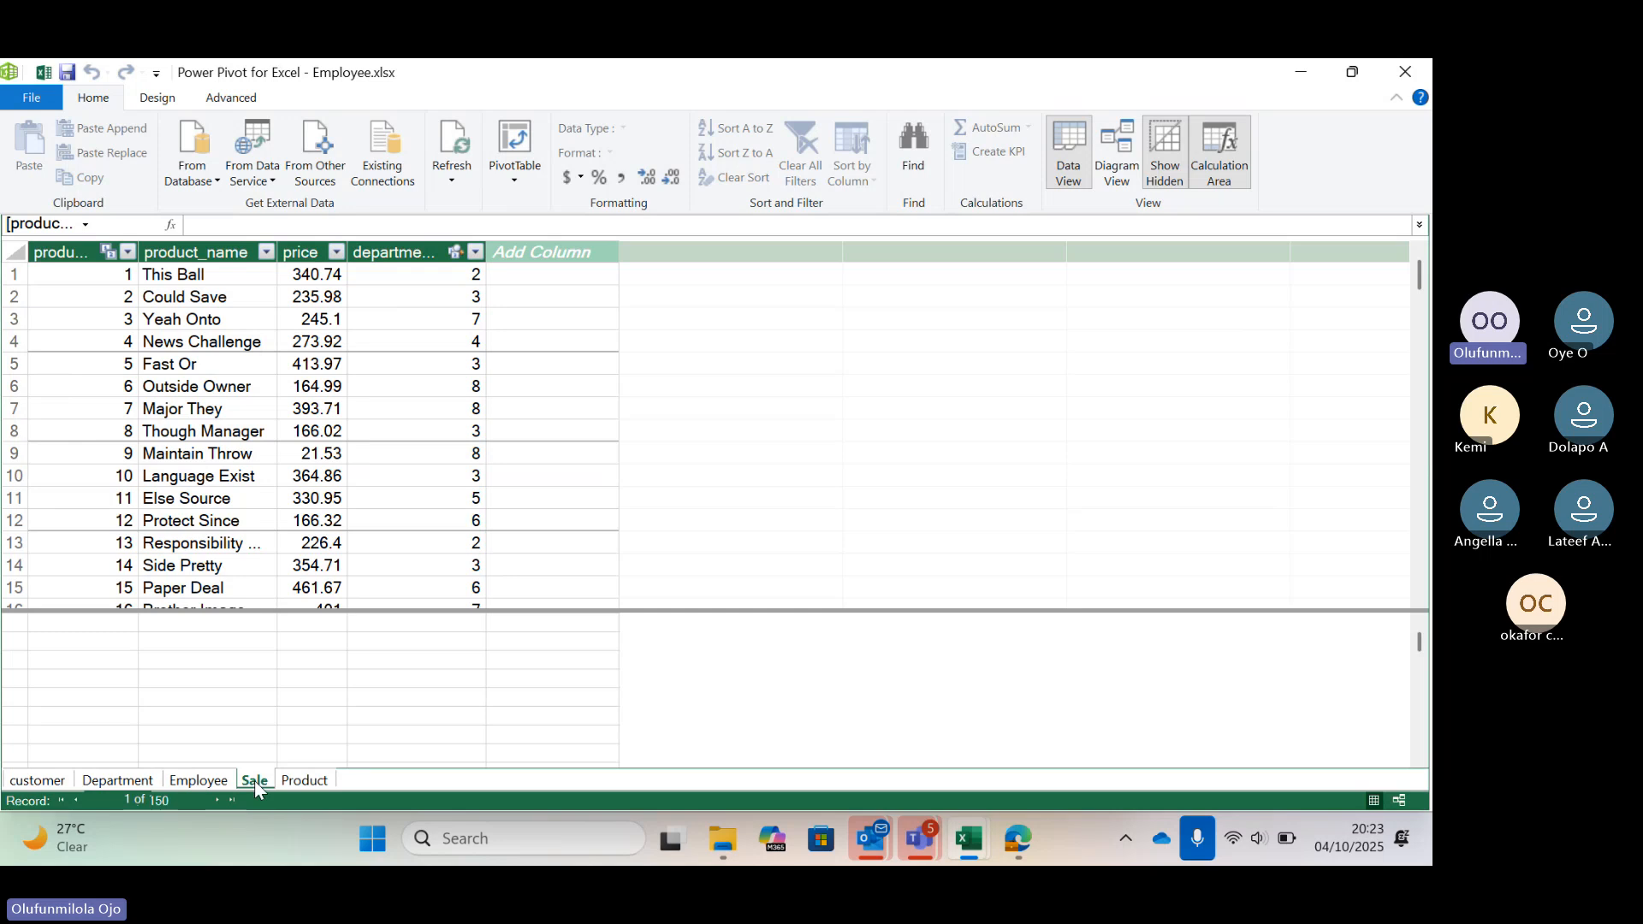
Add a new column to the Sale table and name it Quantity * Price
double_click(1162, 255)
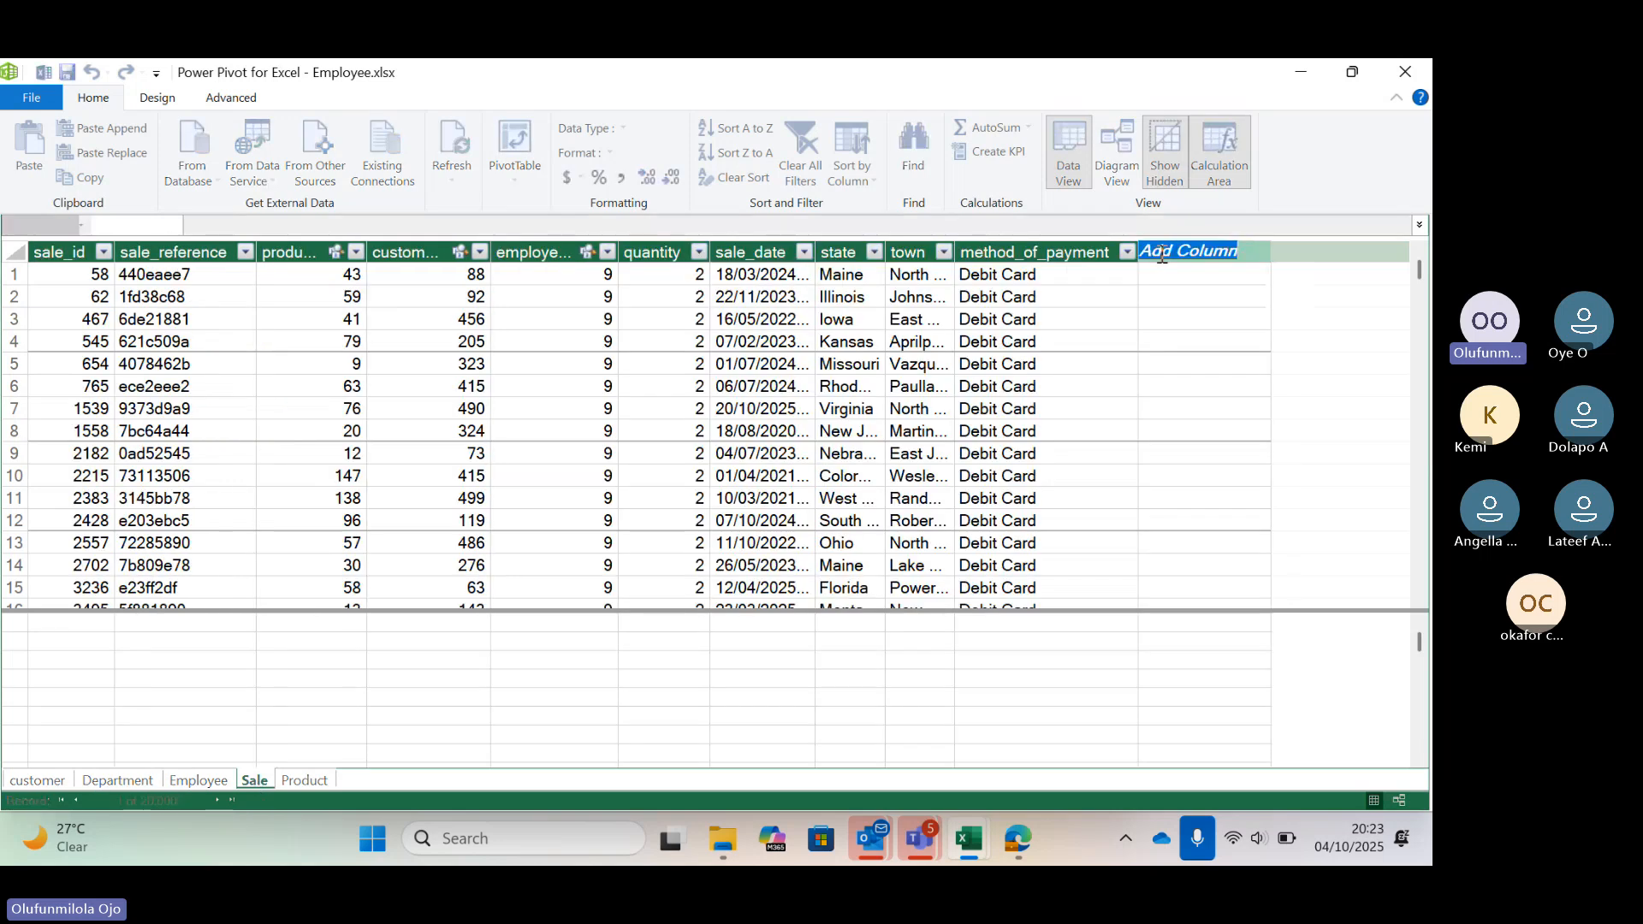
type("Qua")
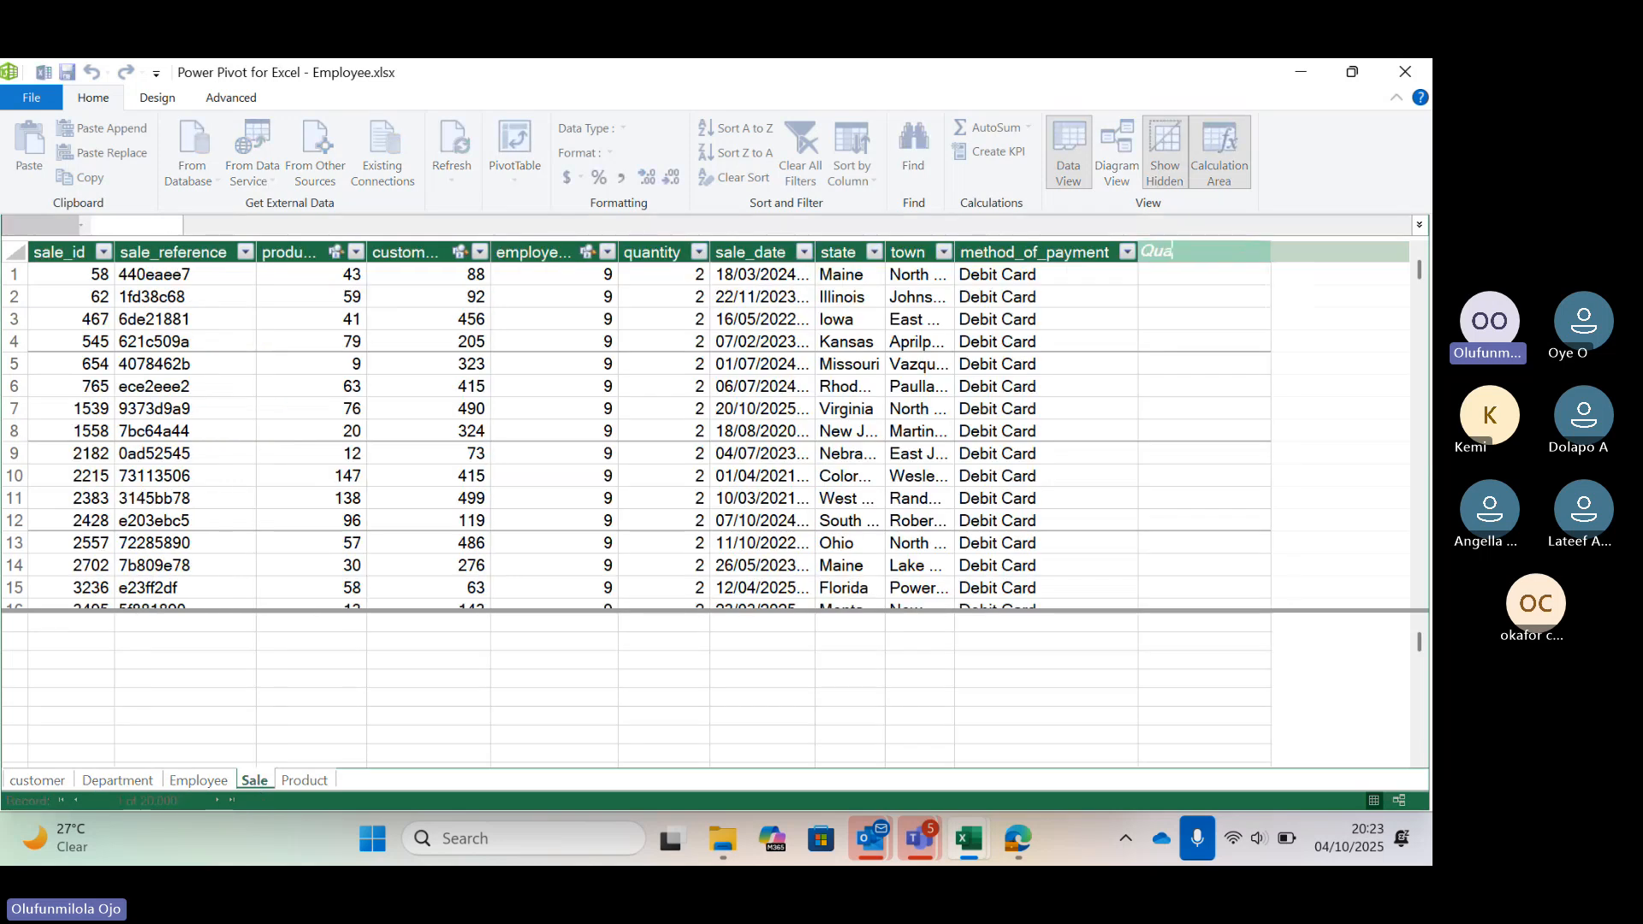
type("ntity * Price")
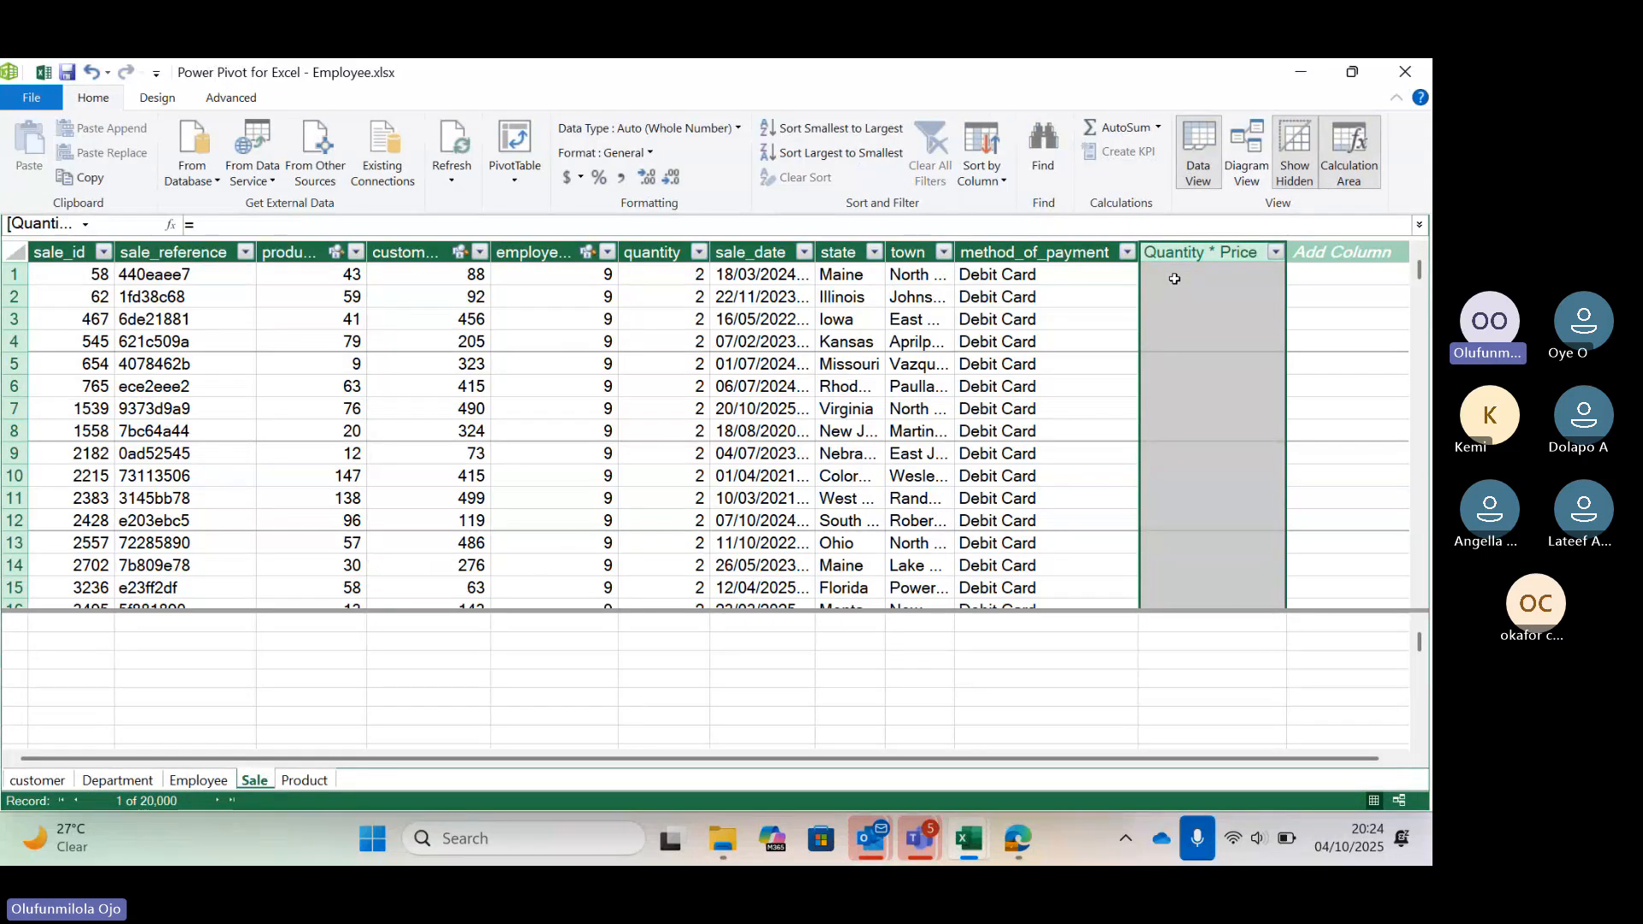
left_click(1174, 279)
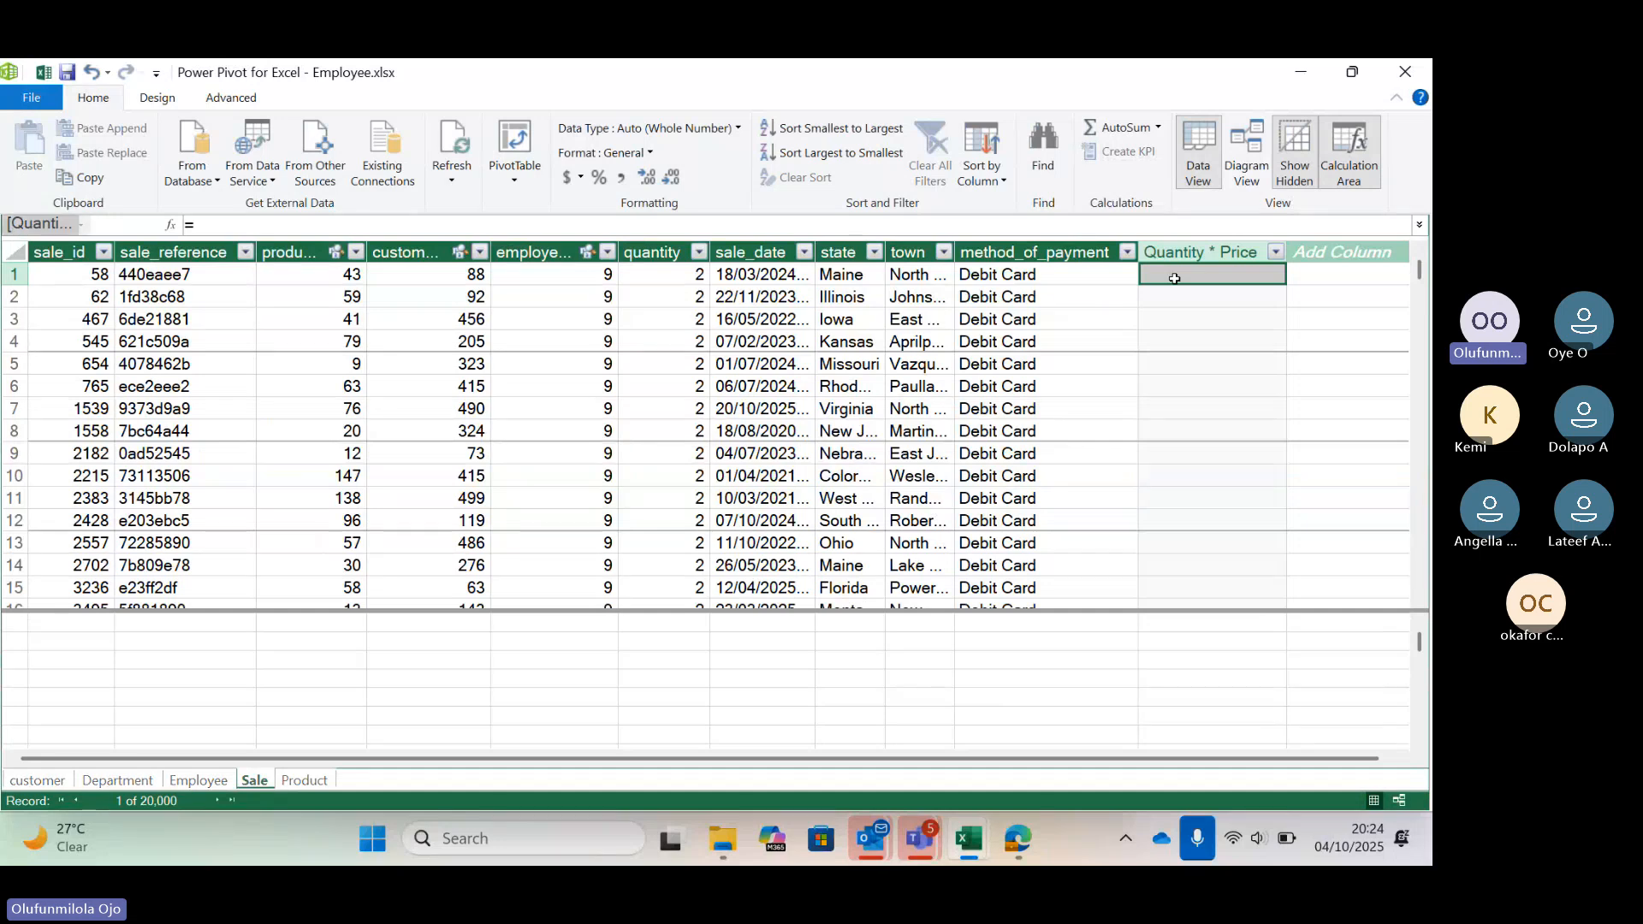
type("rela")
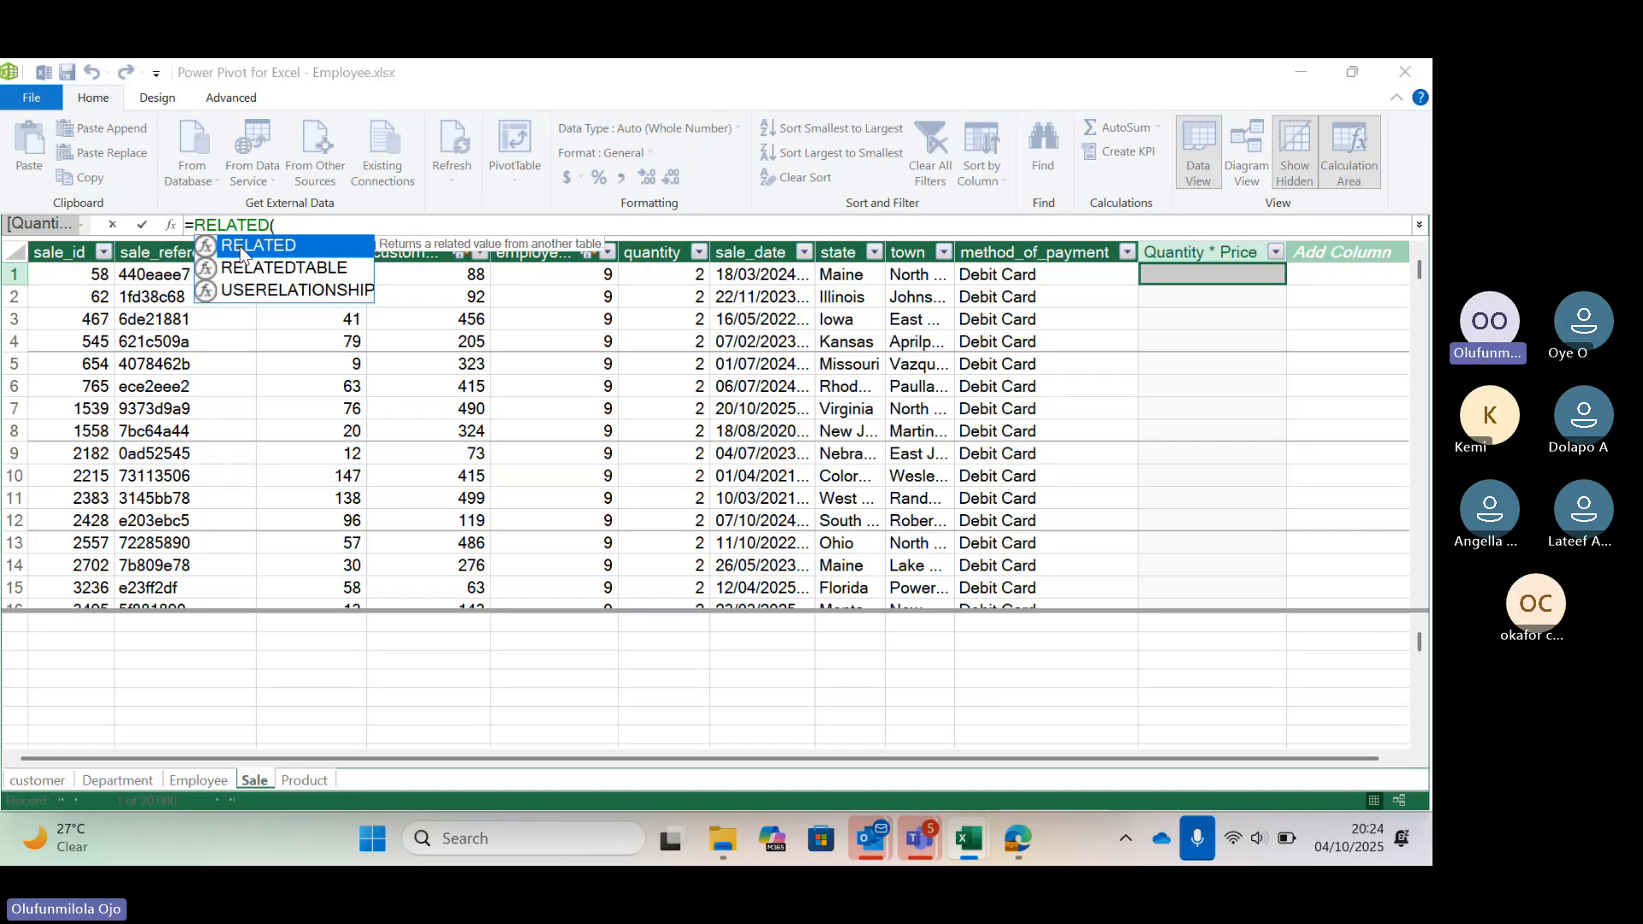
double_click(241, 253)
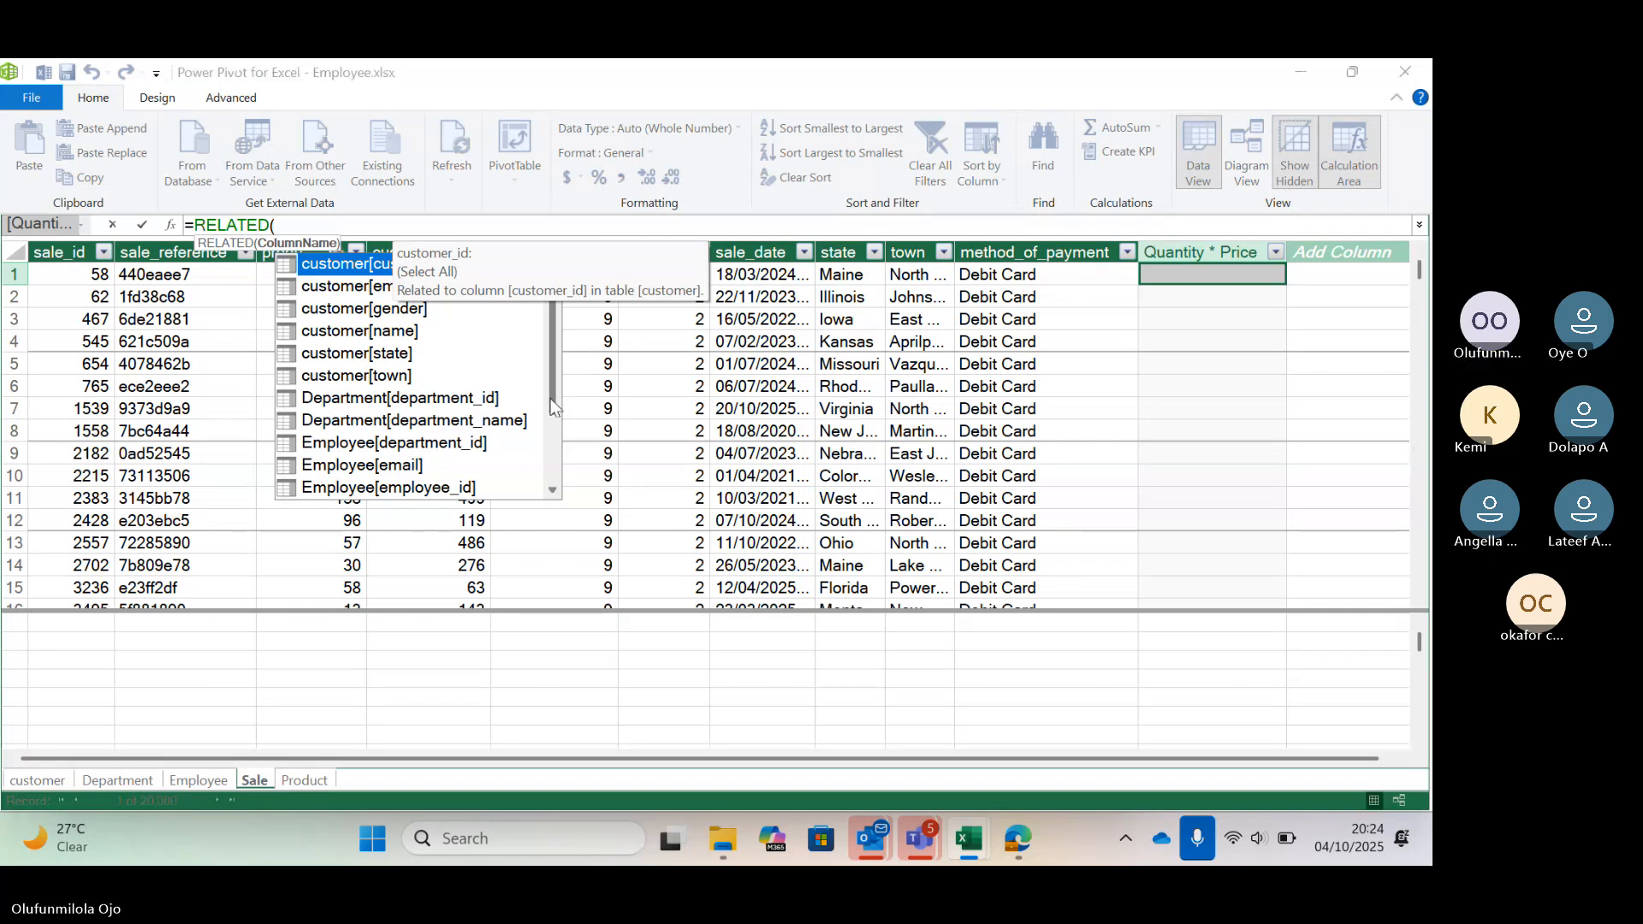
left_click_drag(550, 399, 550, 413)
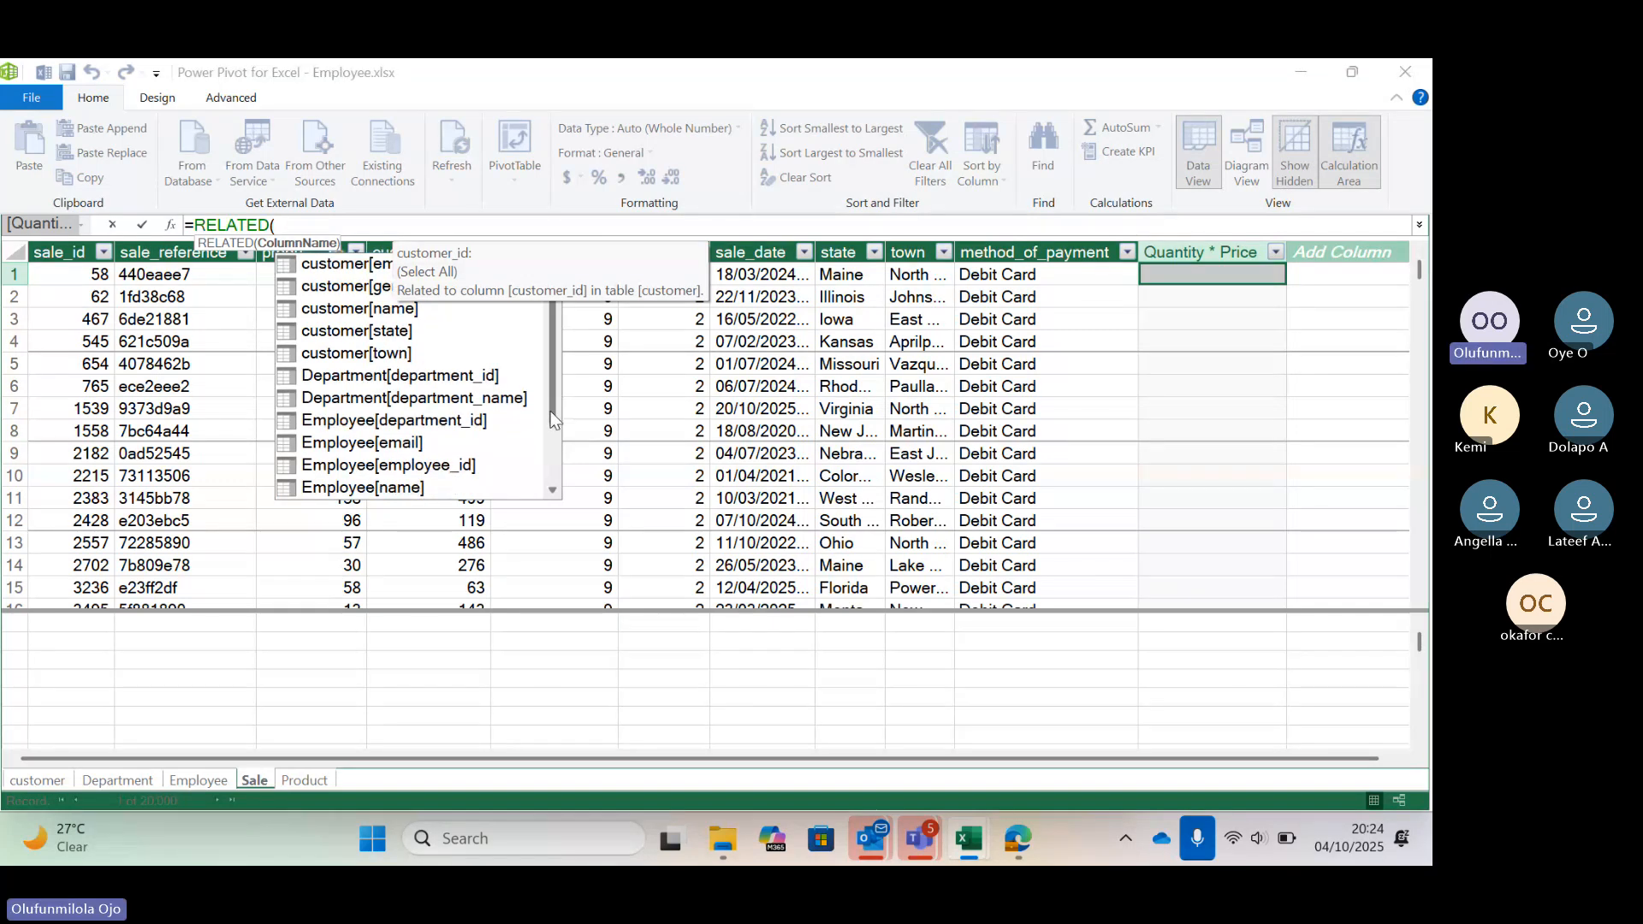
scroll(378, 449, "down", 2)
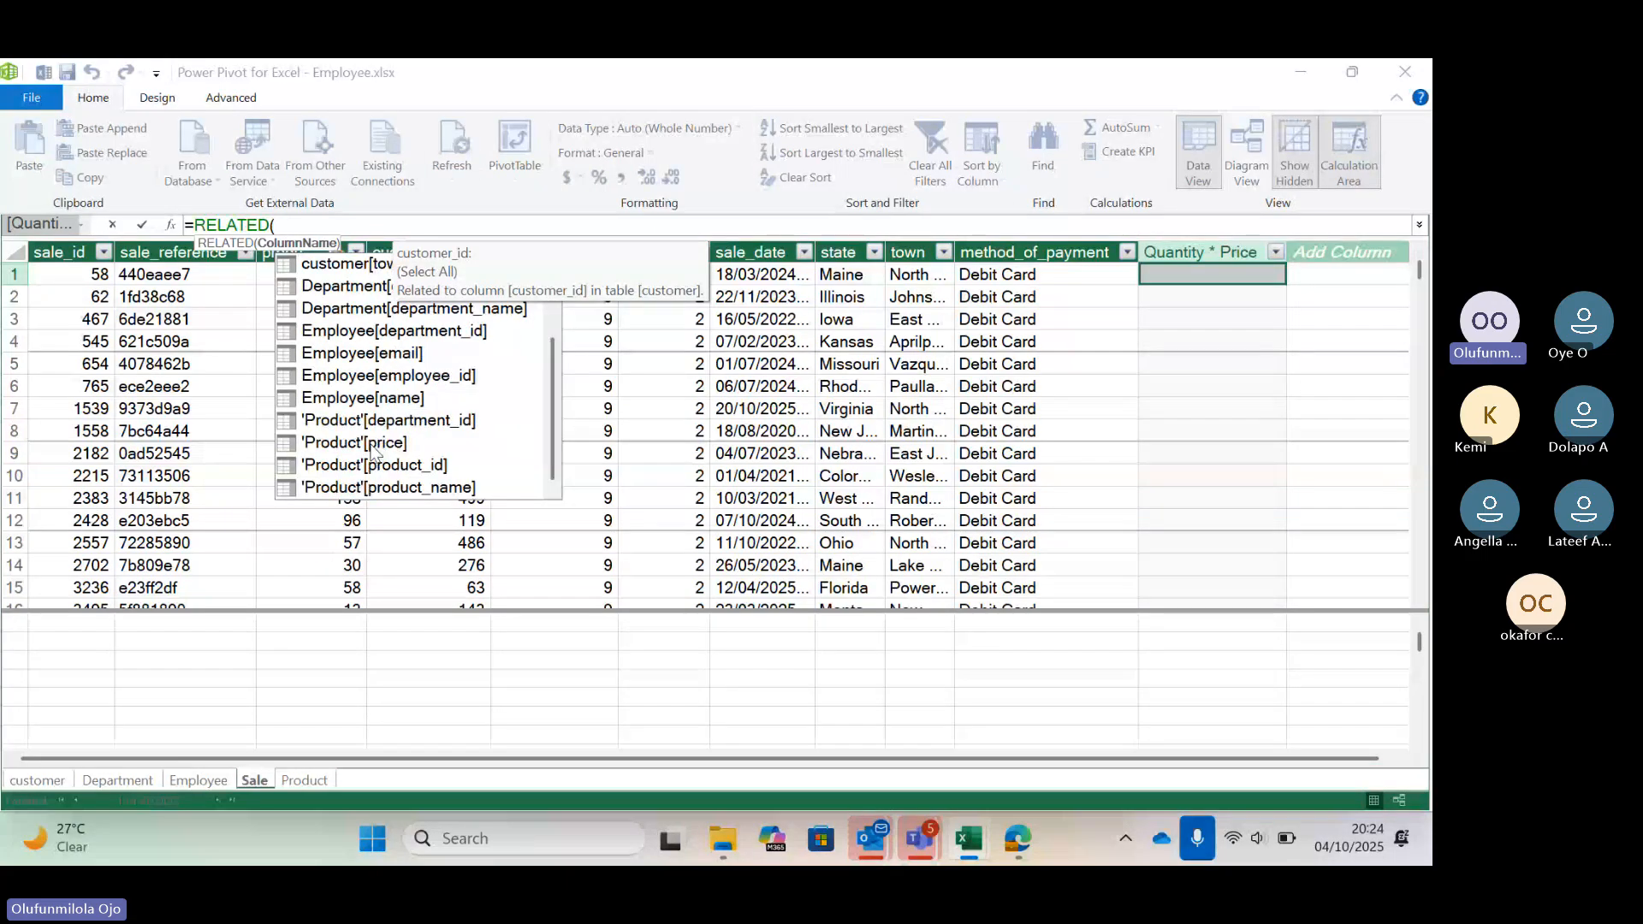
double_click(374, 451)
key("BackSpace")
key("BackSpace")
key("BackSpace")
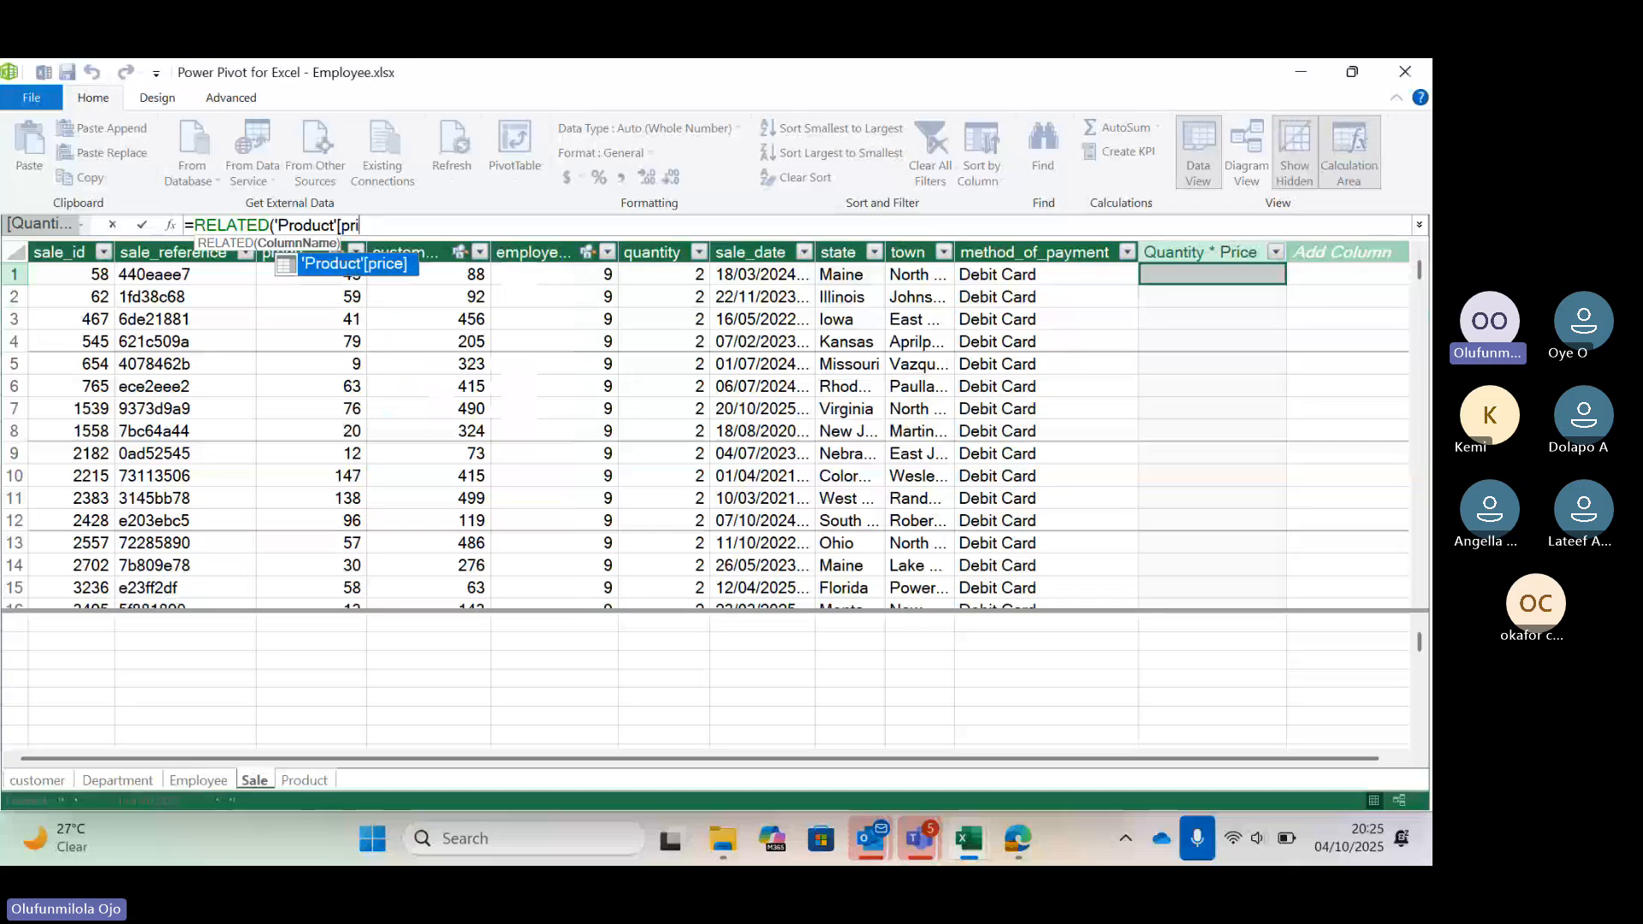
key("BackSpace")
key("BackSpace")
key("BackSpace")
key("BackSpace")
key("BackSpace")
key("BackSpace")
key("BackSpace")
key("BackSpace")
key("BackSpace")
key("BackSpace")
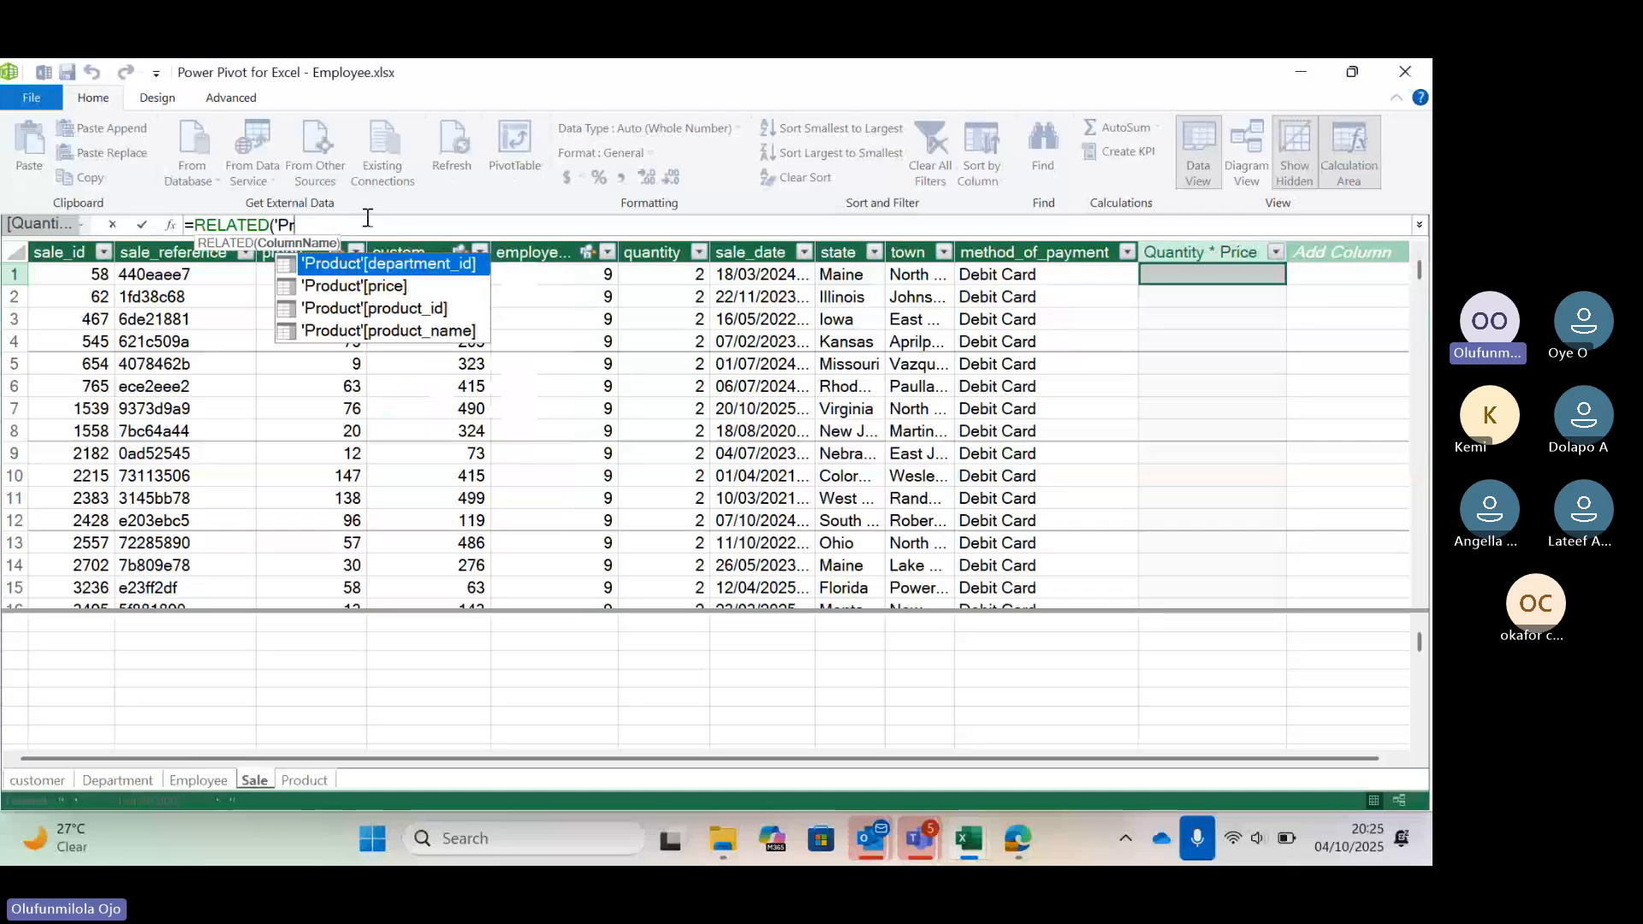
key("BackSpace")
key("BackSpace")
key("BackSpace")
key("BackSpace")
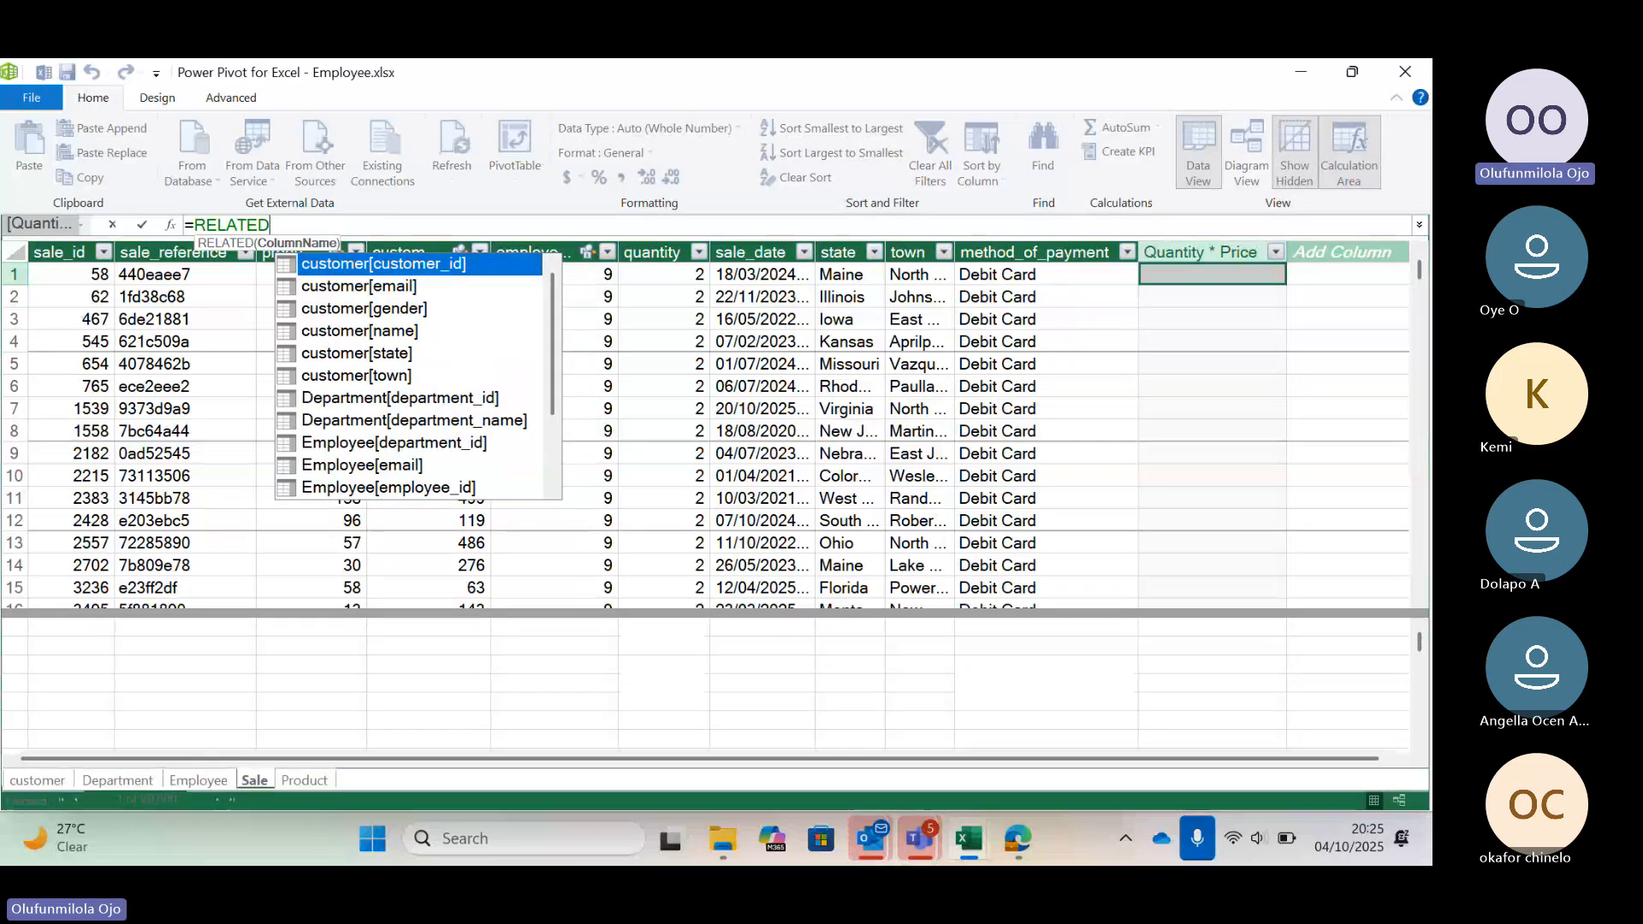
left_click(289, 226)
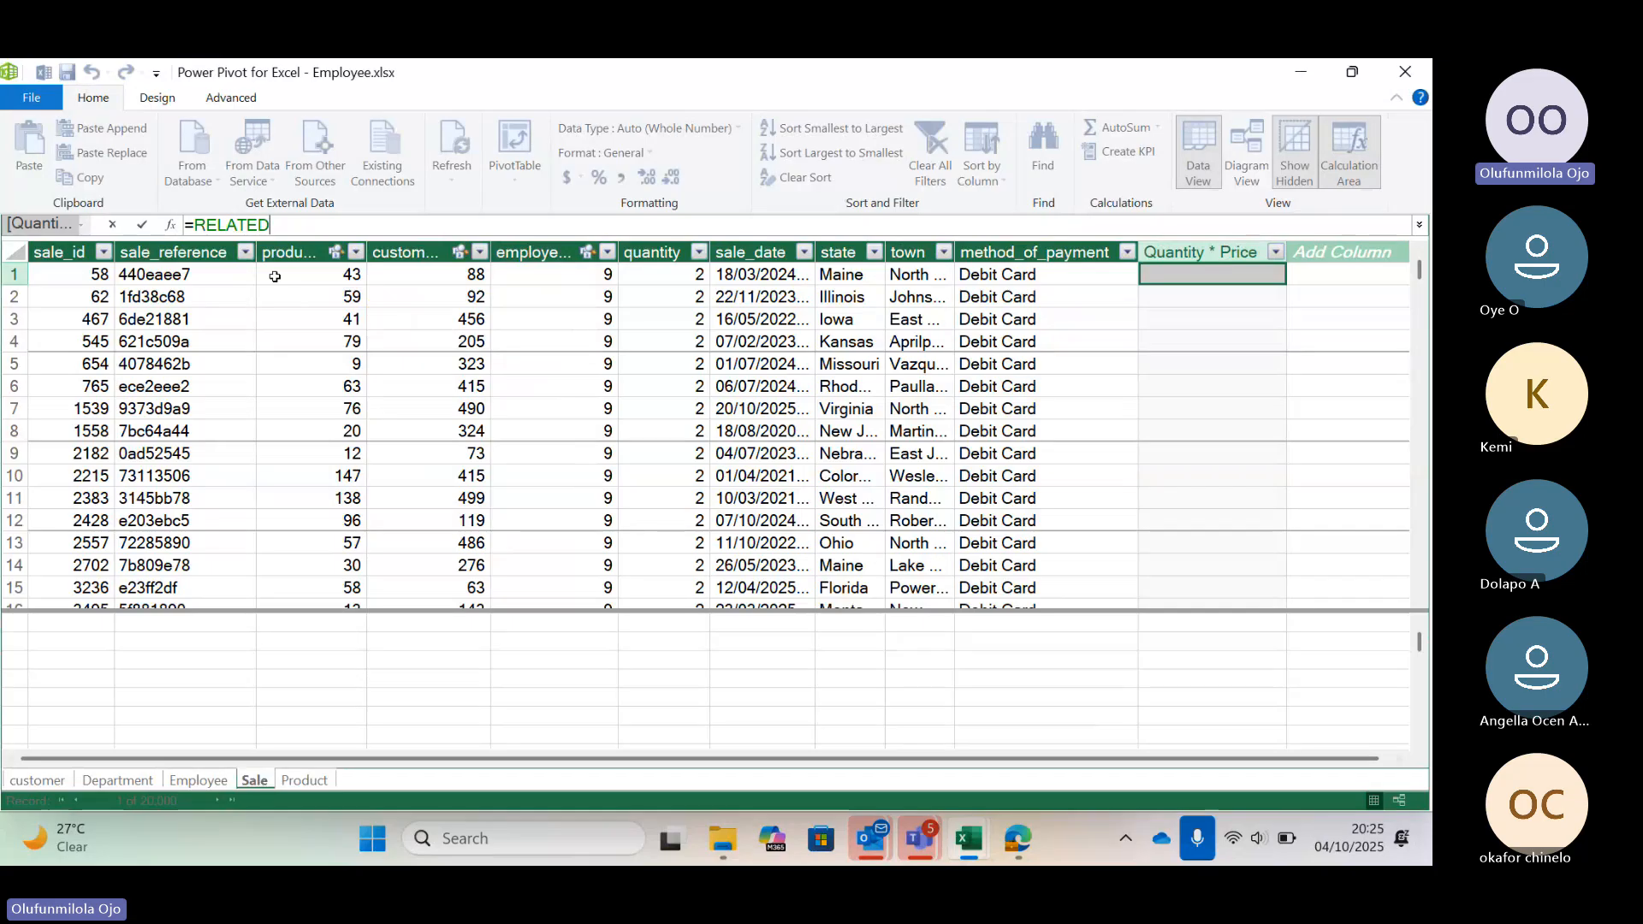
key("BackSpace")
key("BackSpace")
key("BackSpace")
key("BackSpace")
key("BackSpace")
key("BackSpace")
key("BackSpace")
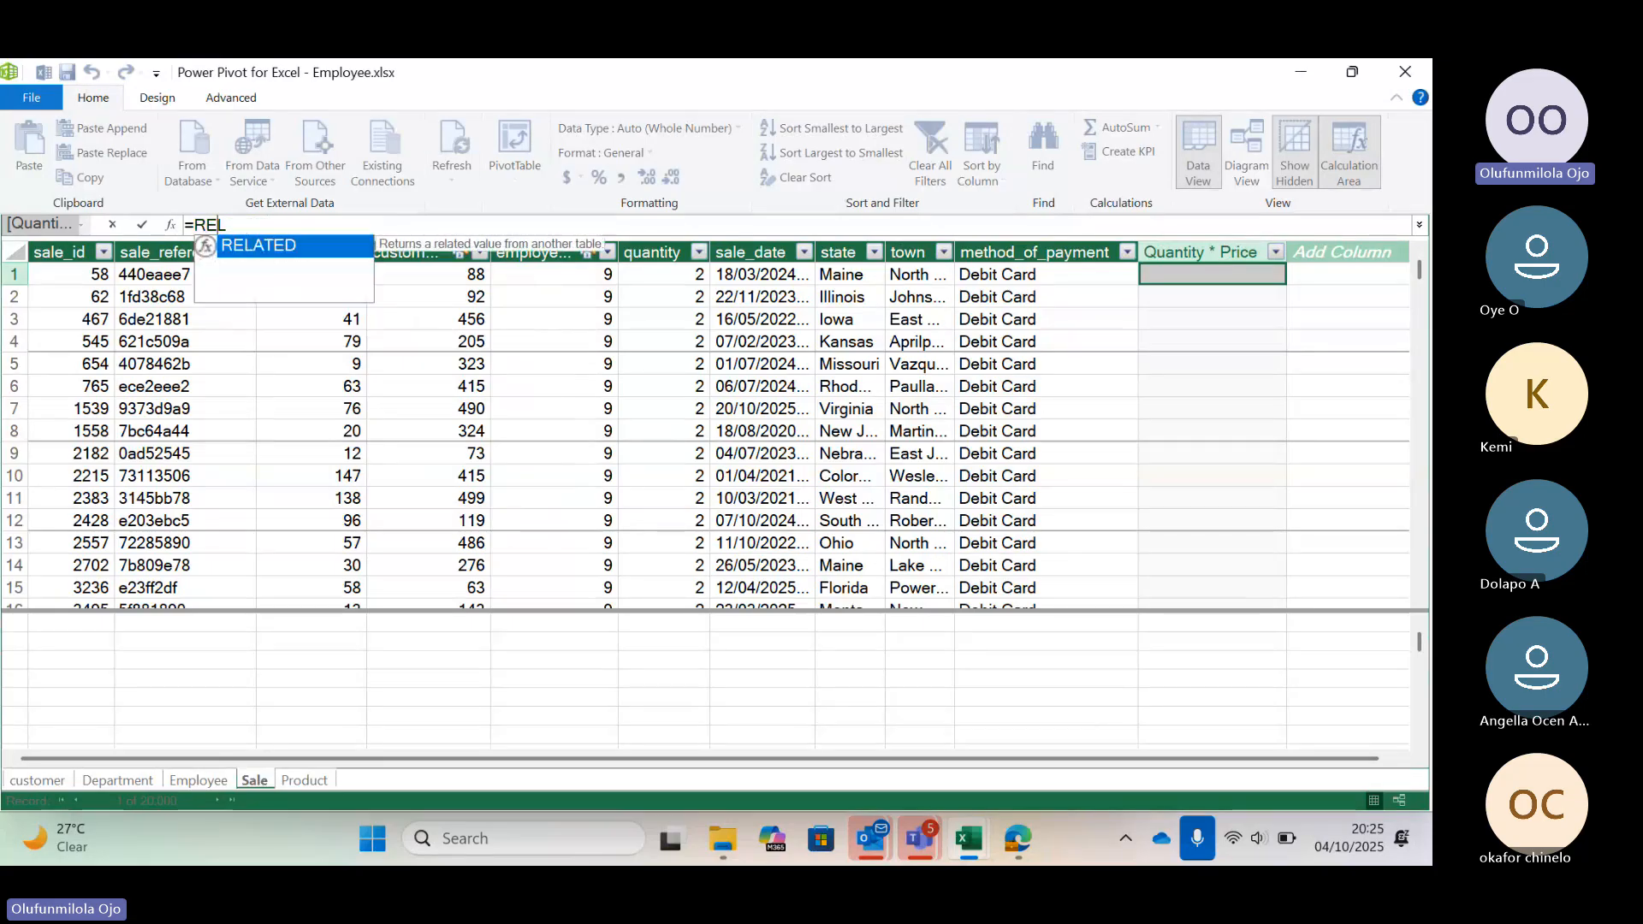
Enter the formula =RELATED('Product'[price])*Sale[quantity] for the Quantity * Price column in the Sale table
type("r")
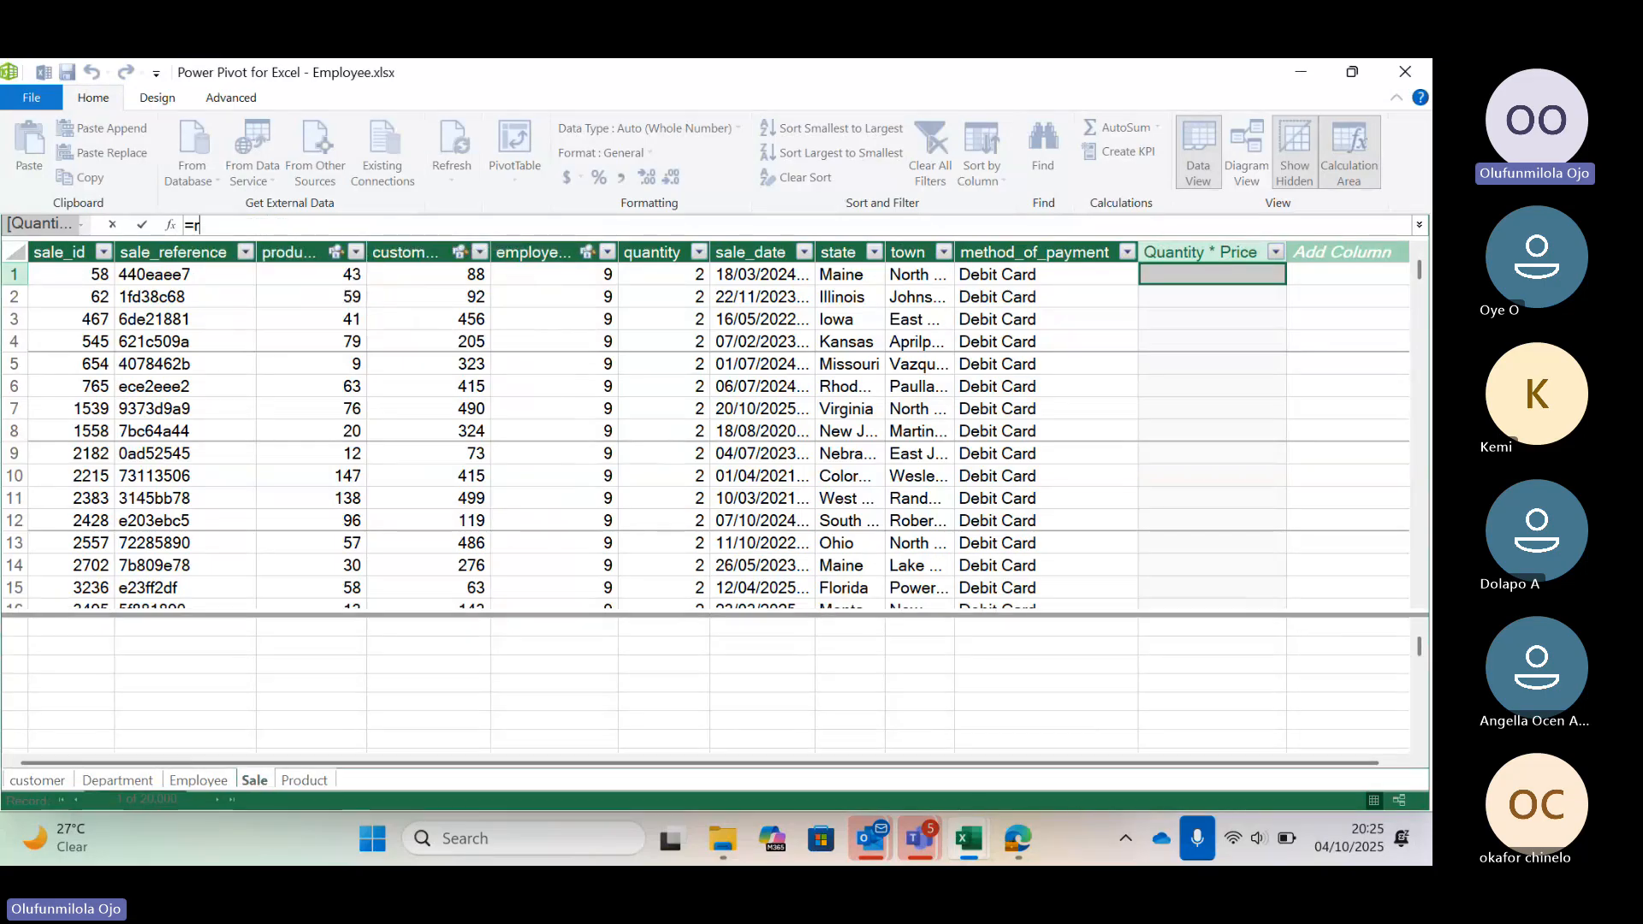
type("ela")
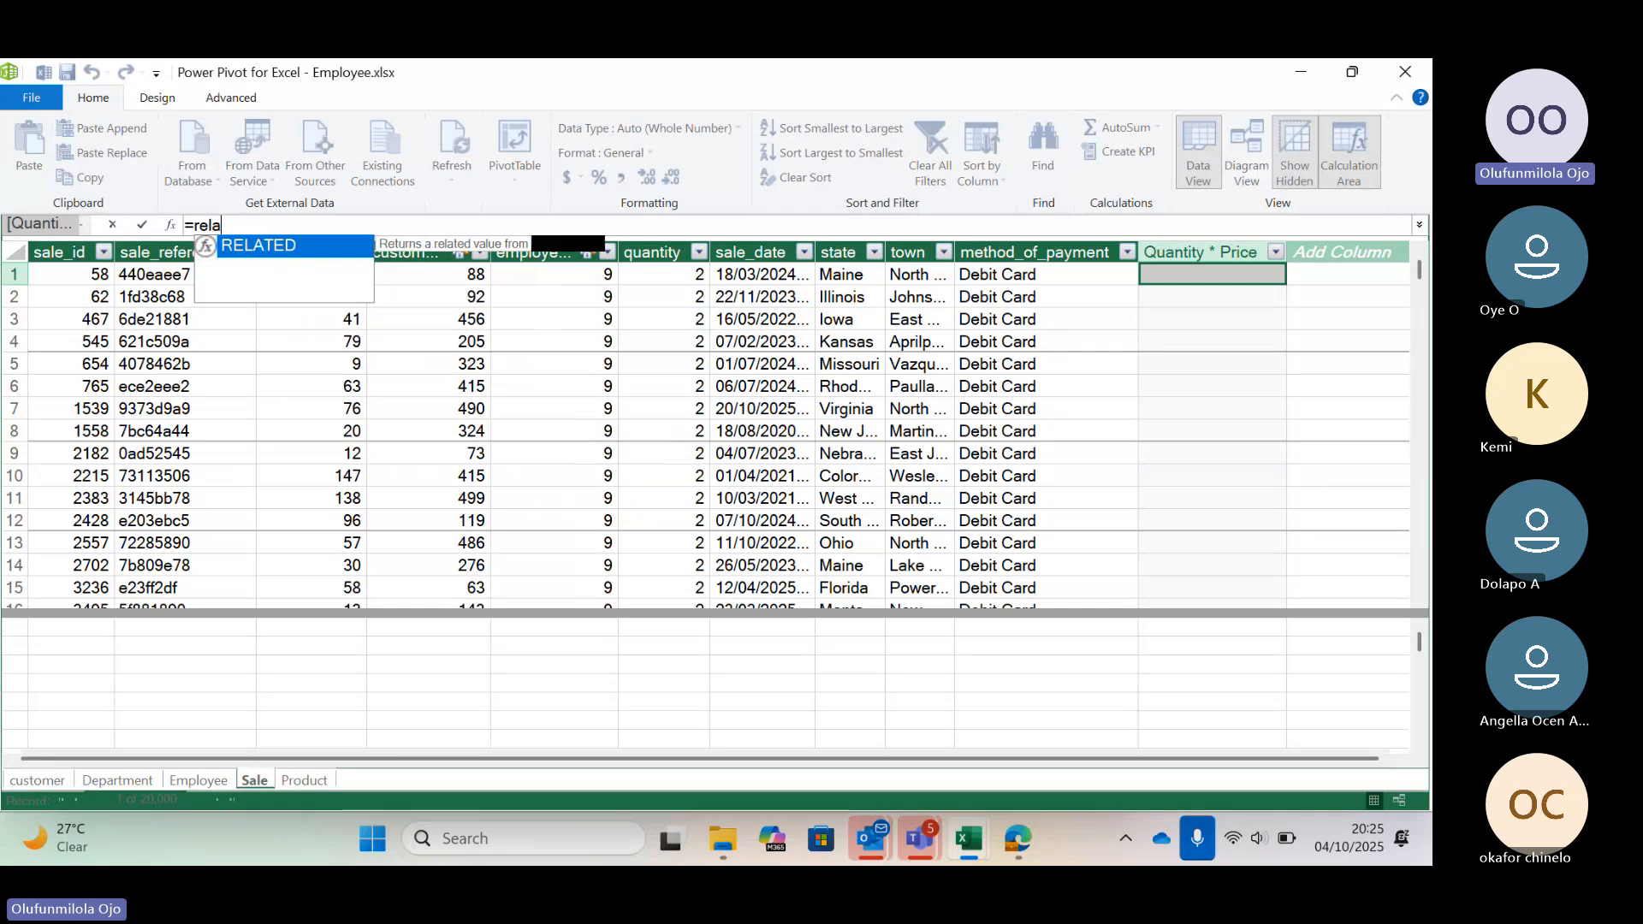
type("ted")
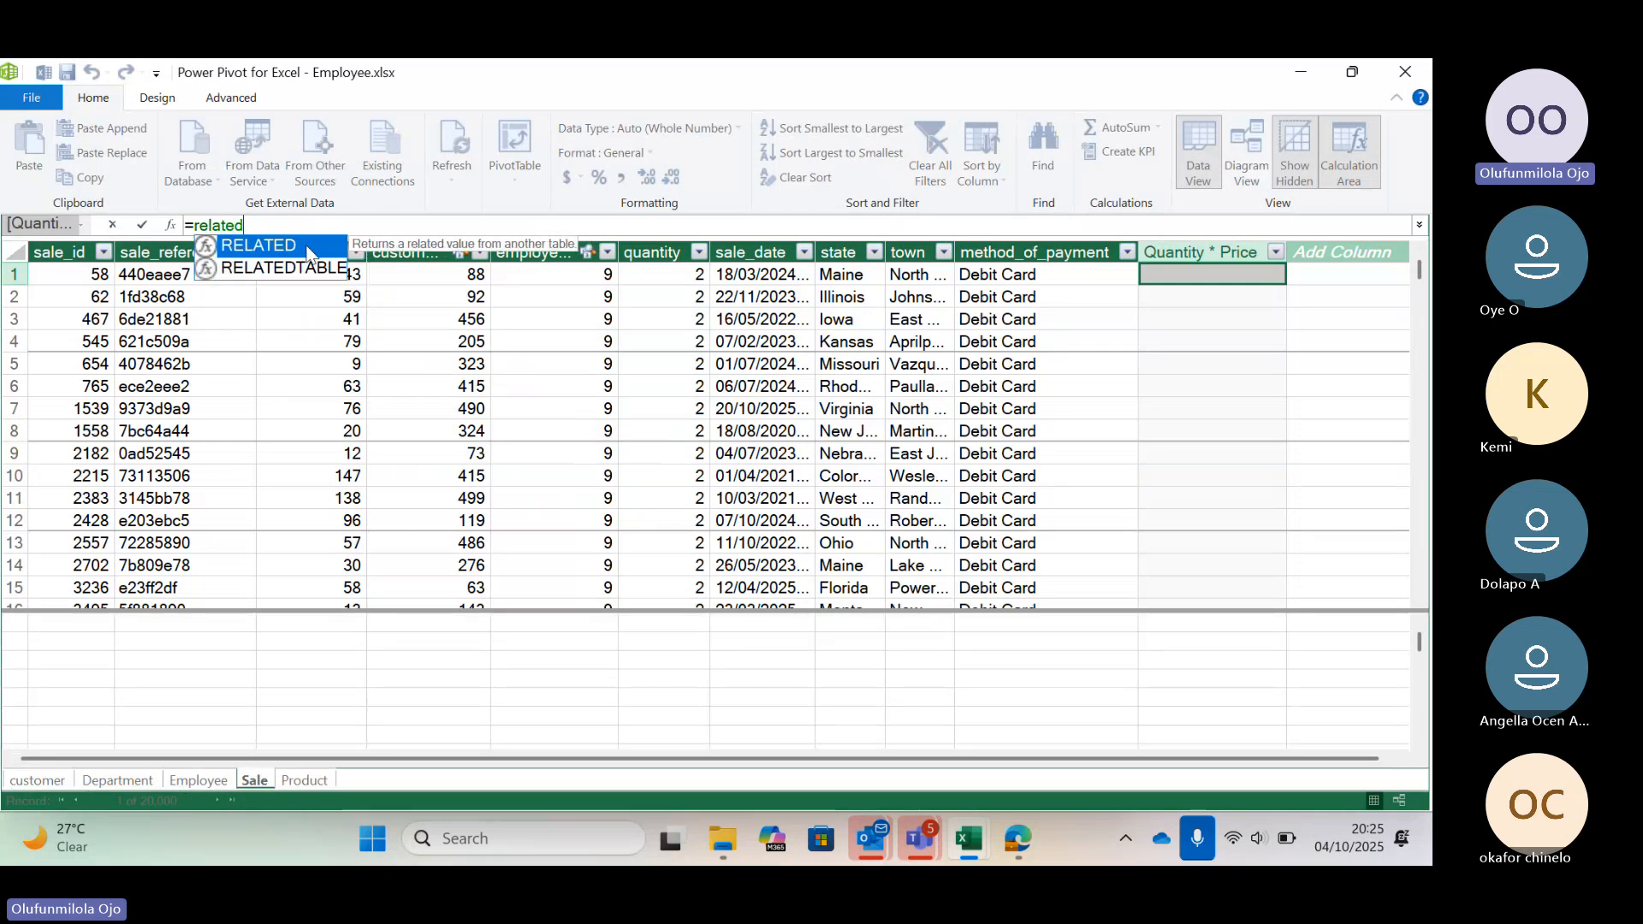
double_click(308, 253)
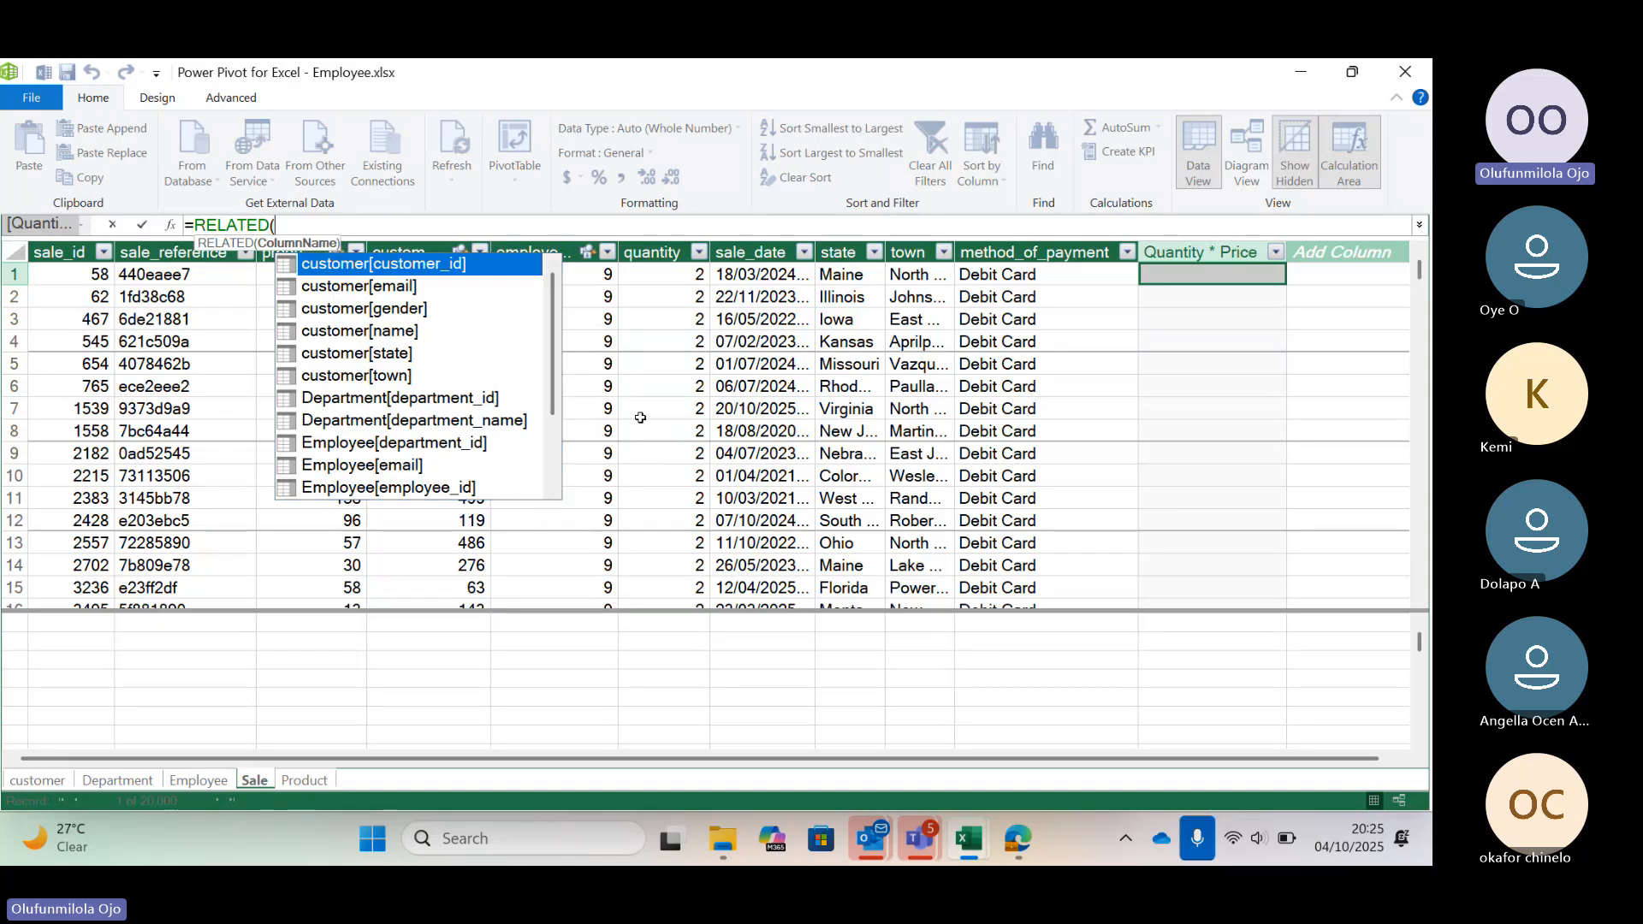
left_click_drag(554, 391, 552, 455)
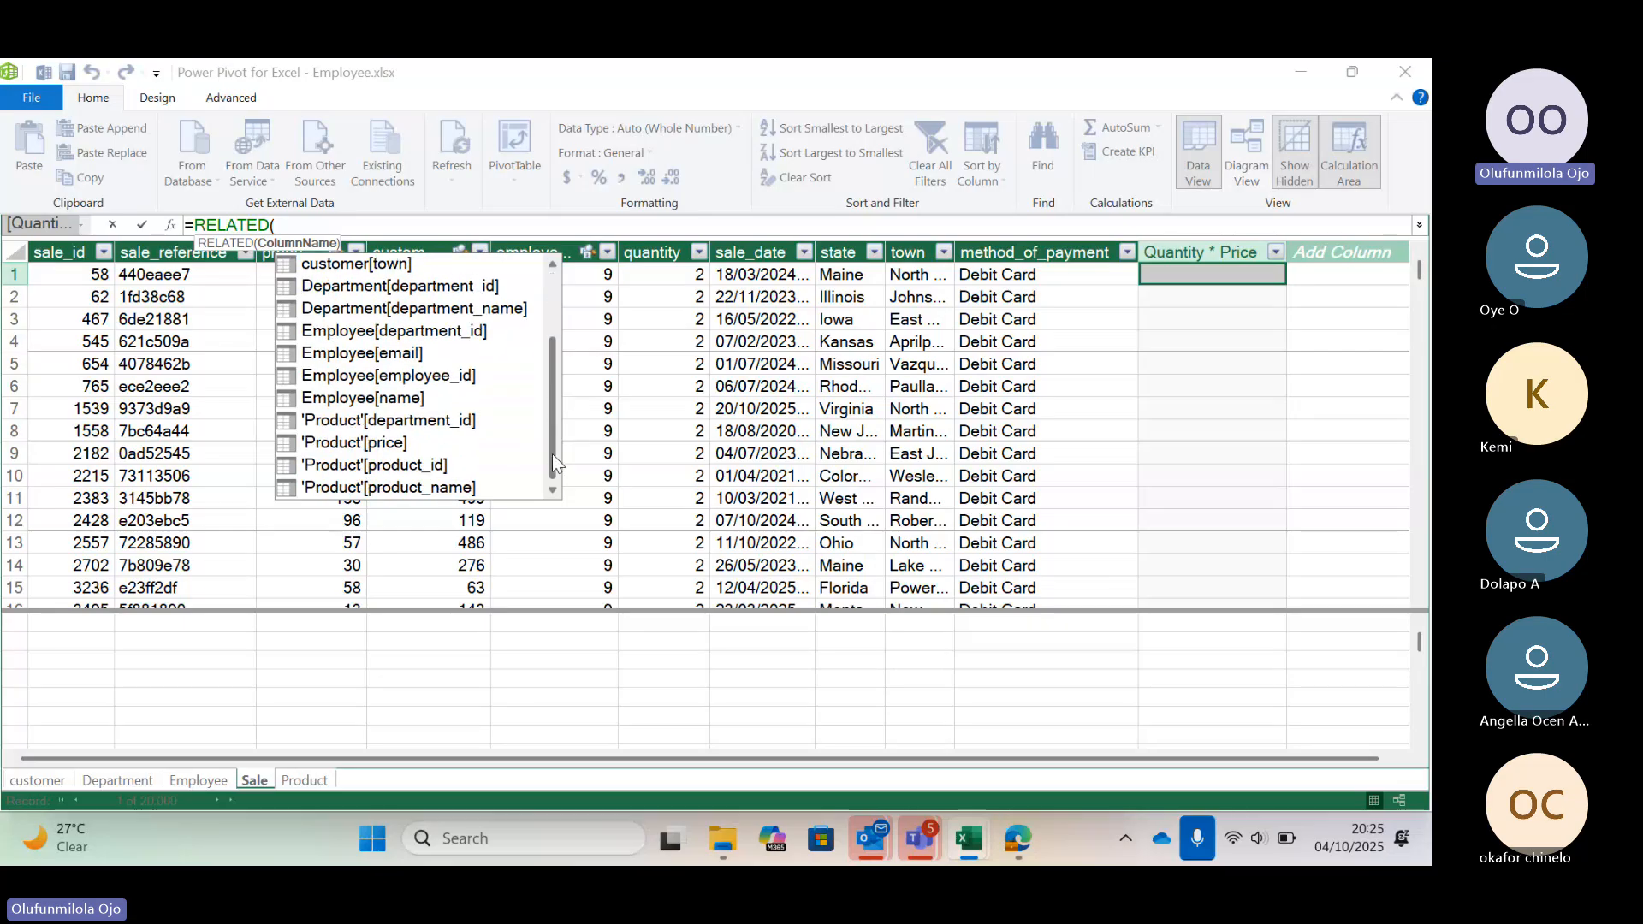
left_click(335, 444)
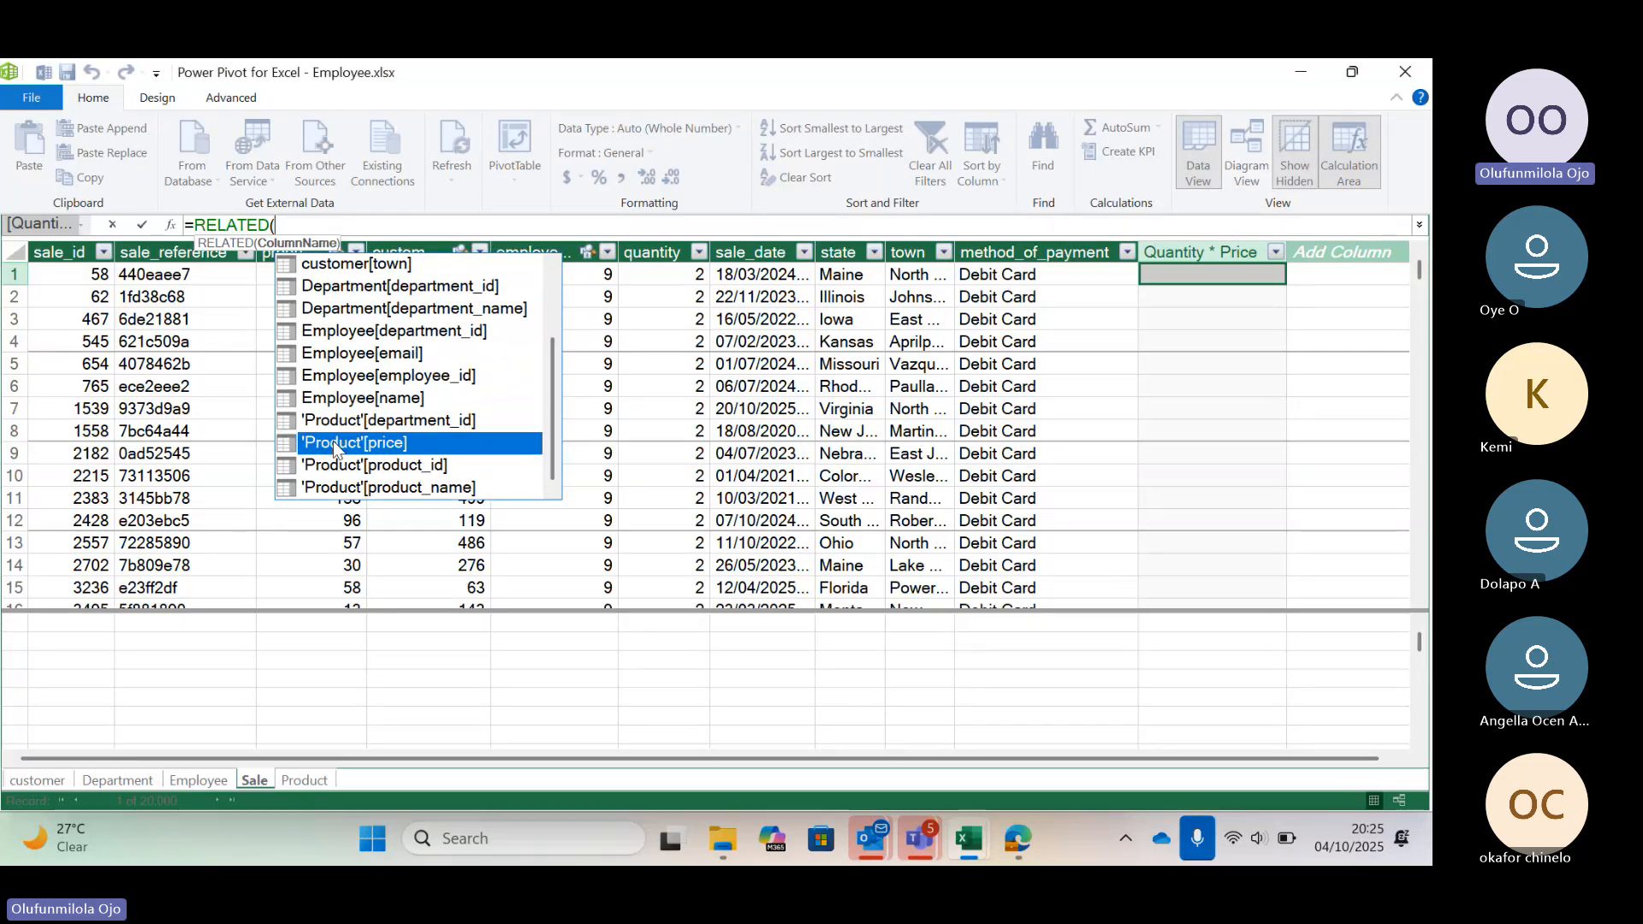
double_click(335, 445)
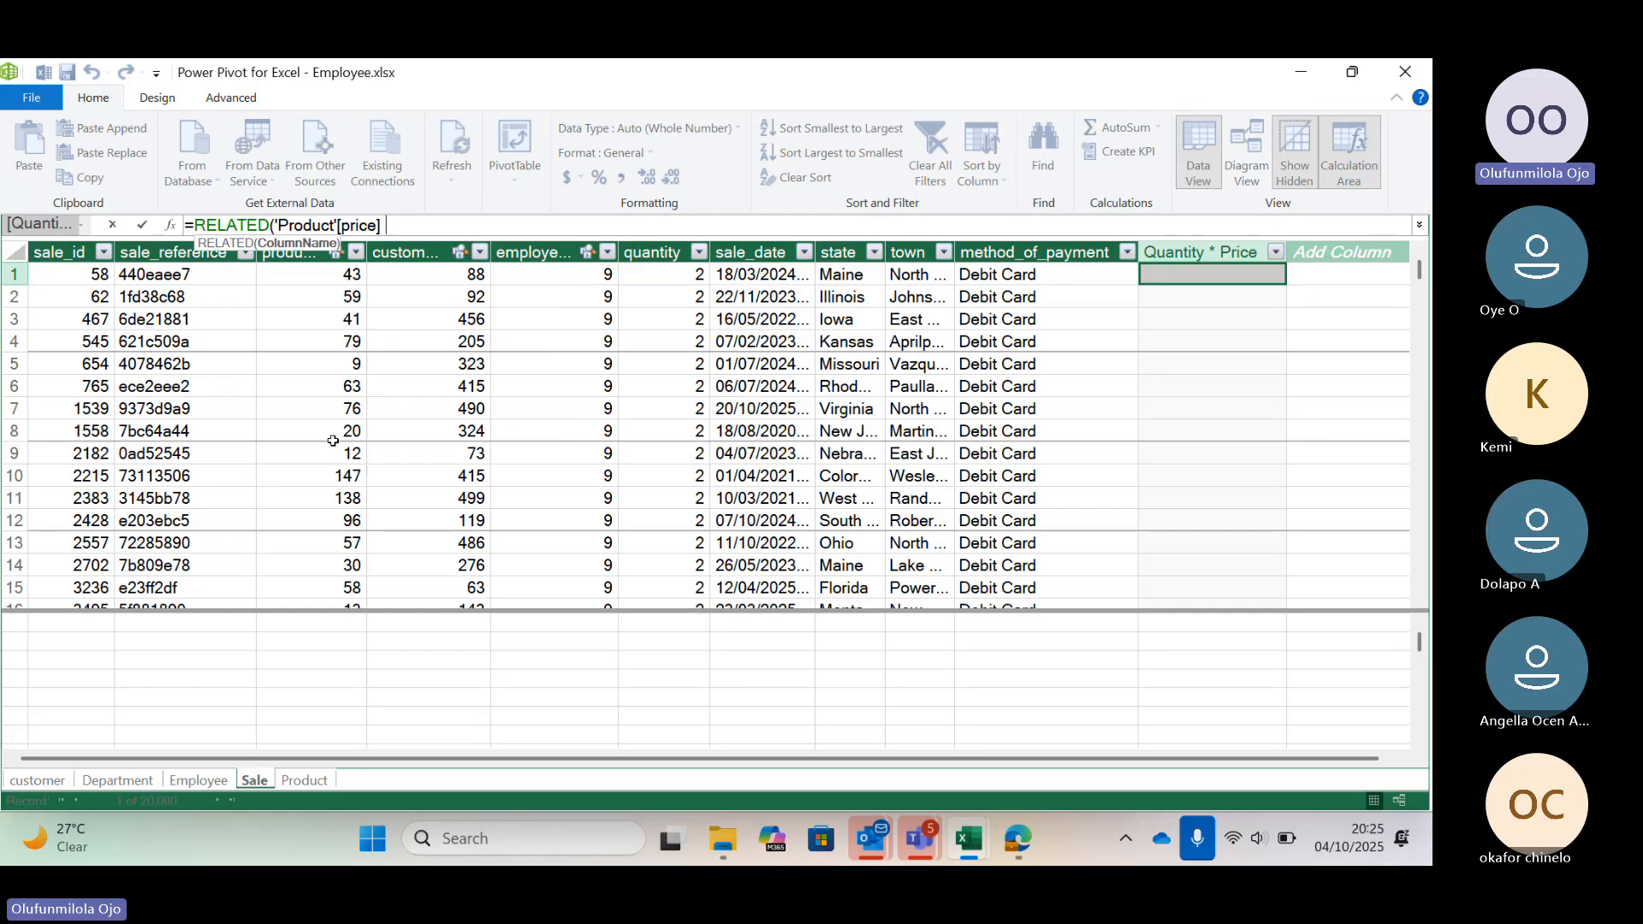
type(")*")
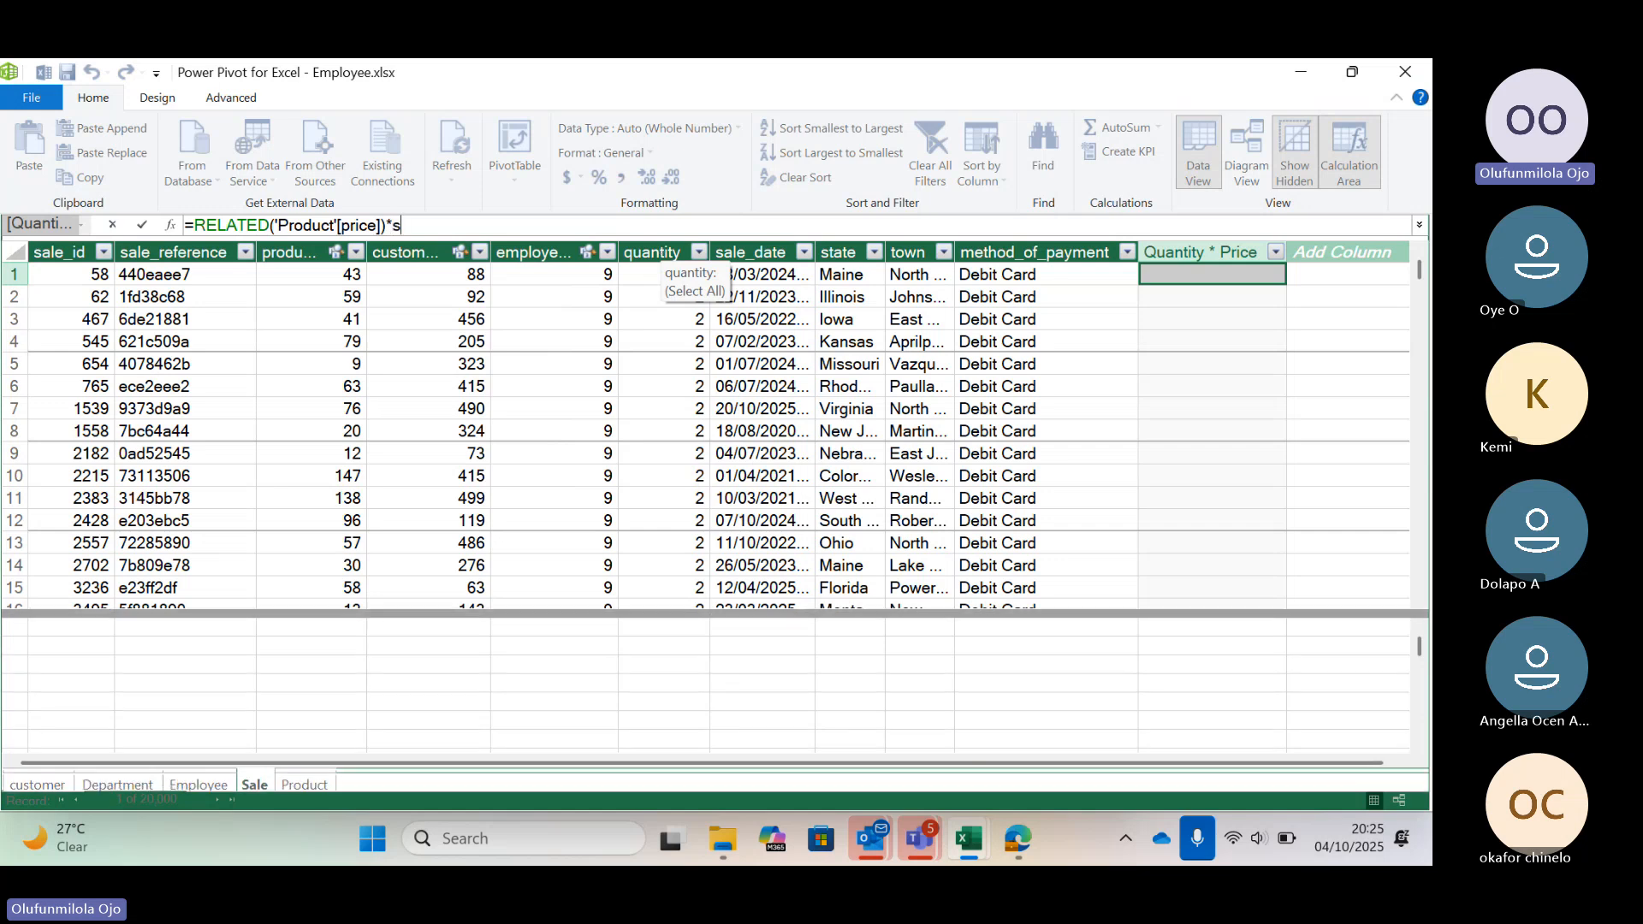
type("sa")
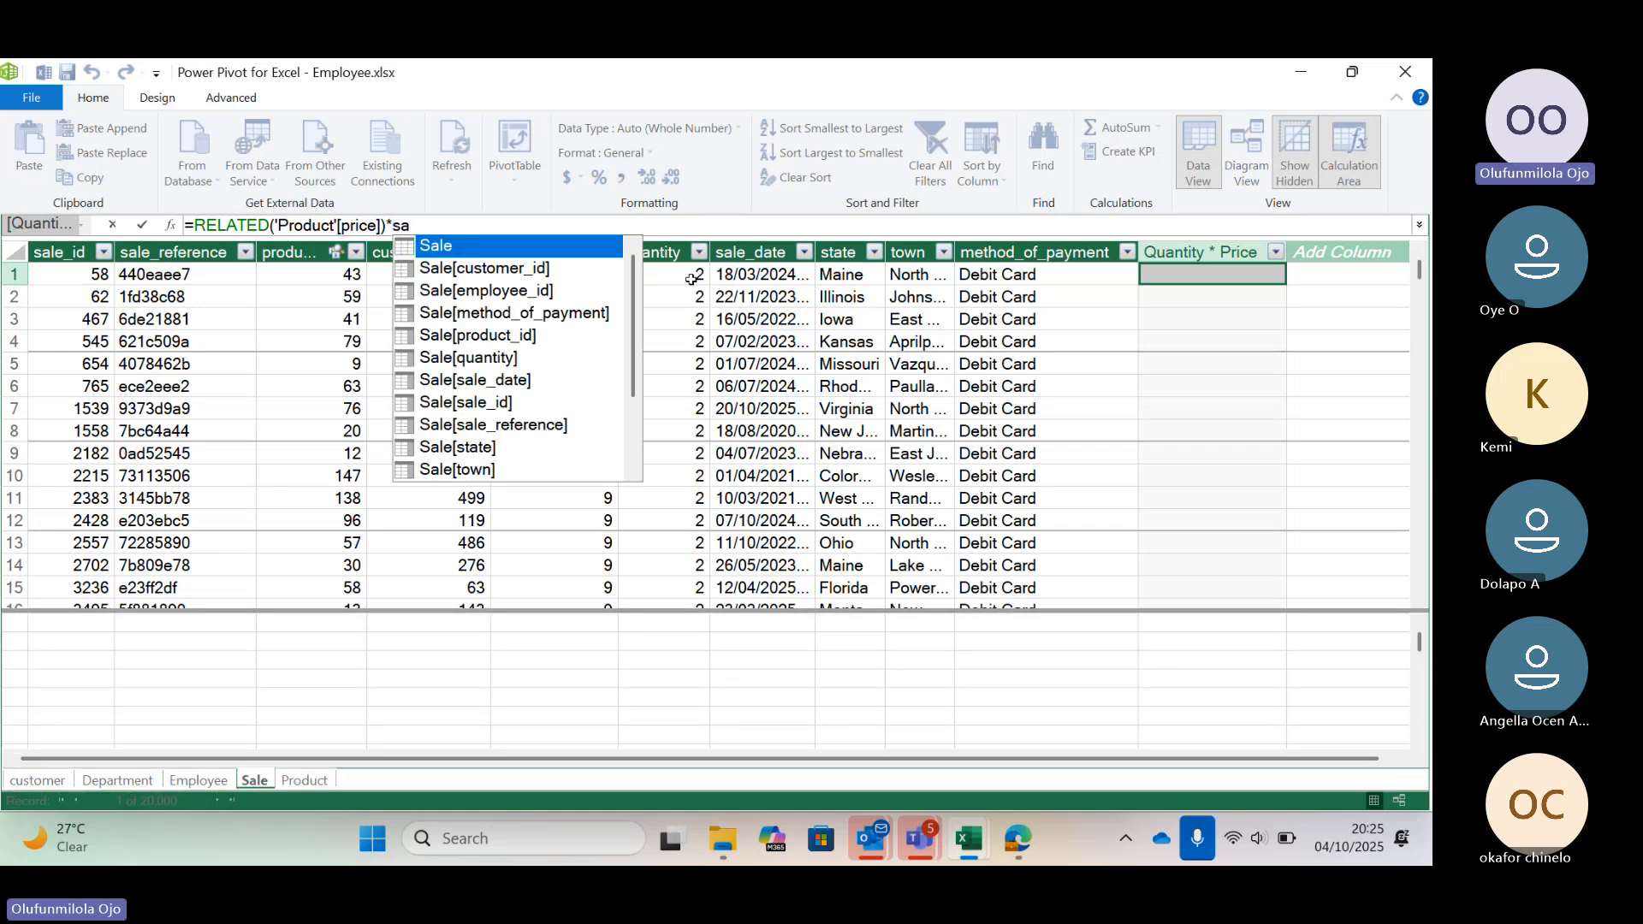
double_click(481, 360)
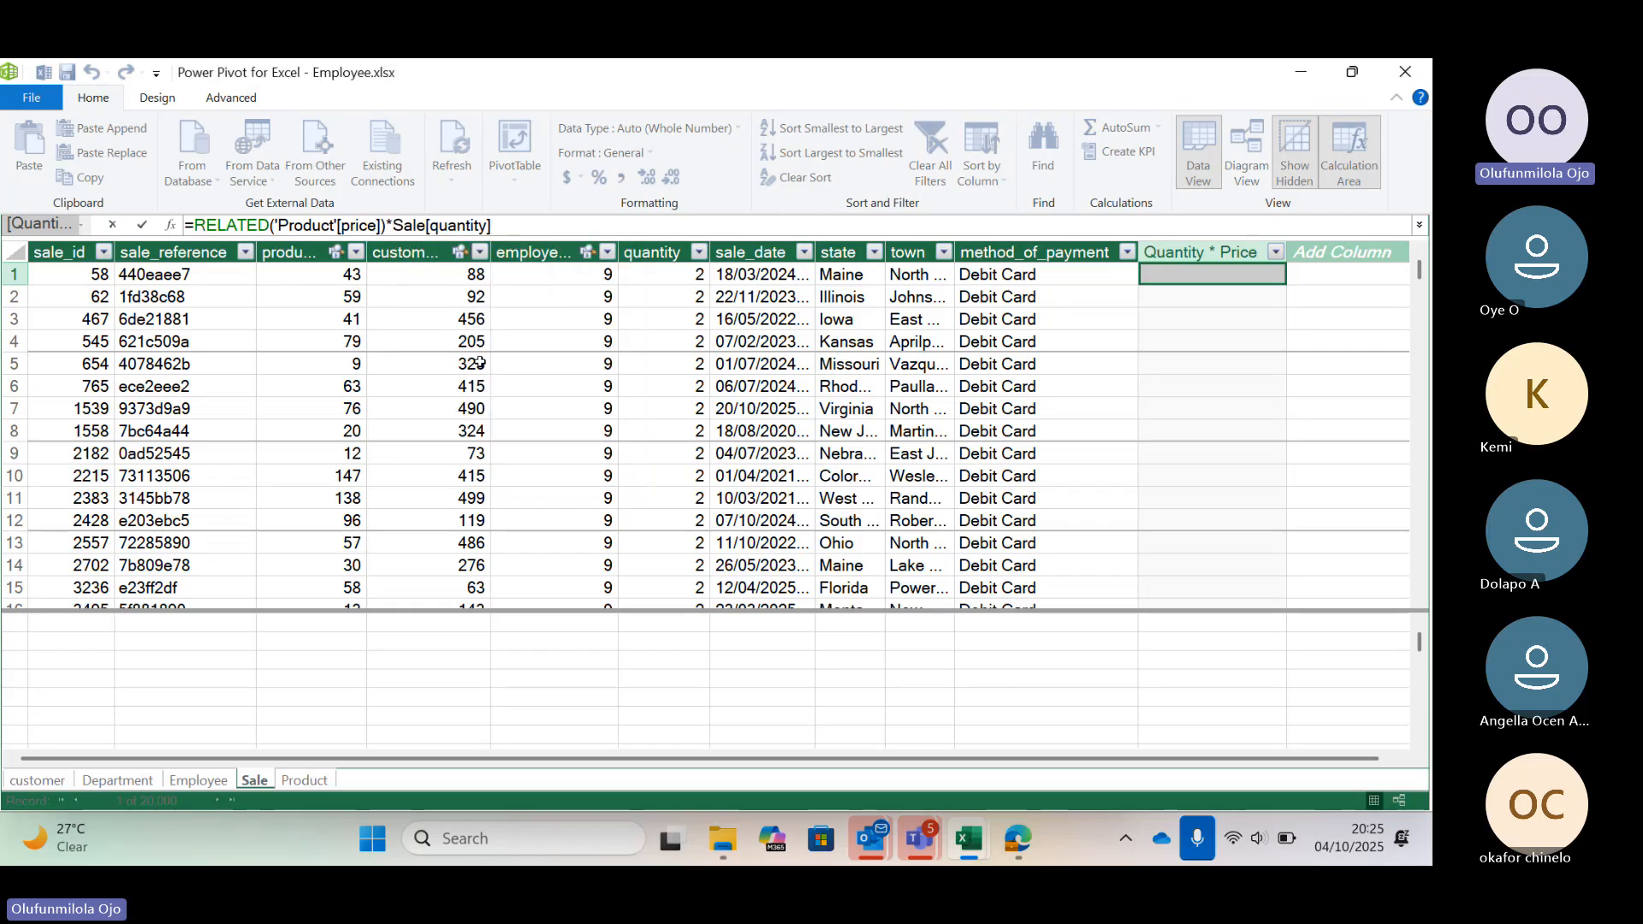
key("Return")
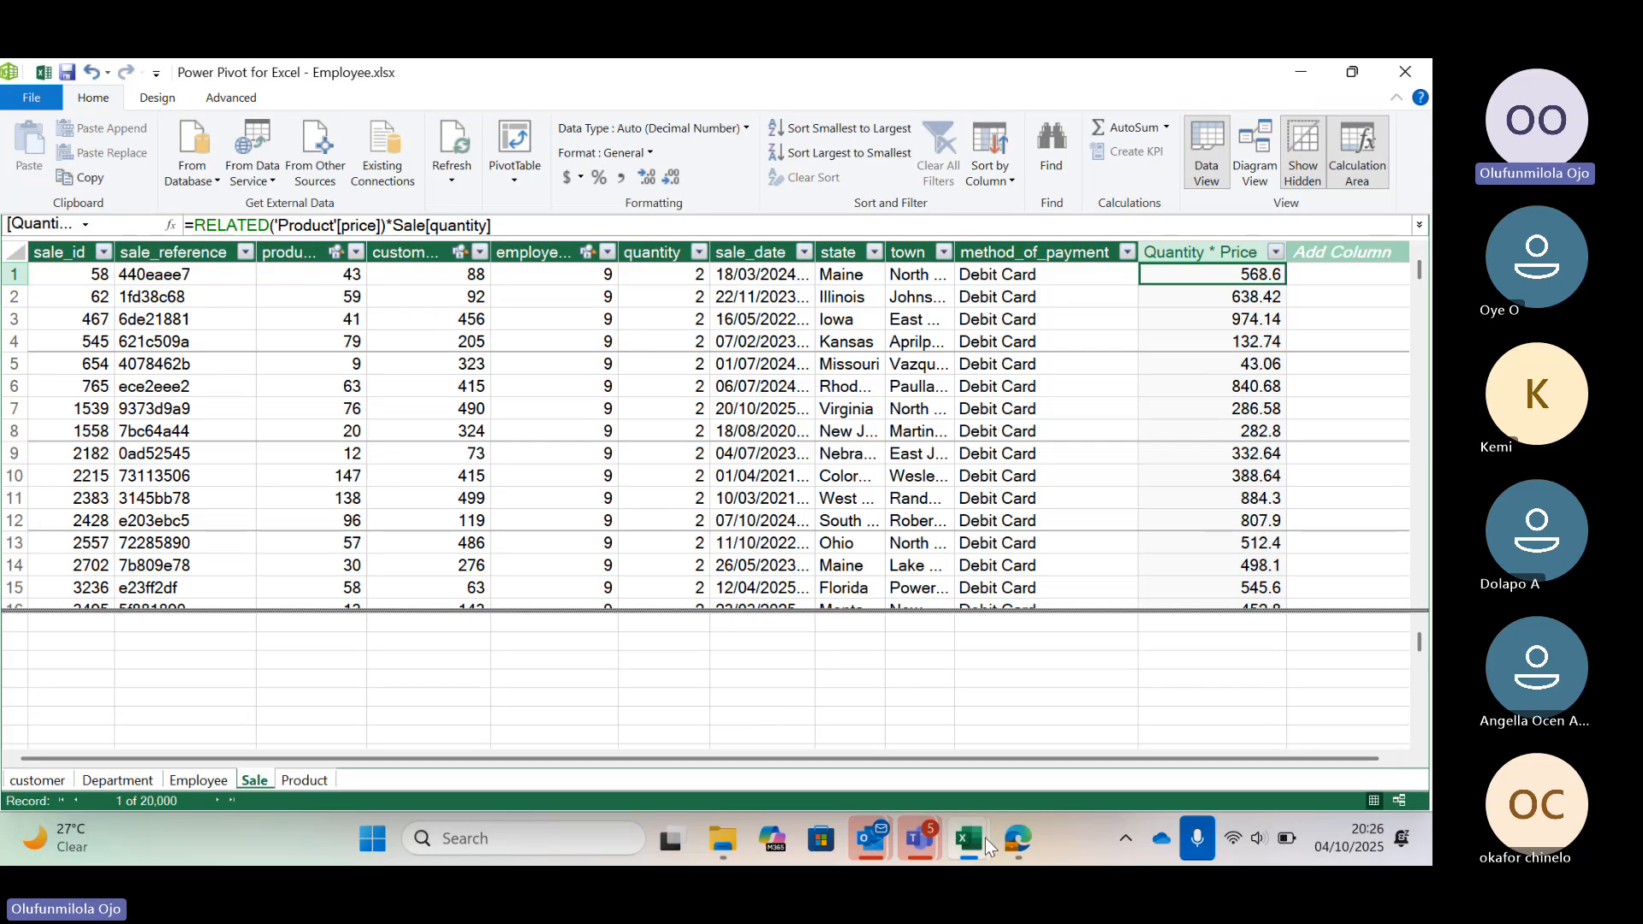
Switch to the Employee Excel workbook window
mouse_move(977, 840)
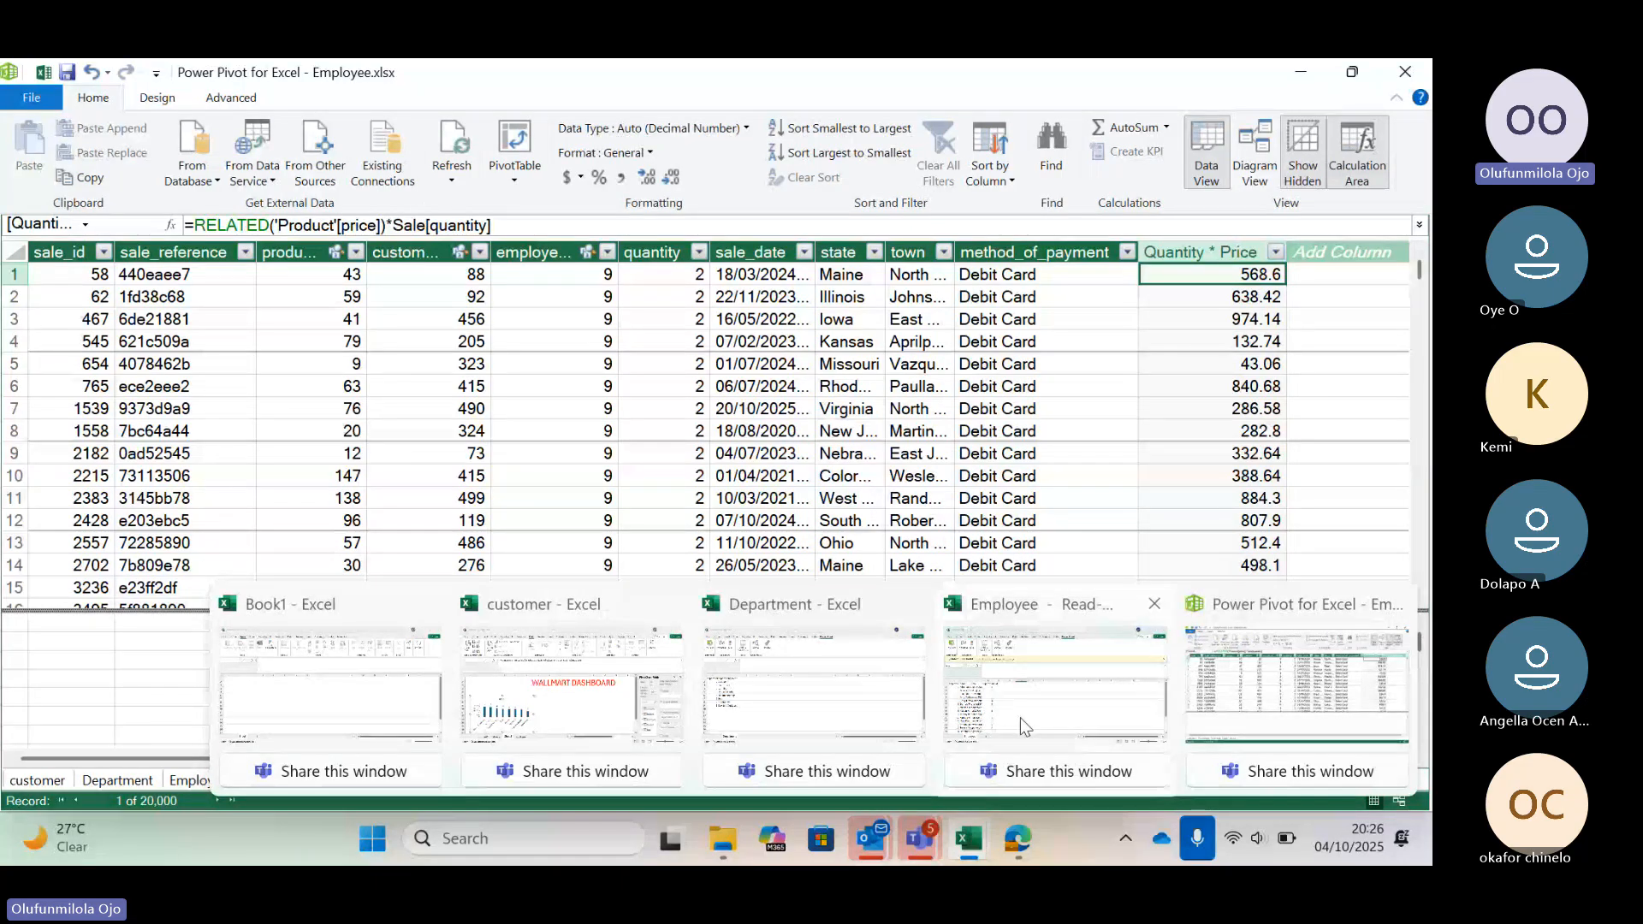
mouse_move(1020, 717)
left_click(1032, 688)
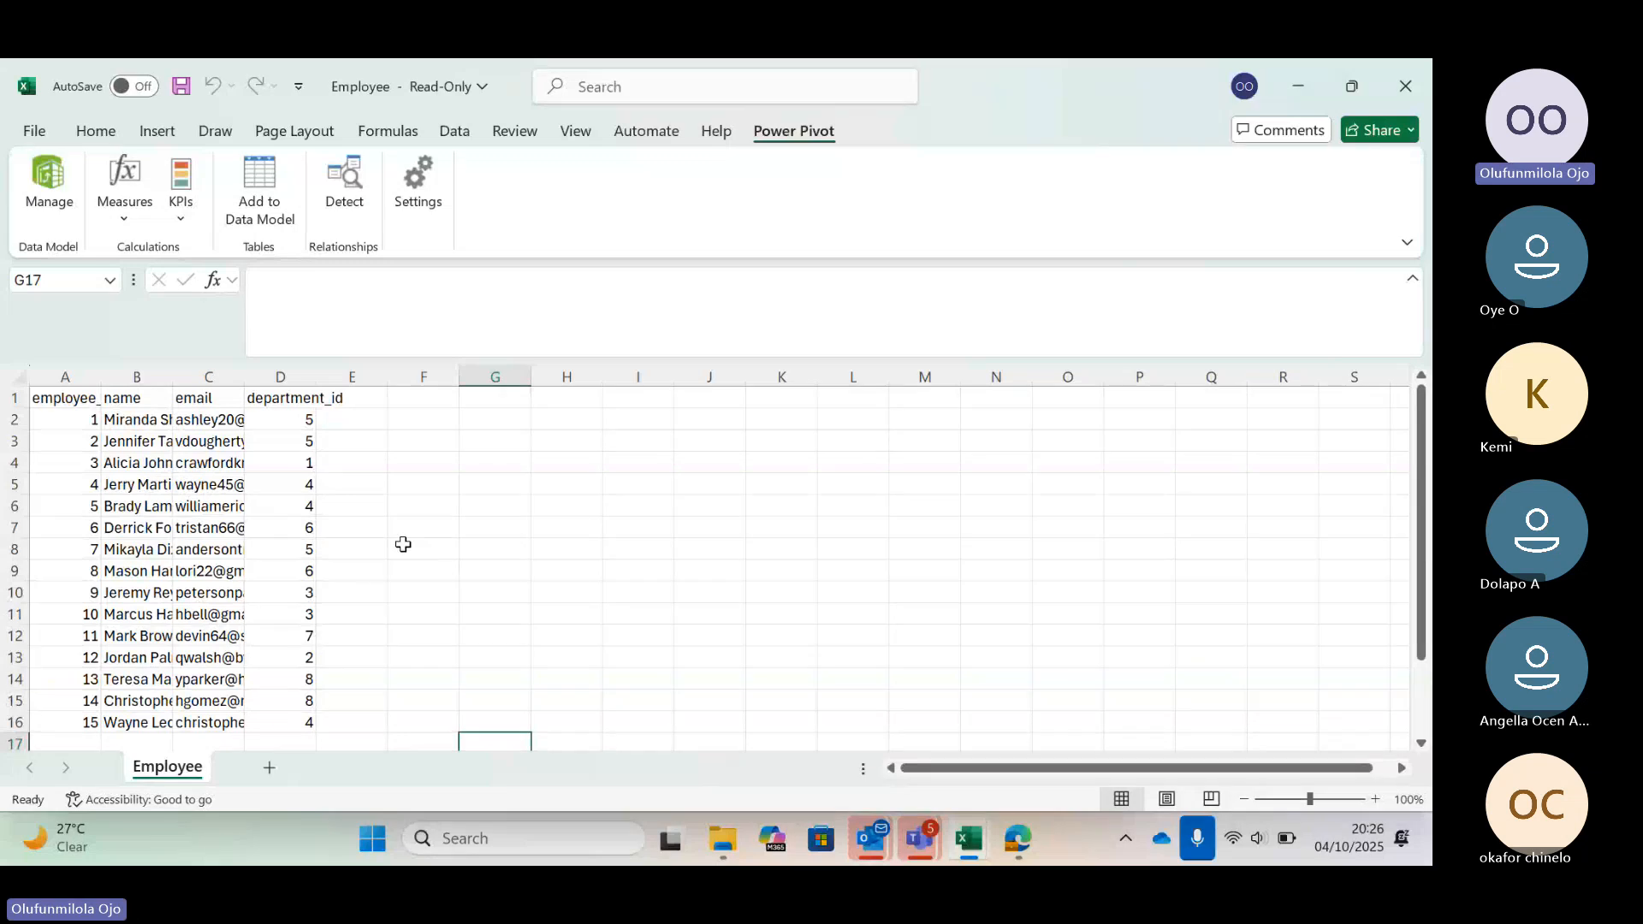
left_click(157, 133)
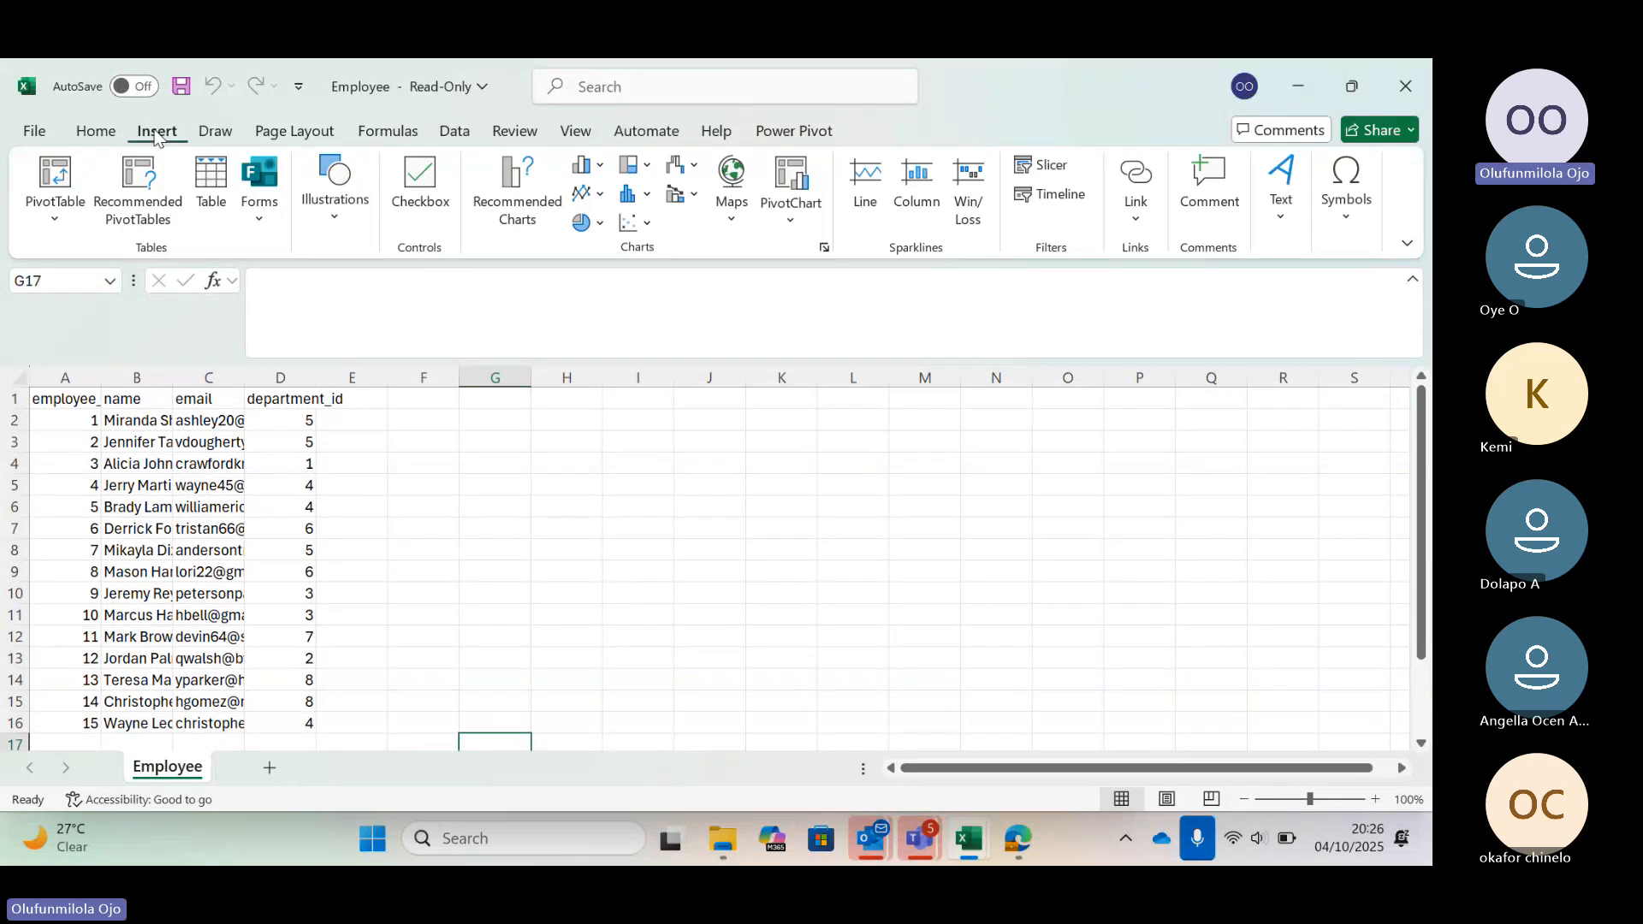
left_click(54, 180)
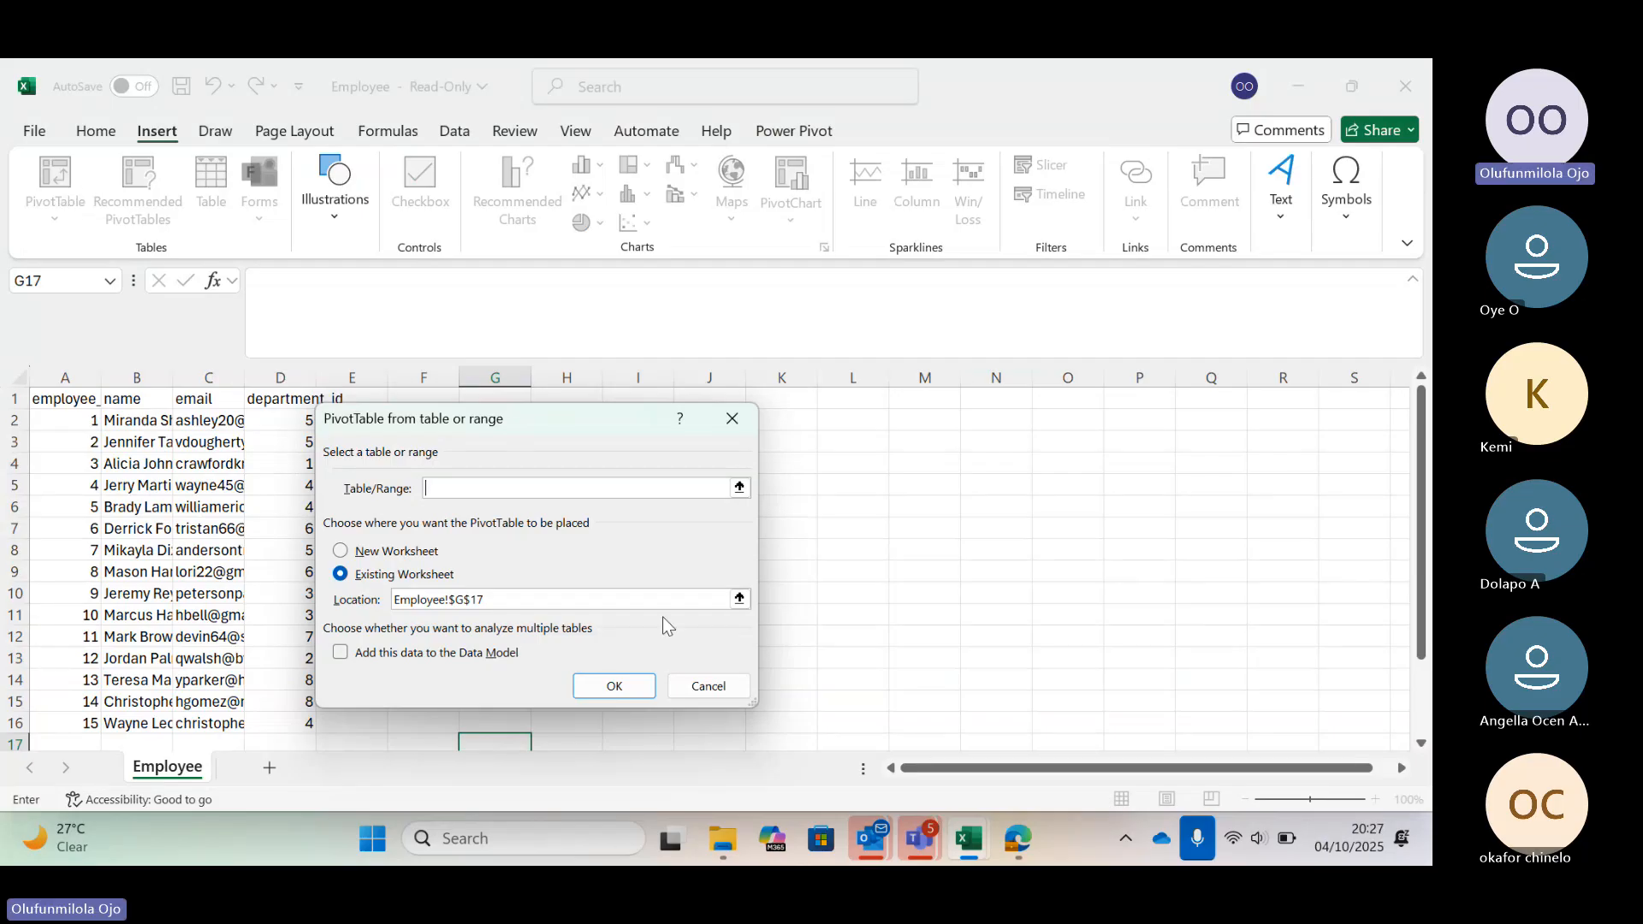
left_click(710, 689)
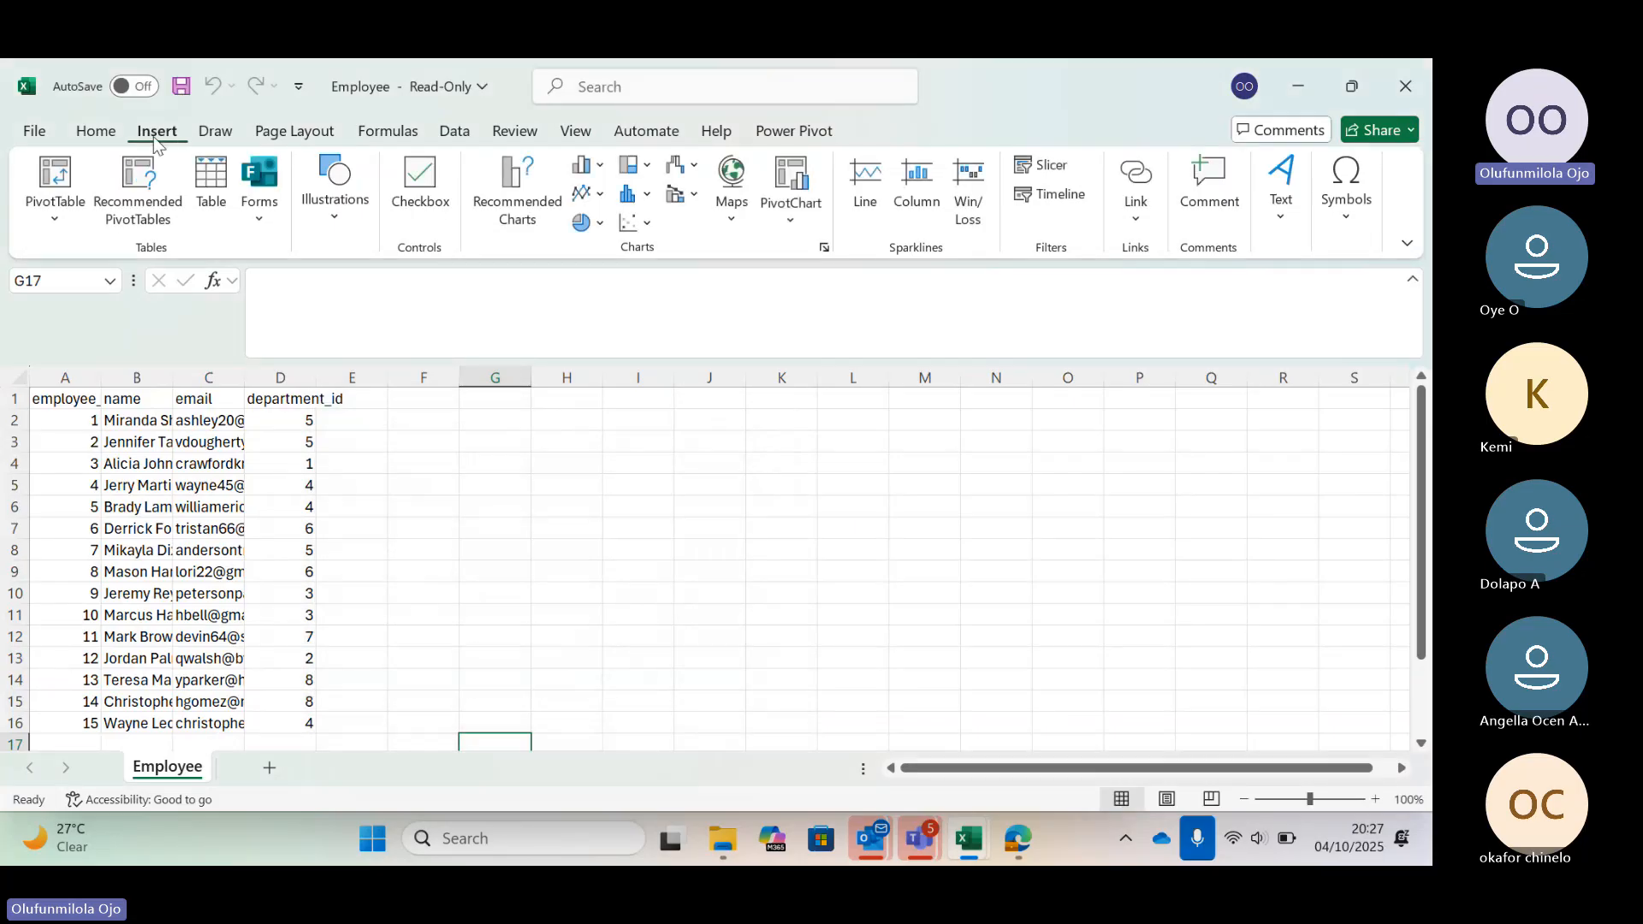
left_click(55, 179)
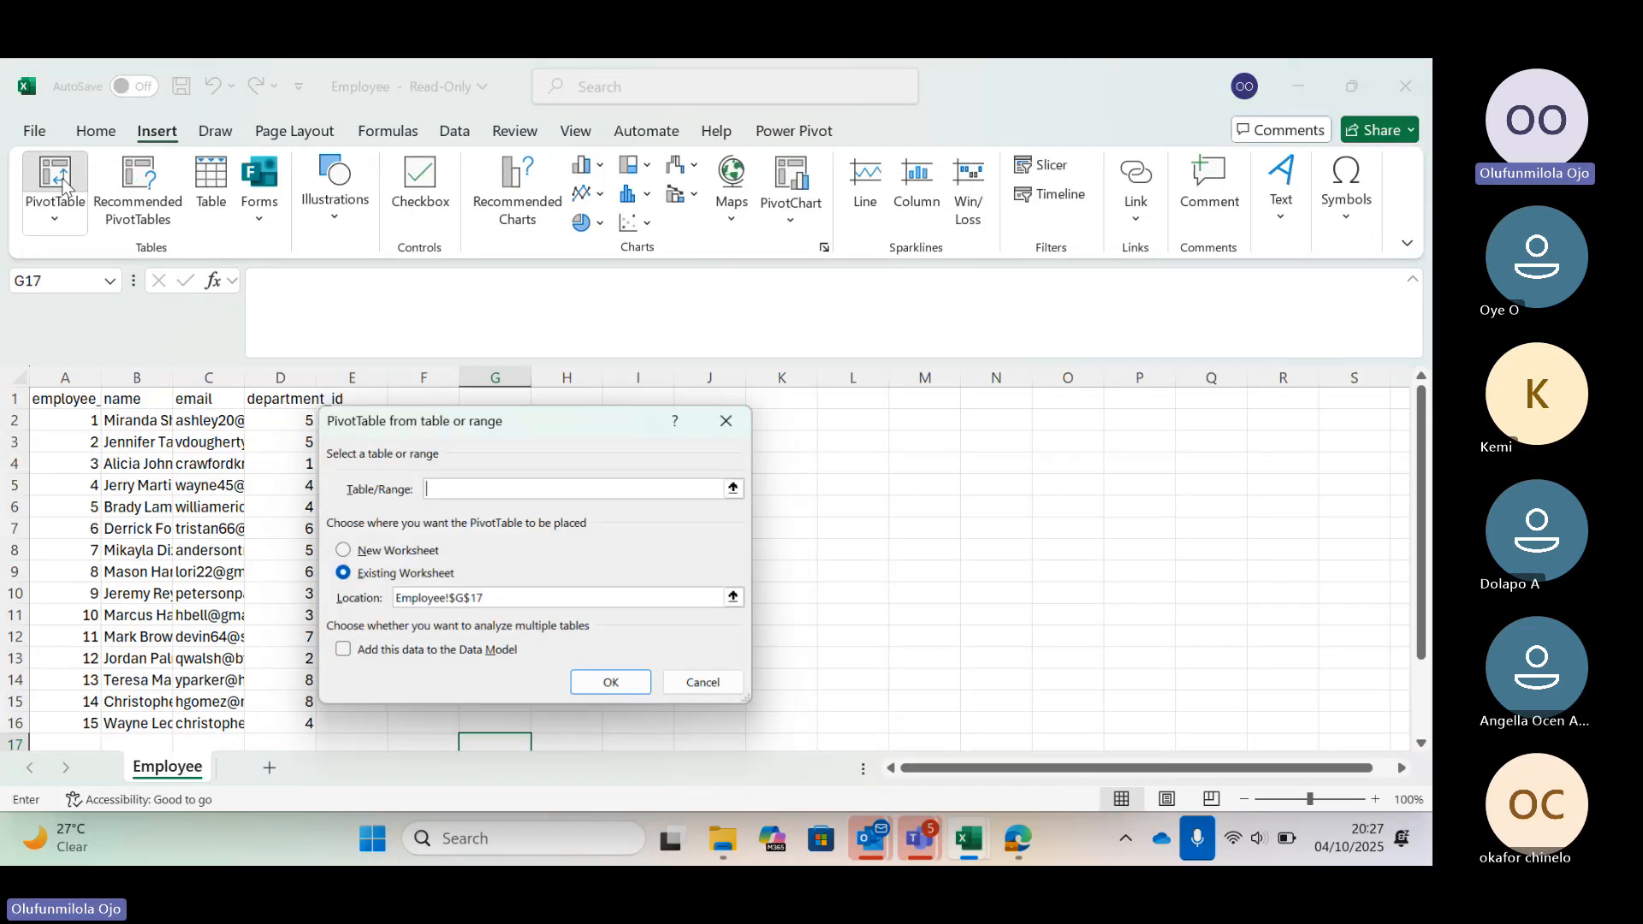
left_click(700, 684)
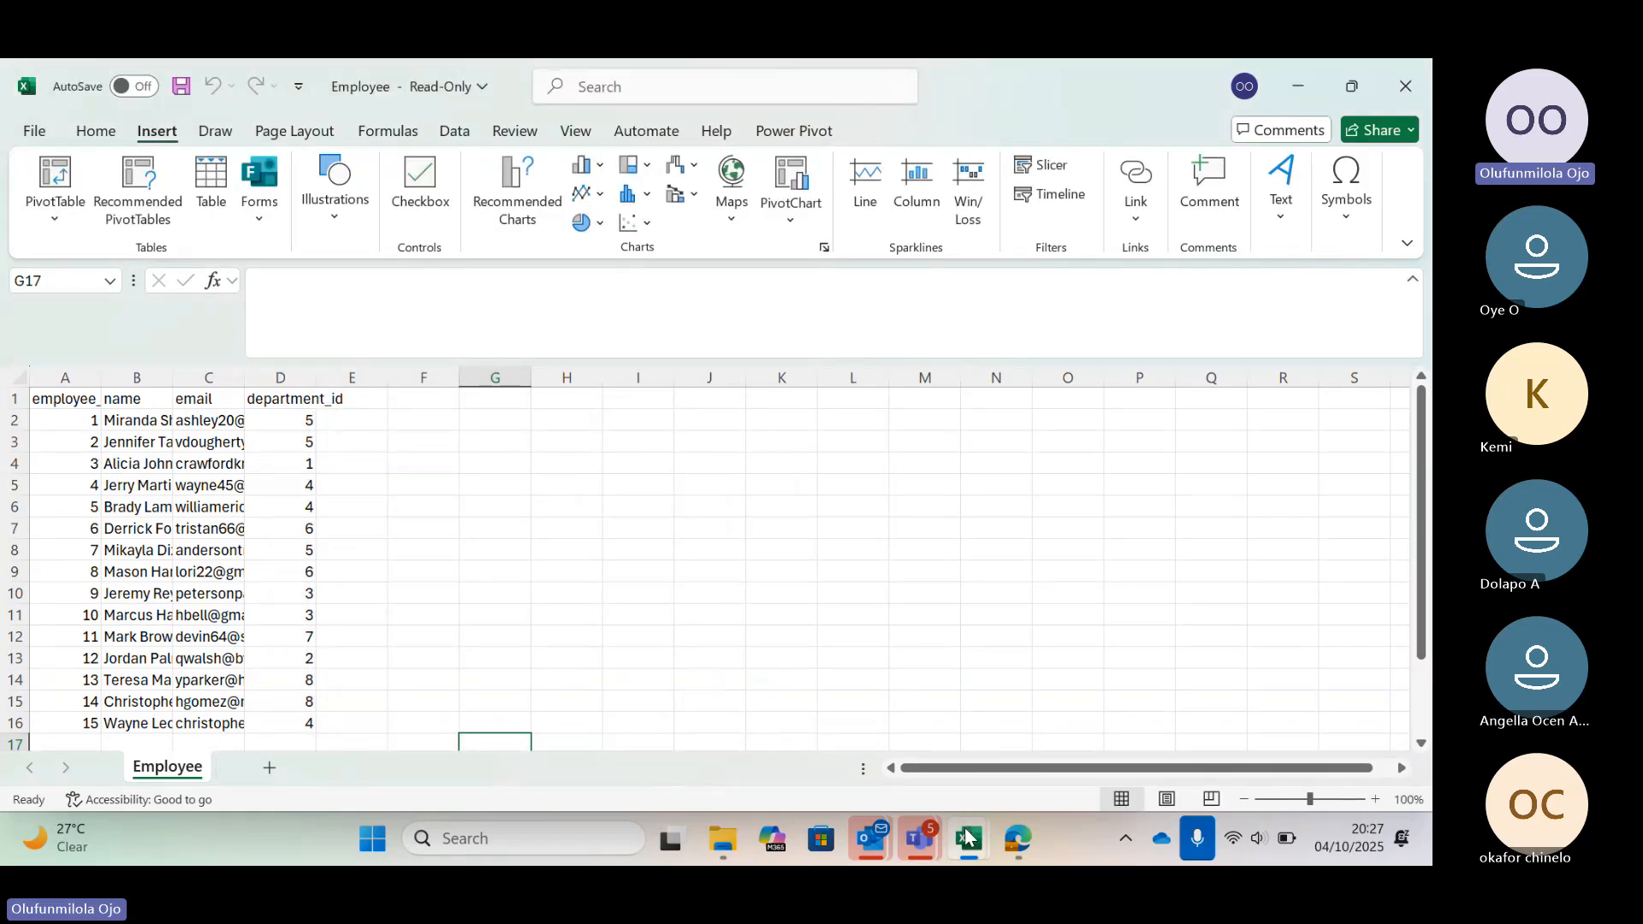
Switch to the Department Excel workbook window
left_click(967, 837)
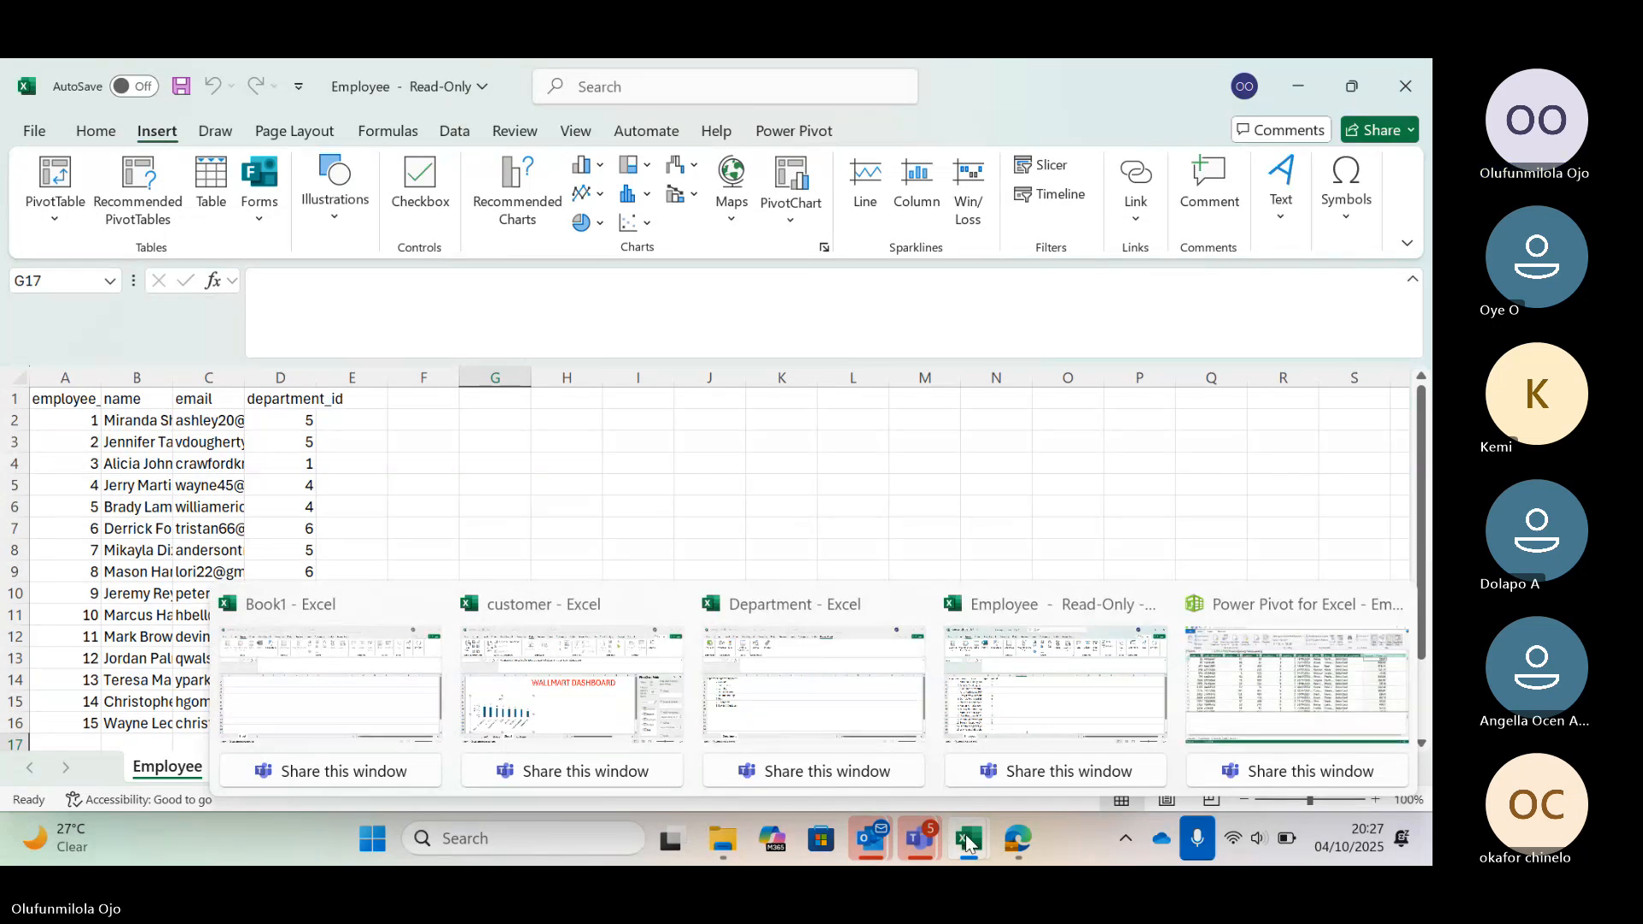
mouse_move(668, 620)
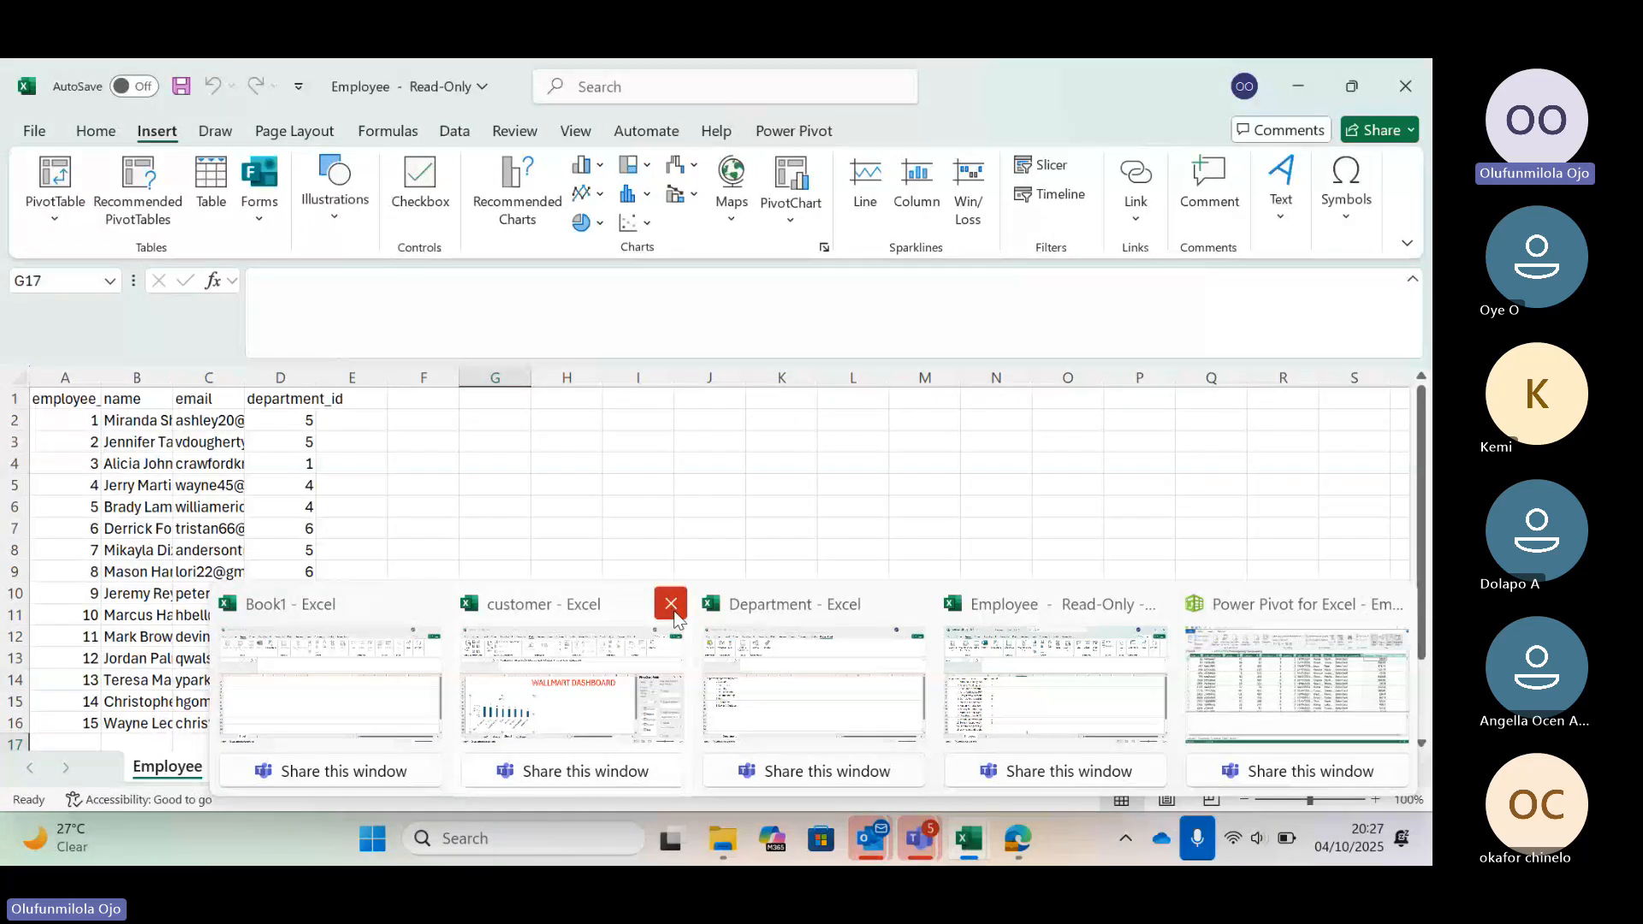
left_click(768, 678)
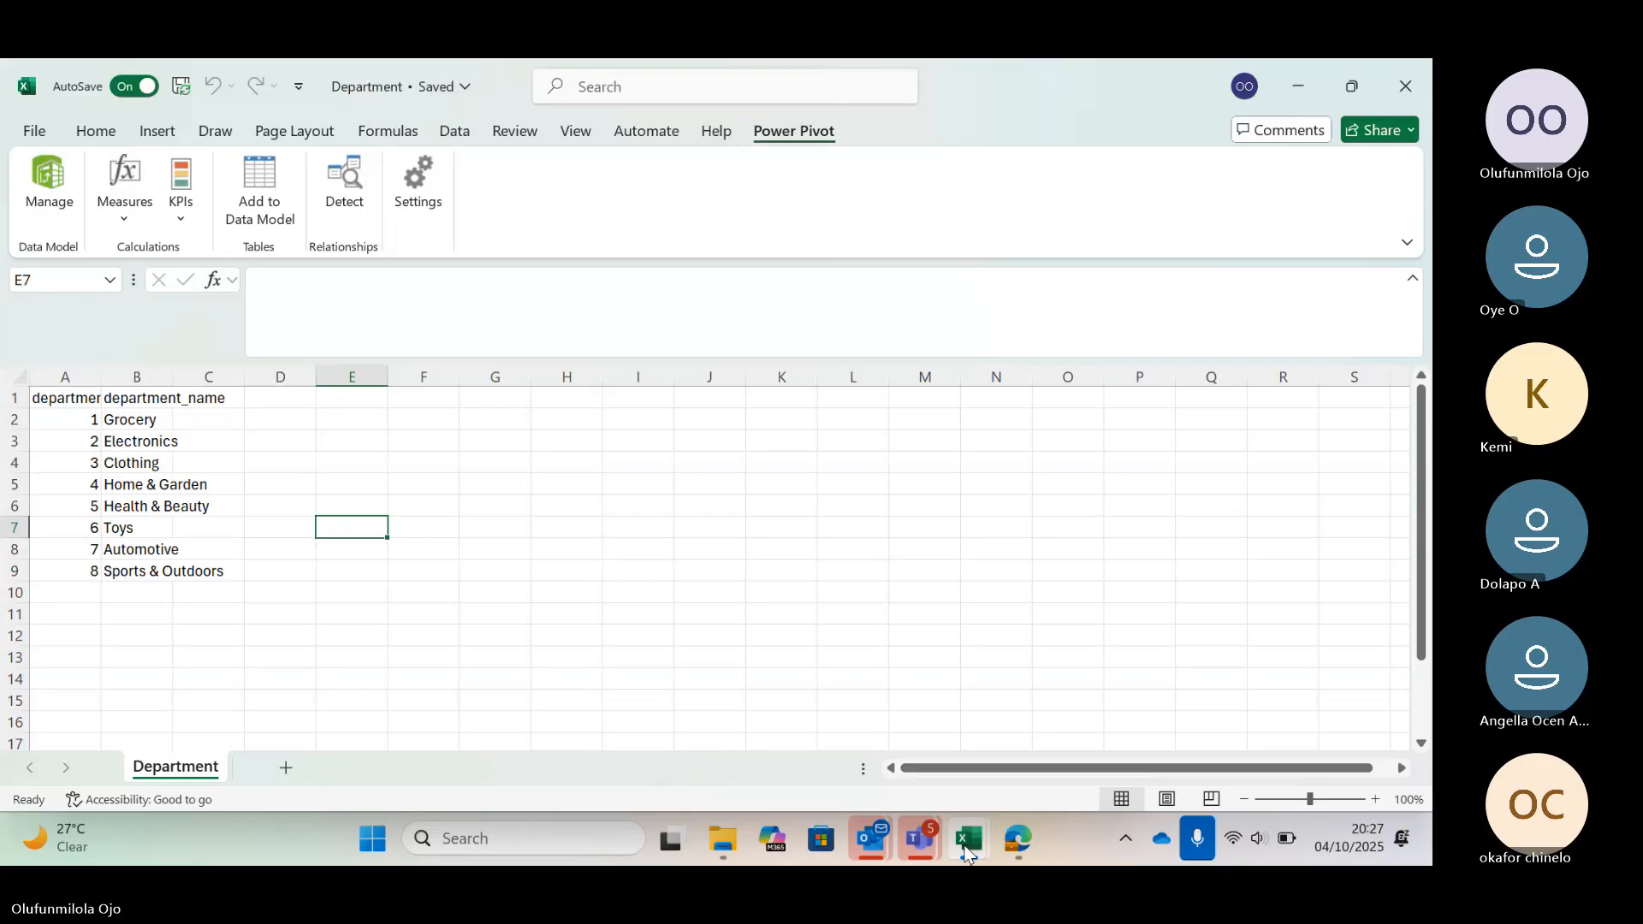
mouse_move(967, 852)
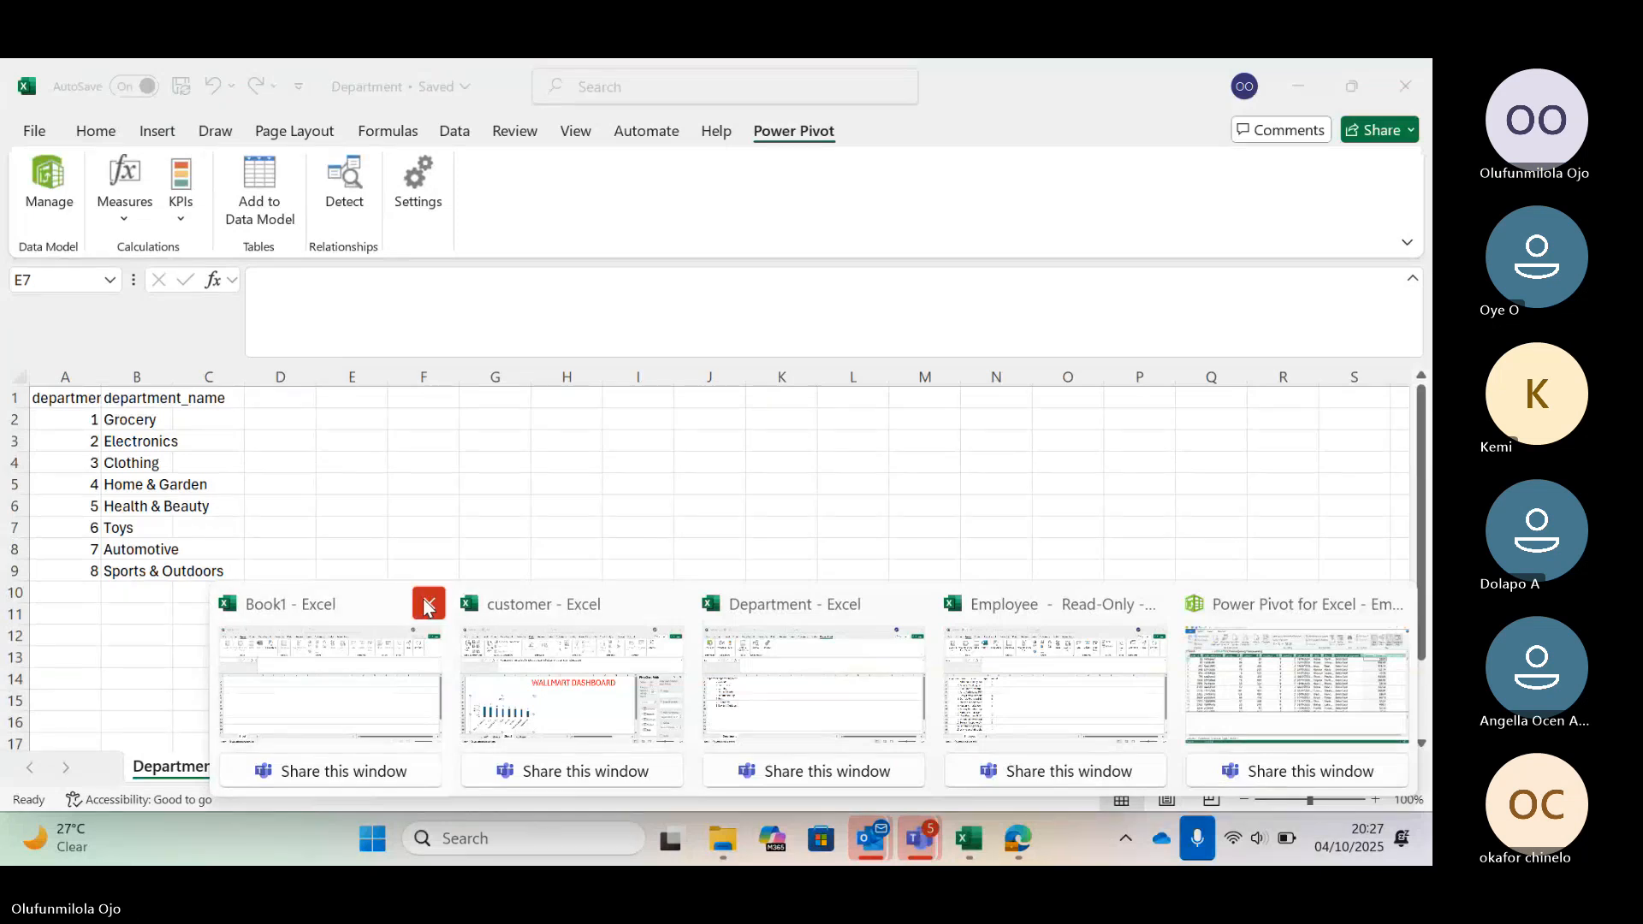
left_click(719, 637)
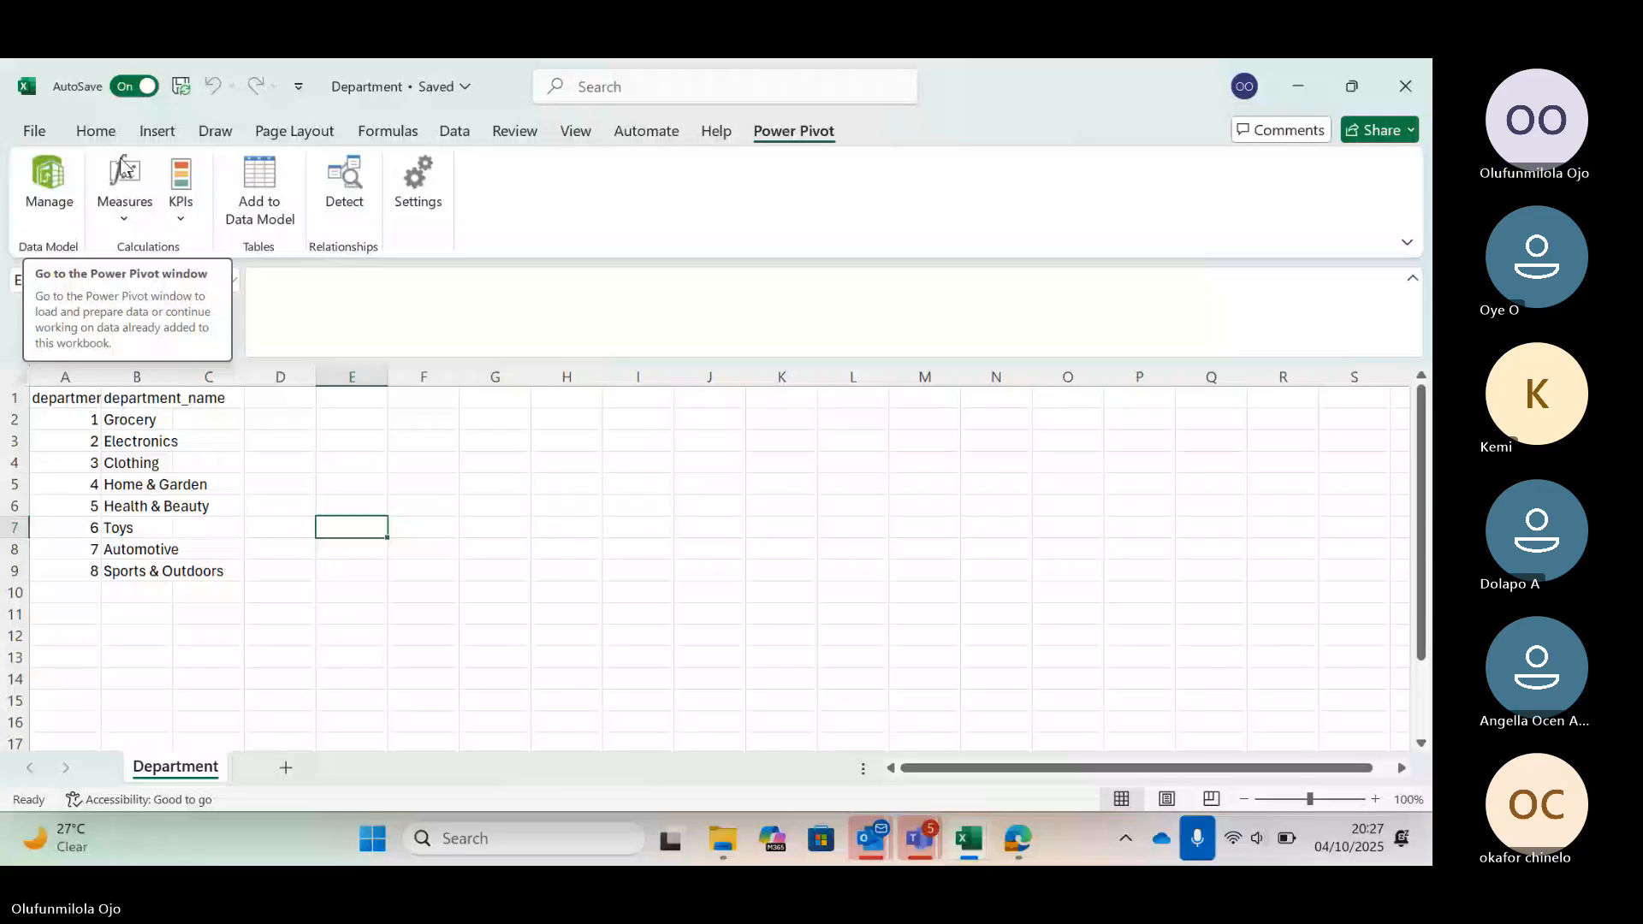
left_click(157, 131)
left_click(55, 176)
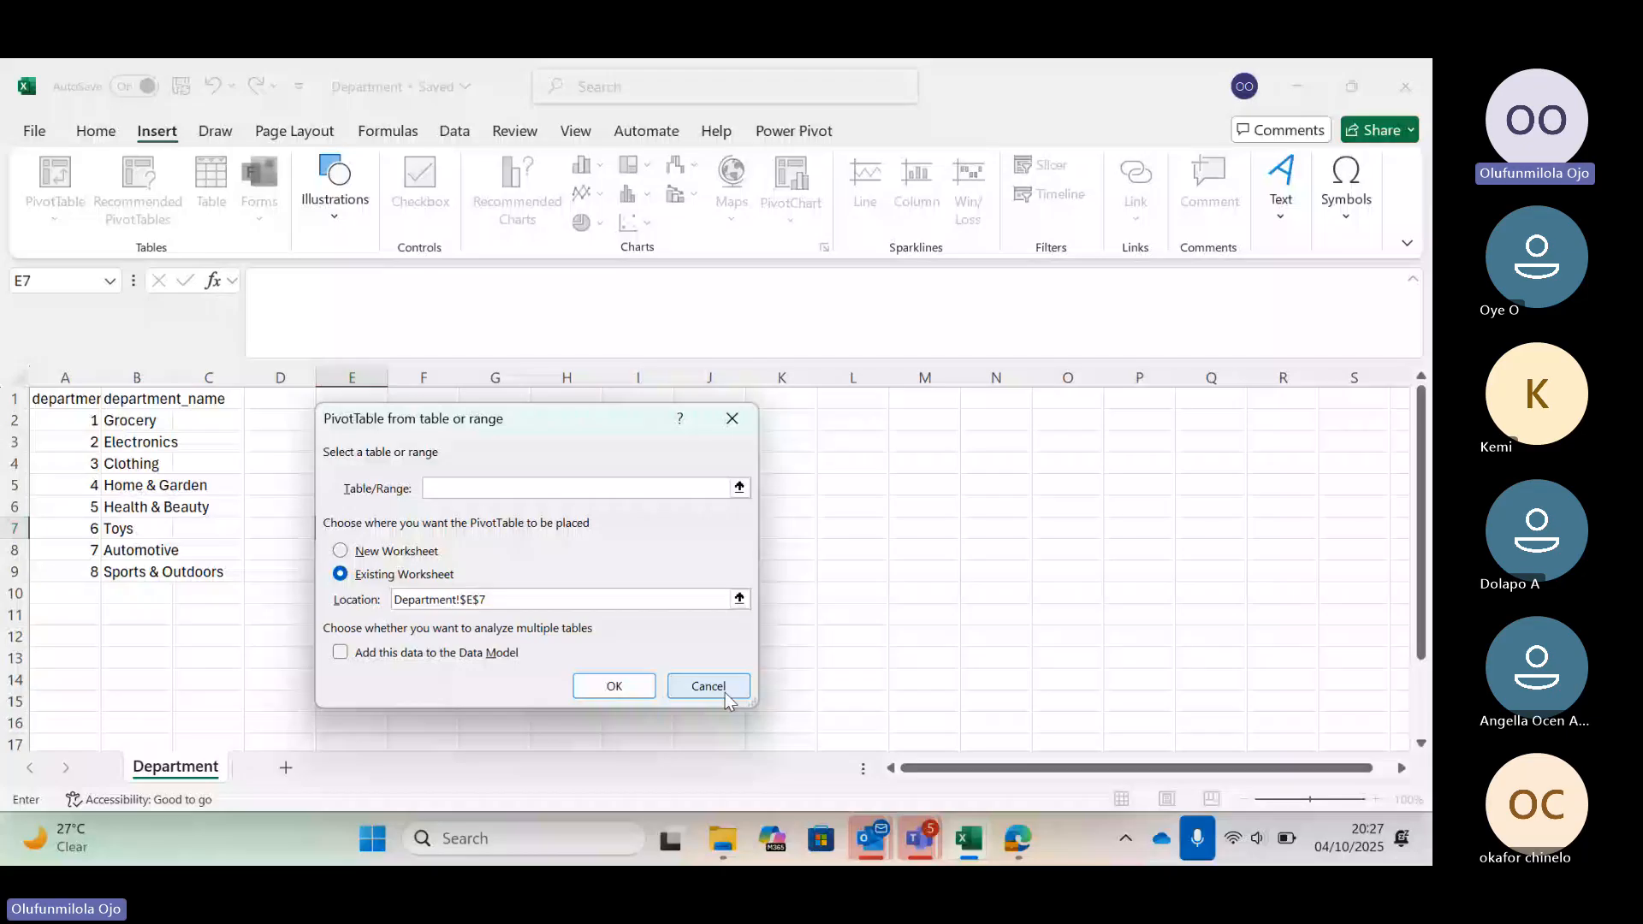
left_click(708, 687)
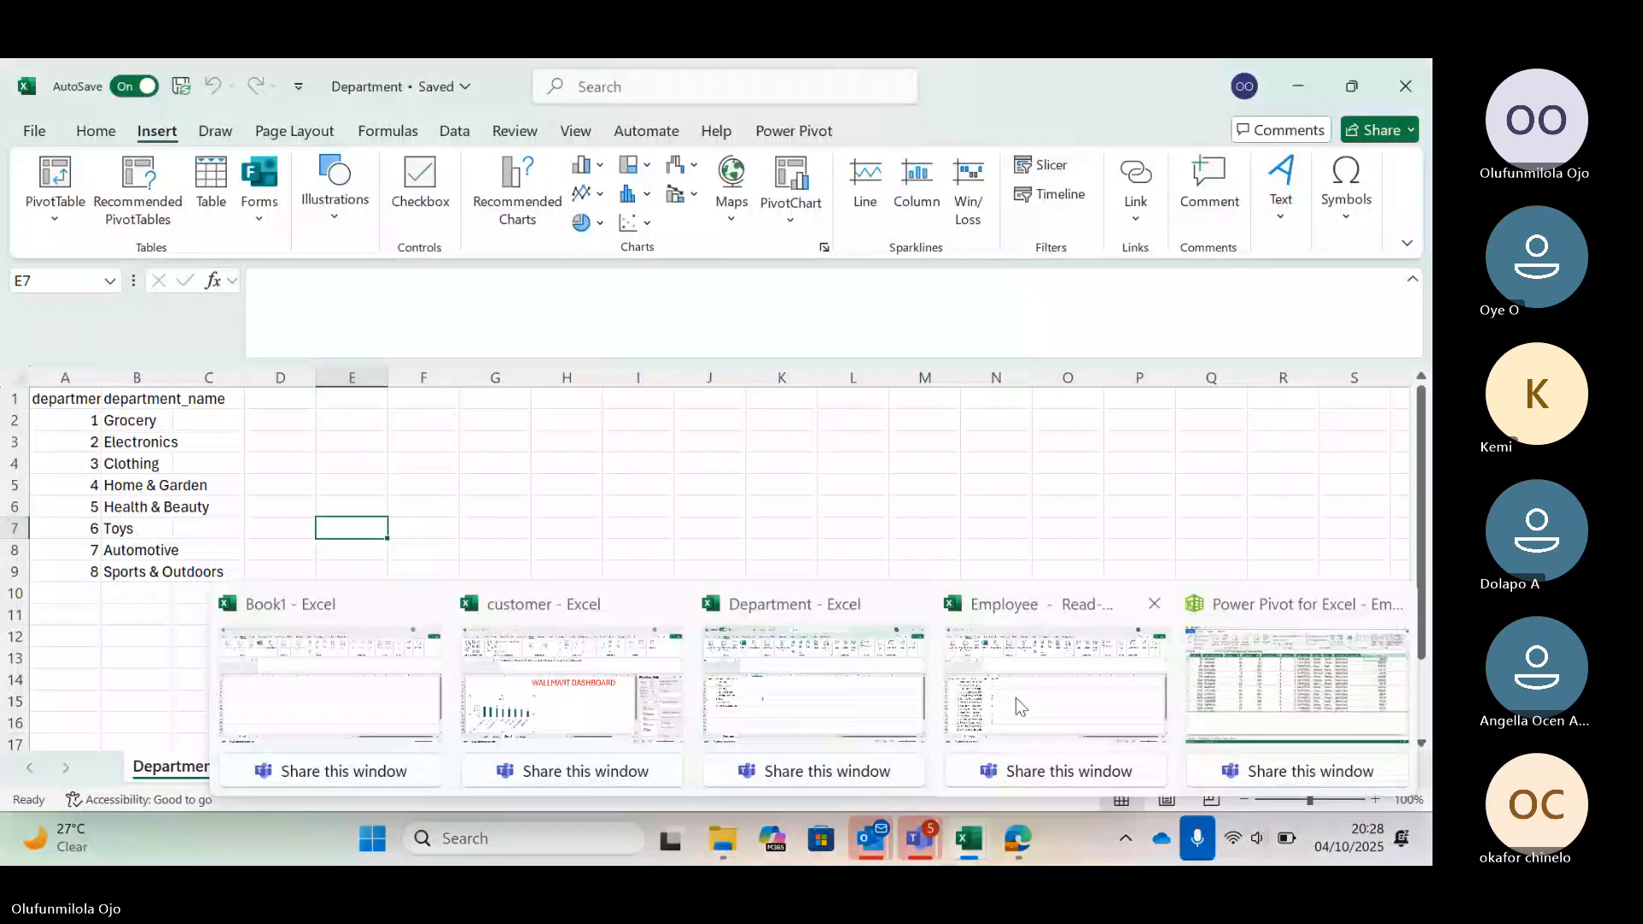
left_click(1017, 698)
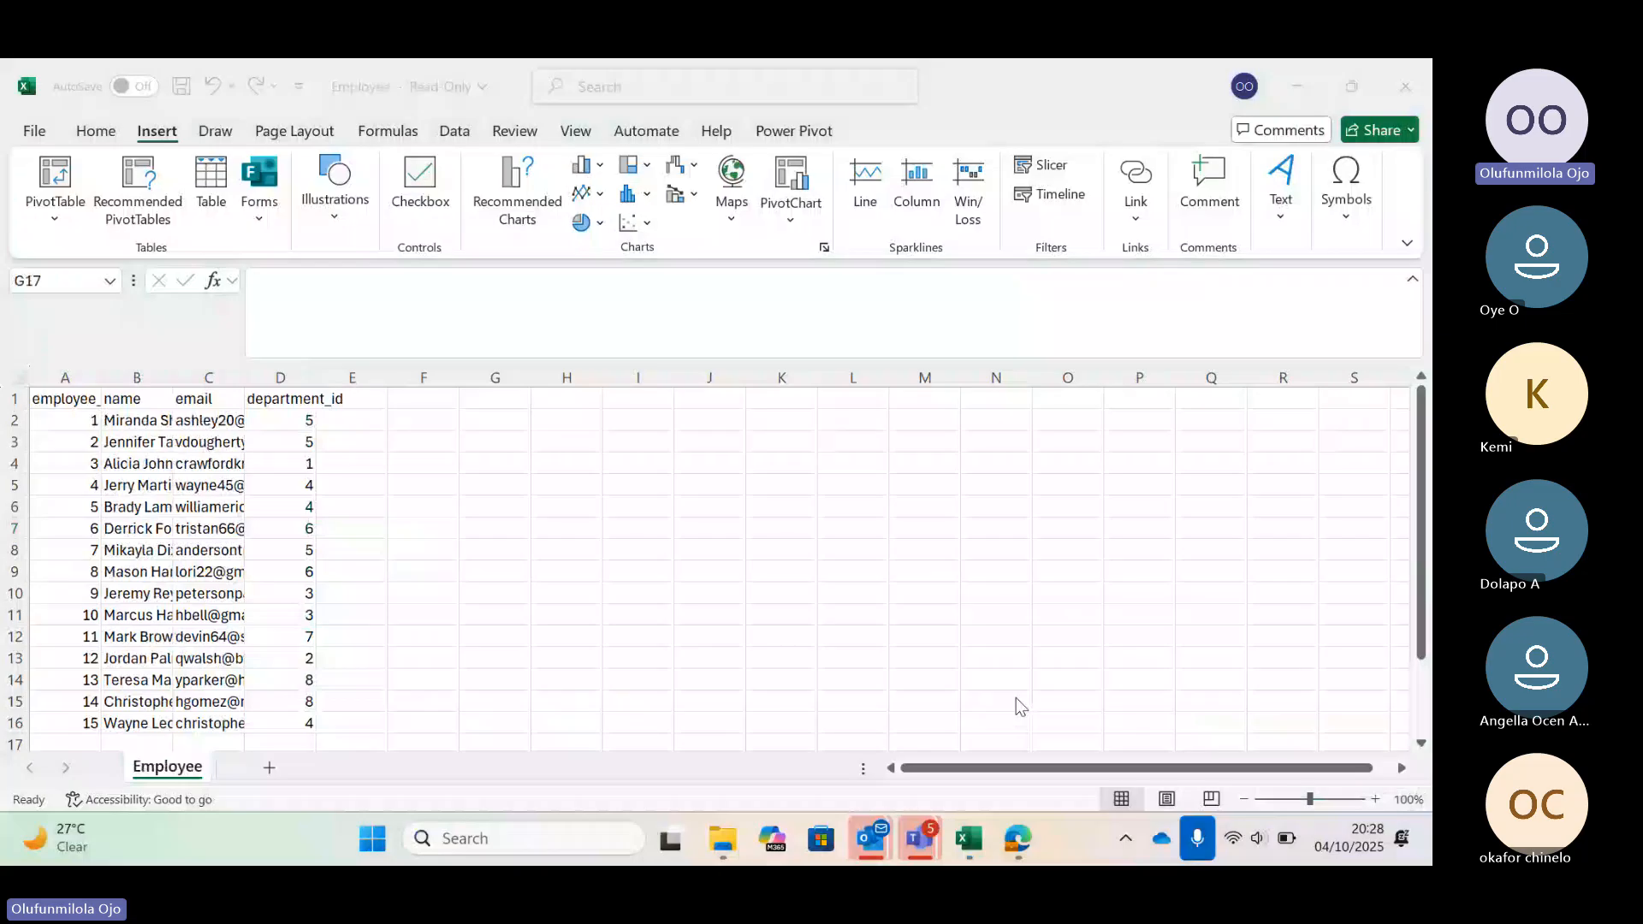
left_click(79, 210)
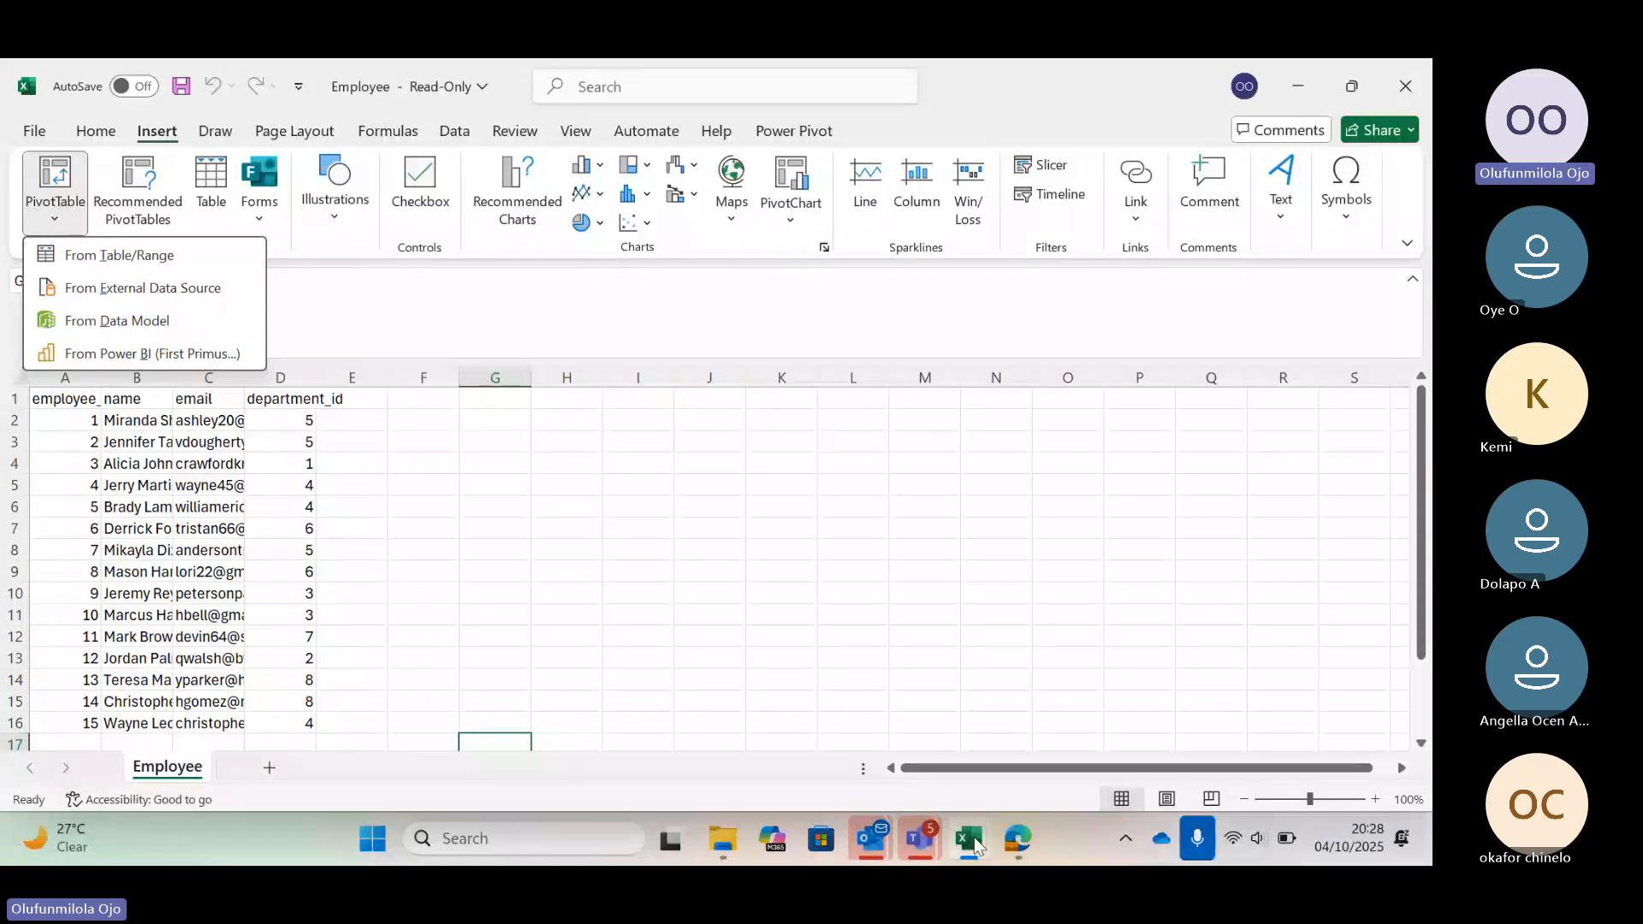
mouse_move(975, 847)
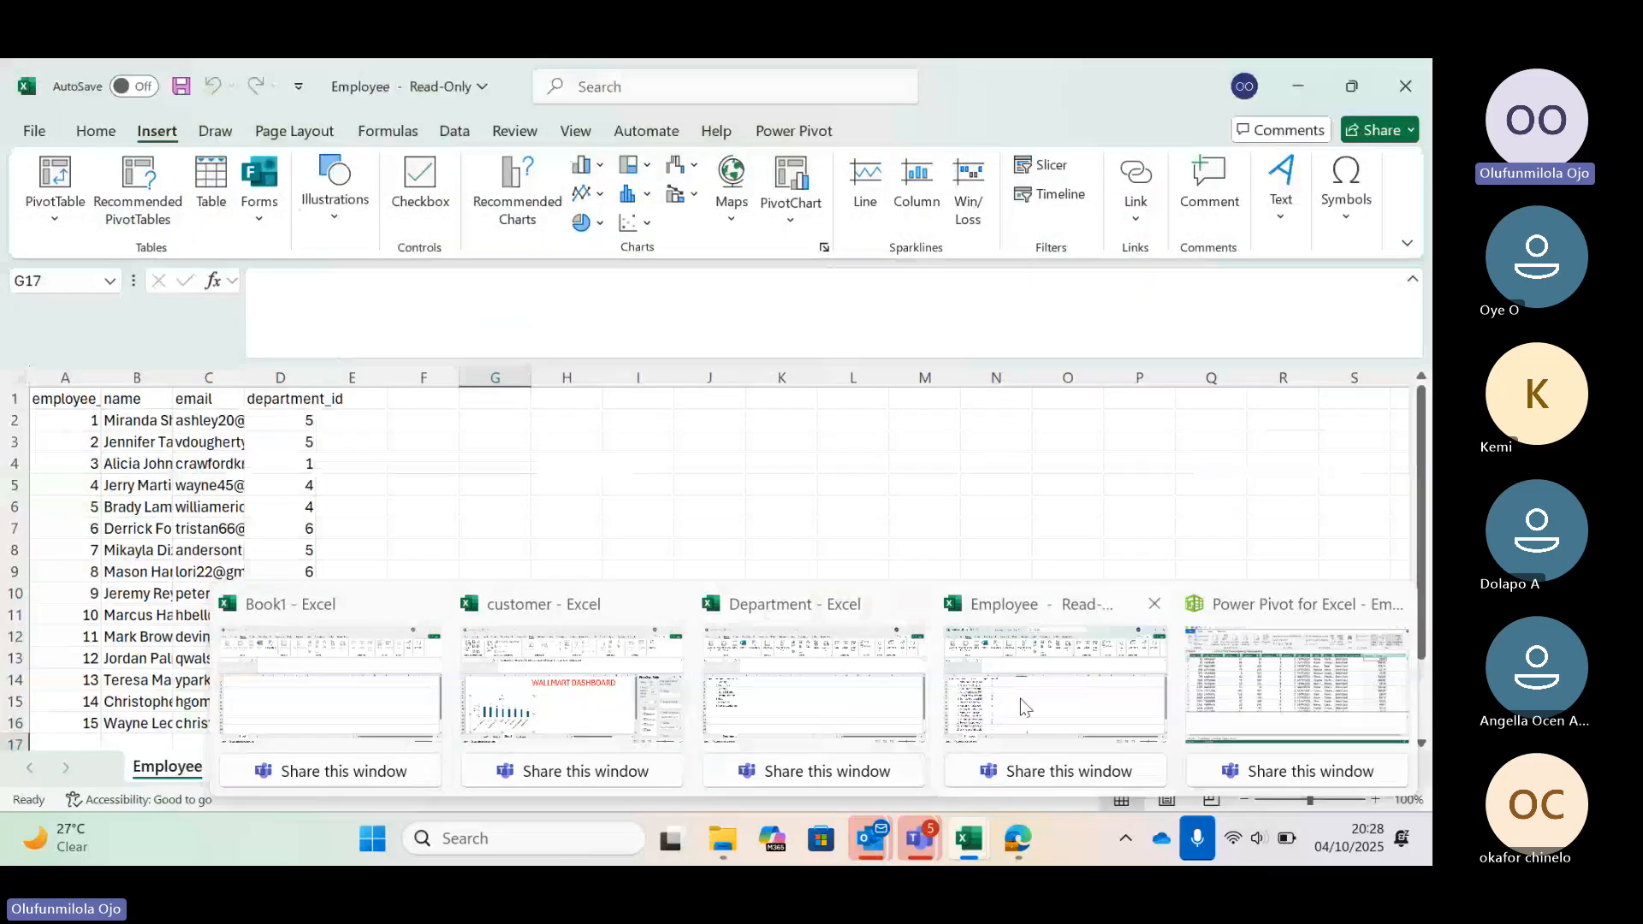
left_click(1020, 698)
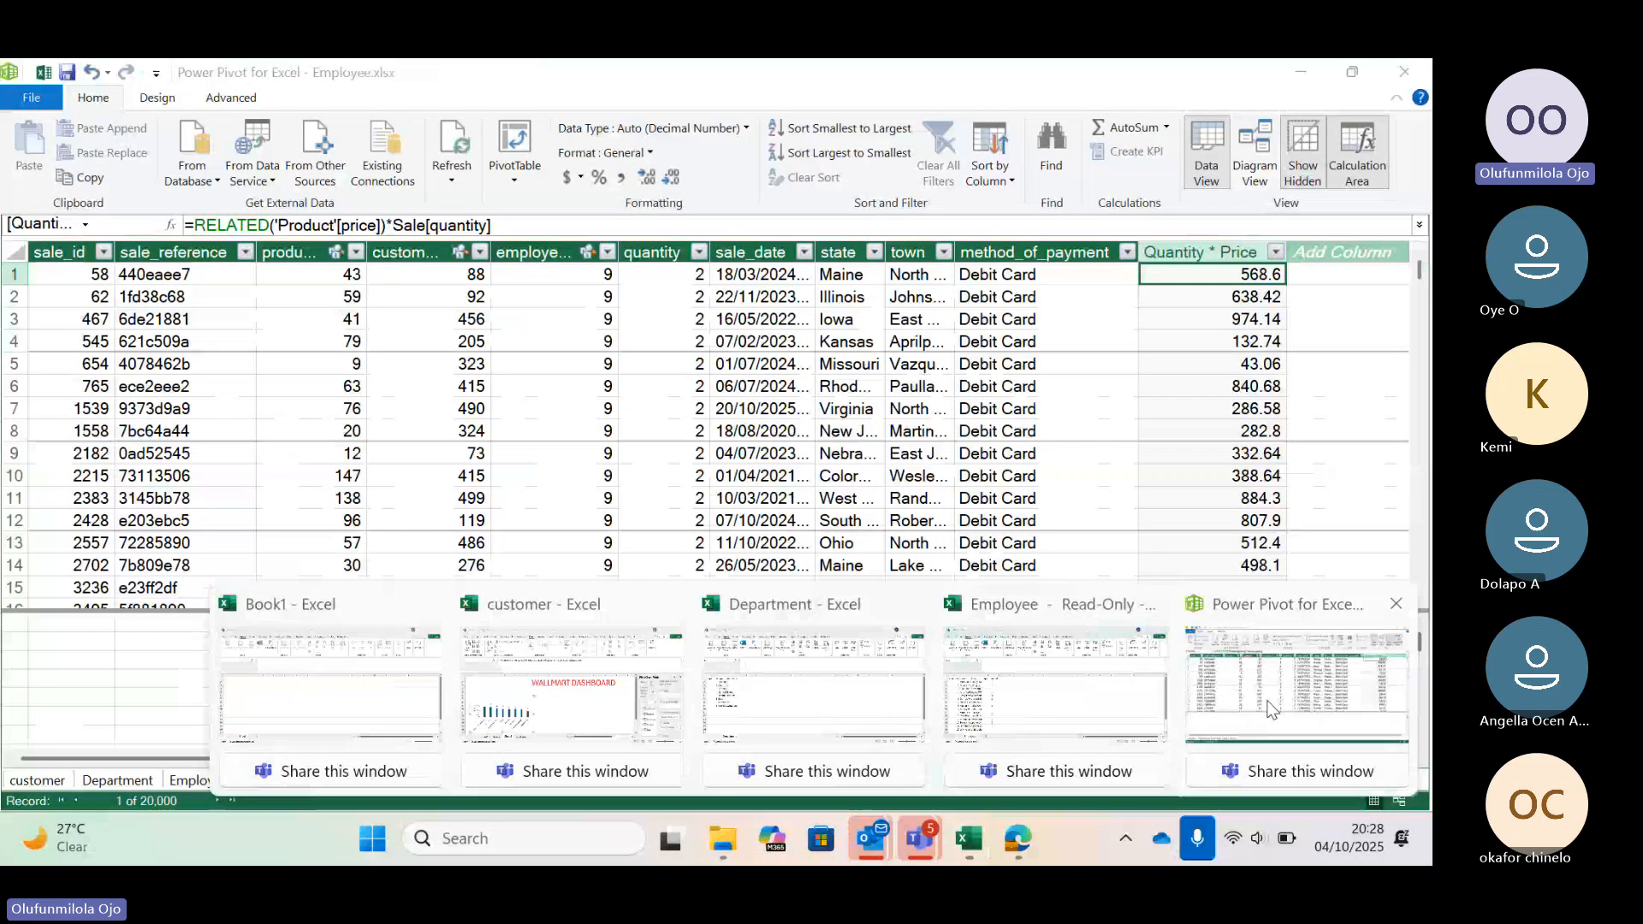
Switch to the Power Pivot window and display the data model in Diagram View
left_click(1296, 684)
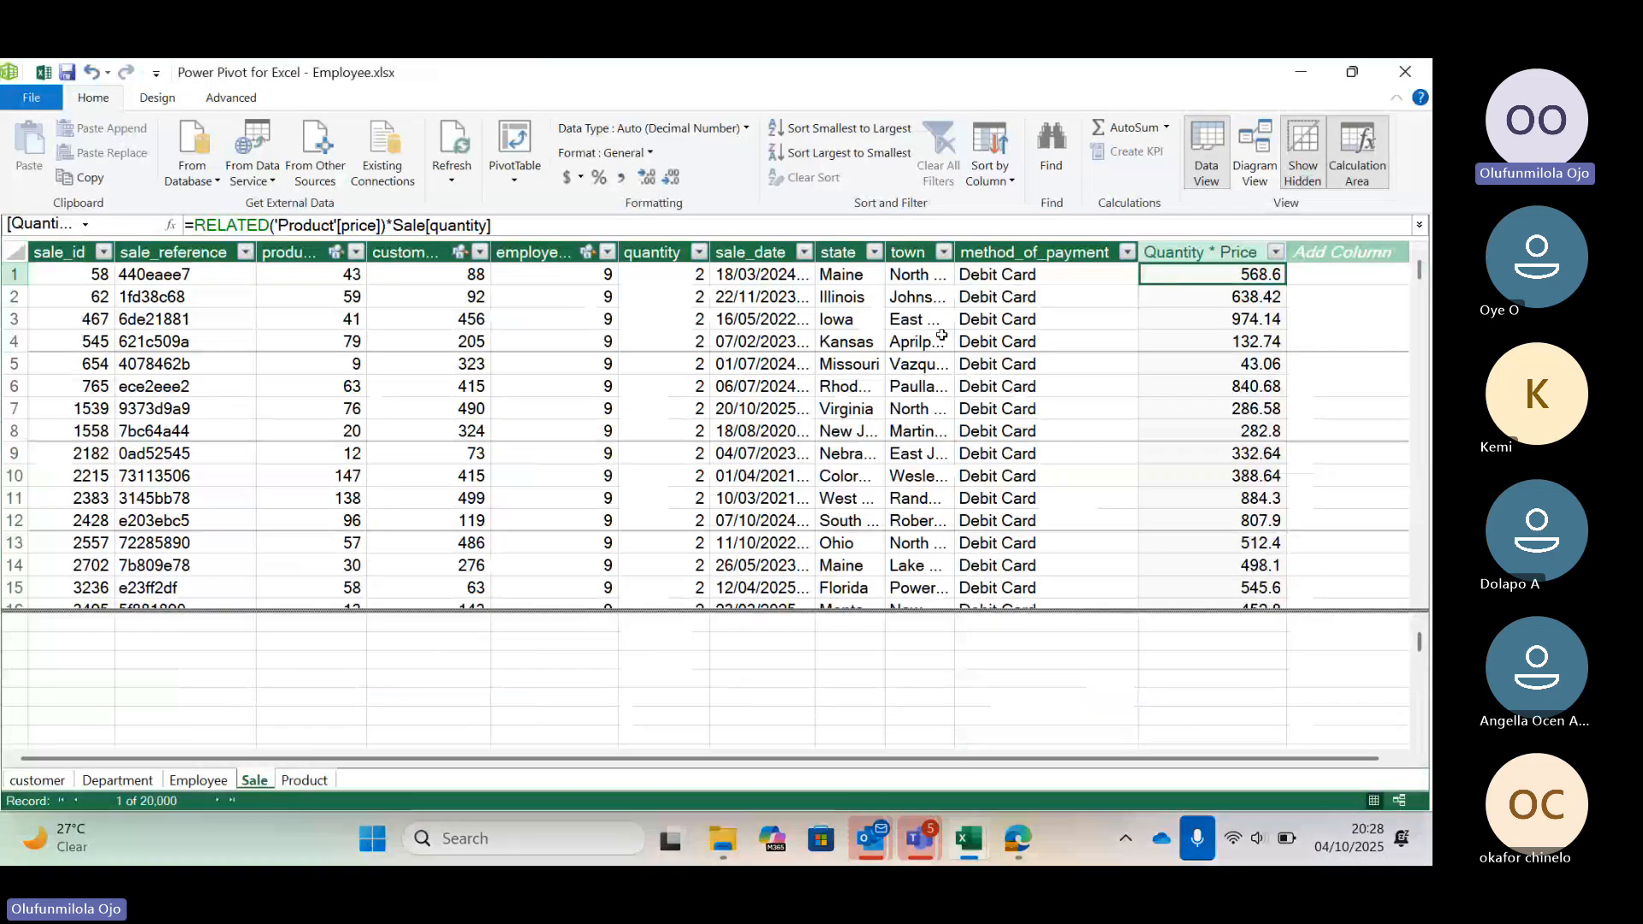
left_click(1259, 164)
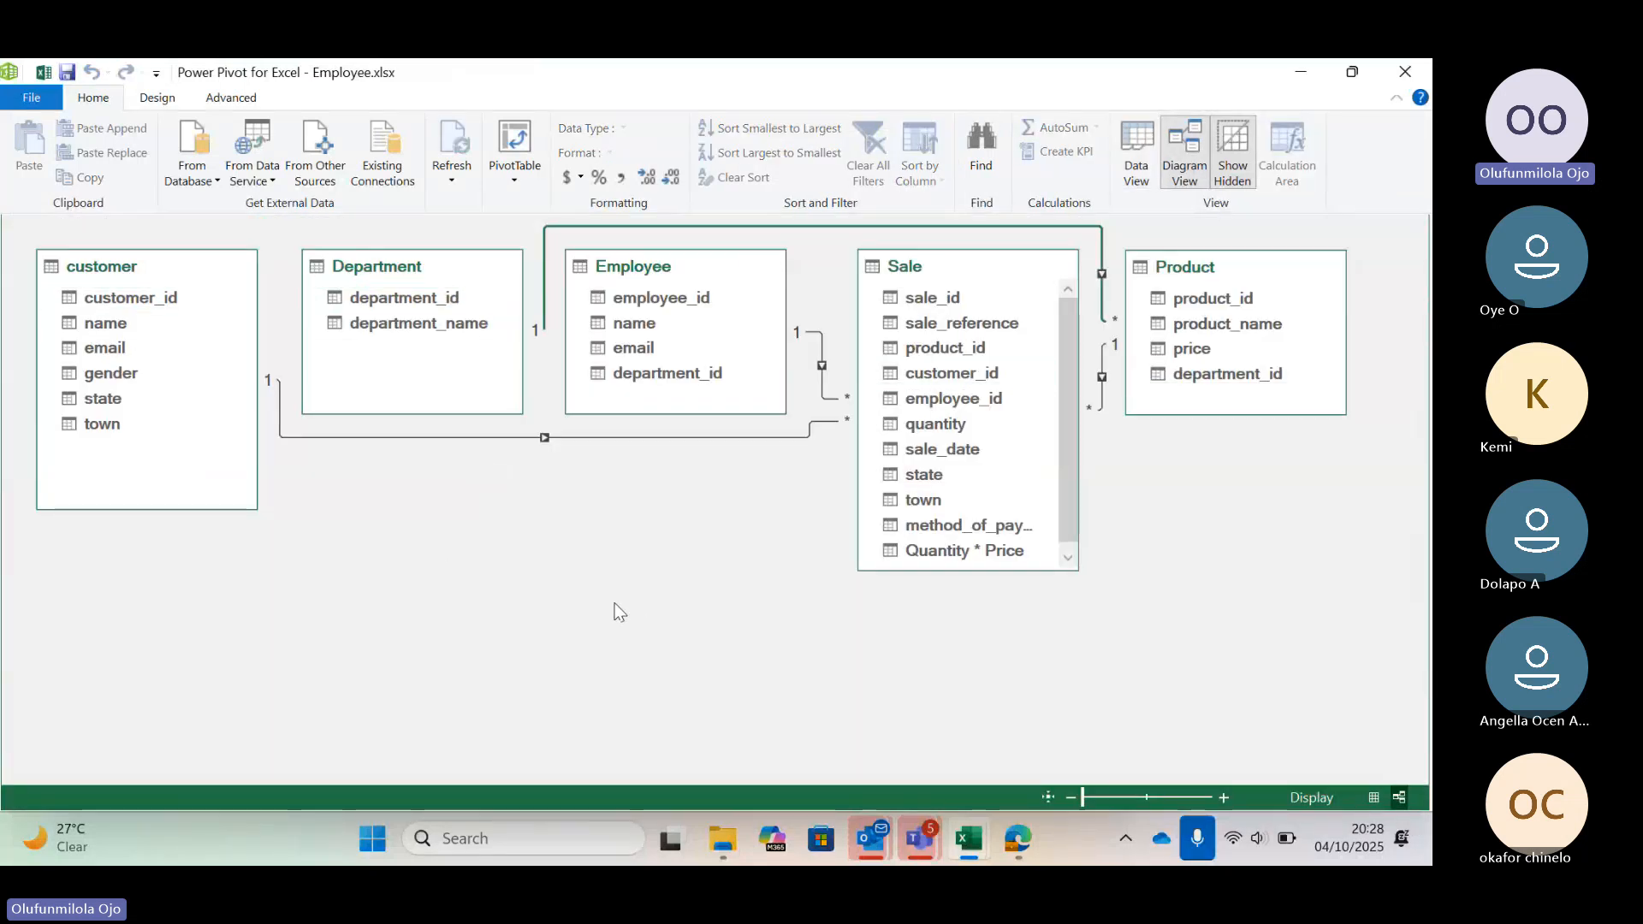
In the Employee workbook, insert a PivotTable from the Data Model on a new worksheet
left_click(969, 839)
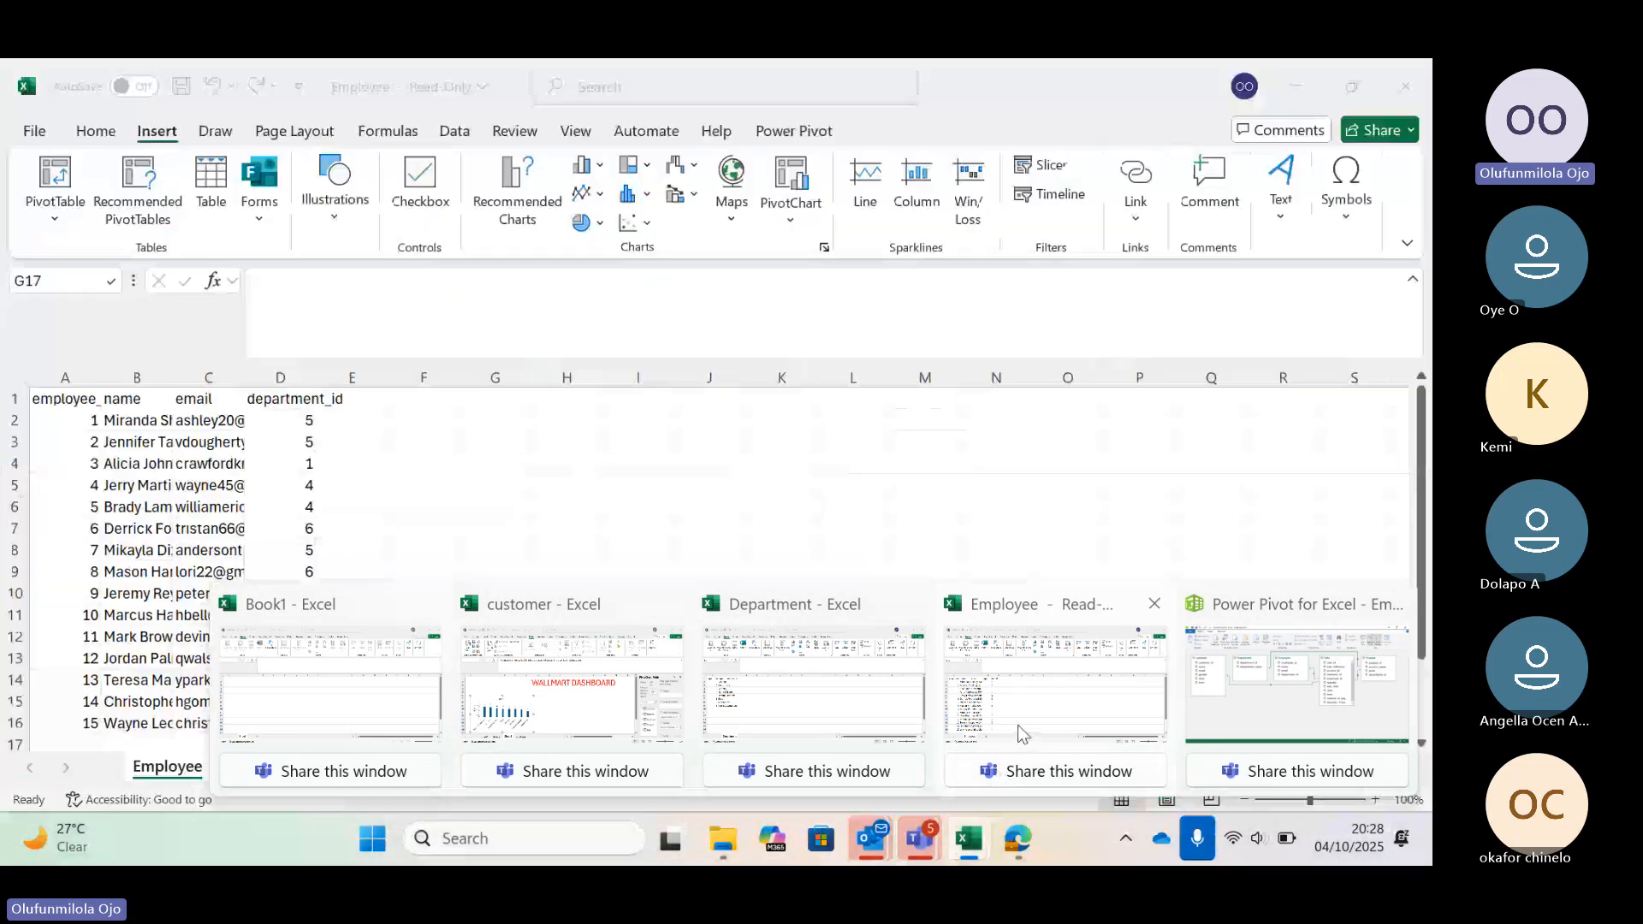
left_click(1045, 712)
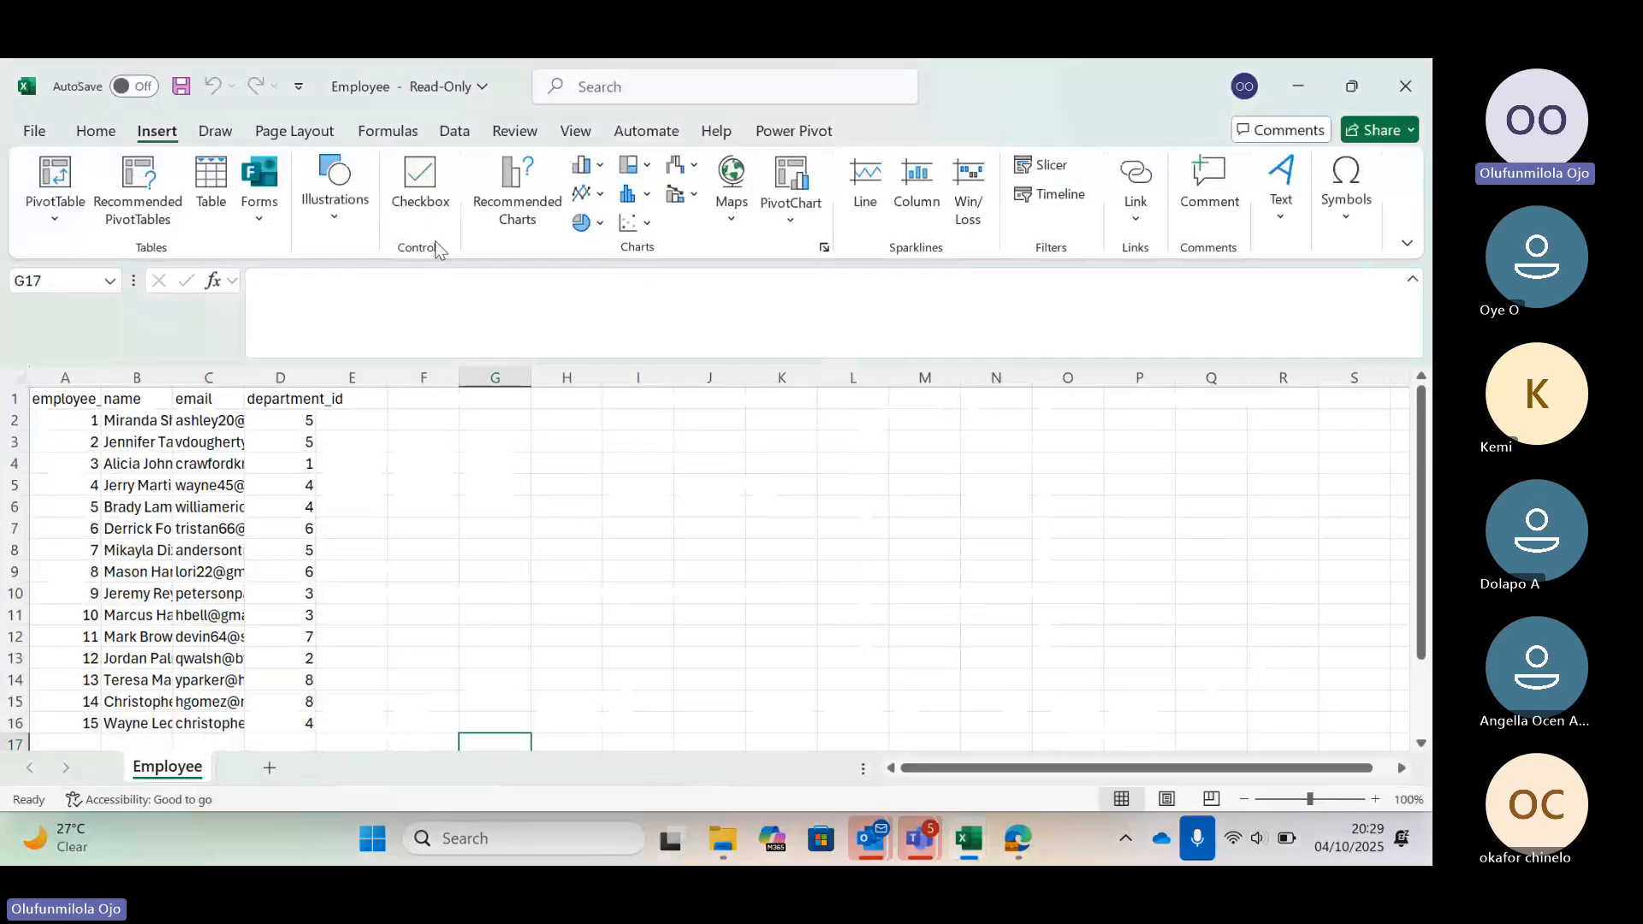
left_click(77, 224)
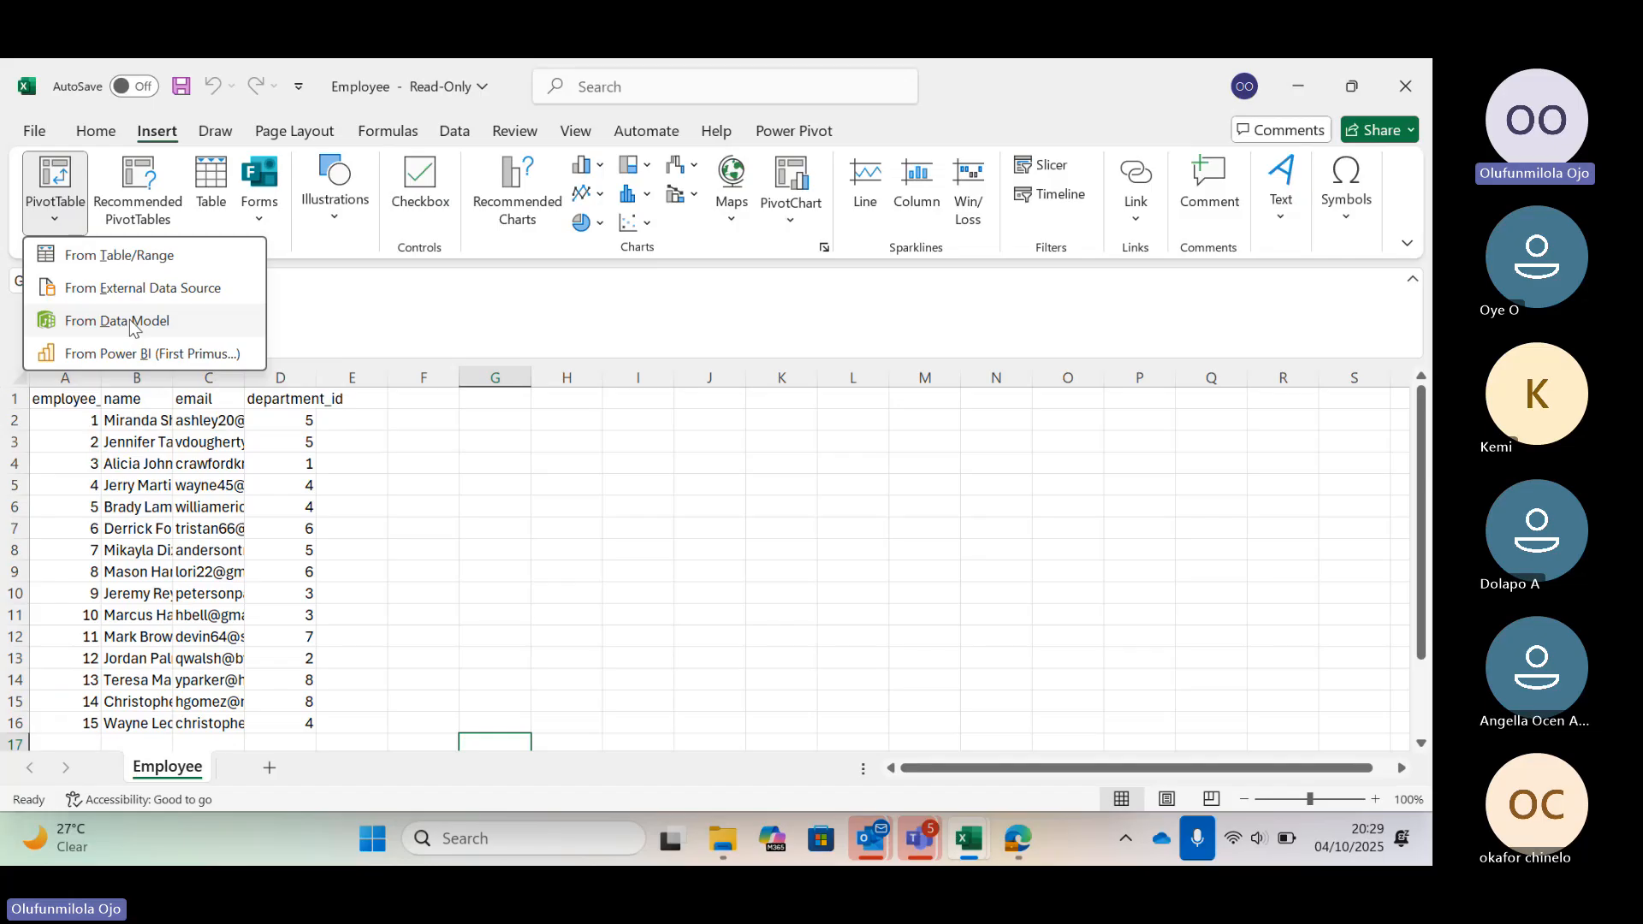
left_click(130, 322)
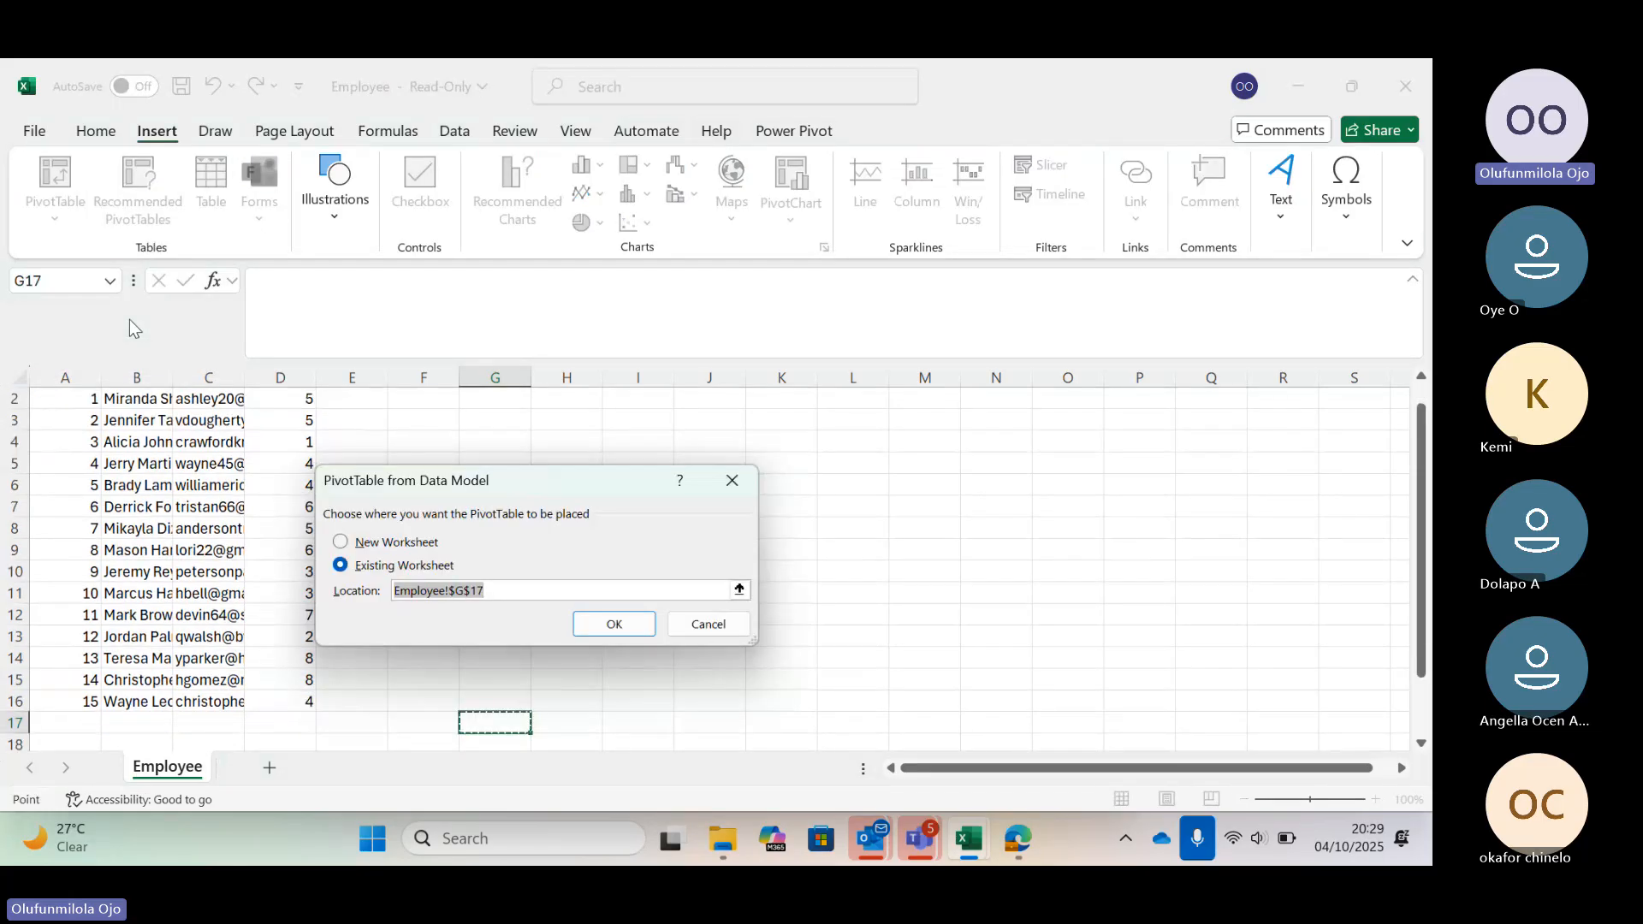
left_click(342, 542)
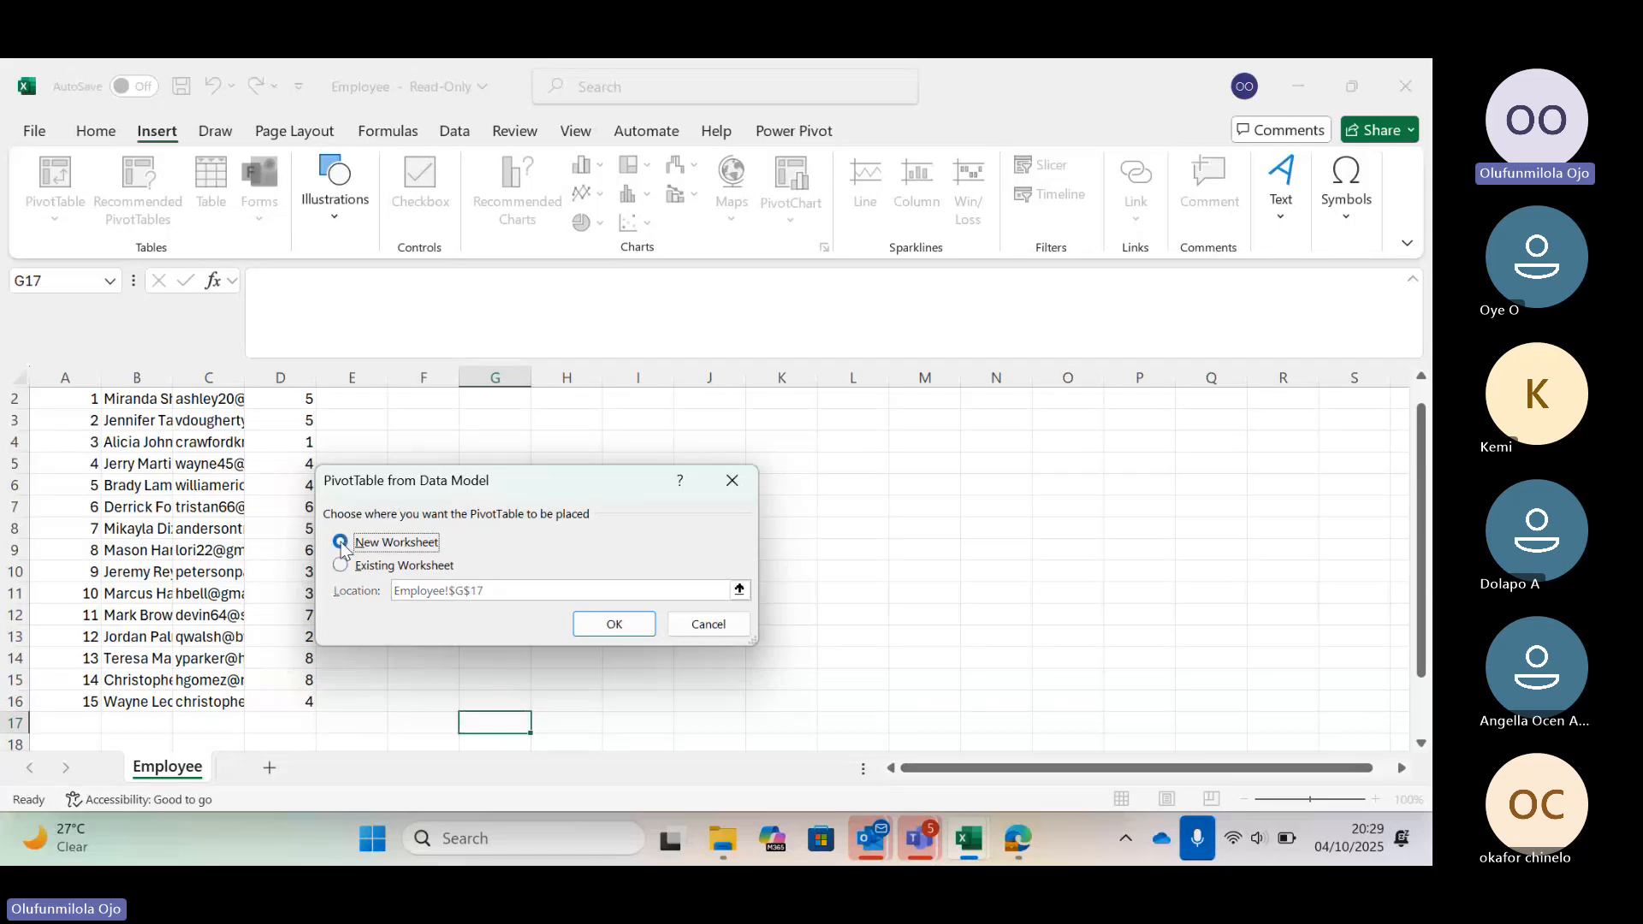
left_click(600, 630)
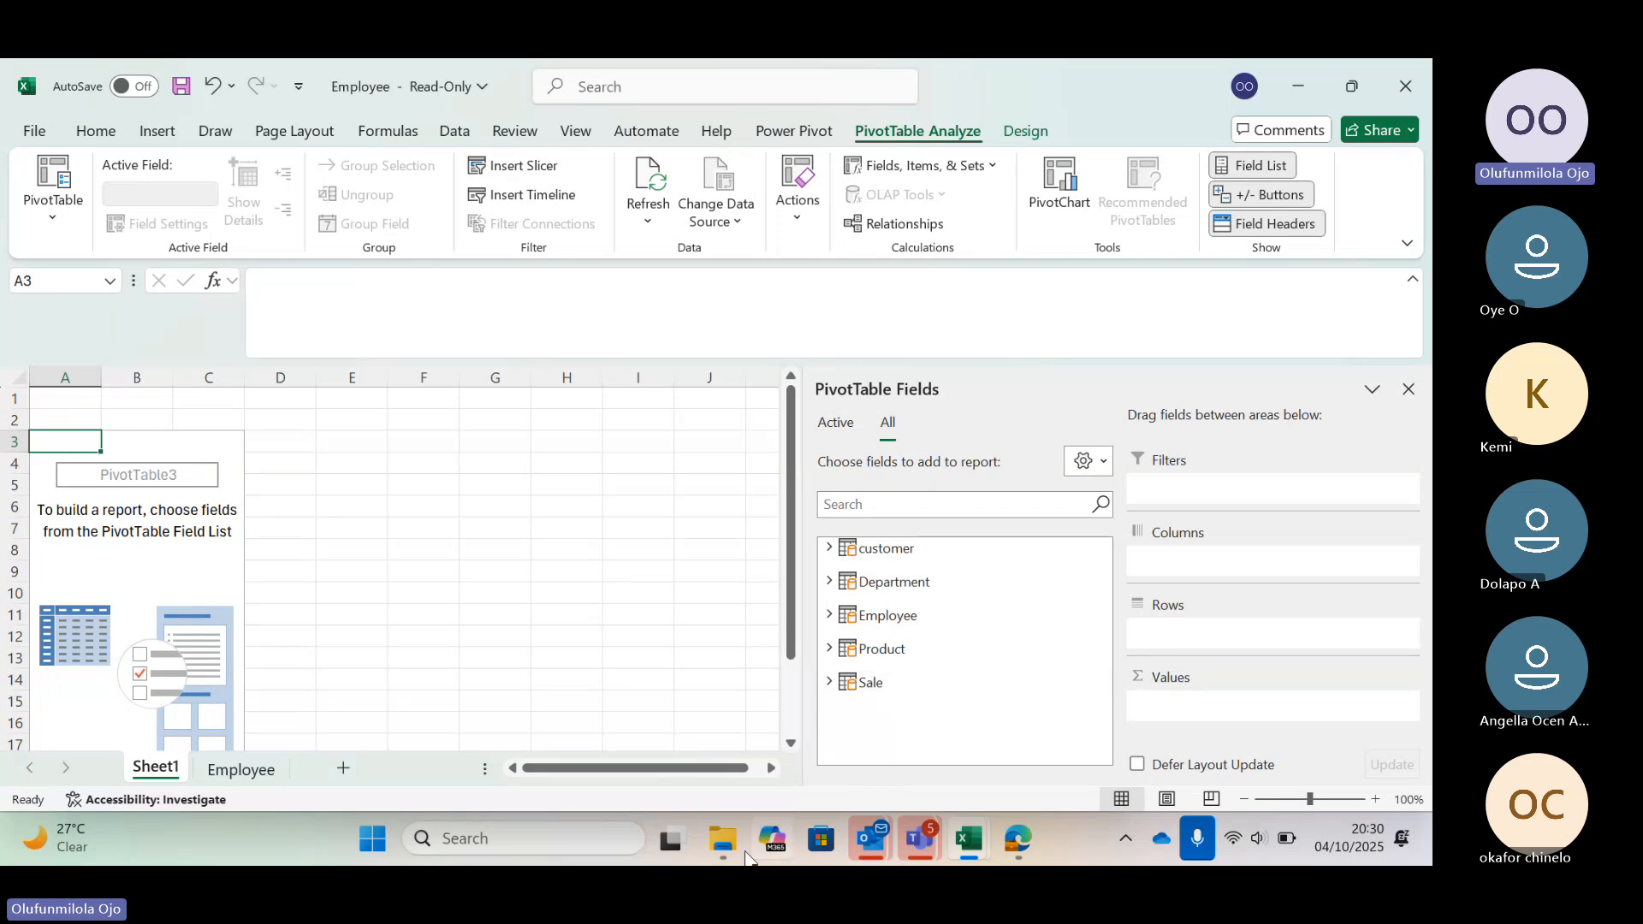
Switch to File Explorer and open the Project Question PDF from the walmart folder
mouse_move(724, 845)
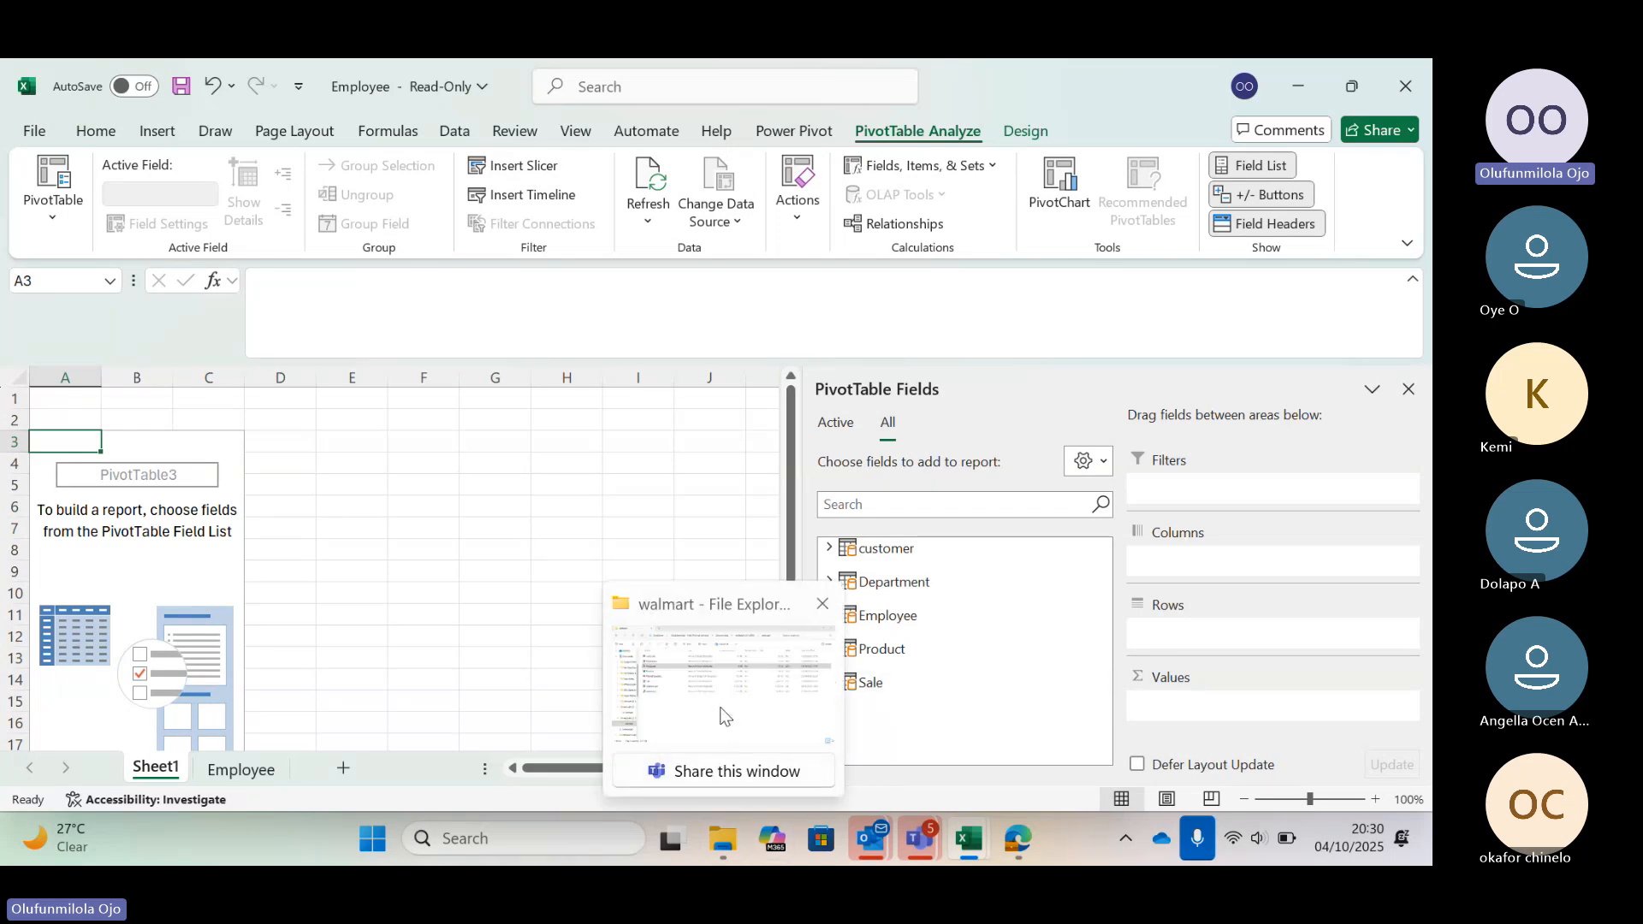
mouse_move(724, 716)
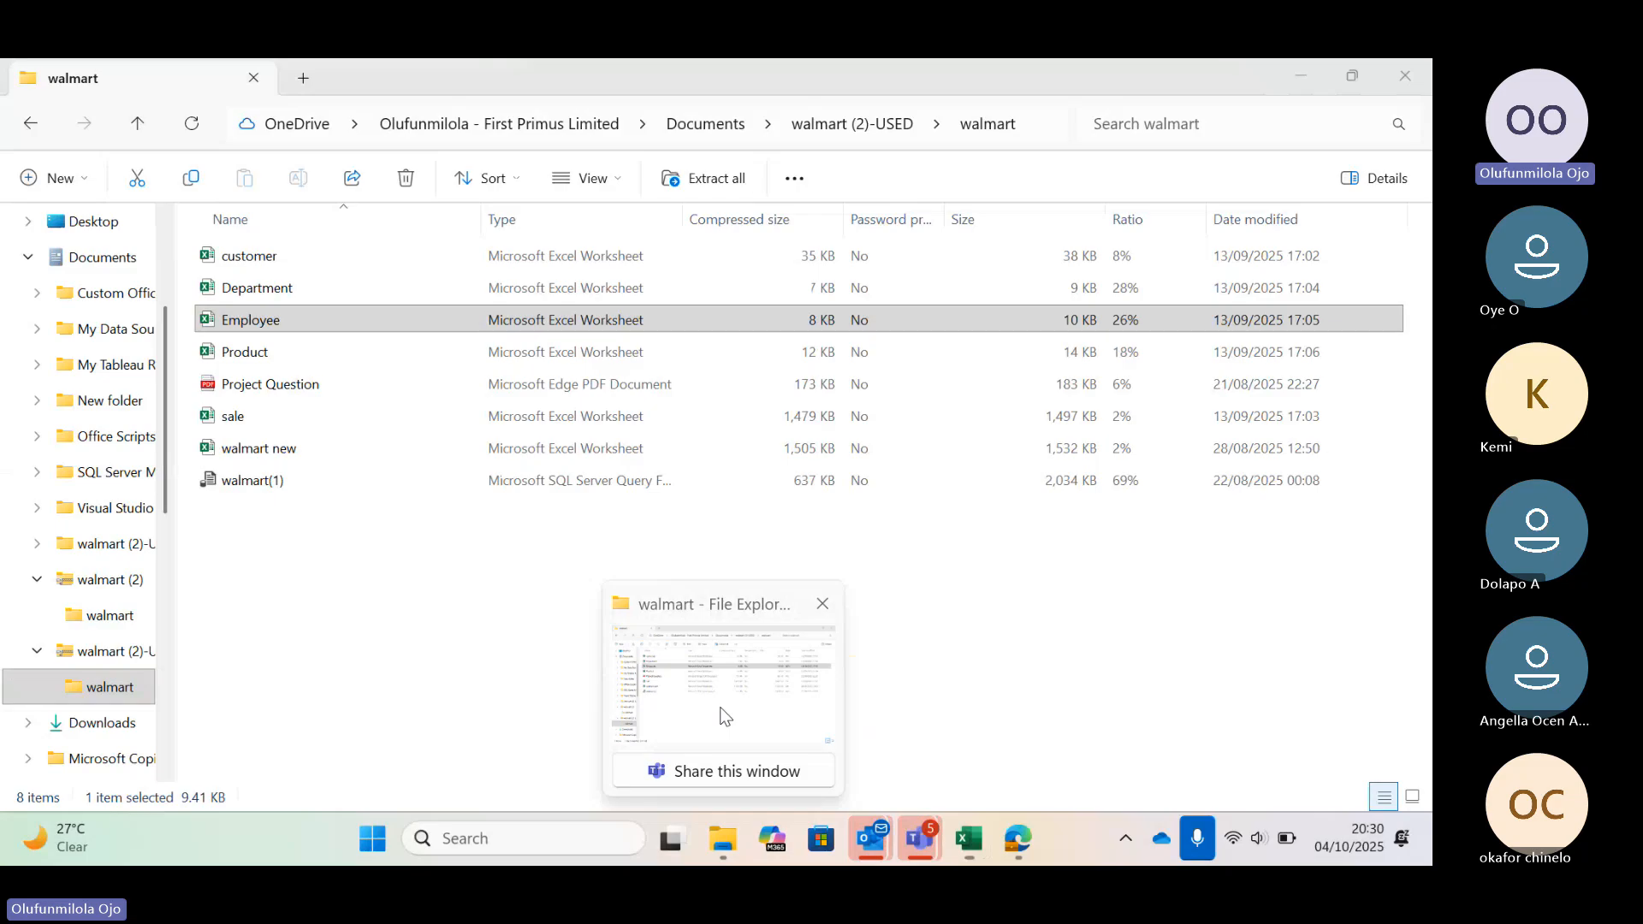
left_click(724, 715)
left_click(378, 389)
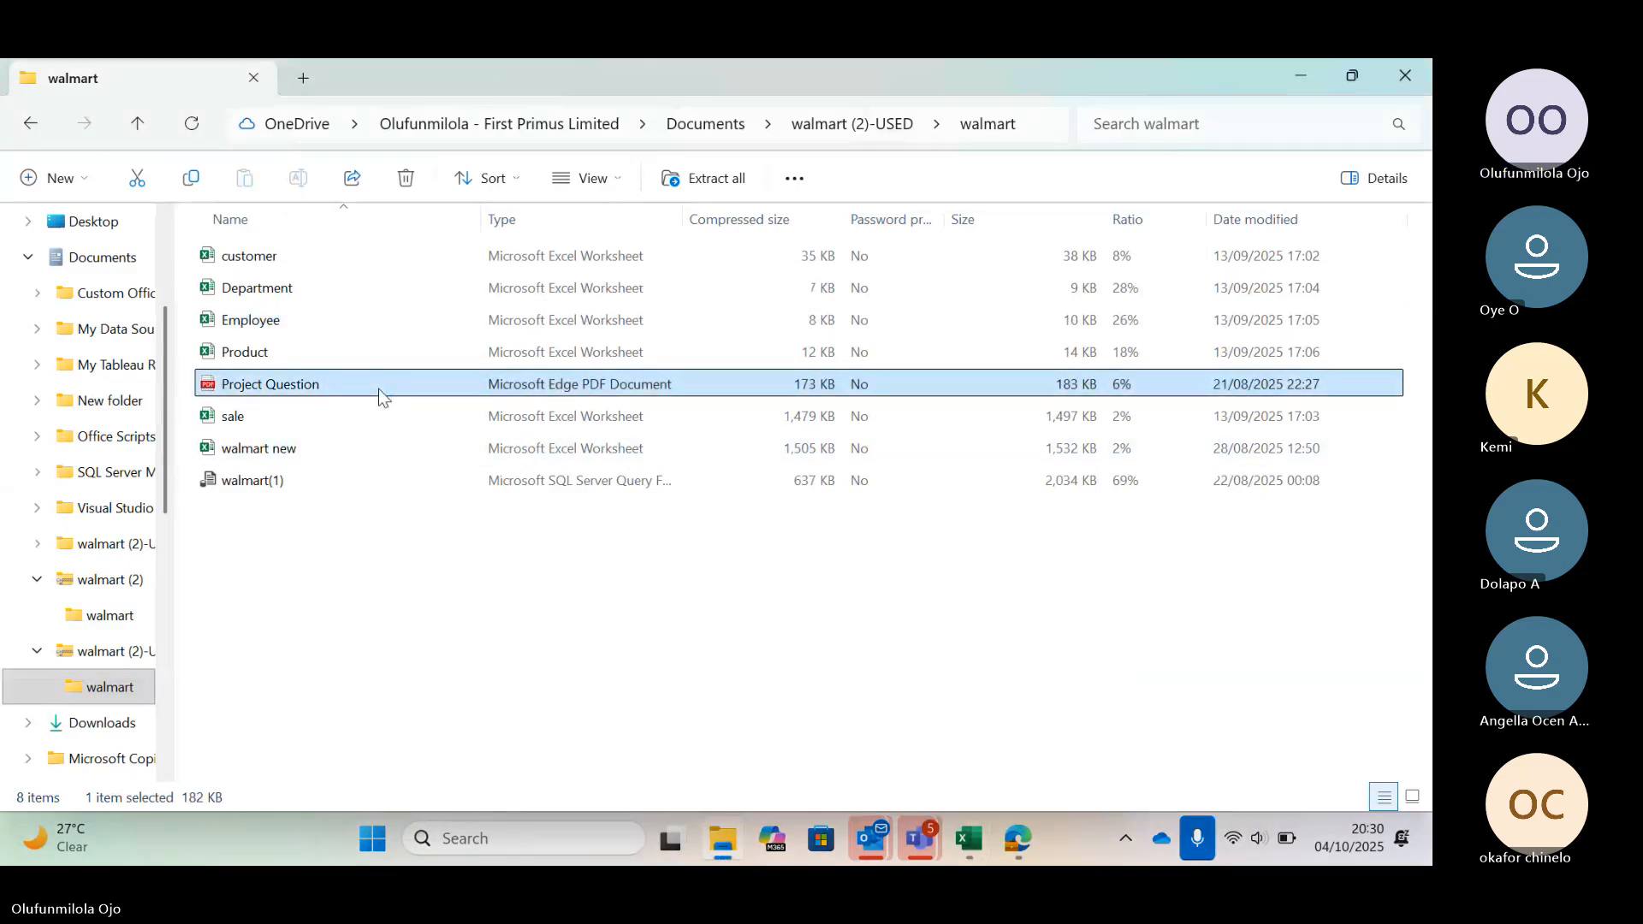
double_click(379, 389)
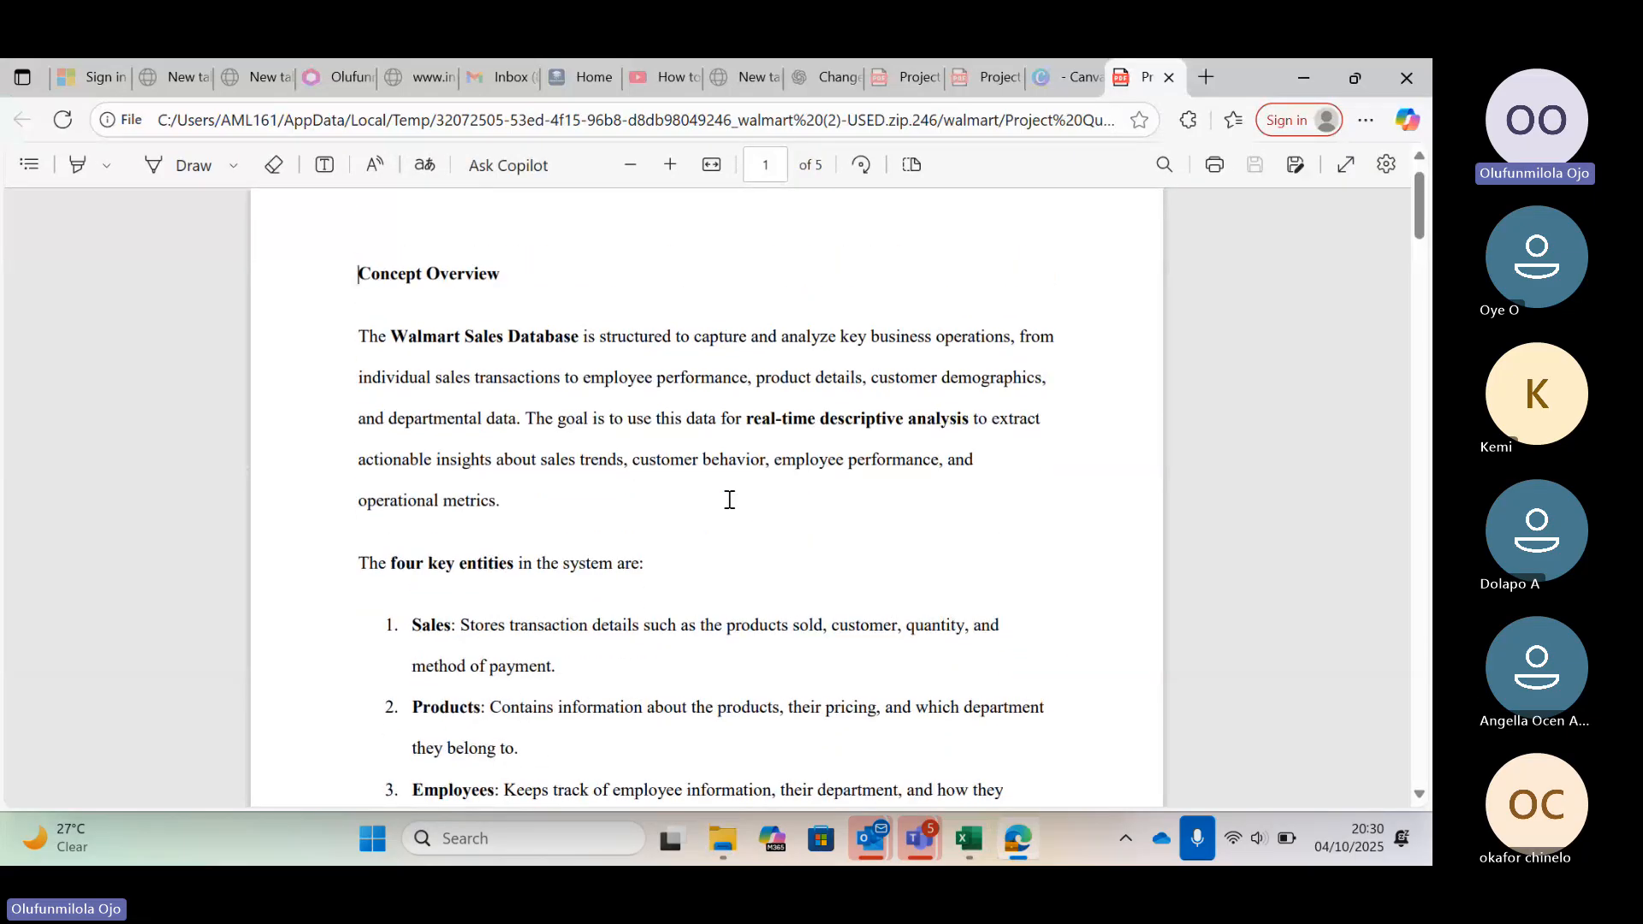
Read the Concept Overview section of the Project Question PDF
scroll(729, 500, "down", 2)
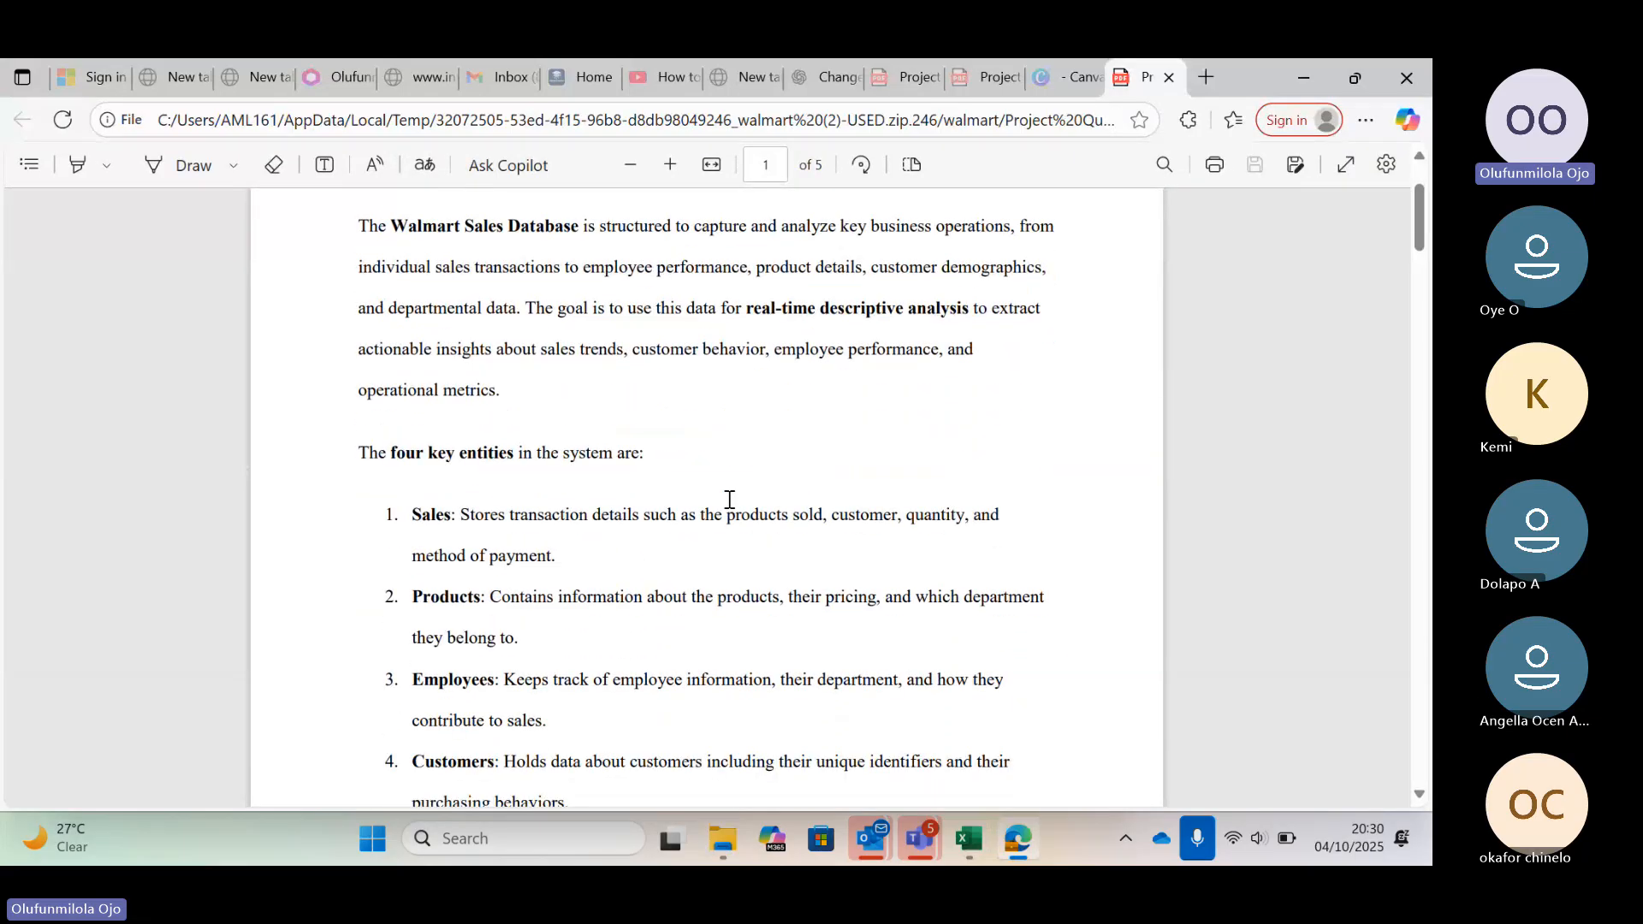
scroll(729, 499, "down", 1)
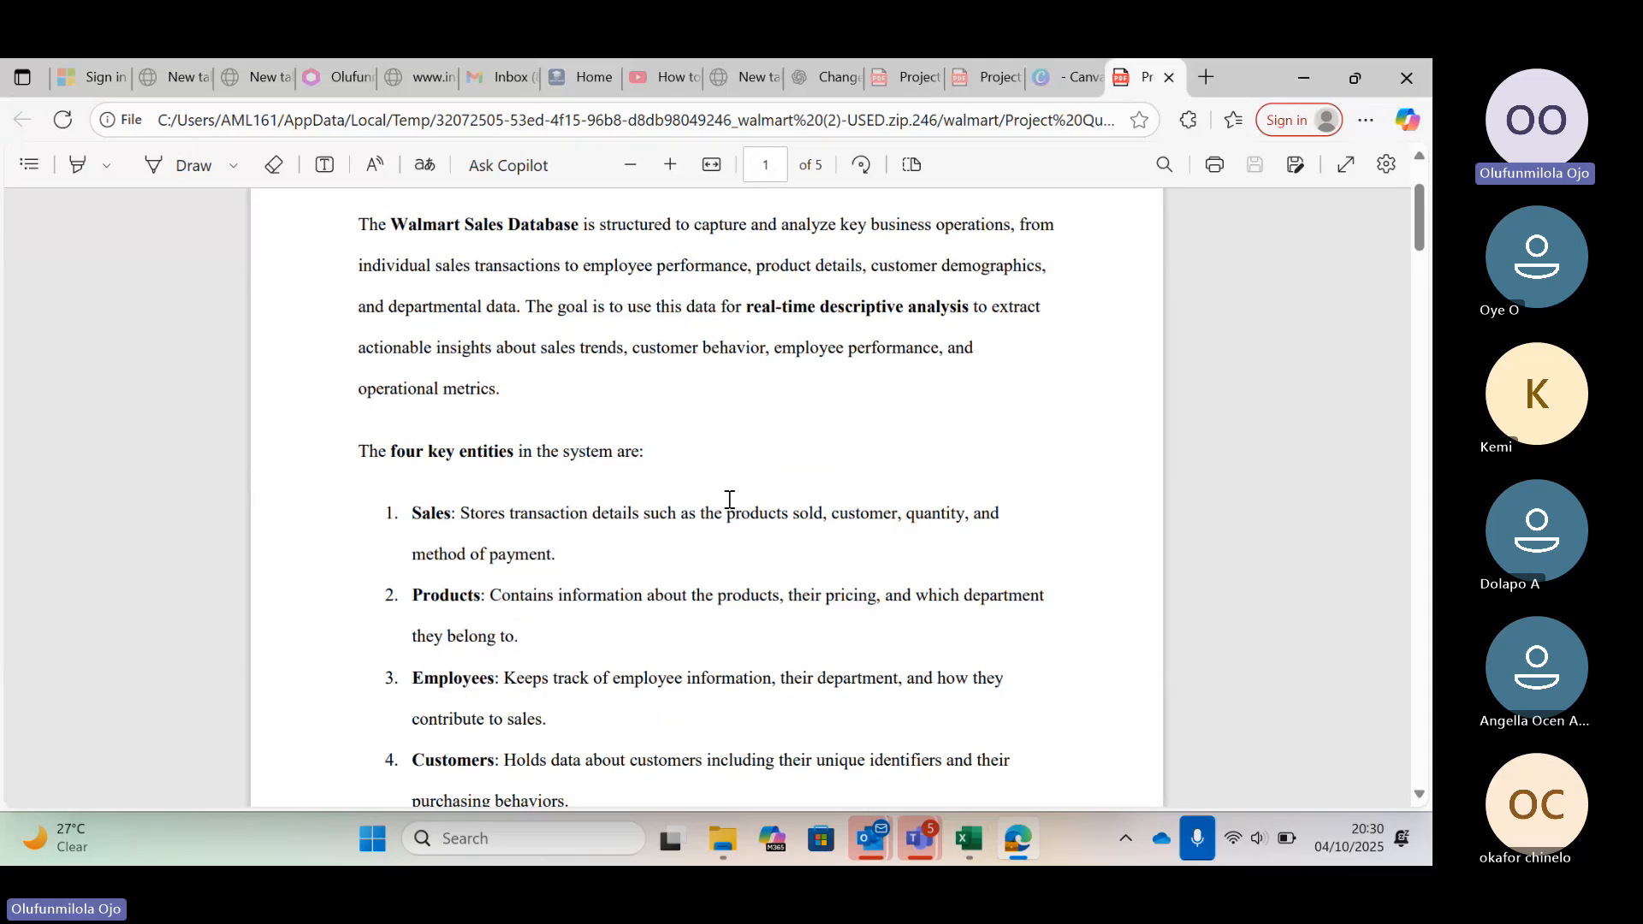
scroll(729, 500, "up", 1)
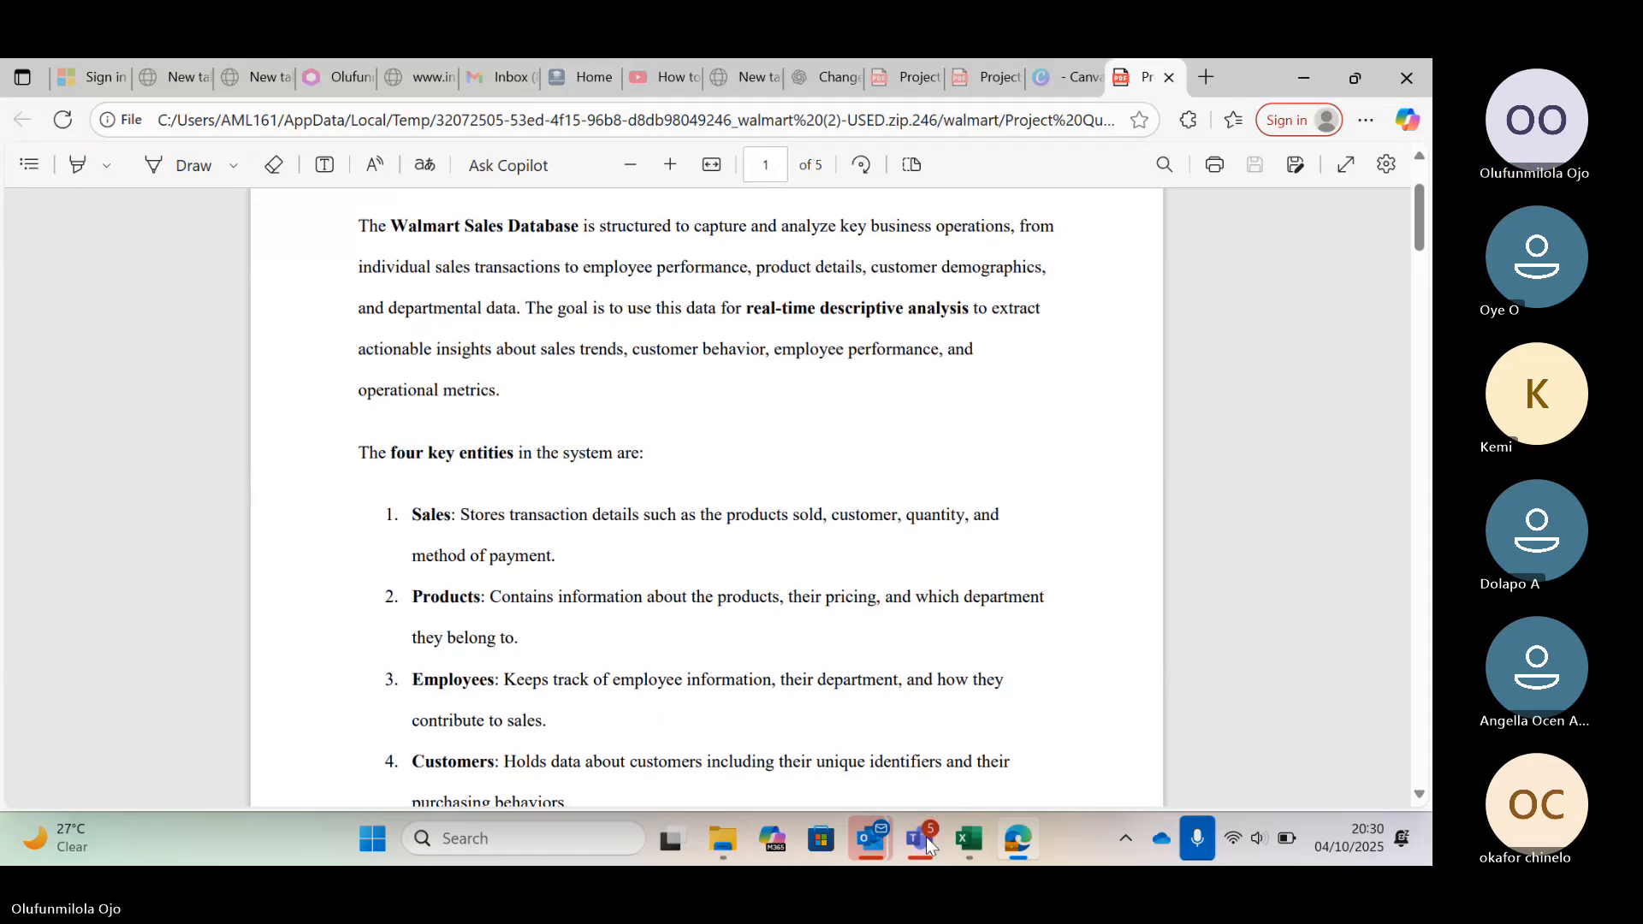
mouse_move(926, 837)
left_click(911, 766)
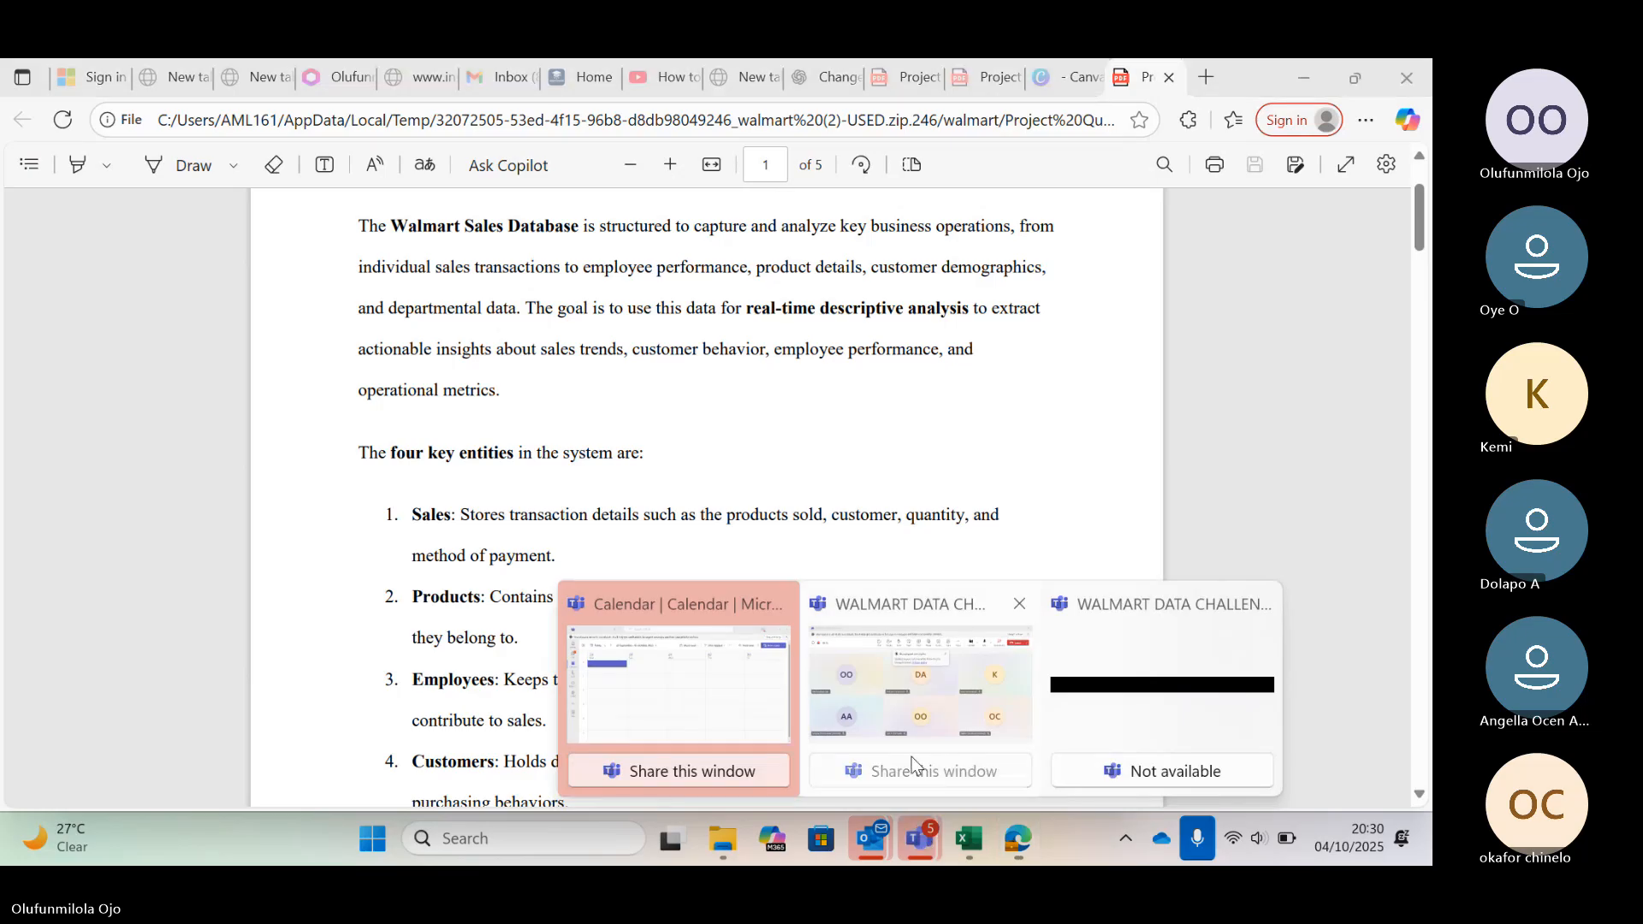
mouse_move(859, 705)
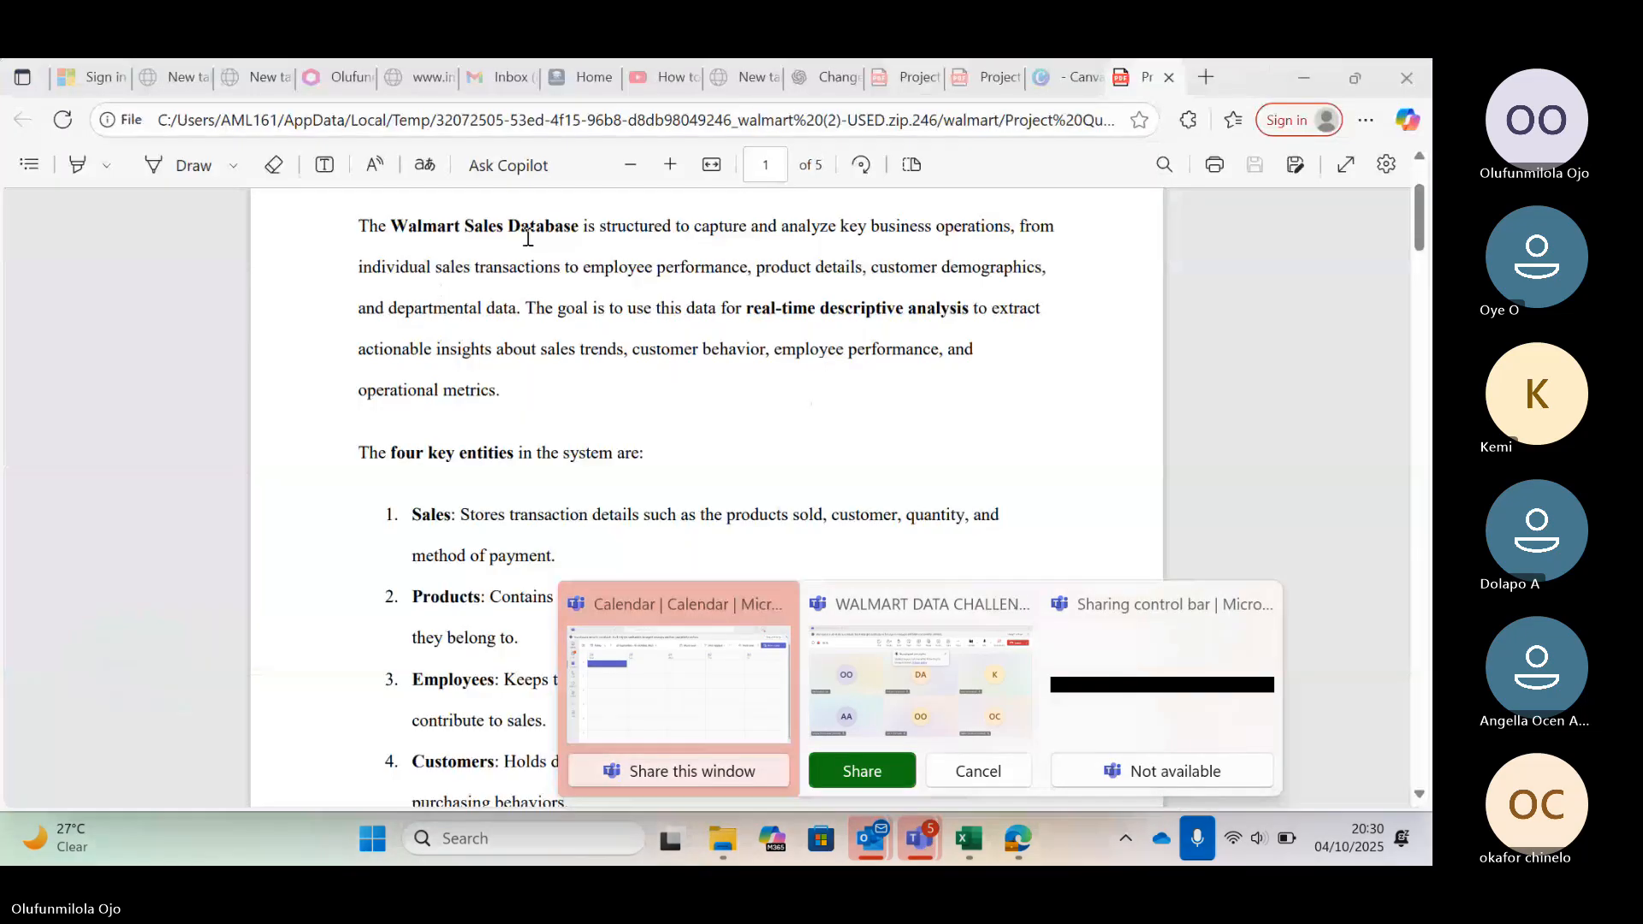
left_click(528, 238)
Switch to the Teams meeting window and mute the microphone
mouse_move(922, 842)
left_click(933, 686)
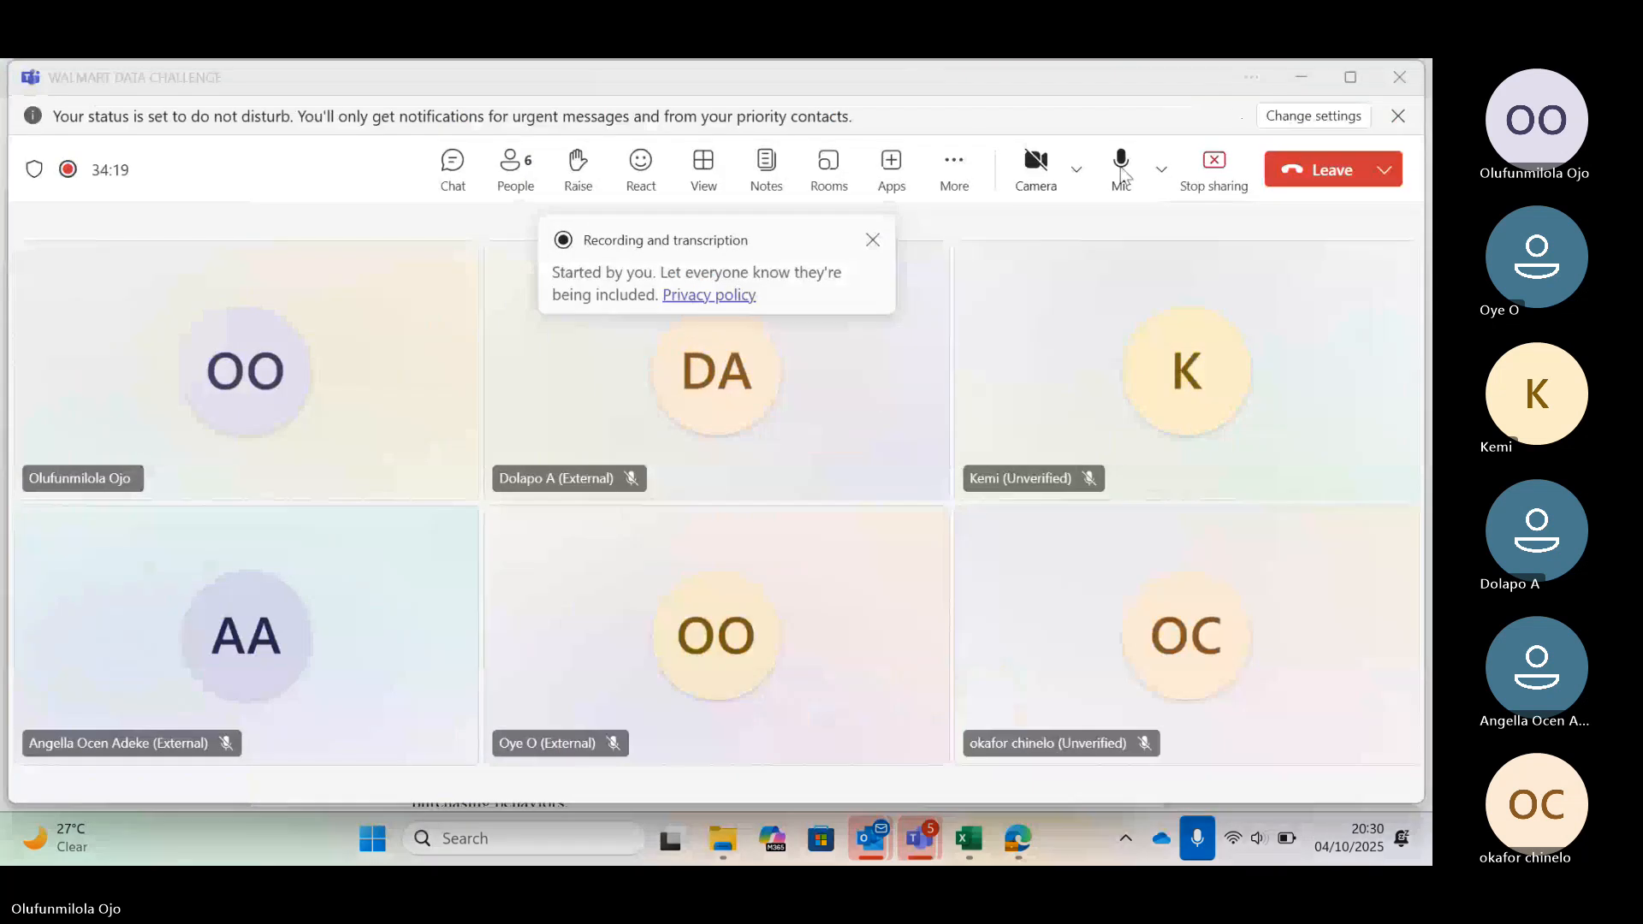
left_click(1122, 167)
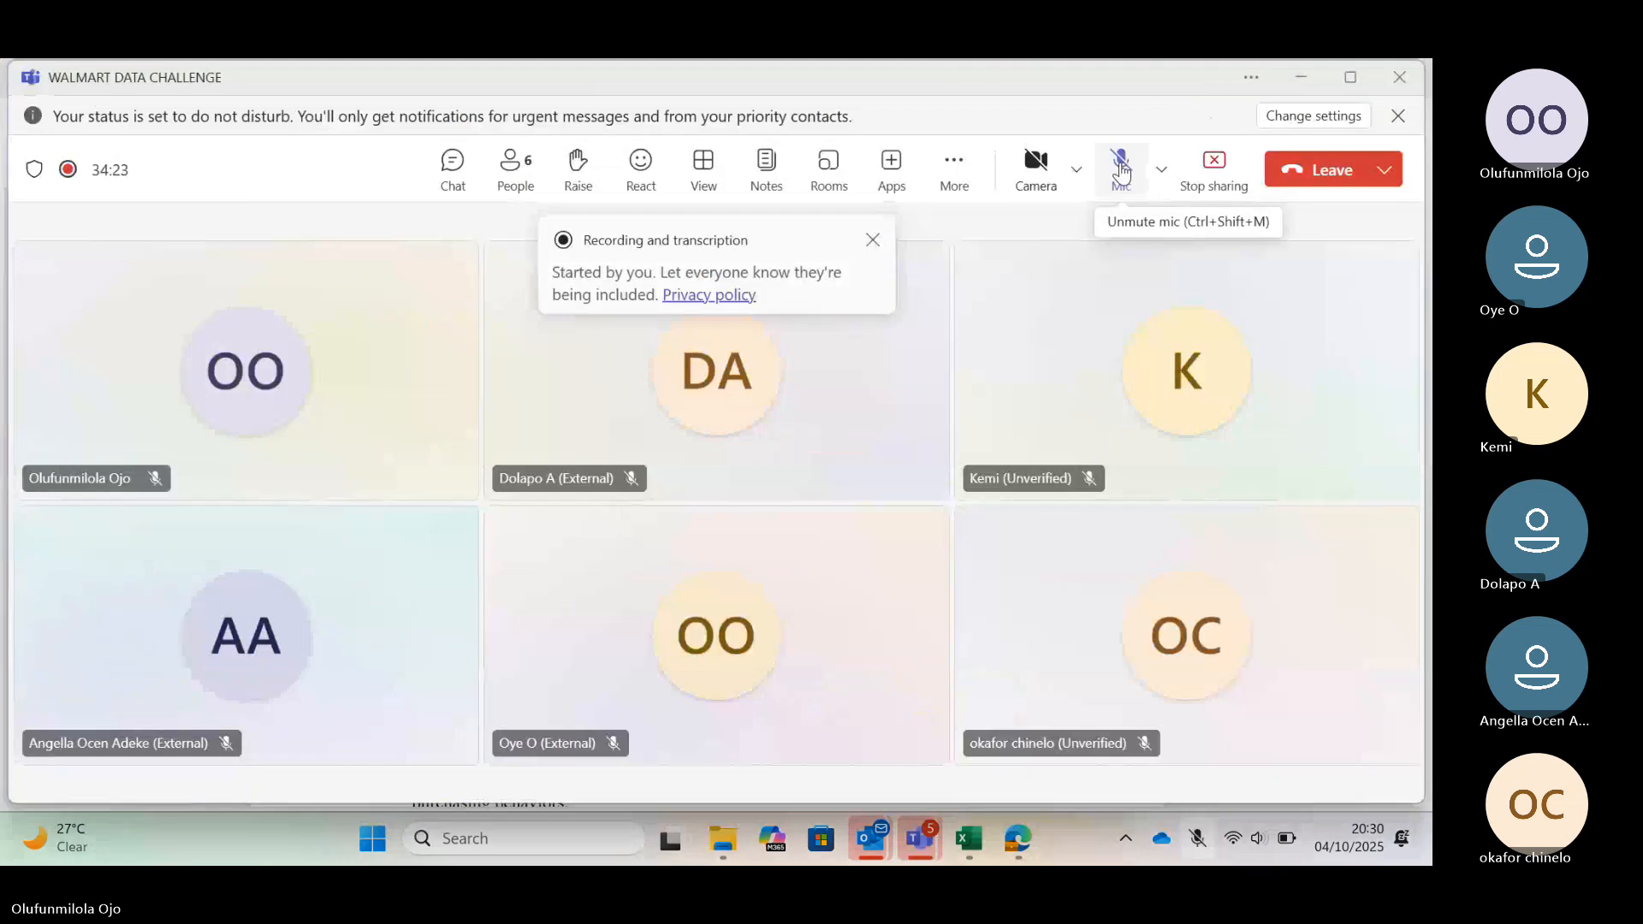
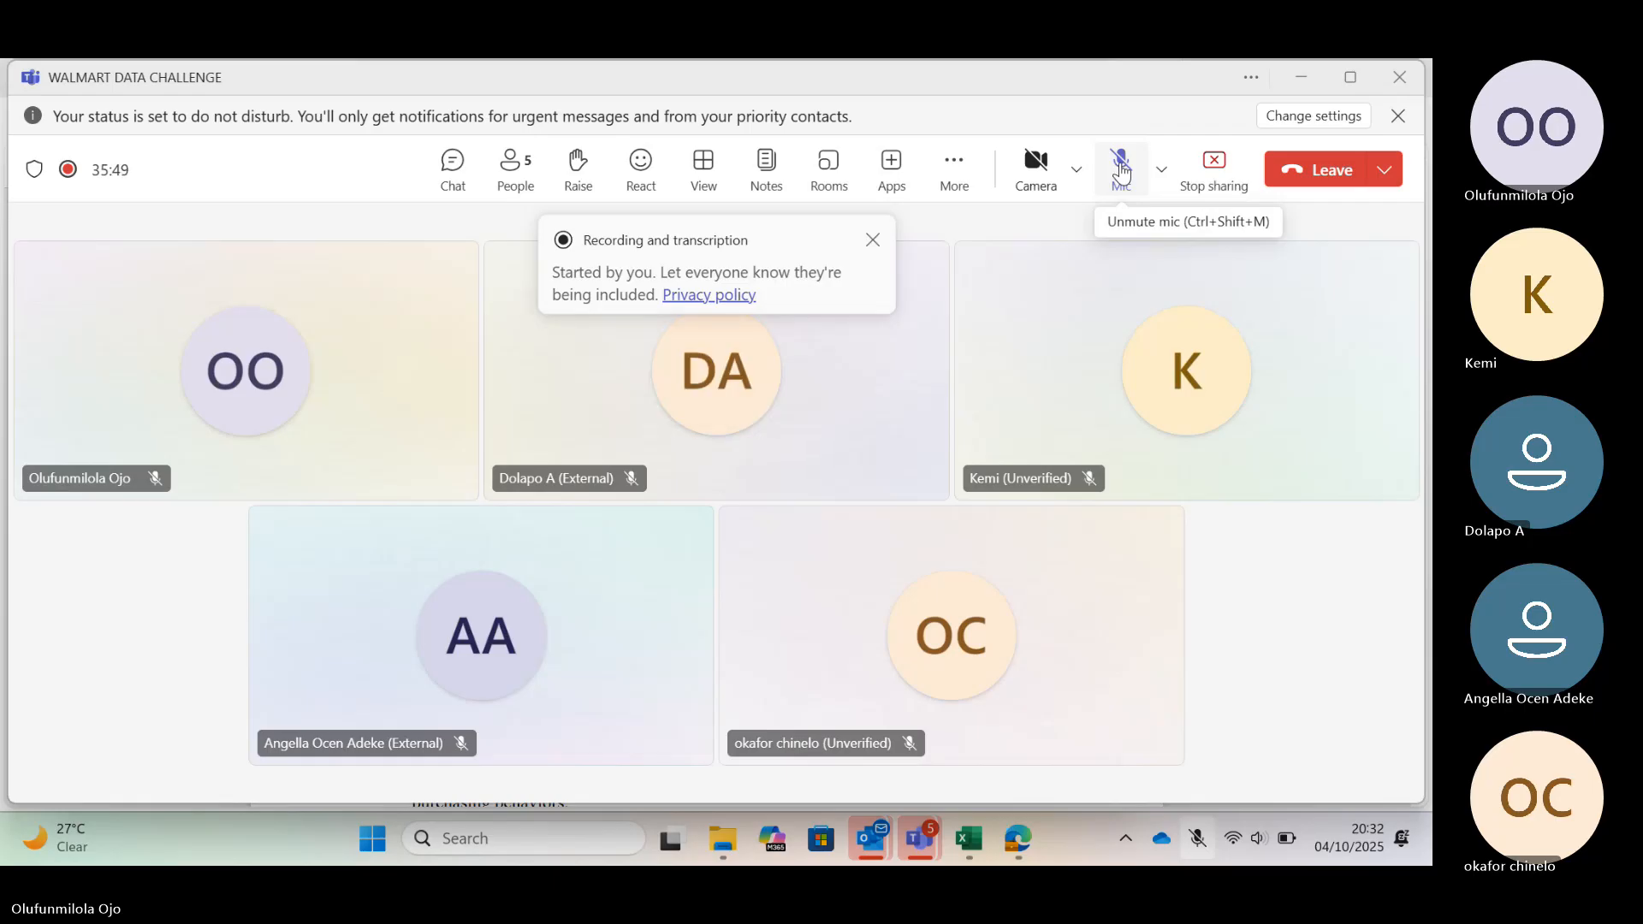
Unmute the microphone in the Teams meeting window
left_click(1122, 171)
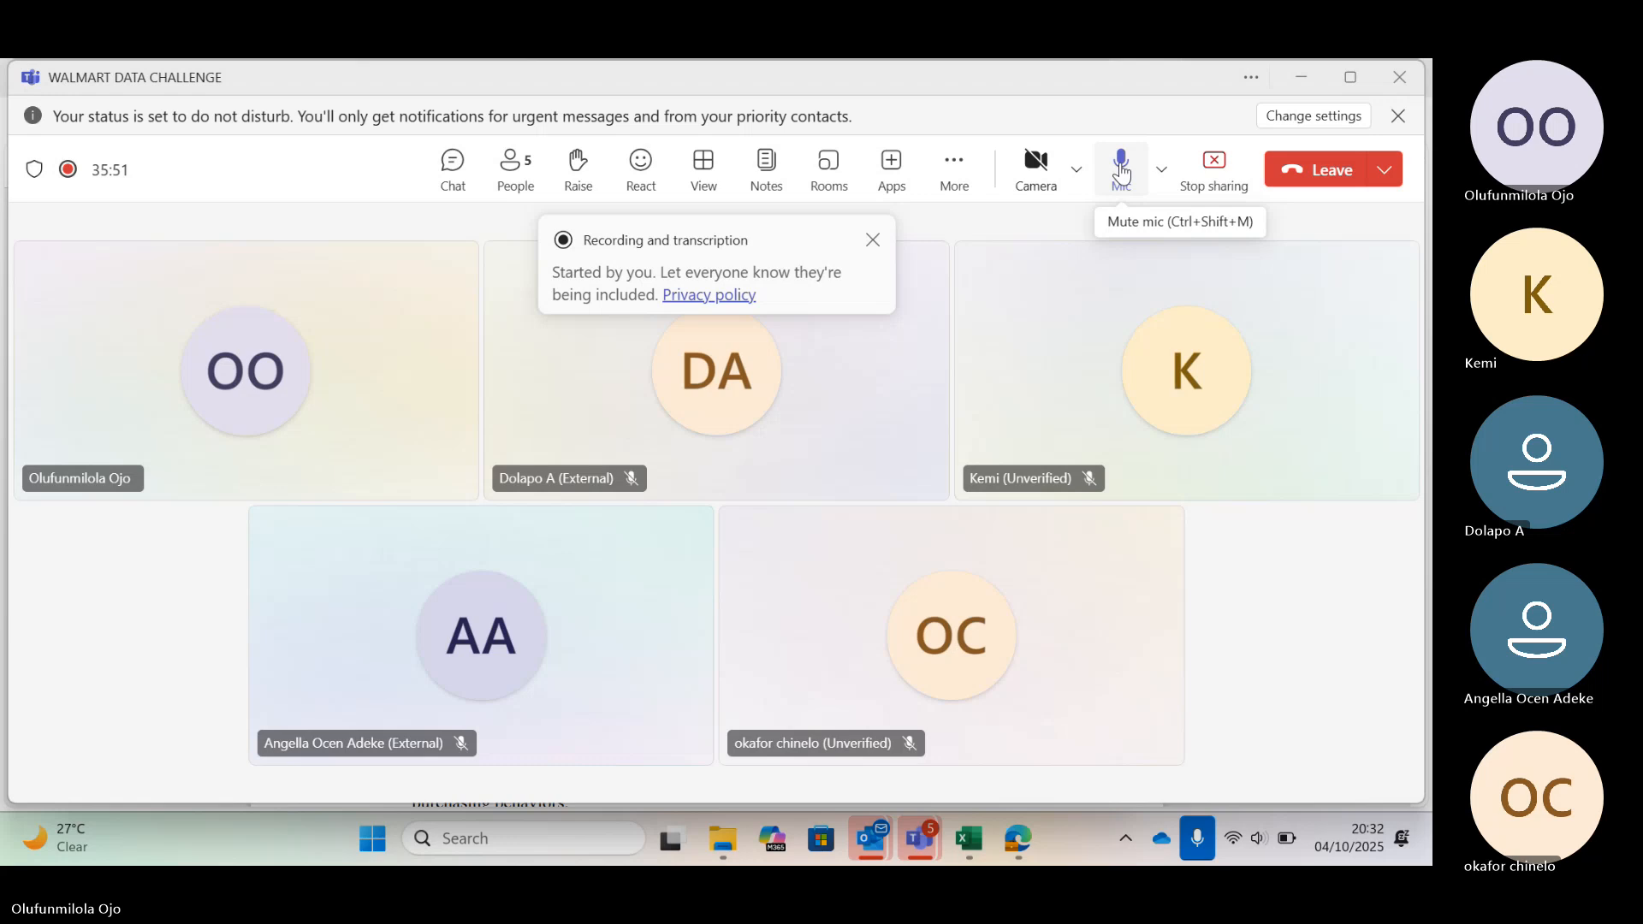
left_click(1122, 171)
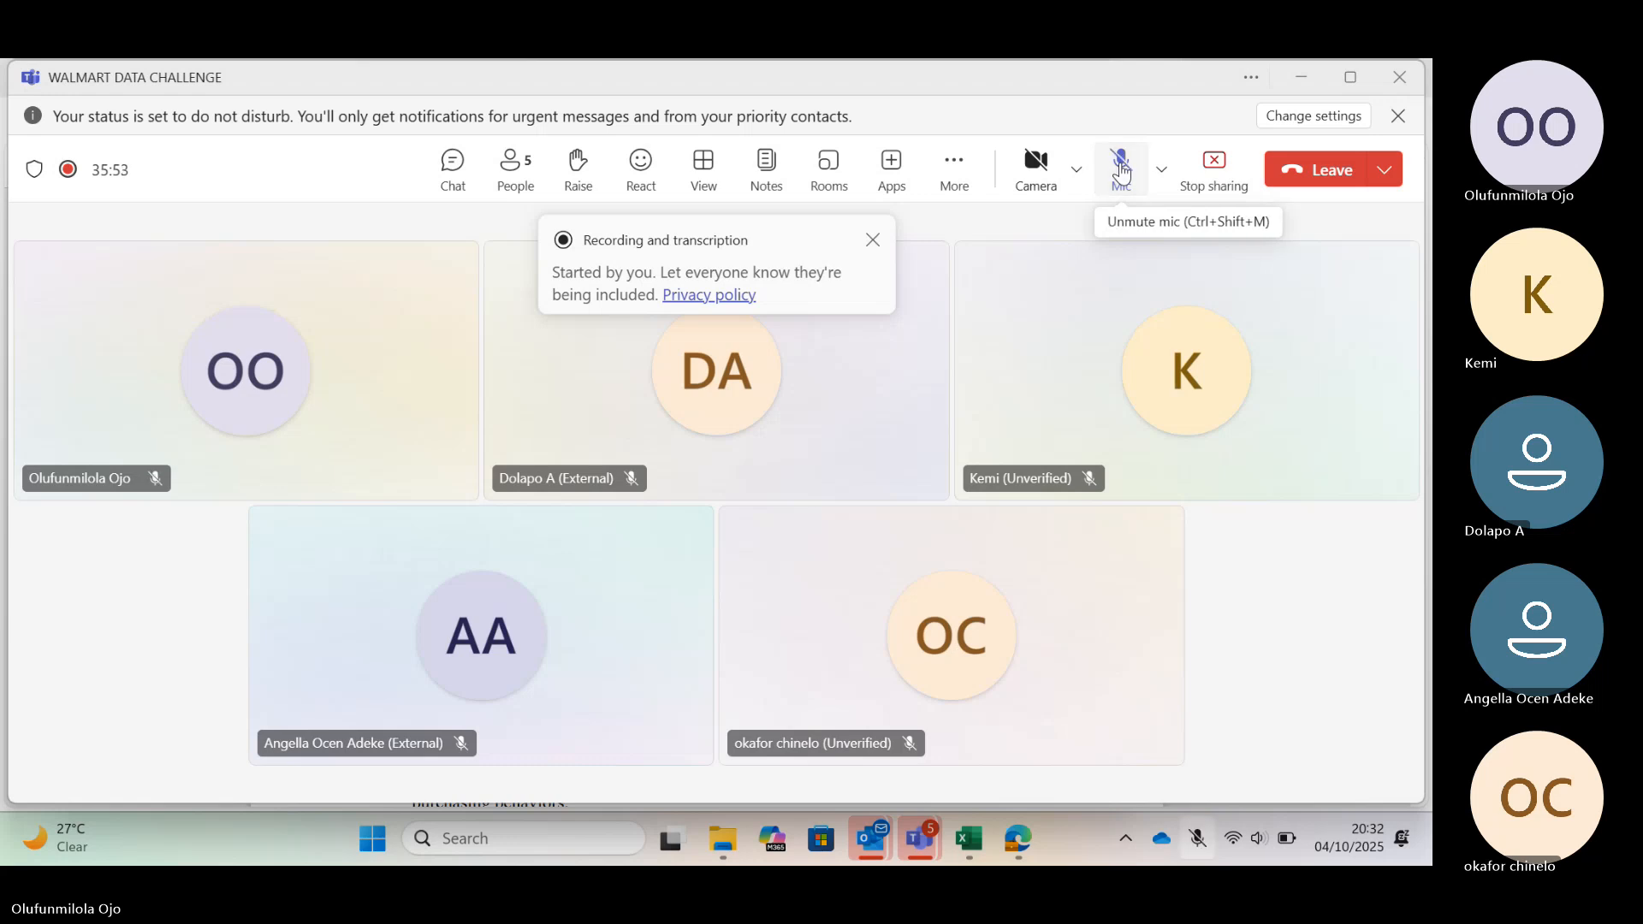
left_click(1123, 171)
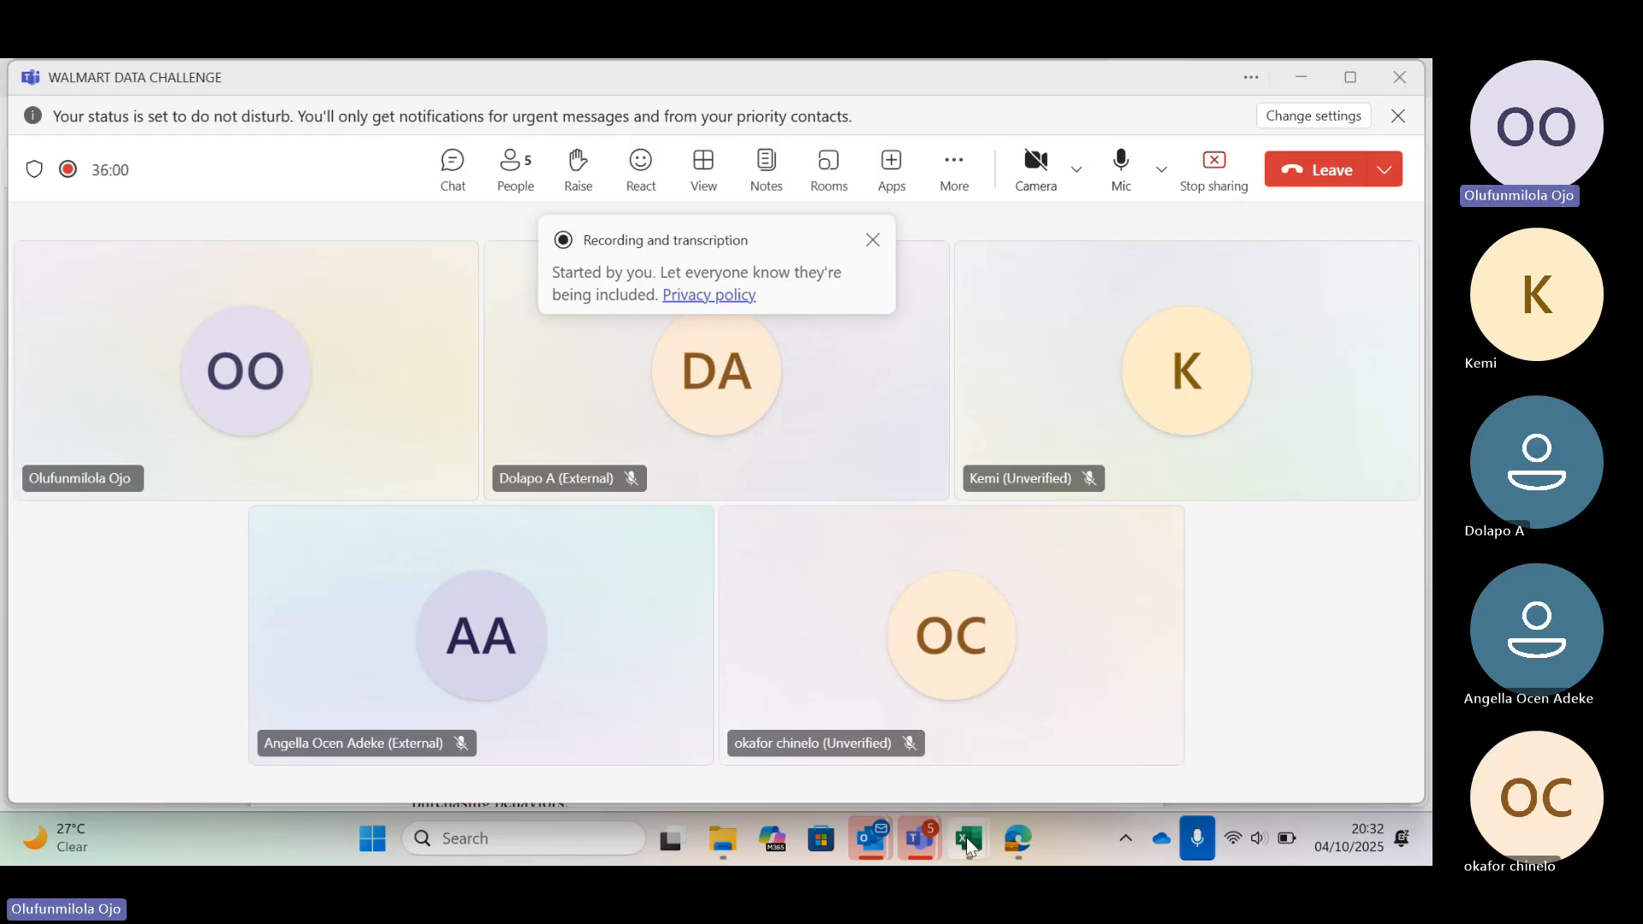
Switch back to the Project Question PDF open in the browser
mouse_move(967, 842)
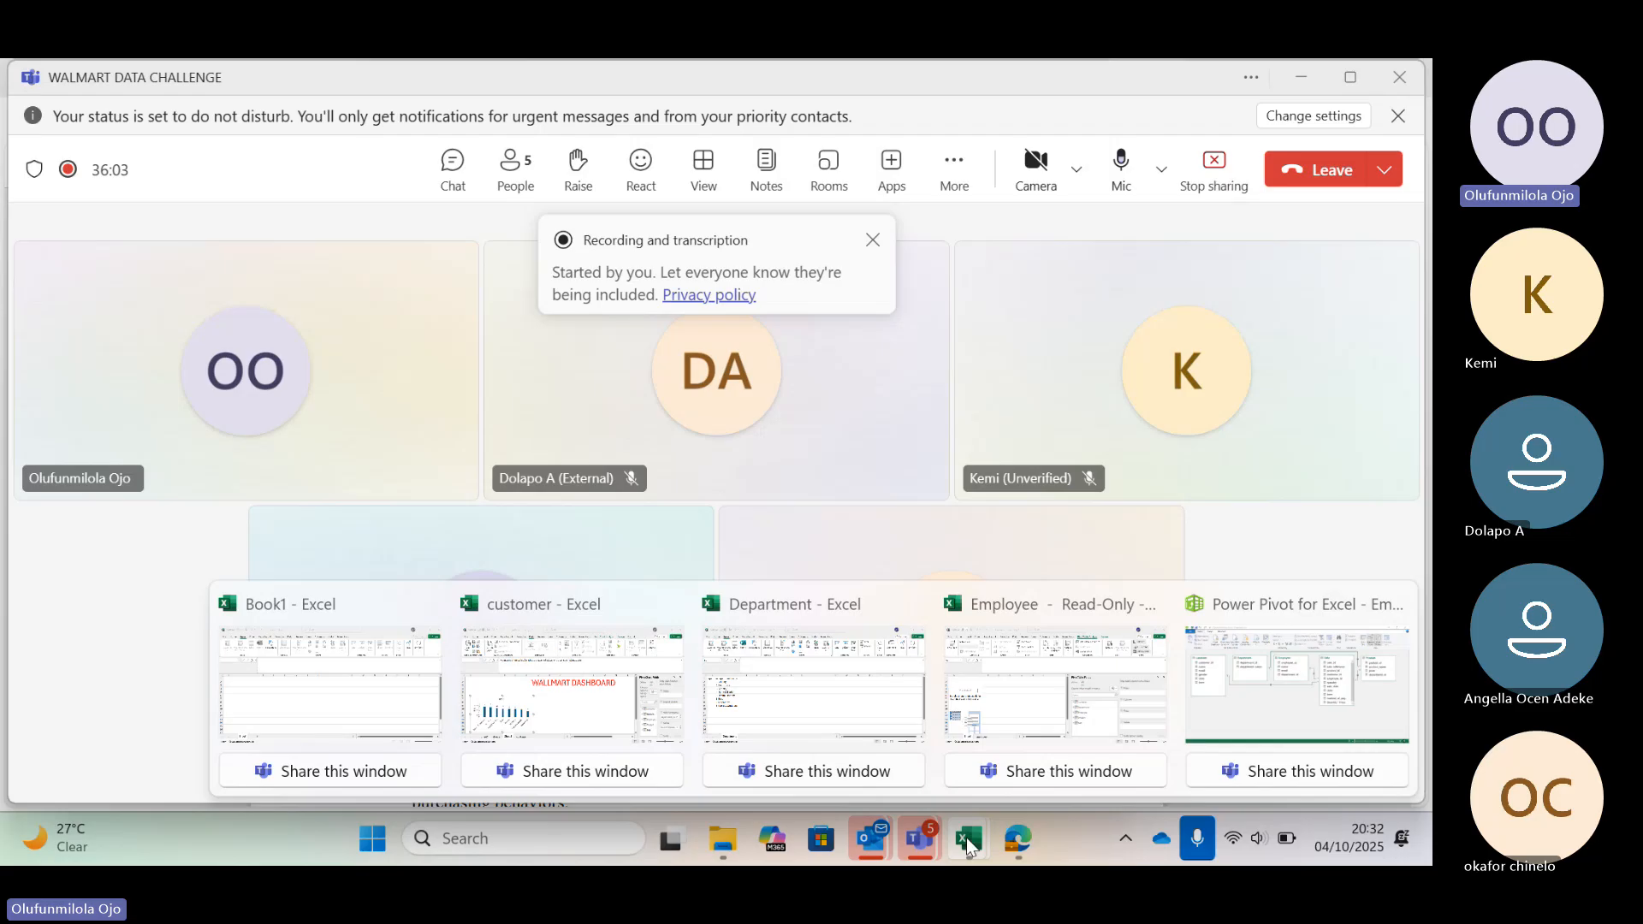
left_click(989, 721)
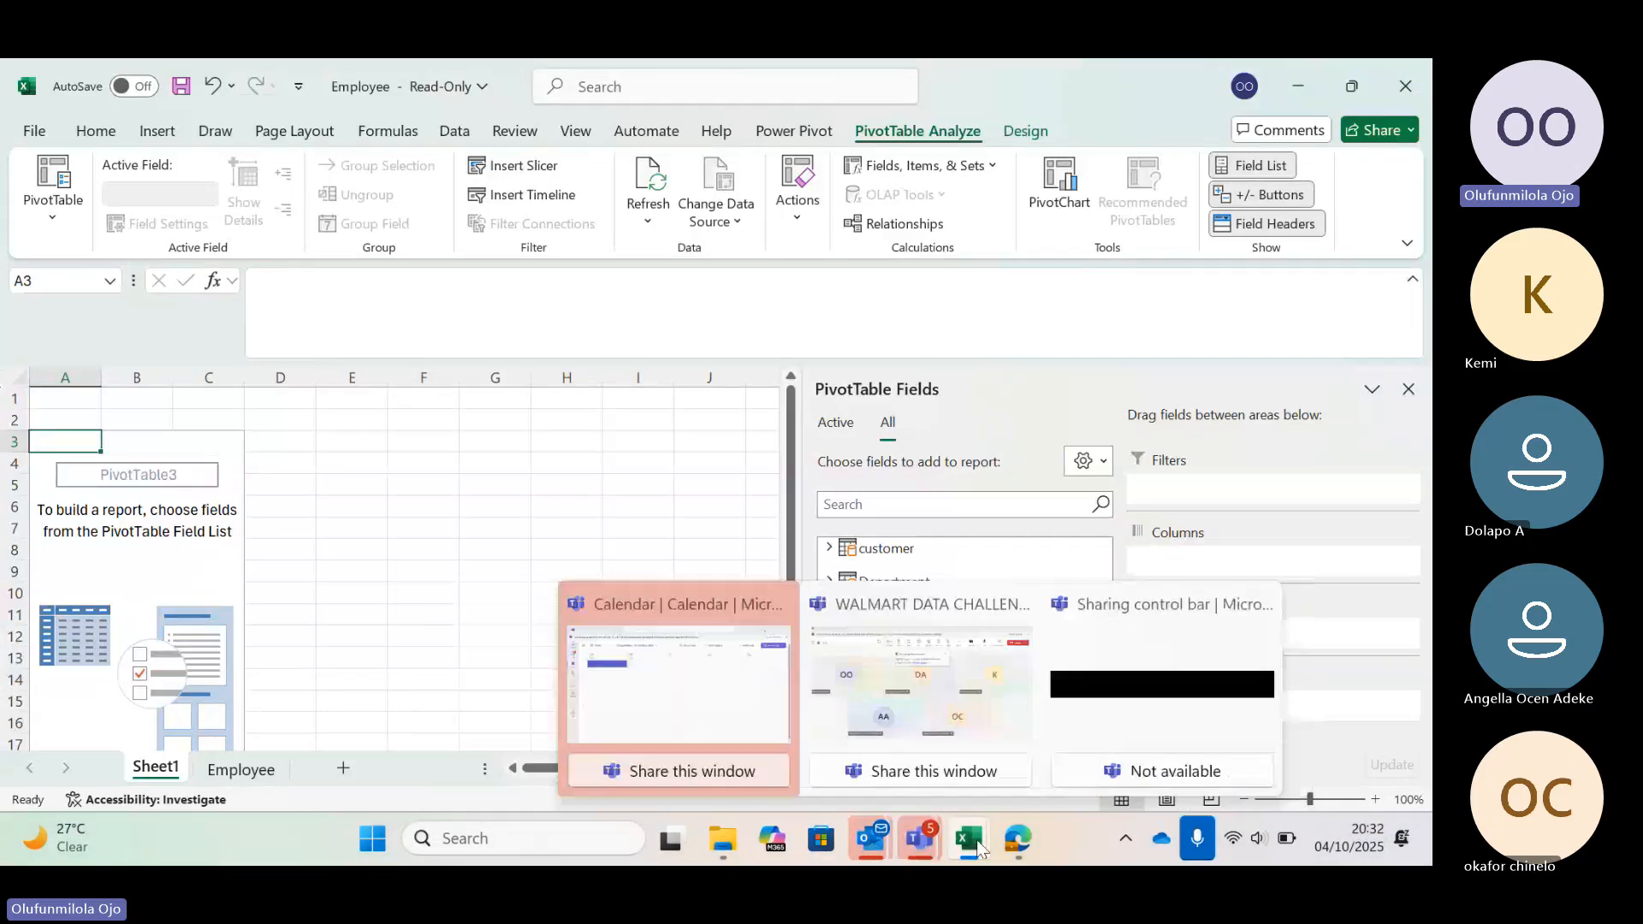
mouse_move(1024, 845)
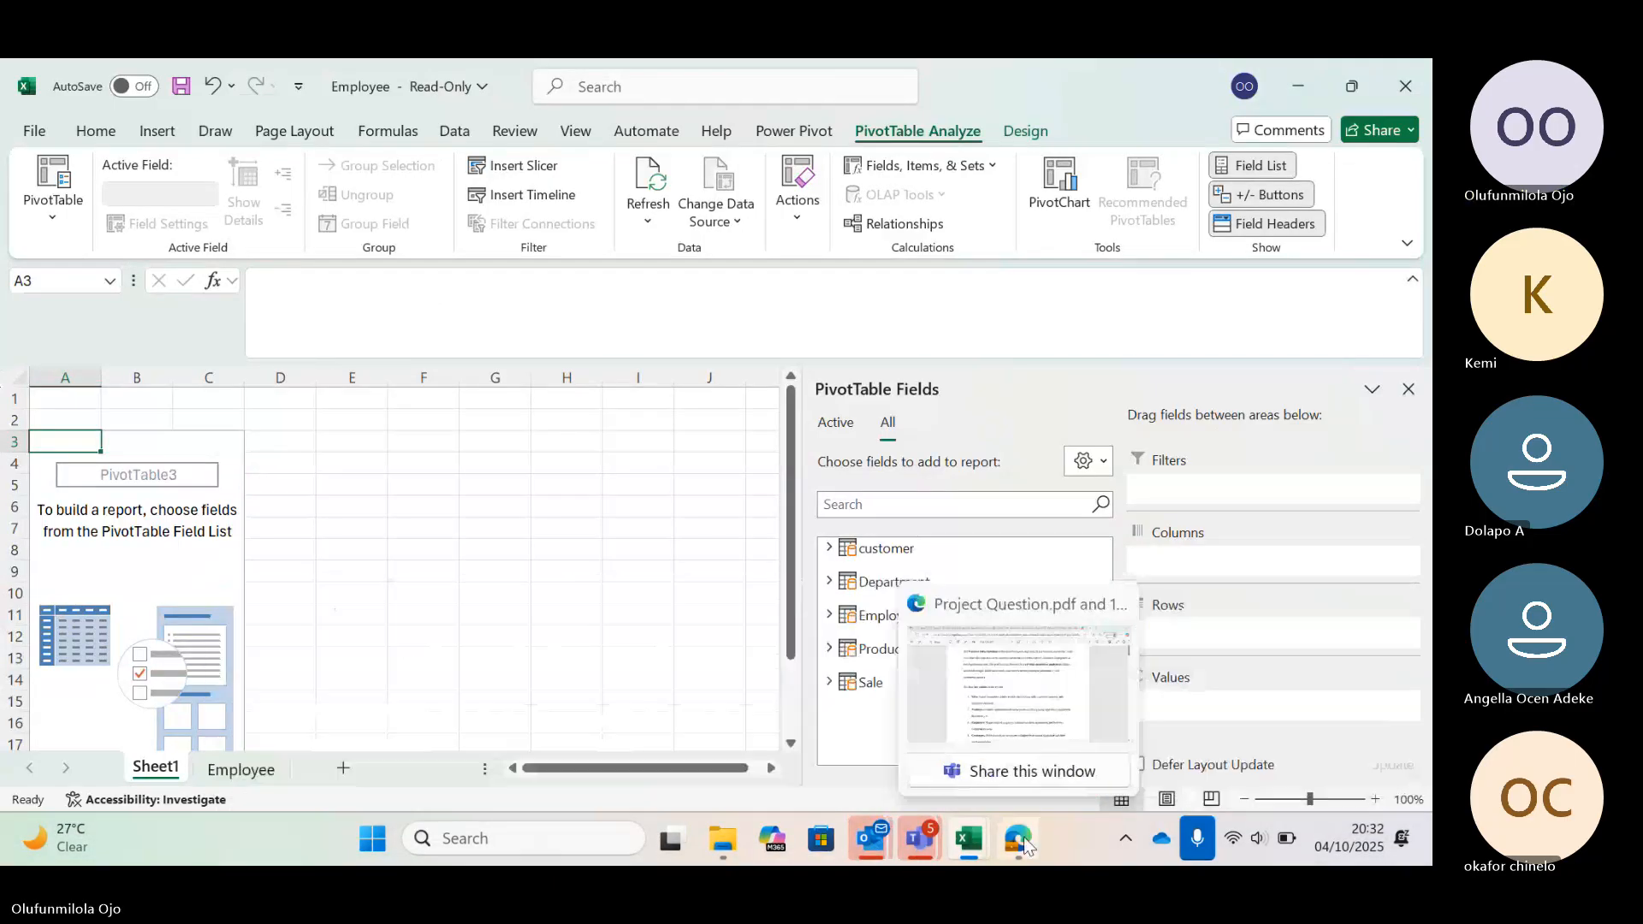
left_click(1030, 716)
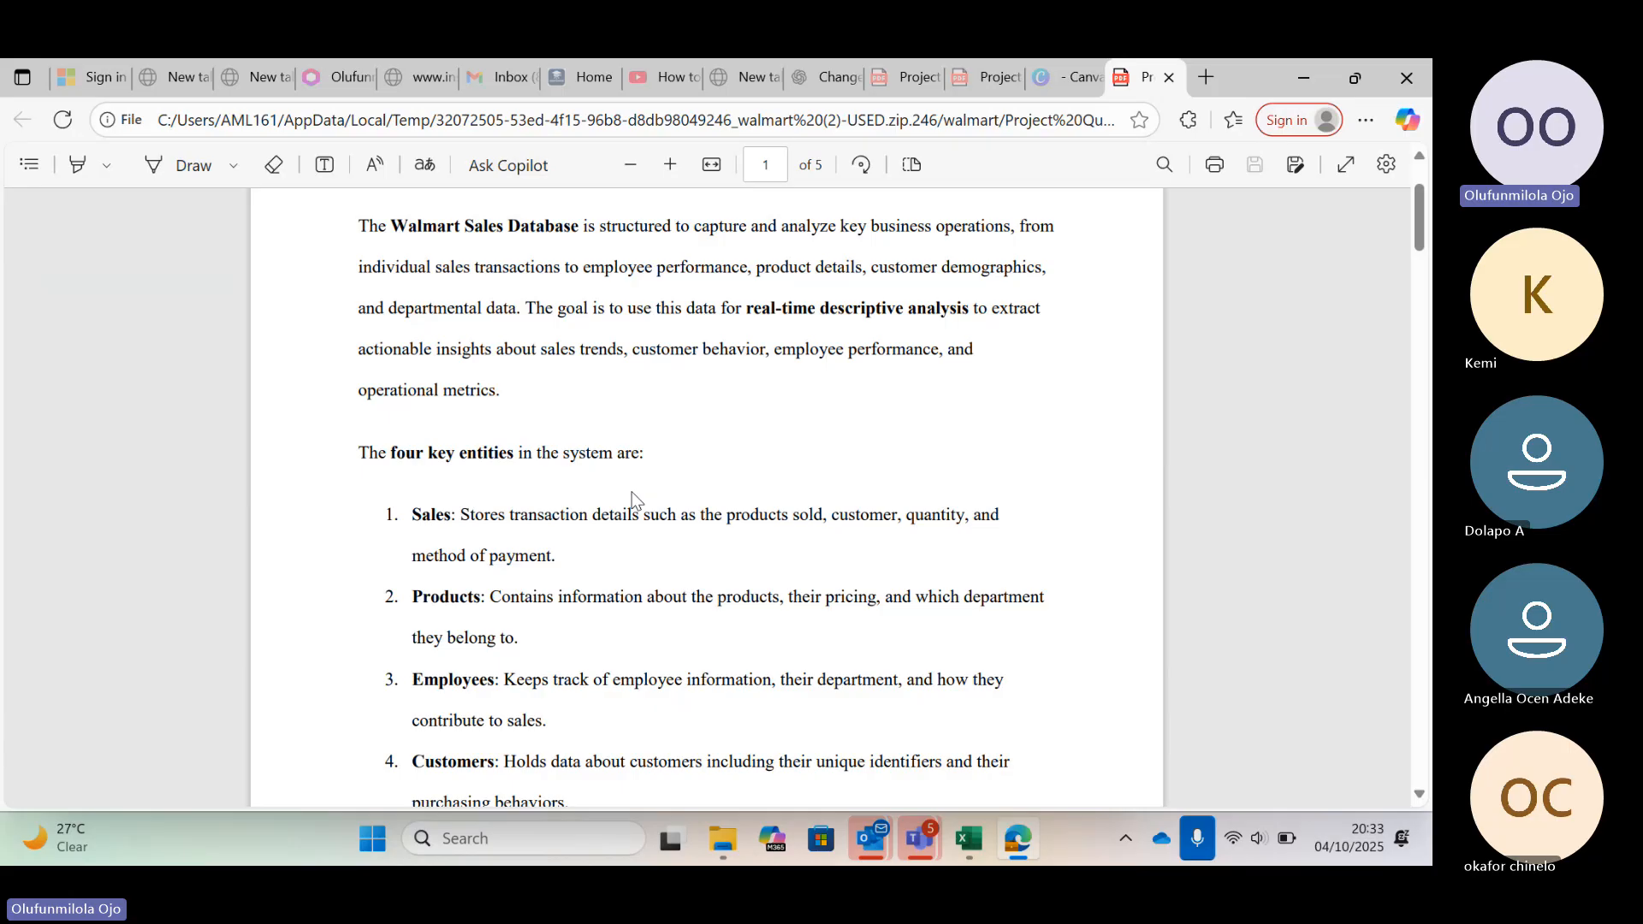
Scroll through the Project Question PDF to review the table structures, table relationships and project questions
scroll(633, 499, "down", 2)
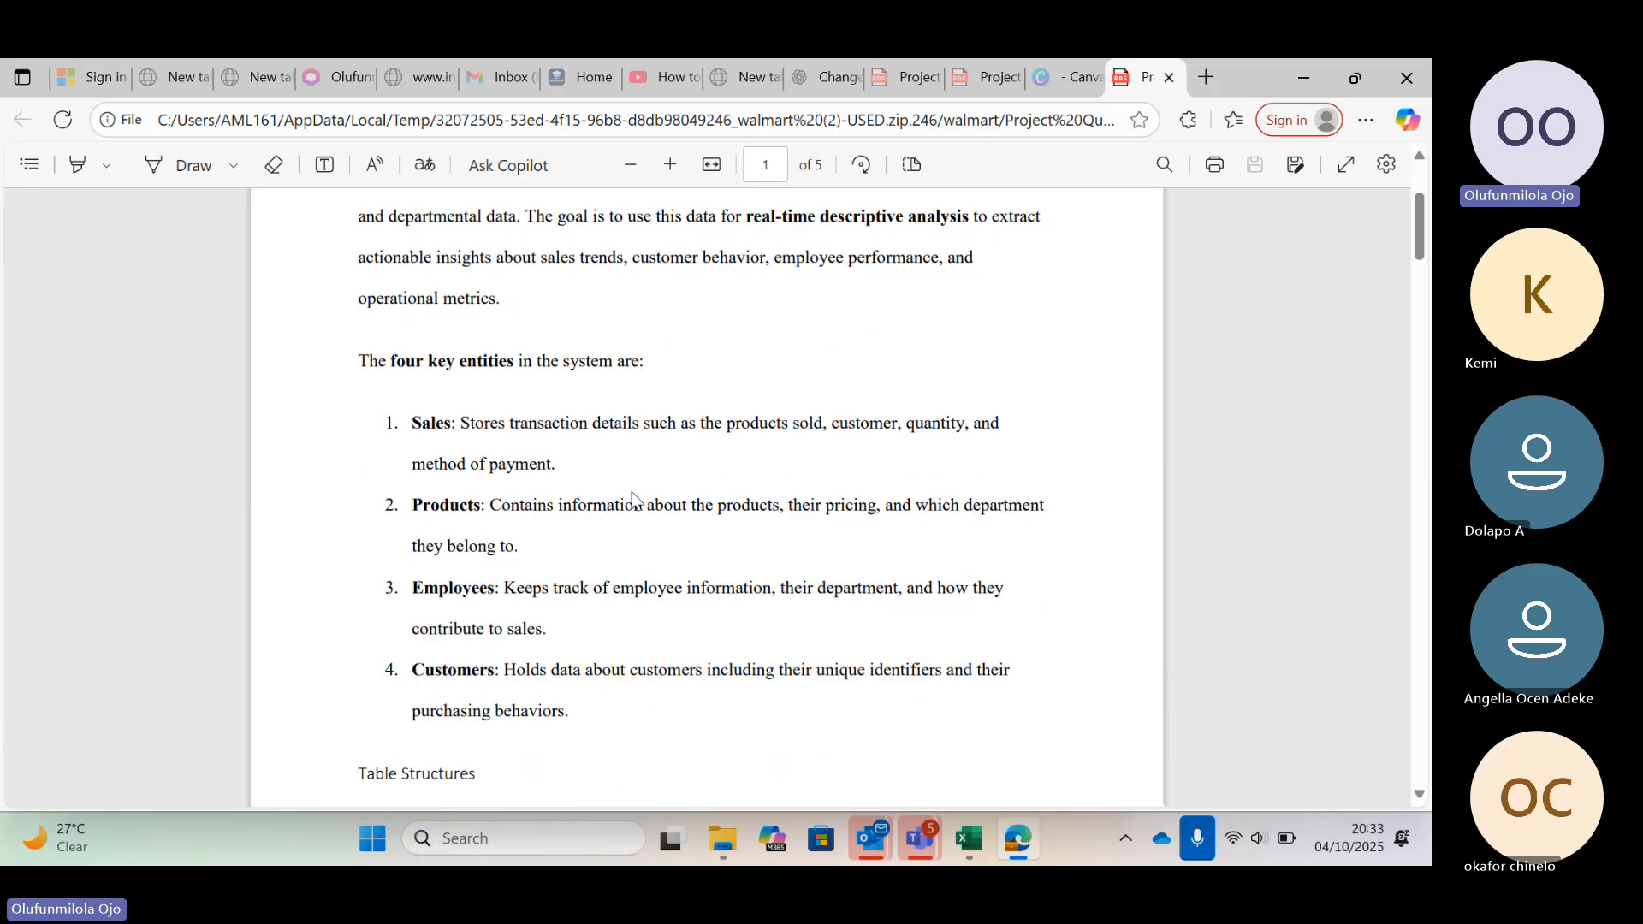
scroll(634, 499, "down", 5)
scroll(636, 501, "down", 8)
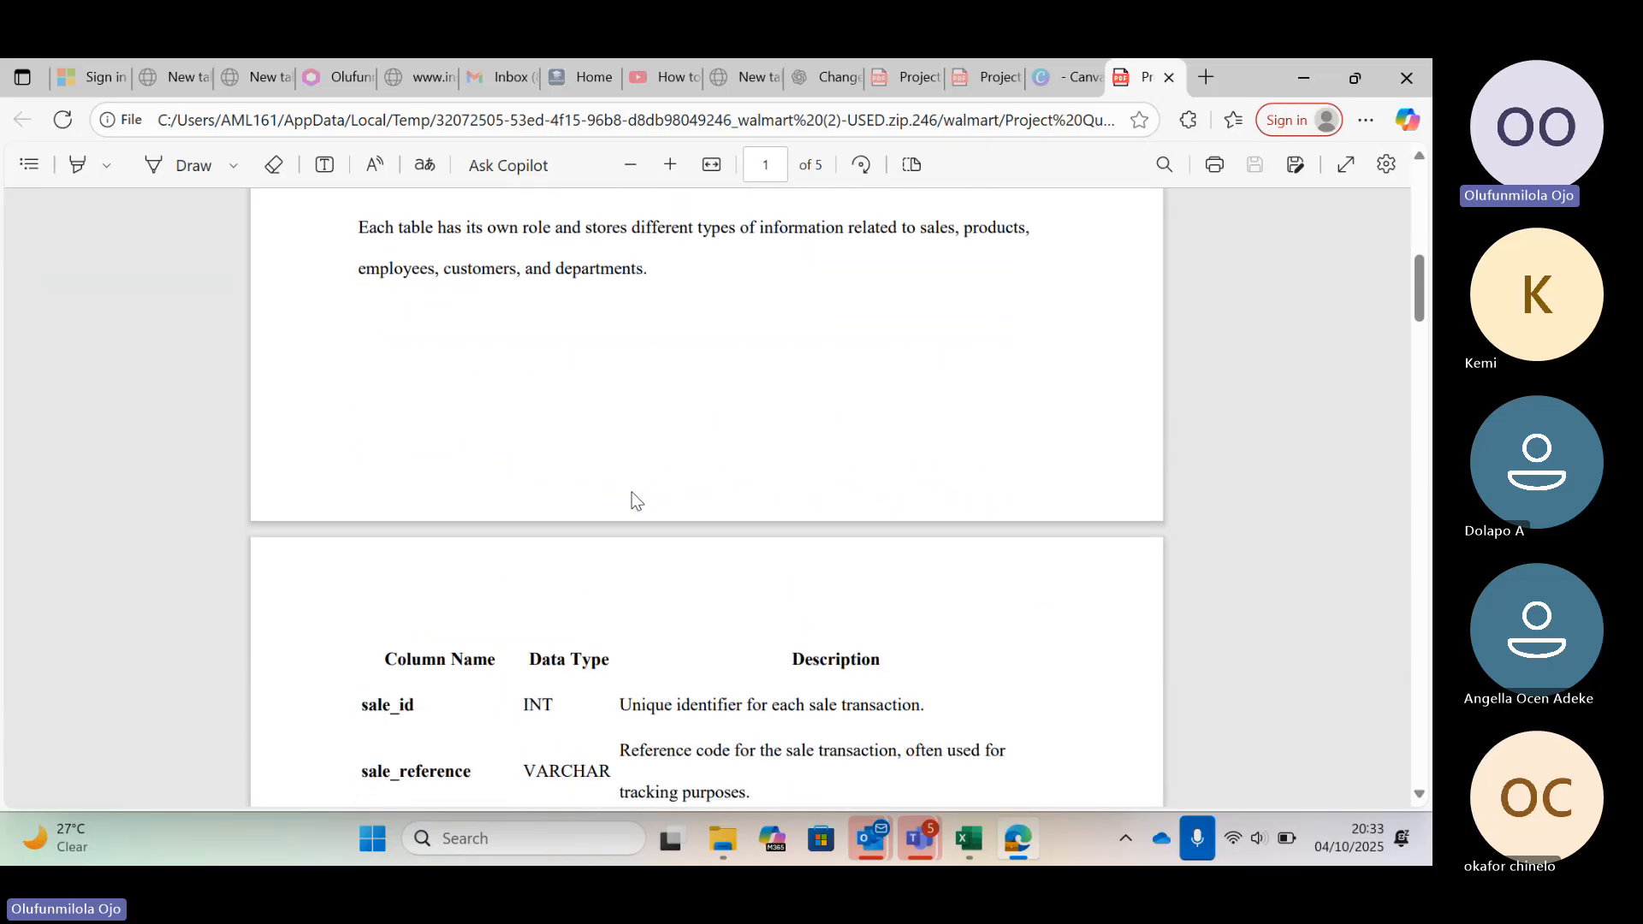
scroll(636, 500, "down", 1)
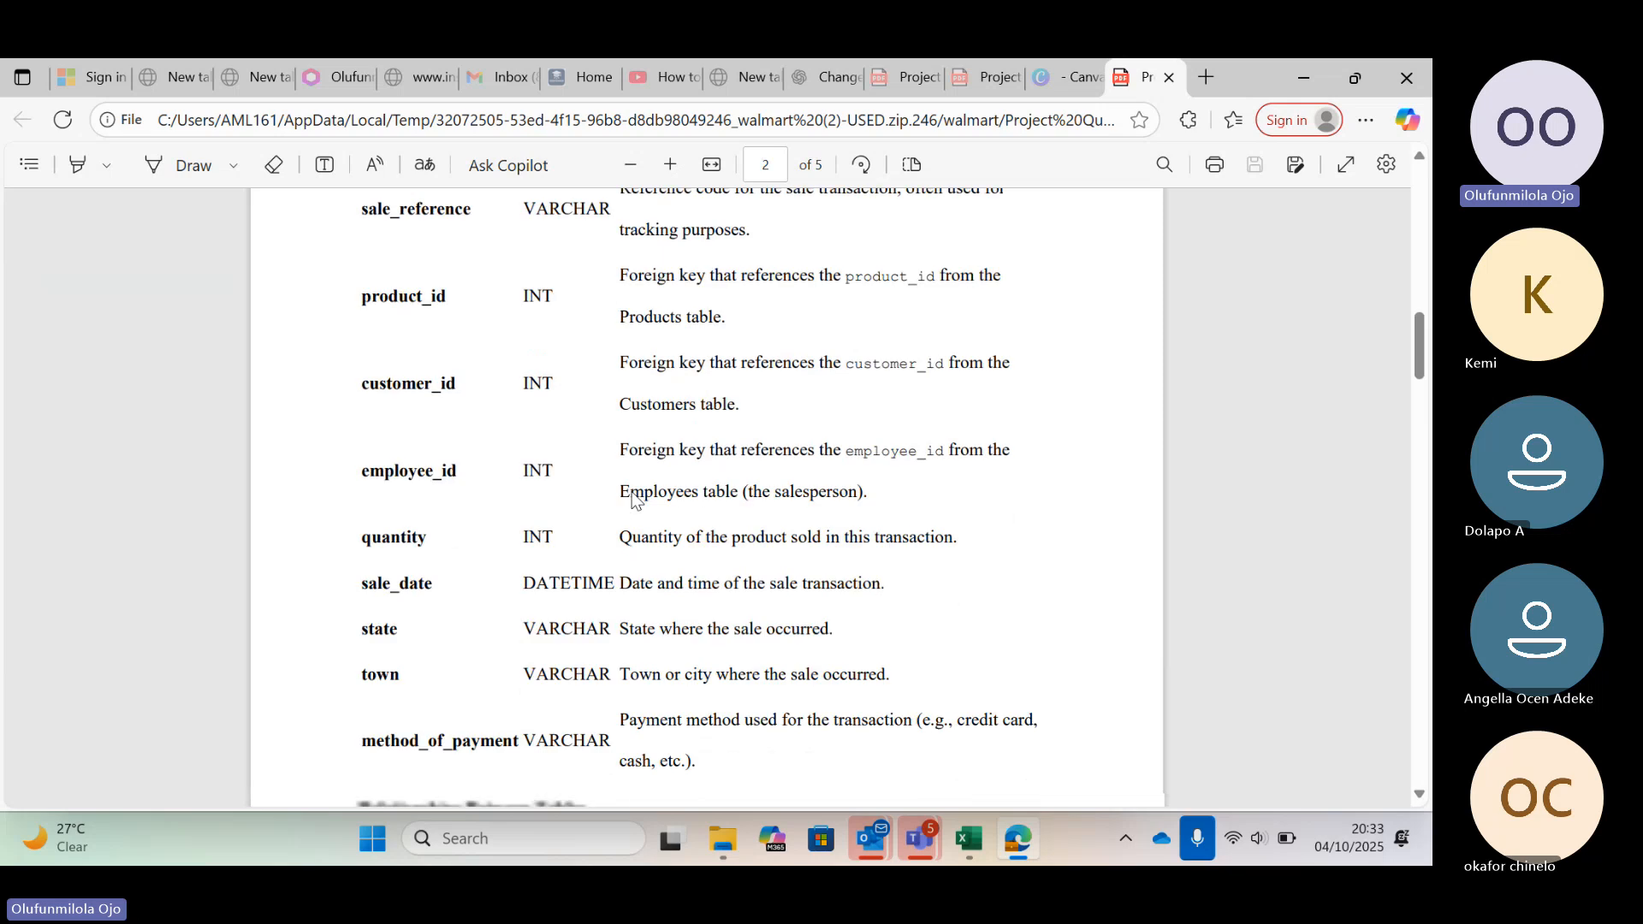
scroll(634, 499, "down", 18)
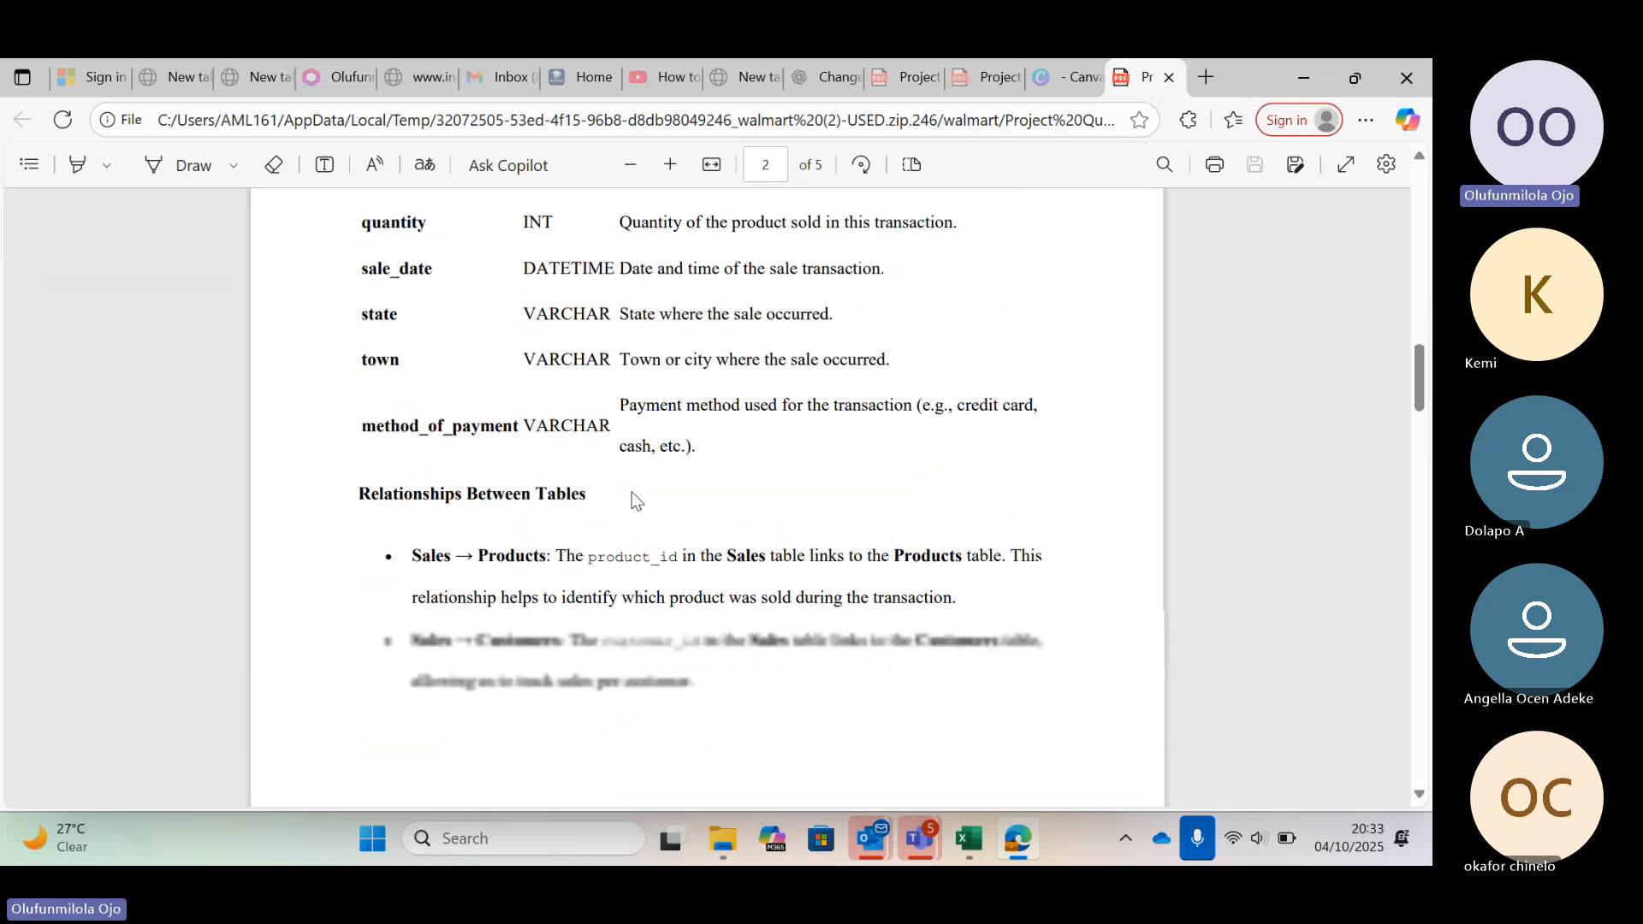
scroll(636, 500, "down", 5)
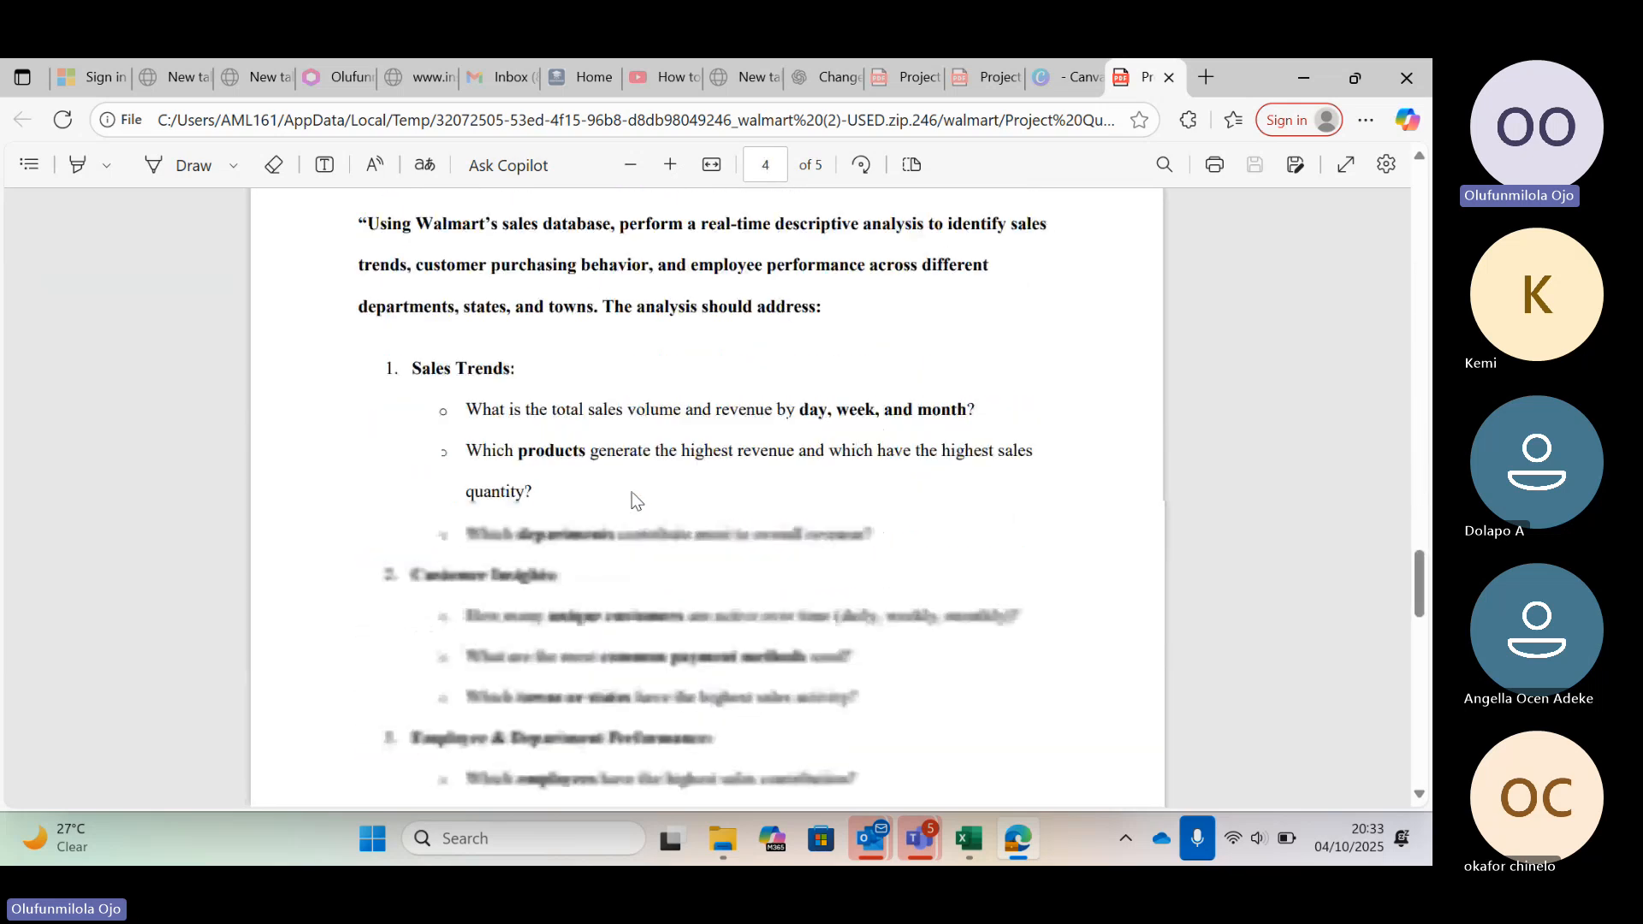
scroll(636, 501, "down", 4)
scroll(634, 501, "up", 1)
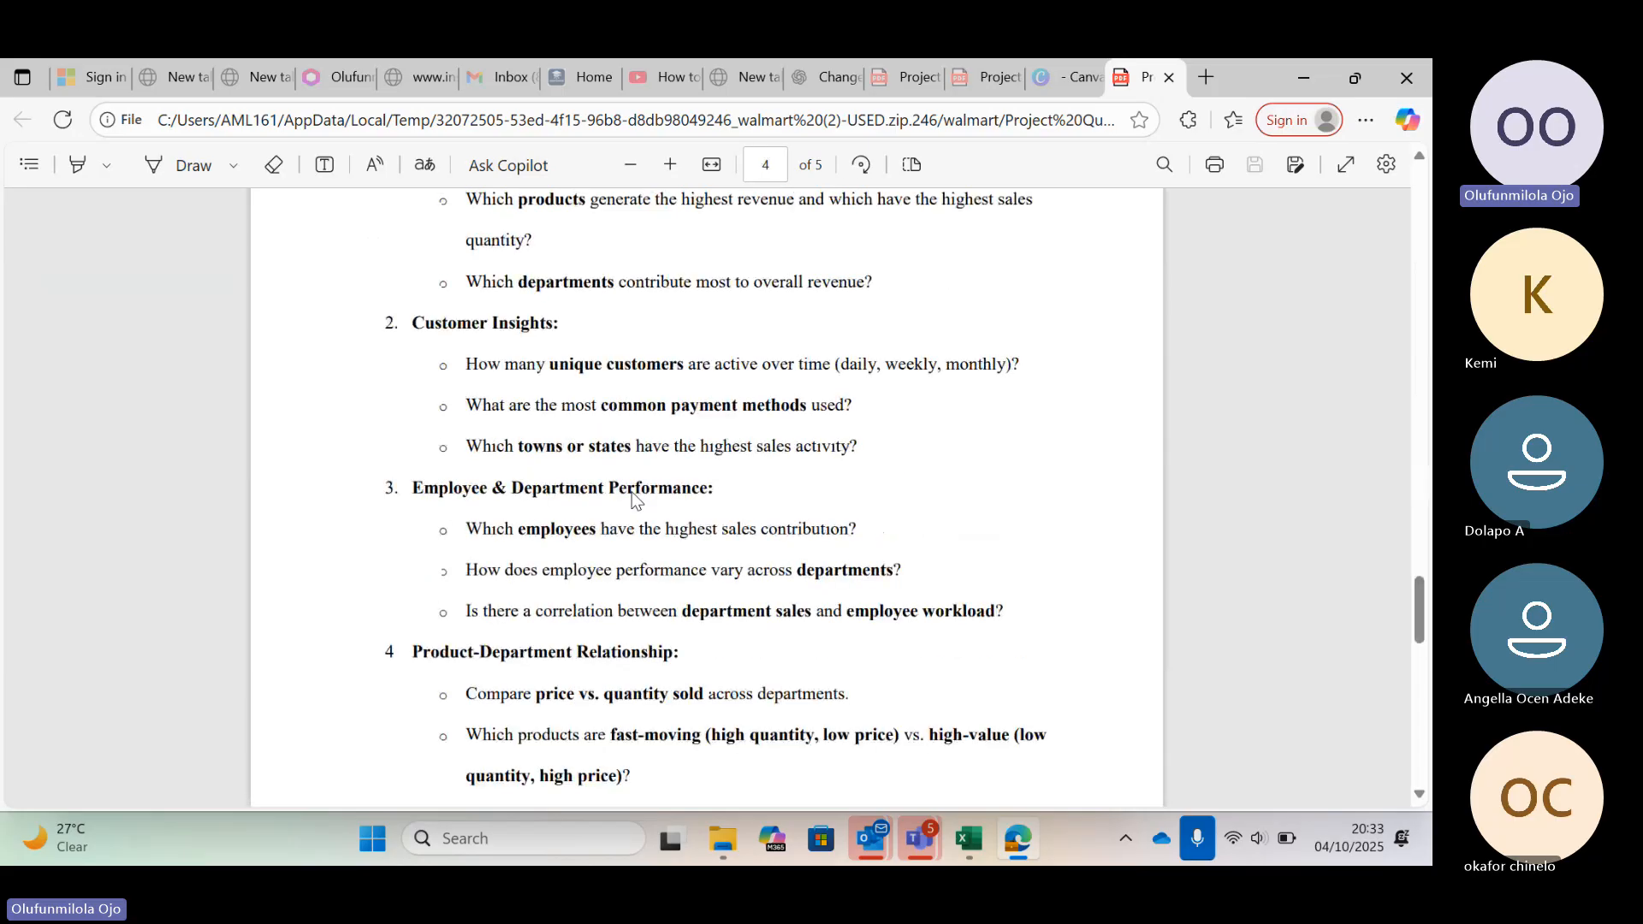
scroll(635, 500, "up", 10)
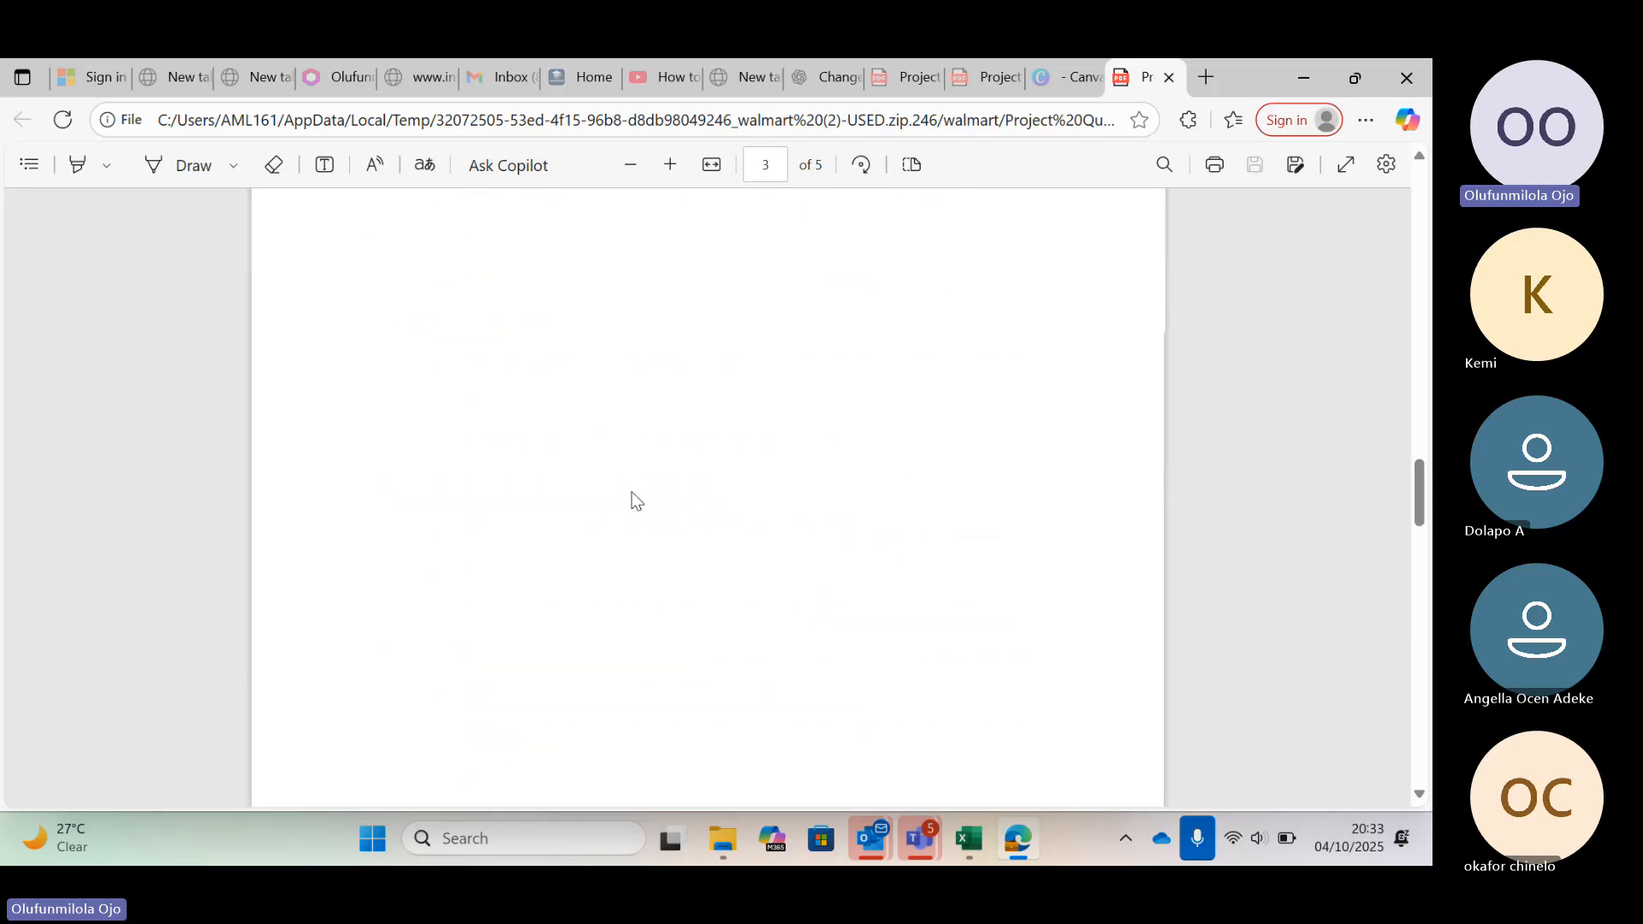
scroll(636, 501, "up", 5)
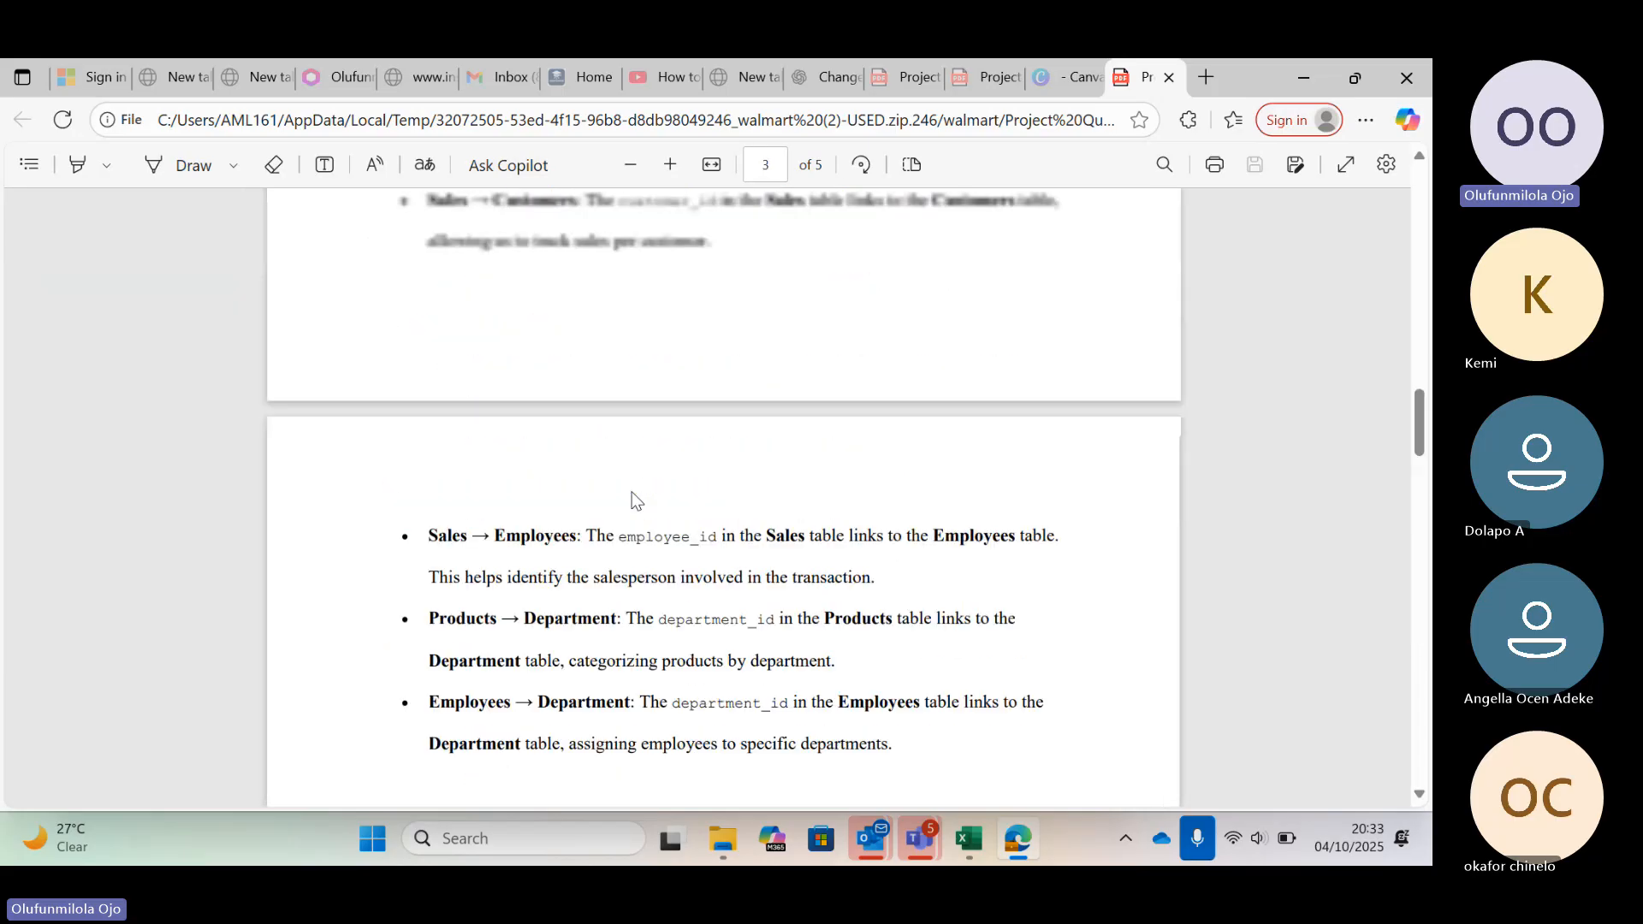
scroll(636, 500, "up", 6)
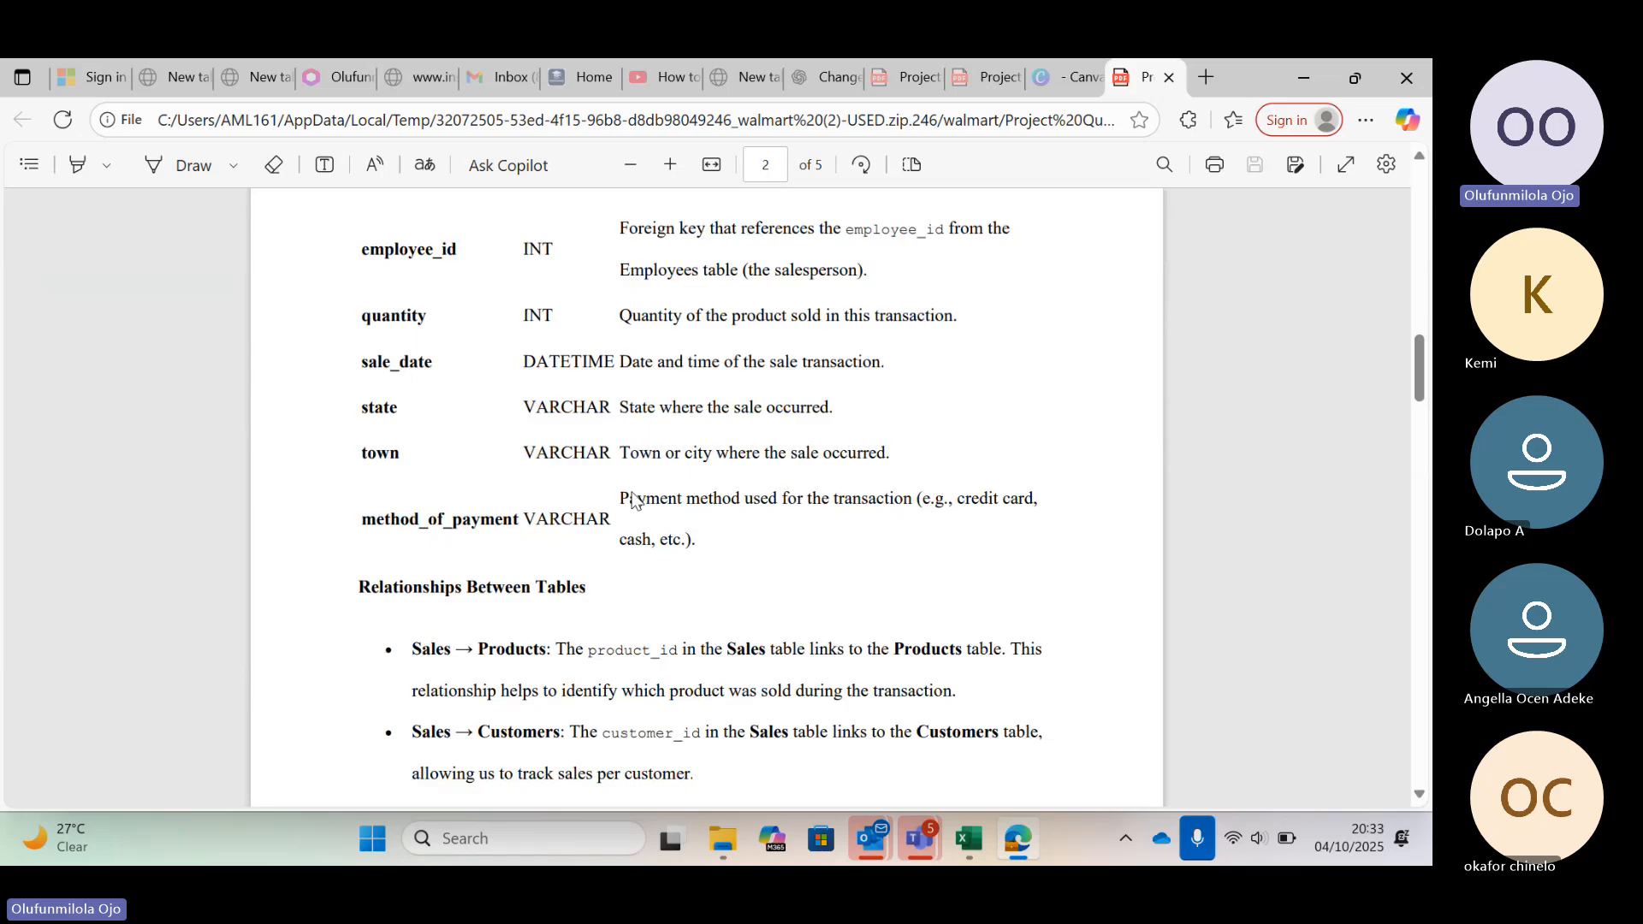
scroll(634, 499, "up", 2)
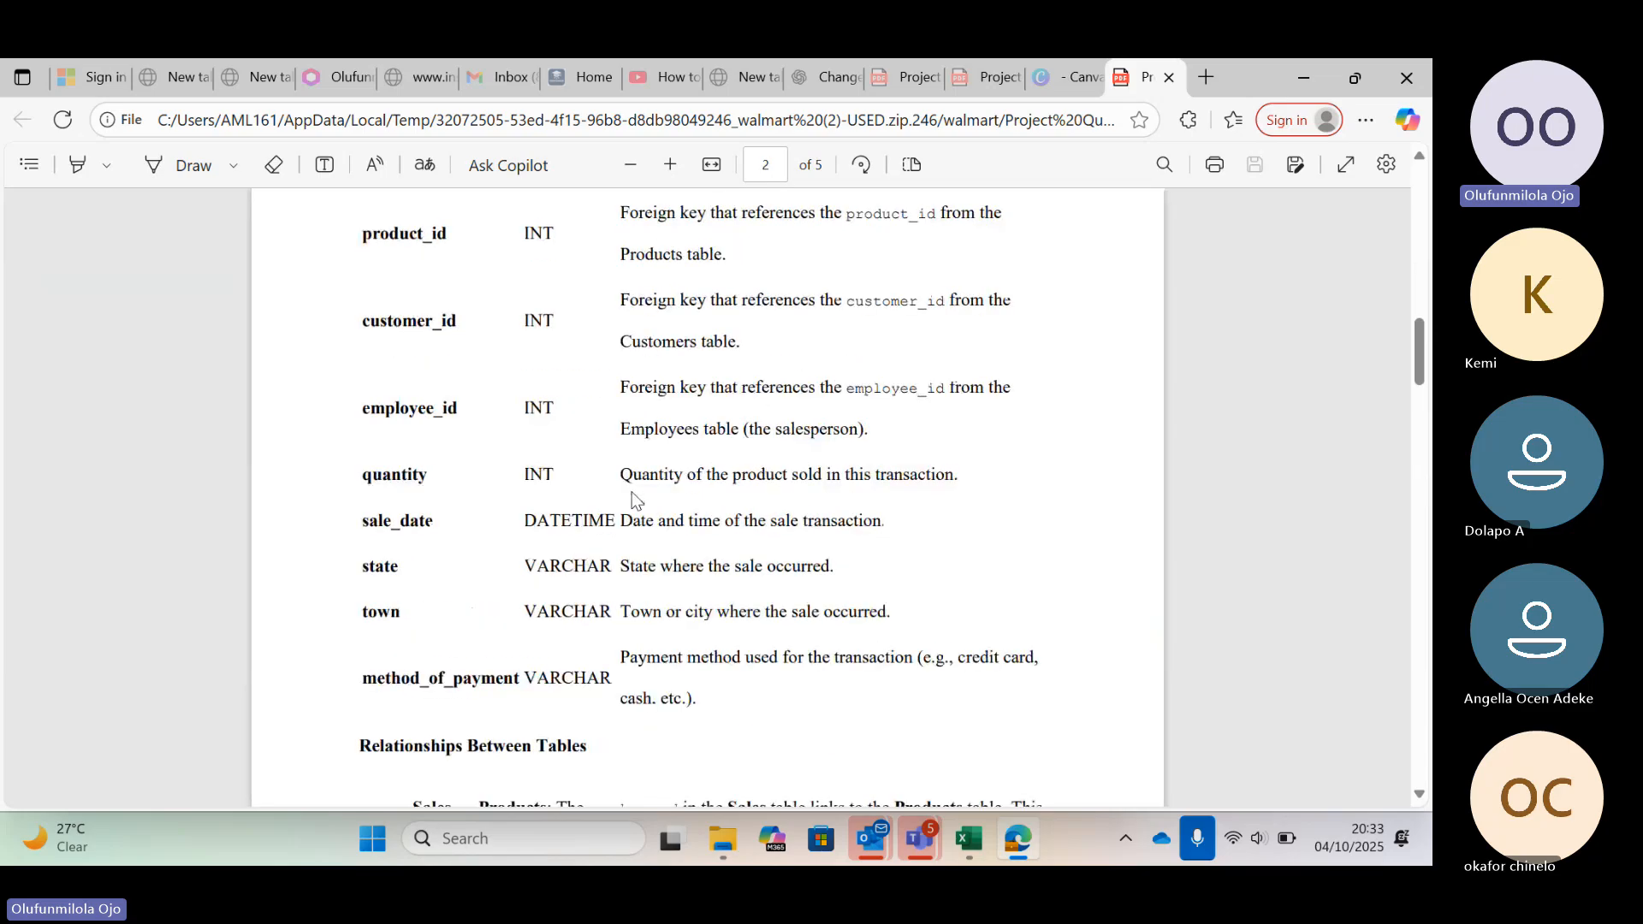
scroll(636, 501, "up", 3)
scroll(636, 500, "up", 1)
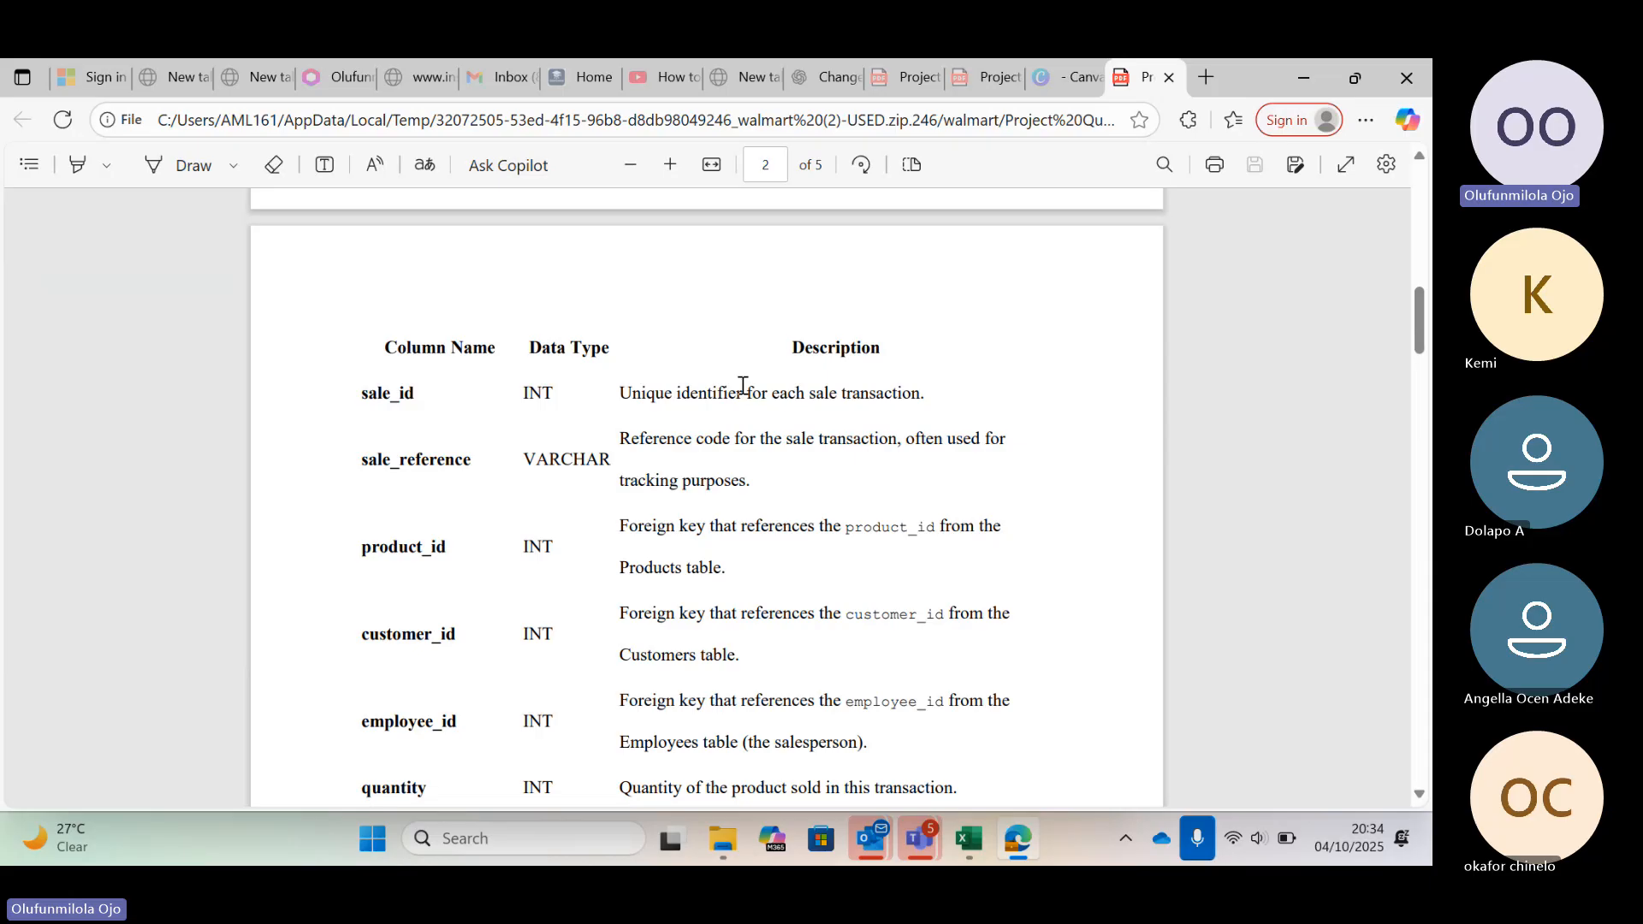
scroll(742, 386, "up", 3)
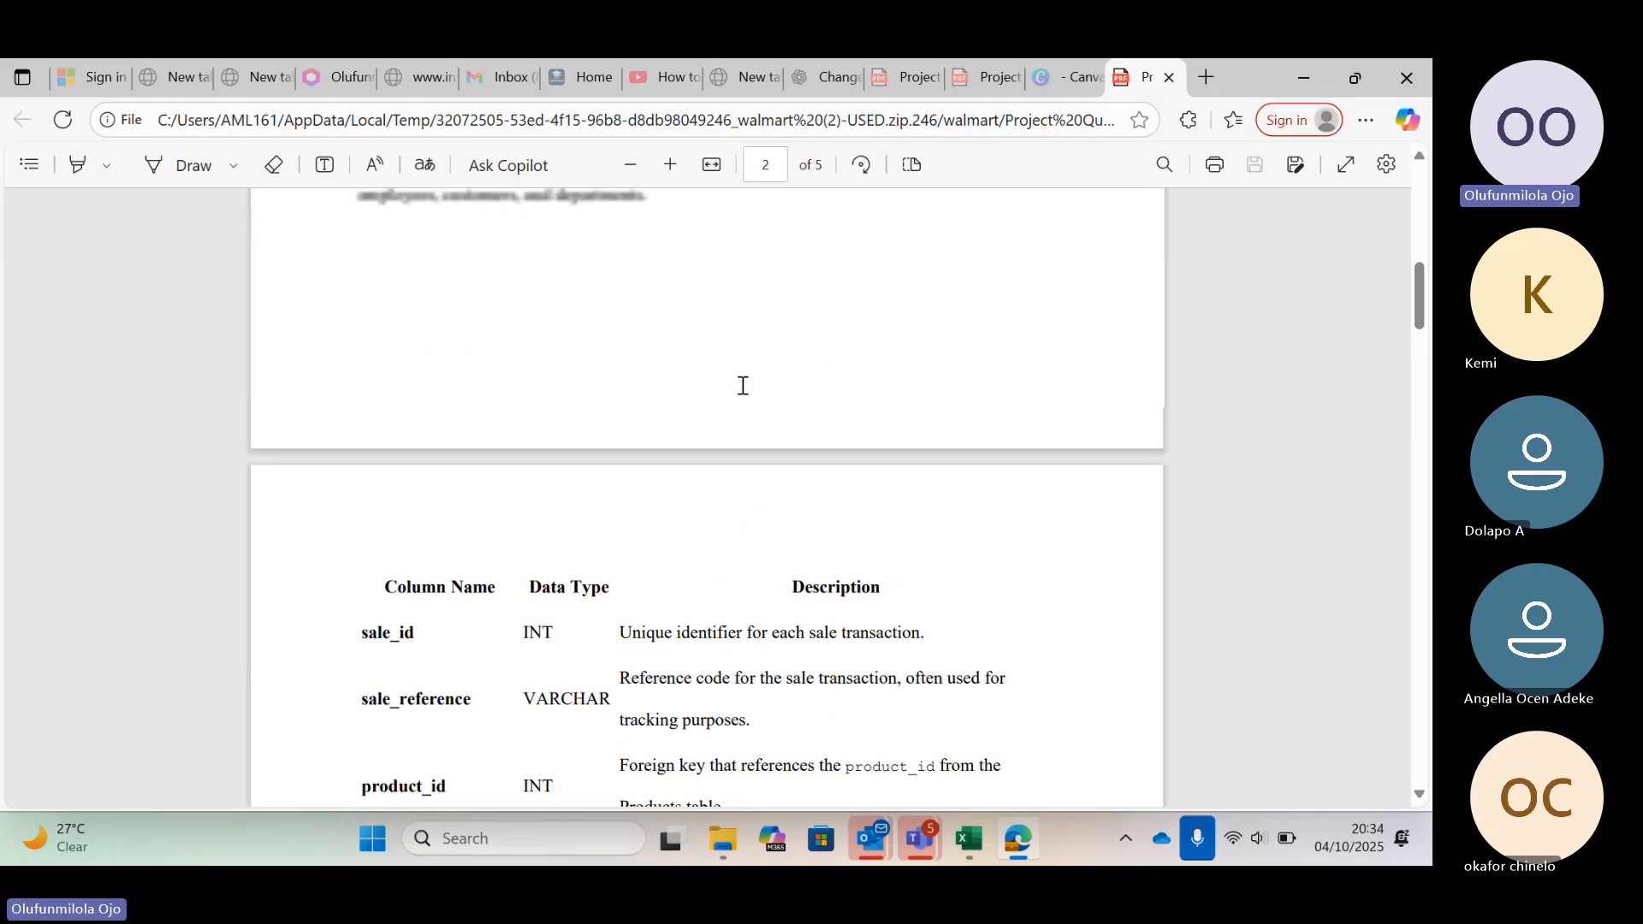
scroll(742, 386, "up", 7)
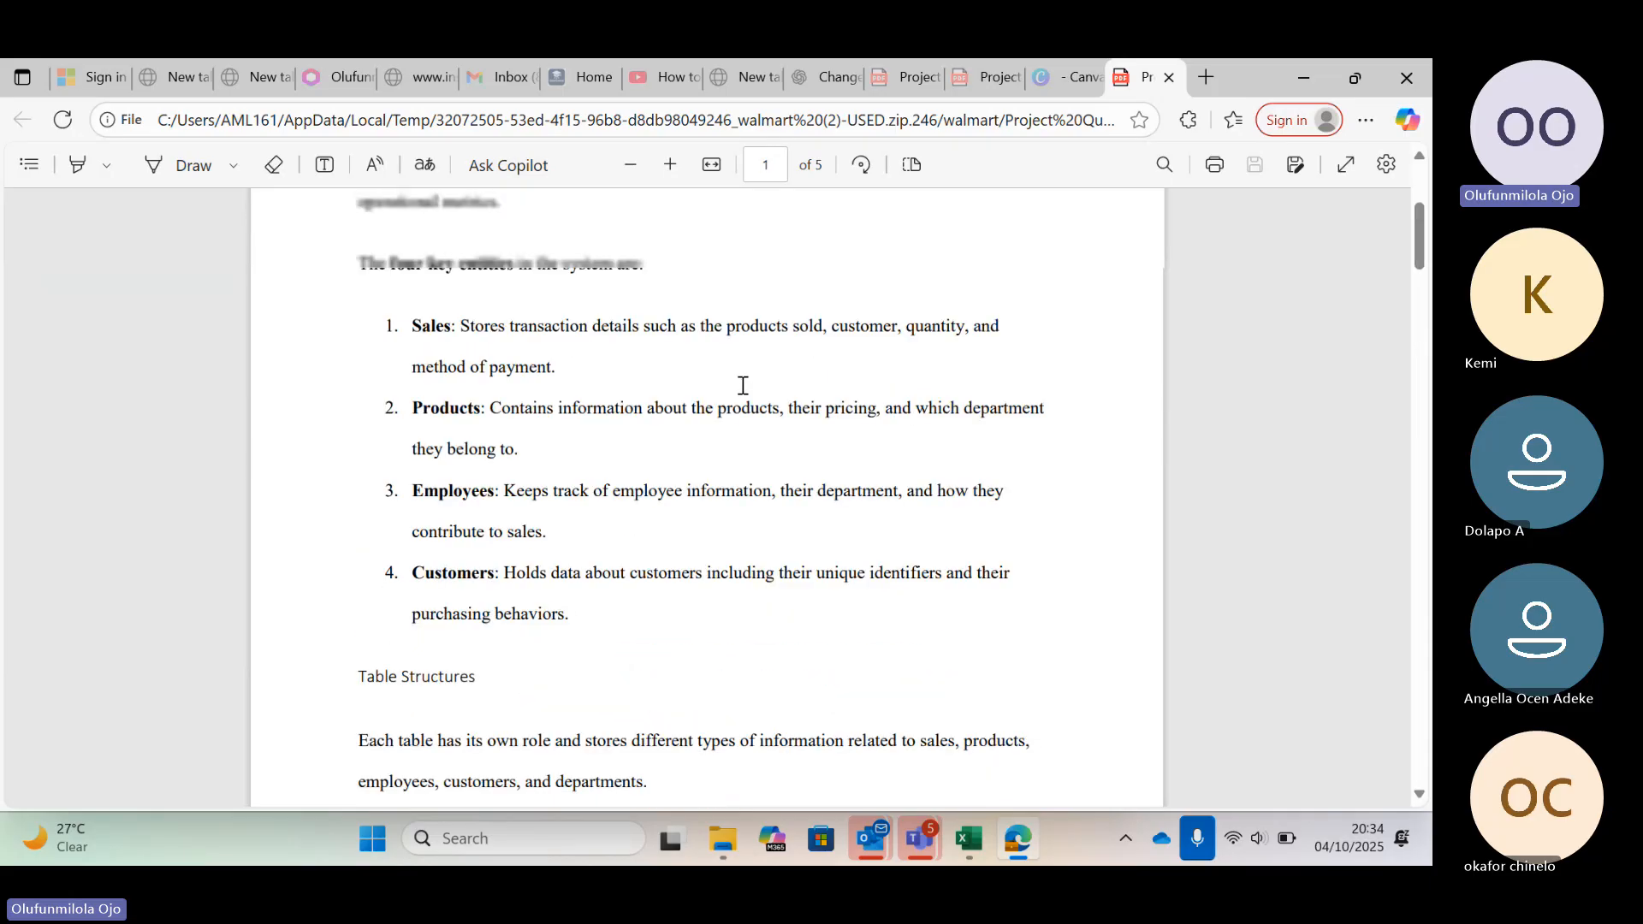
scroll(742, 386, "up", 4)
scroll(742, 386, "down", 3)
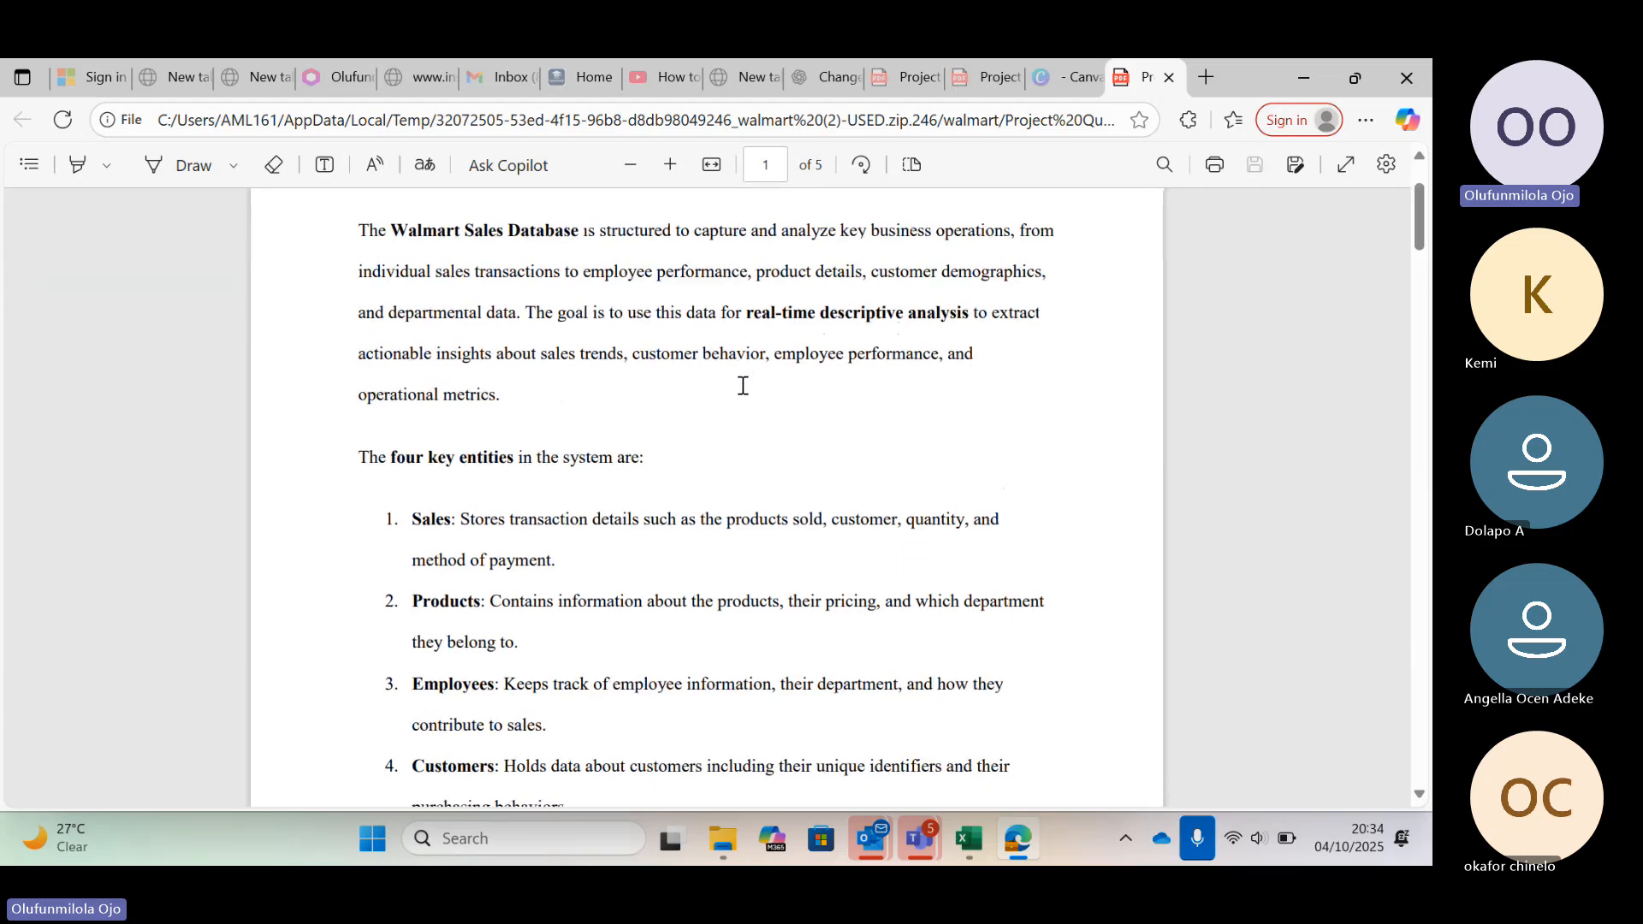
scroll(742, 386, "down", 7)
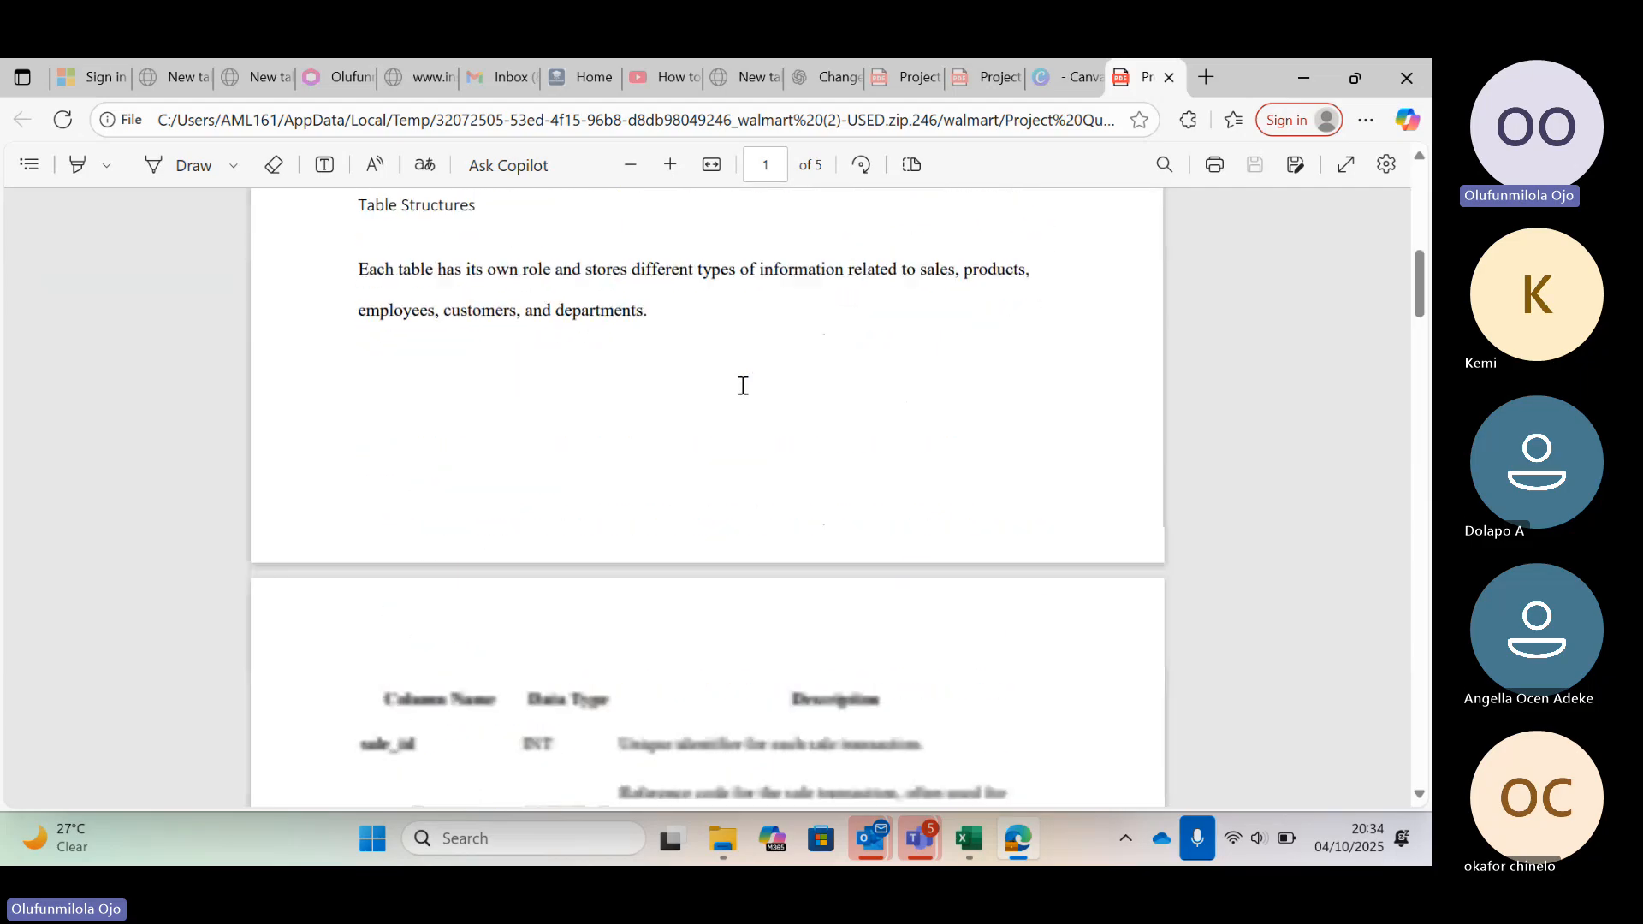
scroll(743, 385, "down", 3)
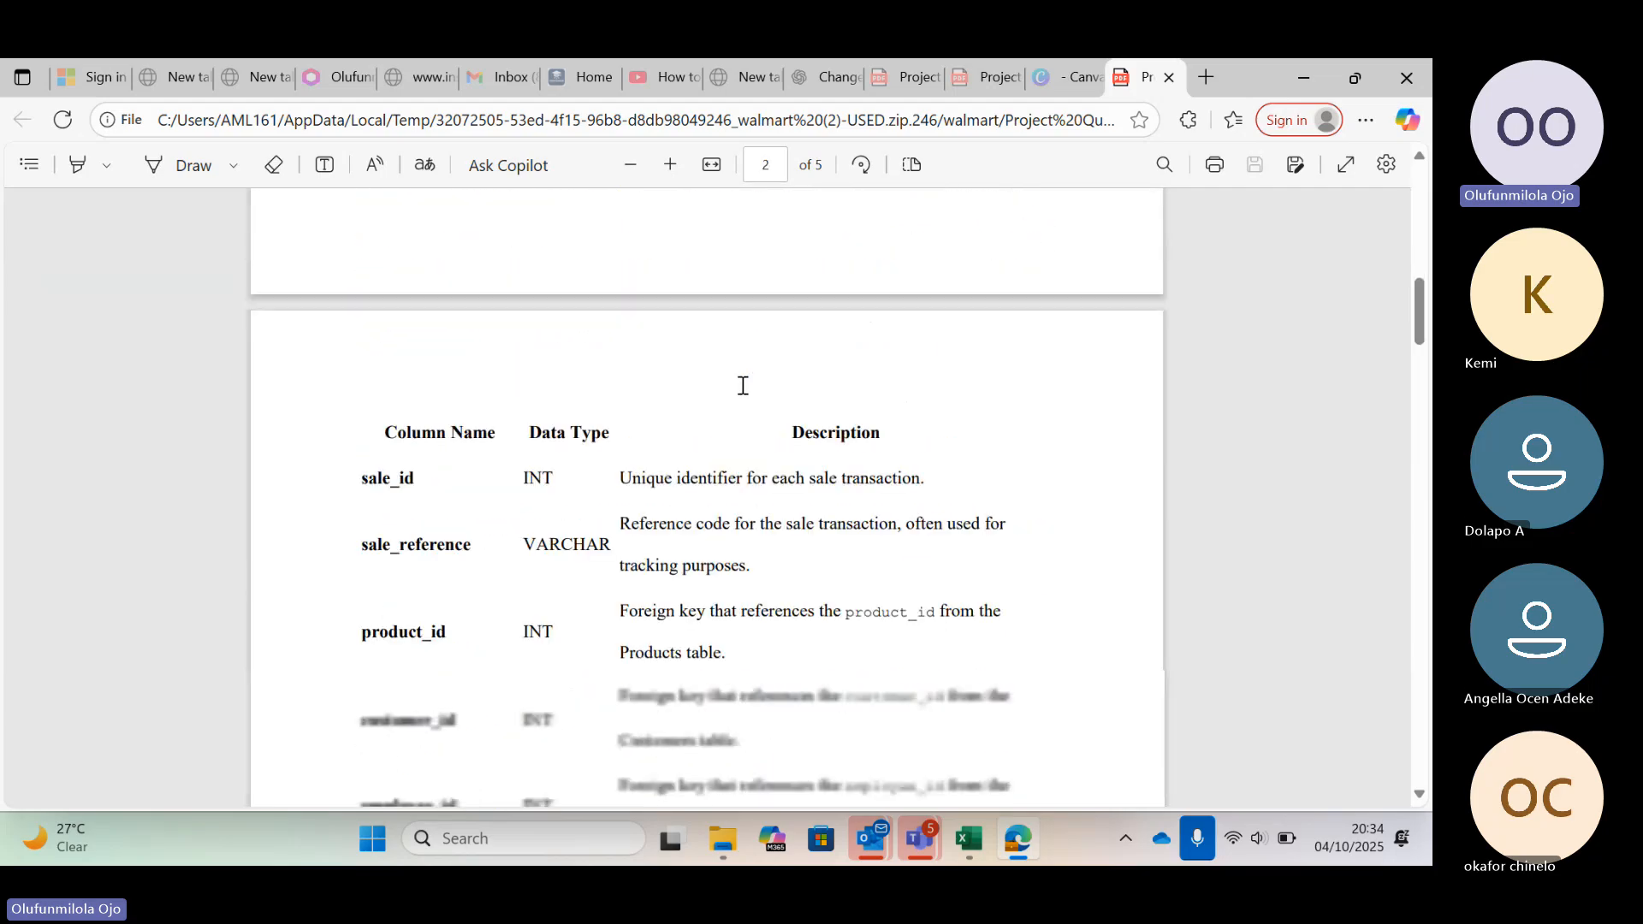
scroll(743, 386, "down", 4)
scroll(743, 386, "down", 9)
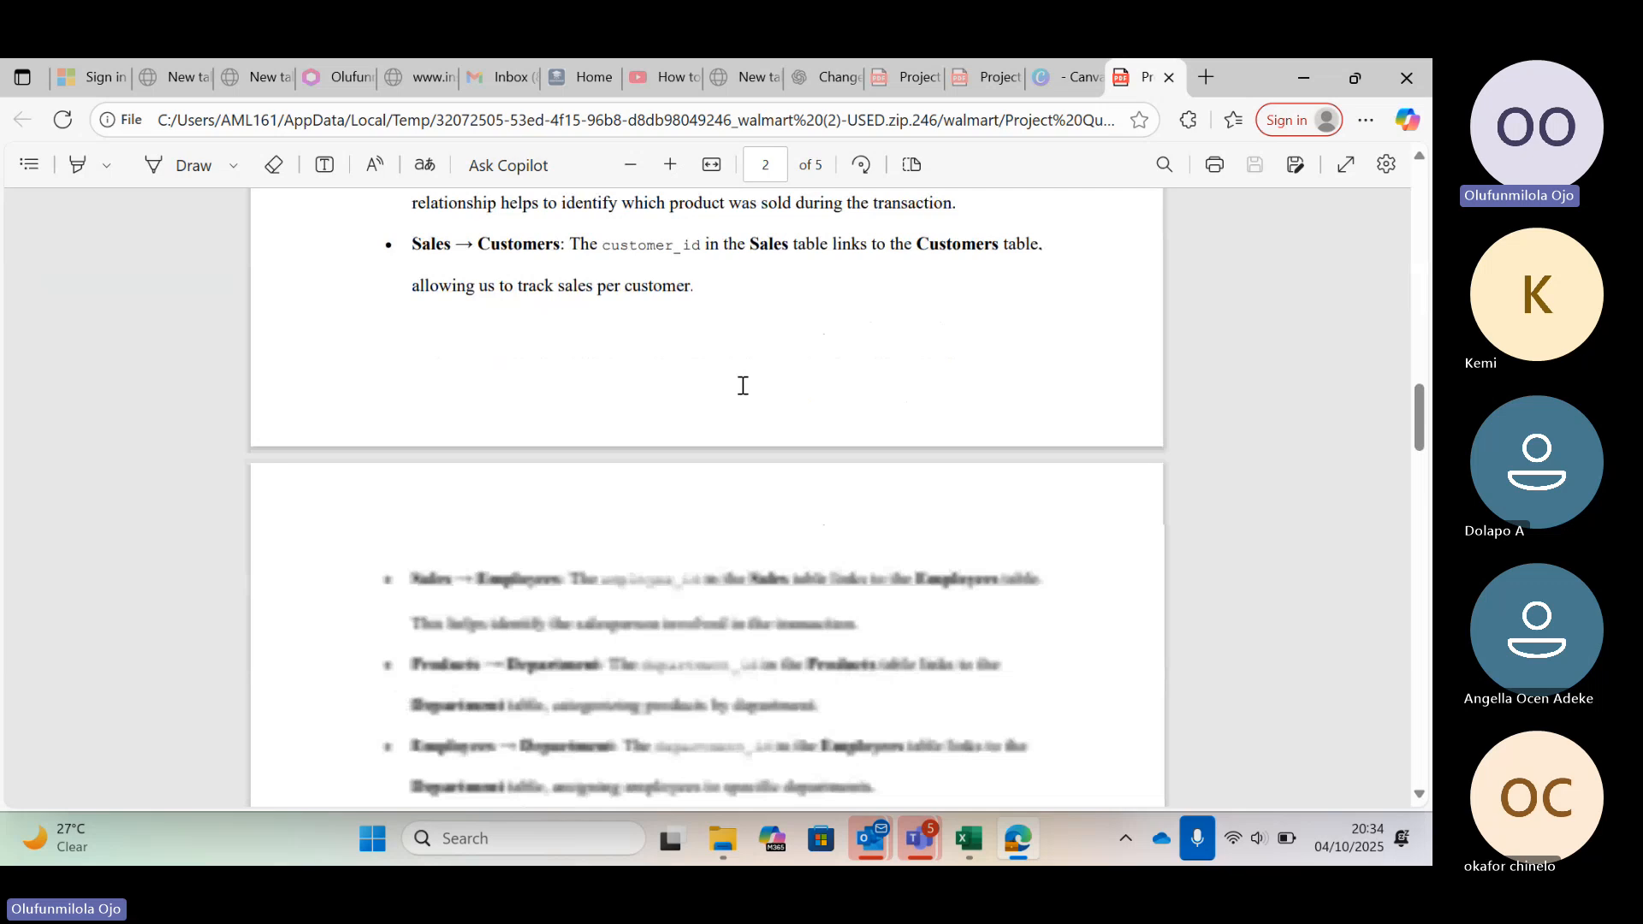
scroll(743, 386, "down", 13)
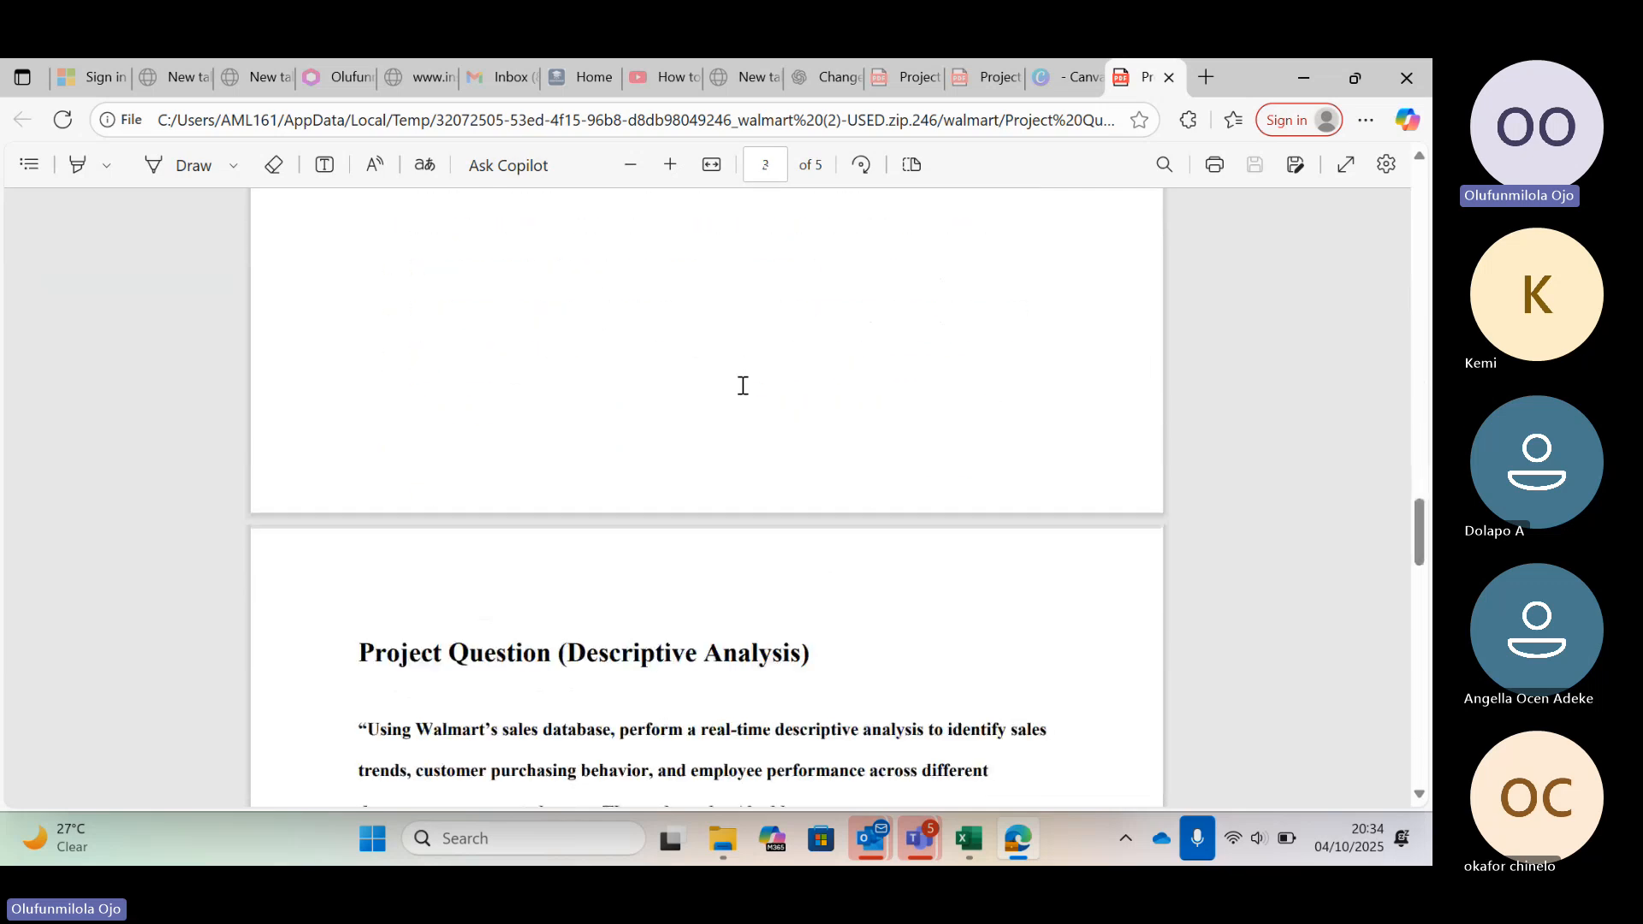
scroll(742, 386, "down", 6)
scroll(742, 386, "up", 5)
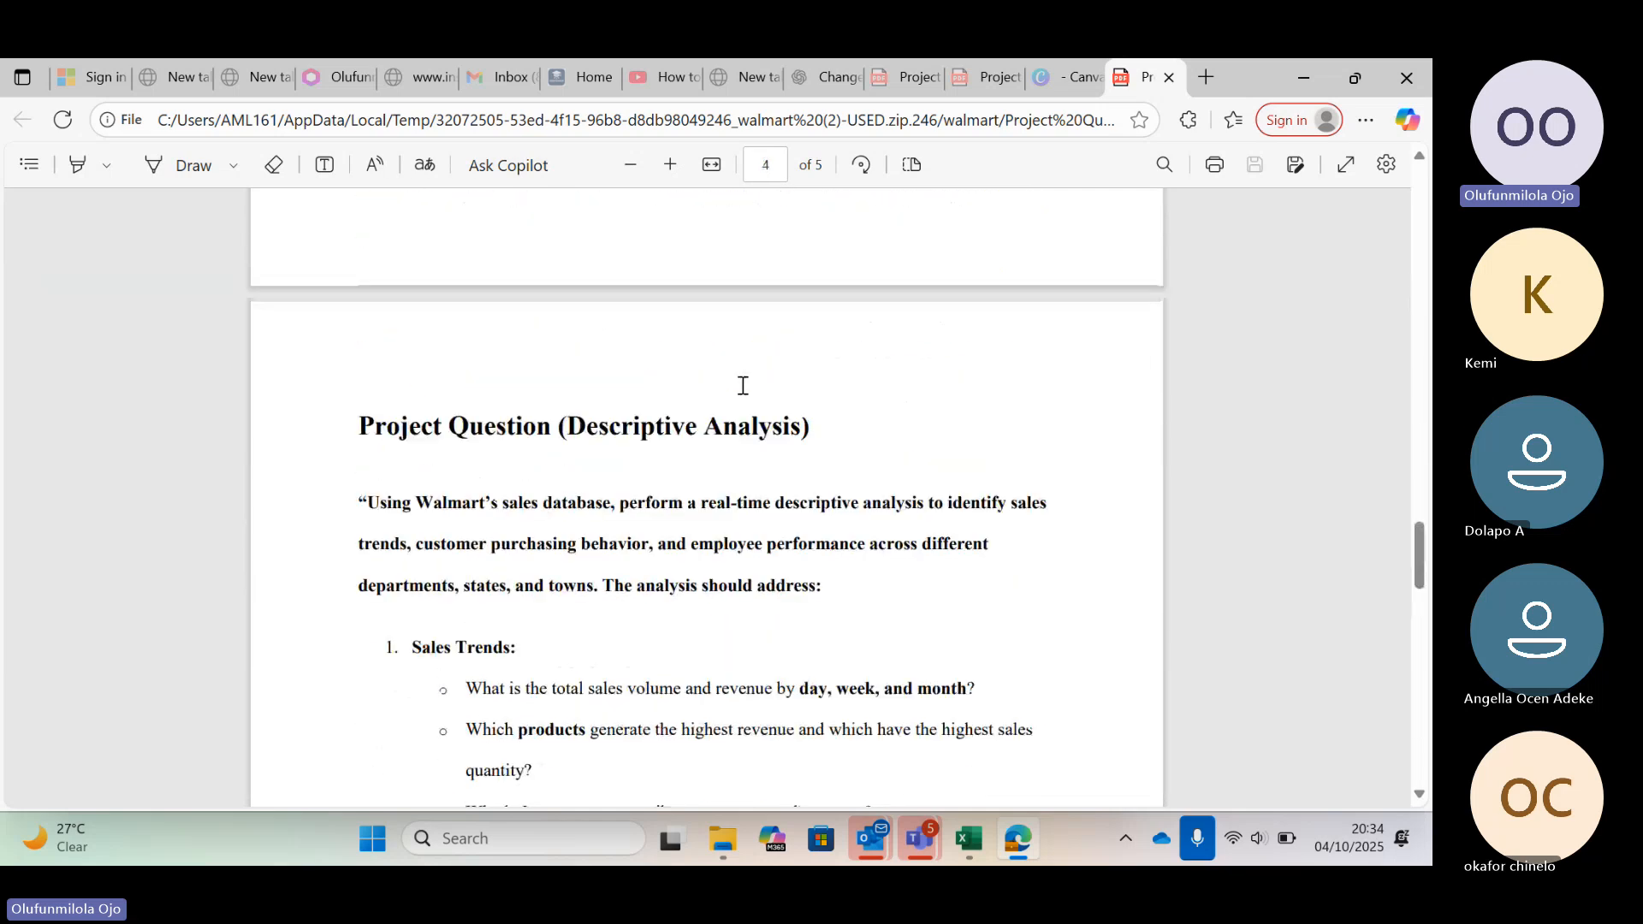
scroll(743, 385, "down", 3)
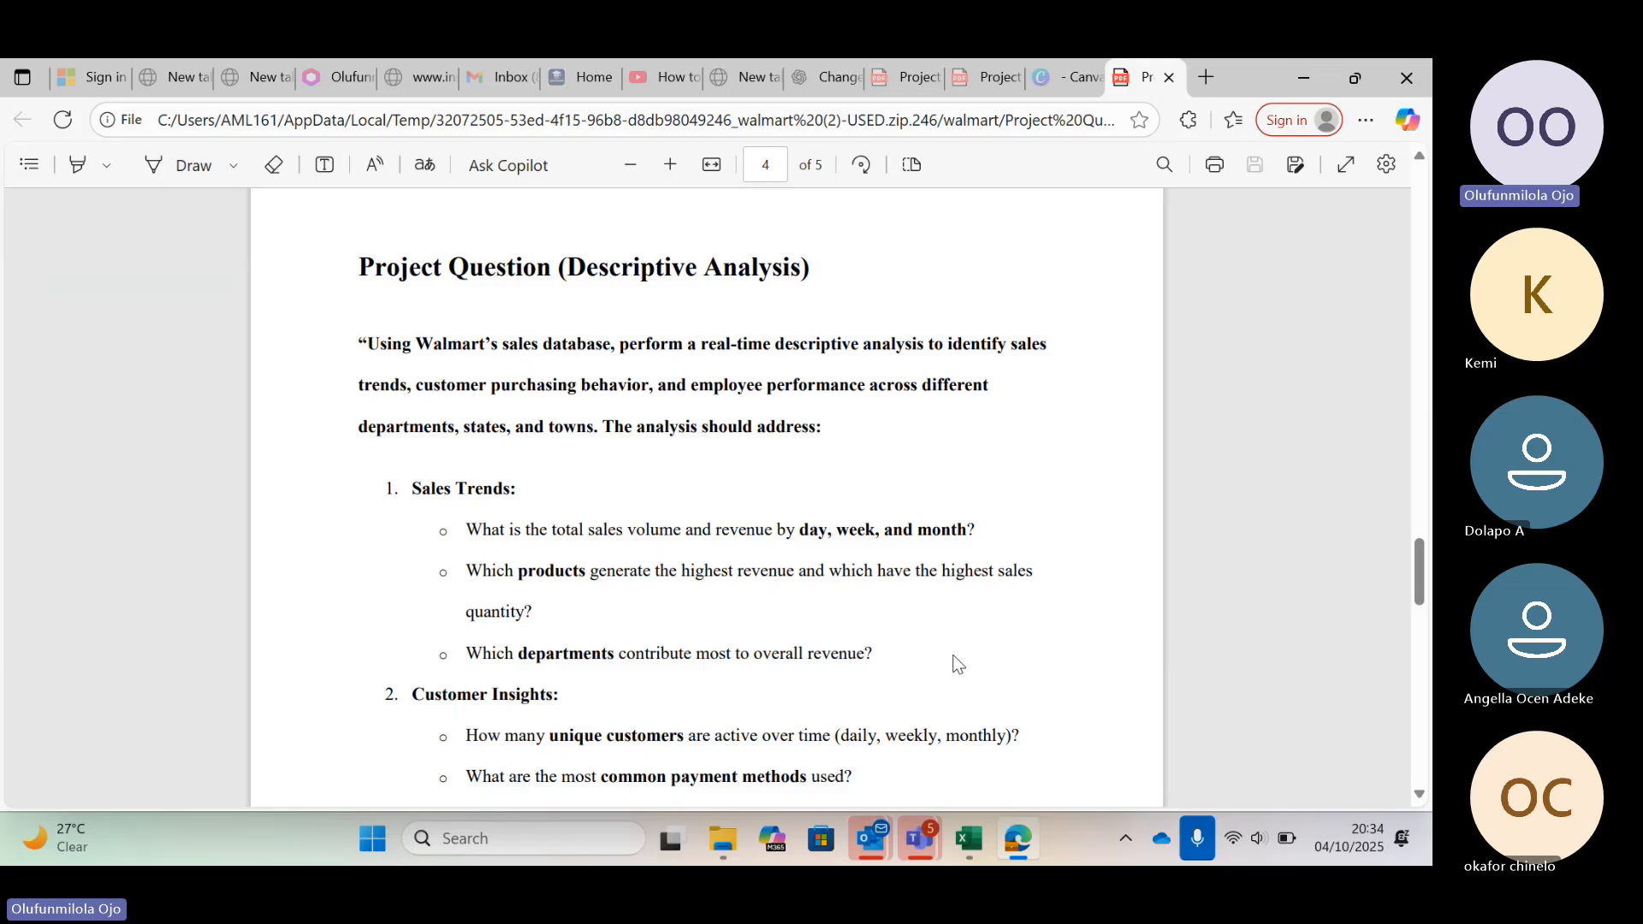
Return to the Employee workbook, checking the Power Pivot diagram view and closing the Power Pivot window
left_click(972, 842)
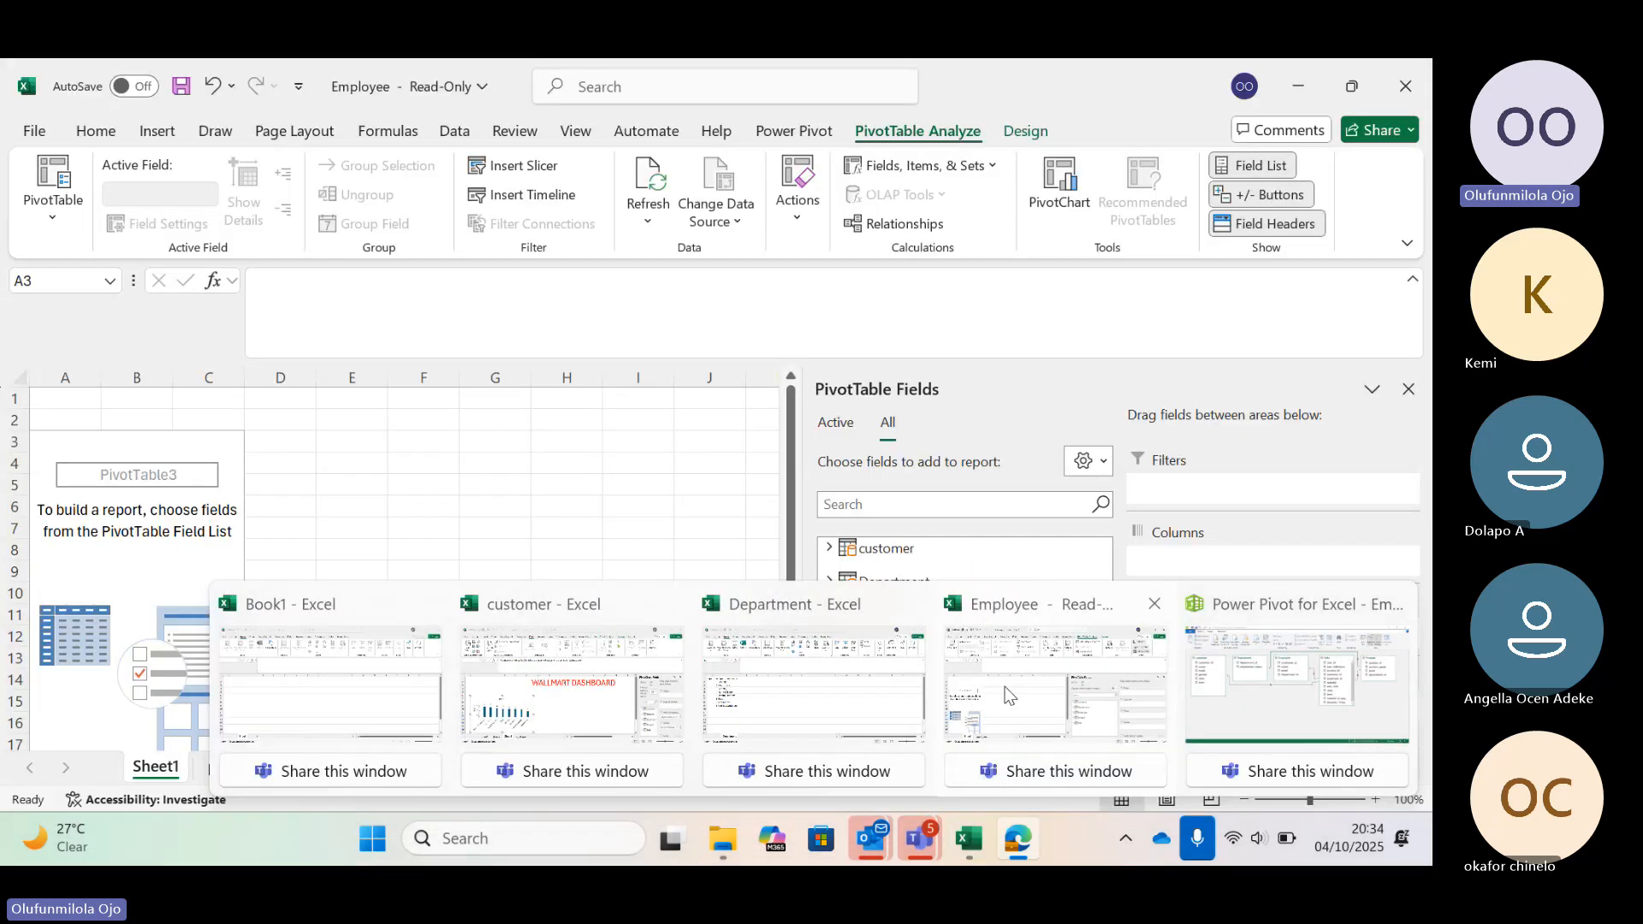
left_click(1004, 687)
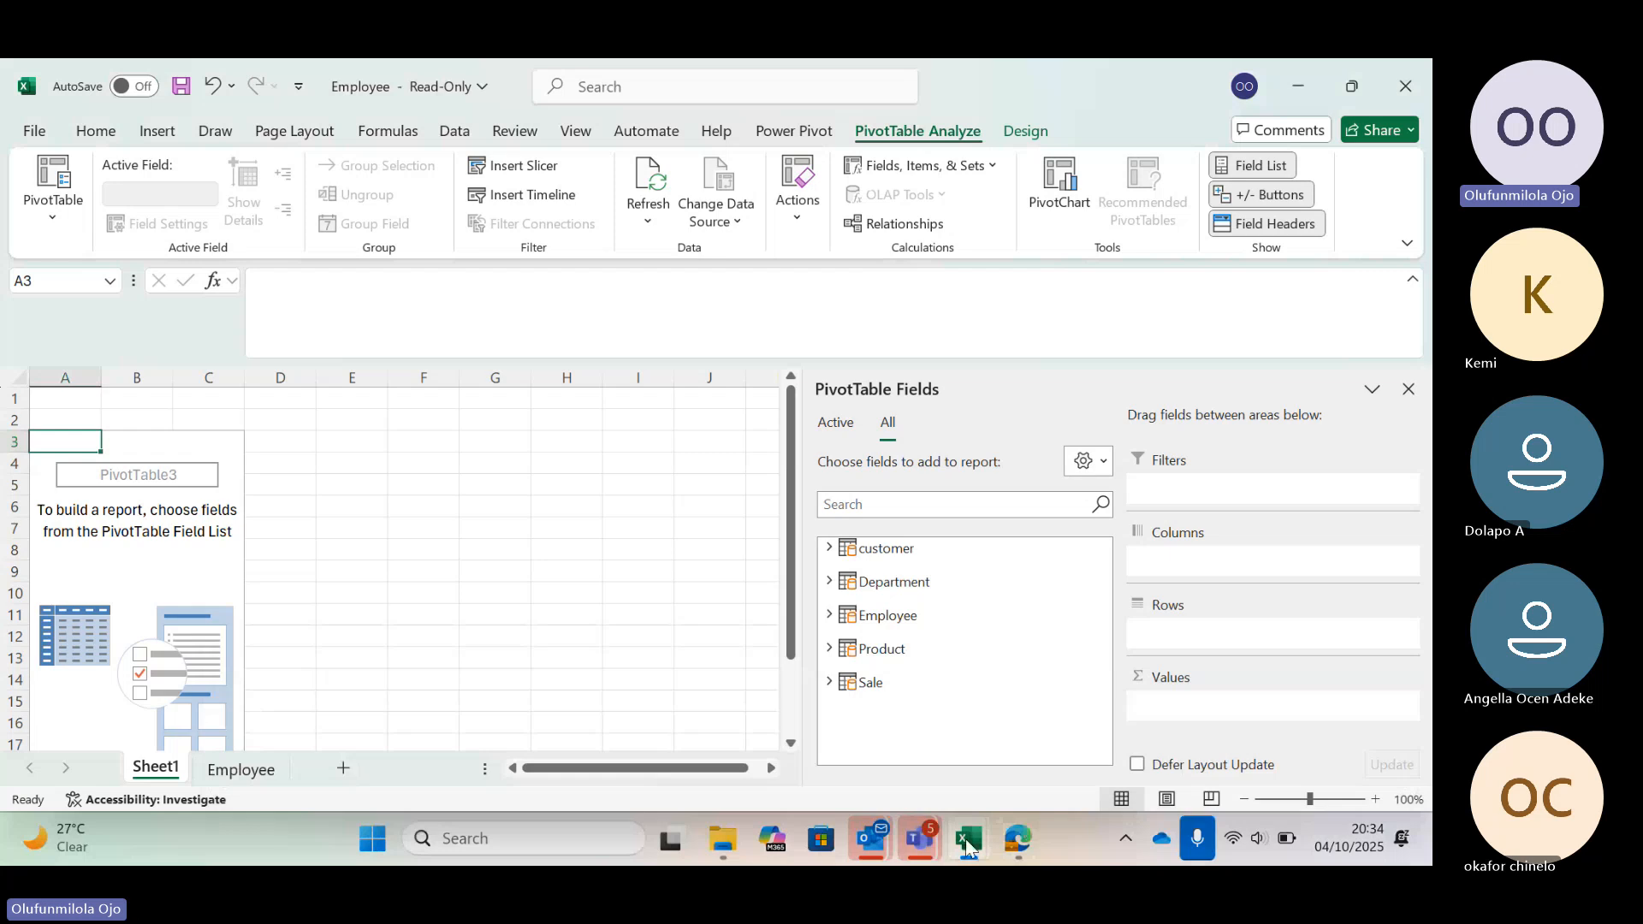
left_click(969, 847)
left_click(1240, 685)
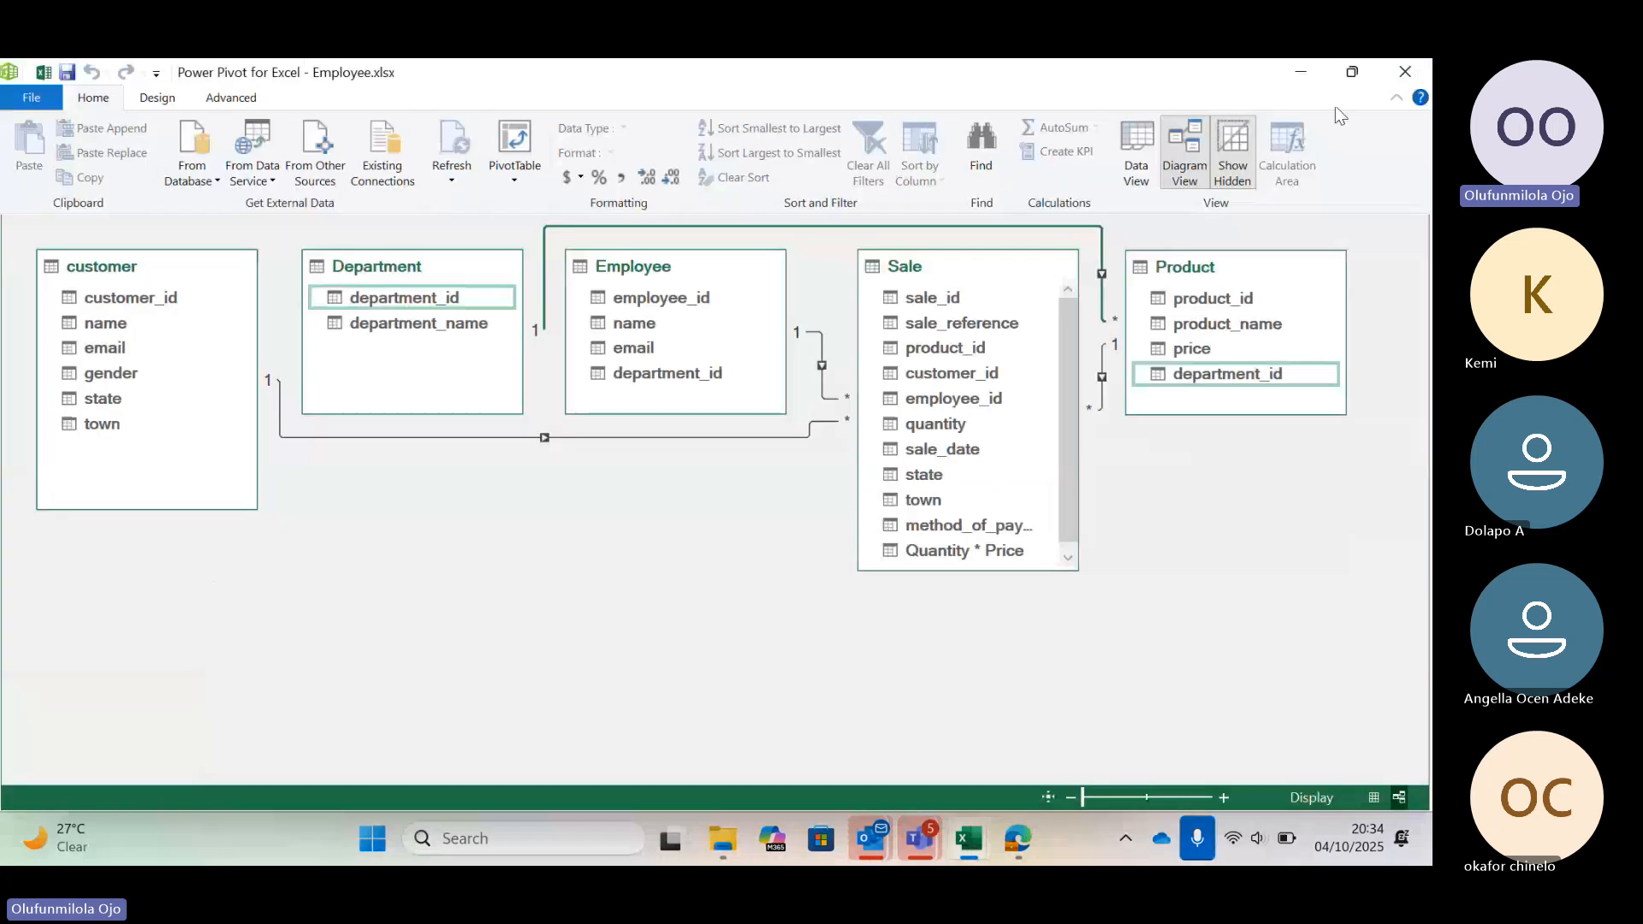
left_click(1409, 69)
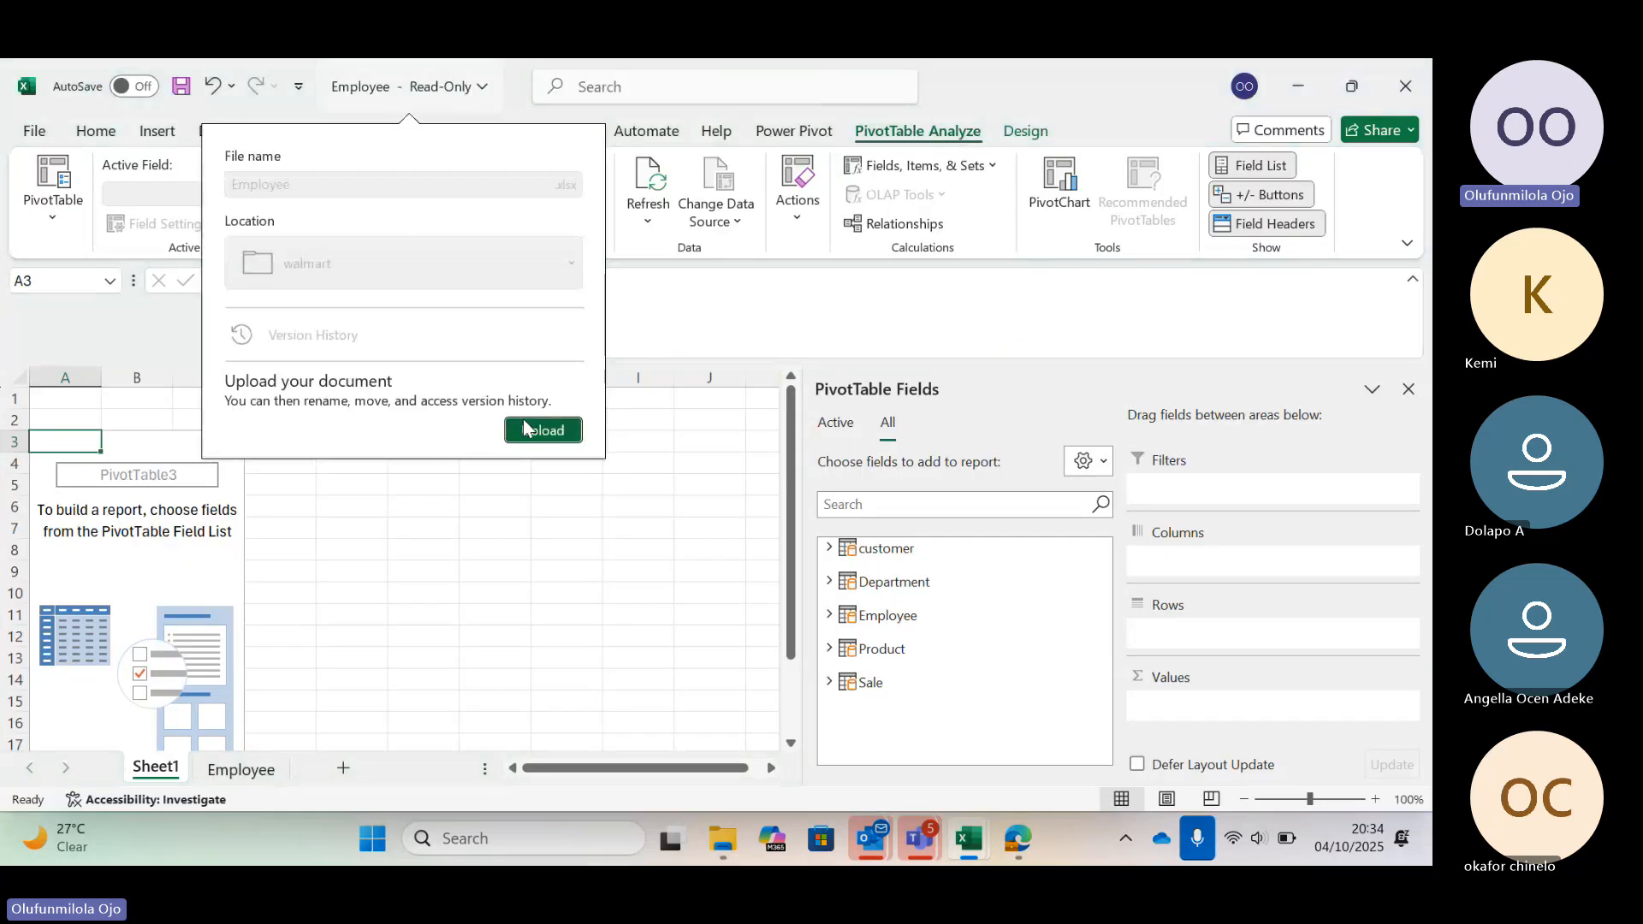
Upload a copy of the Employee workbook to the OneDrive - First Primus Limited location
left_click(524, 425)
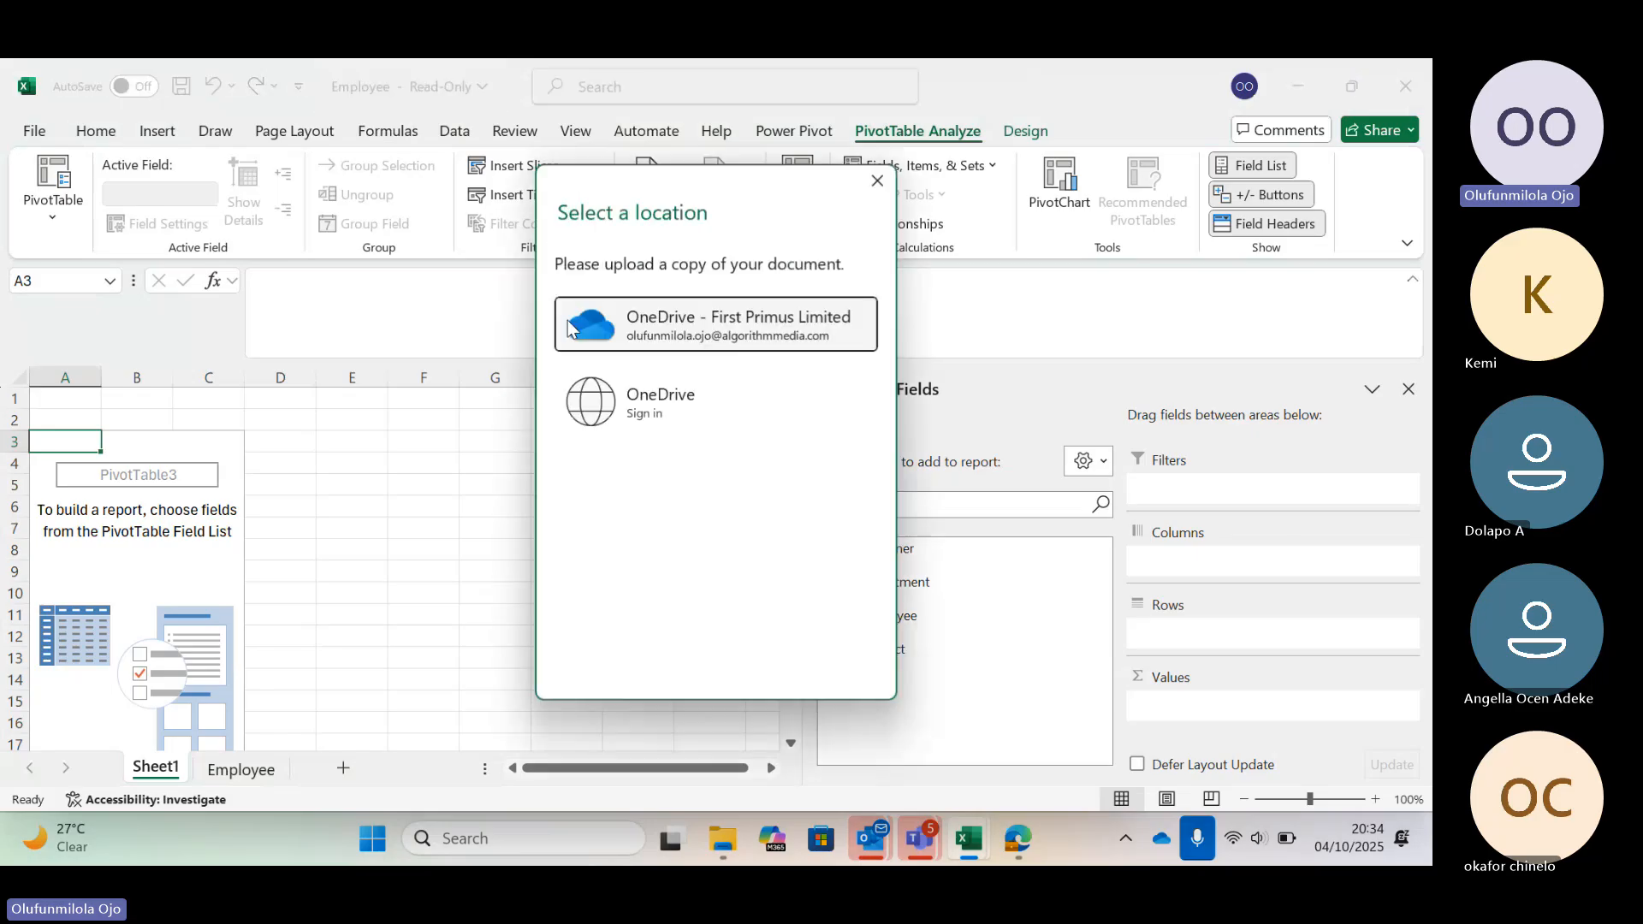
left_click(663, 321)
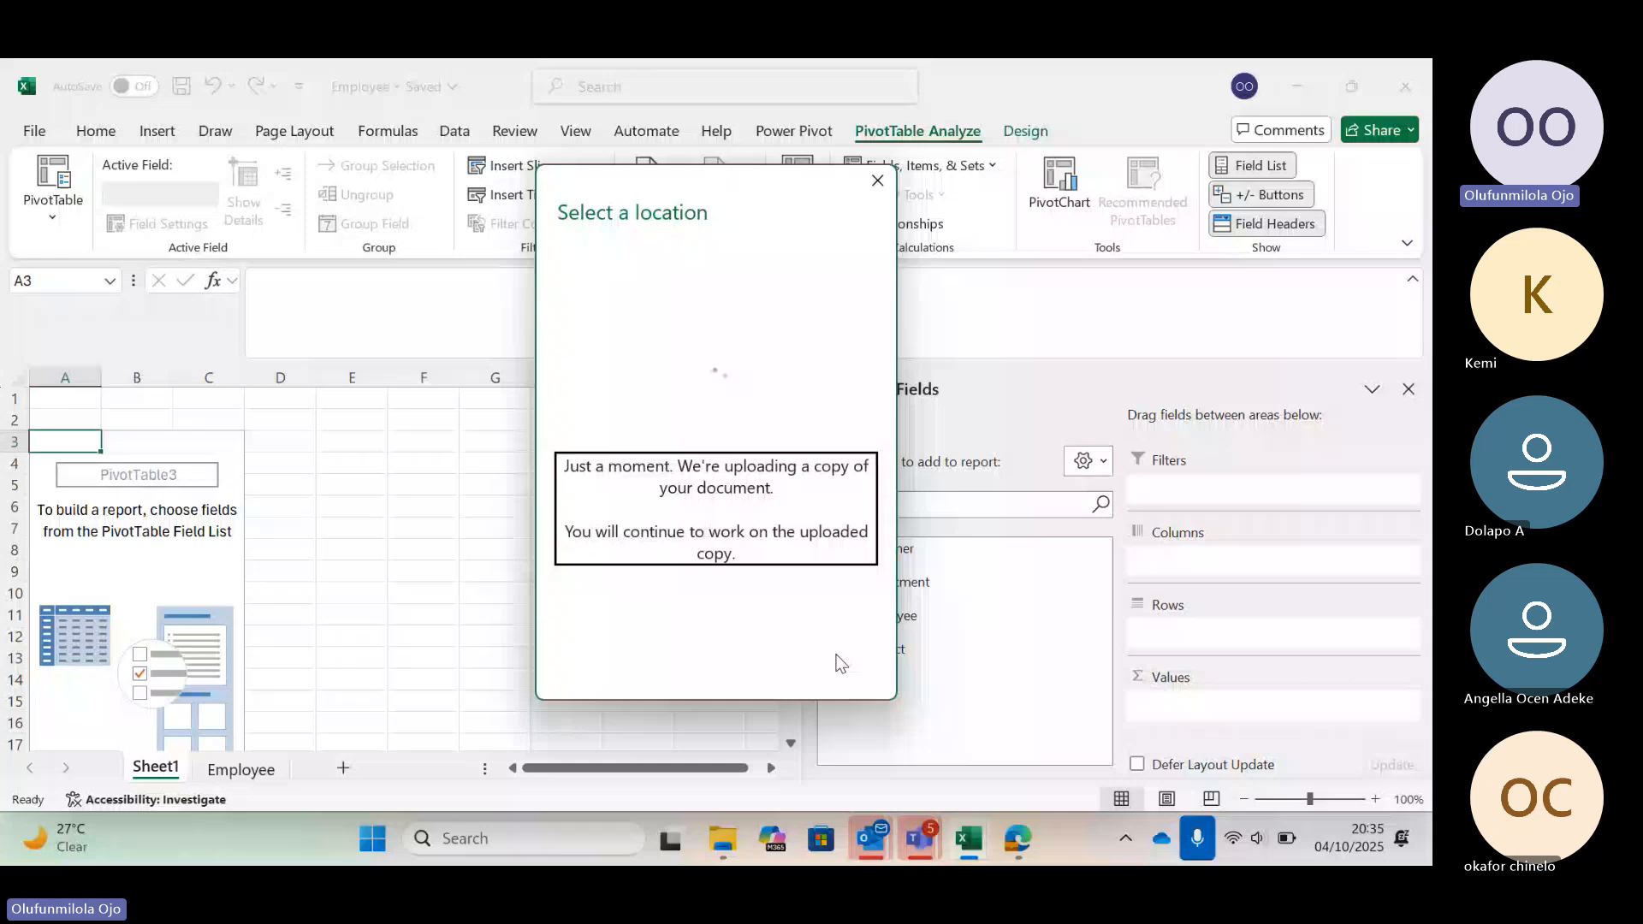
Add the Sale table's Quantity * Price field to the PivotTable's Values area
scroll(937, 723, "down", 5)
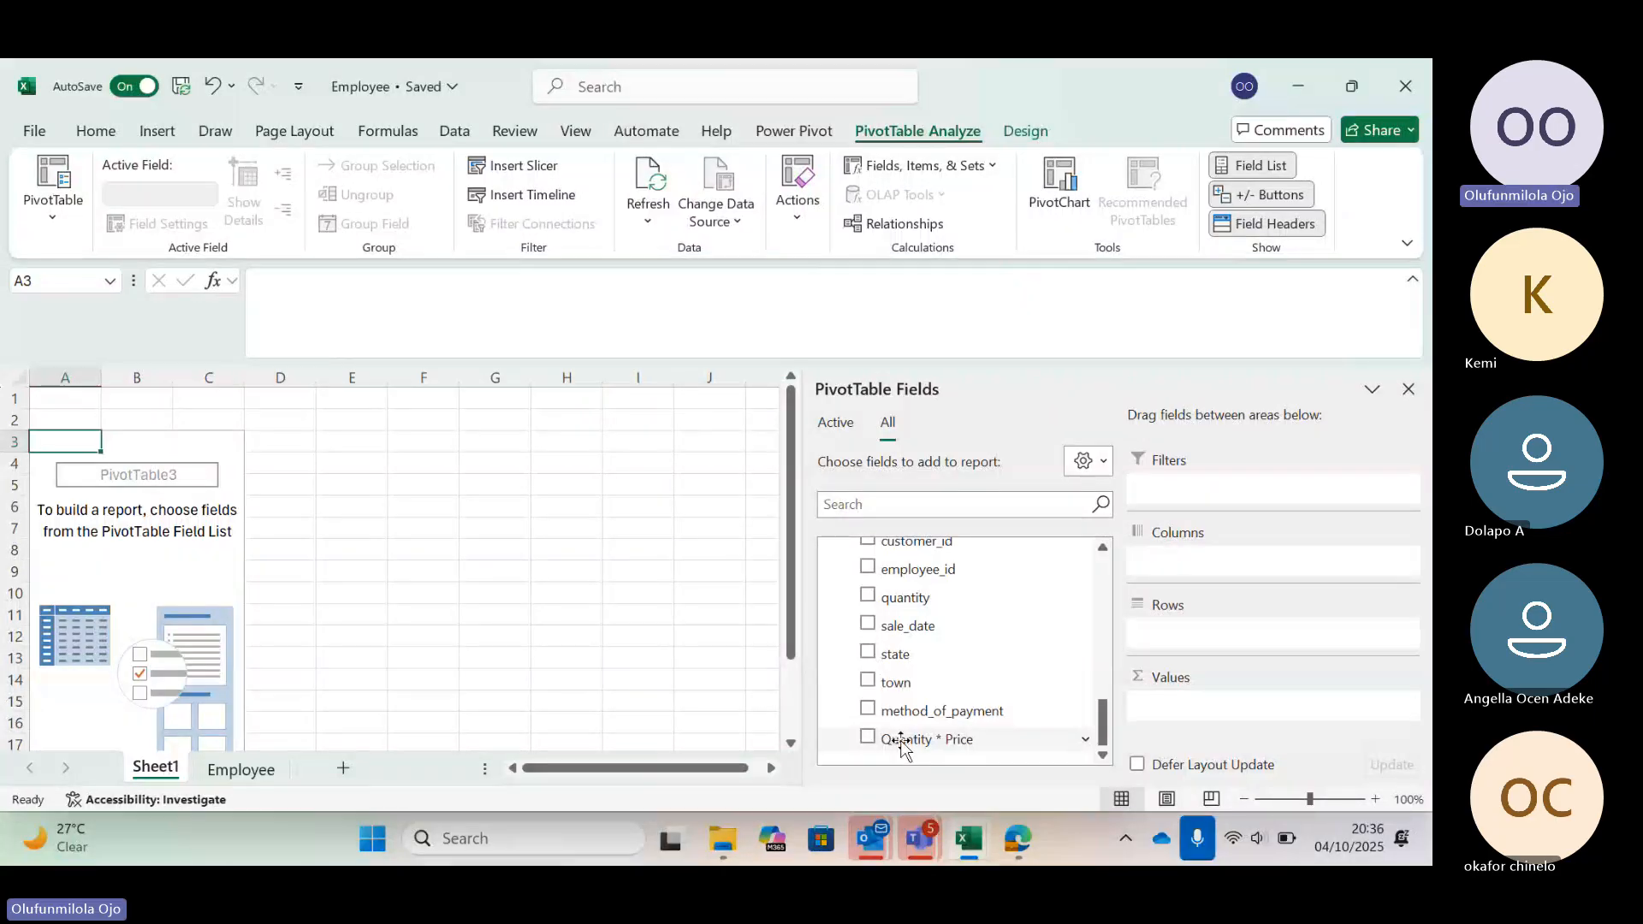
left_click_drag(901, 746, 1235, 710)
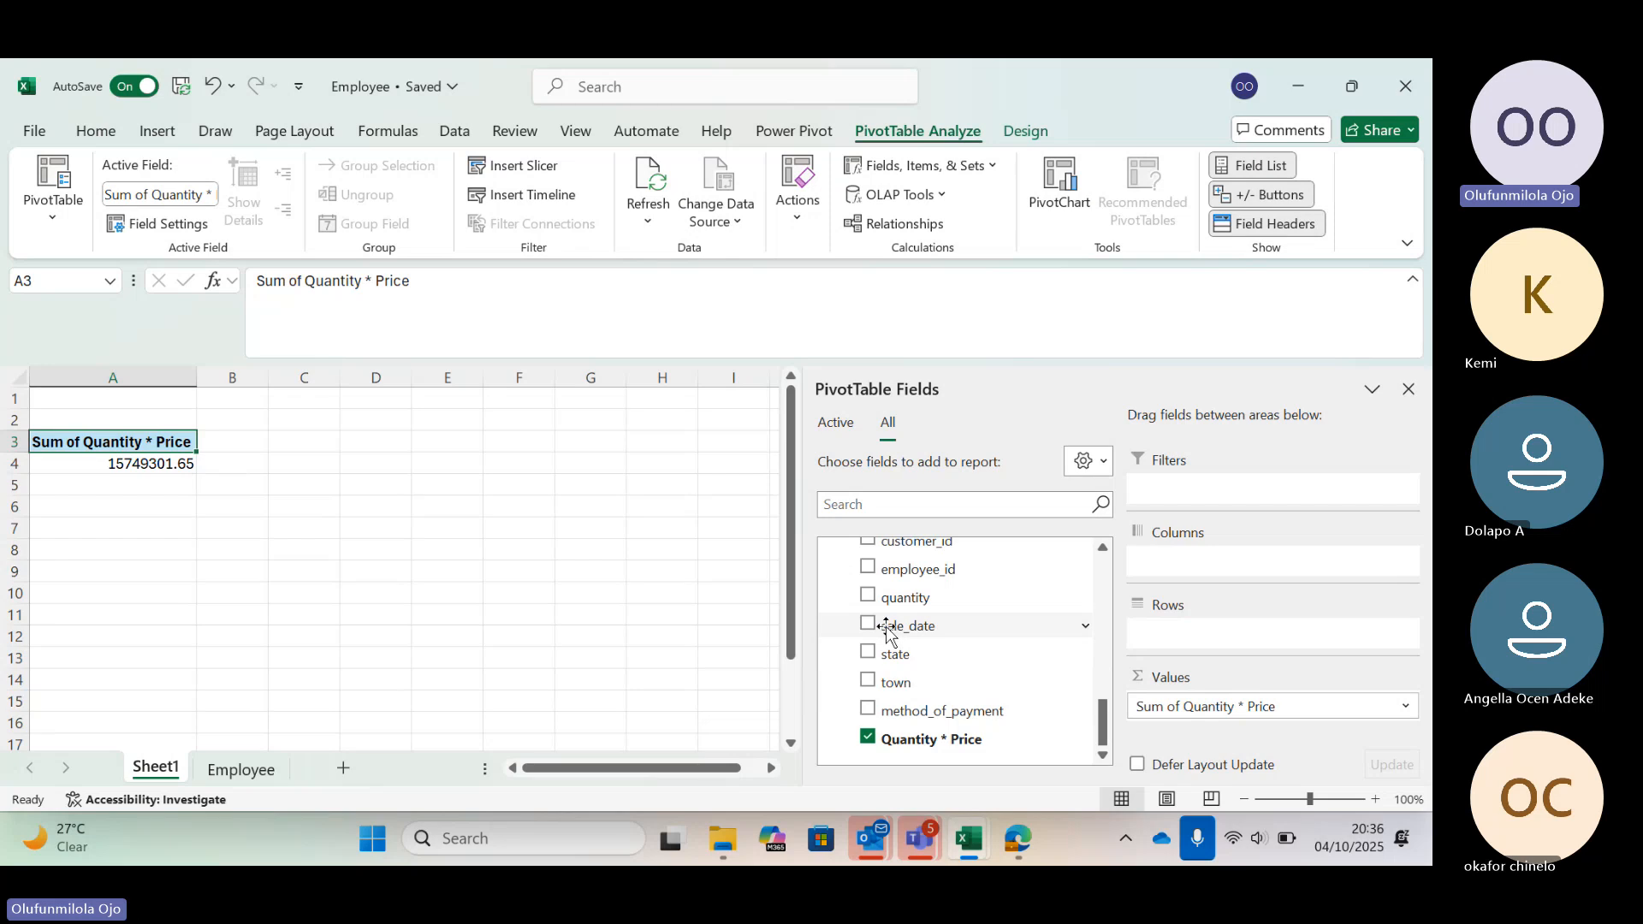
Add the Sale table's sale_date field to the PivotTable's Rows area, grouped by year
left_click_drag(887, 631, 1188, 632)
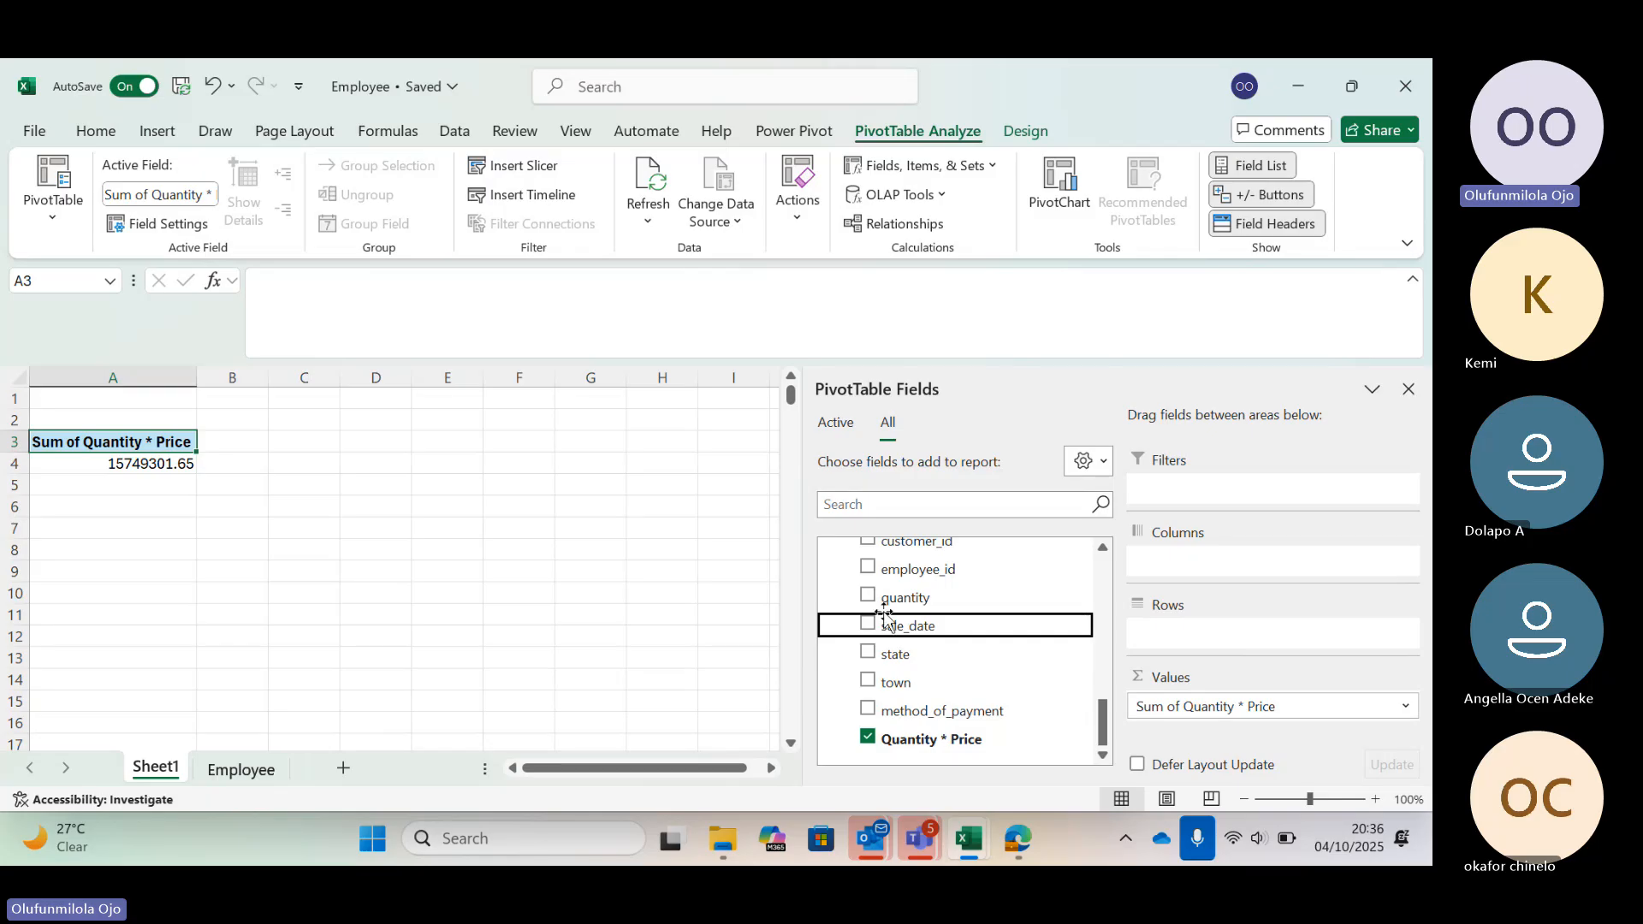
left_click_drag(890, 631, 1162, 633)
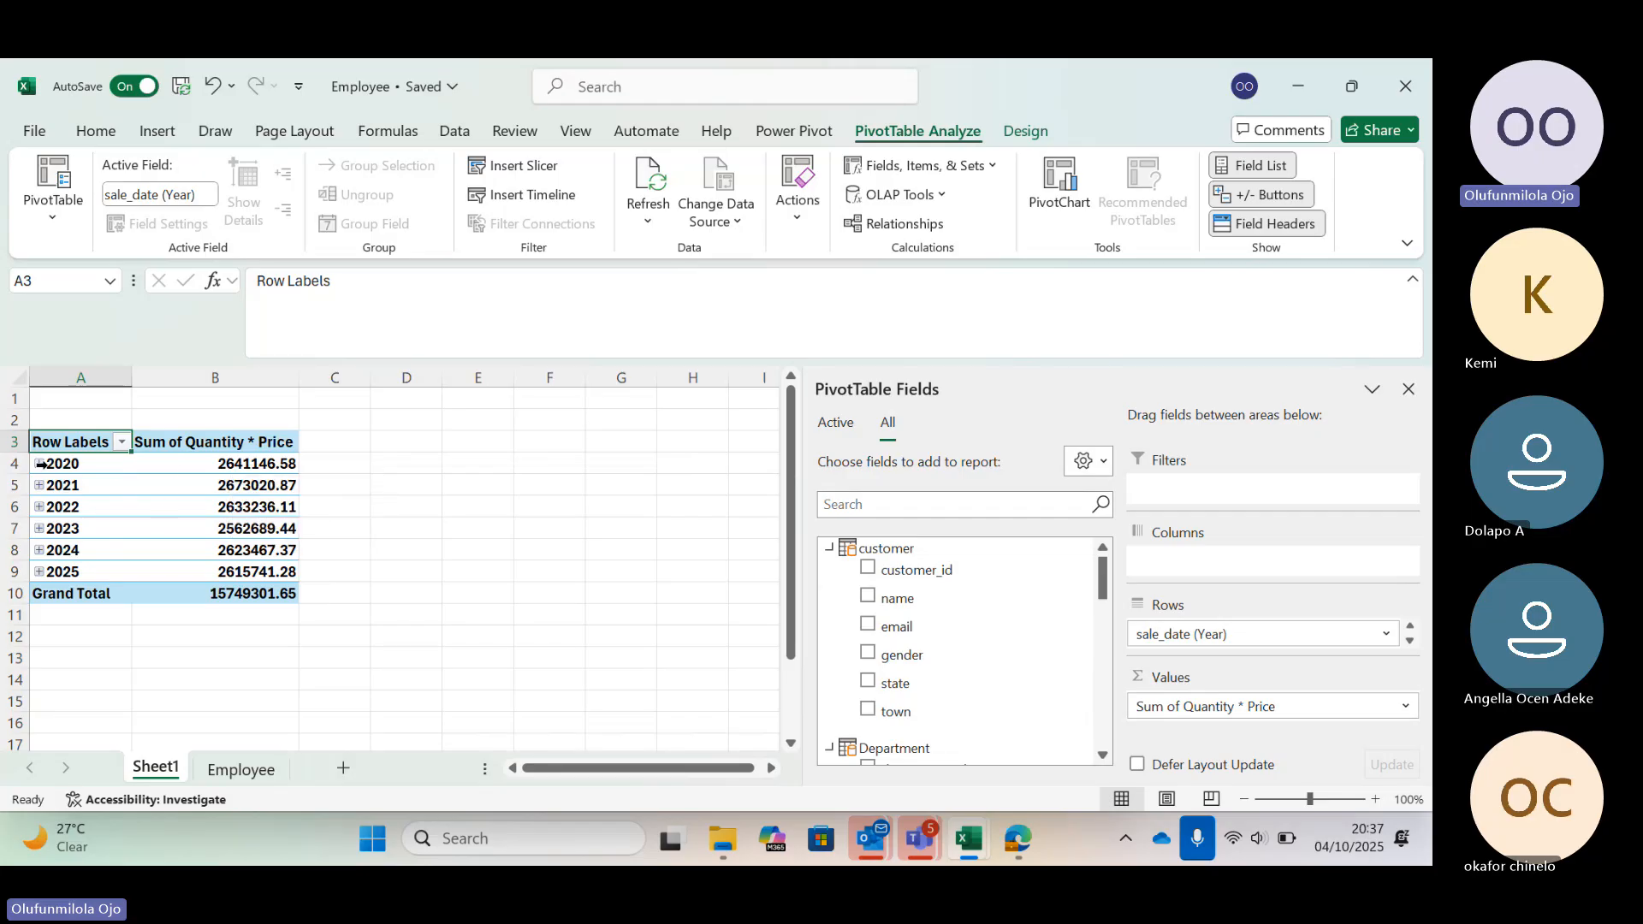
Remove the sale_date (Quarter) level from the row grouping, then expand and collapse the 2020 group
scroll(947, 747, "down", 1)
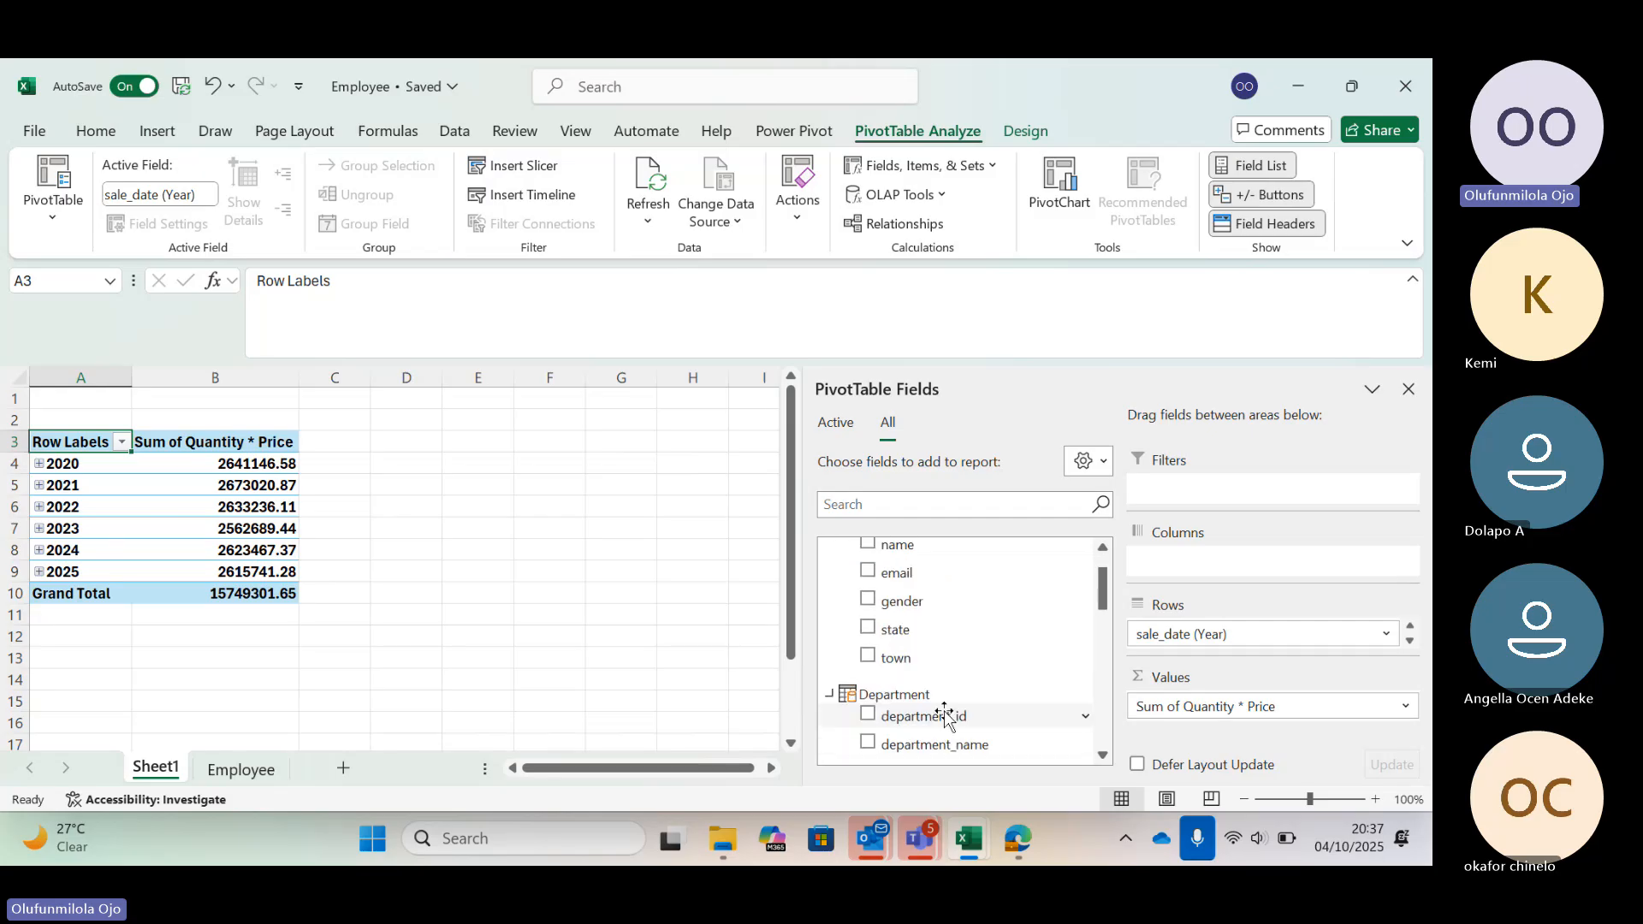
scroll(944, 715, "down", 3)
scroll(944, 715, "down", 1)
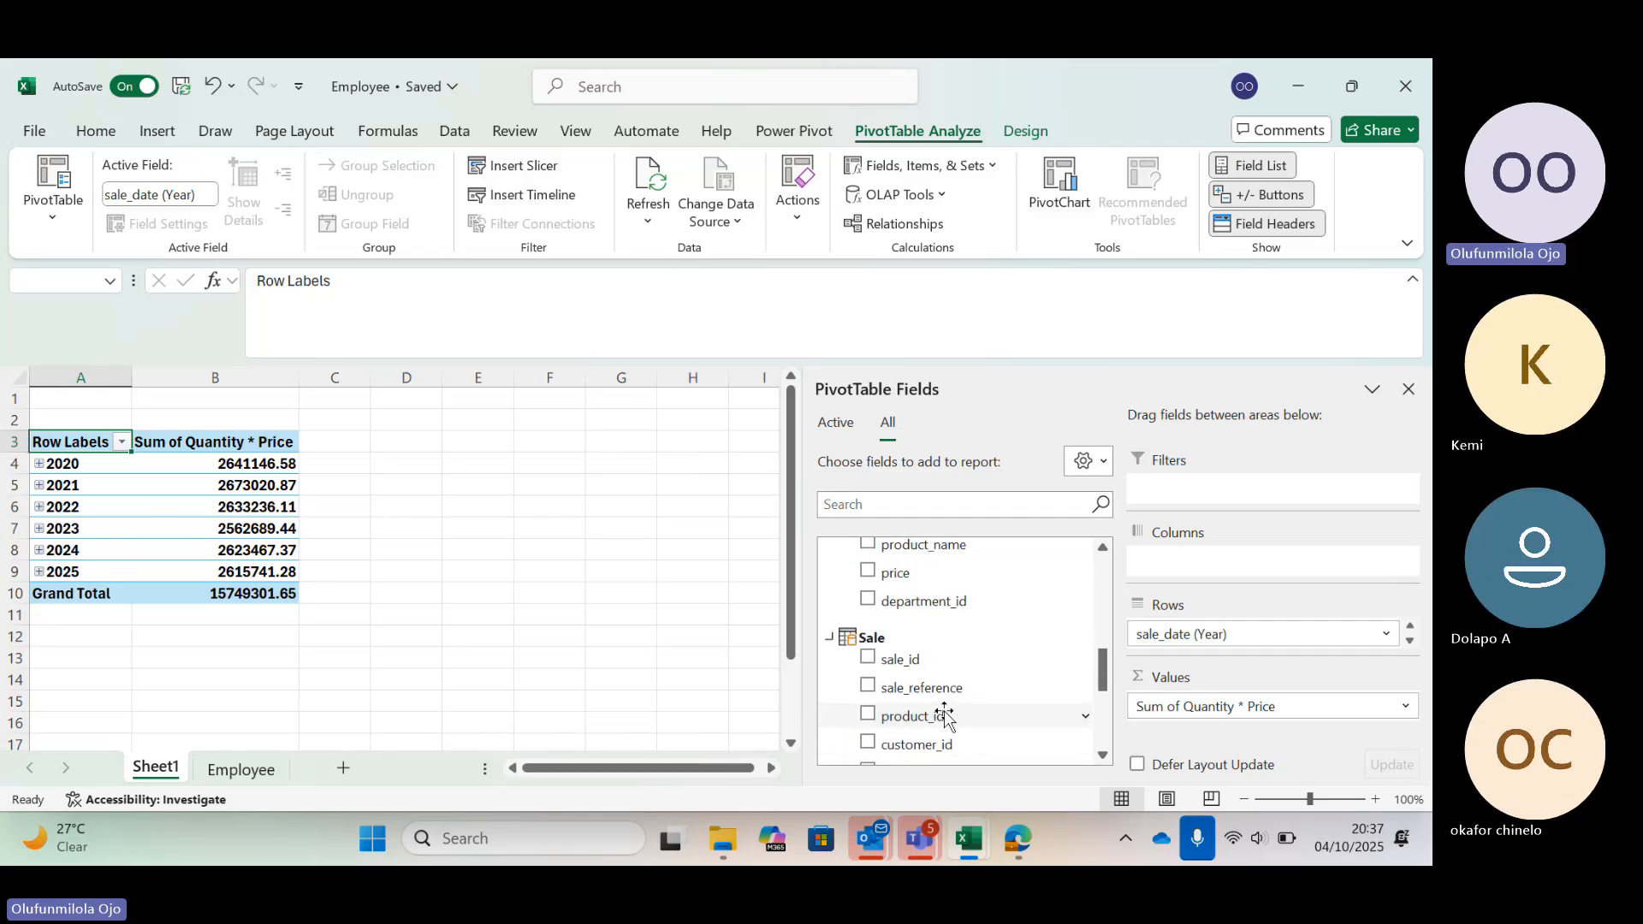
scroll(945, 715, "down", 3)
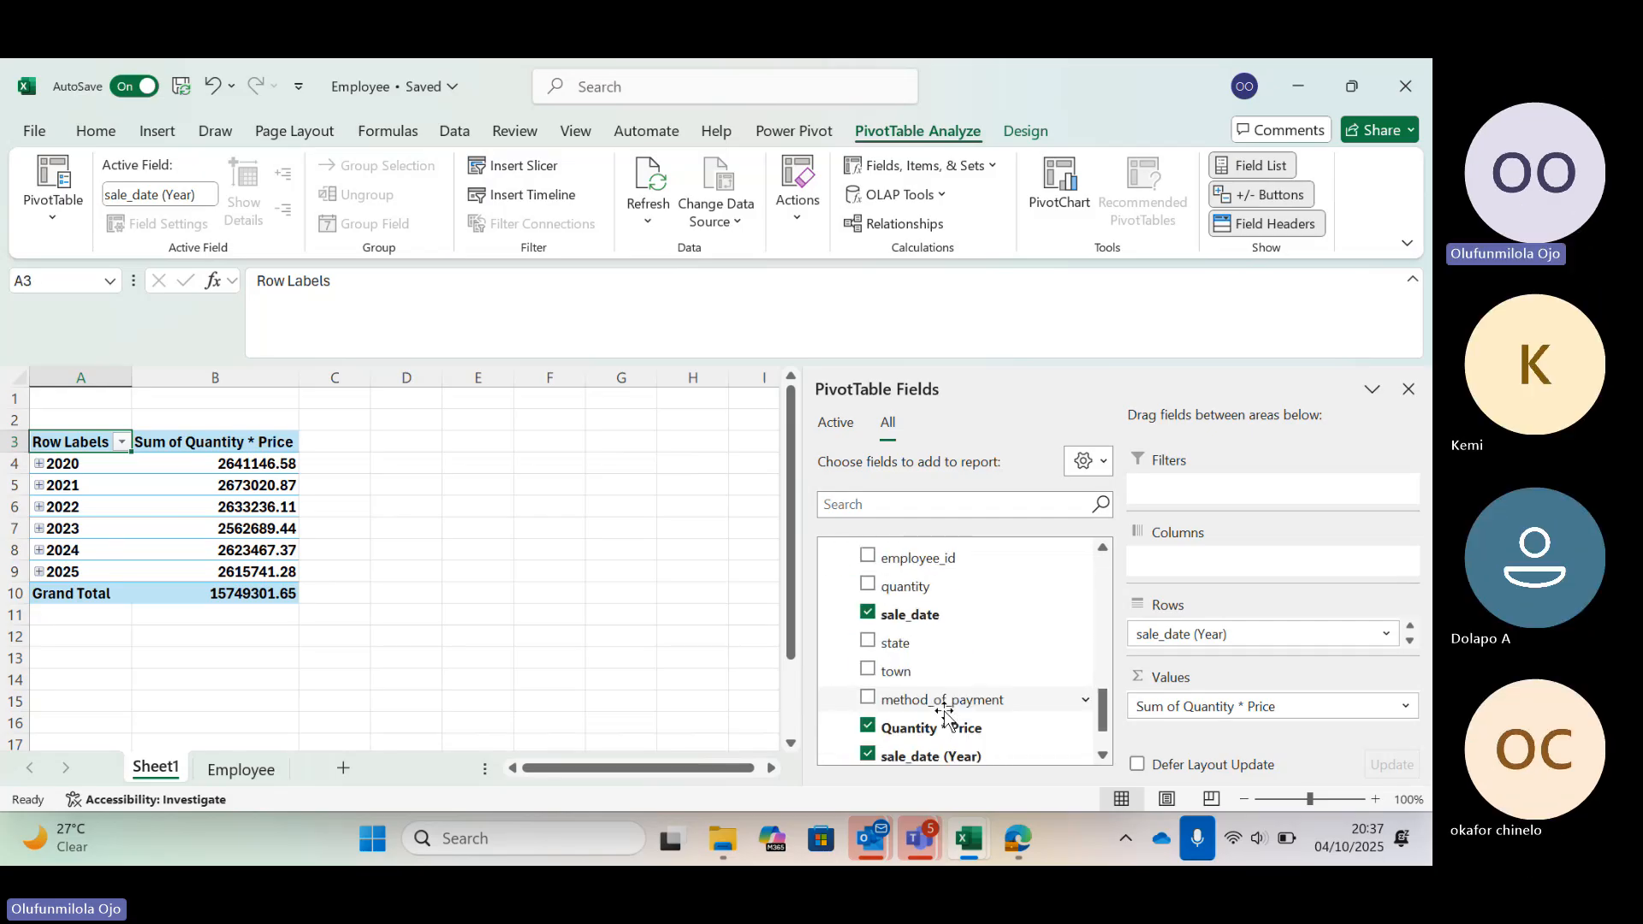
scroll(944, 715, "down", 1)
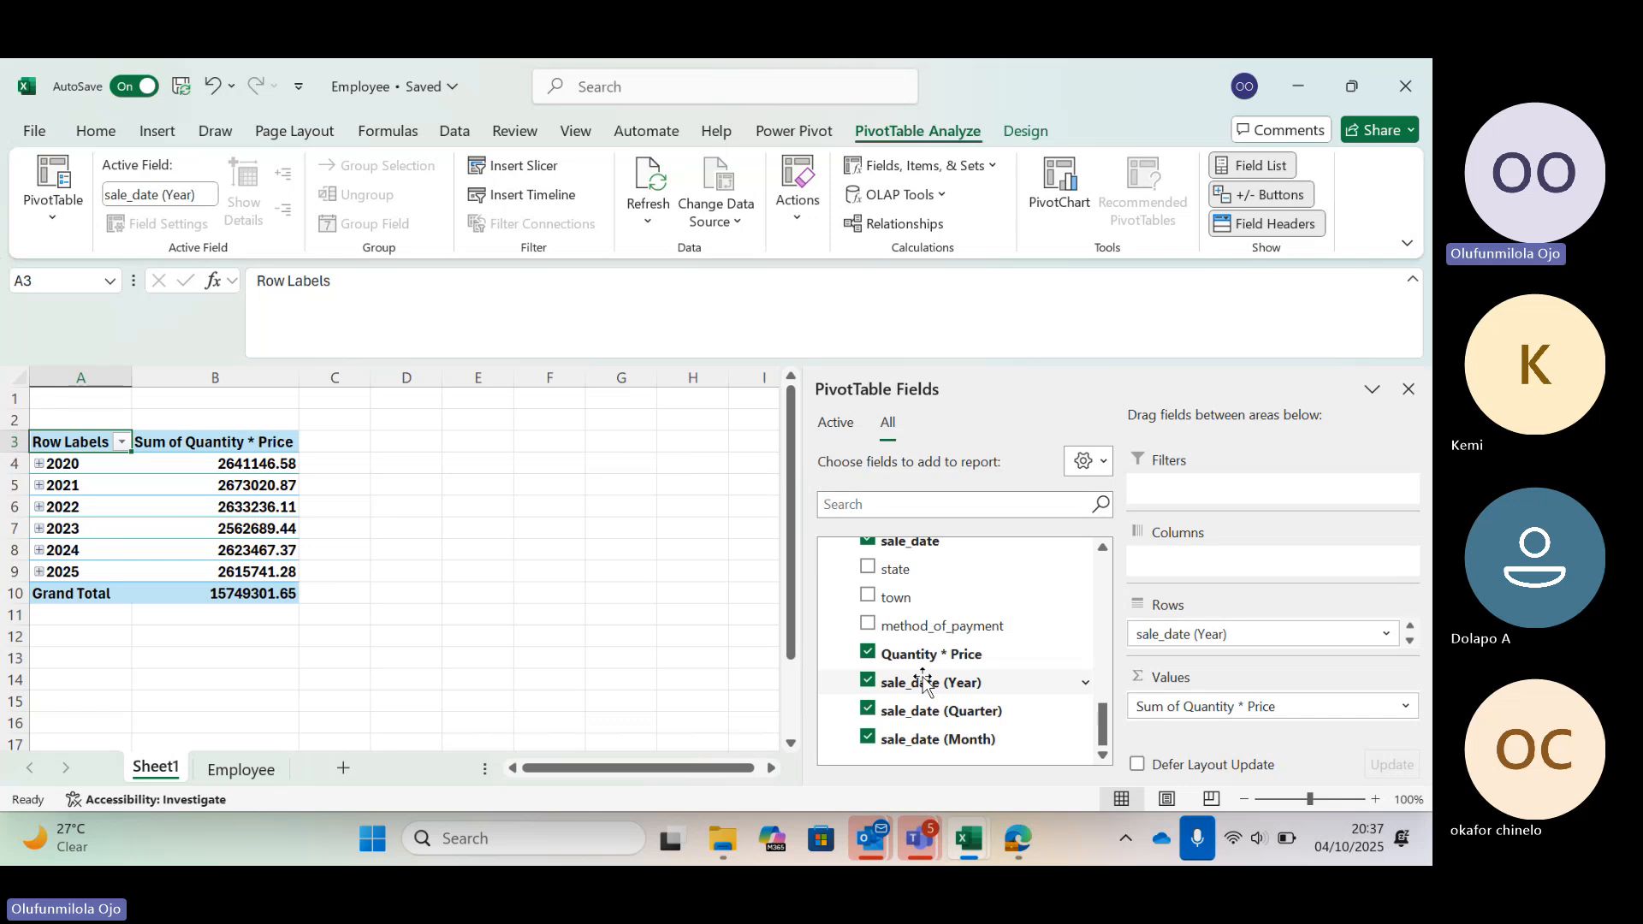
left_click(868, 710)
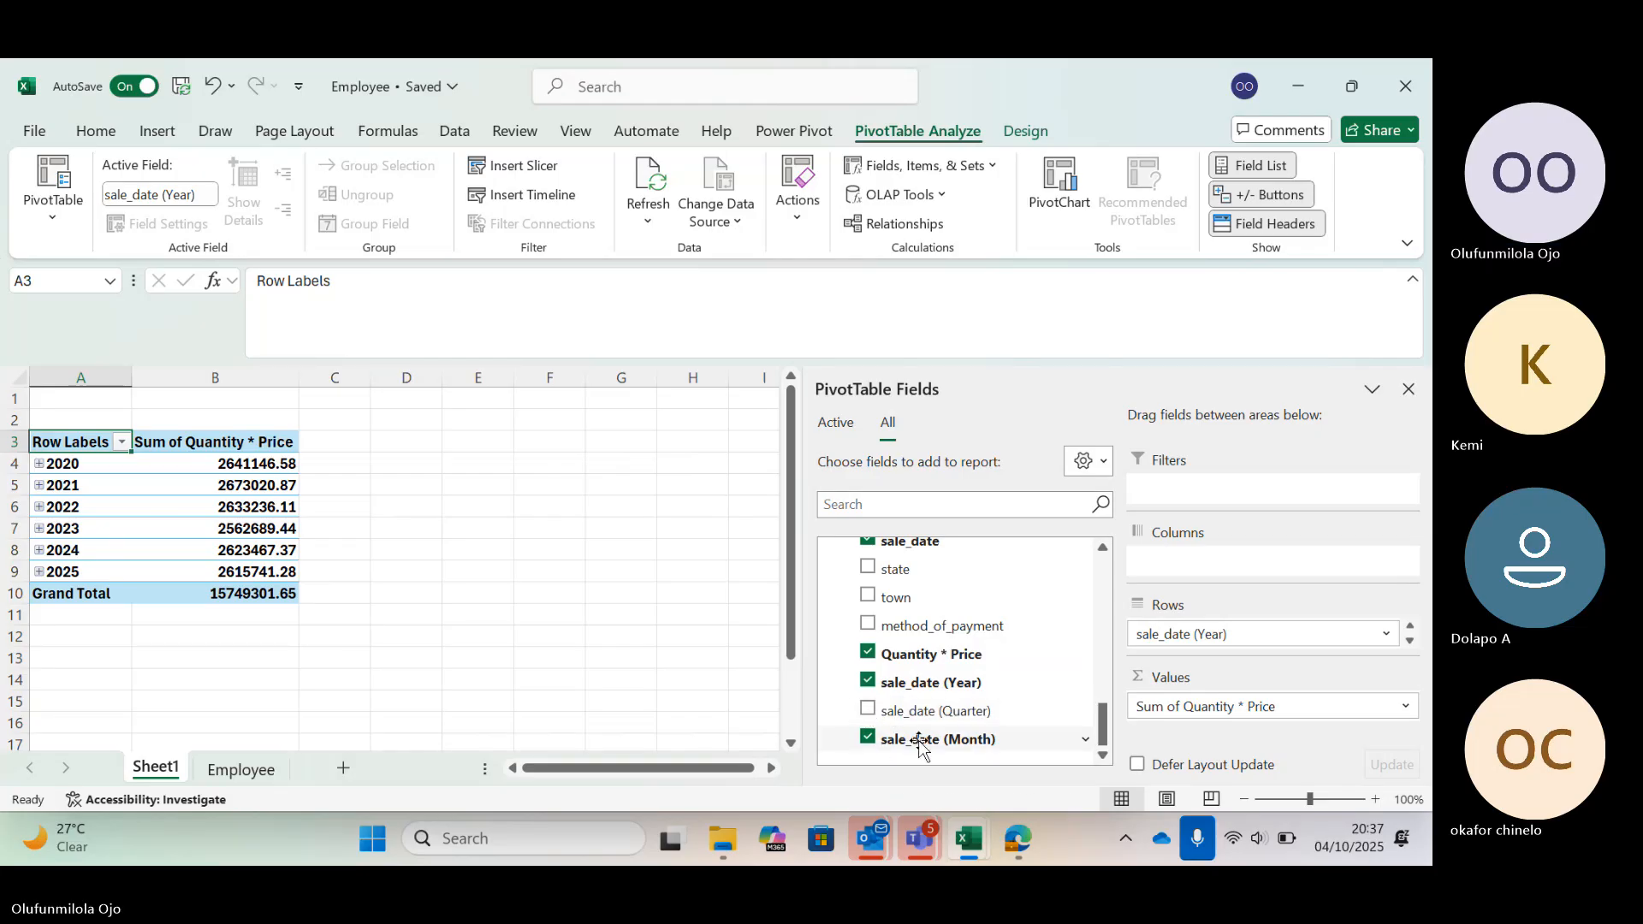
left_click_drag(920, 742, 1255, 637)
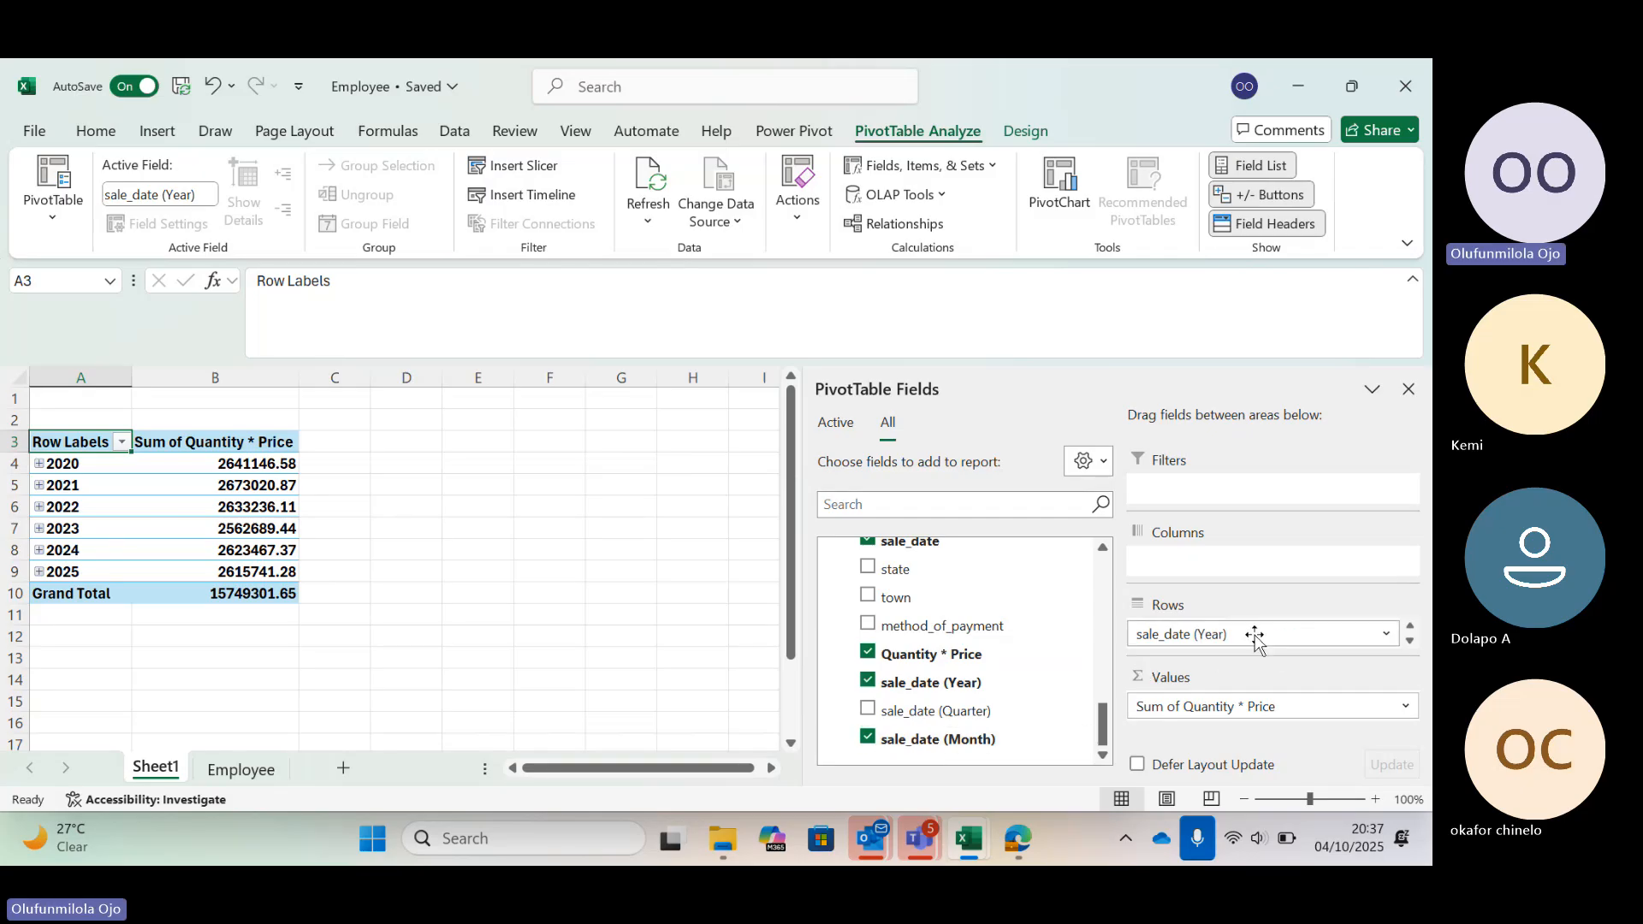
left_click(39, 462)
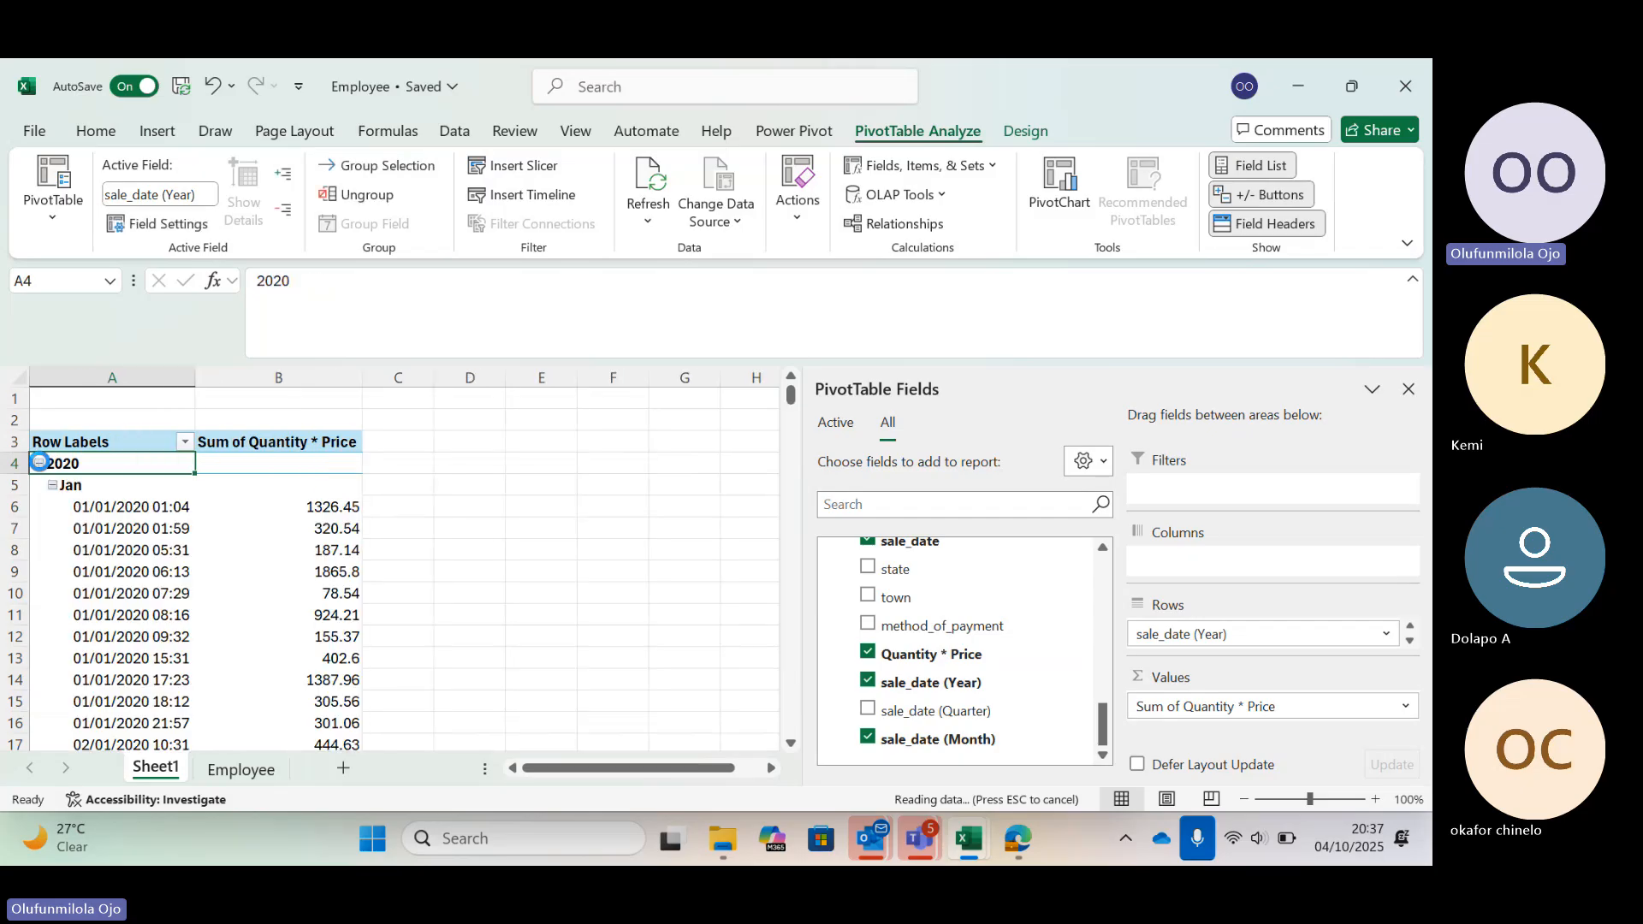
left_click(39, 462)
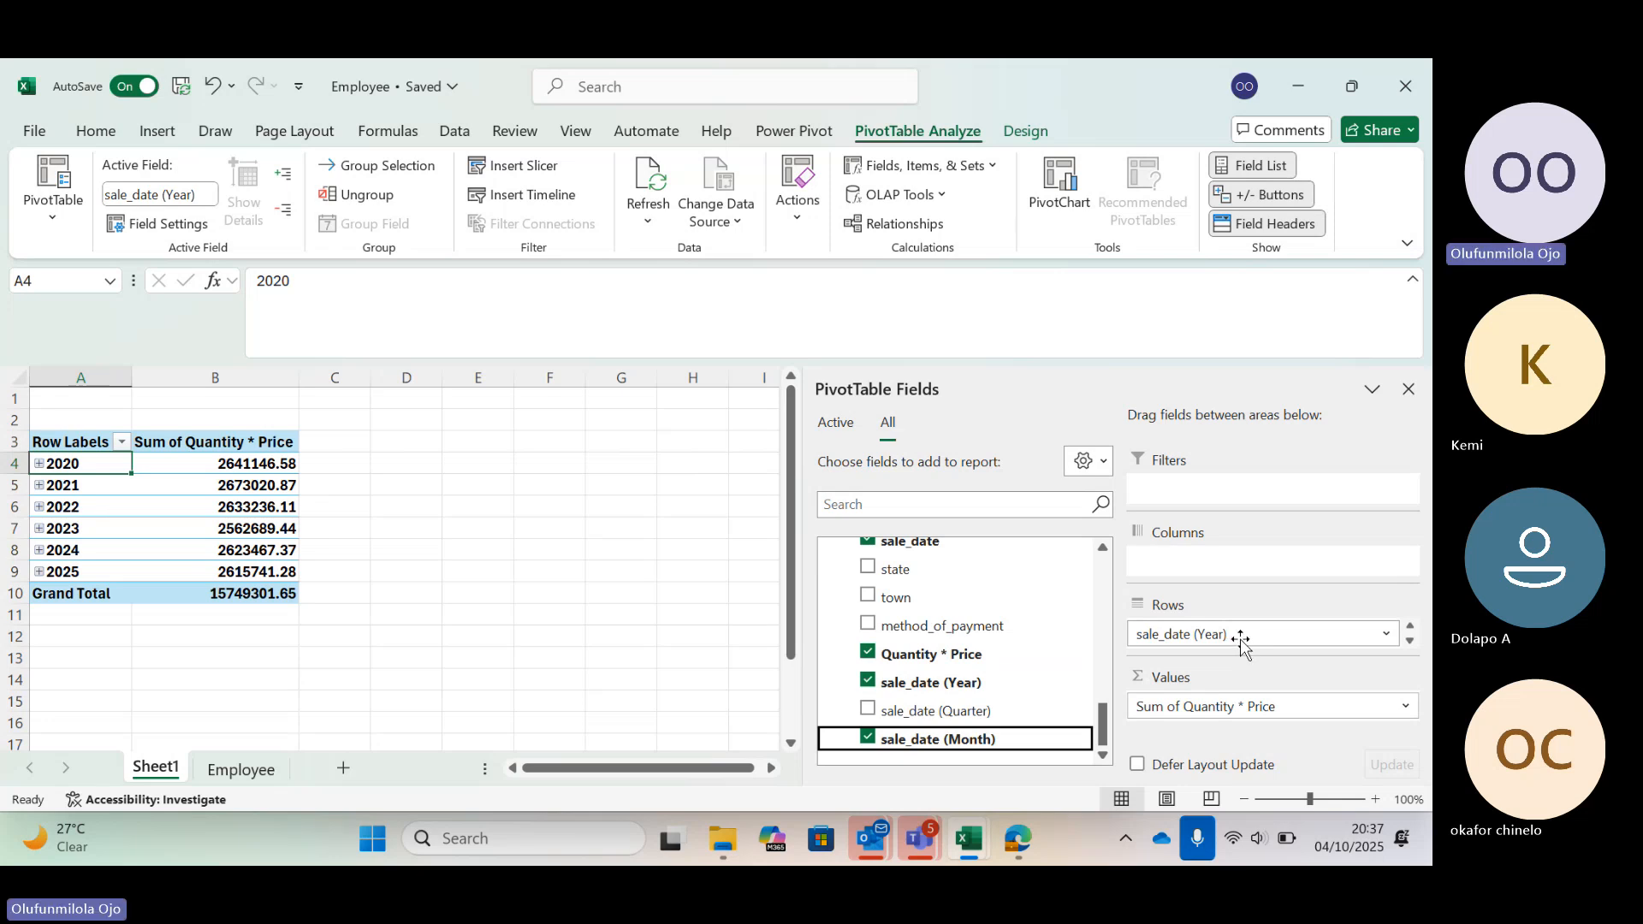
Remove all sale_date fields from the PivotTable's Rows area
left_click_drag(1240, 640, 988, 644)
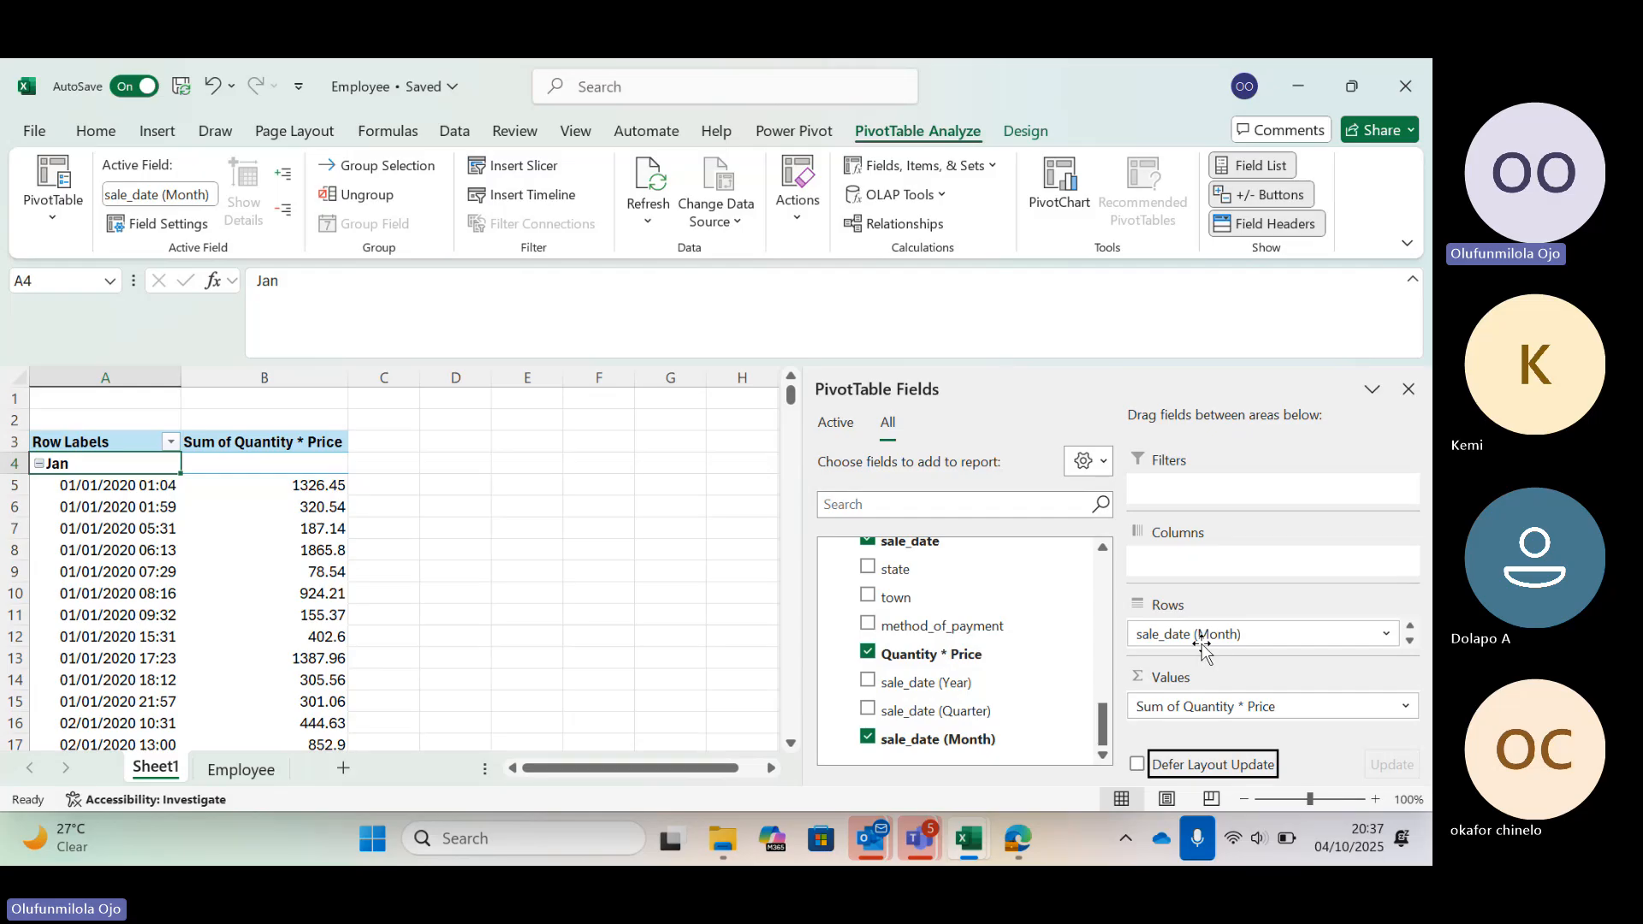
left_click_drag(1202, 646, 890, 682)
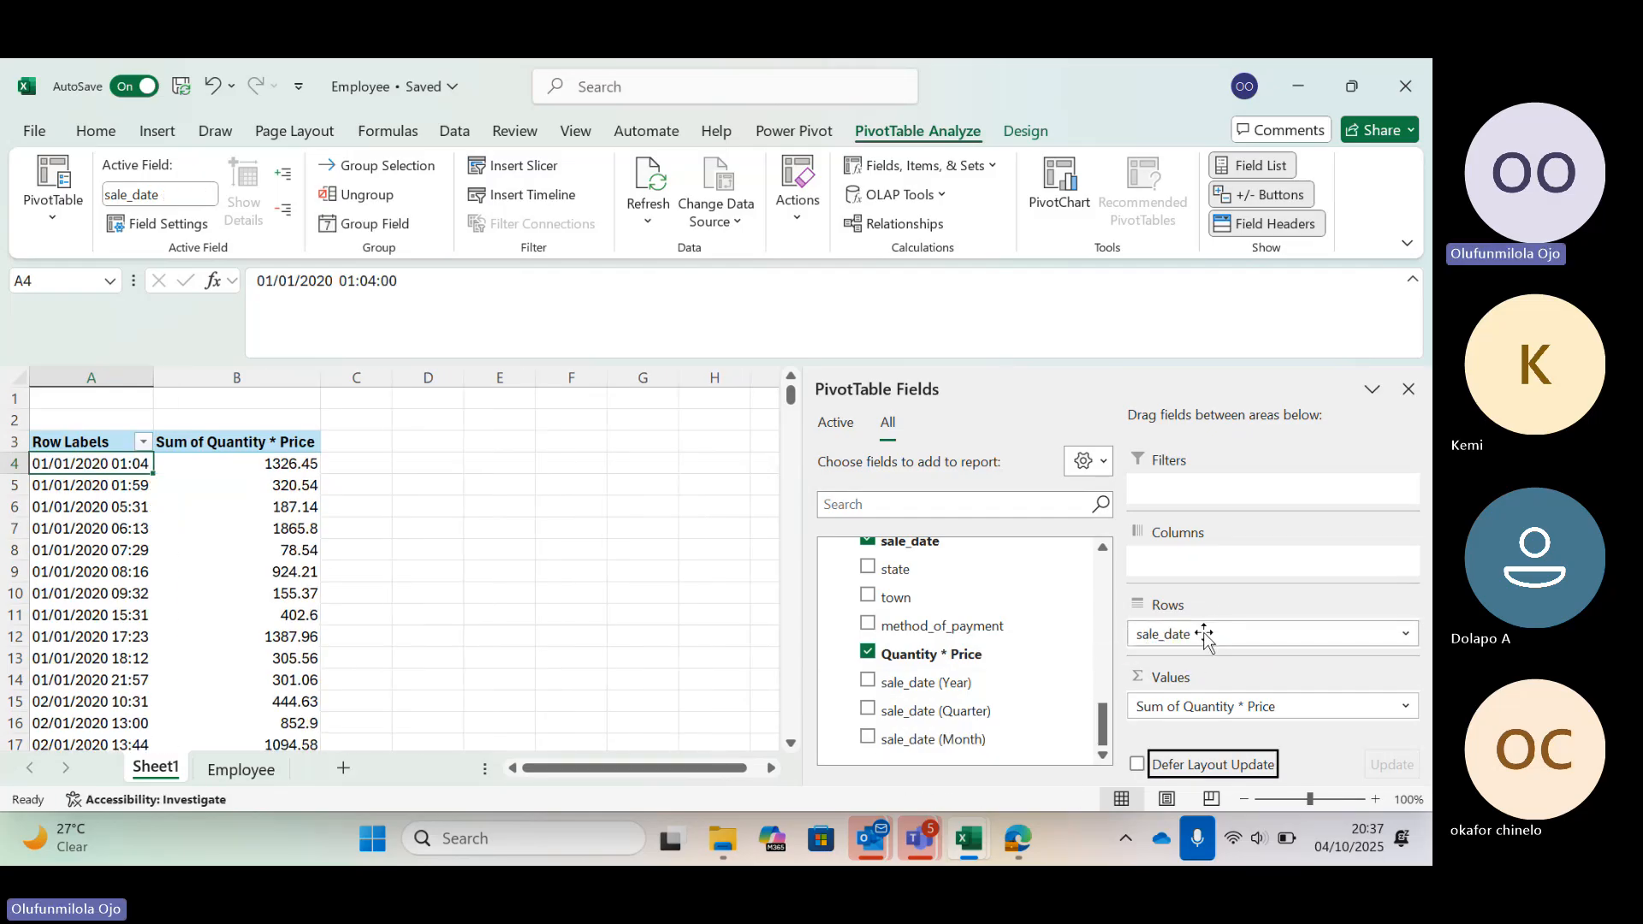
left_click_drag(1204, 637, 979, 653)
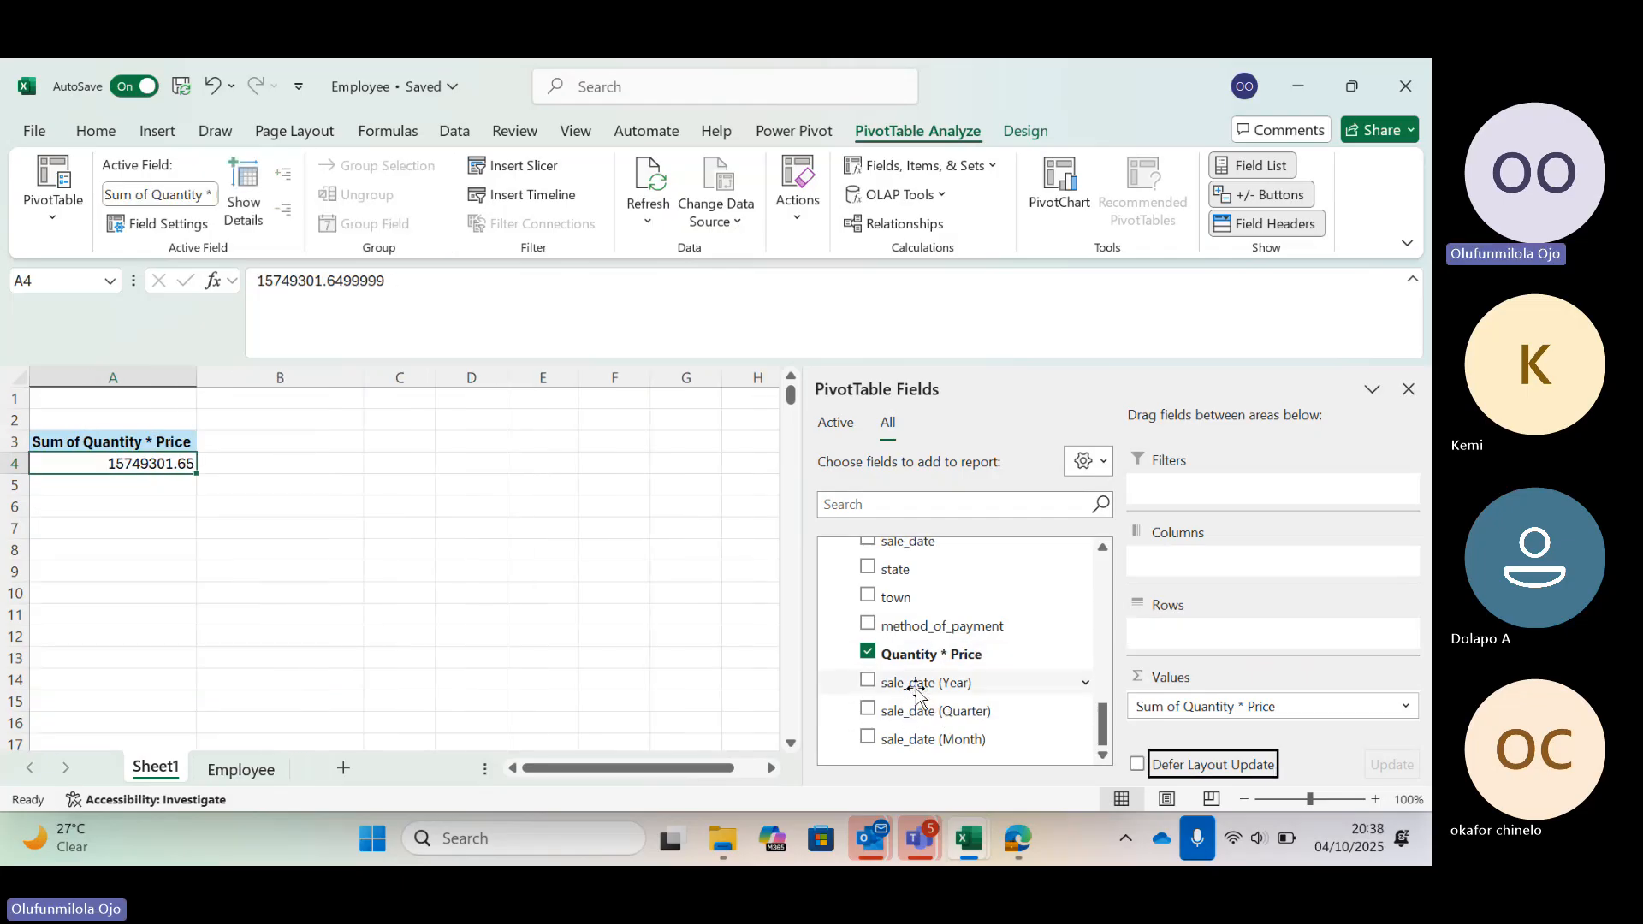
Add sale_date (Year) and then sale_date (Month) to the Rows area to total sales by year and month
left_click_drag(915, 691, 1189, 643)
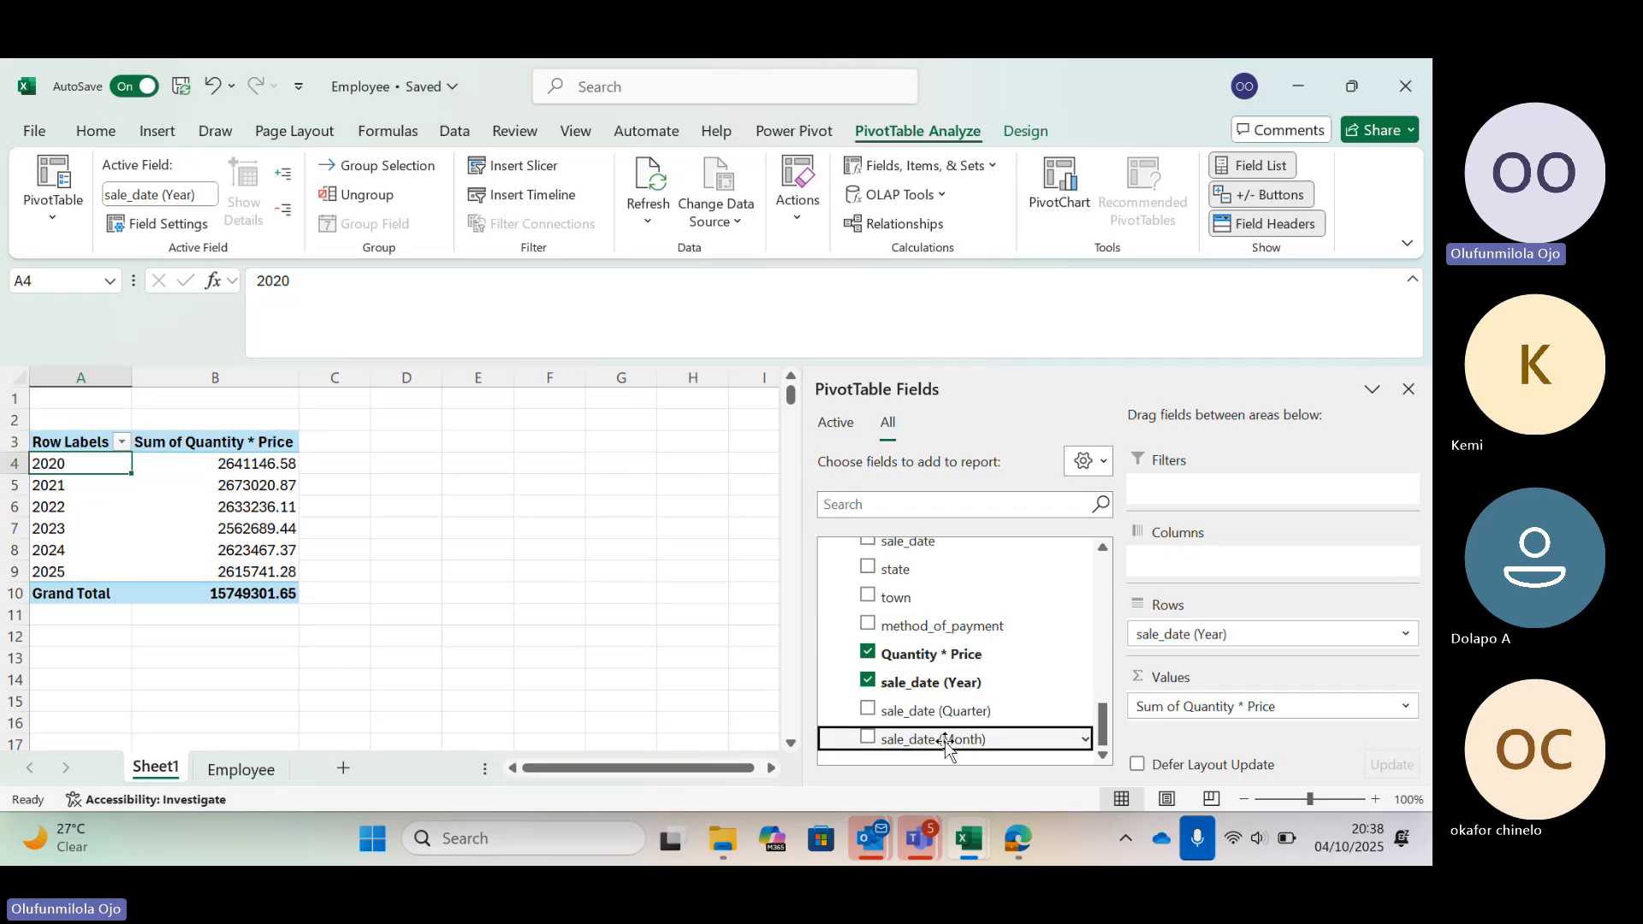
left_click_drag(944, 741, 1251, 644)
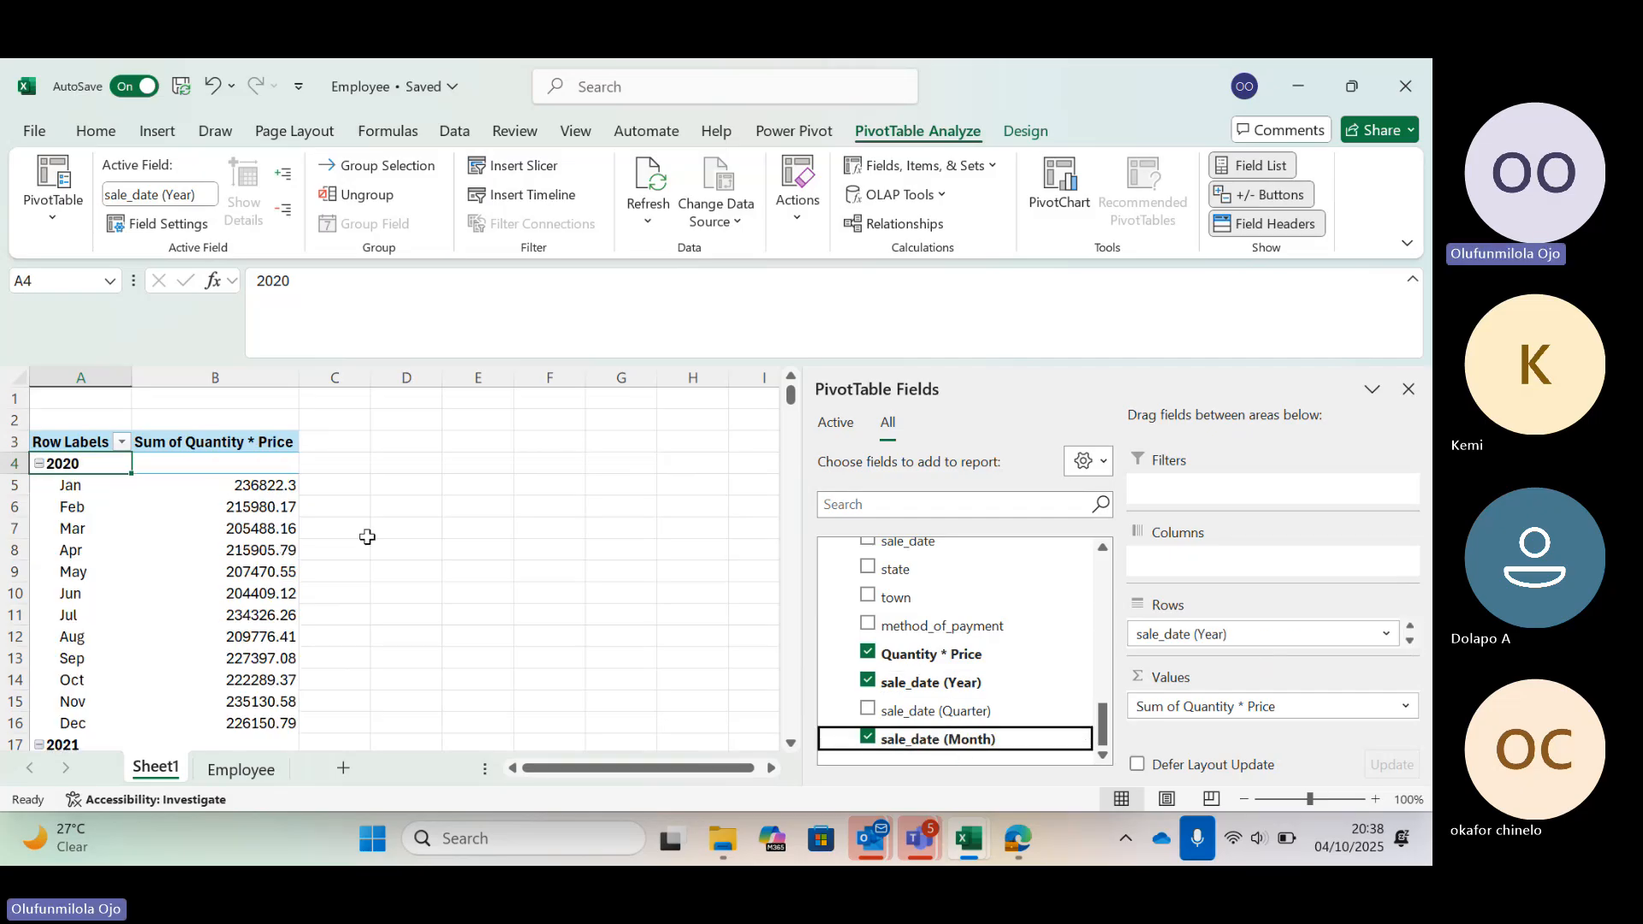
Scroll through the monthly sales totals for each year in the PivotTable
scroll(367, 537, "down", 3)
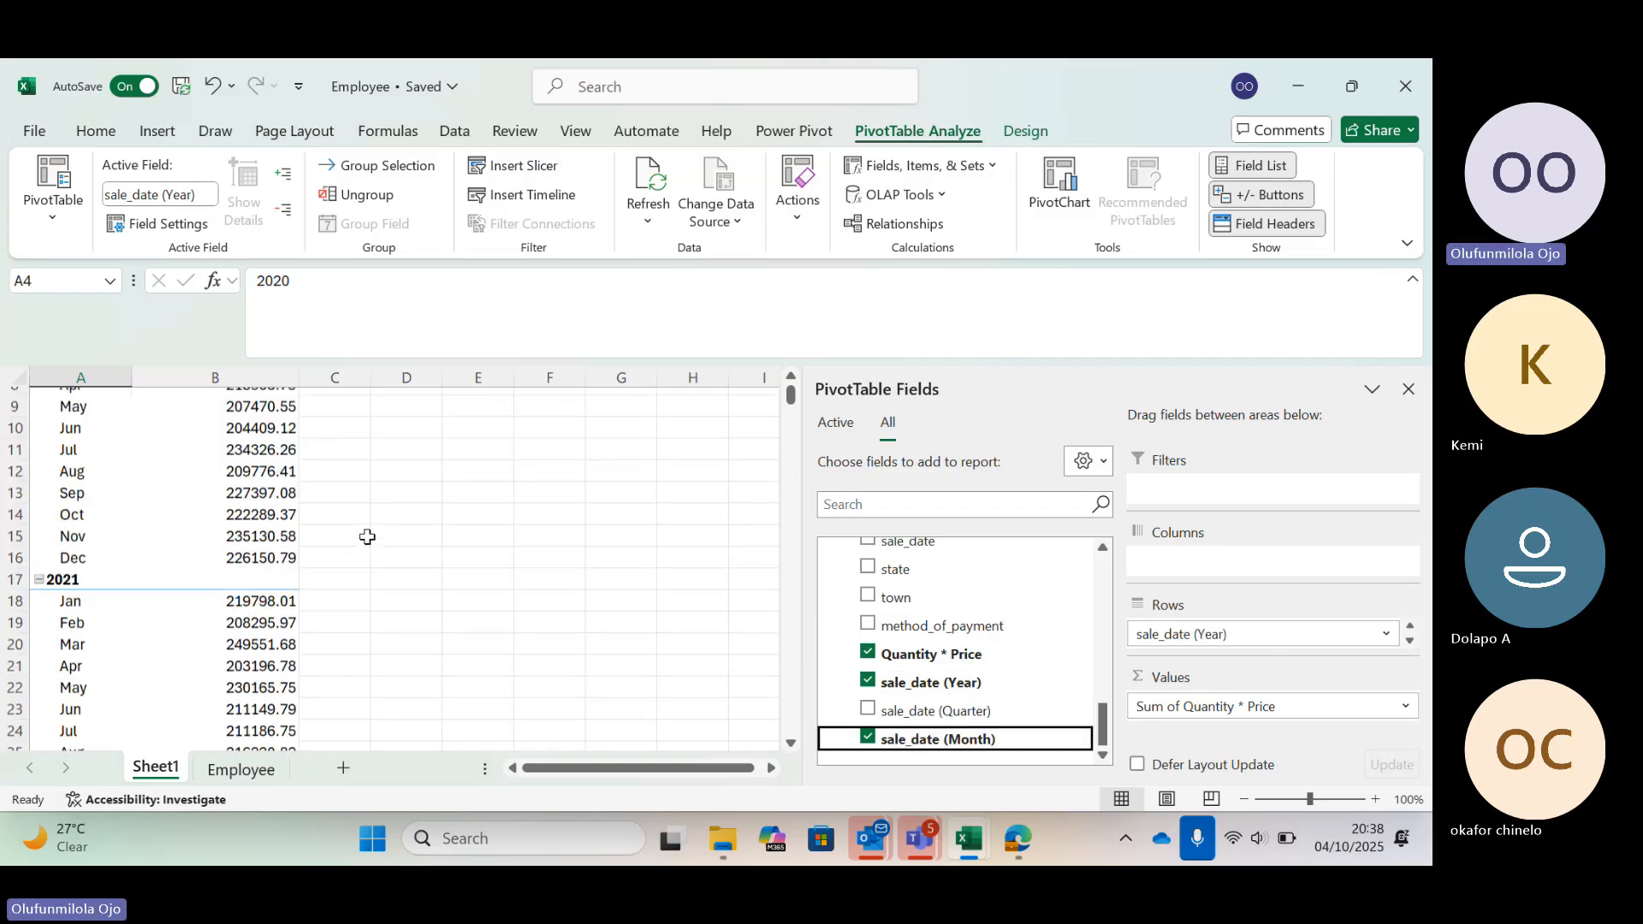
scroll(367, 537, "up", 3)
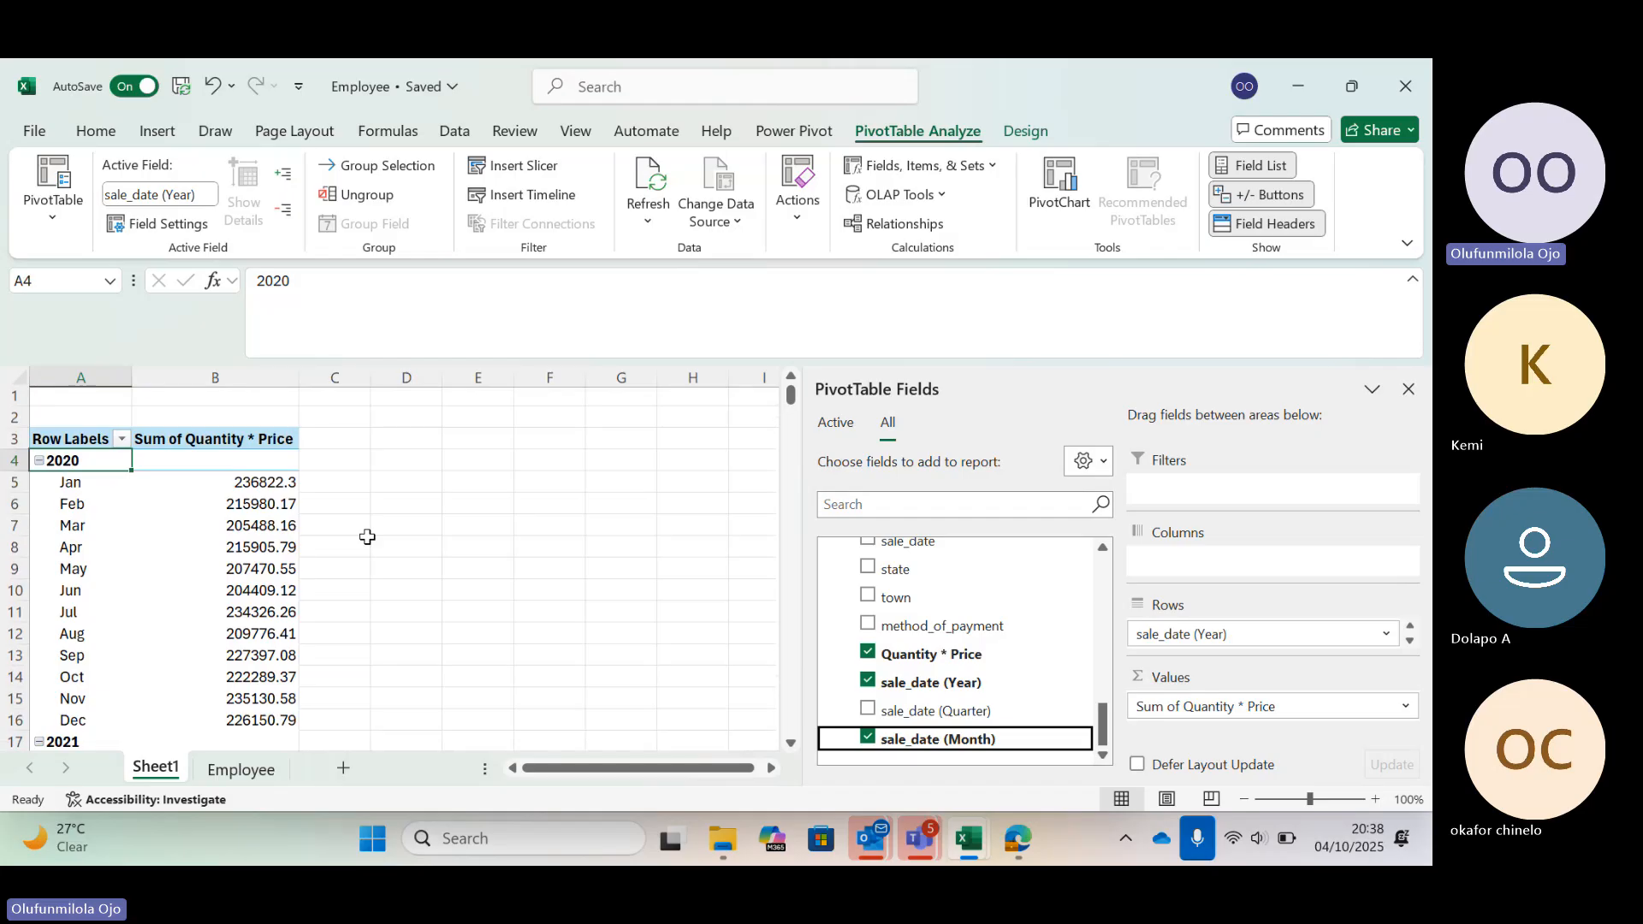
scroll(367, 537, "down", 1)
scroll(367, 536, "down", 1)
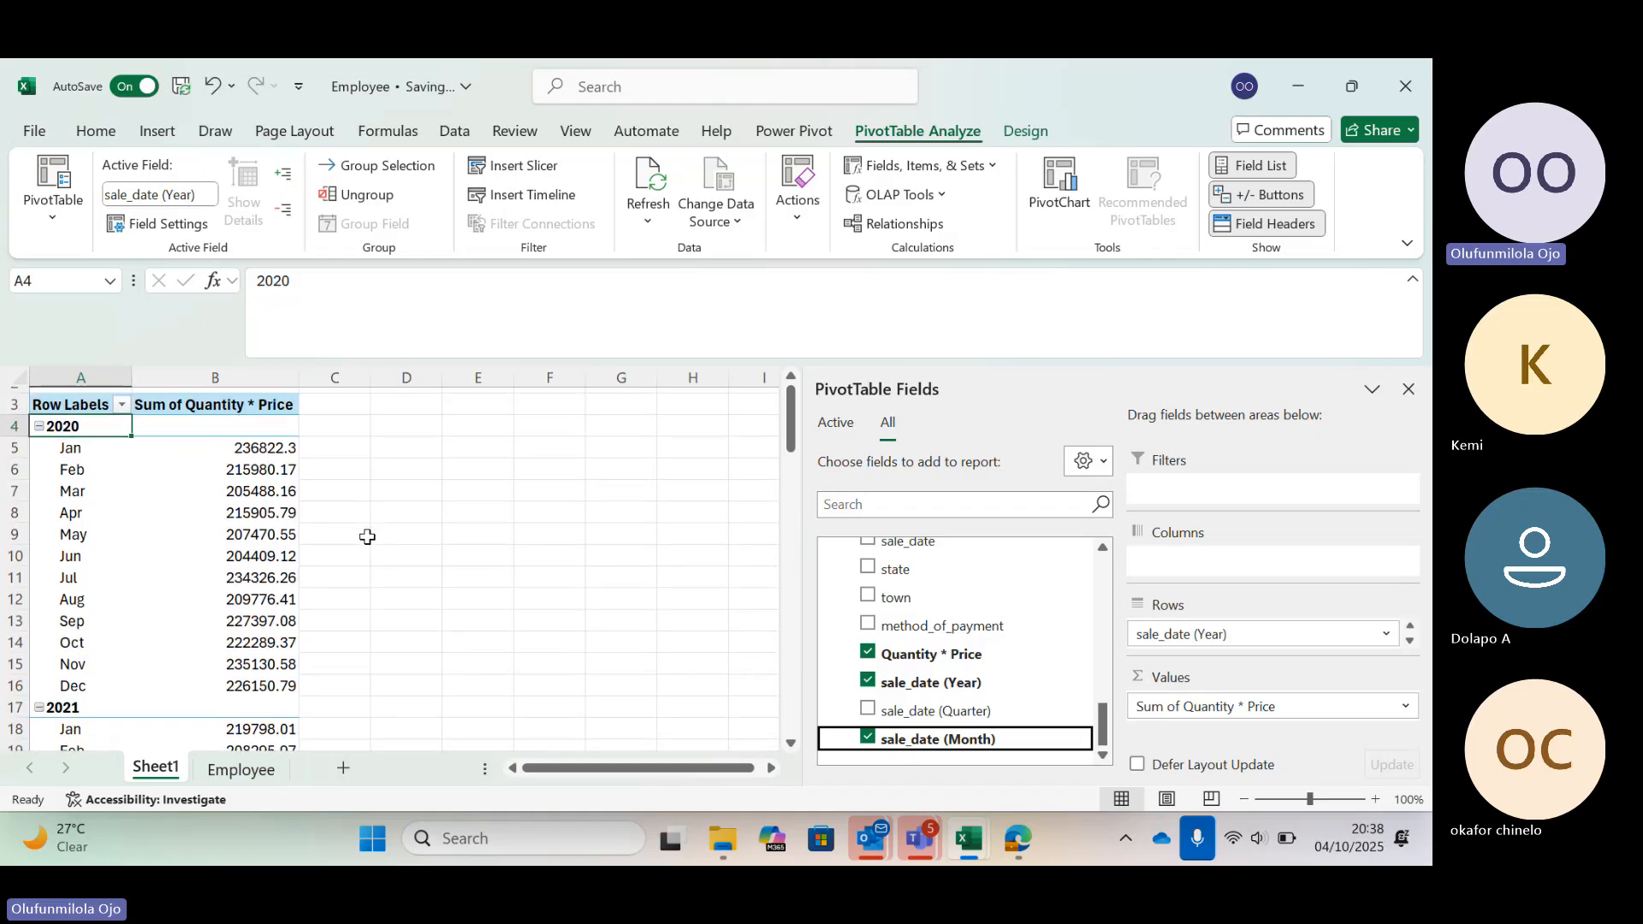
scroll(368, 536, "down", 1)
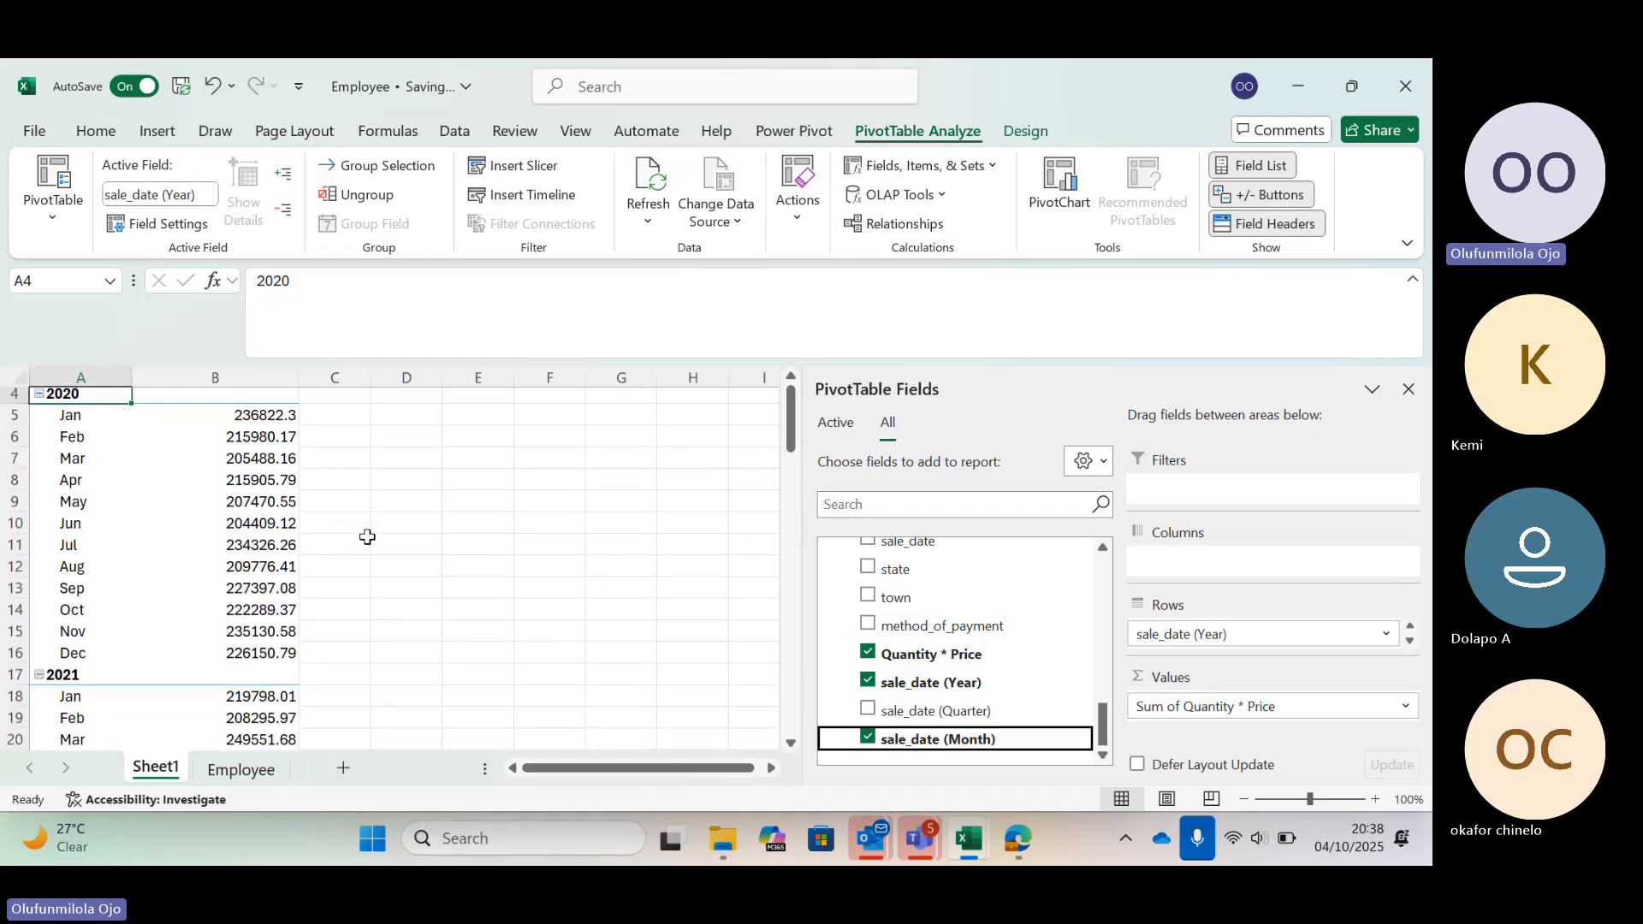
scroll(367, 536, "down", 1)
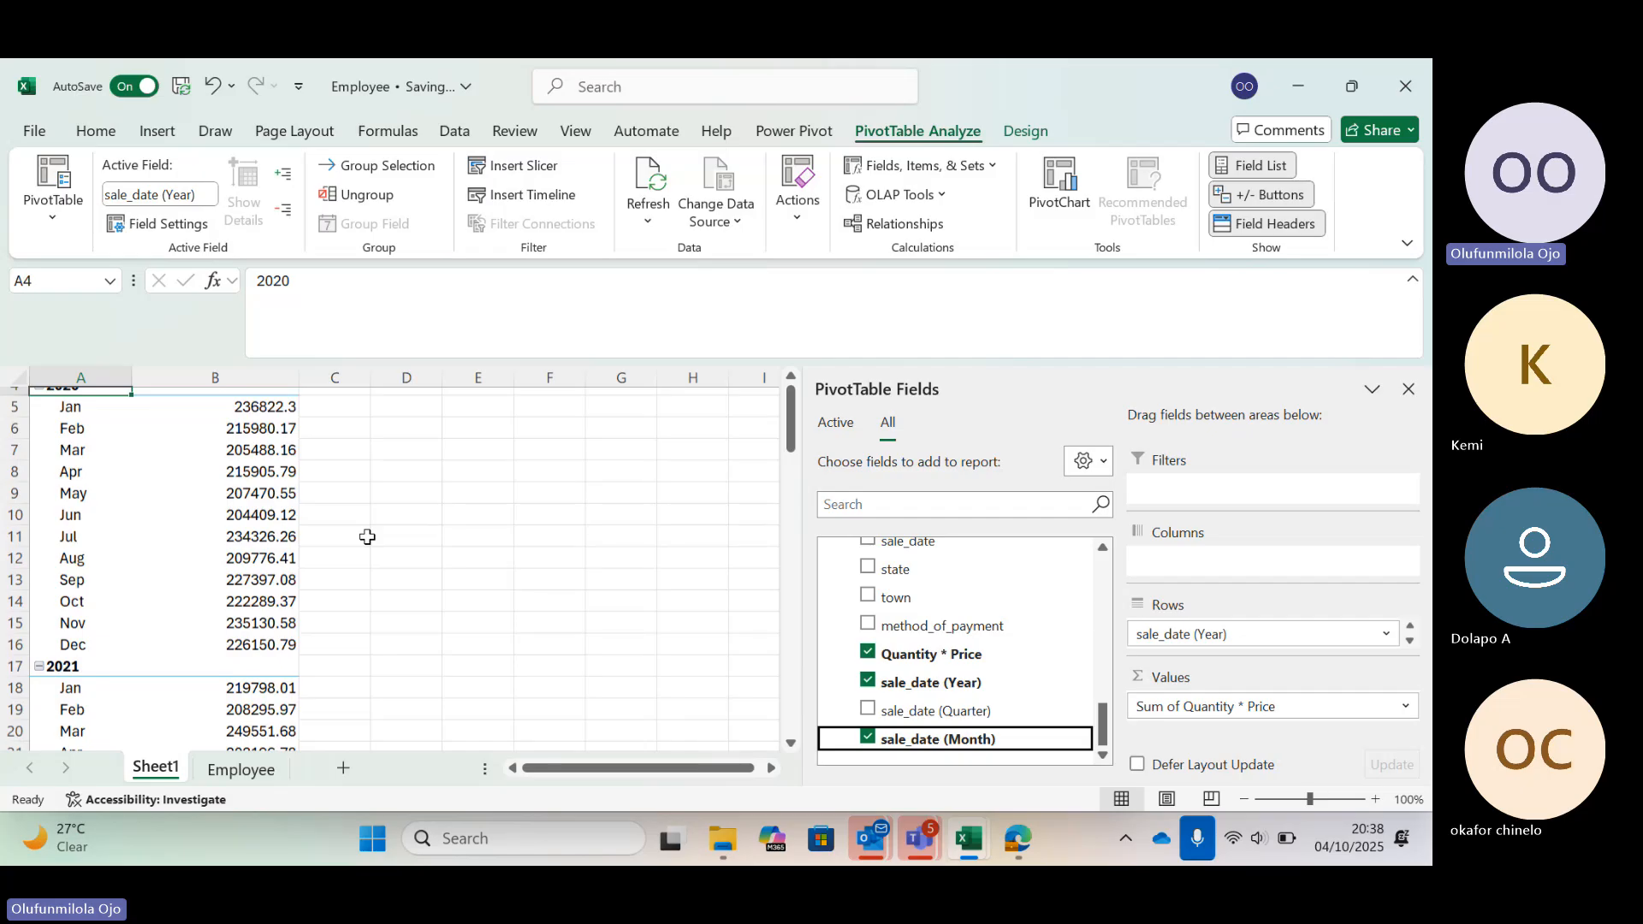
scroll(367, 536, "up", 2)
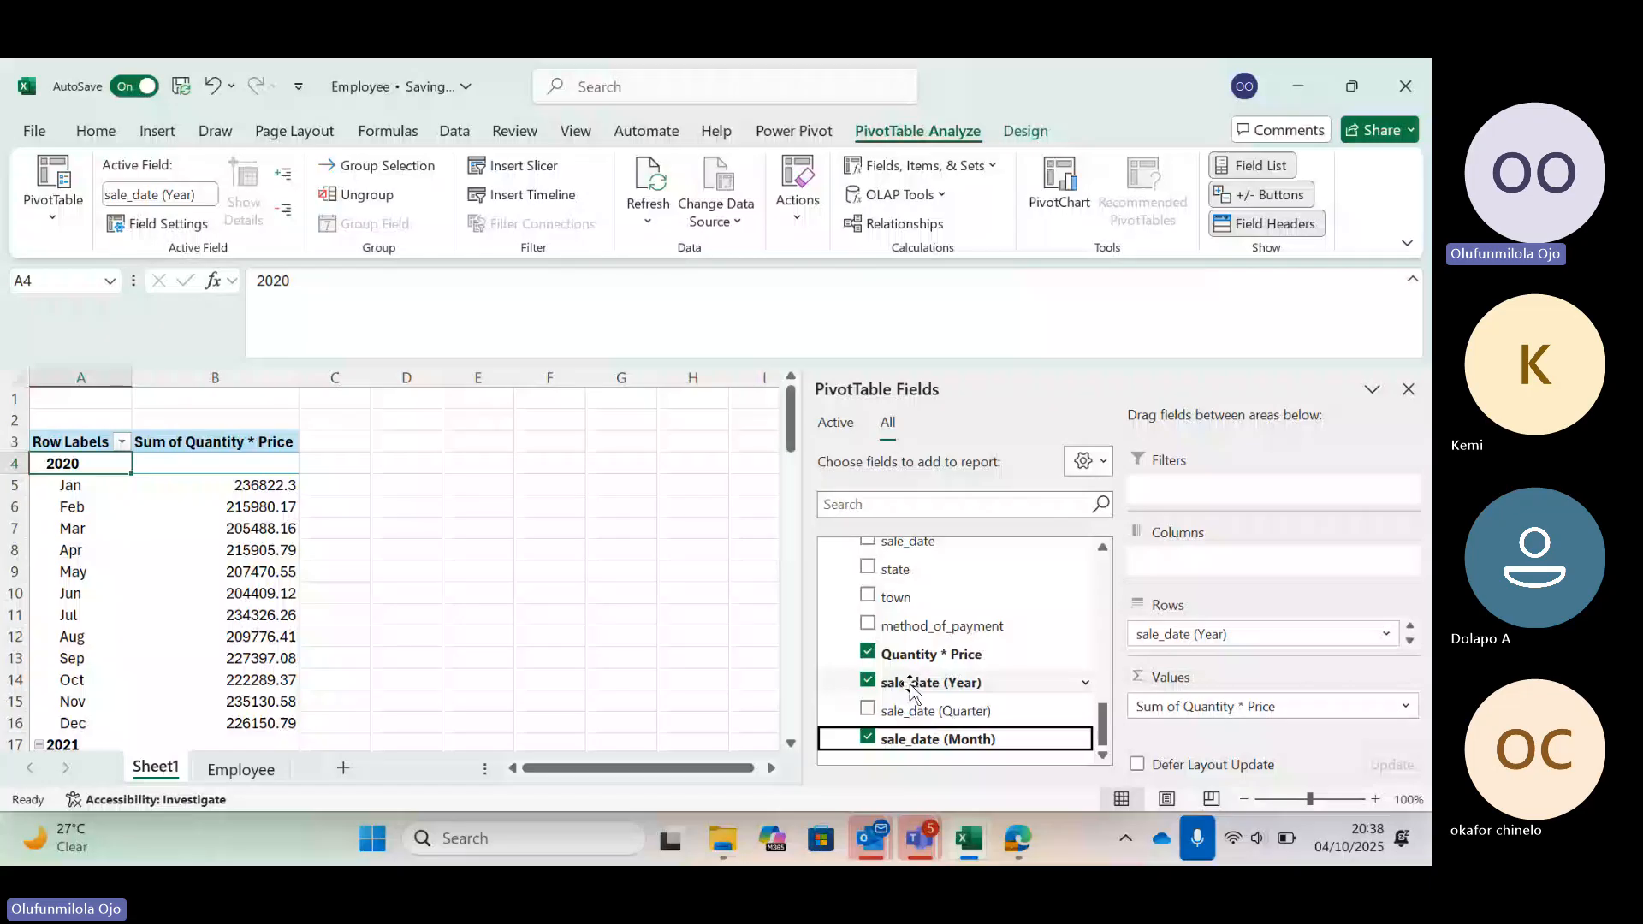
Switch to the Project Question PDF to reread the sales trend questions and return to the workbook
key("alt+Tab")
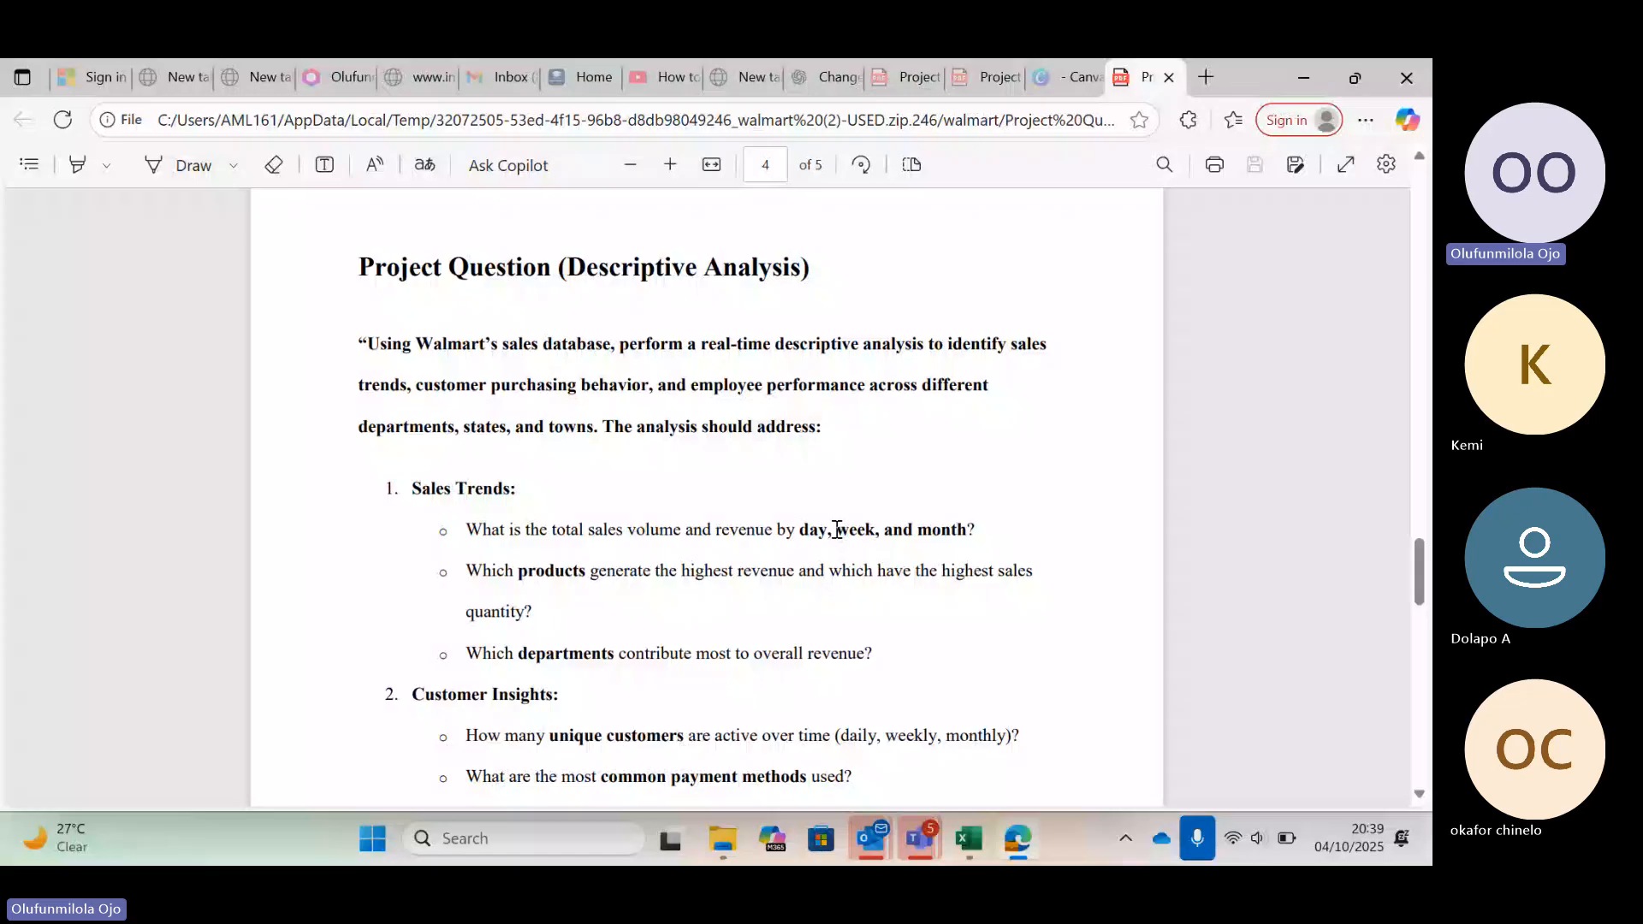
key("alt+Tab")
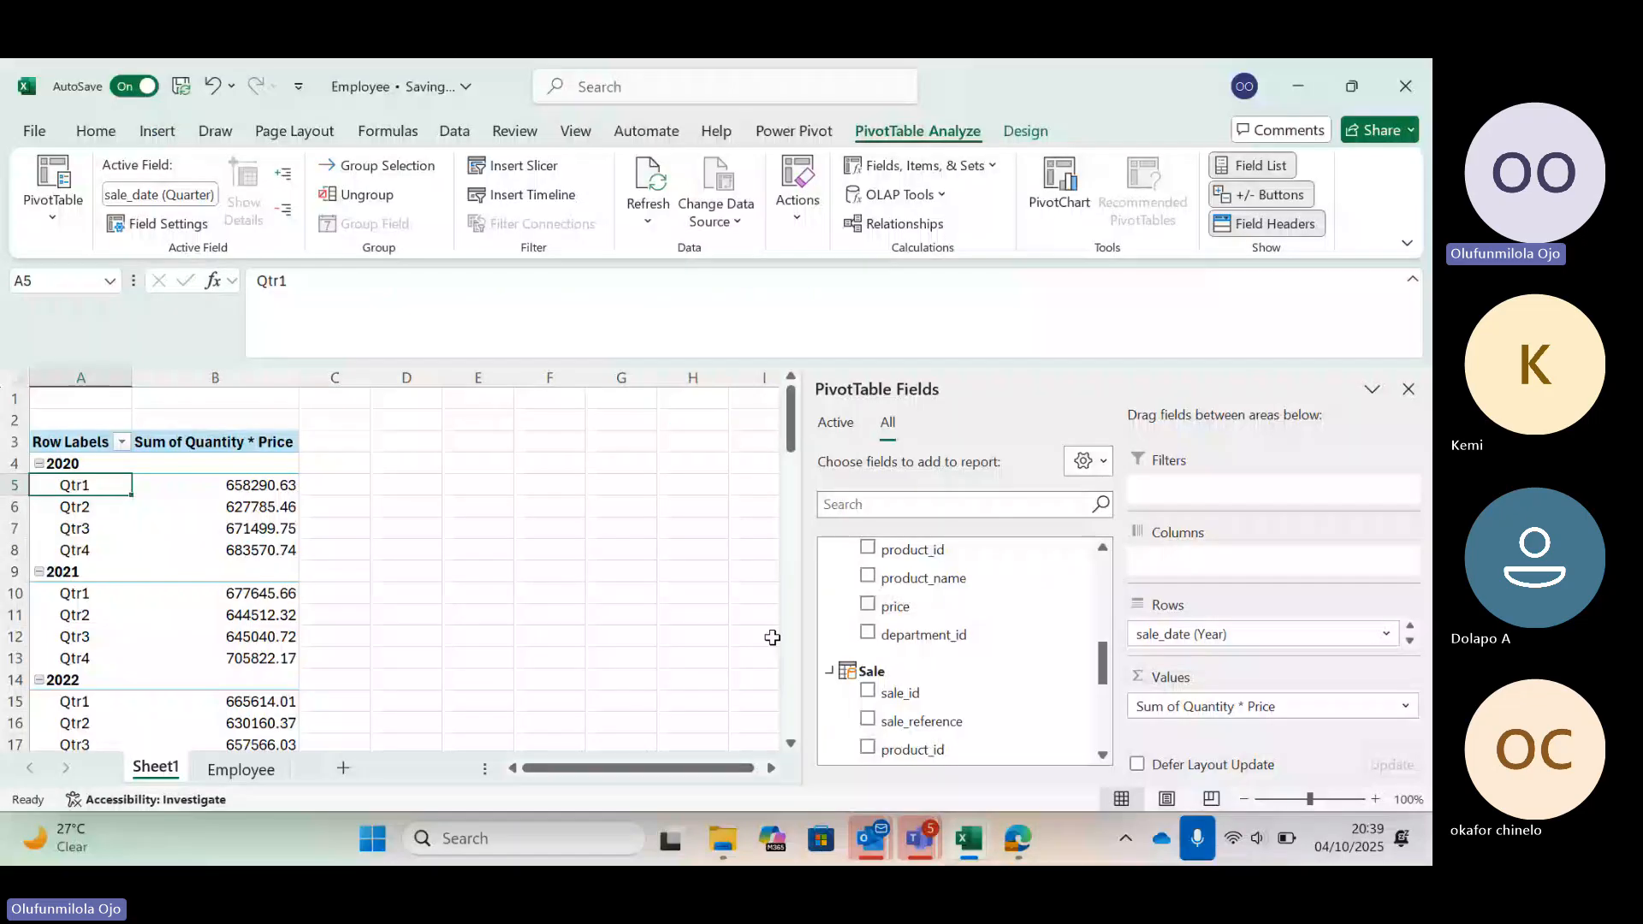
Copy the quarterly PivotTable to cell D3 and remove the row field from the copy
key("ctrl+a")
key("ctrl+c")
left_click(364, 433)
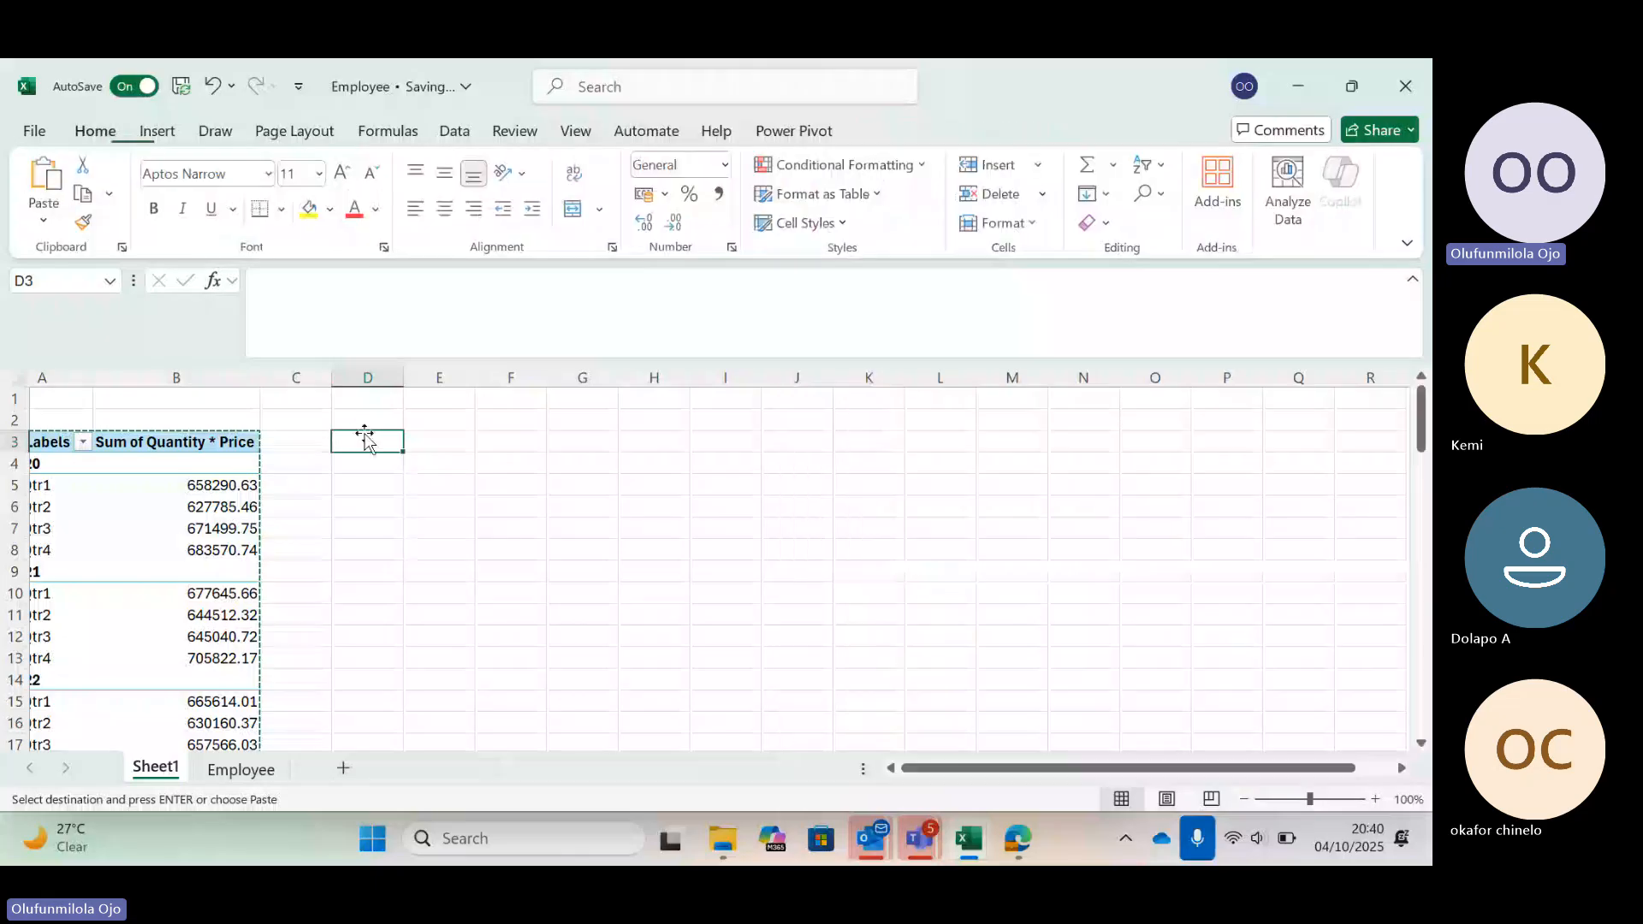
key("ctrl+v")
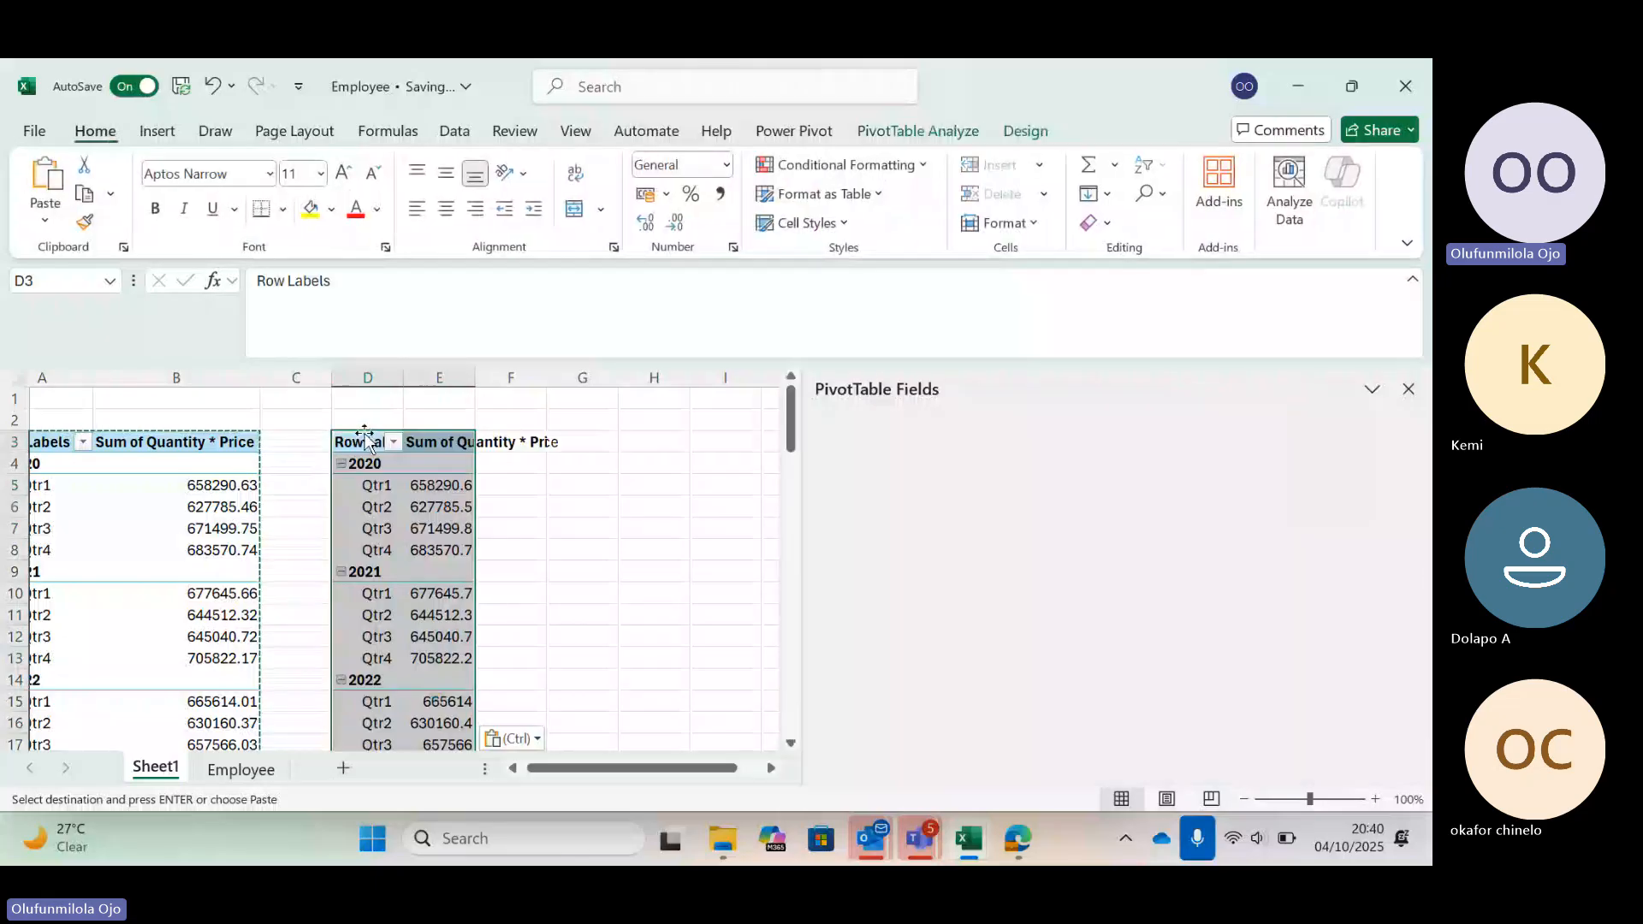
left_click(368, 484)
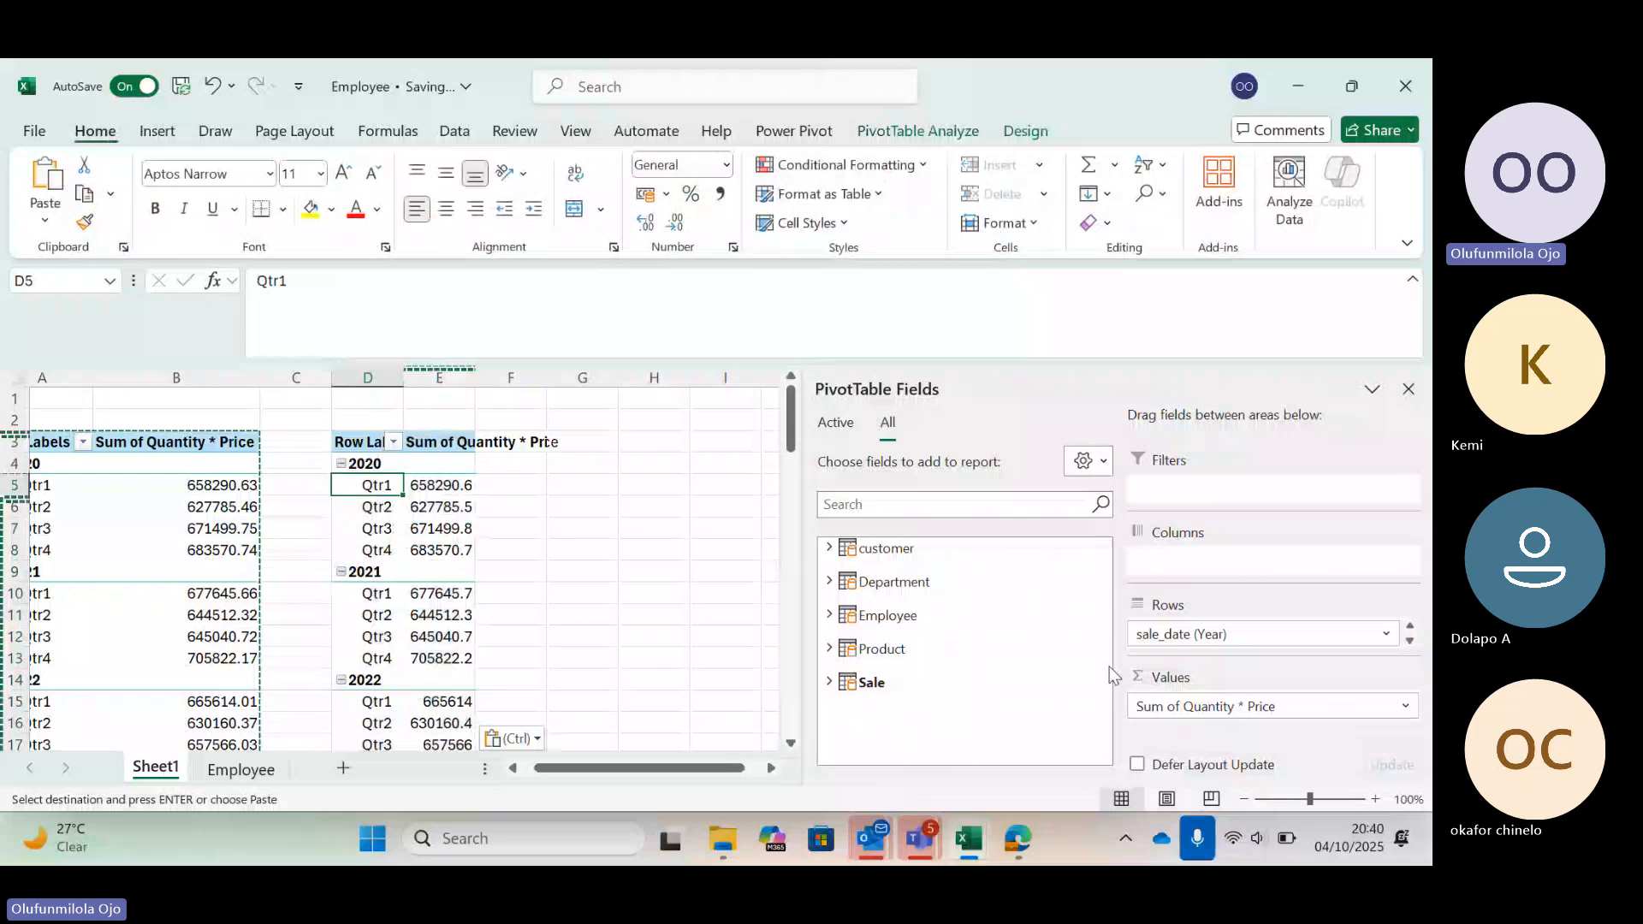
left_click_drag(1198, 634, 1177, 762)
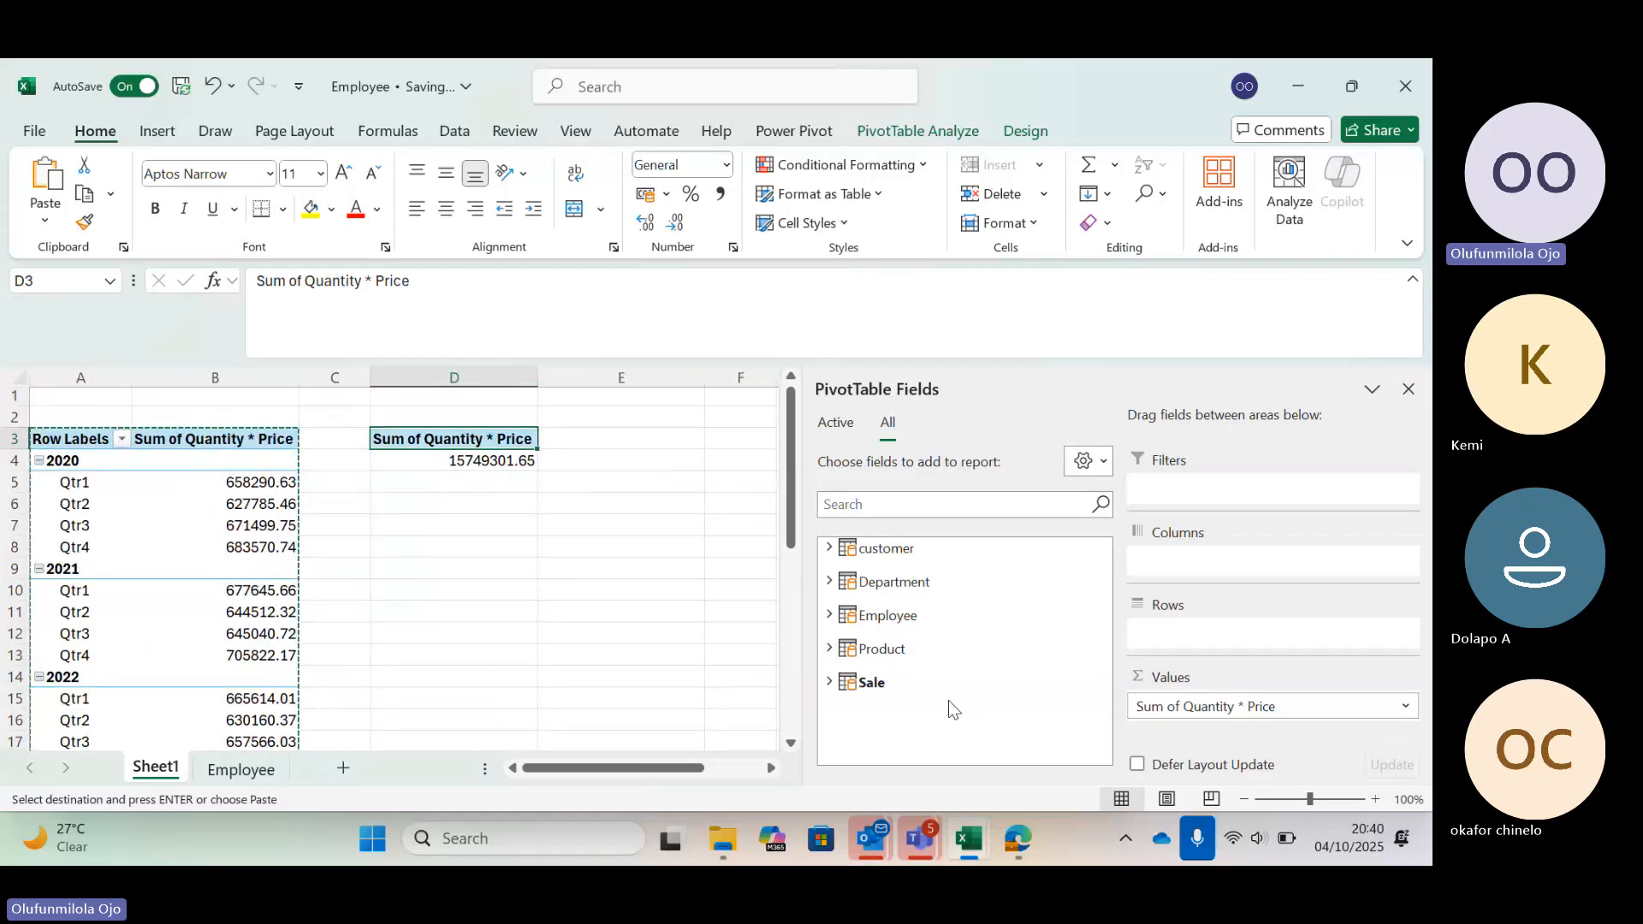
Switch to the Project Question PDF and back to the Employee workbook window
mouse_move(1016, 839)
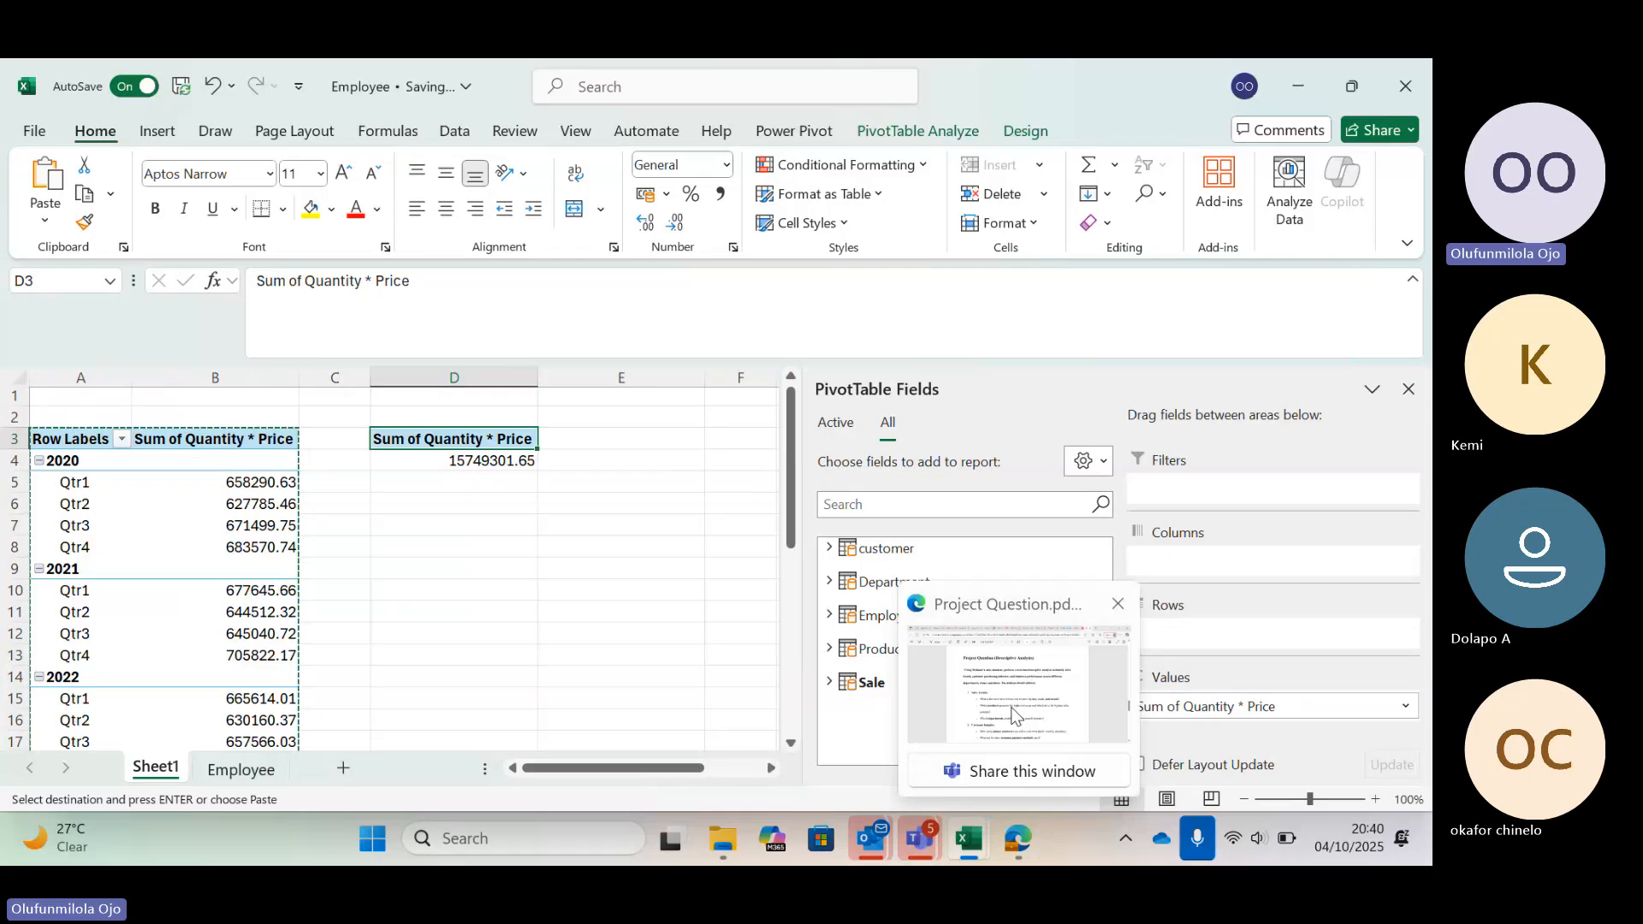
mouse_move(1012, 714)
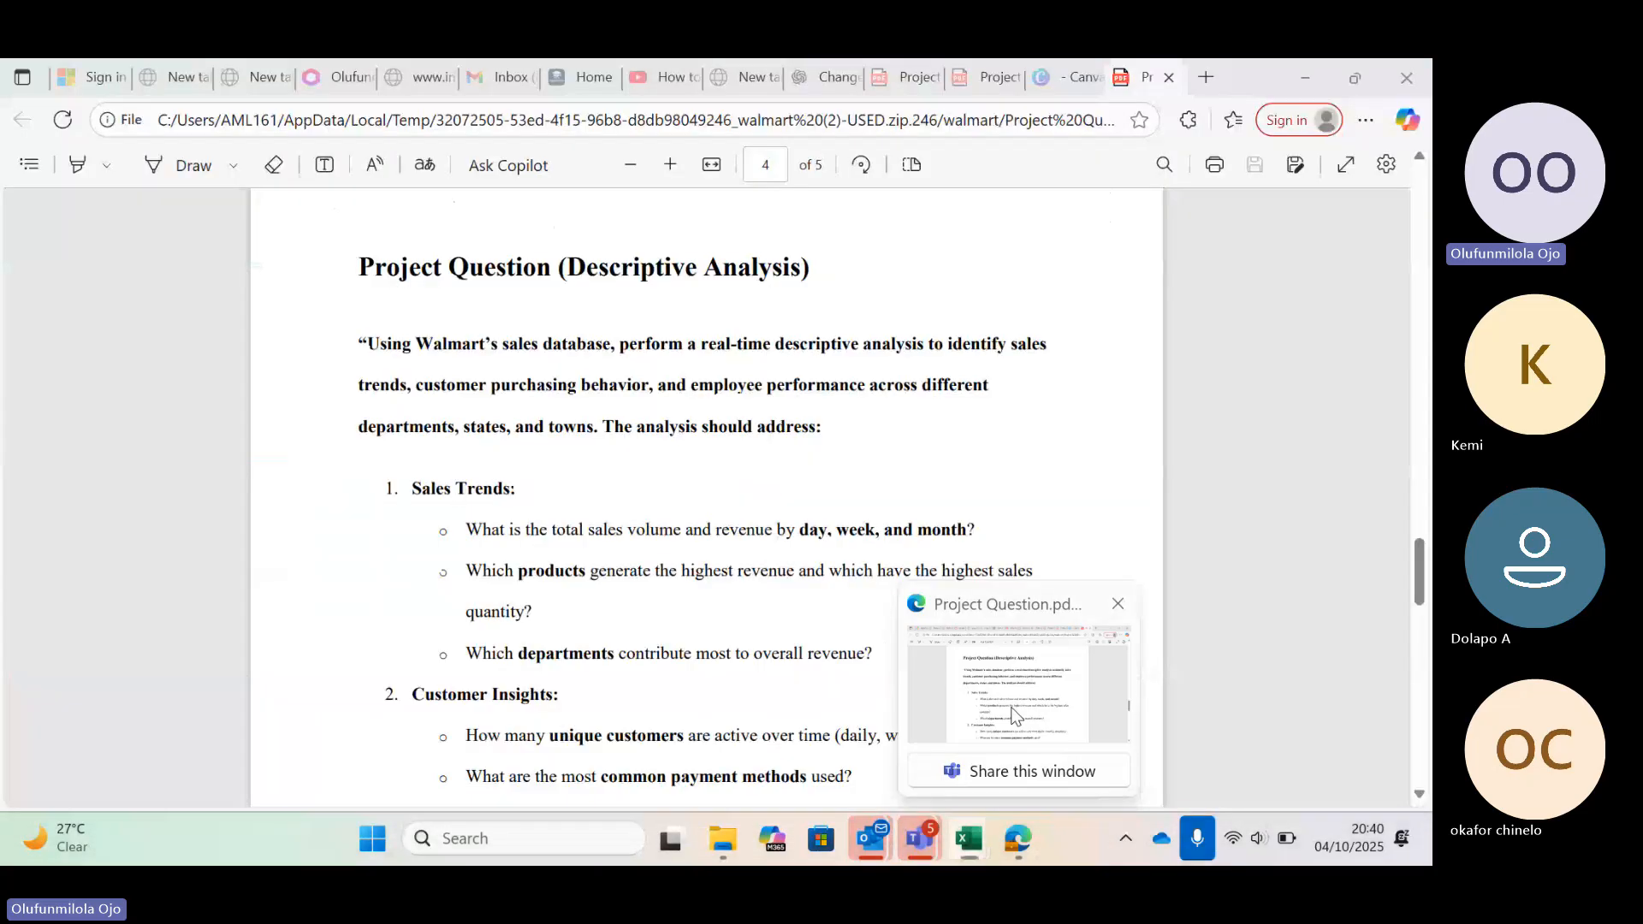
left_click(1013, 715)
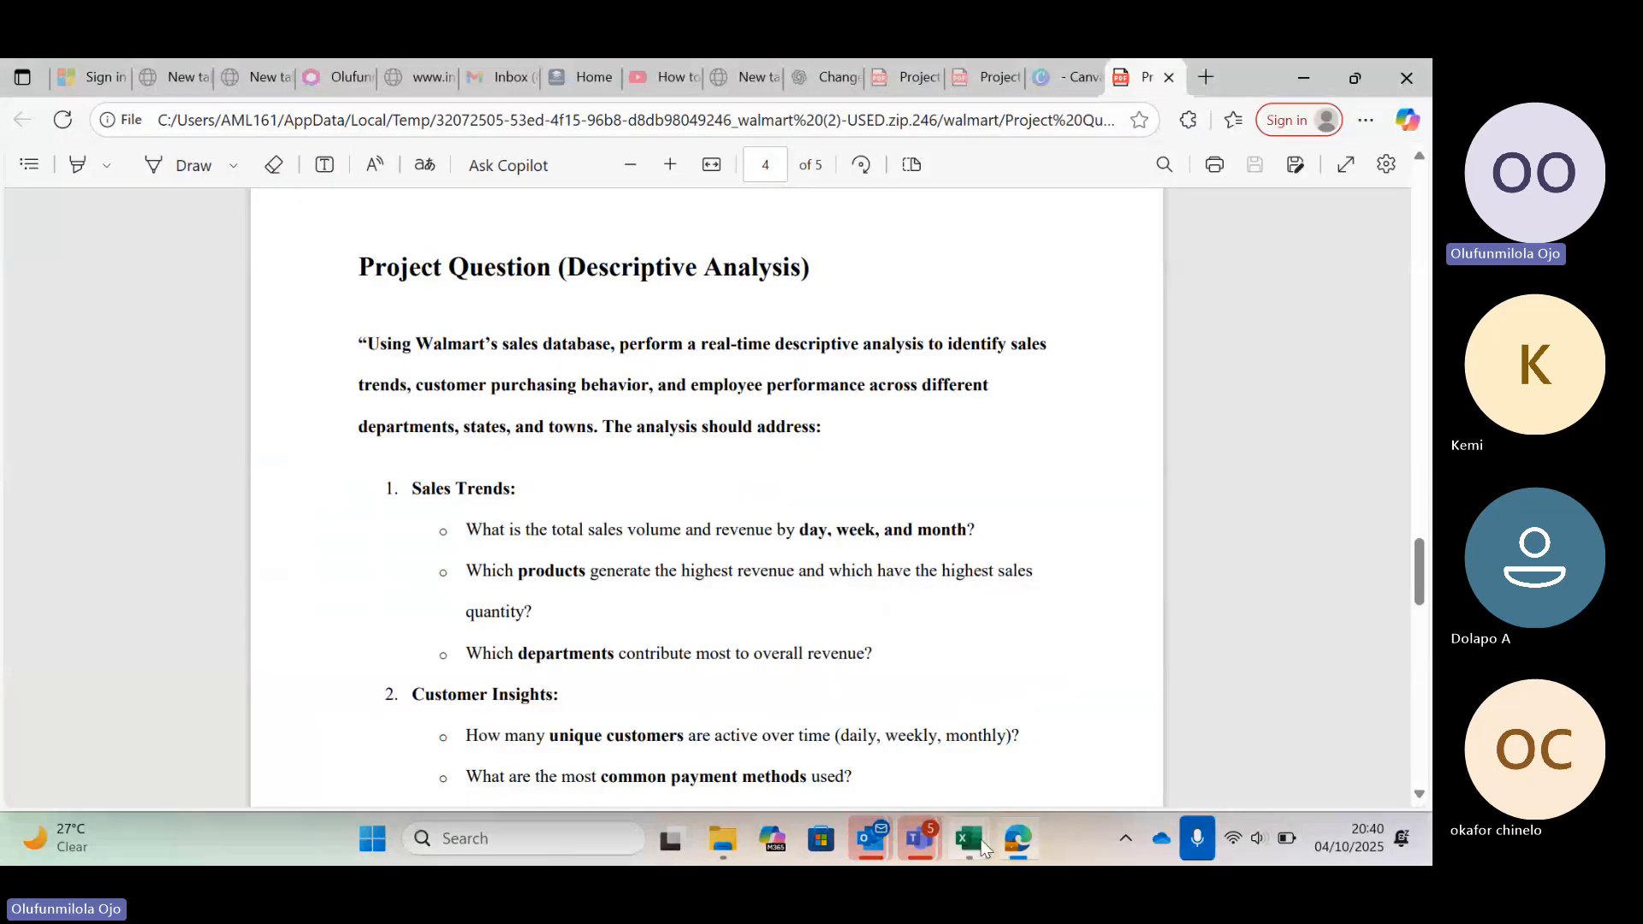
mouse_move(971, 843)
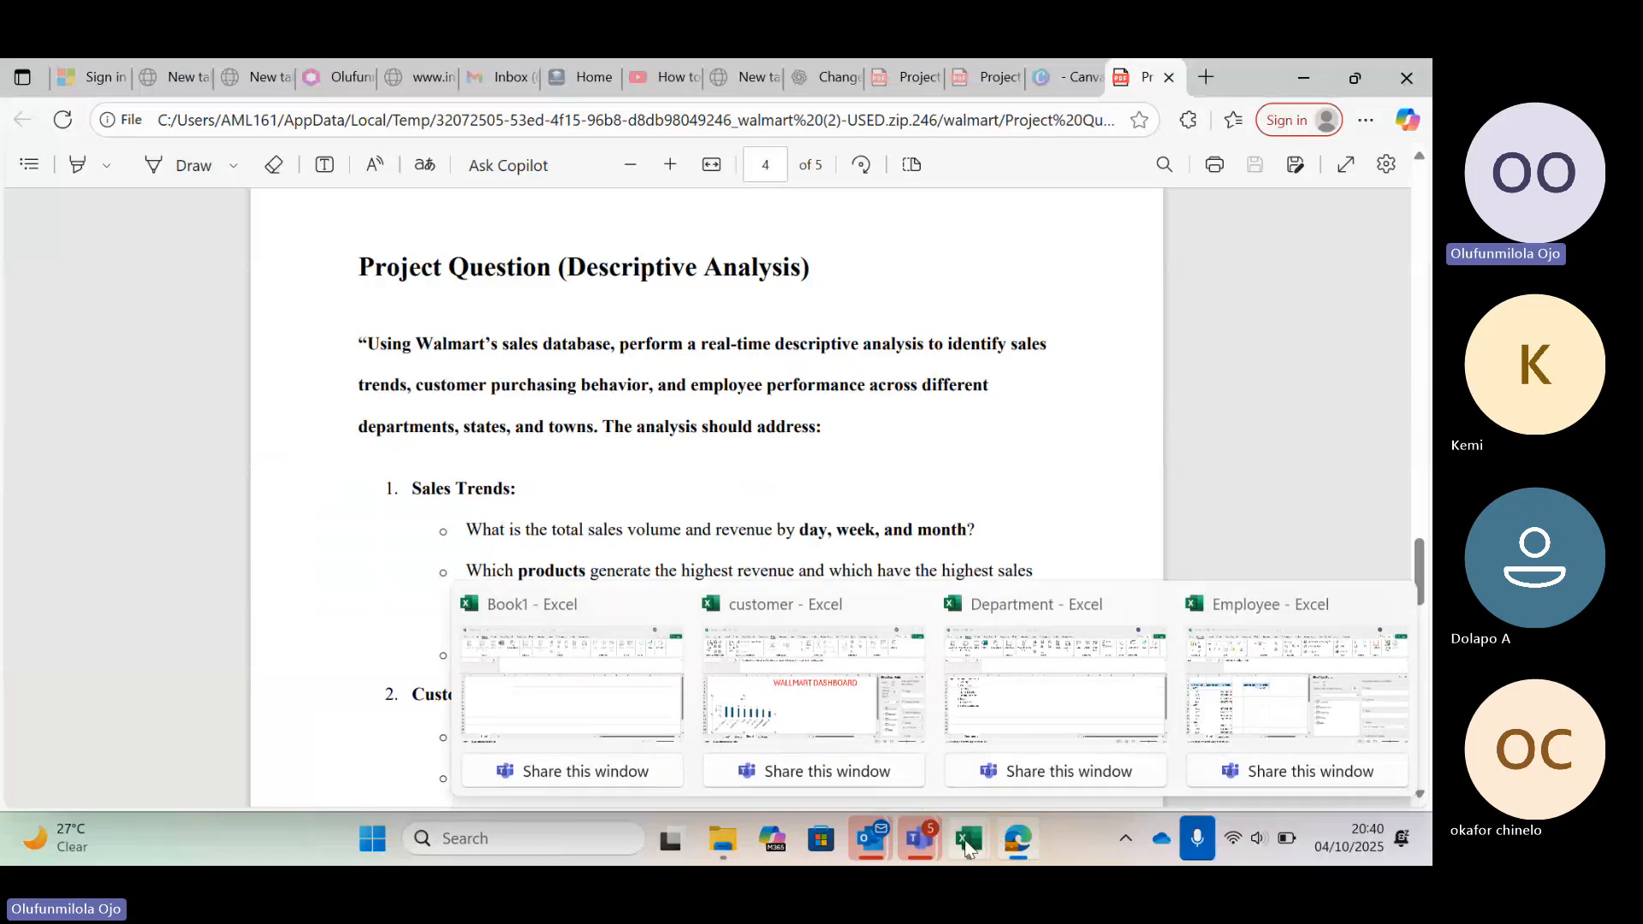
left_click(1251, 736)
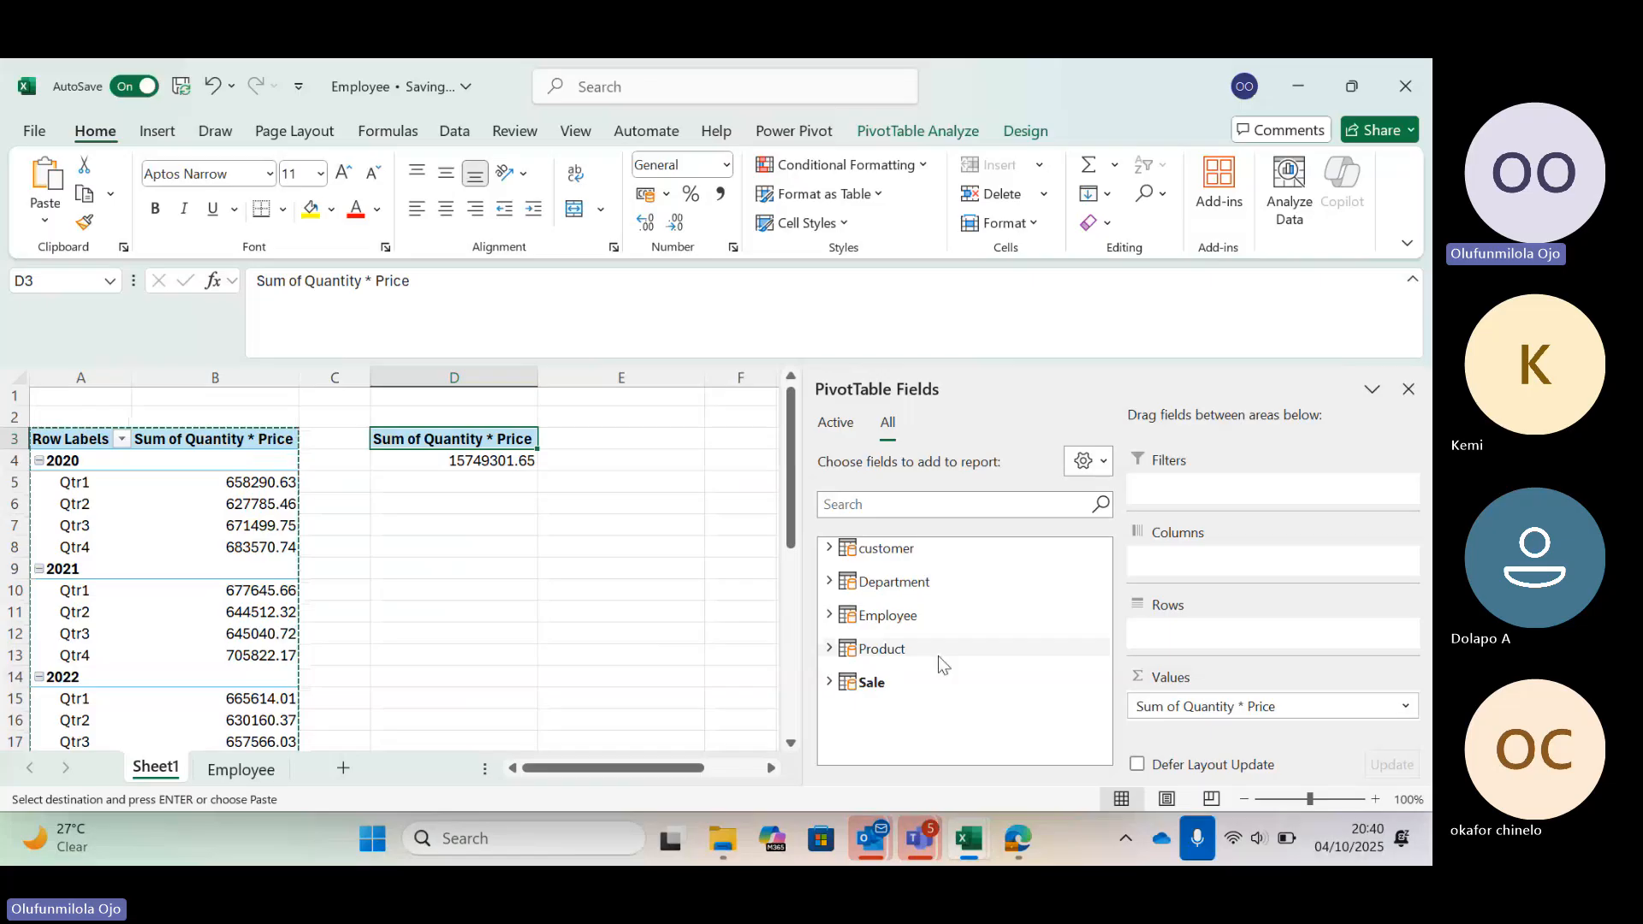
Expand all tables in the PivotTable field list to show their fields
left_click(1110, 471)
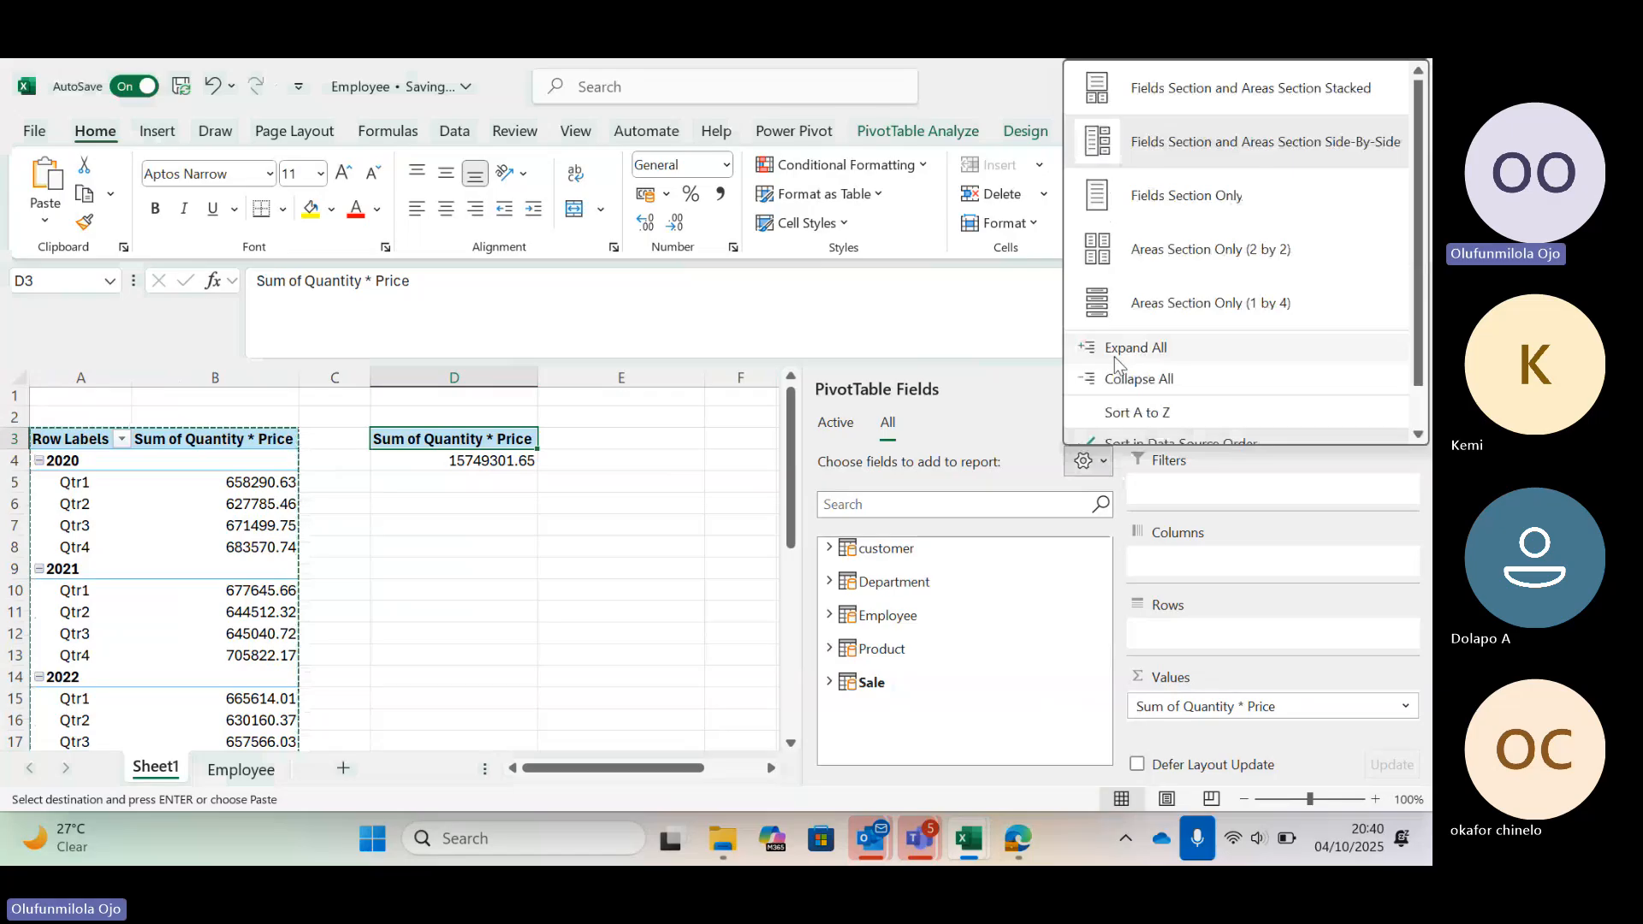
left_click(1041, 429)
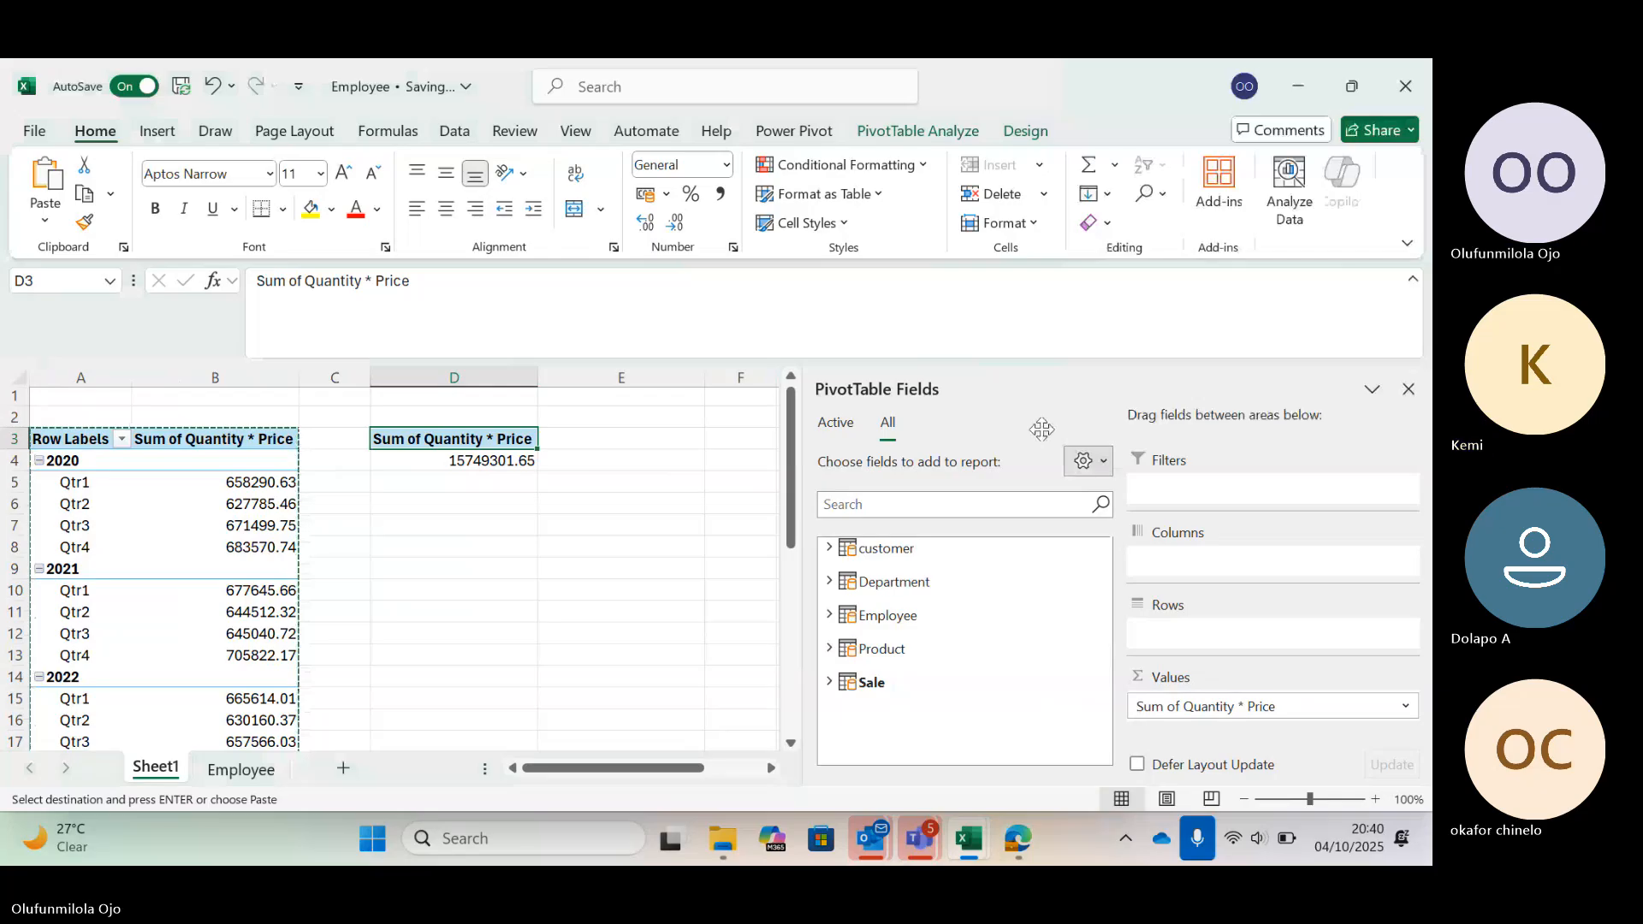
scroll(881, 658, "down", 5)
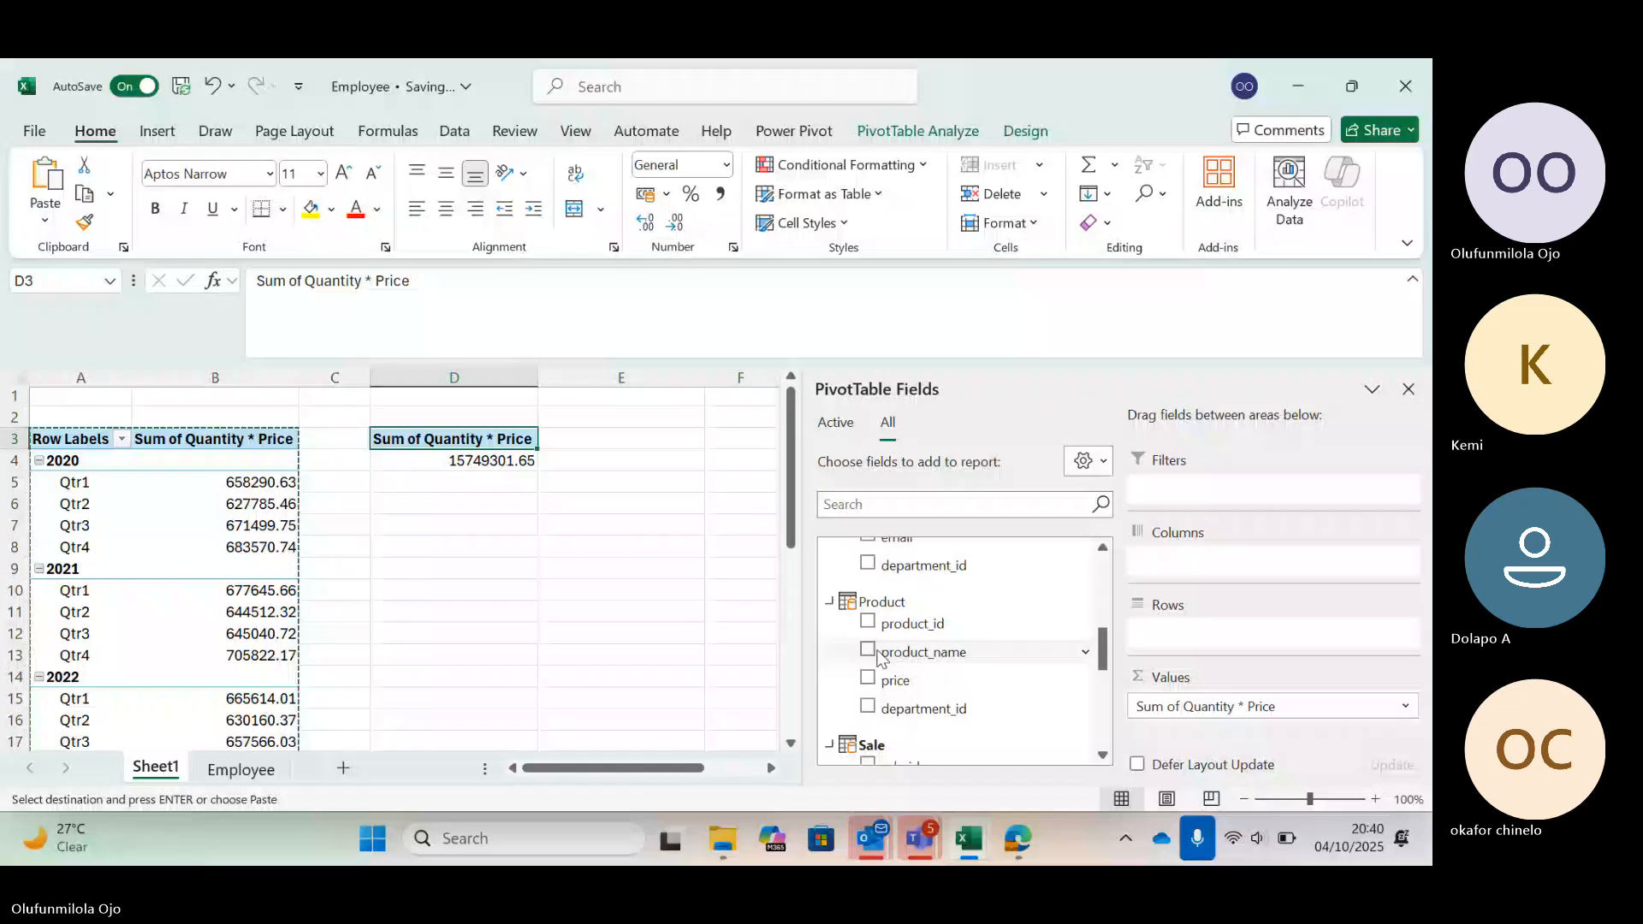
Add product_name from the Product table to the rows of the copied PivotTable to list sales by product
left_click(870, 652)
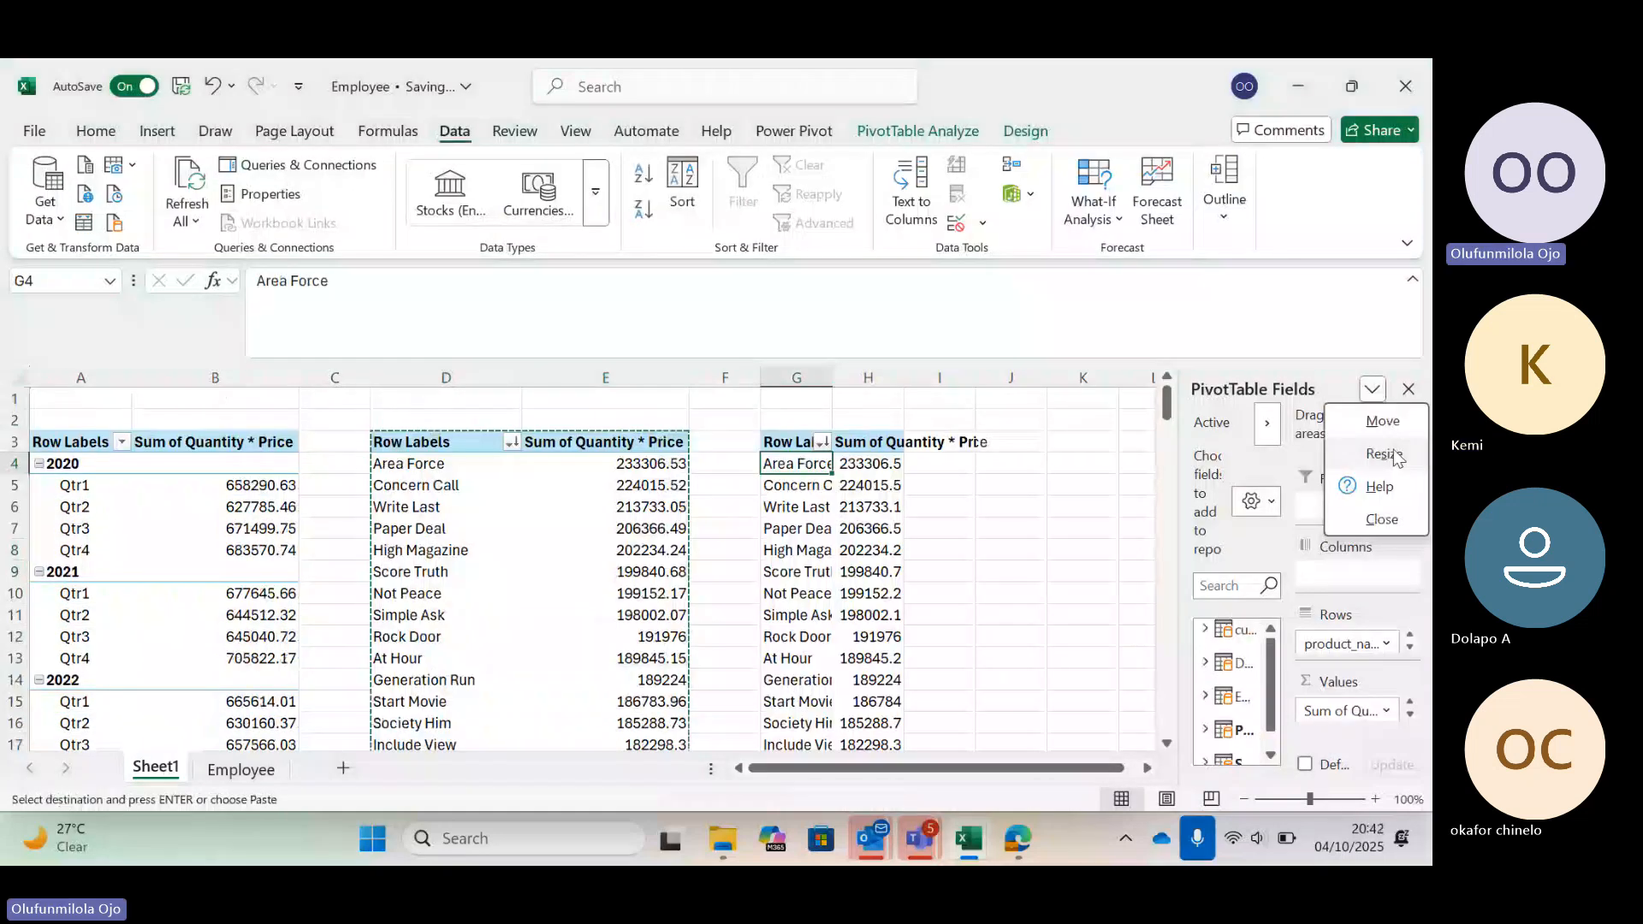
left_click(1383, 454)
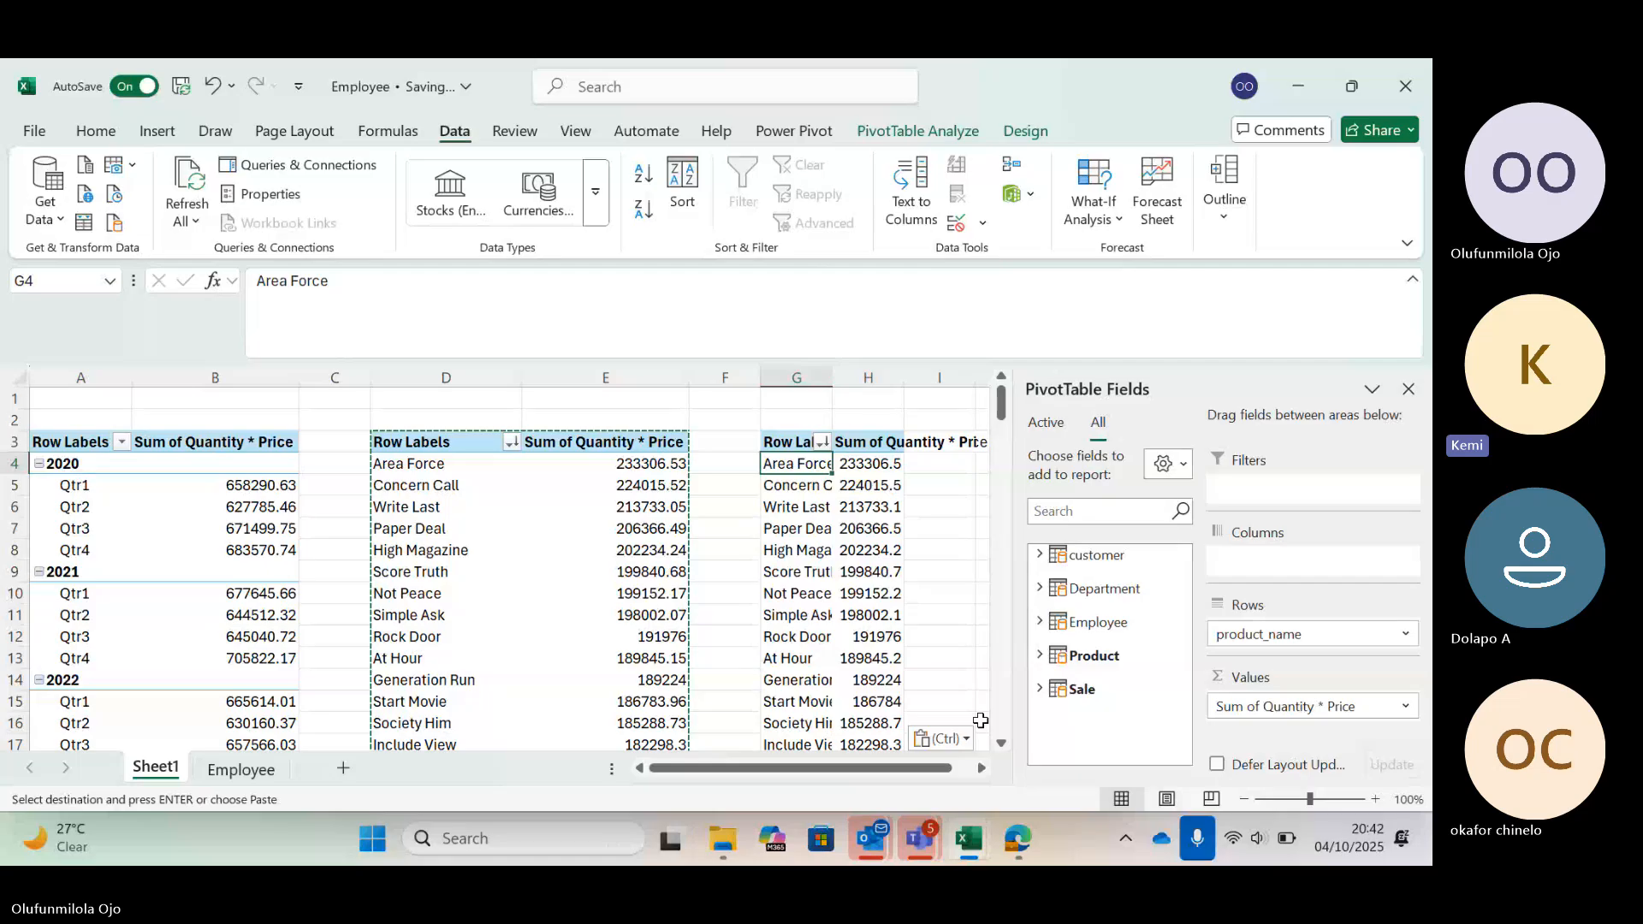
Switch to the Teams meeting window and raise the system volume to maximum
mouse_move(920, 839)
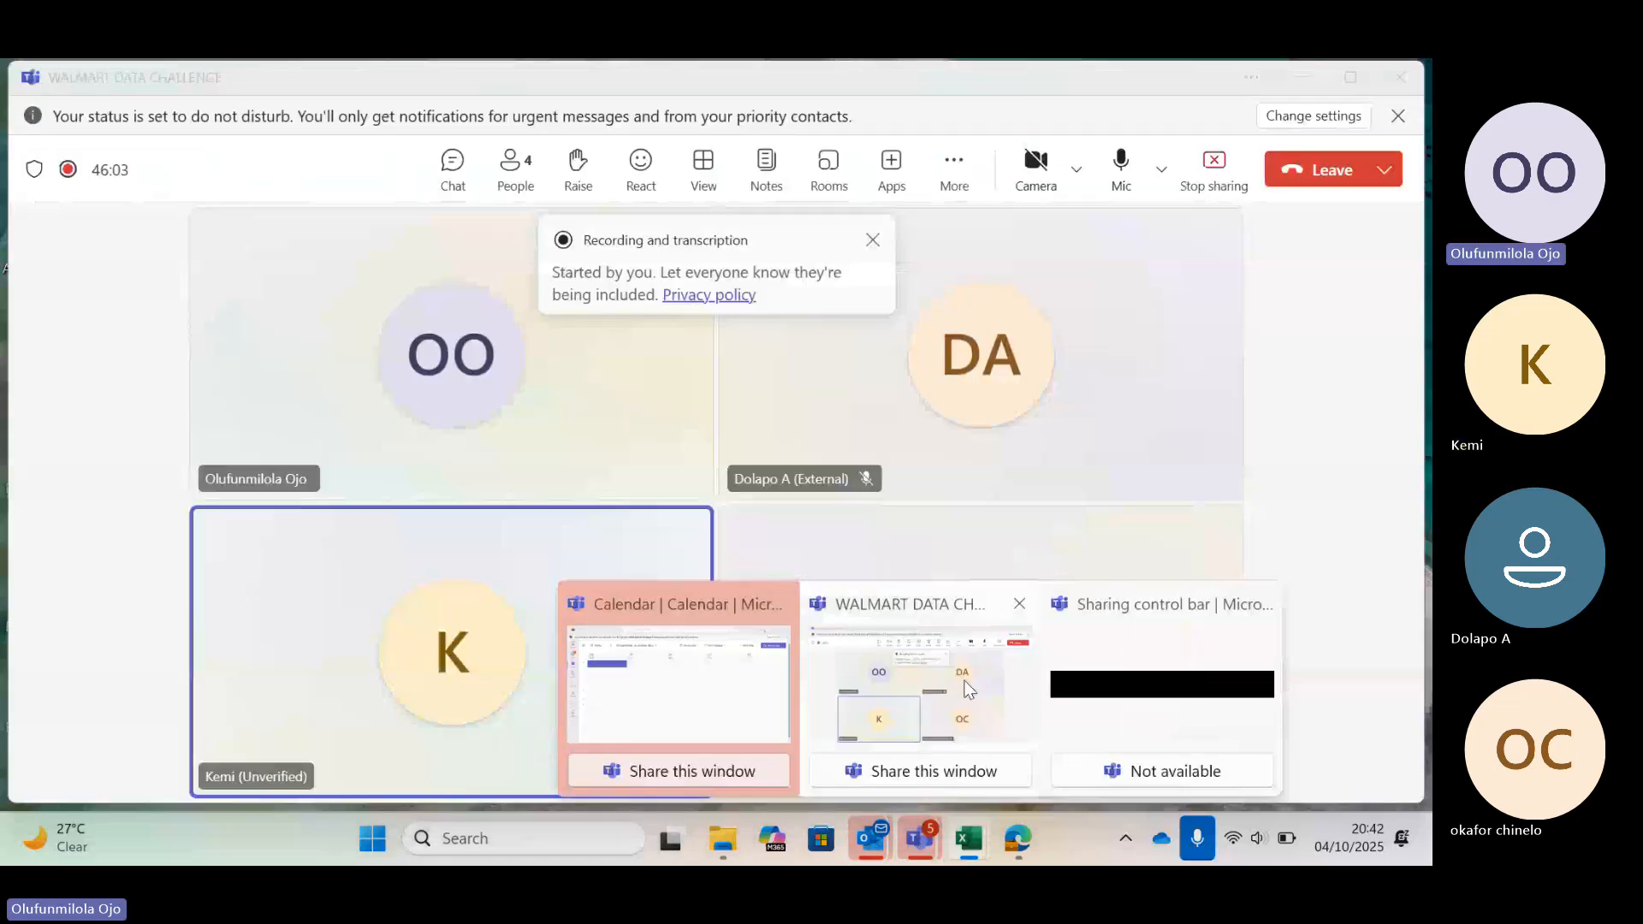
left_click(910, 694)
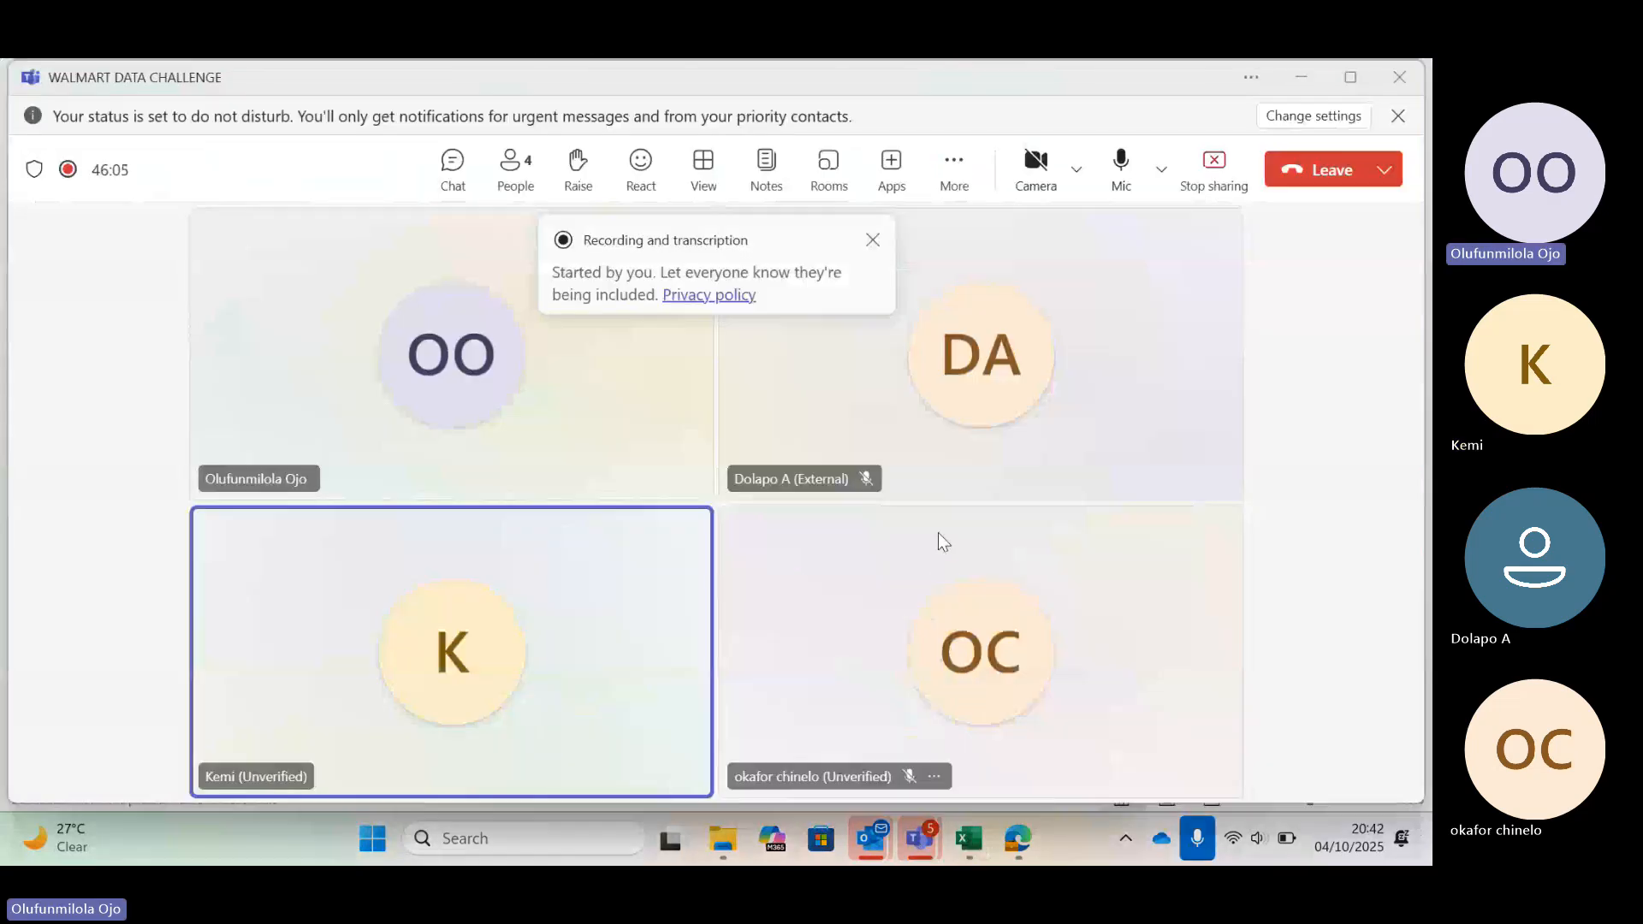
left_click(1257, 840)
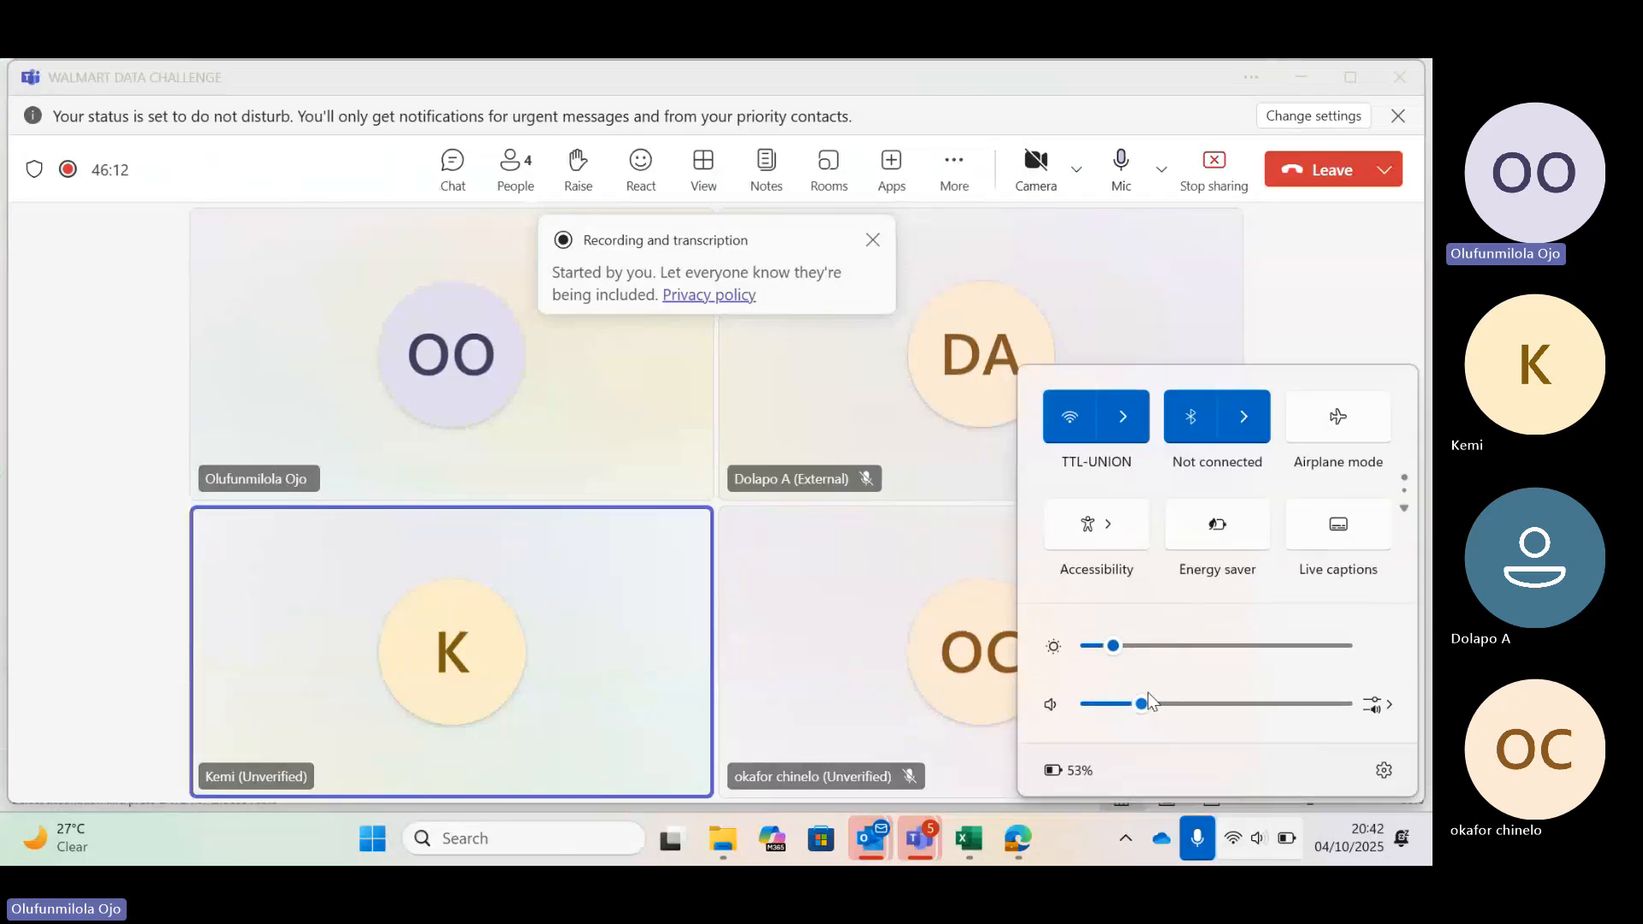
left_click_drag(1142, 703, 1343, 703)
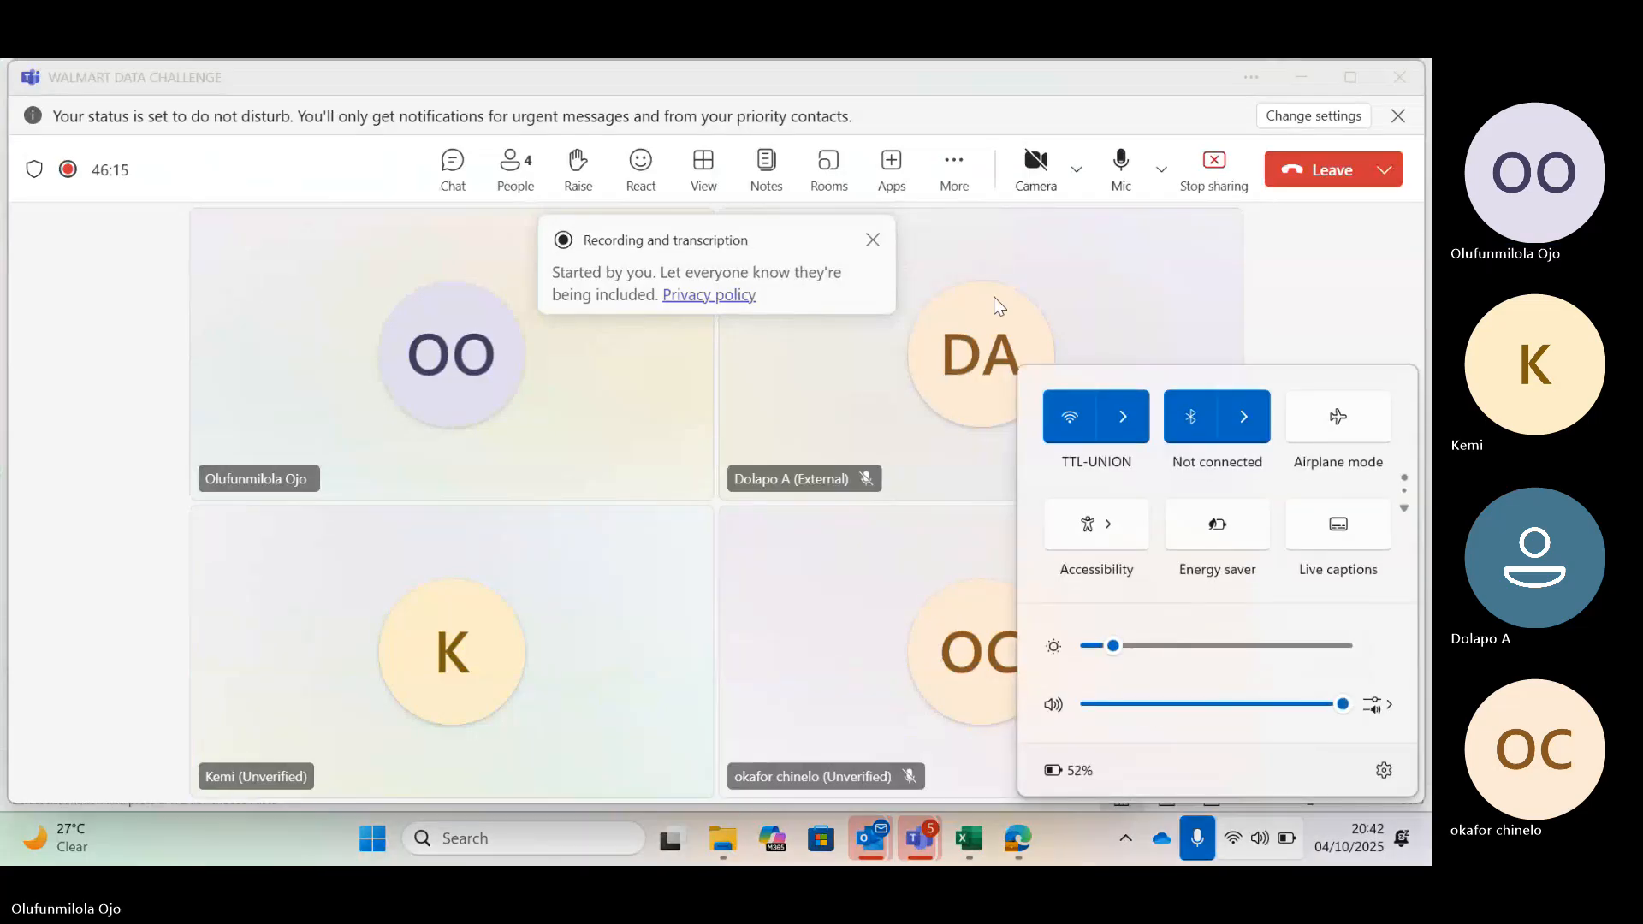
left_click(1305, 253)
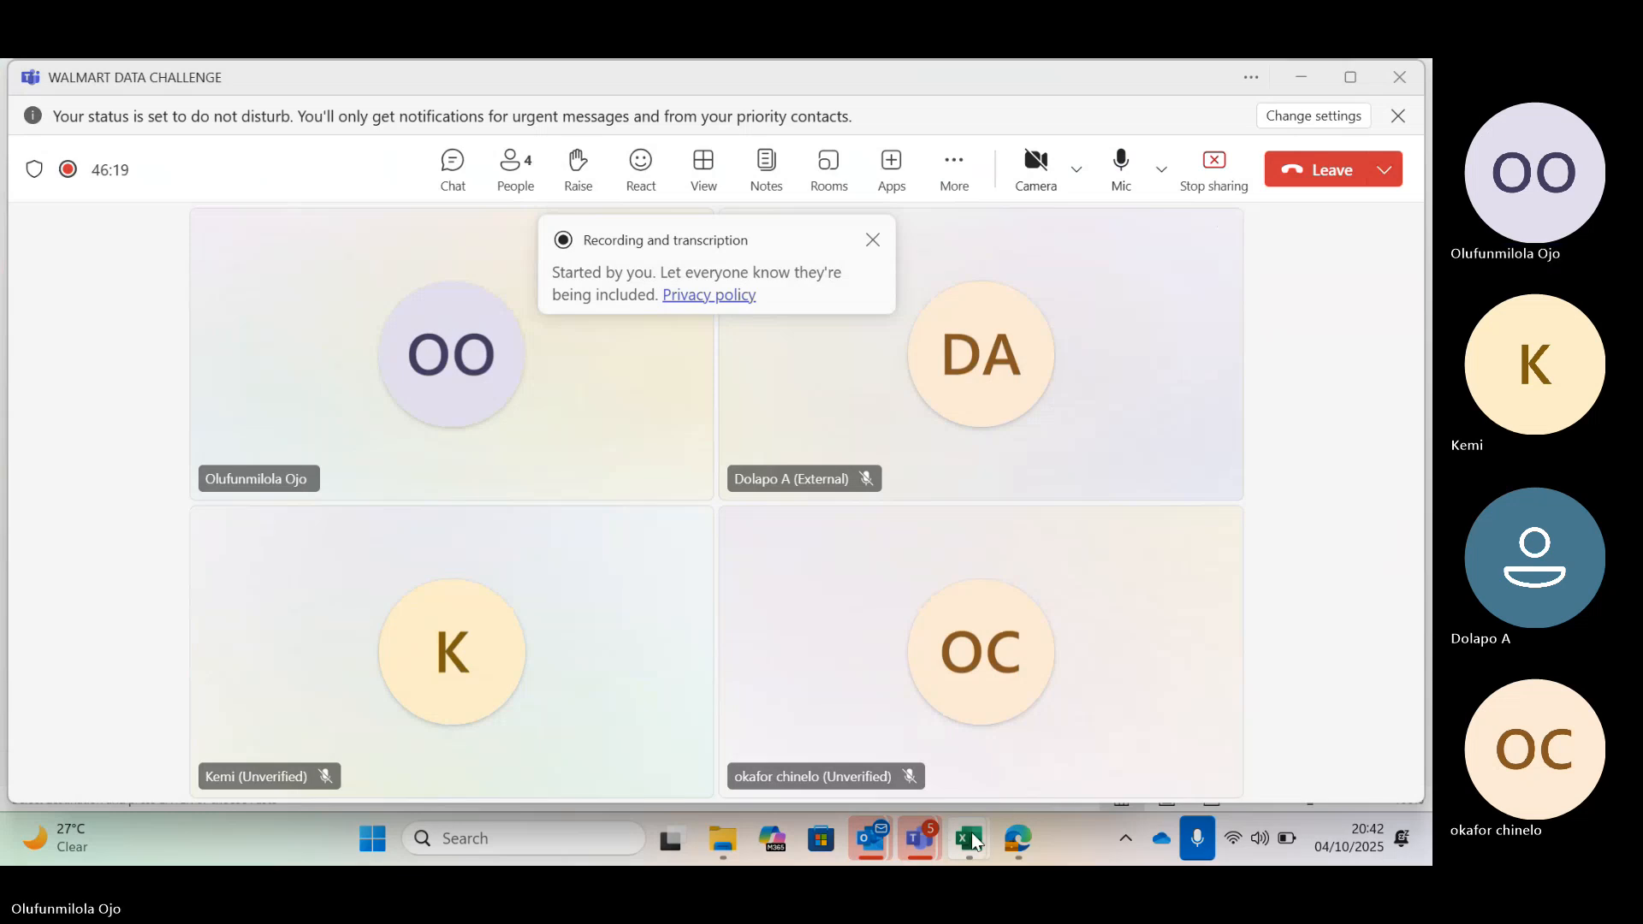
Switch back to the Employee workbook window
left_click(976, 843)
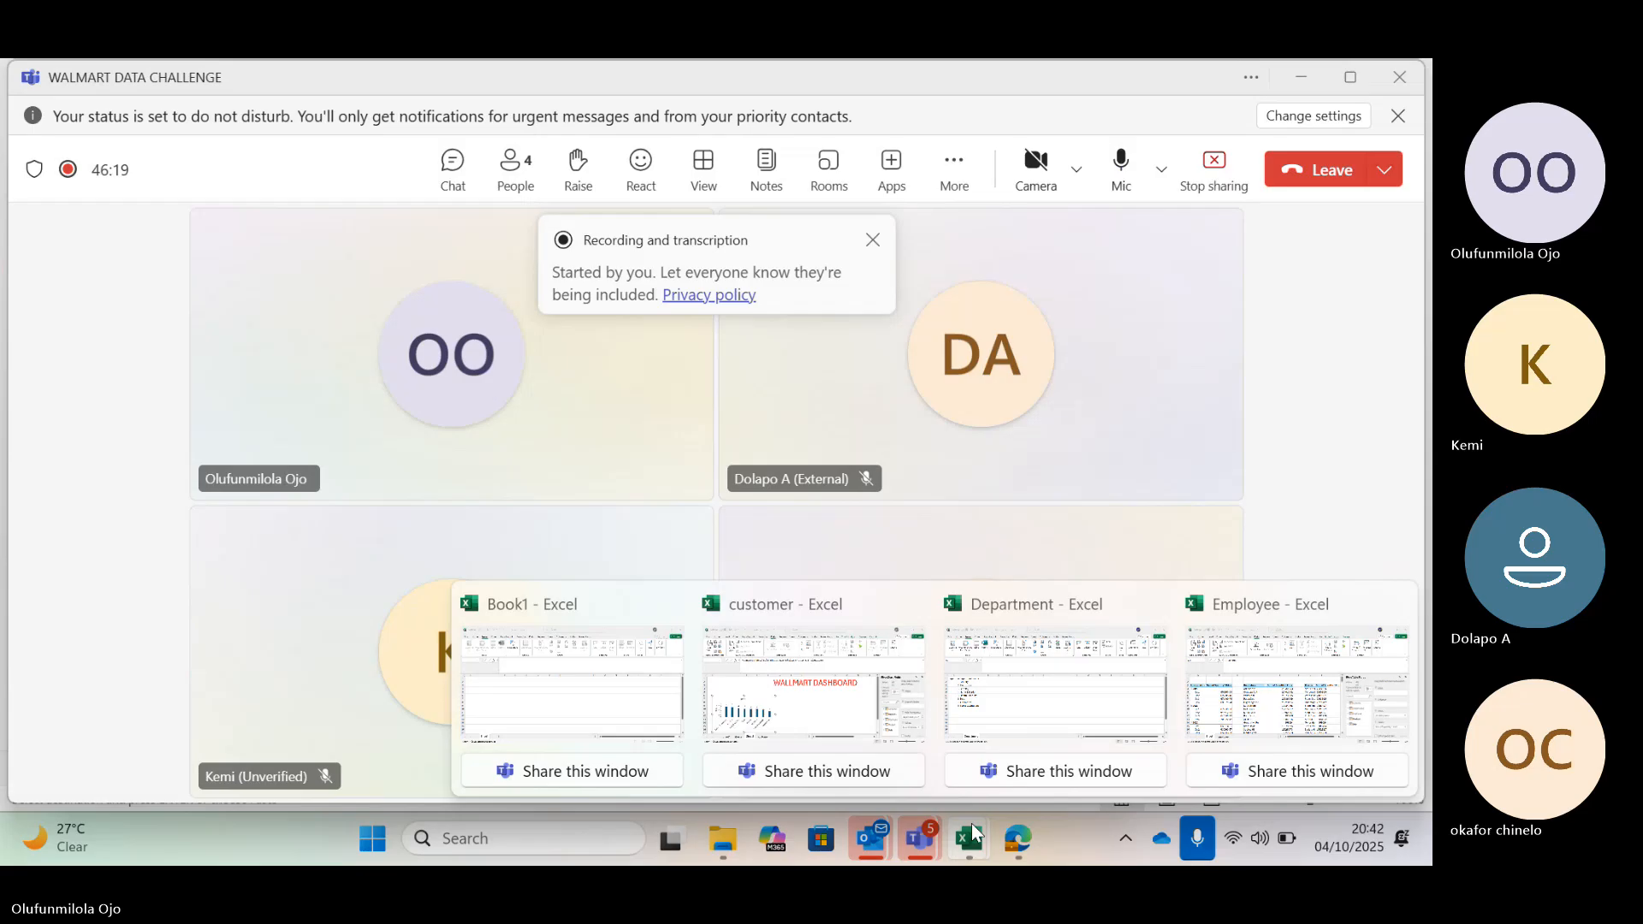
mouse_move(1054, 674)
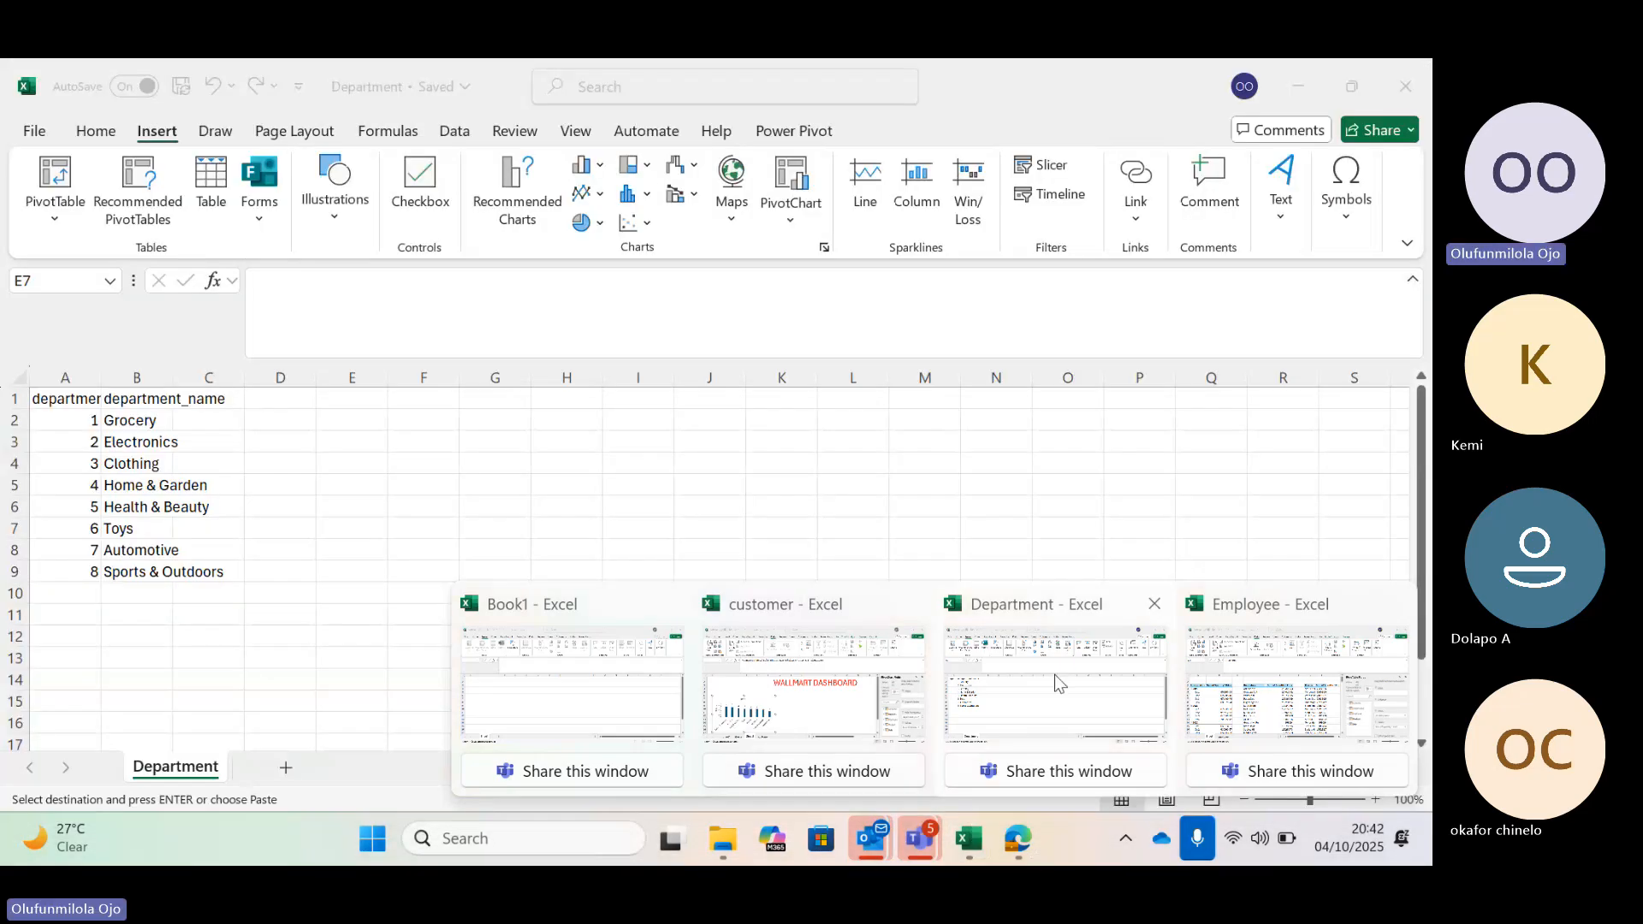
left_click(1296, 685)
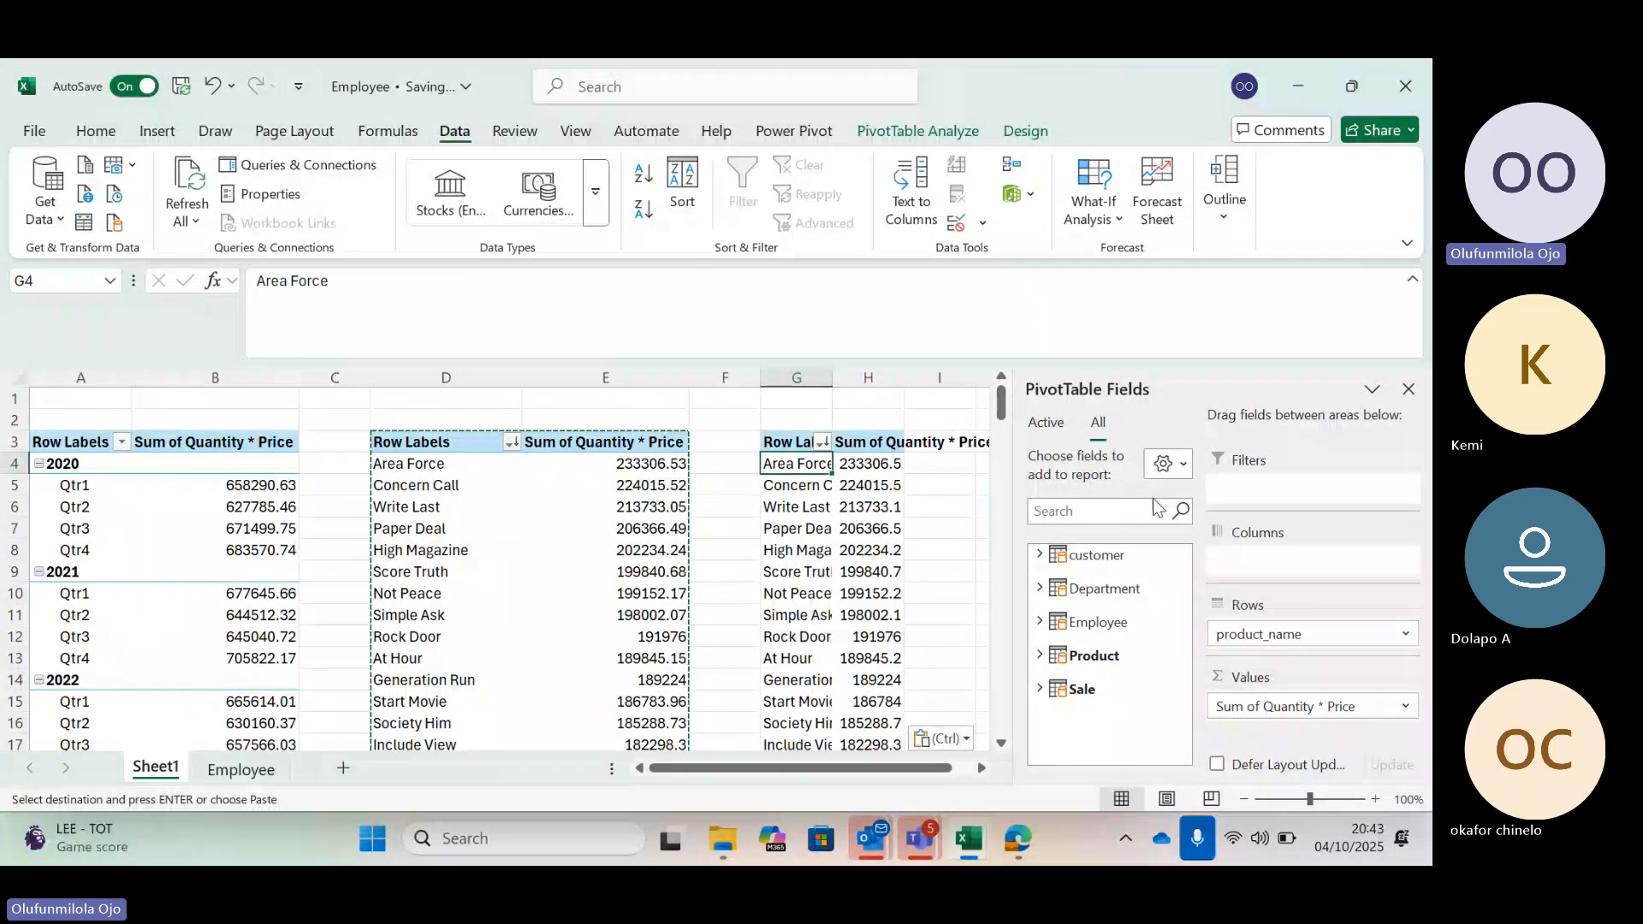
Examine the product sales figures listed in the product PivotTables
left_click(497, 491)
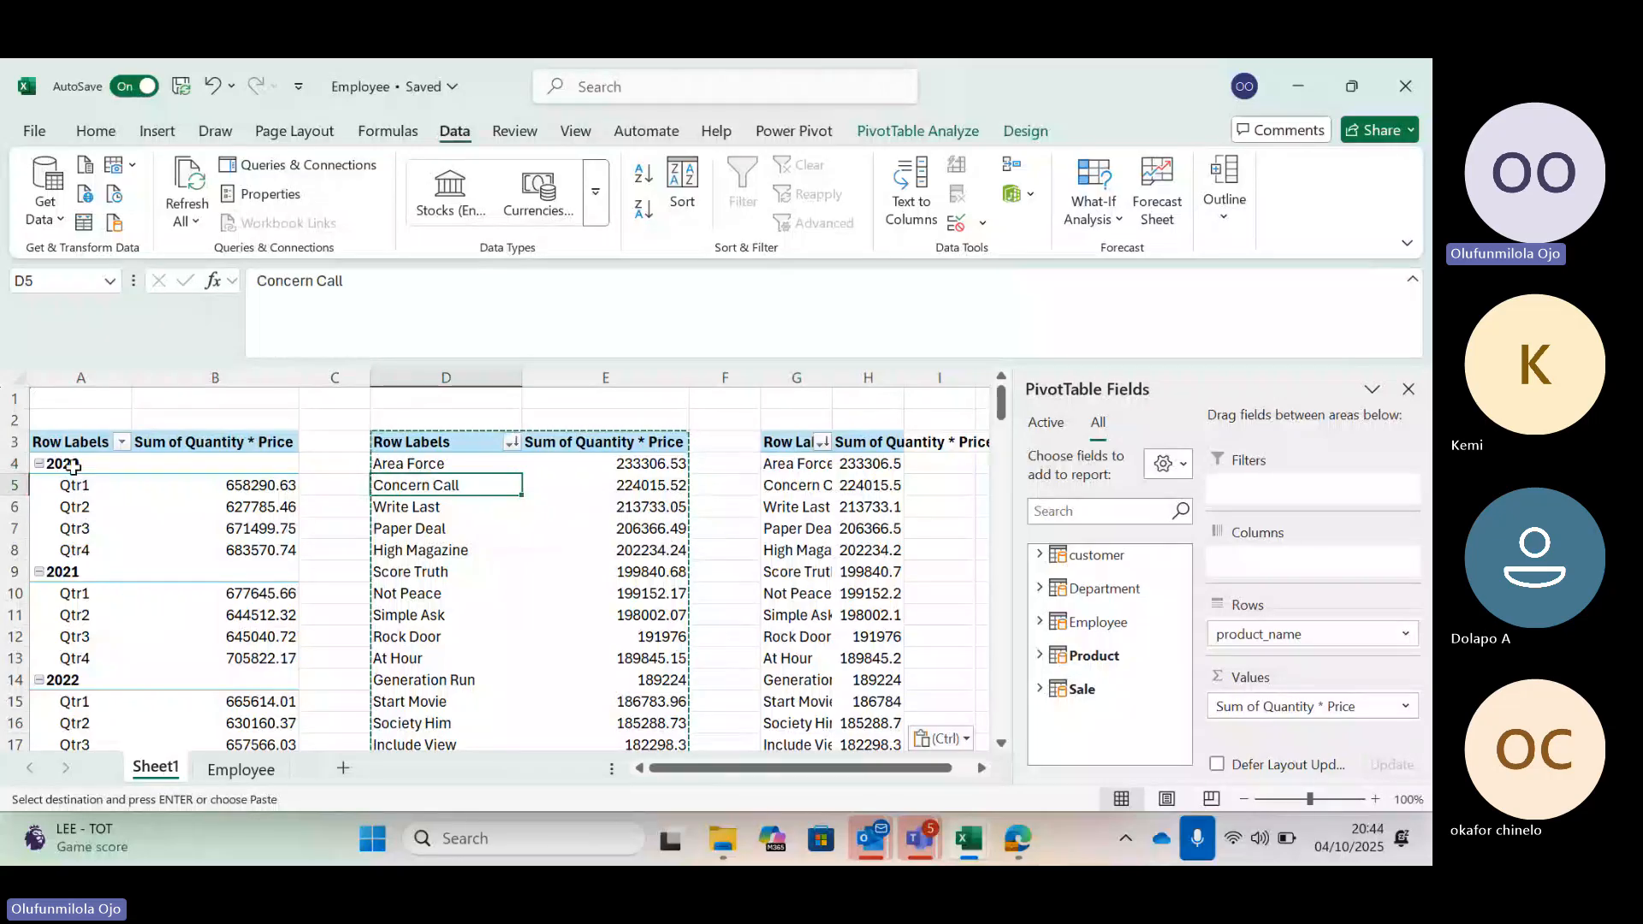
scroll(247, 525, "right", 1)
scroll(247, 526, "left", 1)
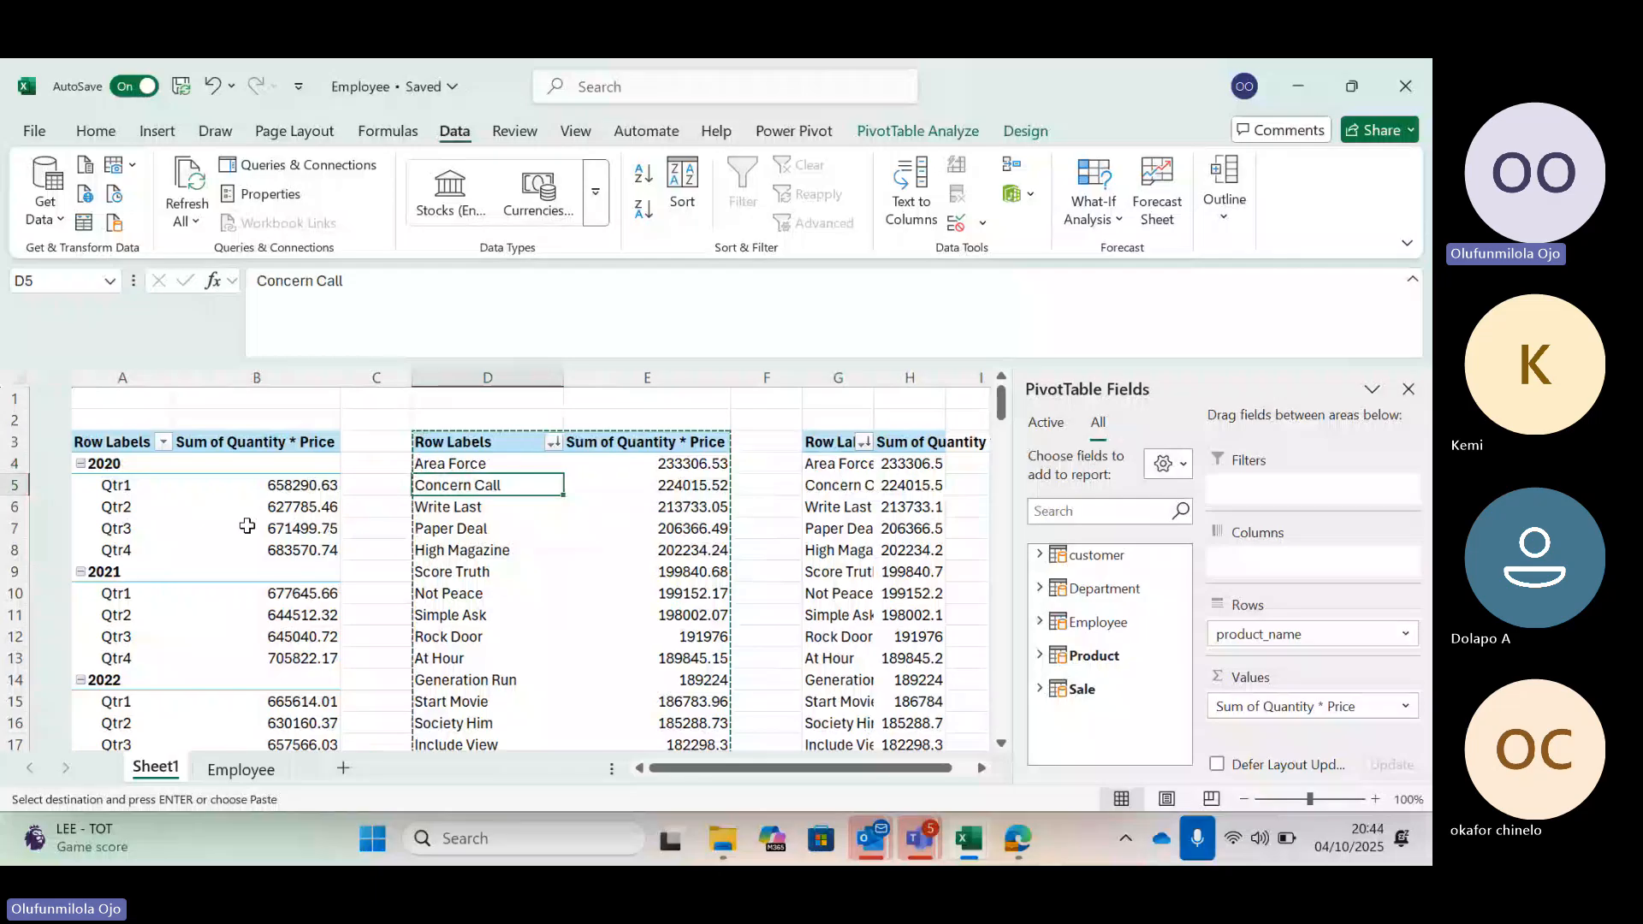
scroll(136, 481, "right", 1)
left_click(83, 464)
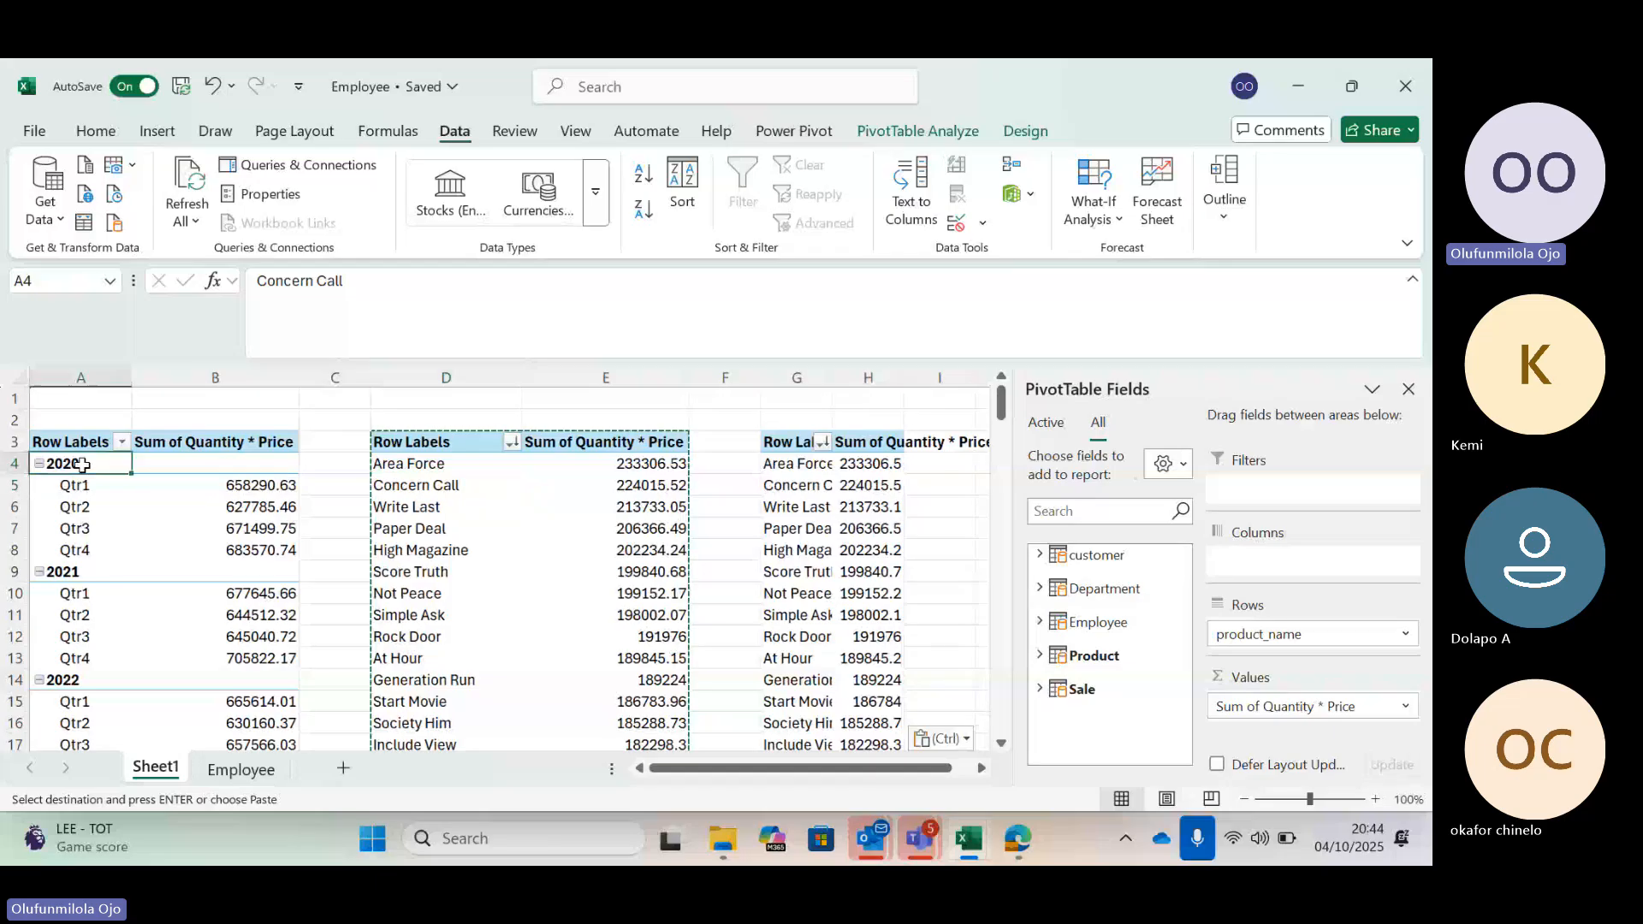
left_click(417, 475)
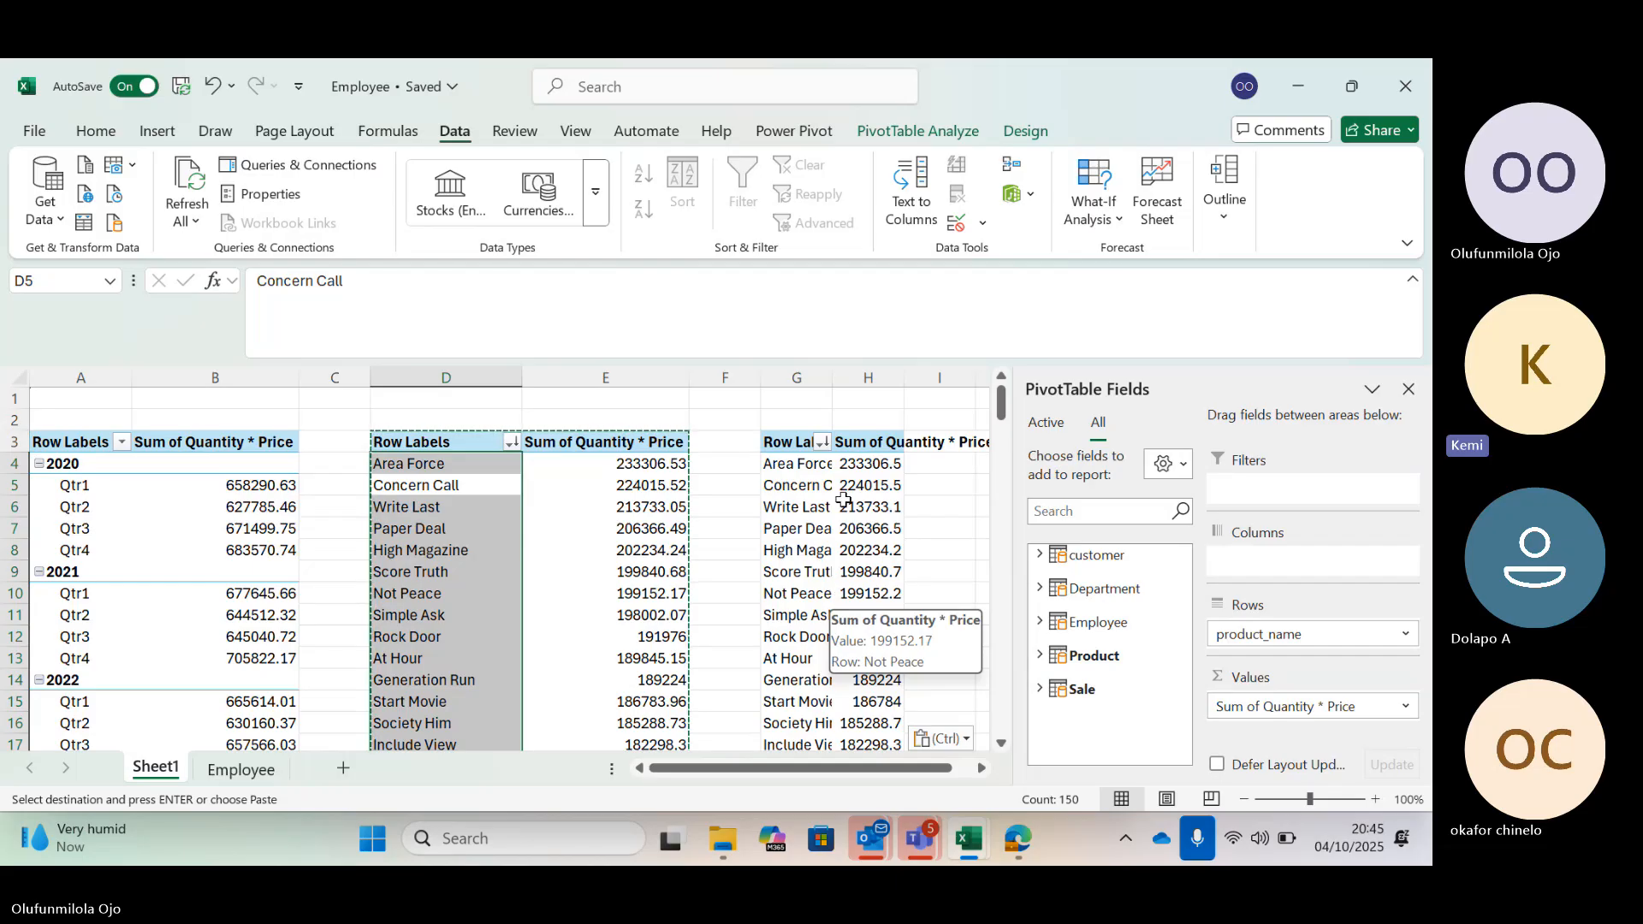
mouse_move(846, 500)
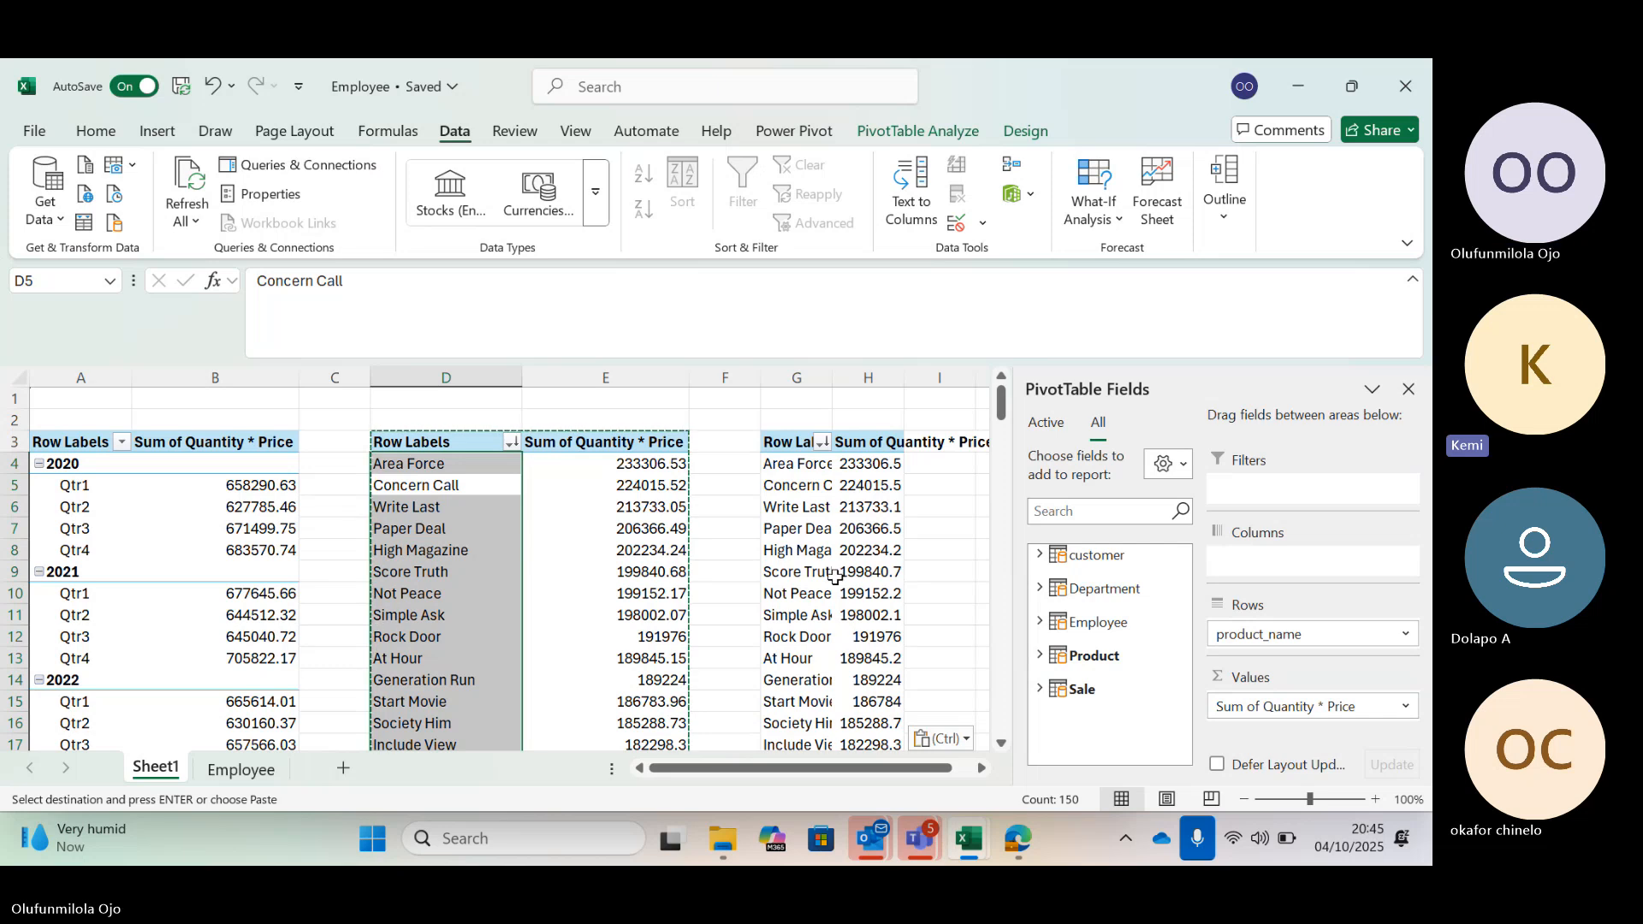
mouse_move(834, 577)
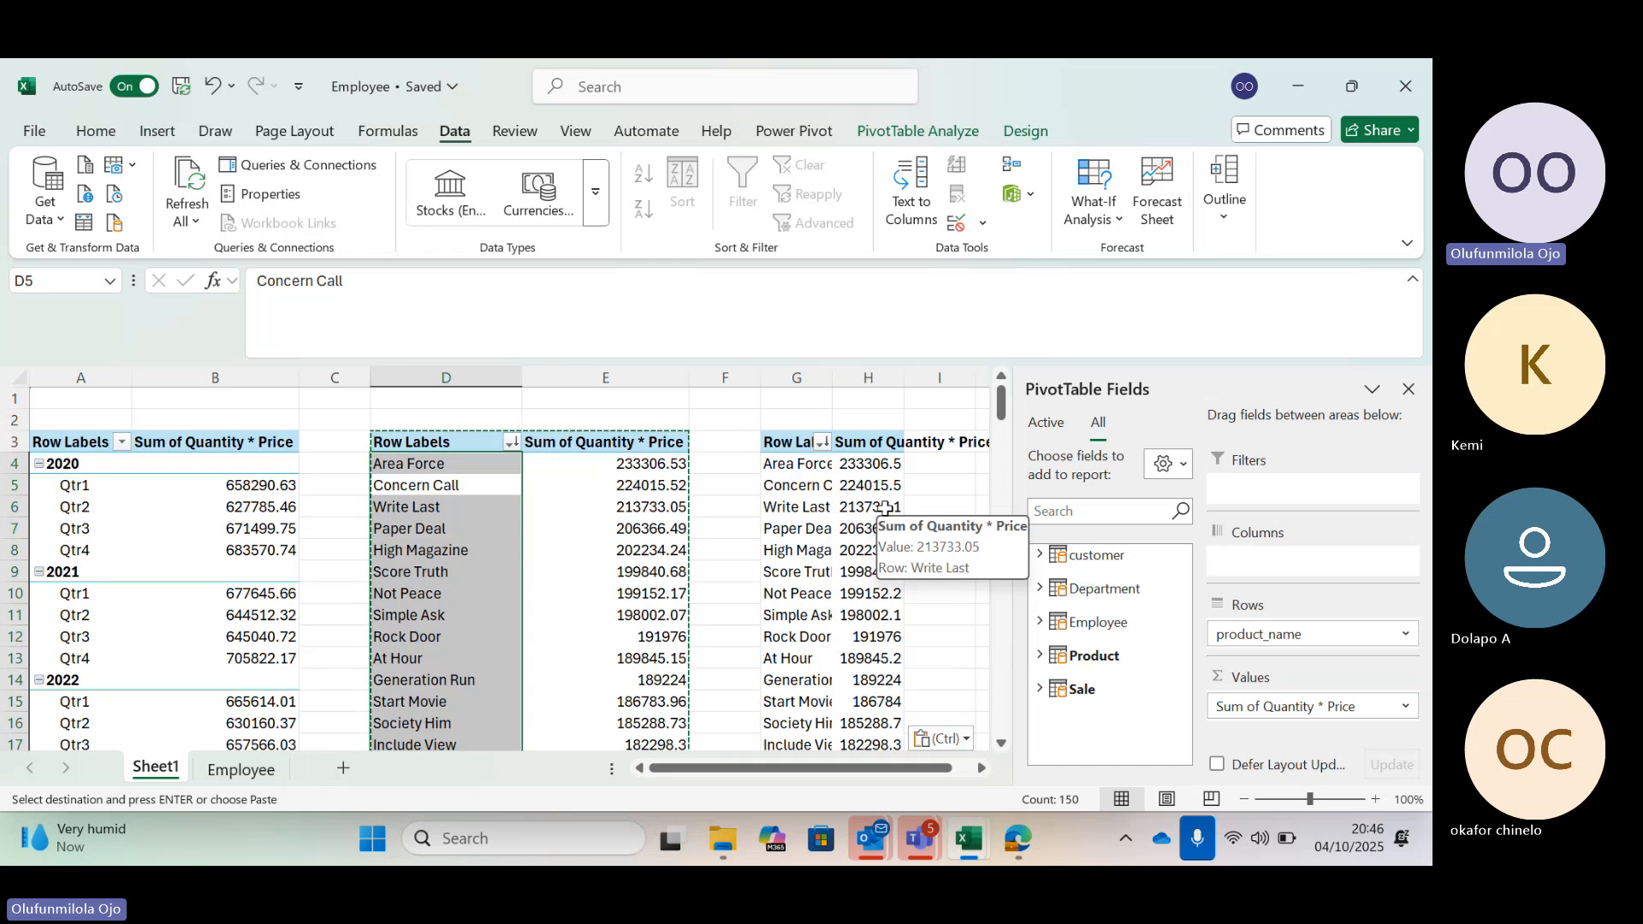
mouse_move(845, 539)
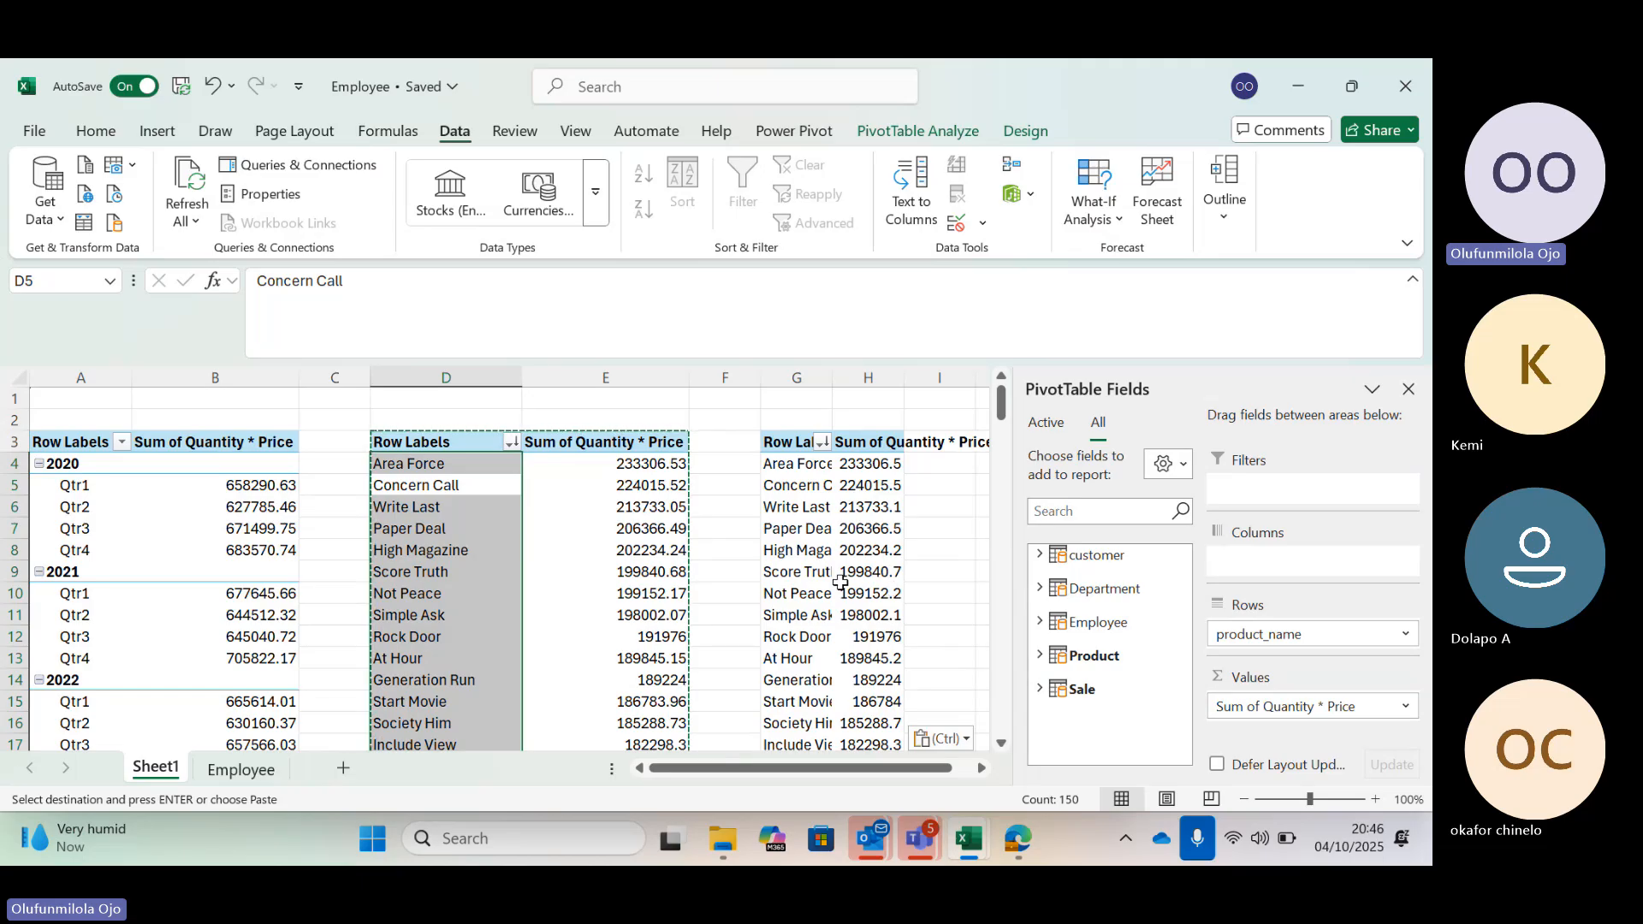
Switch to the Teams meeting and read through the messages in the meeting chat
left_click(918, 836)
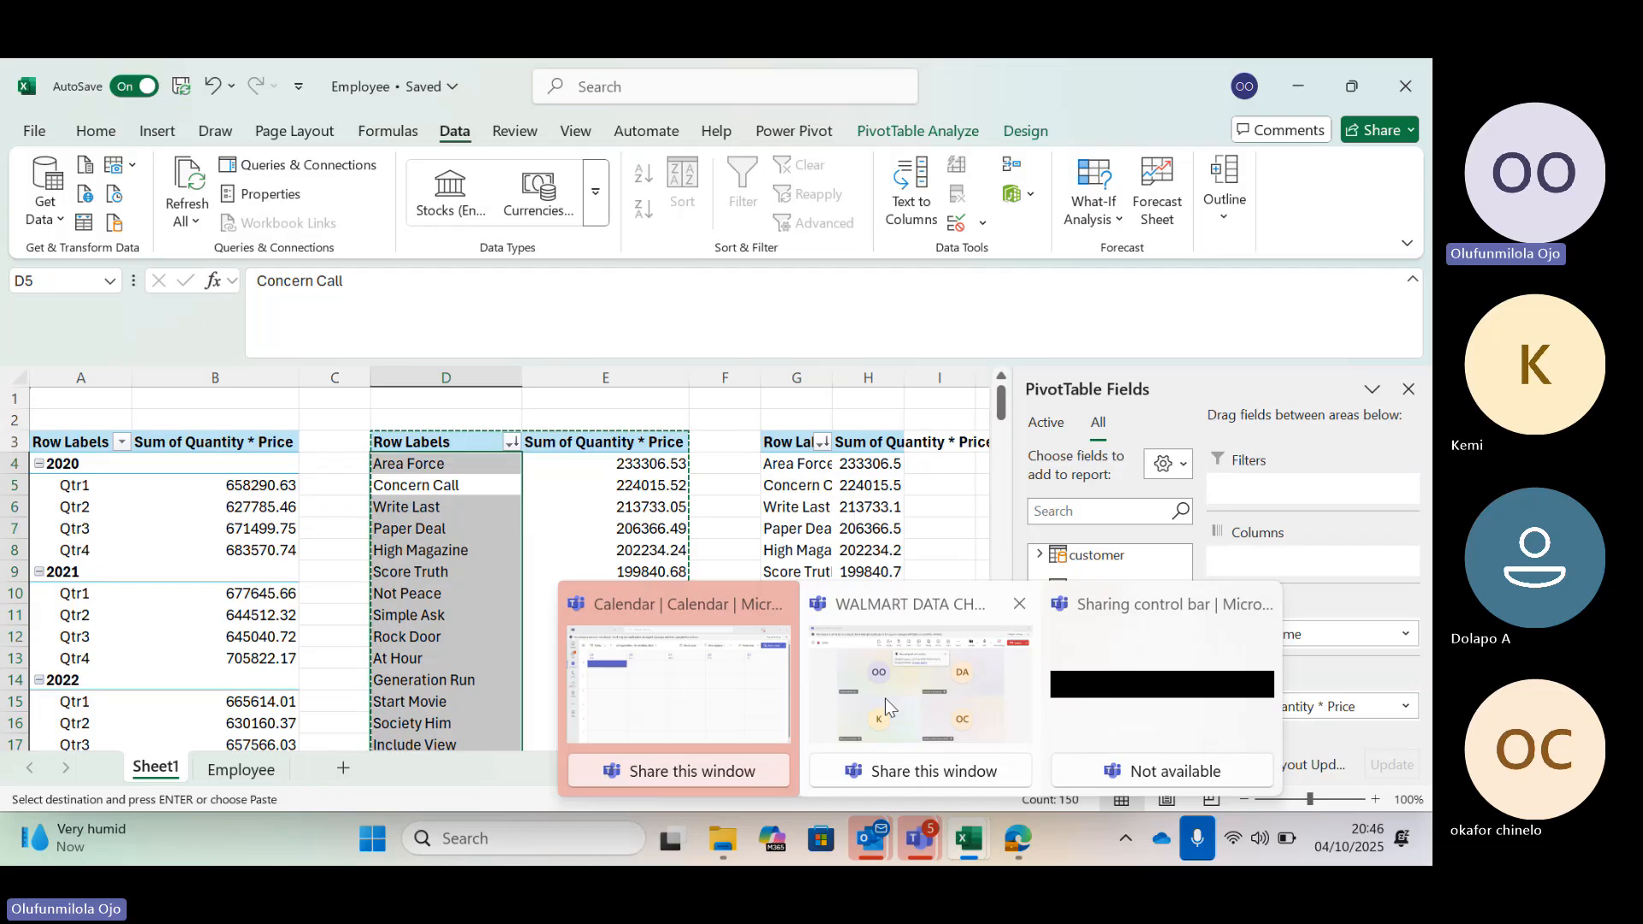
left_click(884, 698)
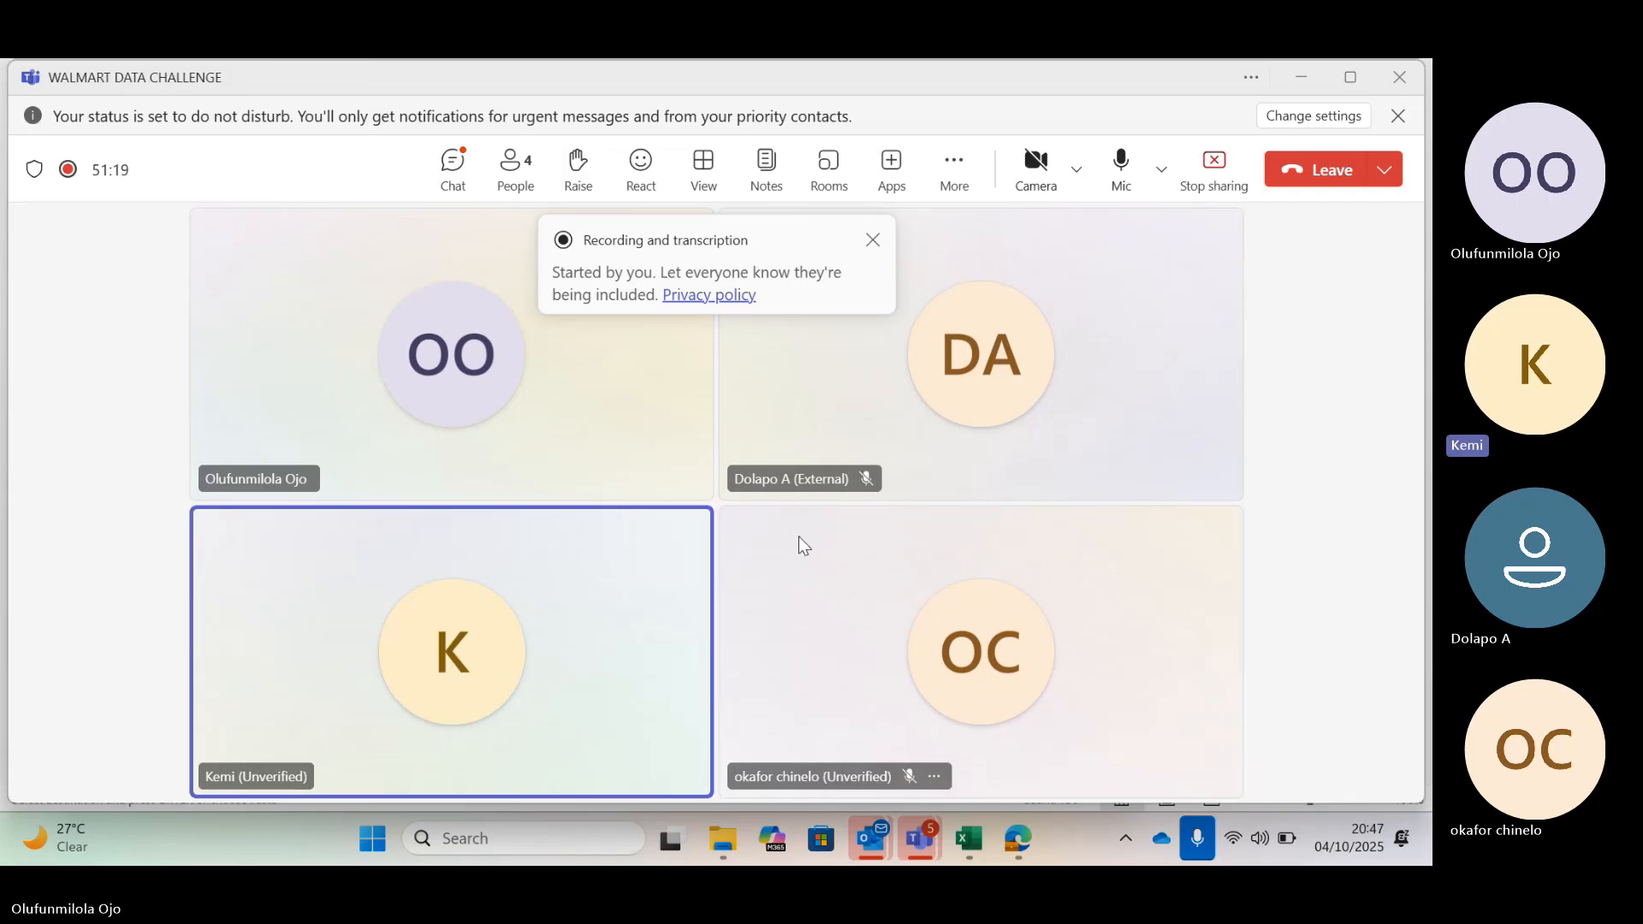
left_click(933, 705)
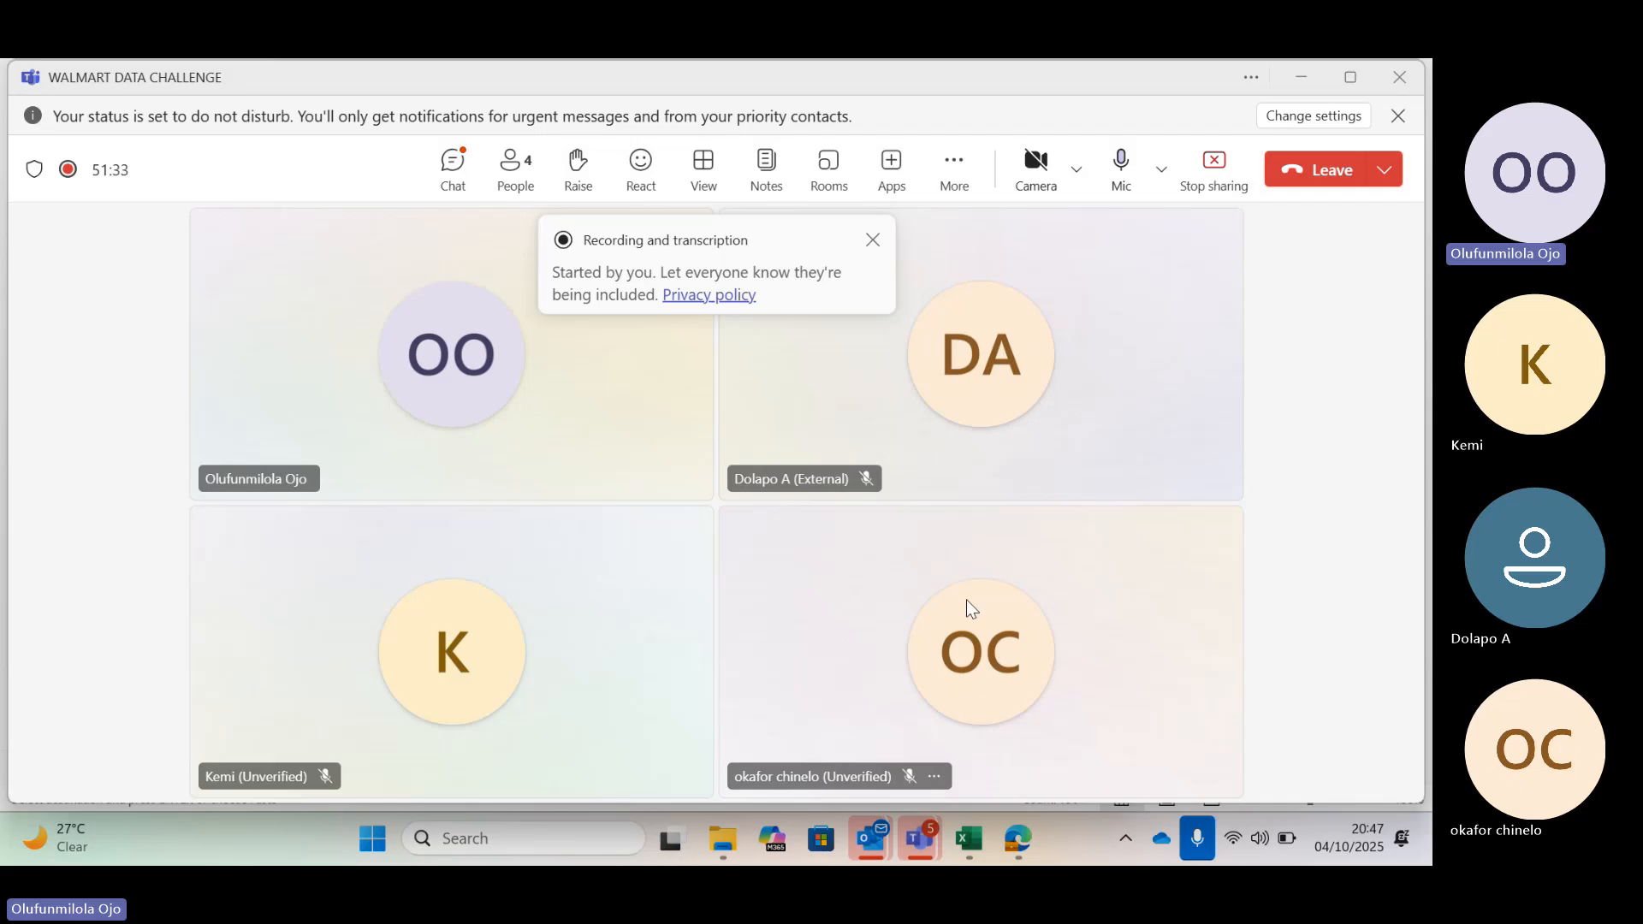
mouse_move(969, 605)
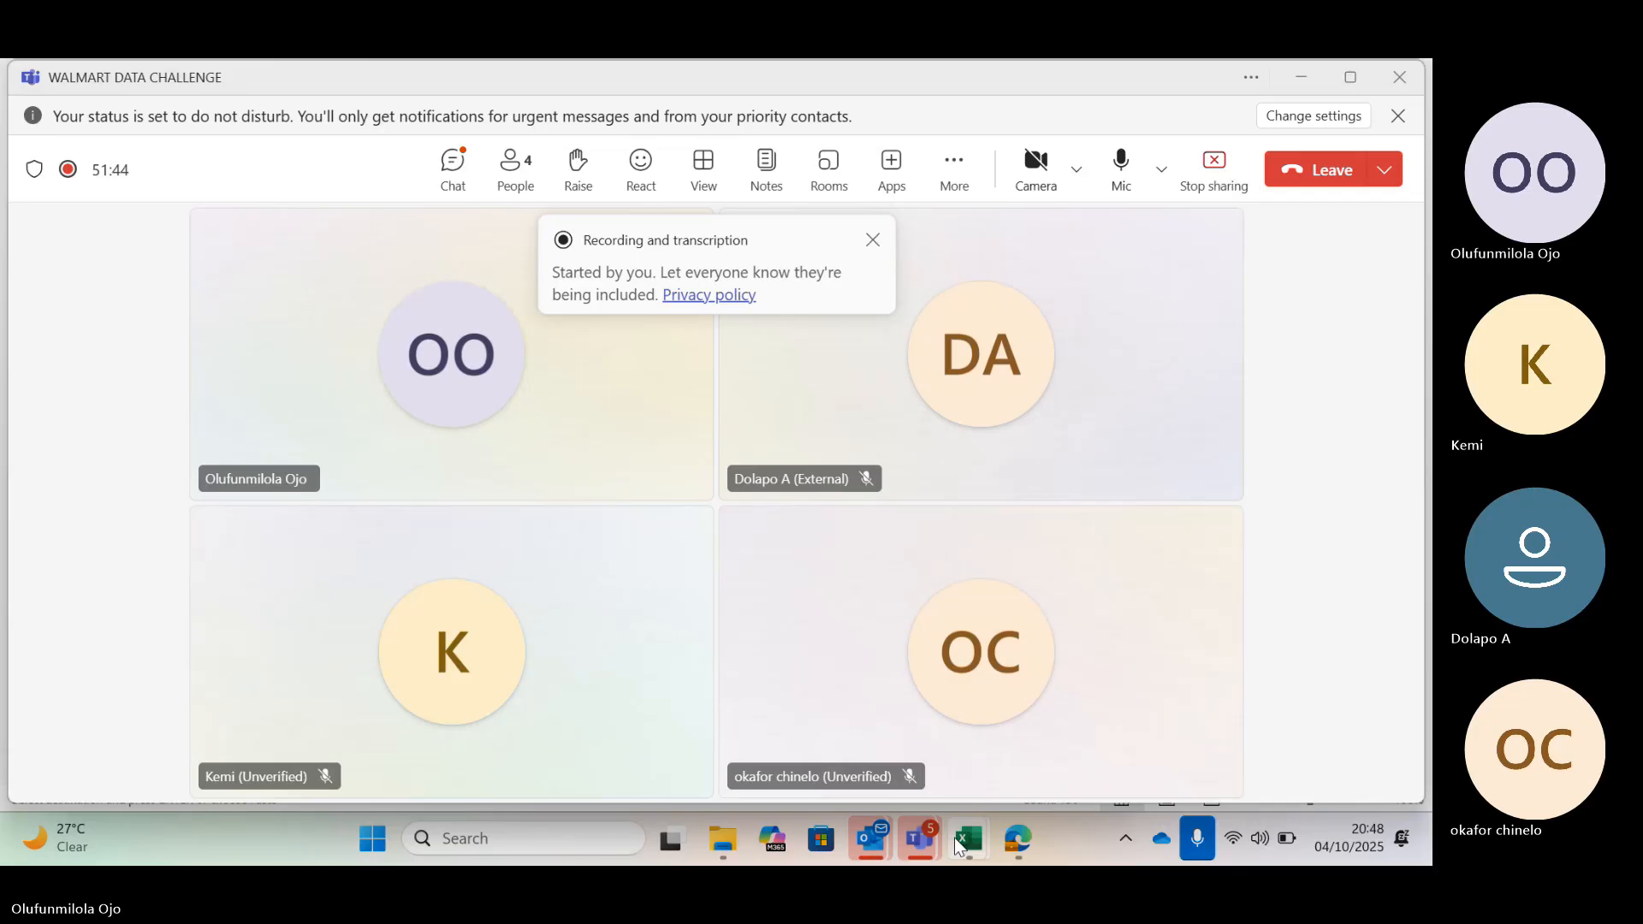
mouse_move(971, 835)
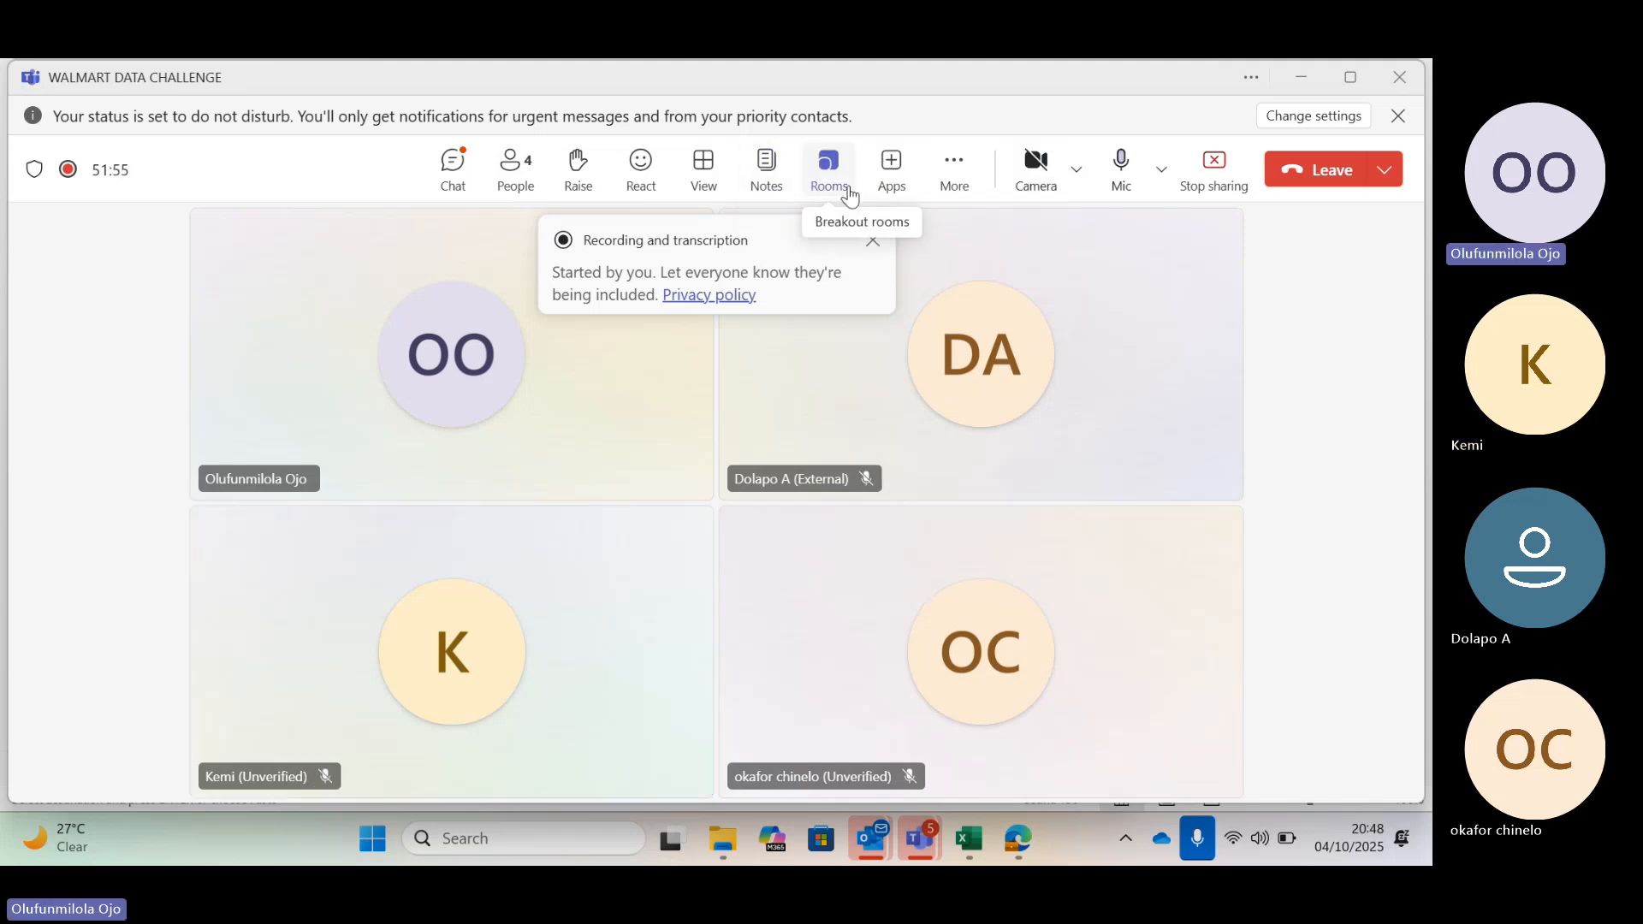
left_click(452, 164)
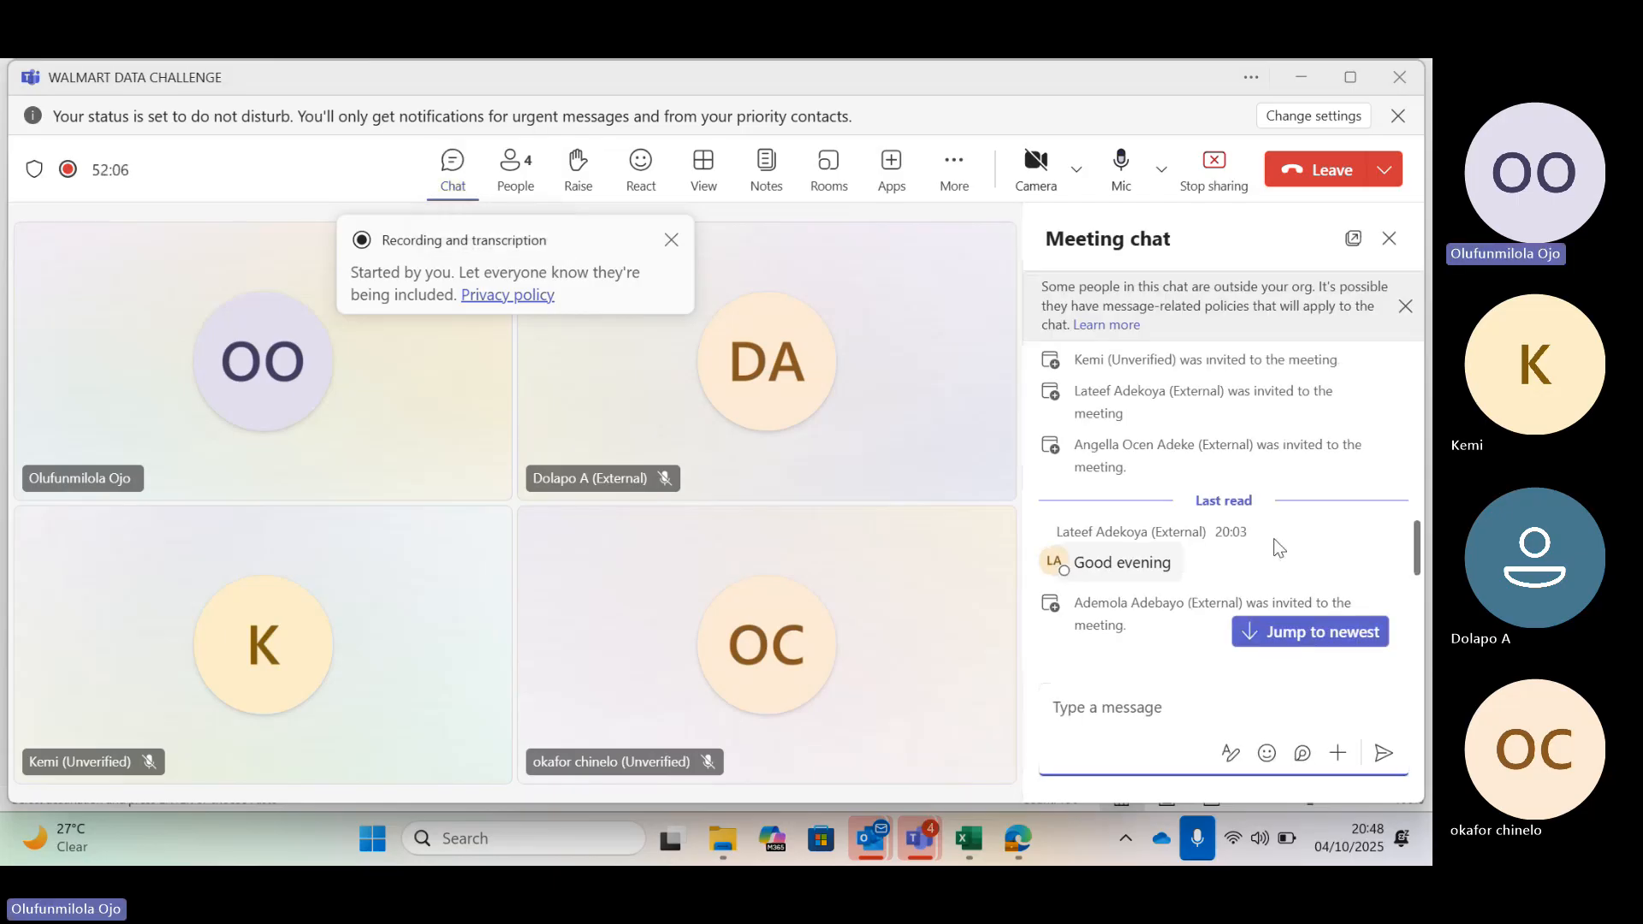
scroll(1274, 546, "down", 5)
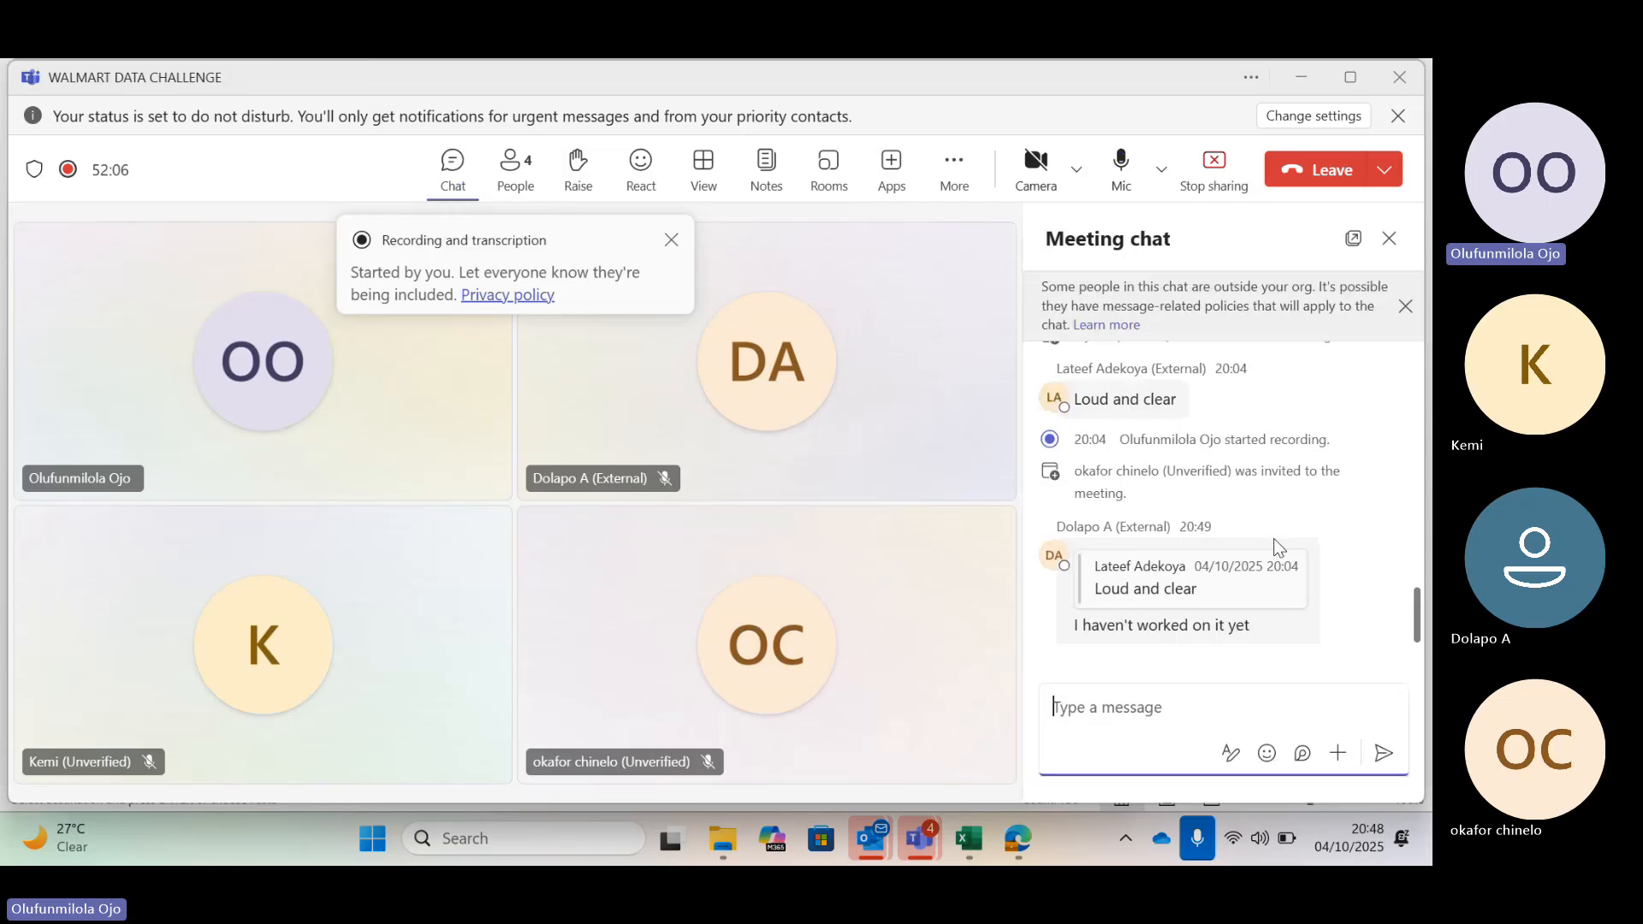
scroll(1297, 602, "up", 1)
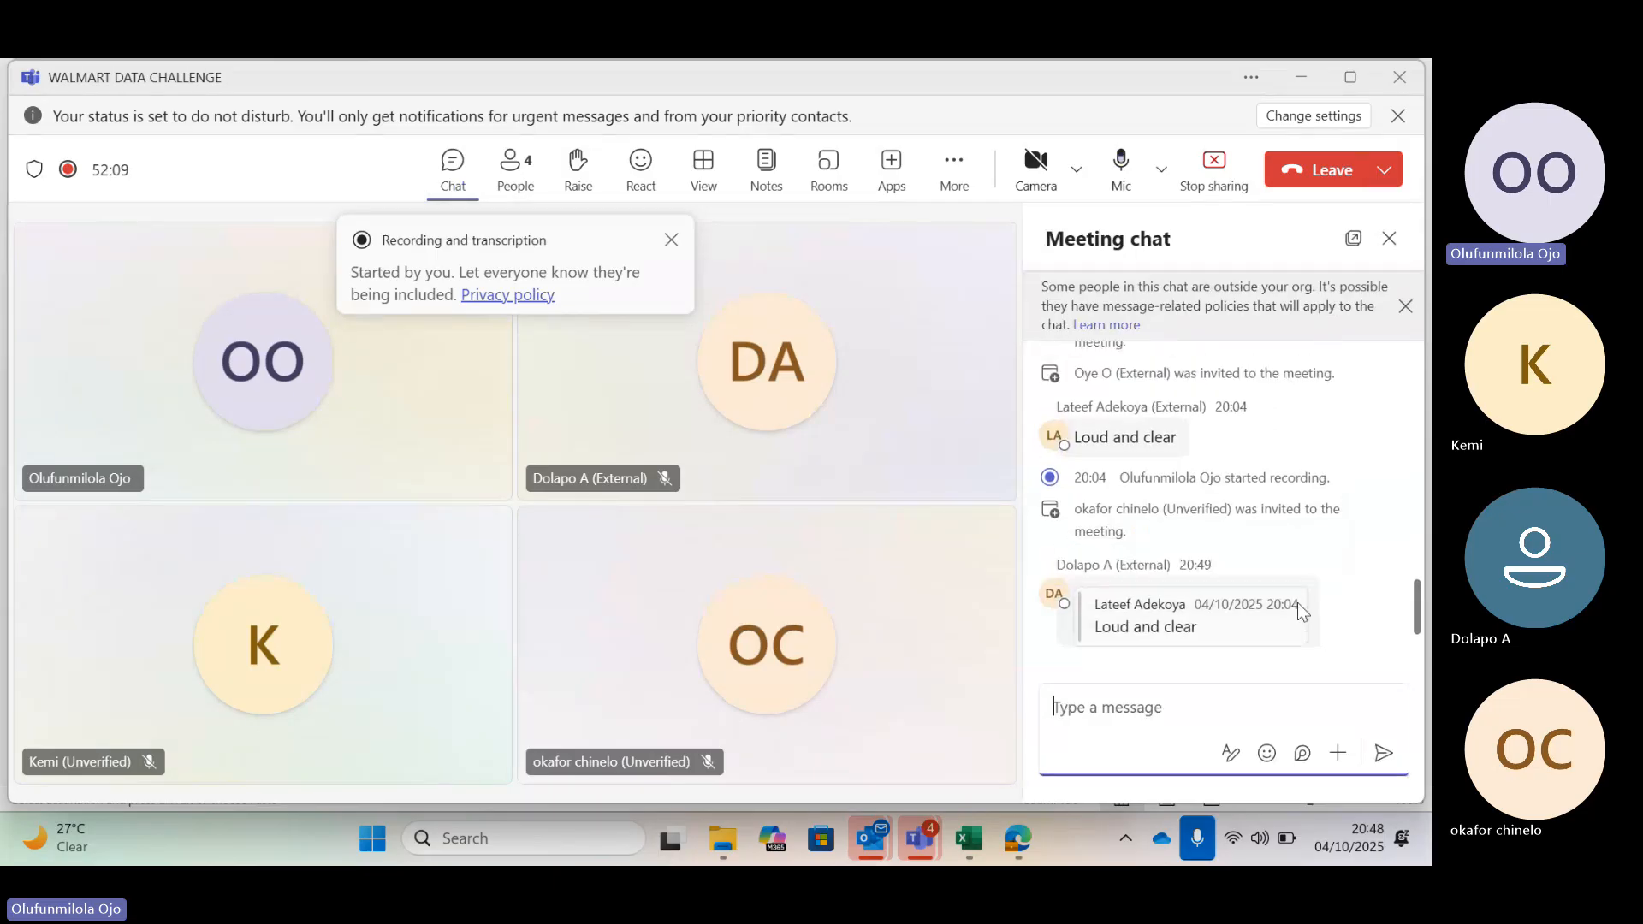
scroll(1297, 602, "up", 3)
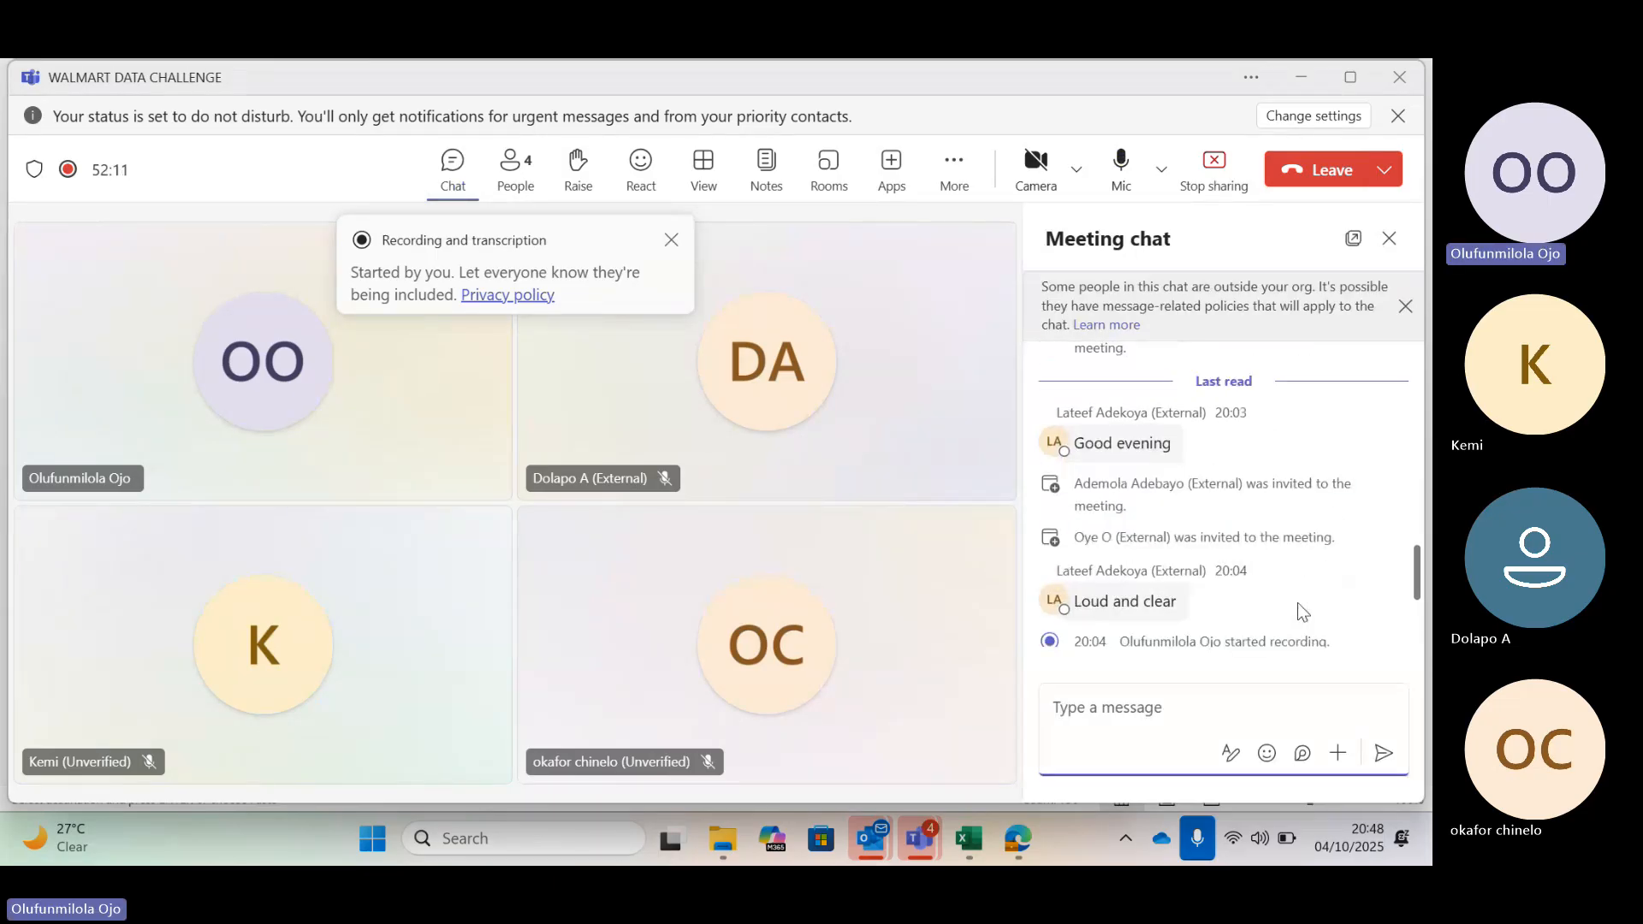
scroll(1297, 602, "up", 3)
scroll(1297, 603, "up", 5)
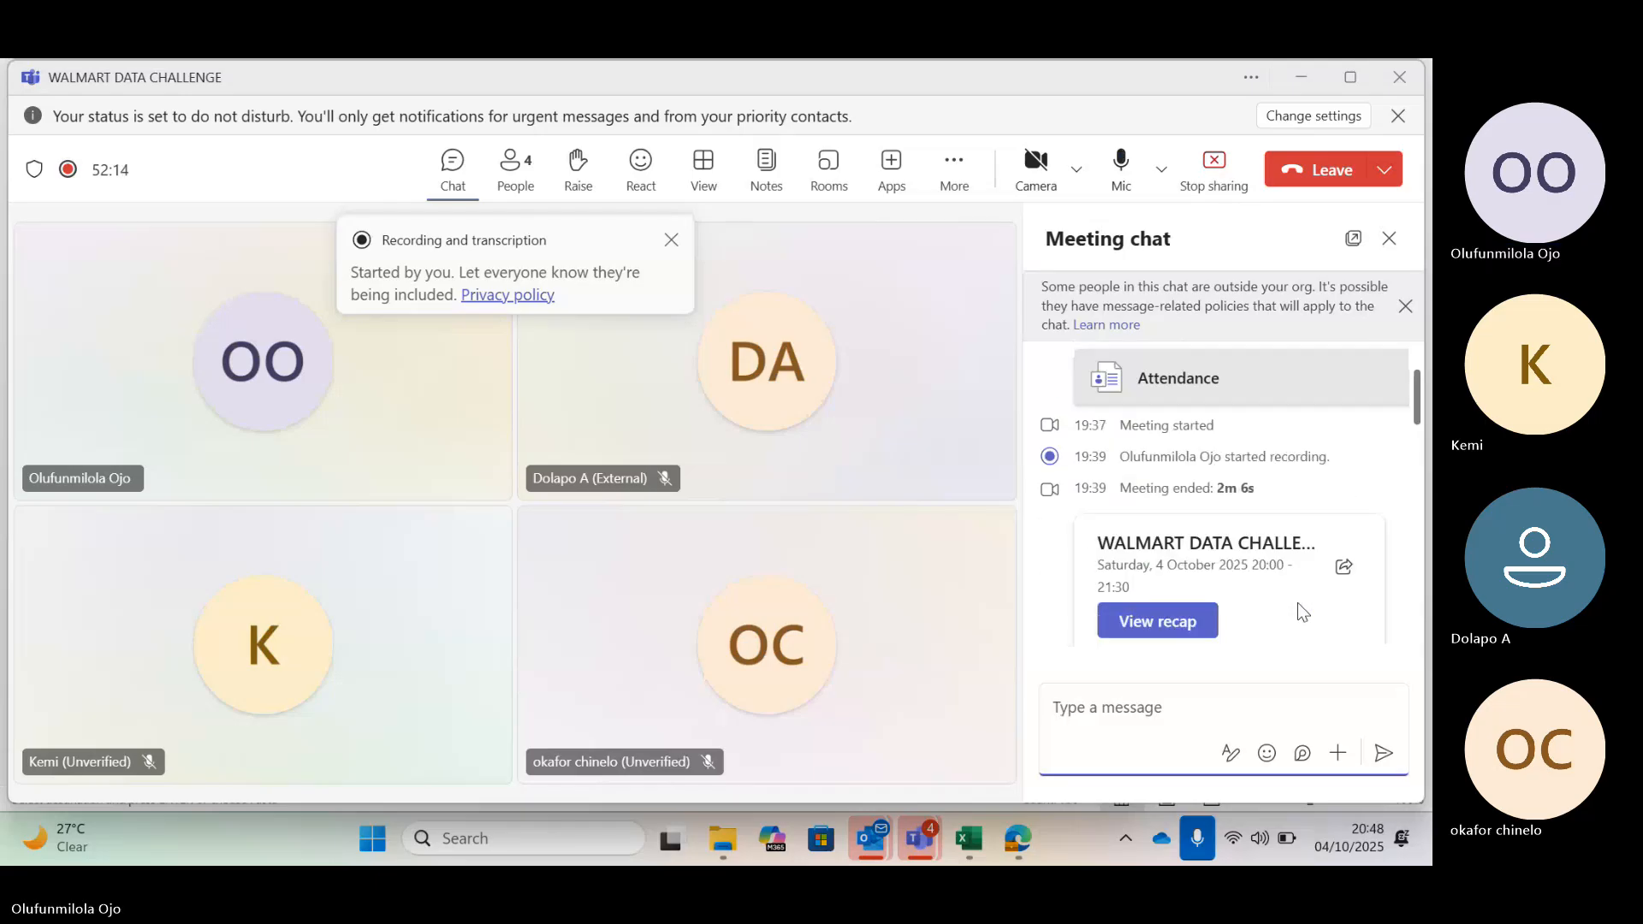
scroll(1297, 602, "up", 1)
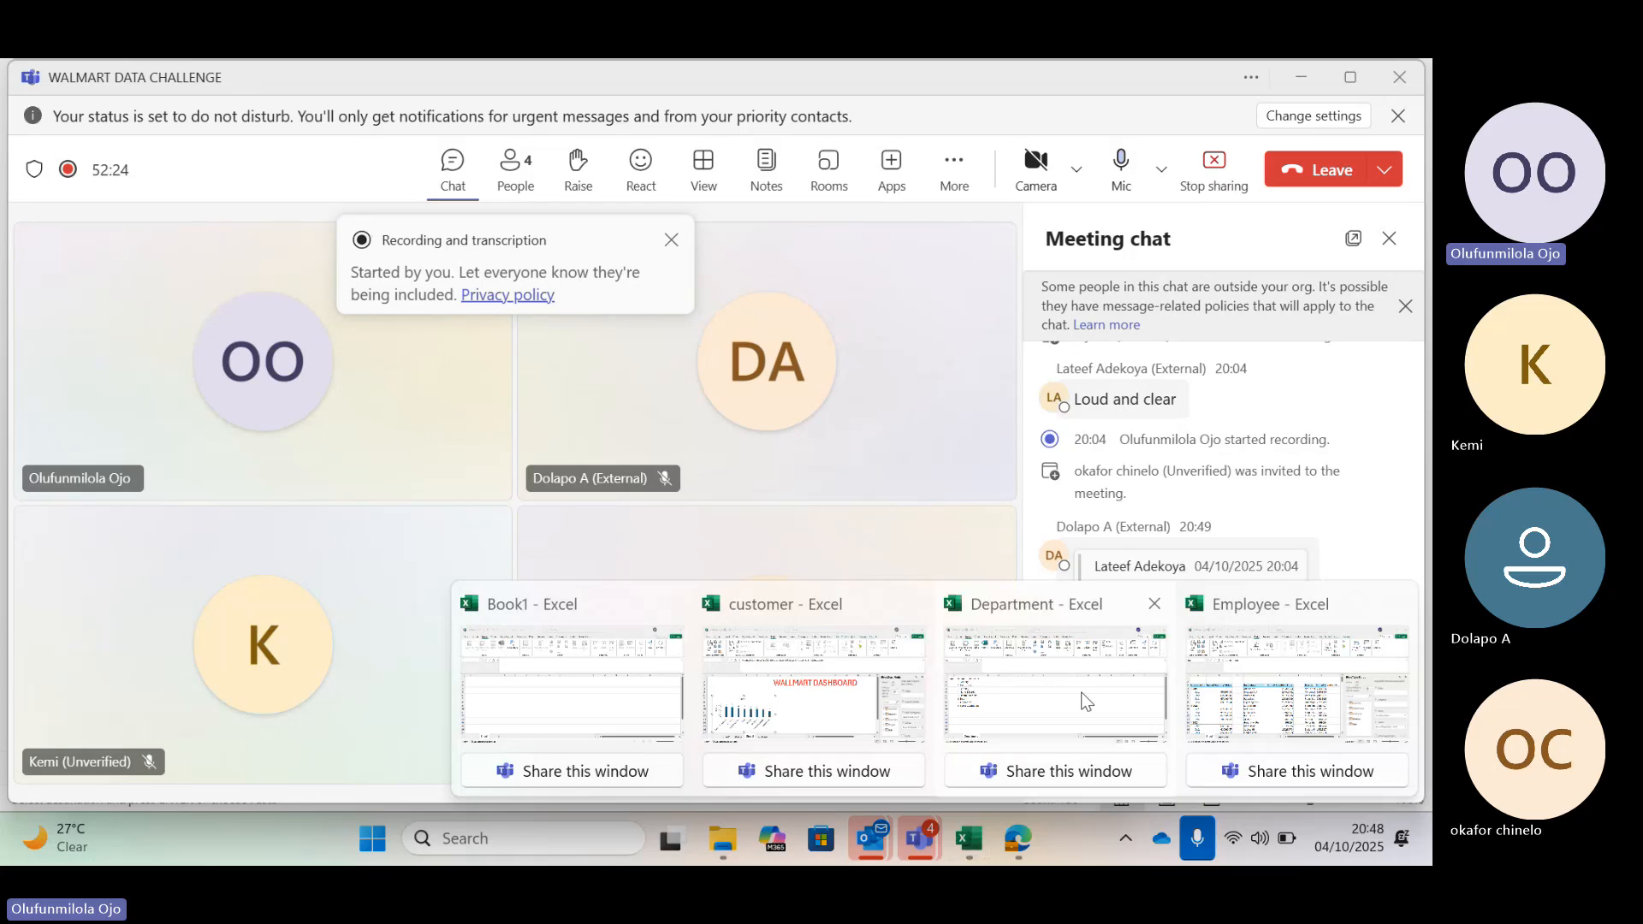
Switch back to the Employee workbook window and clear the copied cell selection
mouse_move(1085, 702)
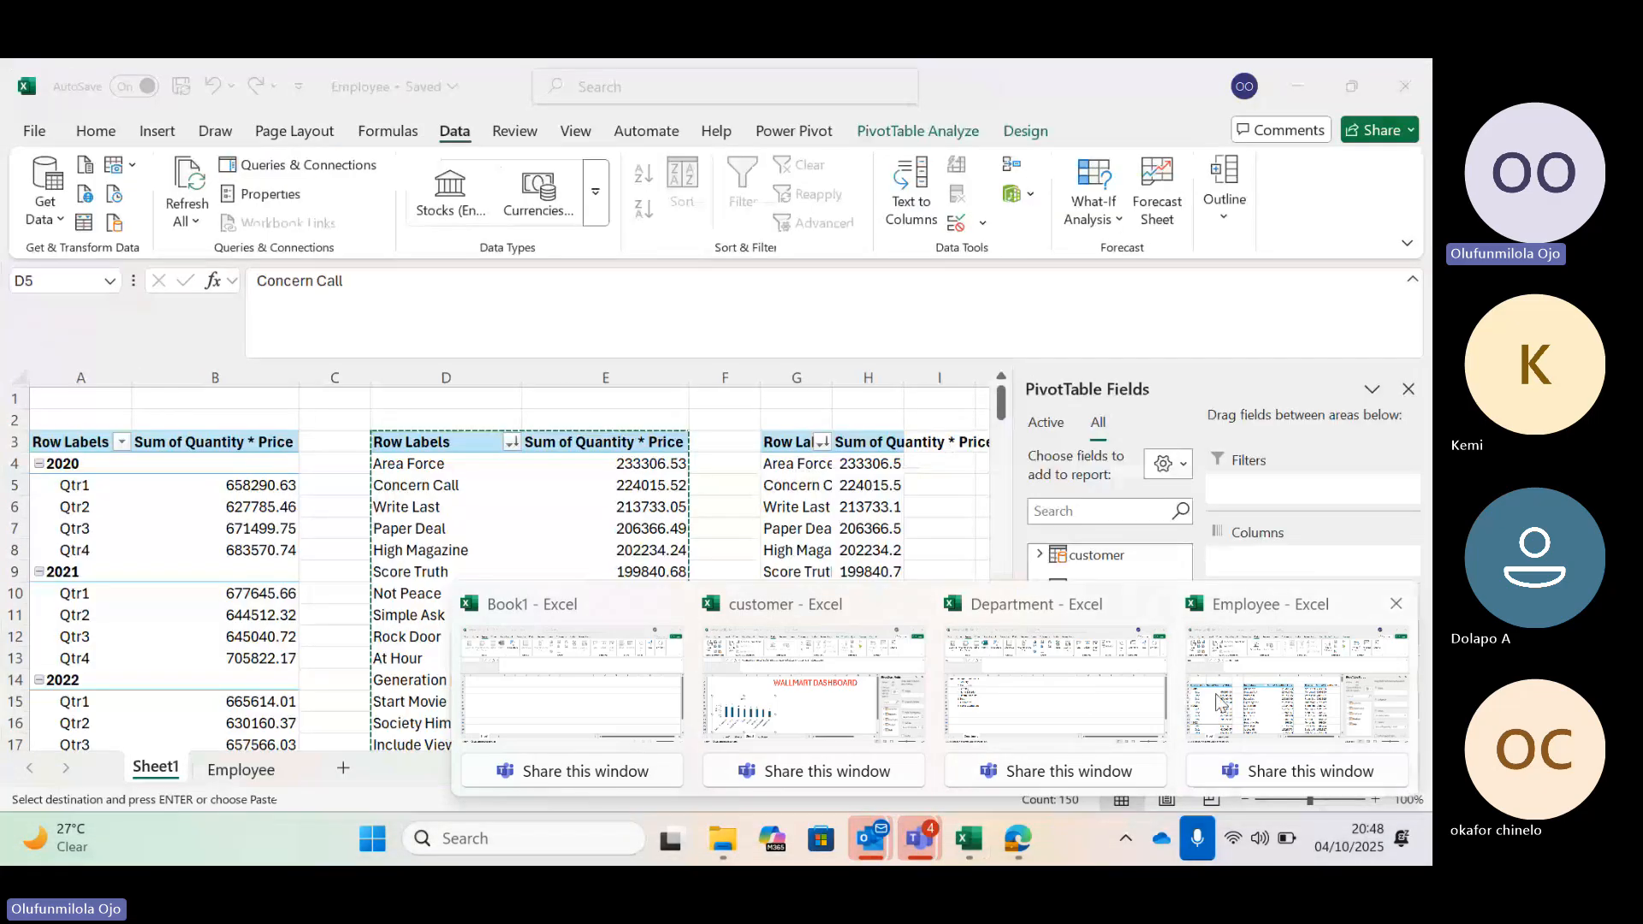
left_click(1220, 701)
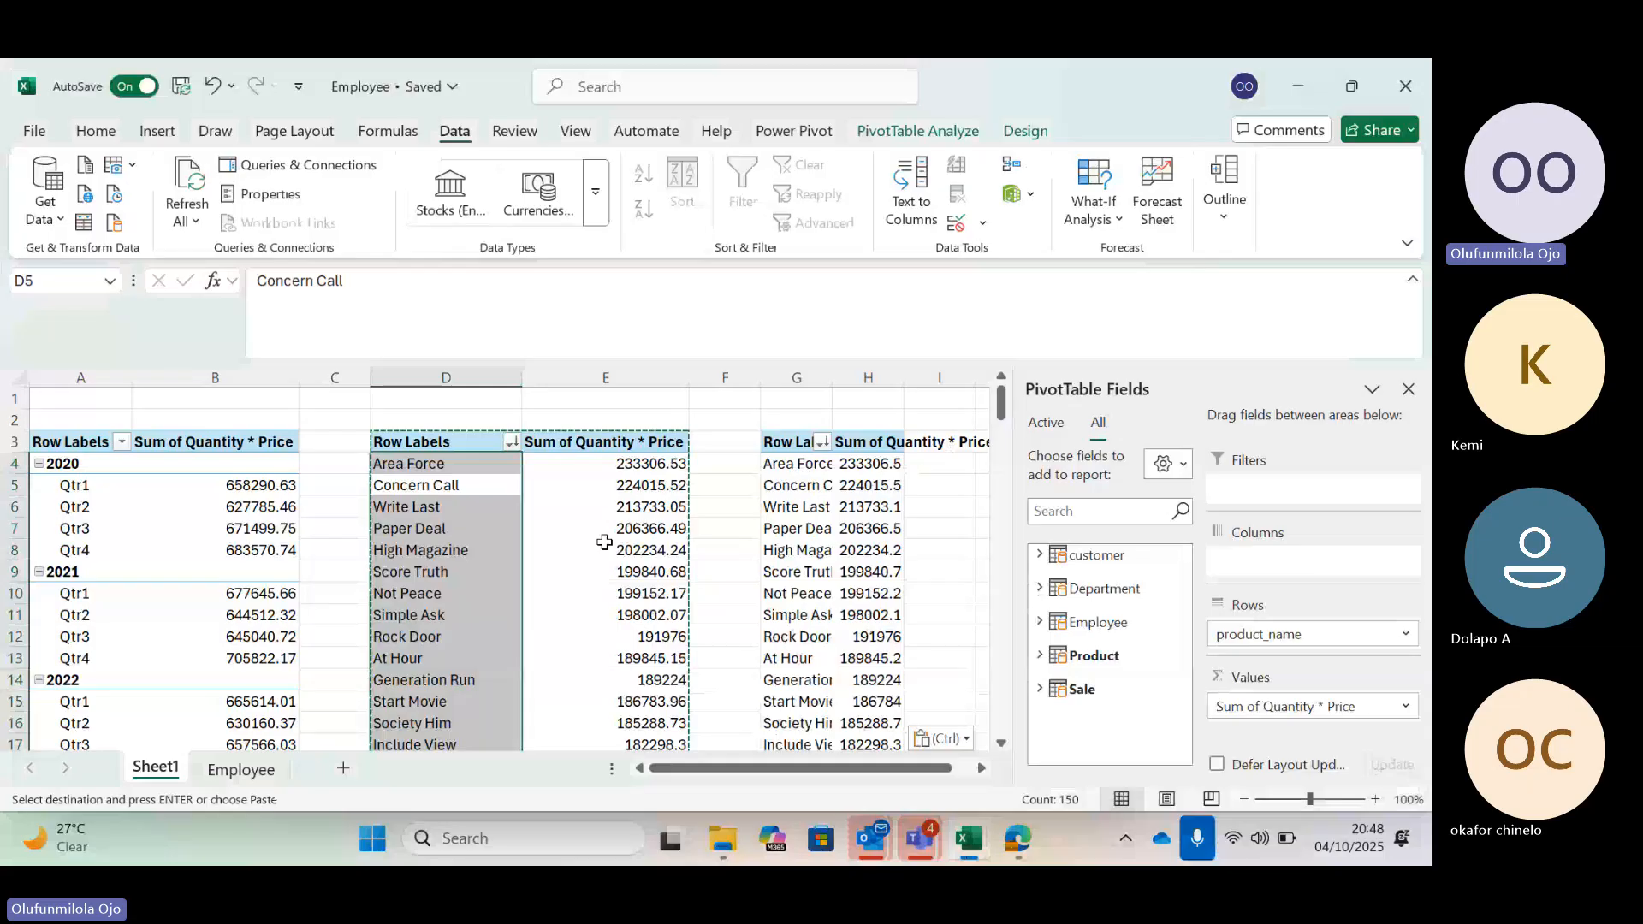
left_click(558, 420)
key("Escape")
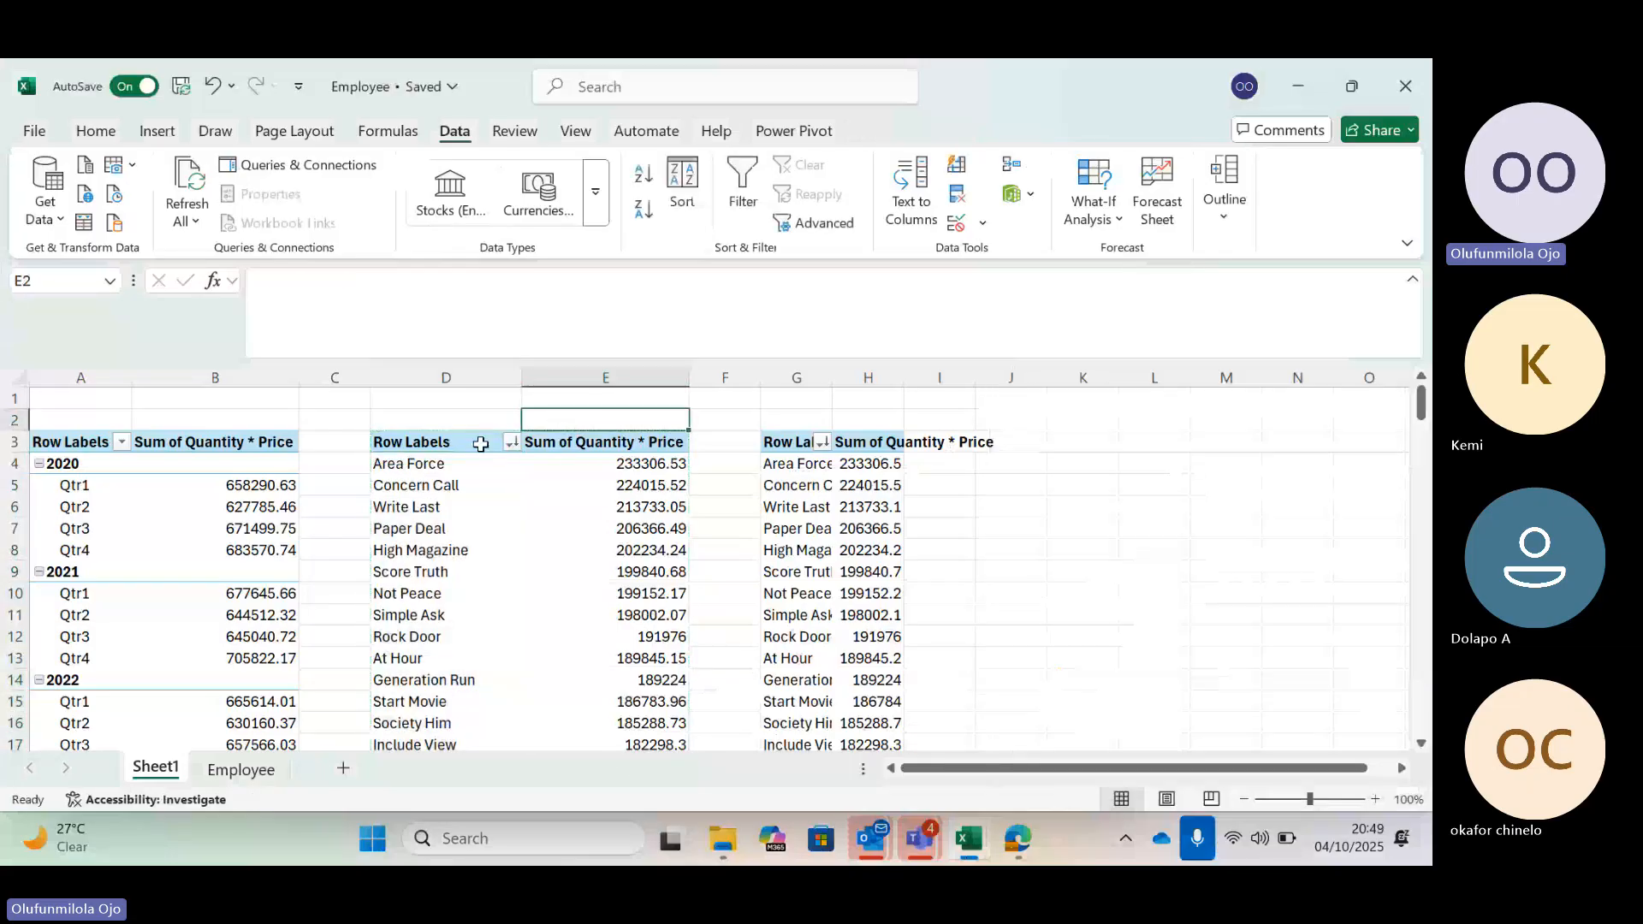
left_click(411, 466)
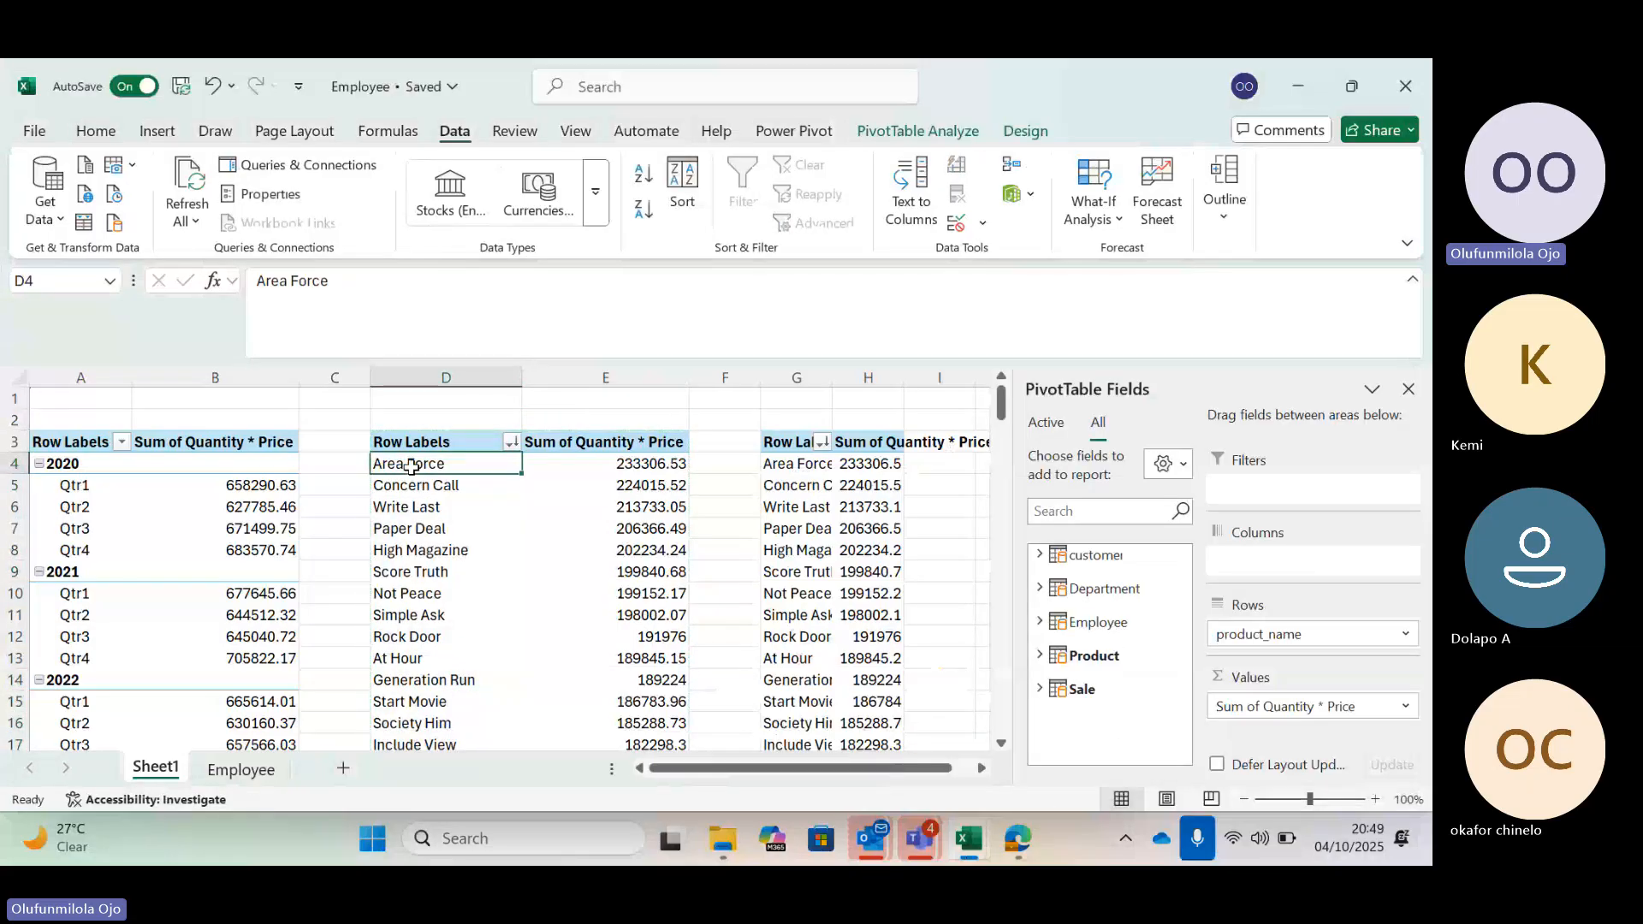
scroll(411, 466, "down", 3)
scroll(411, 466, "up", 3)
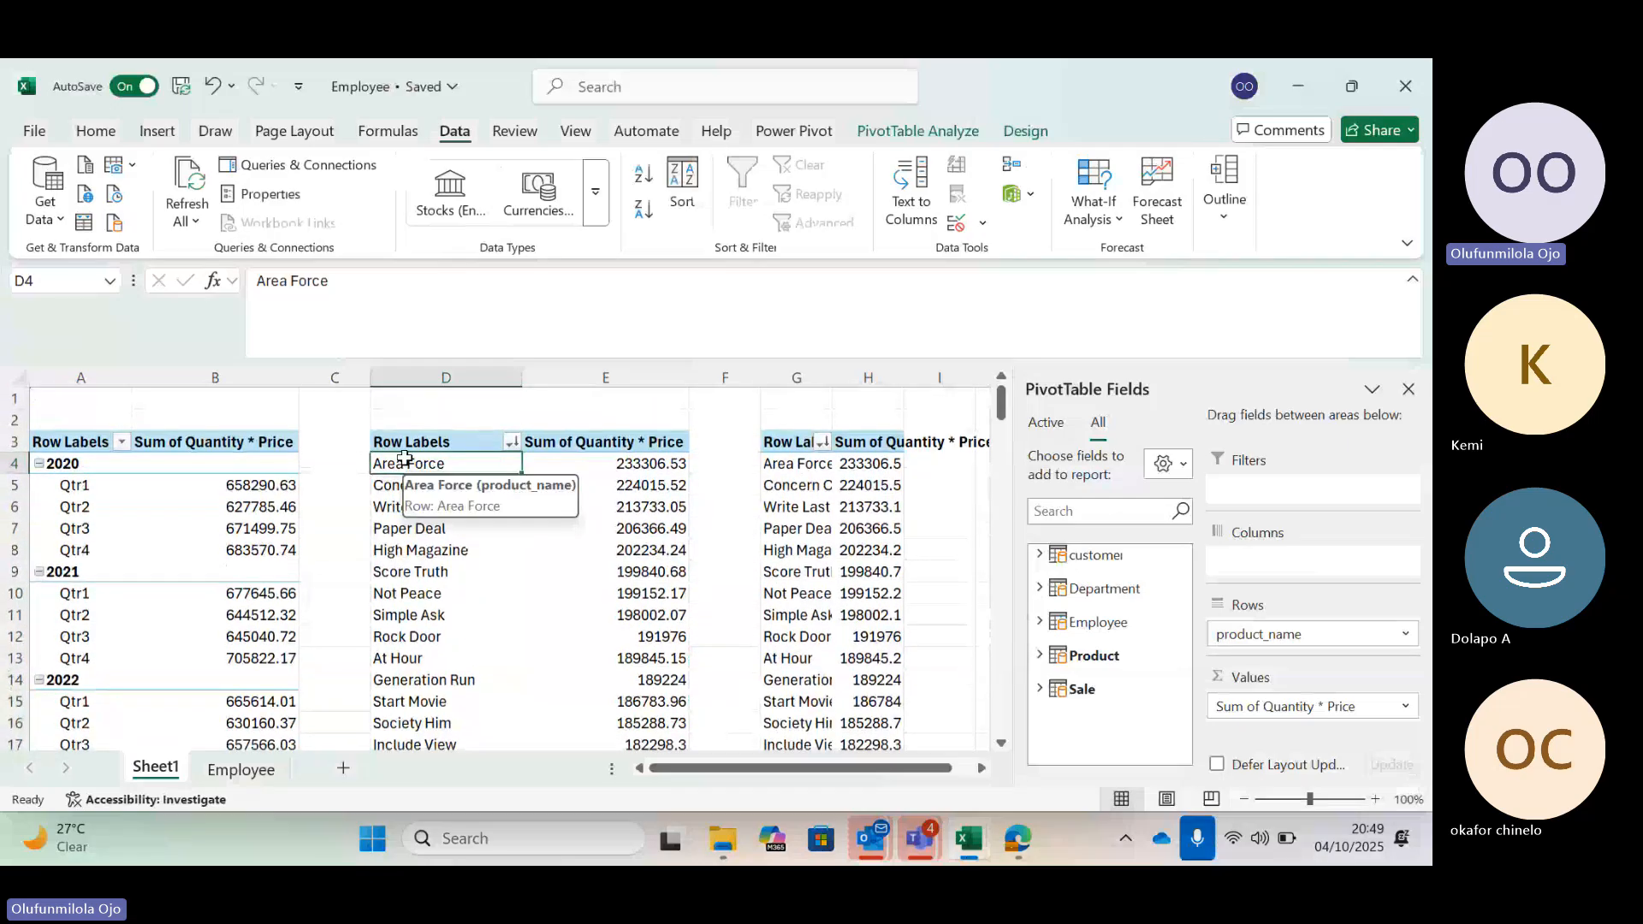
left_click(158, 135)
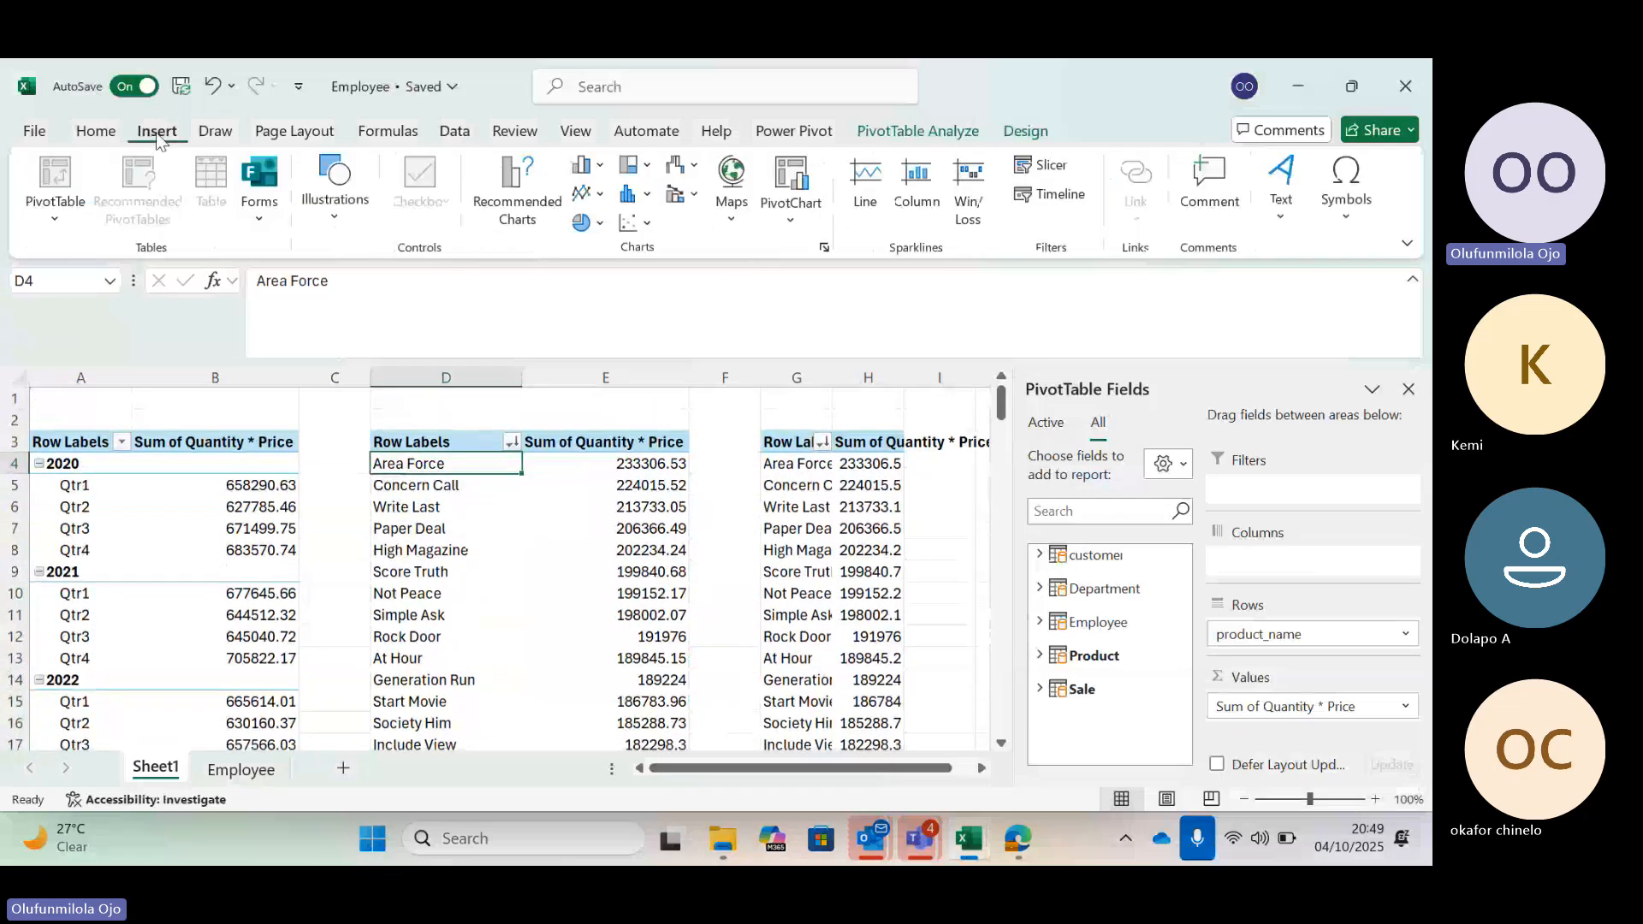
left_click(517, 190)
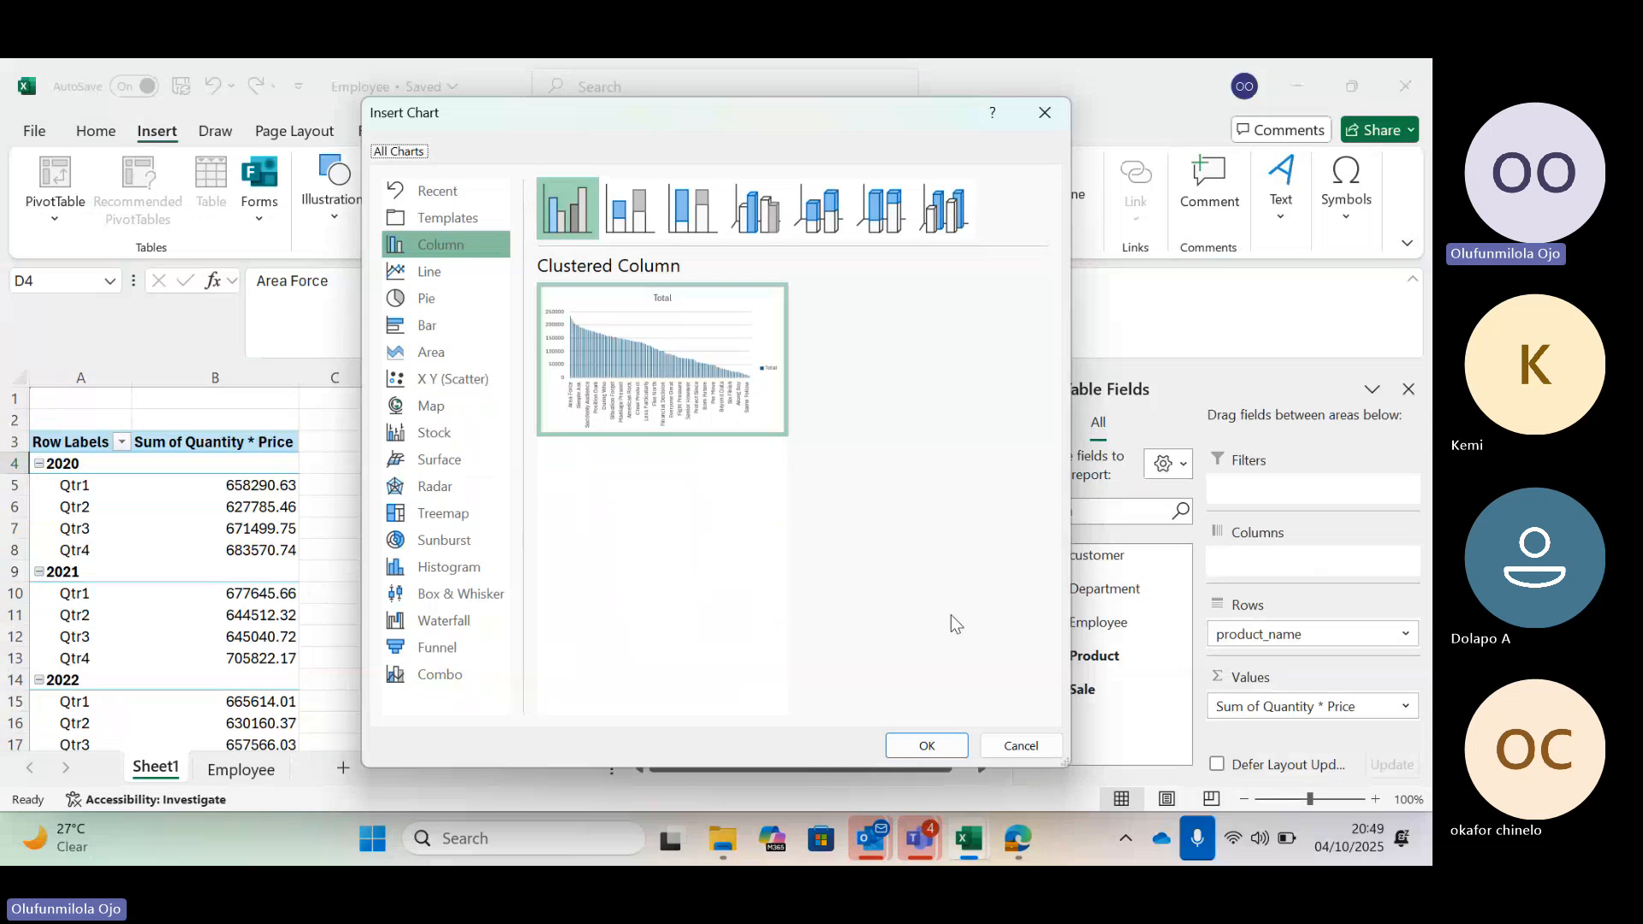
left_click(1014, 748)
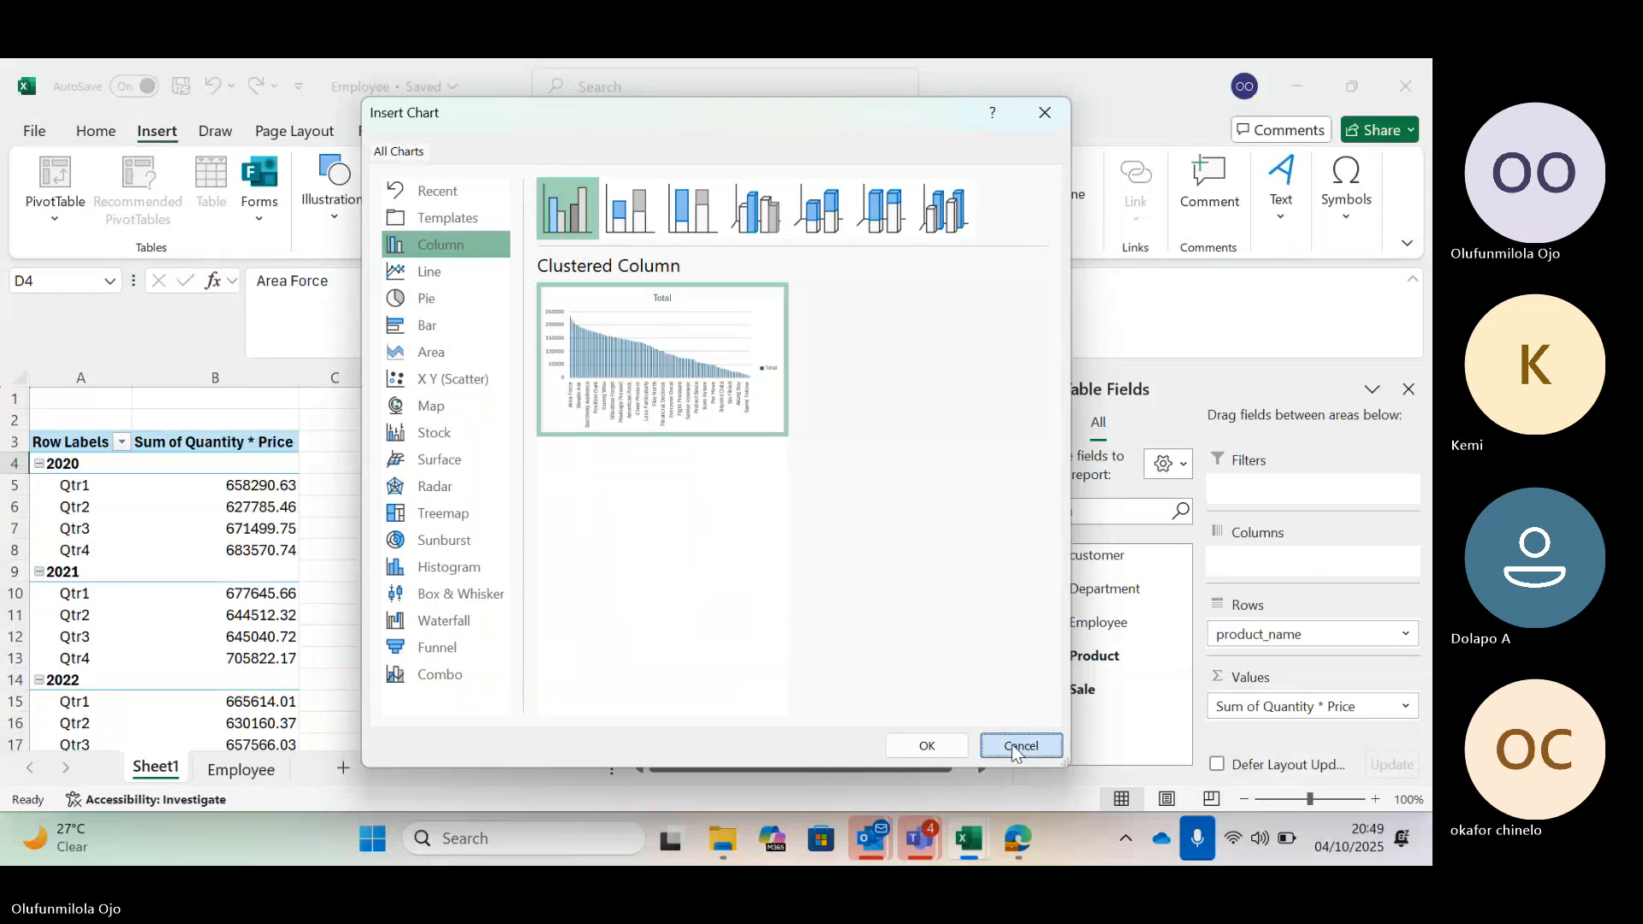
left_click(1014, 749)
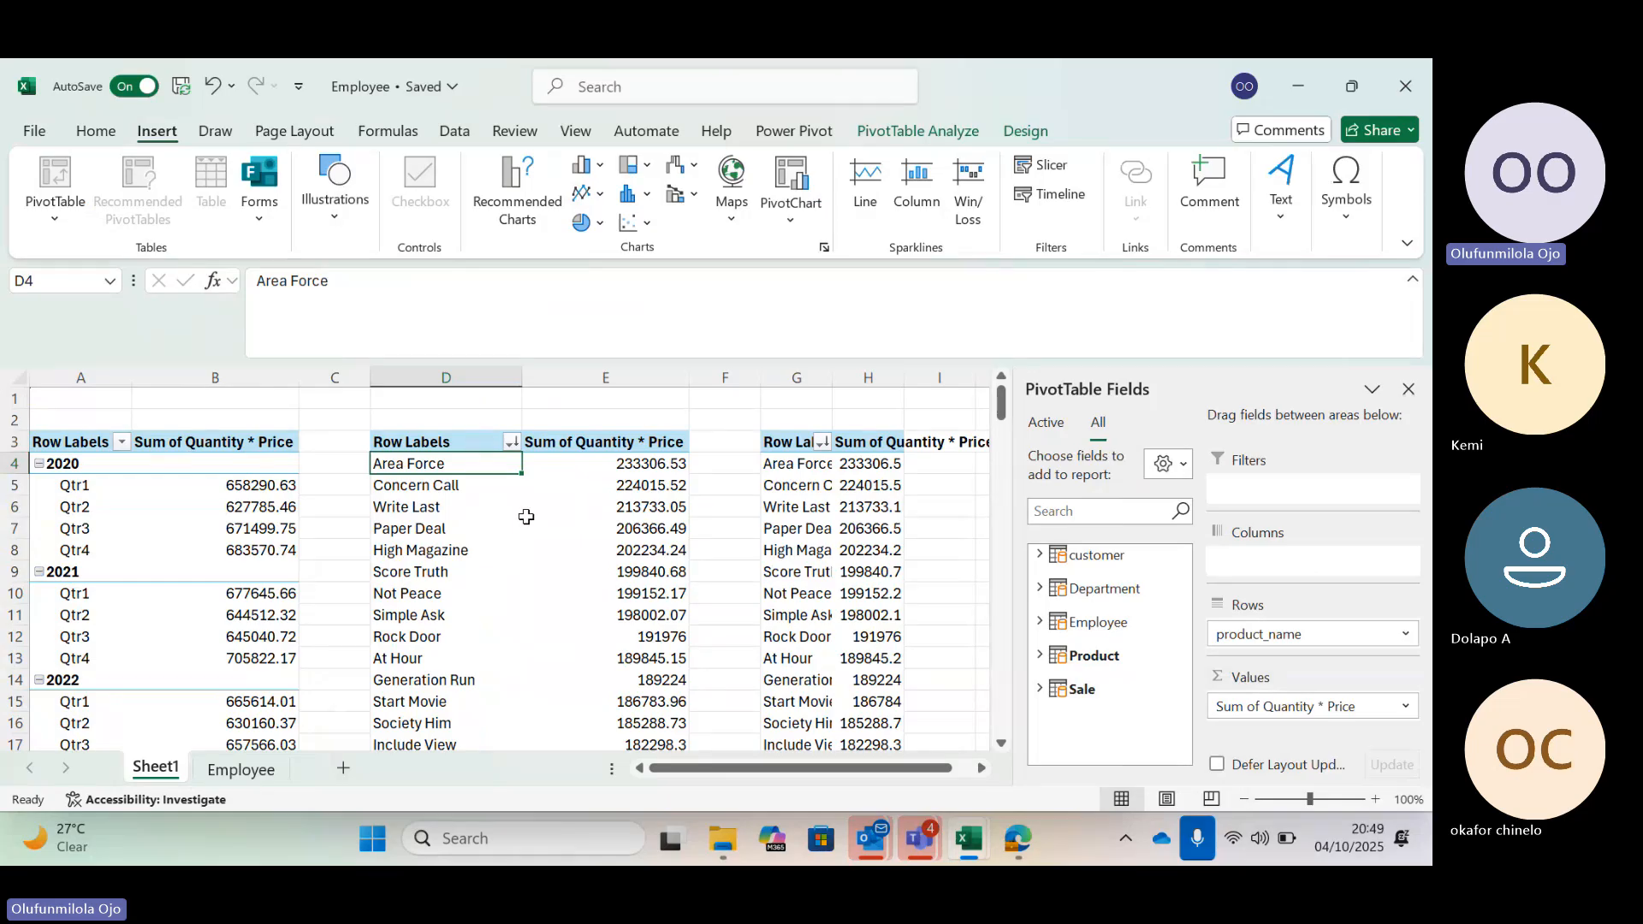
Filter the product PivotTable to show the Top 10 items by Sum of Quantity * Price
scroll(526, 517, "down", 3)
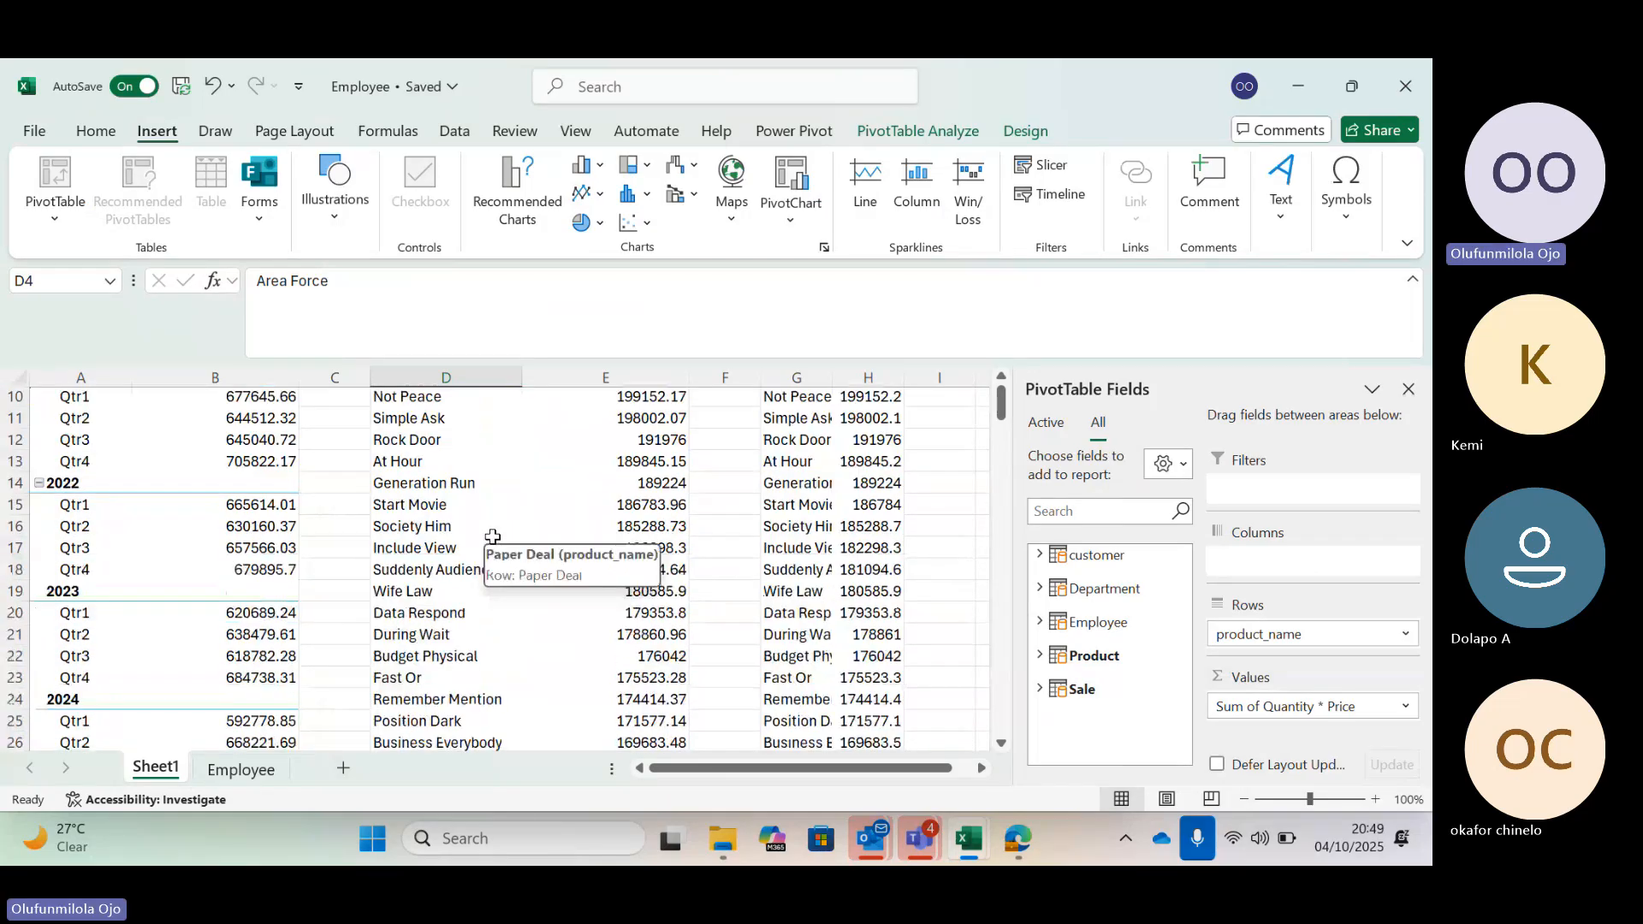
scroll(493, 537, "up", 3)
left_click(604, 507)
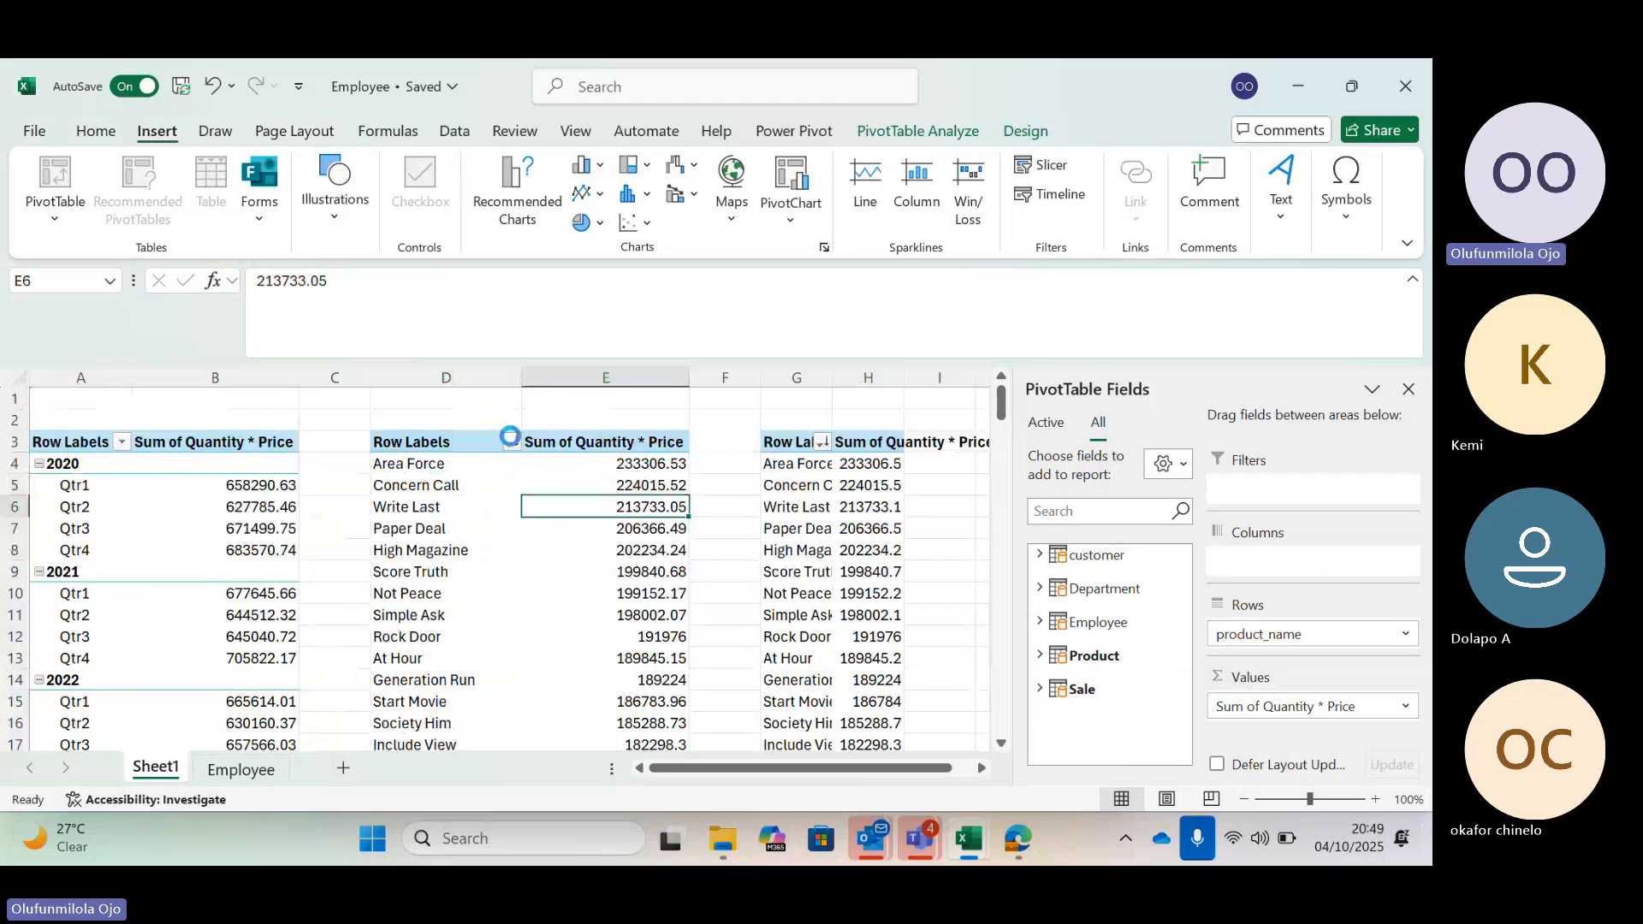
left_click(510, 439)
mouse_move(444, 474)
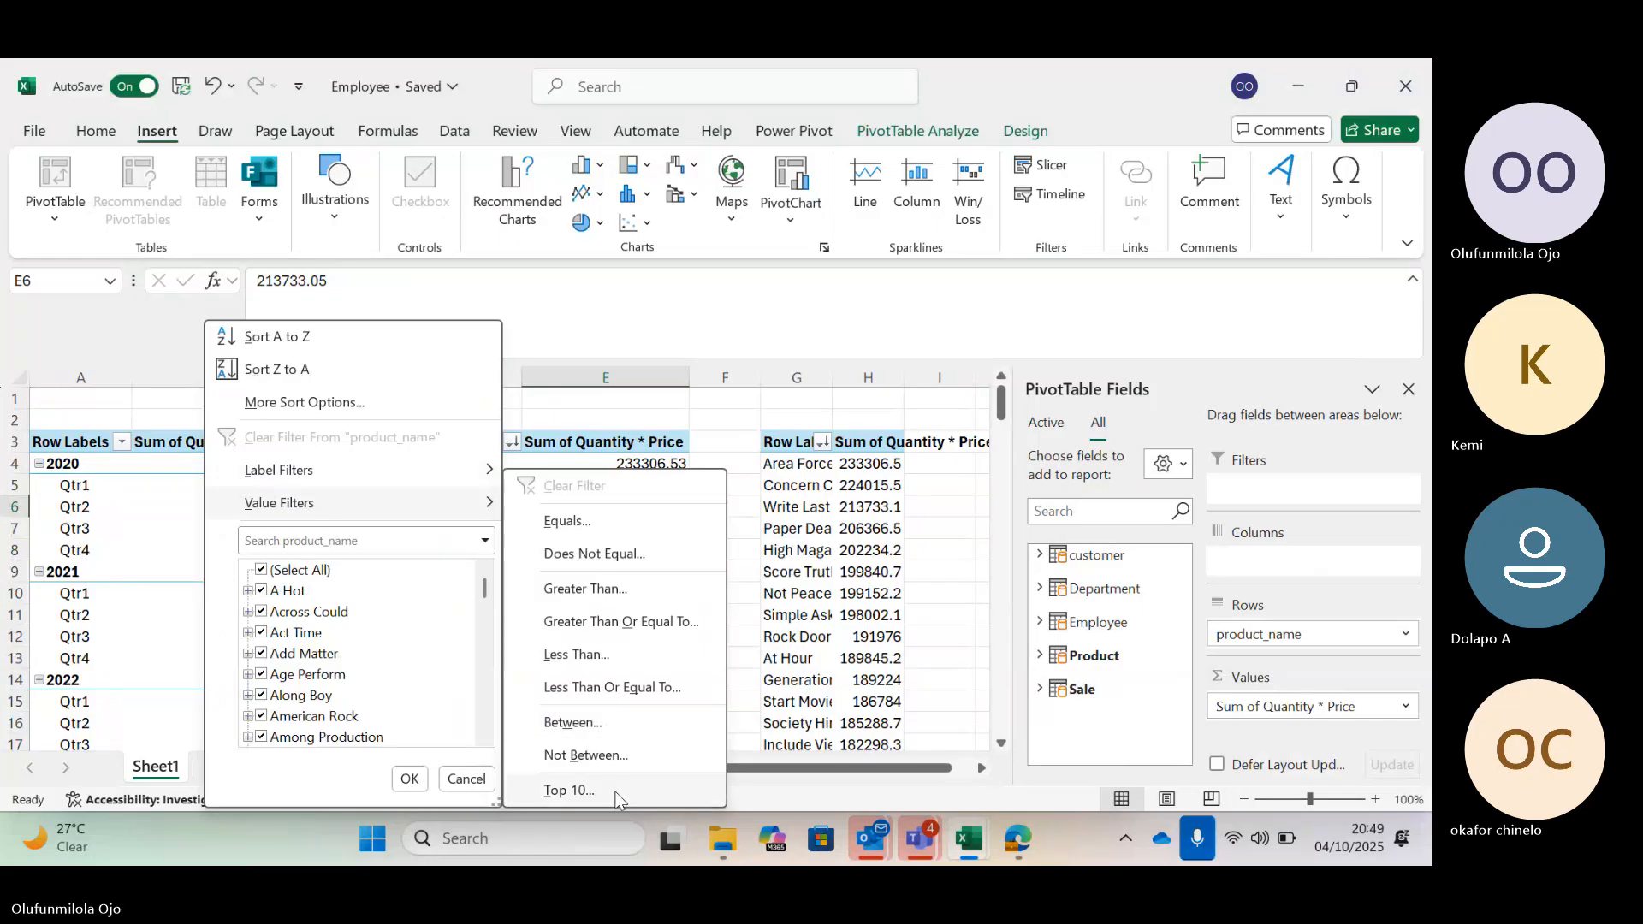
left_click(570, 790)
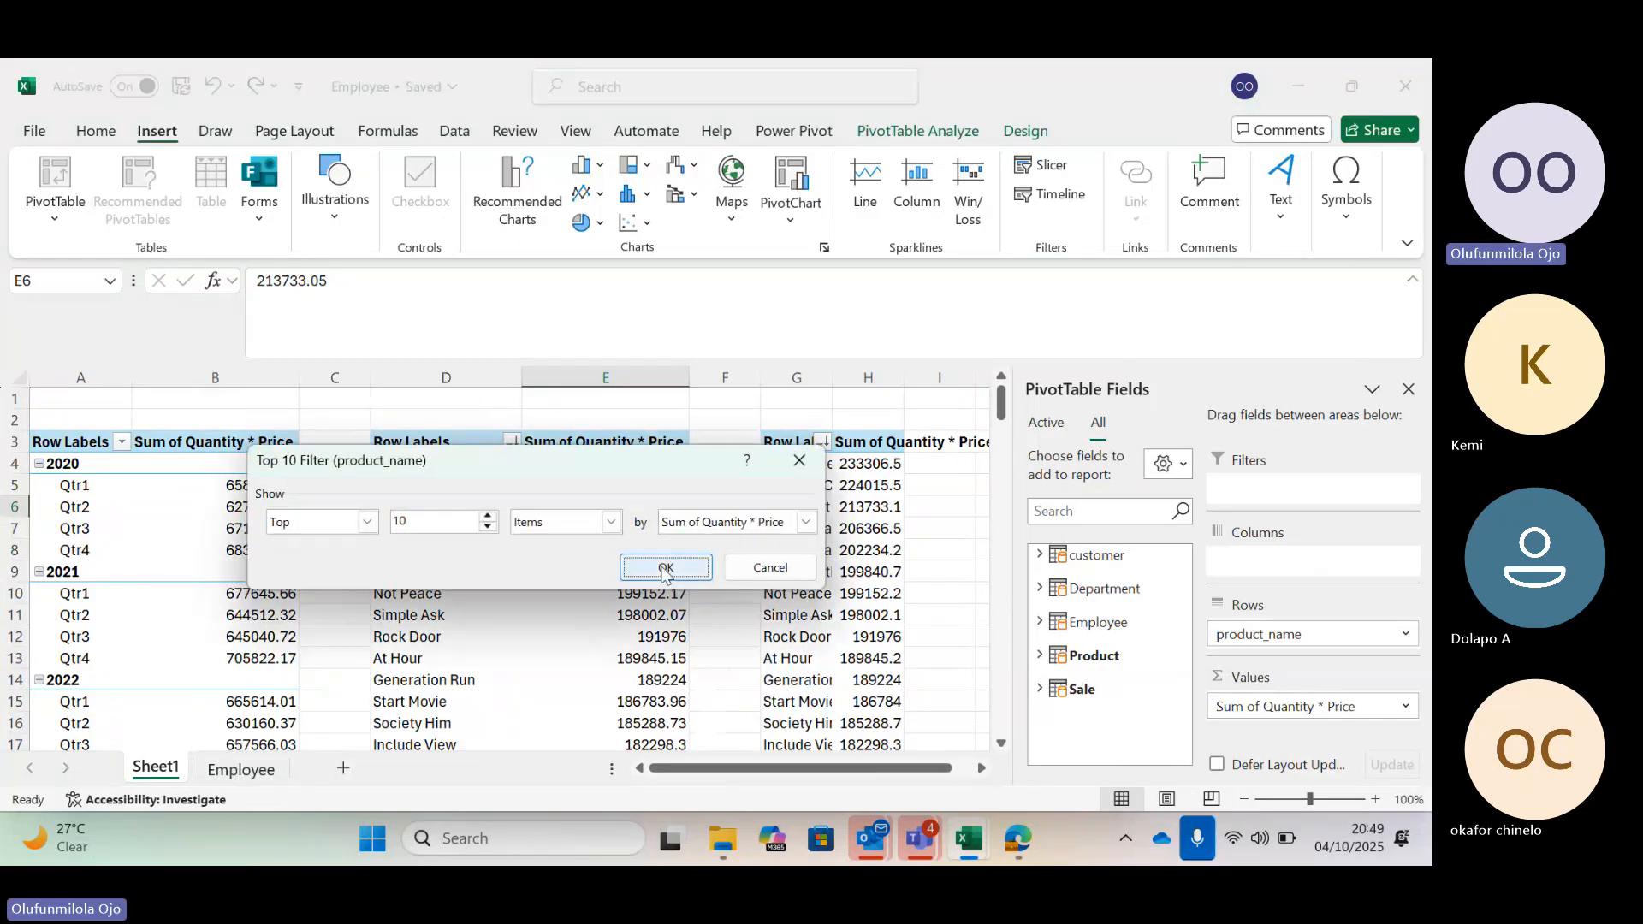
left_click(665, 568)
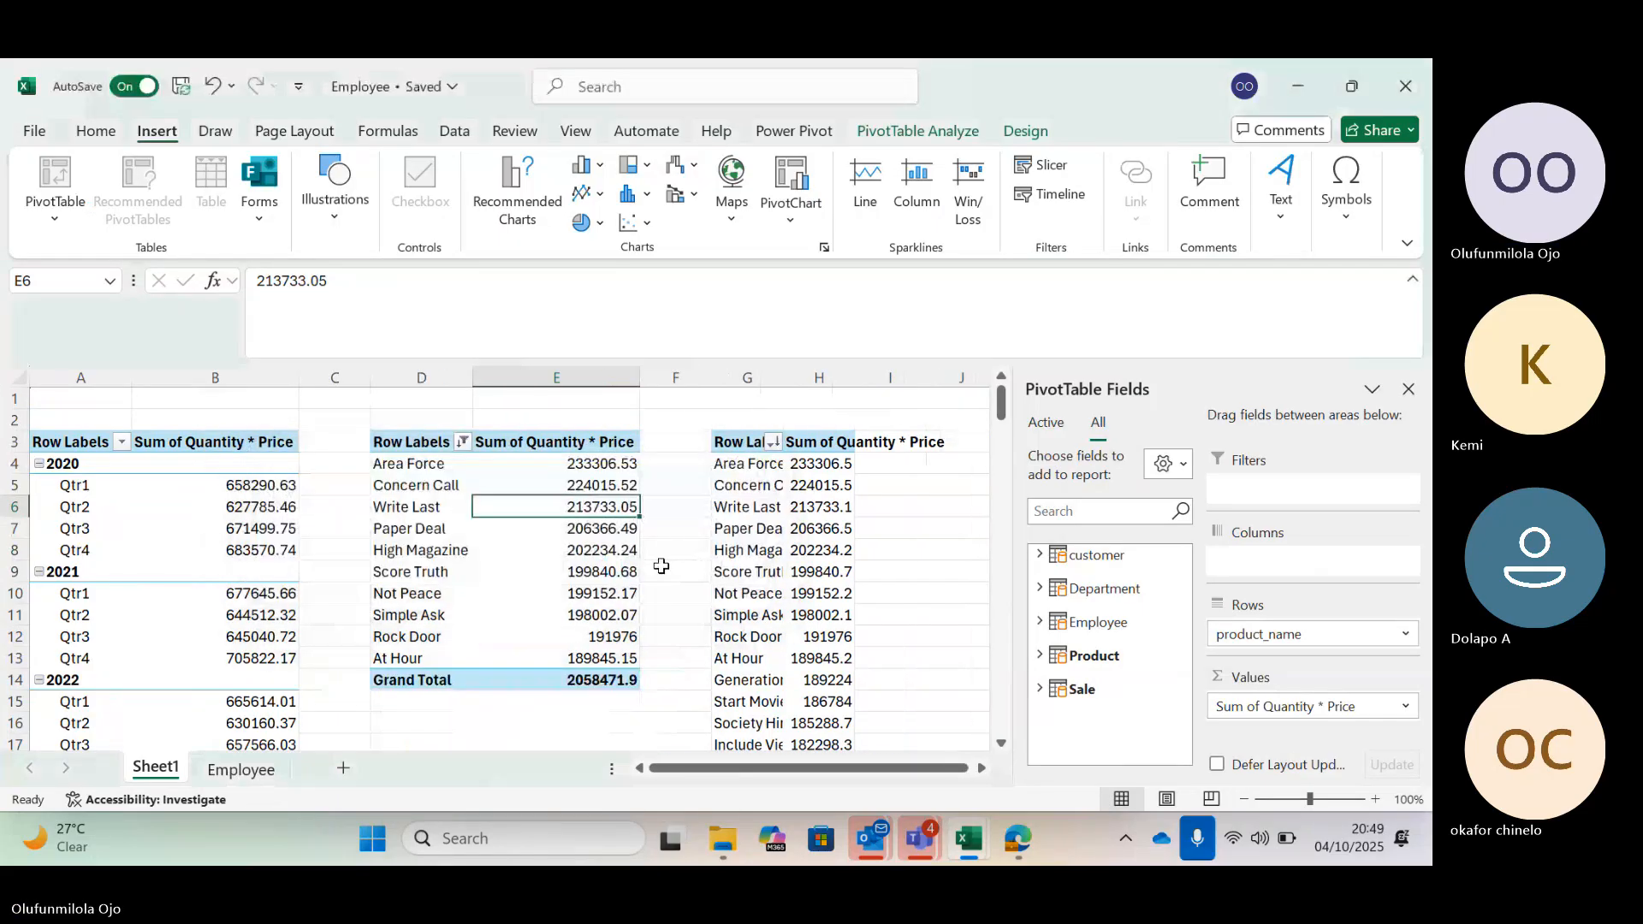
Insert the recommended clustered column PivotChart for the top 10 products PivotTable
left_click(412, 466)
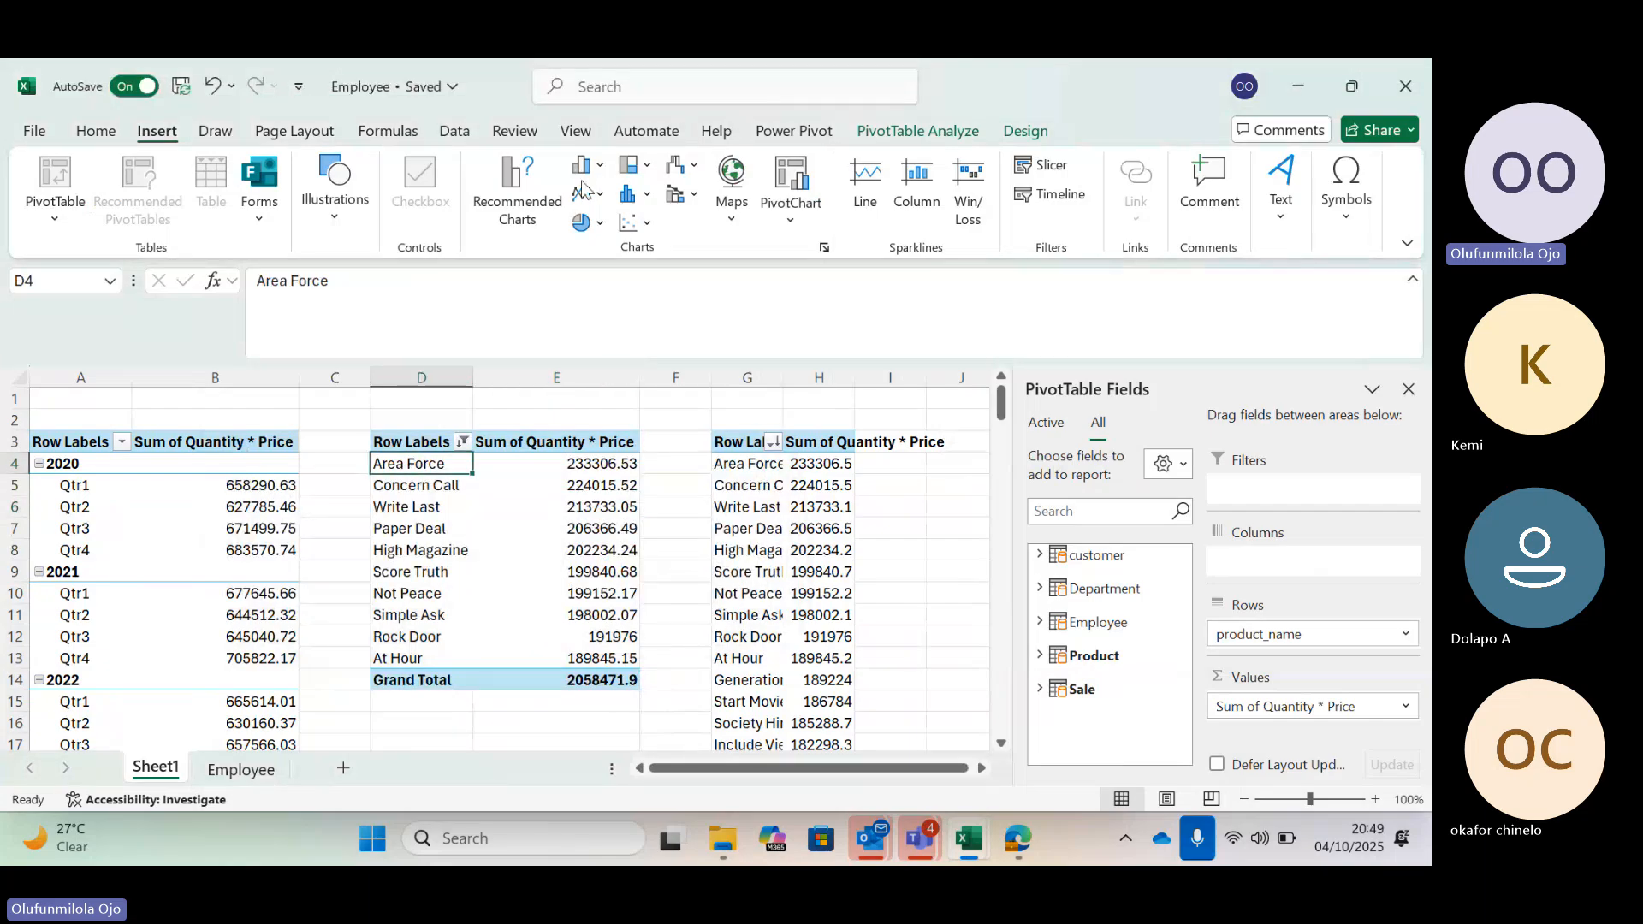
left_click(517, 192)
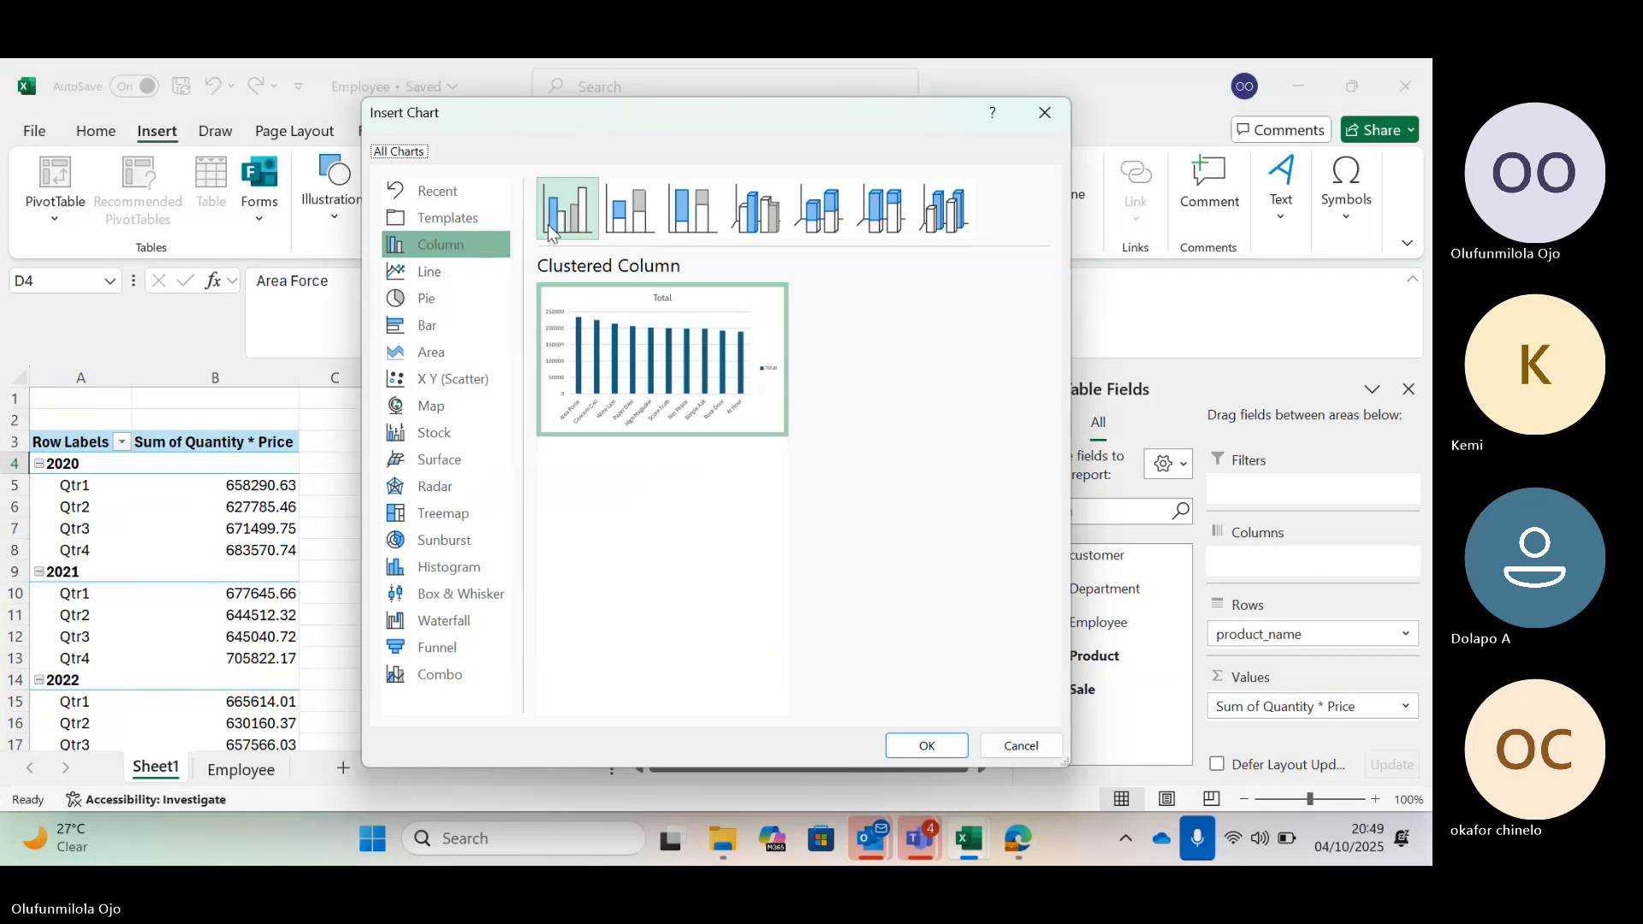
mouse_move(638, 314)
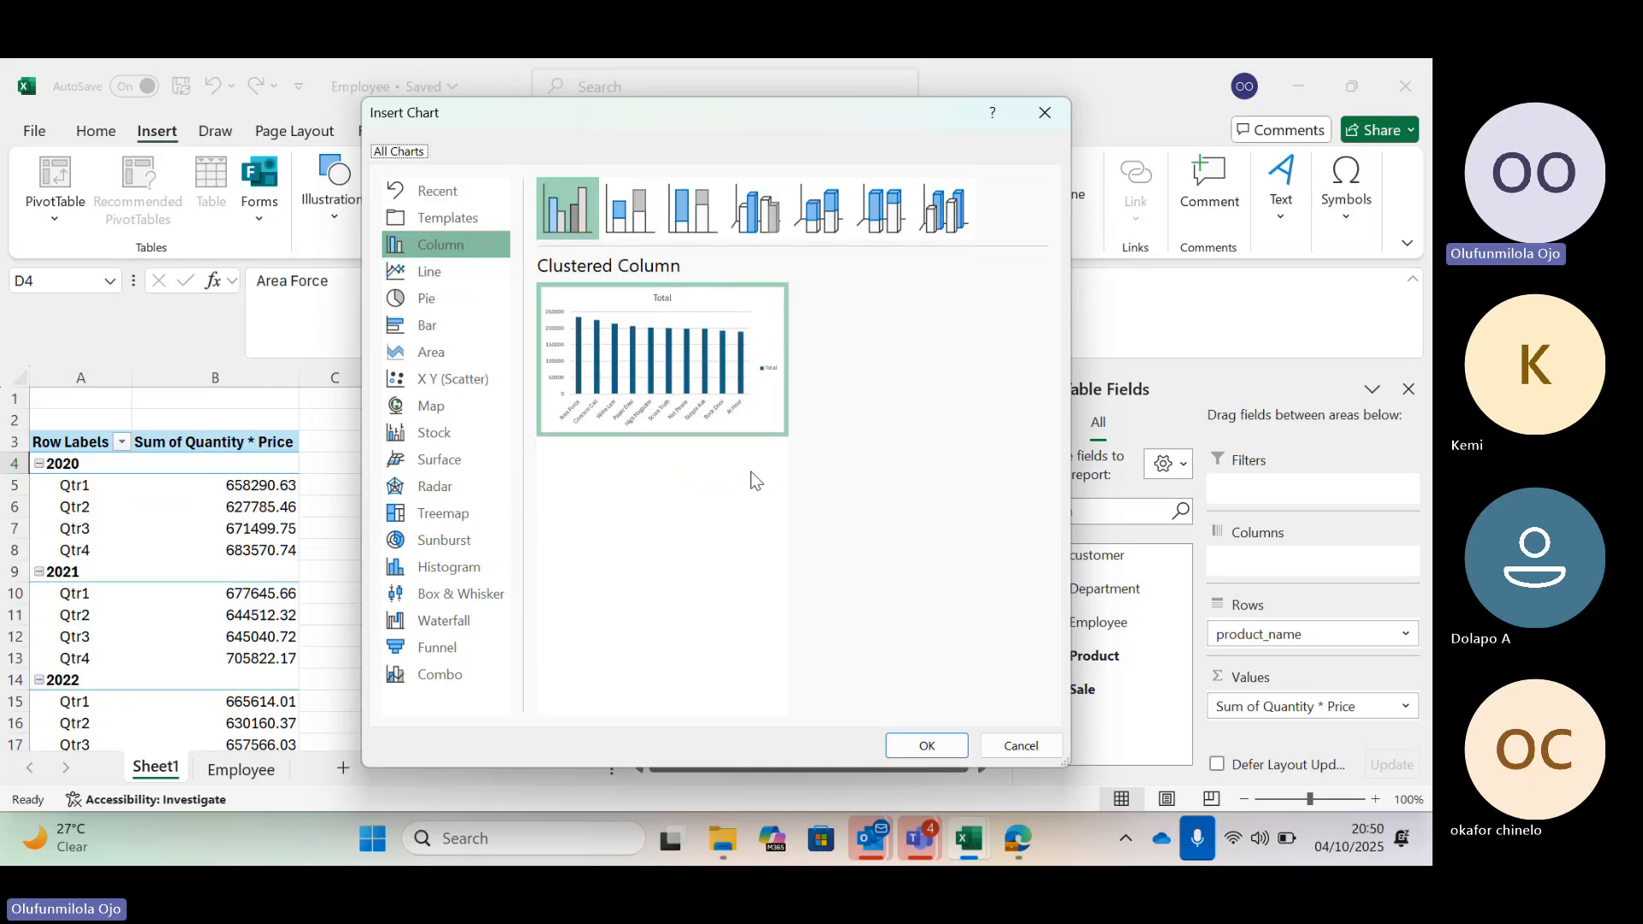
mouse_move(715, 383)
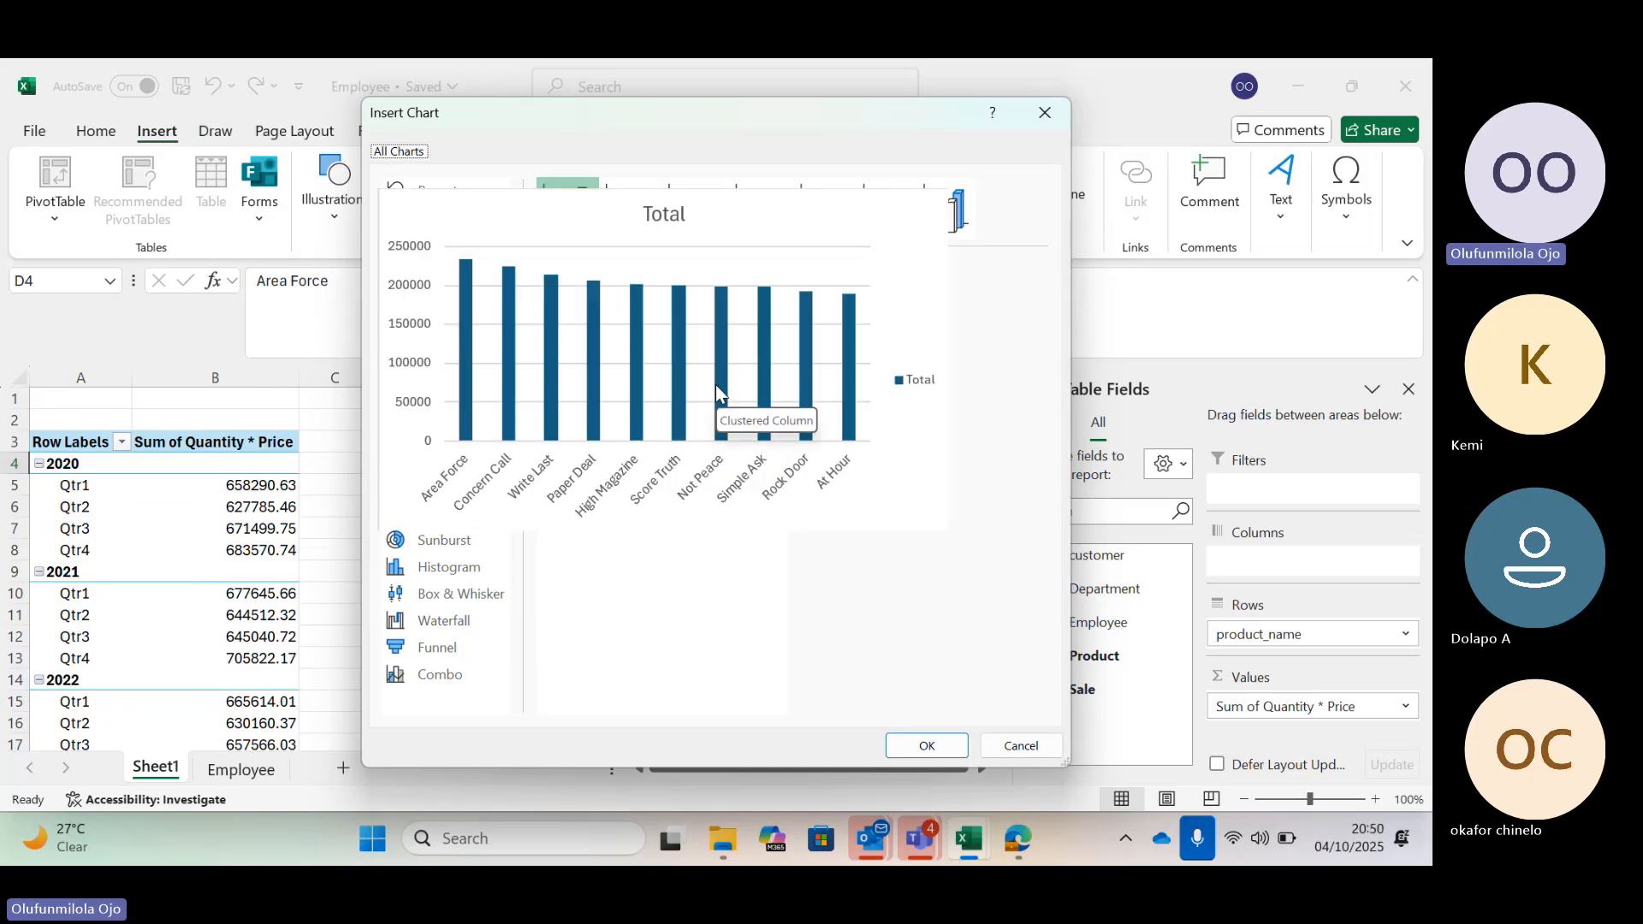
left_click(926, 747)
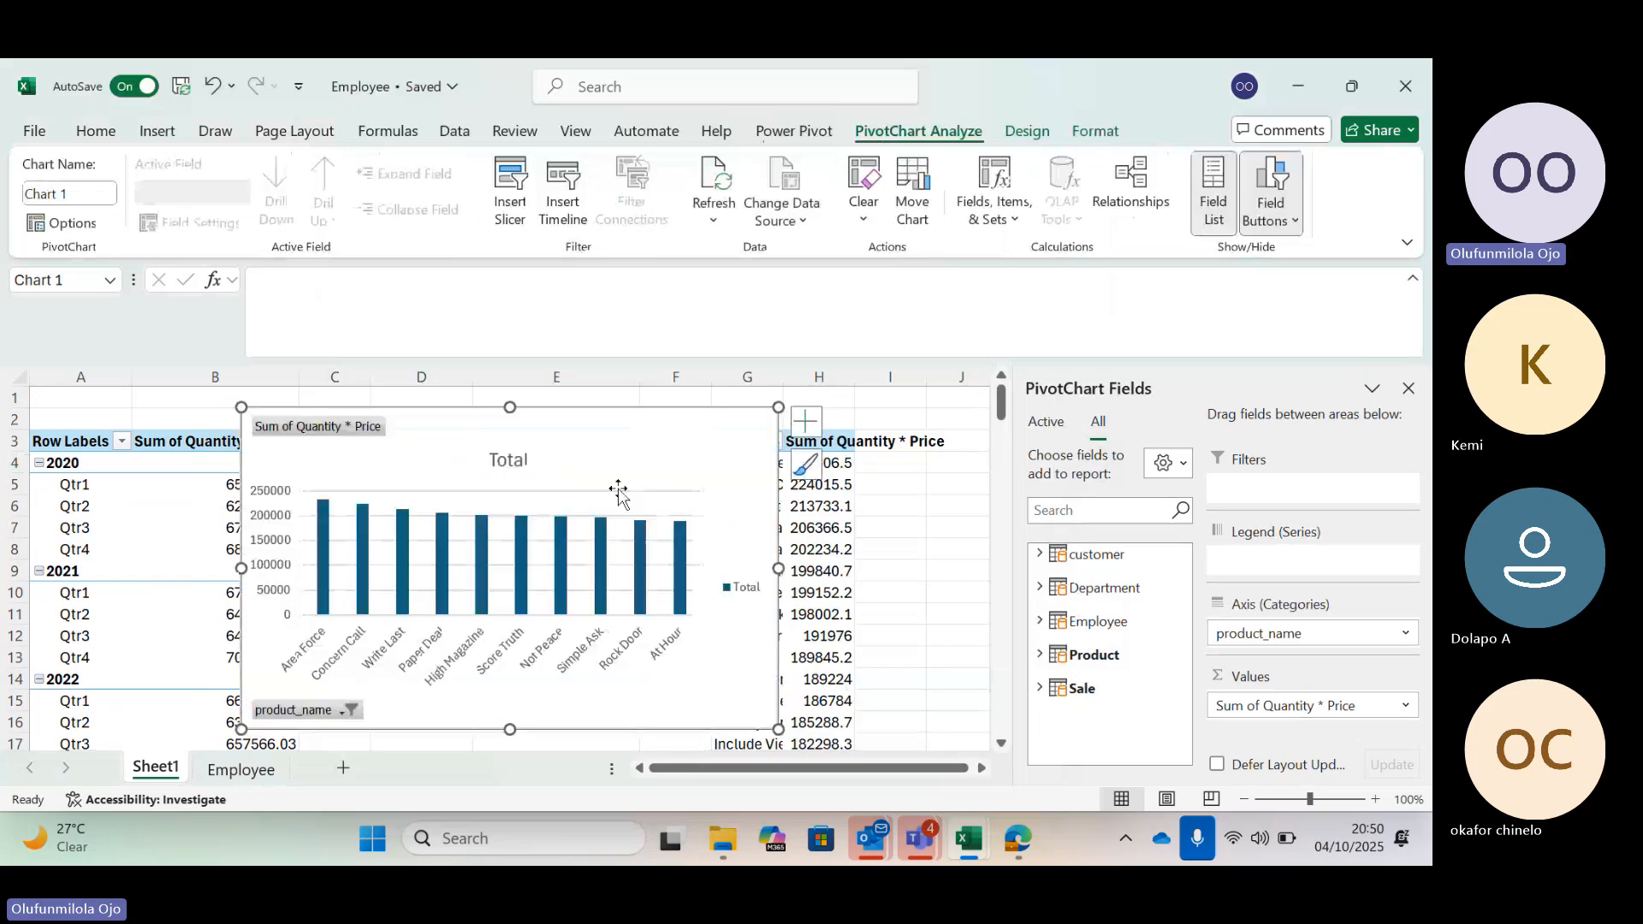
Hide all field buttons on the new PivotChart
left_click(1272, 224)
left_click(1211, 427)
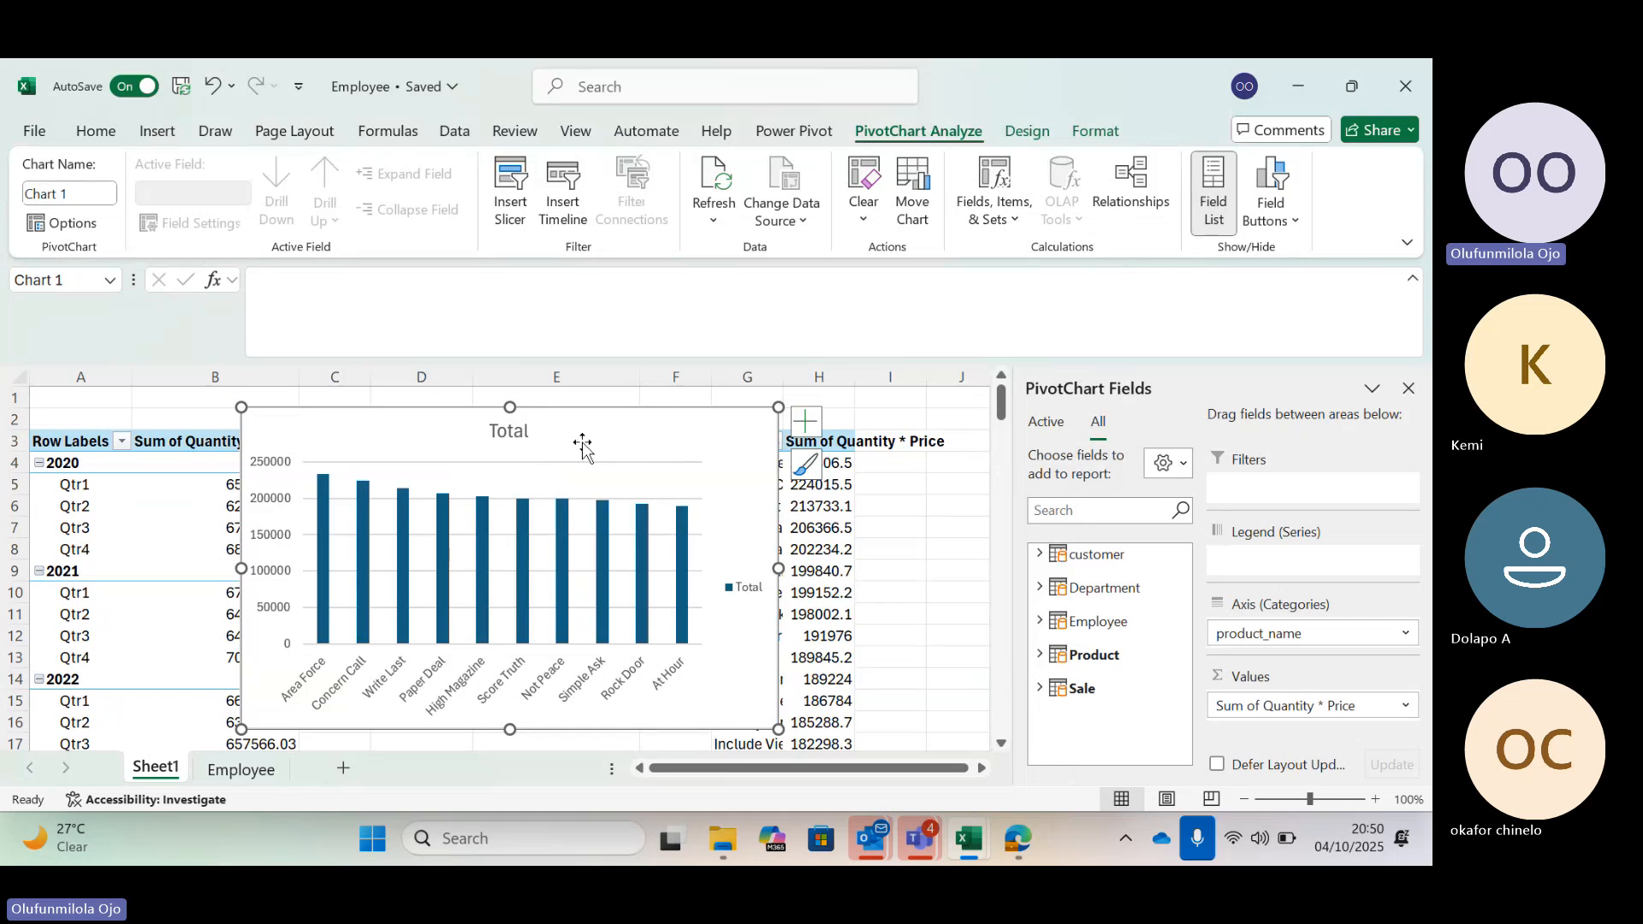
Add a new sheet, paste the PivotChart into it, and move it near the sheet's upper-left corner
left_click(343, 769)
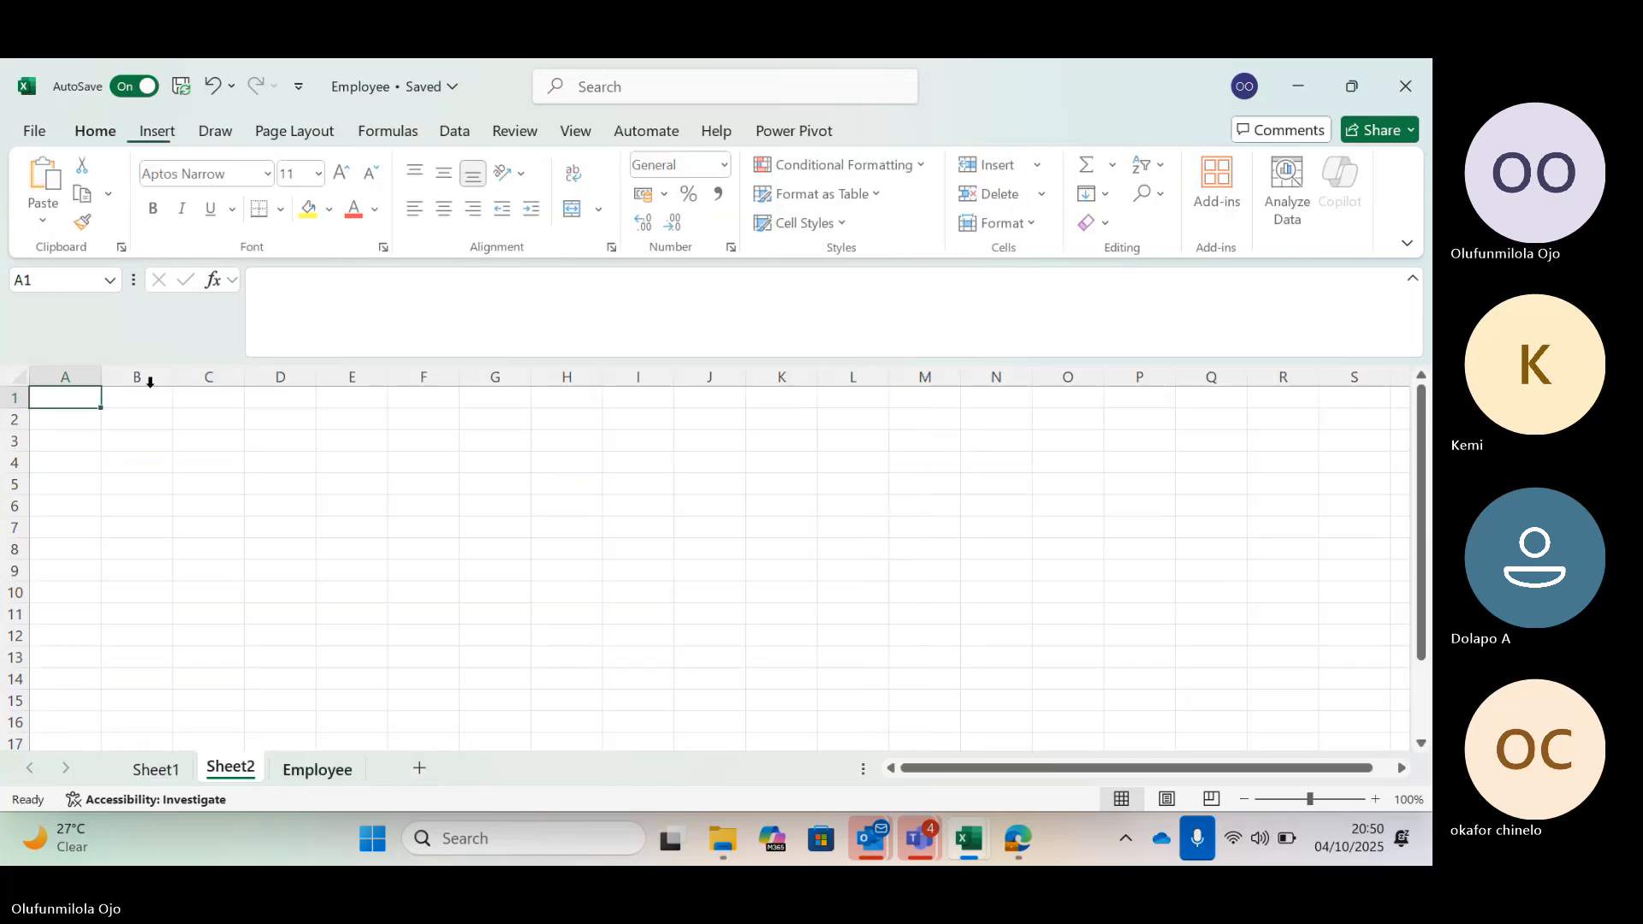
right_click(72, 408)
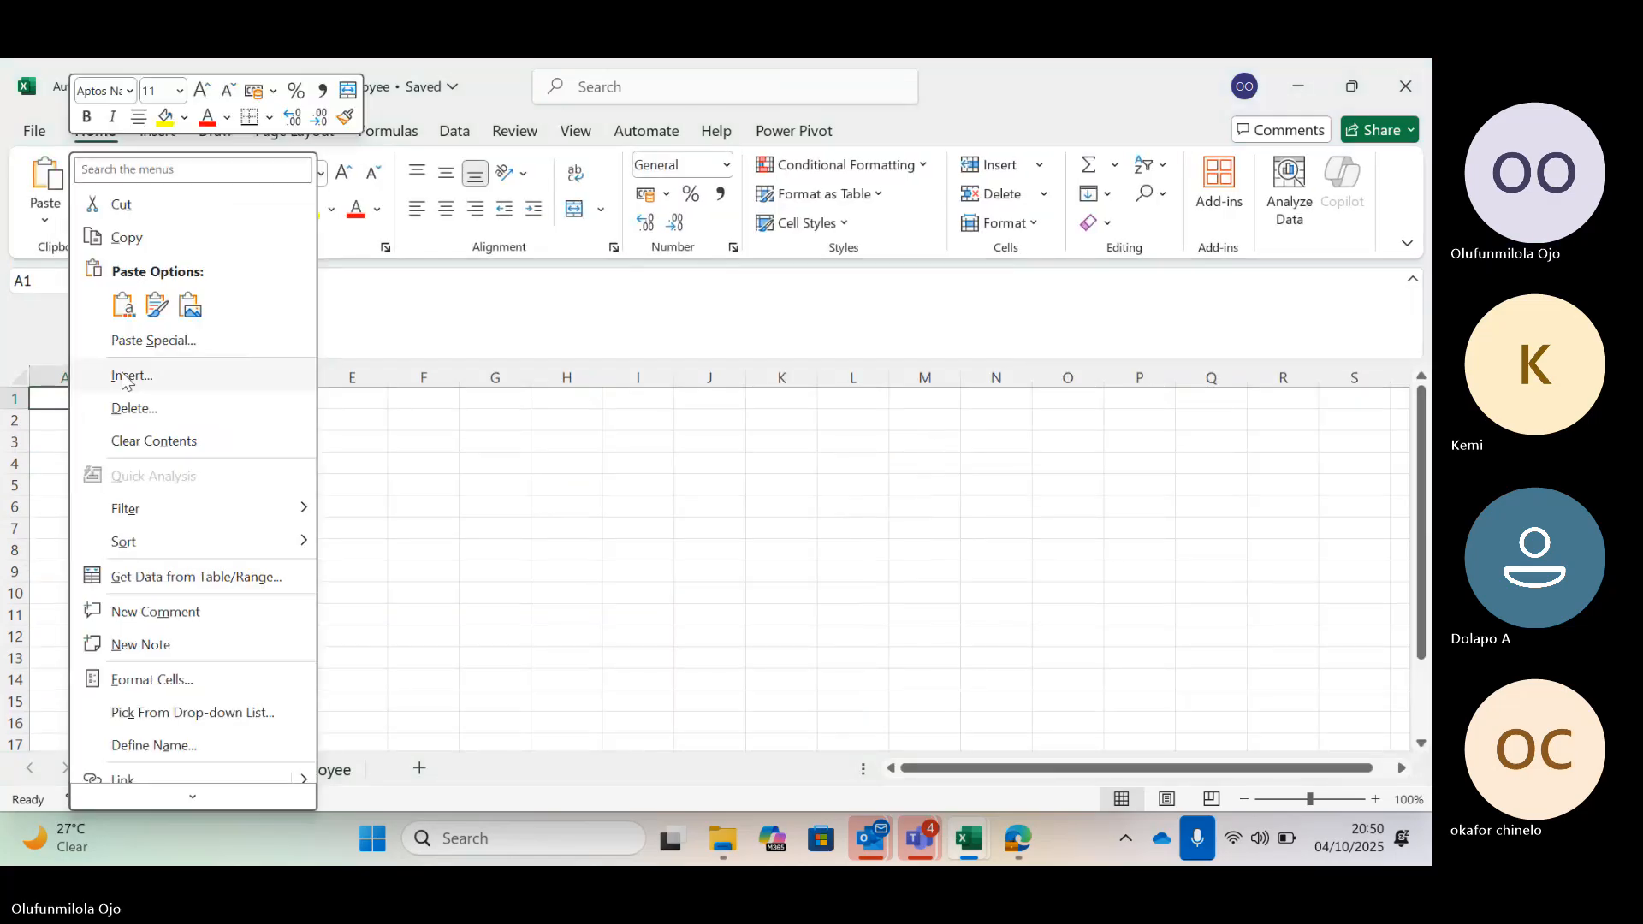
left_click(154, 305)
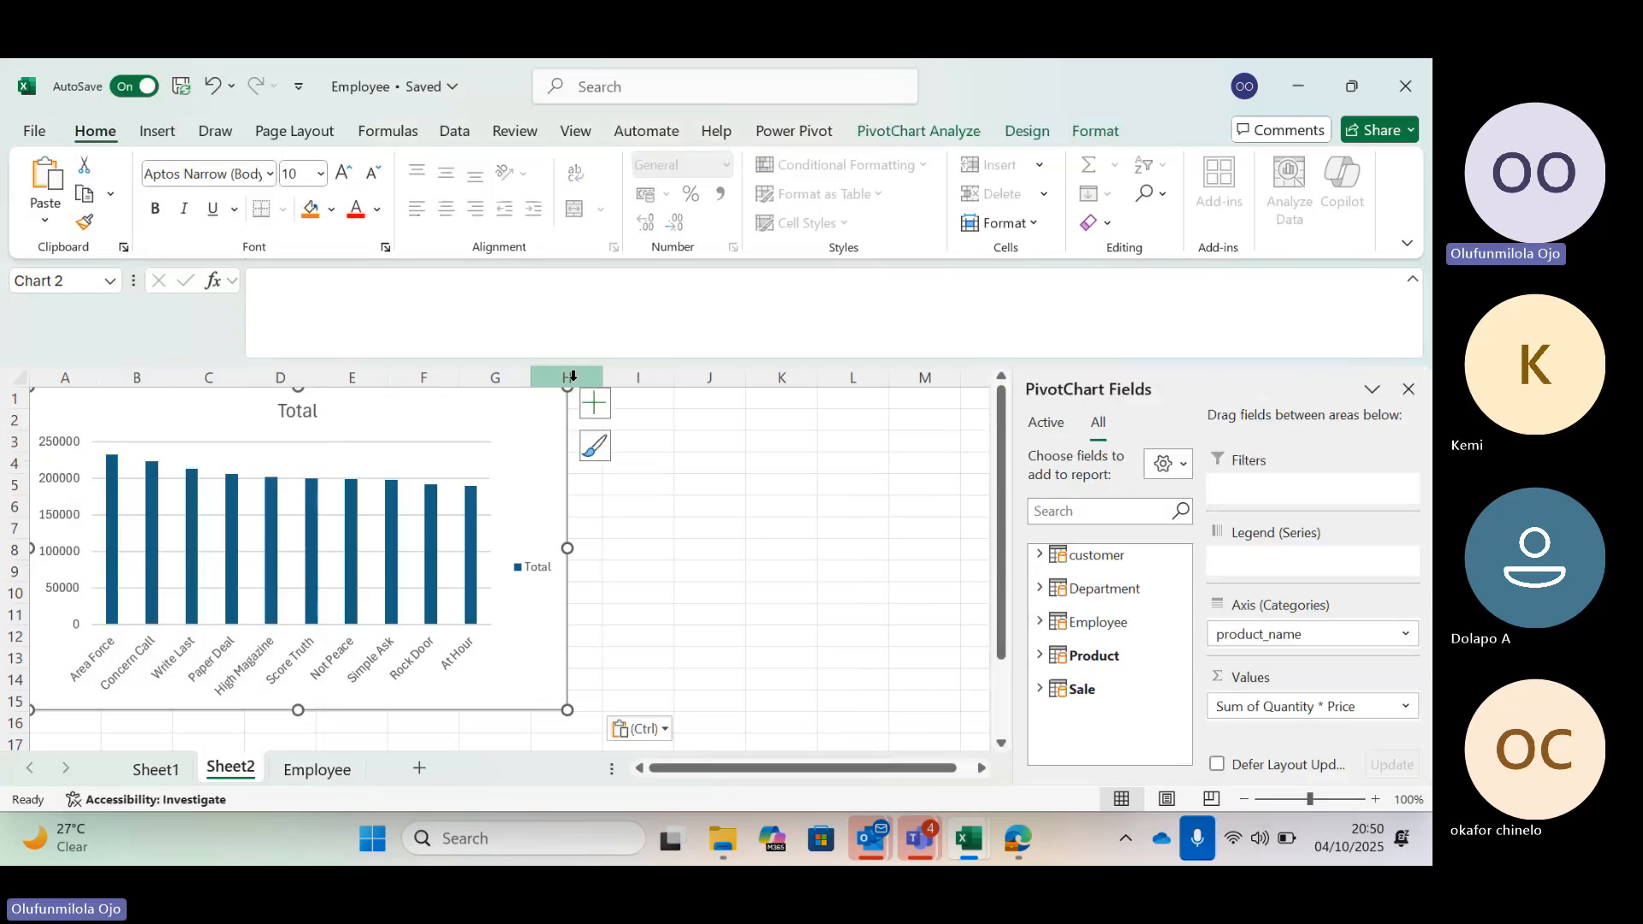
left_click_drag(568, 388, 511, 443)
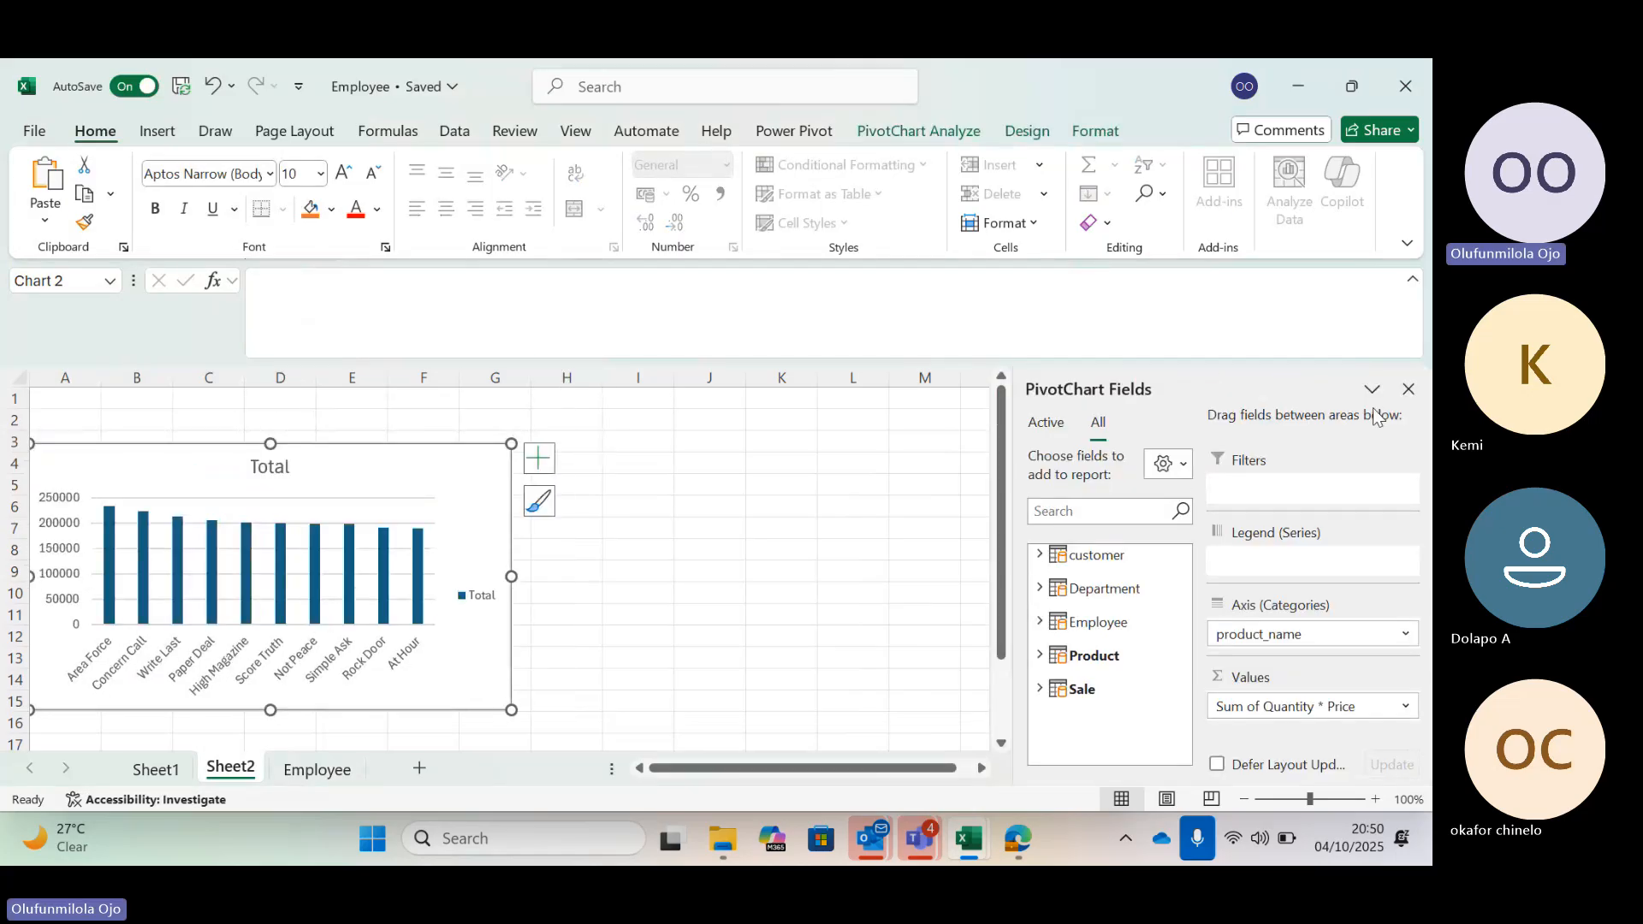
Close the field pane and inspect the pasted chart's elements list and column values
left_click(1409, 391)
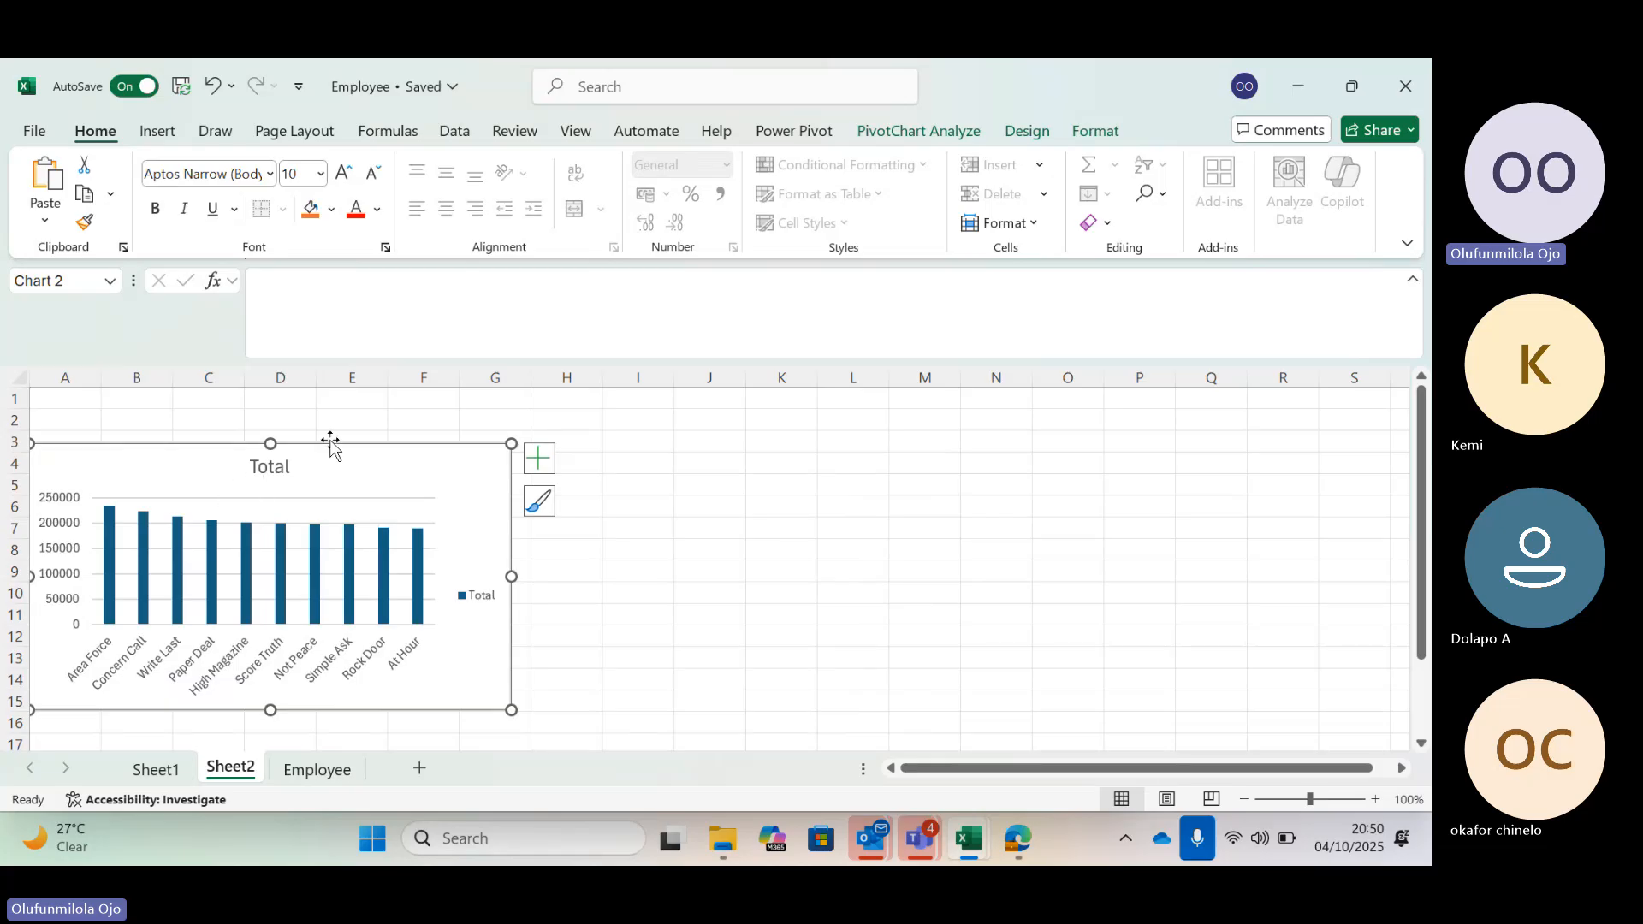
left_click(550, 469)
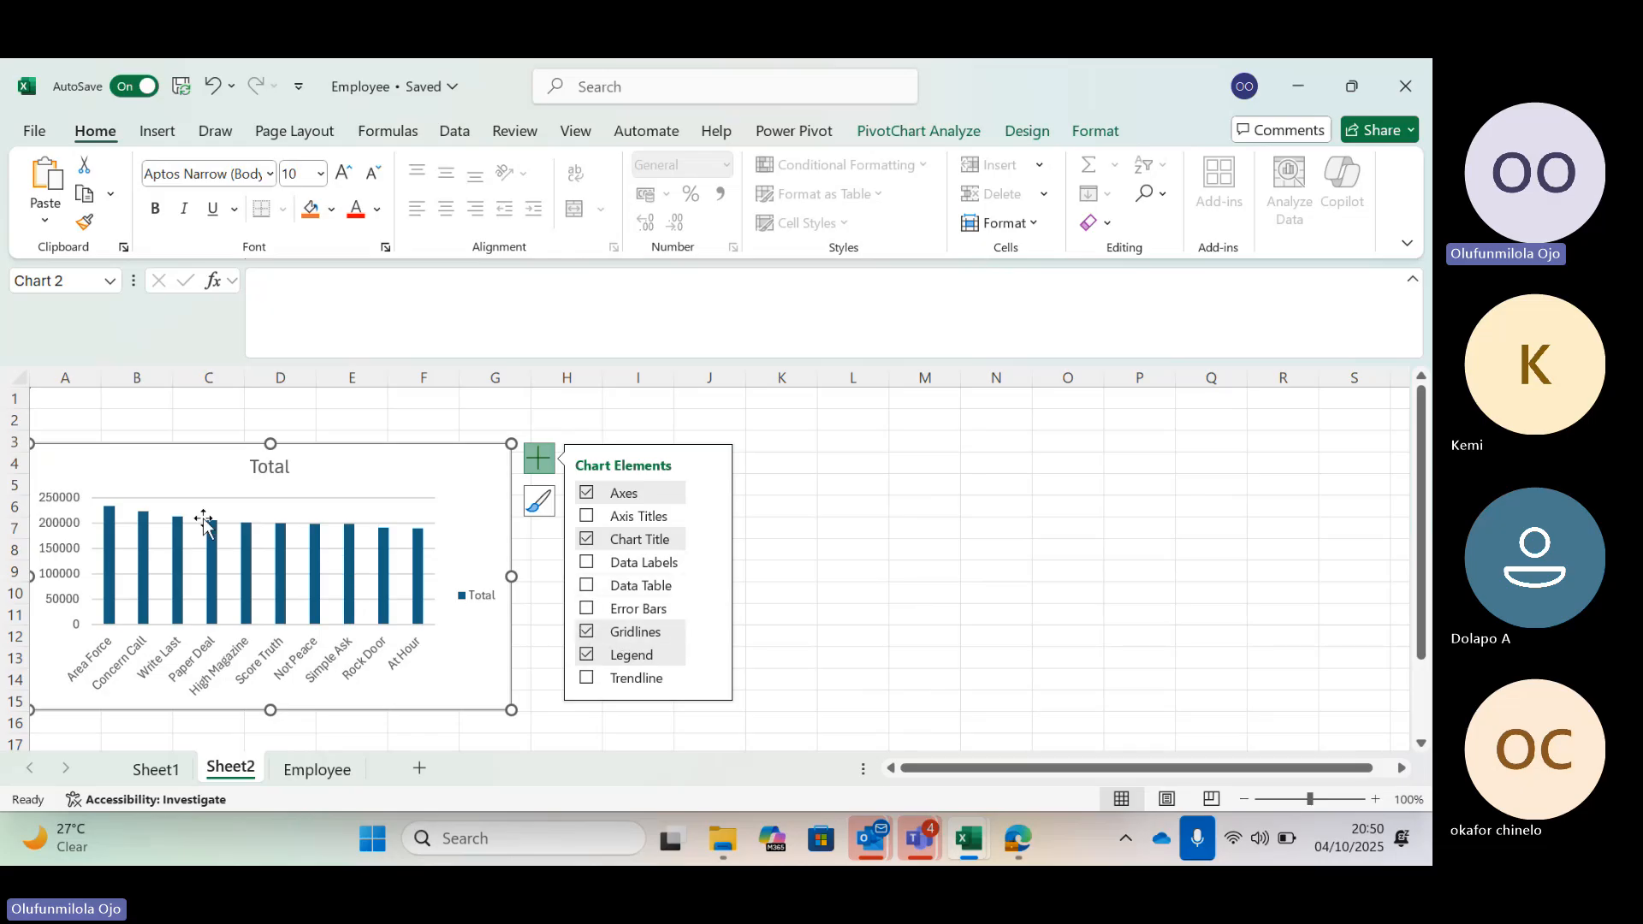
left_click(120, 517)
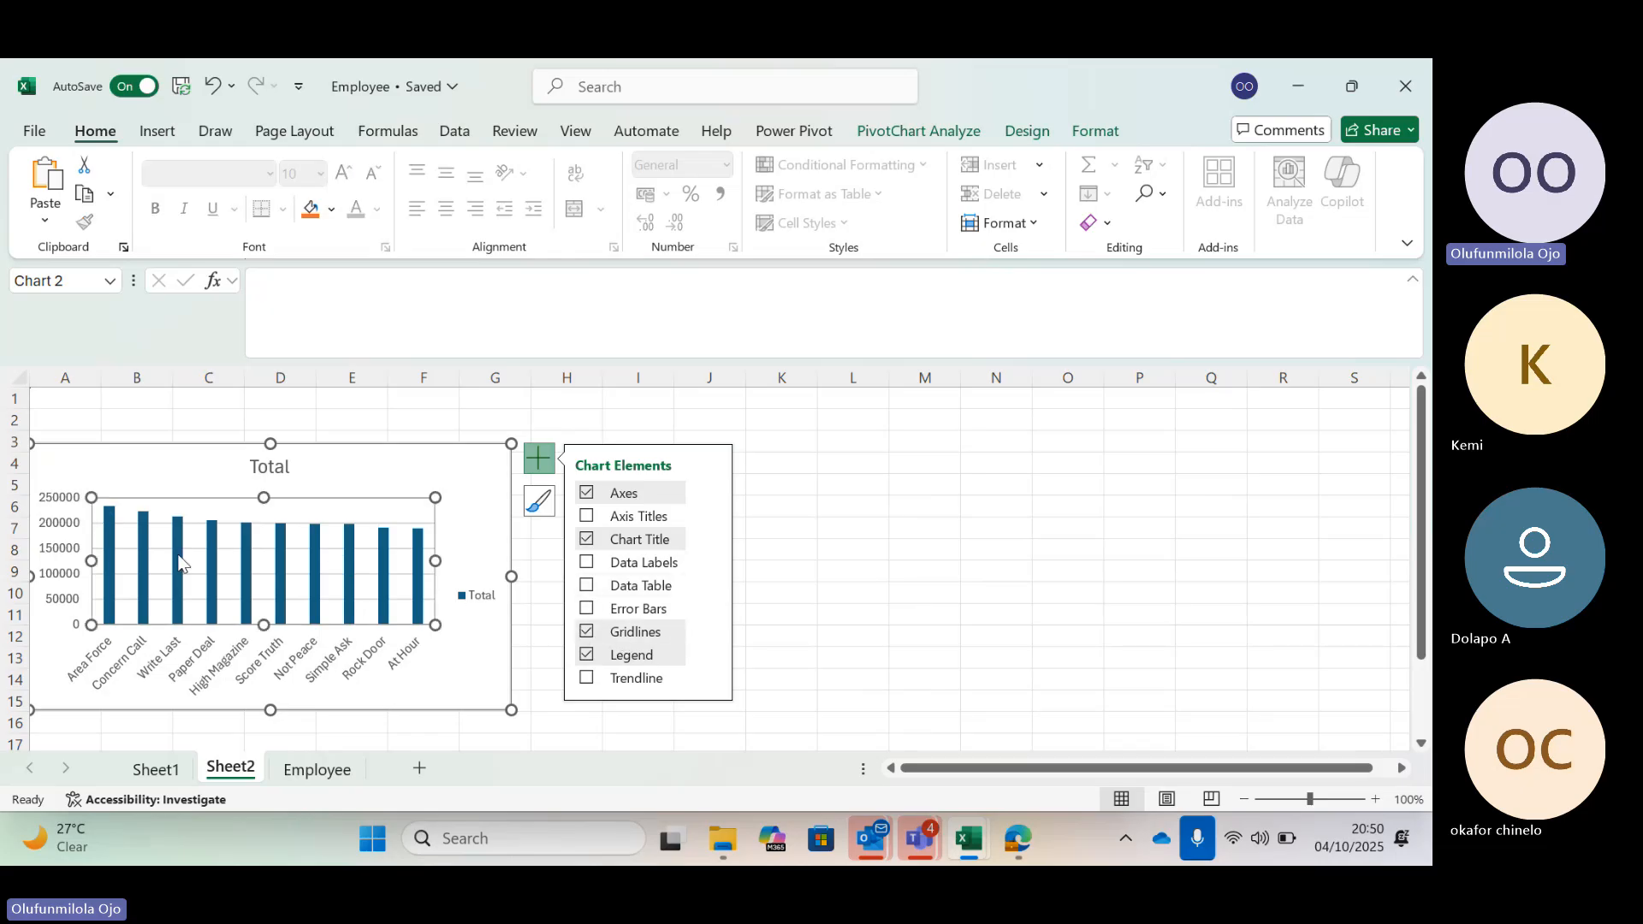
left_click(109, 531)
left_click(109, 532)
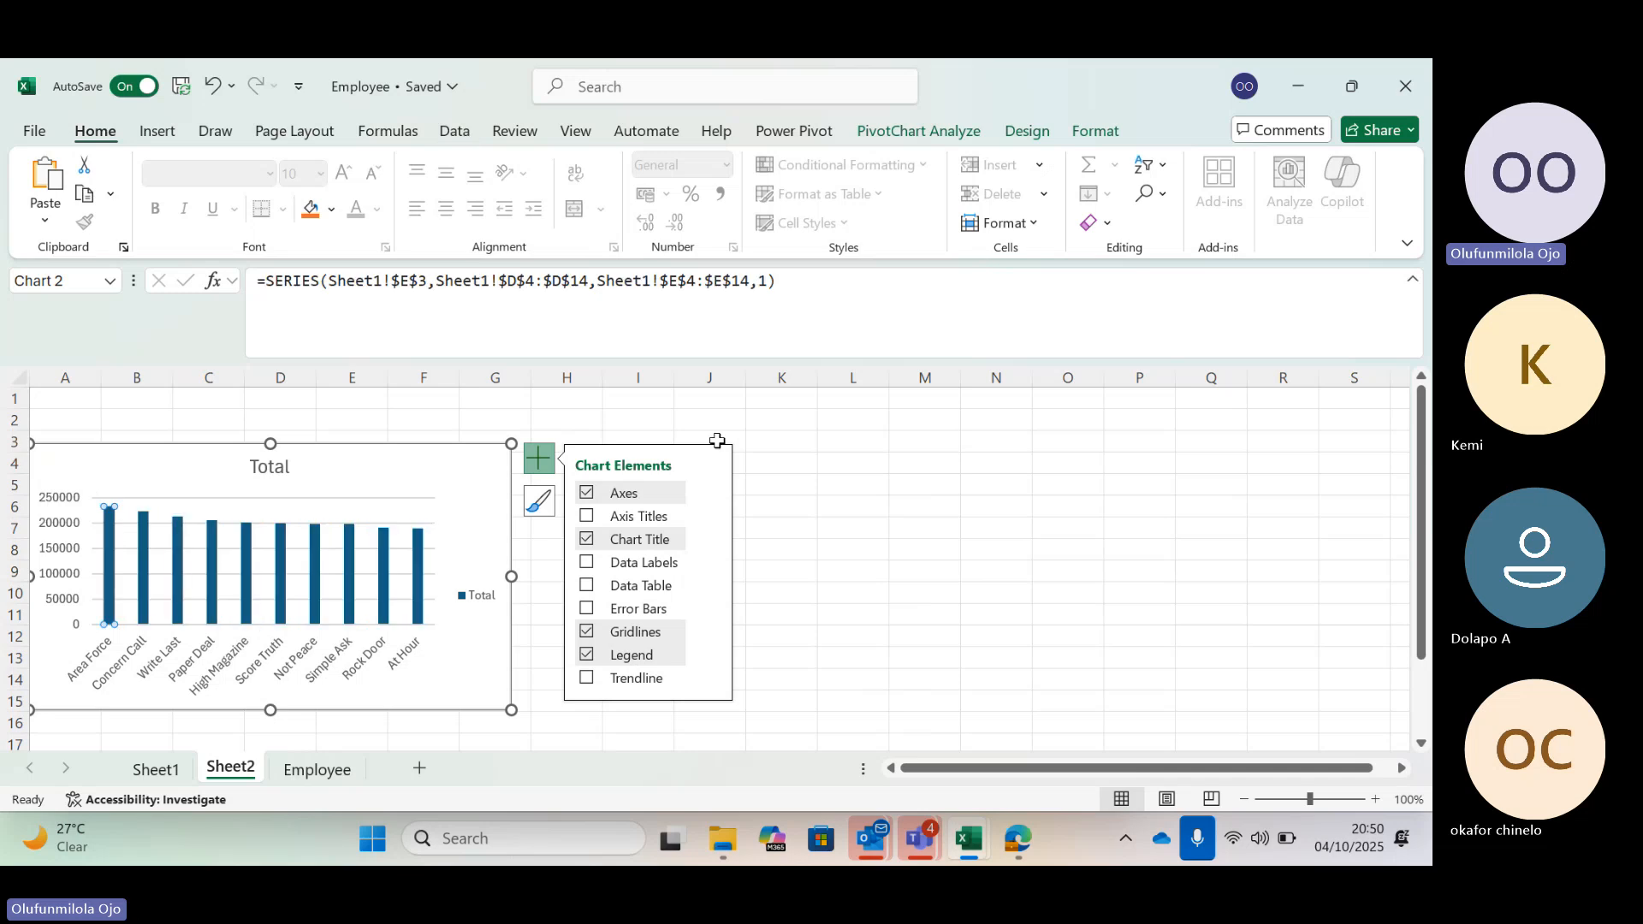
left_click(843, 483)
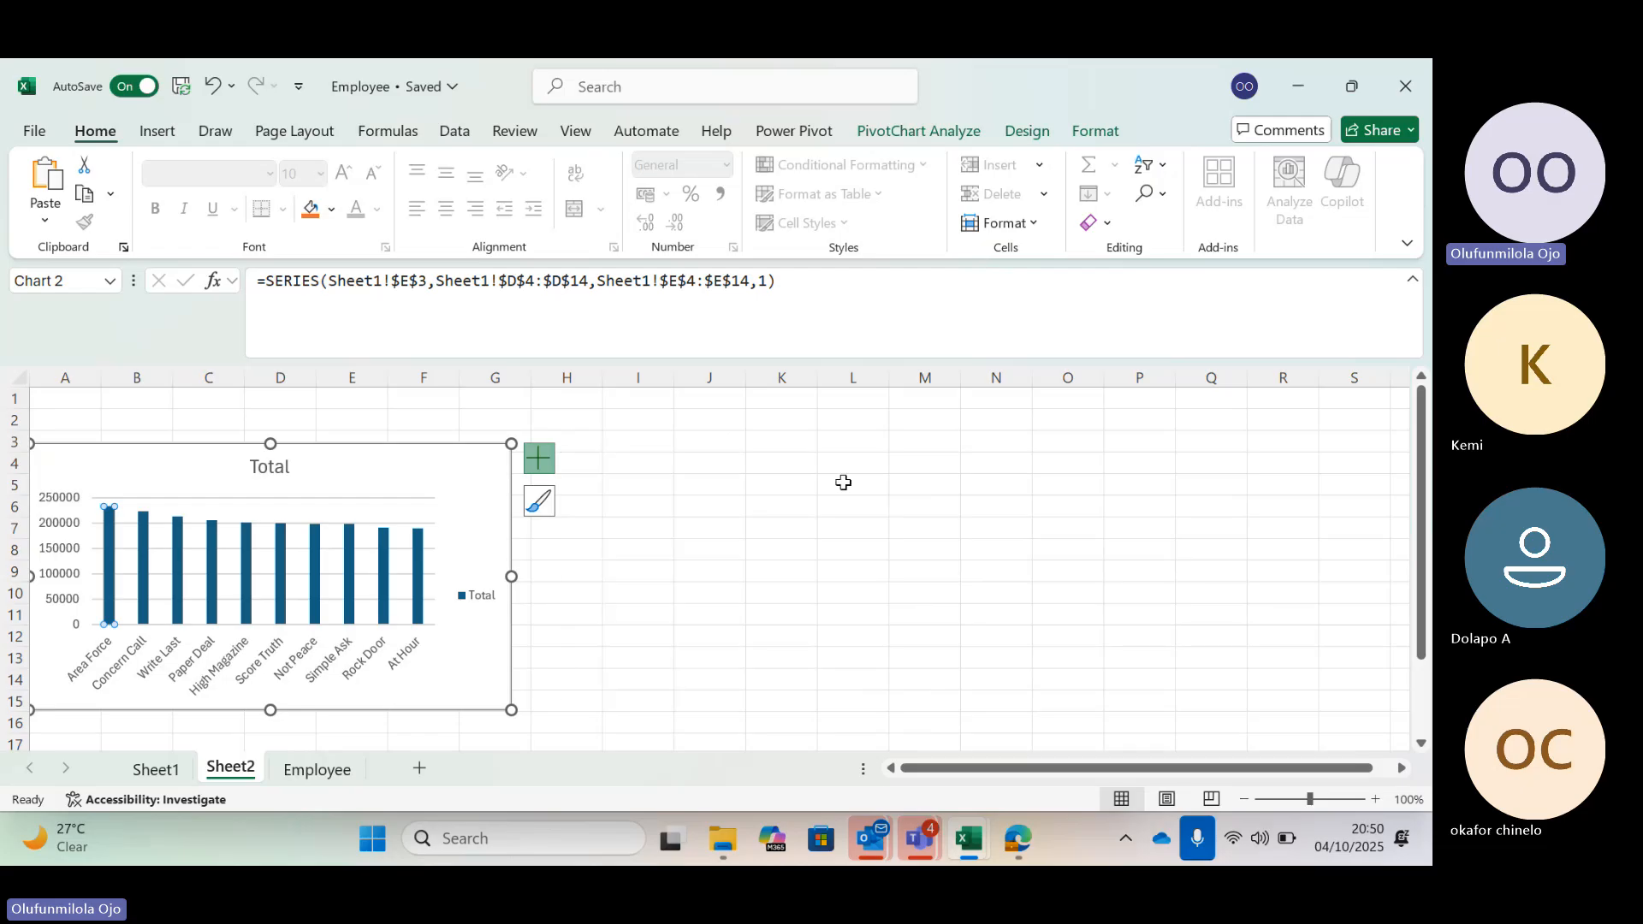
left_click(843, 482)
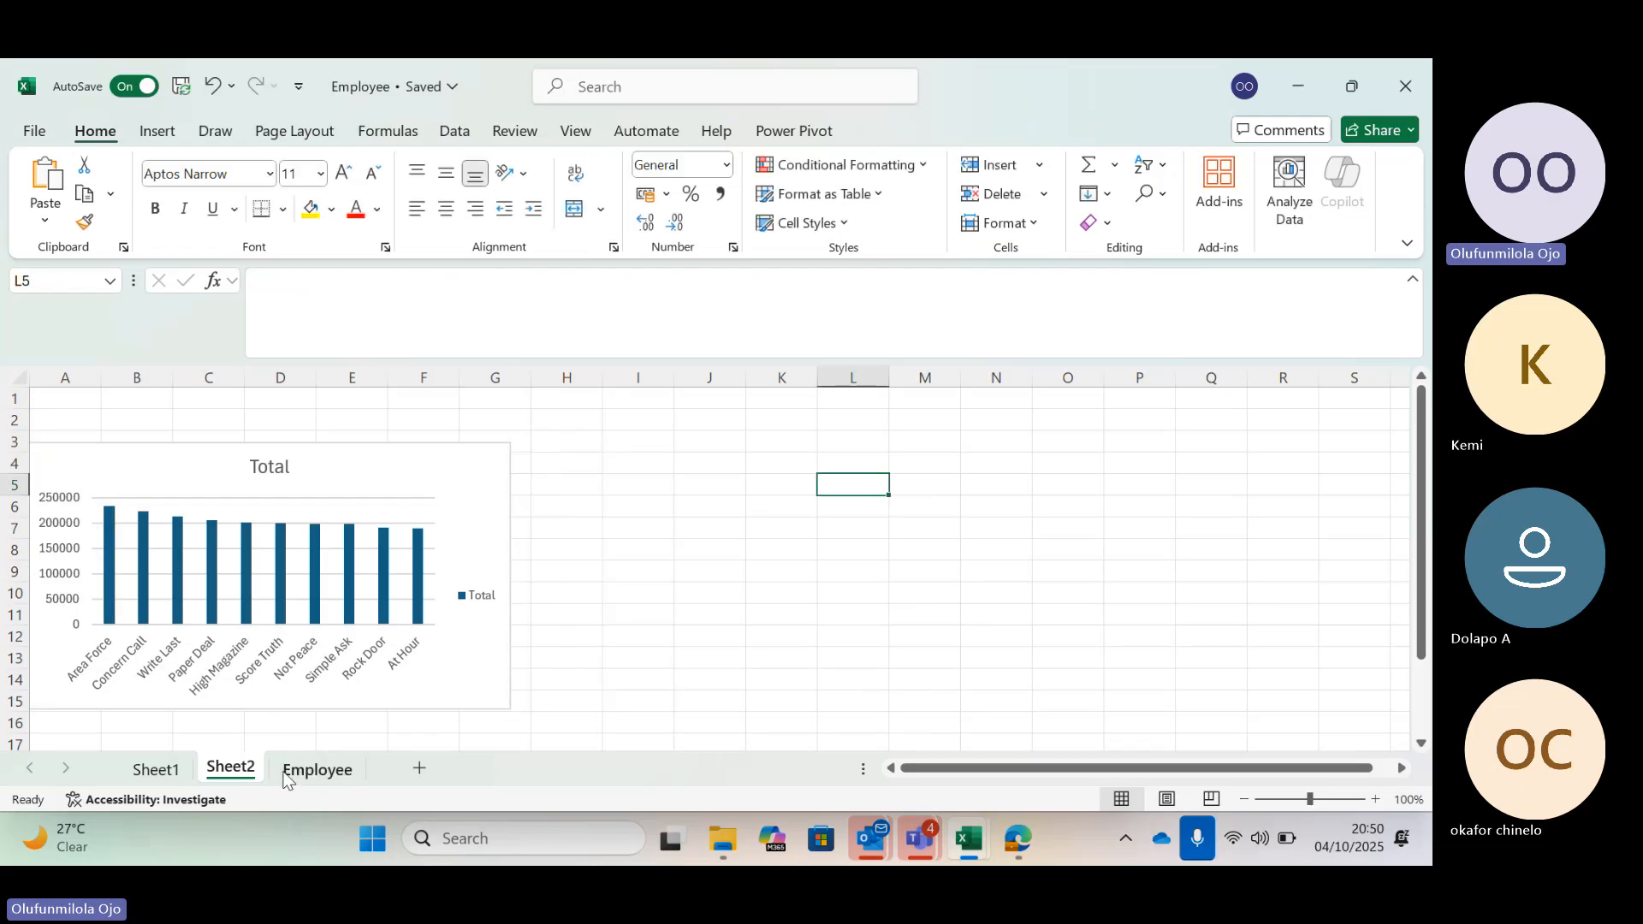
Delete the original PivotChart from Sheet1
left_click(156, 770)
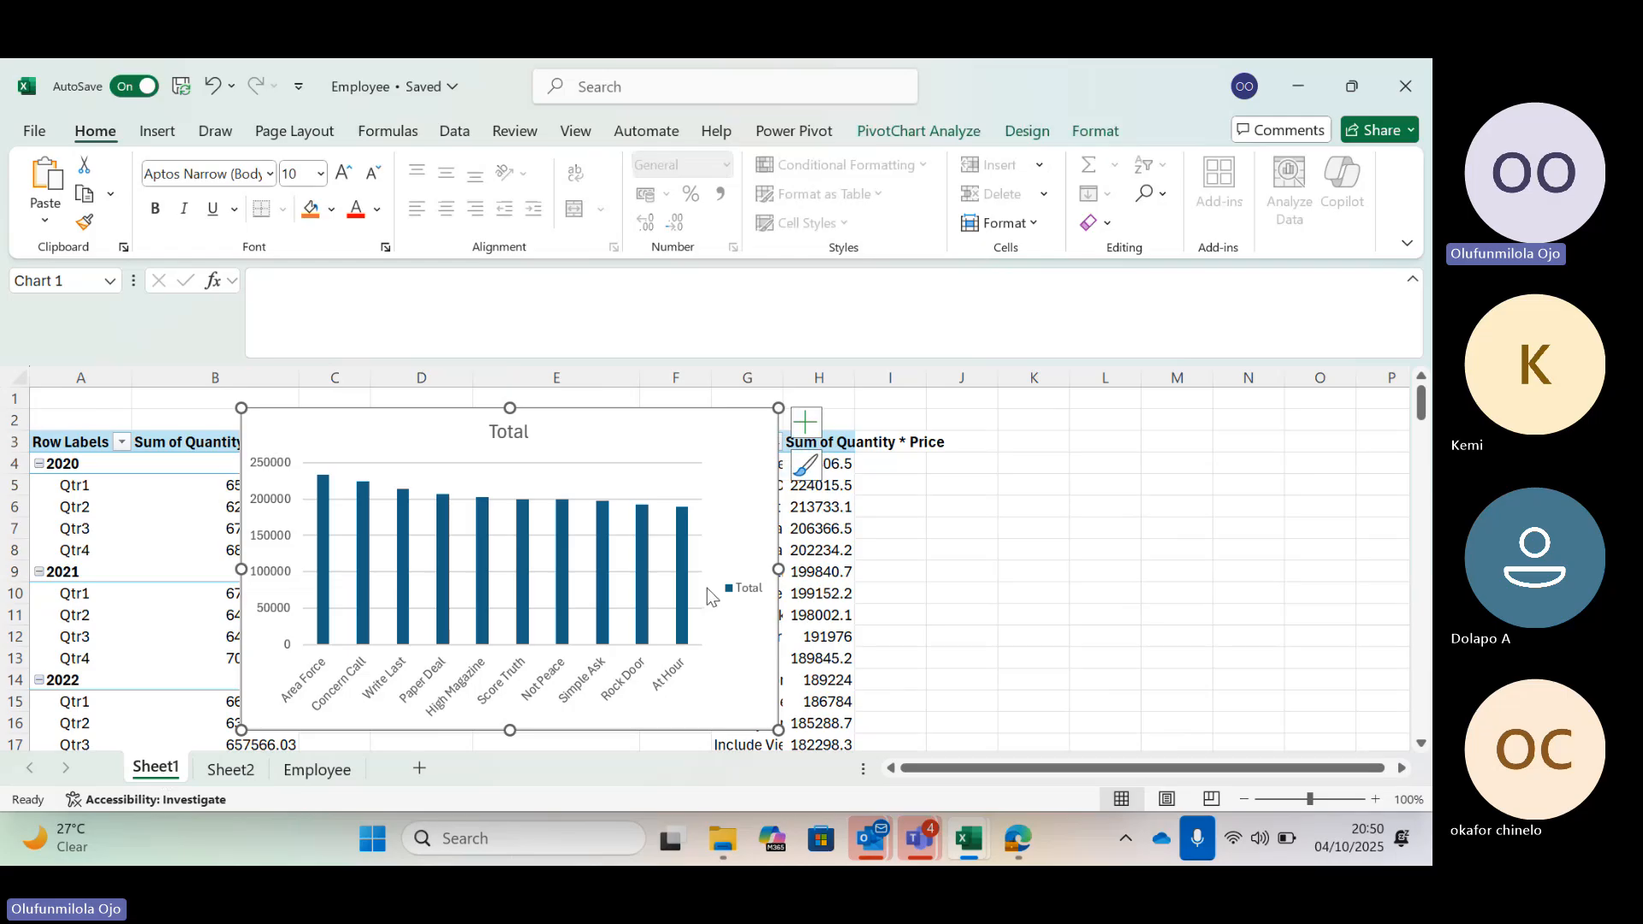
left_click_drag(653, 420, 652, 420)
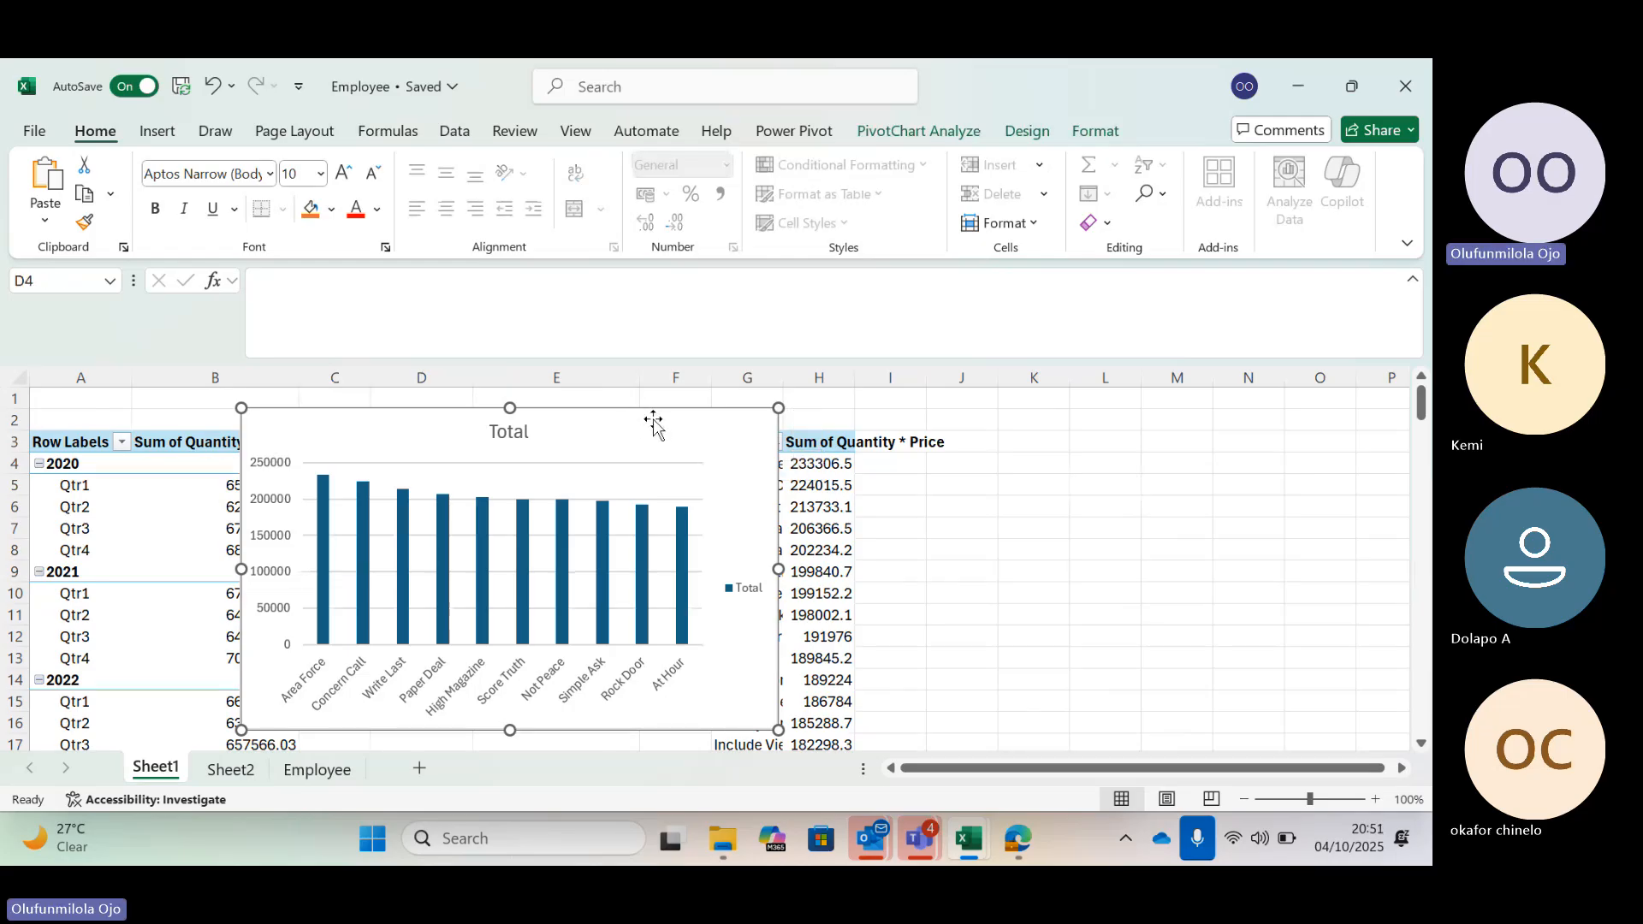
key("Delete")
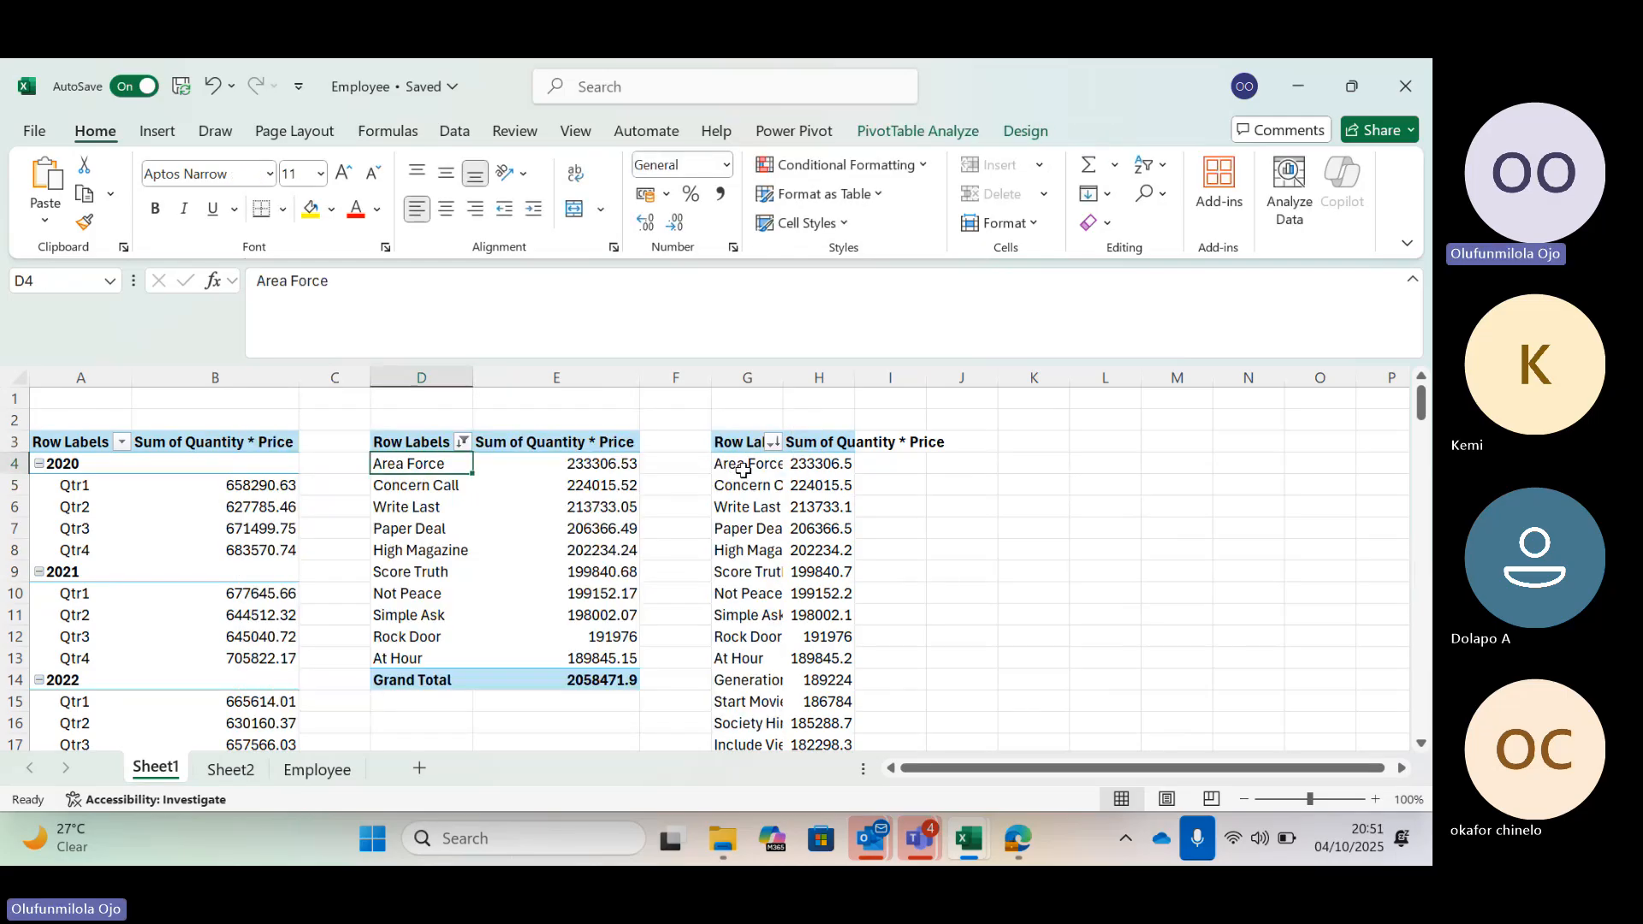
Show the field list for the third product PivotTable, then return to Sheet2
left_click(743, 466)
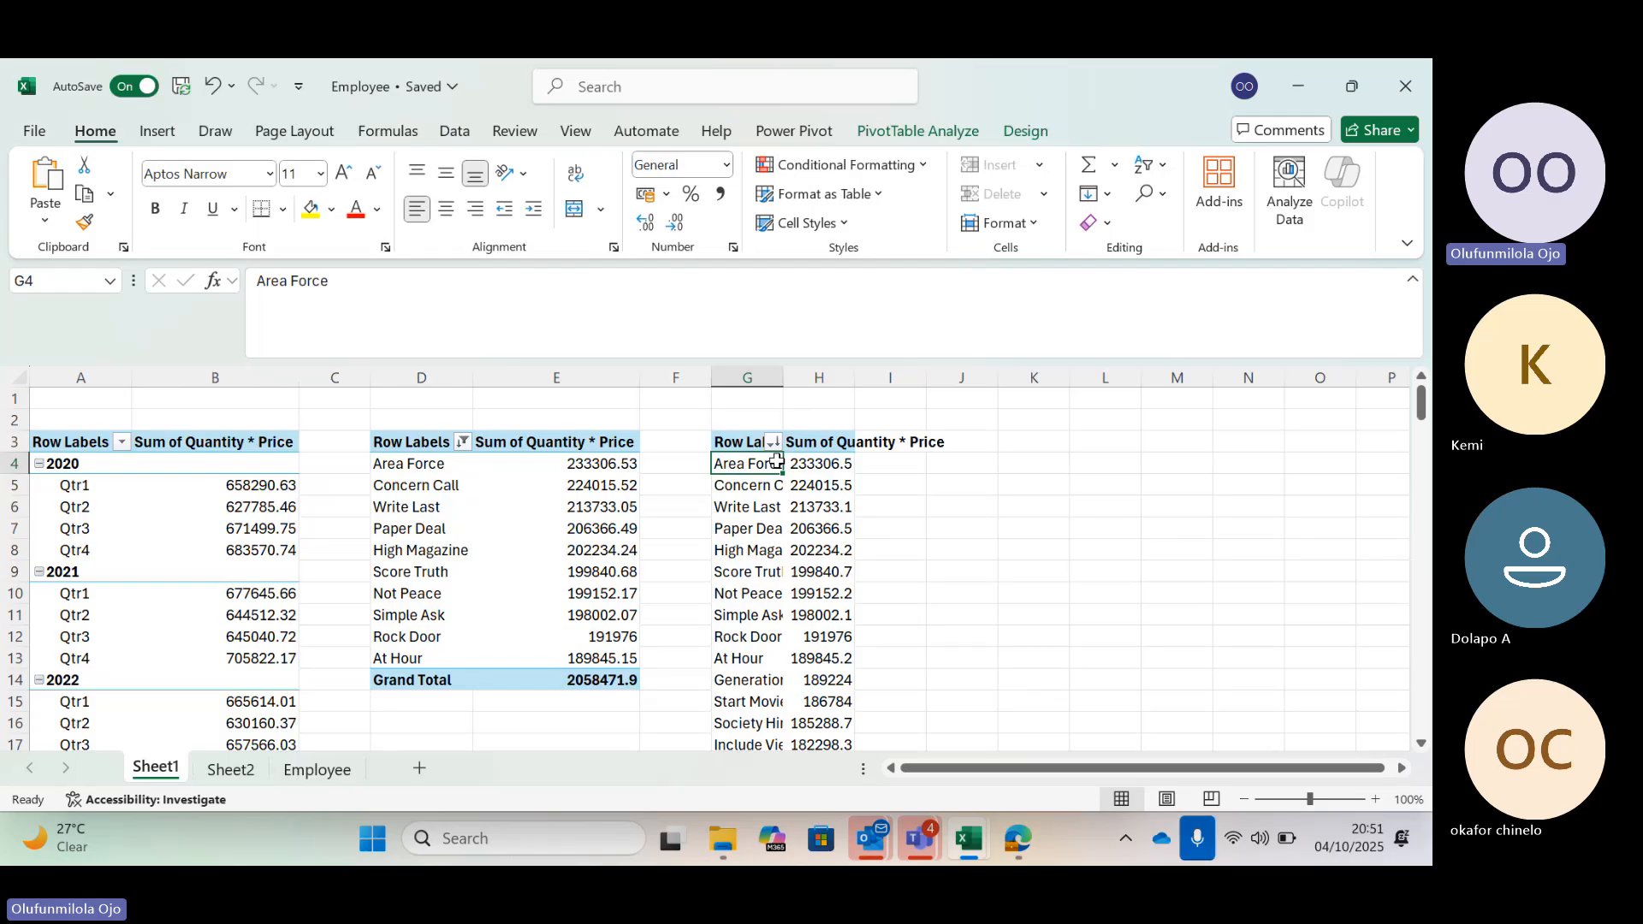
left_click(886, 131)
left_click(1251, 164)
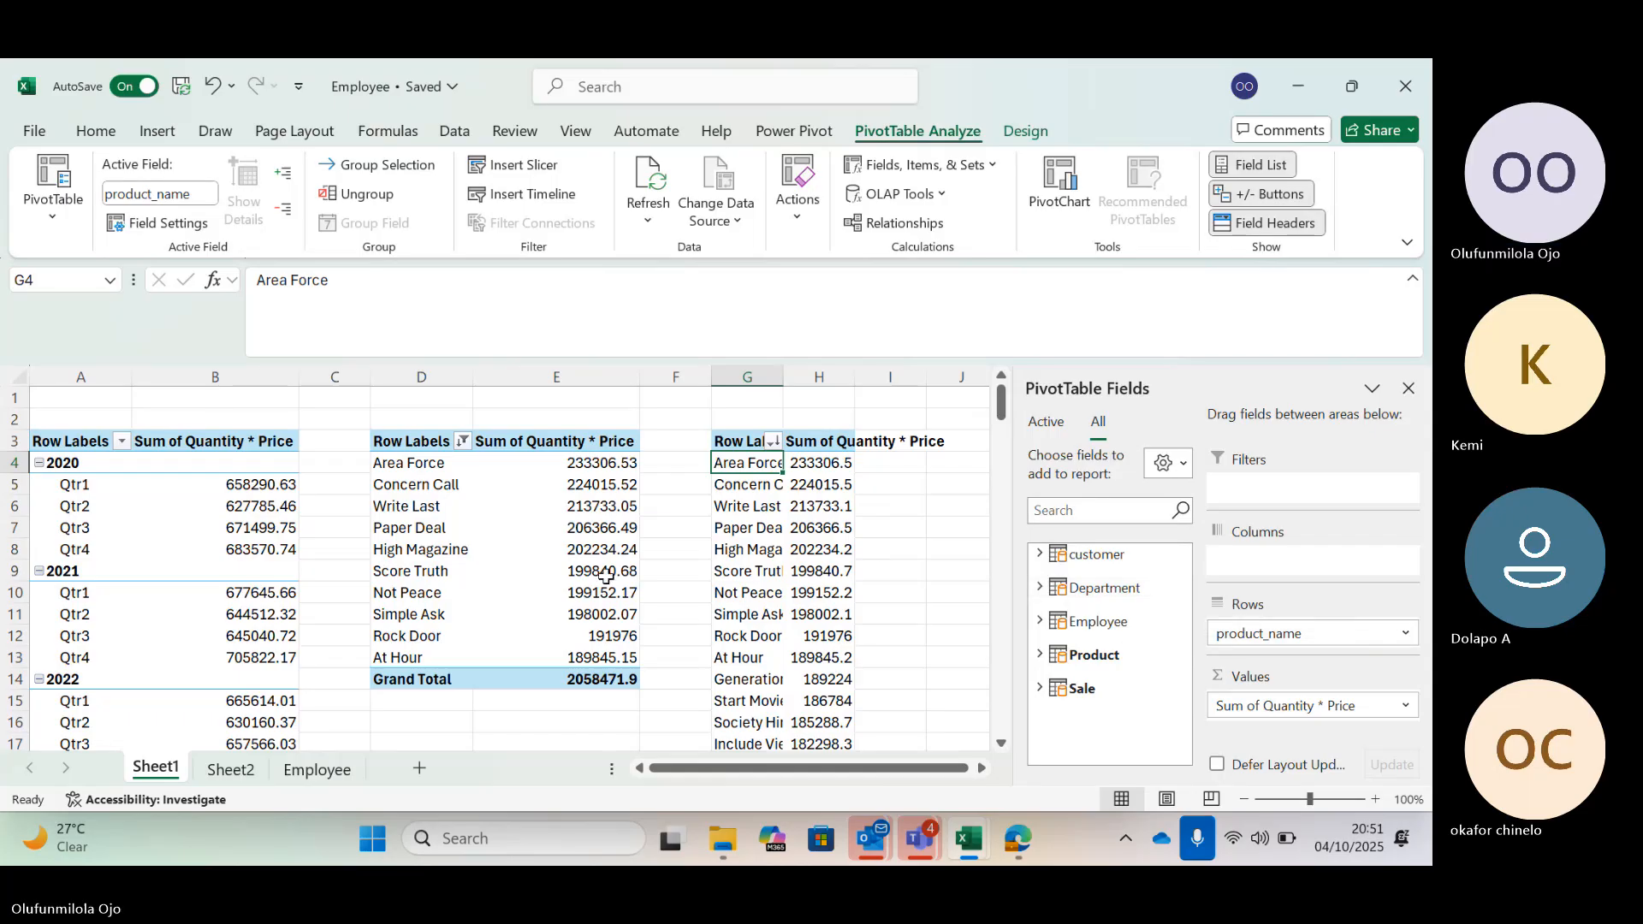
left_click(242, 772)
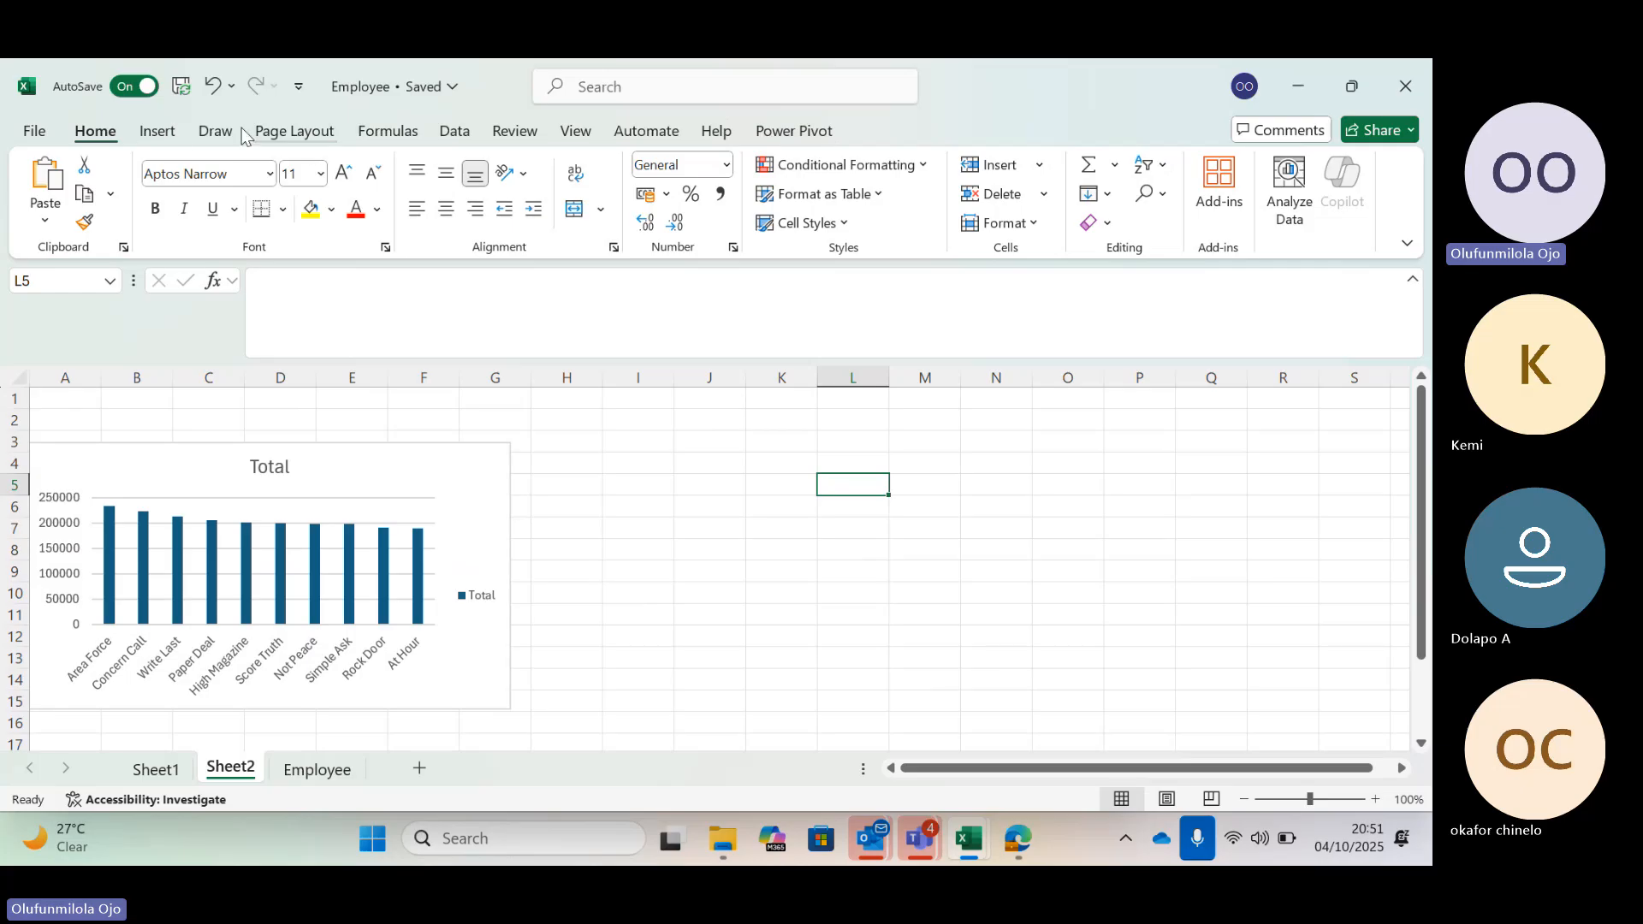
Insert a text box across the top rows above the chart and enter the title WALLMART ANALYSIS
left_click(158, 131)
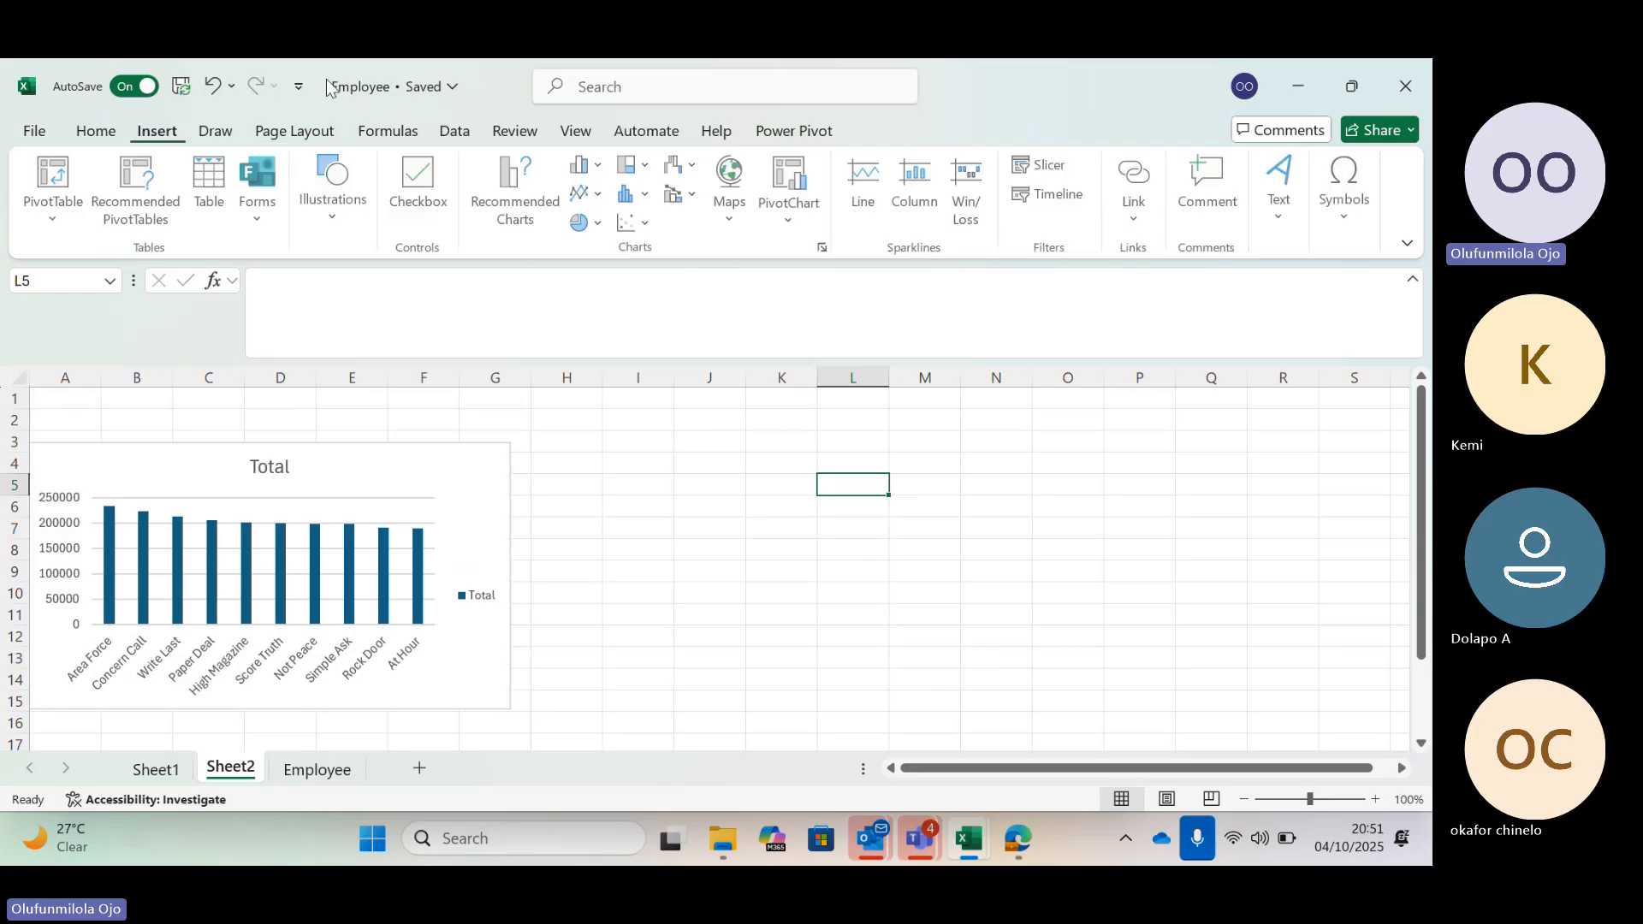
left_click(1280, 184)
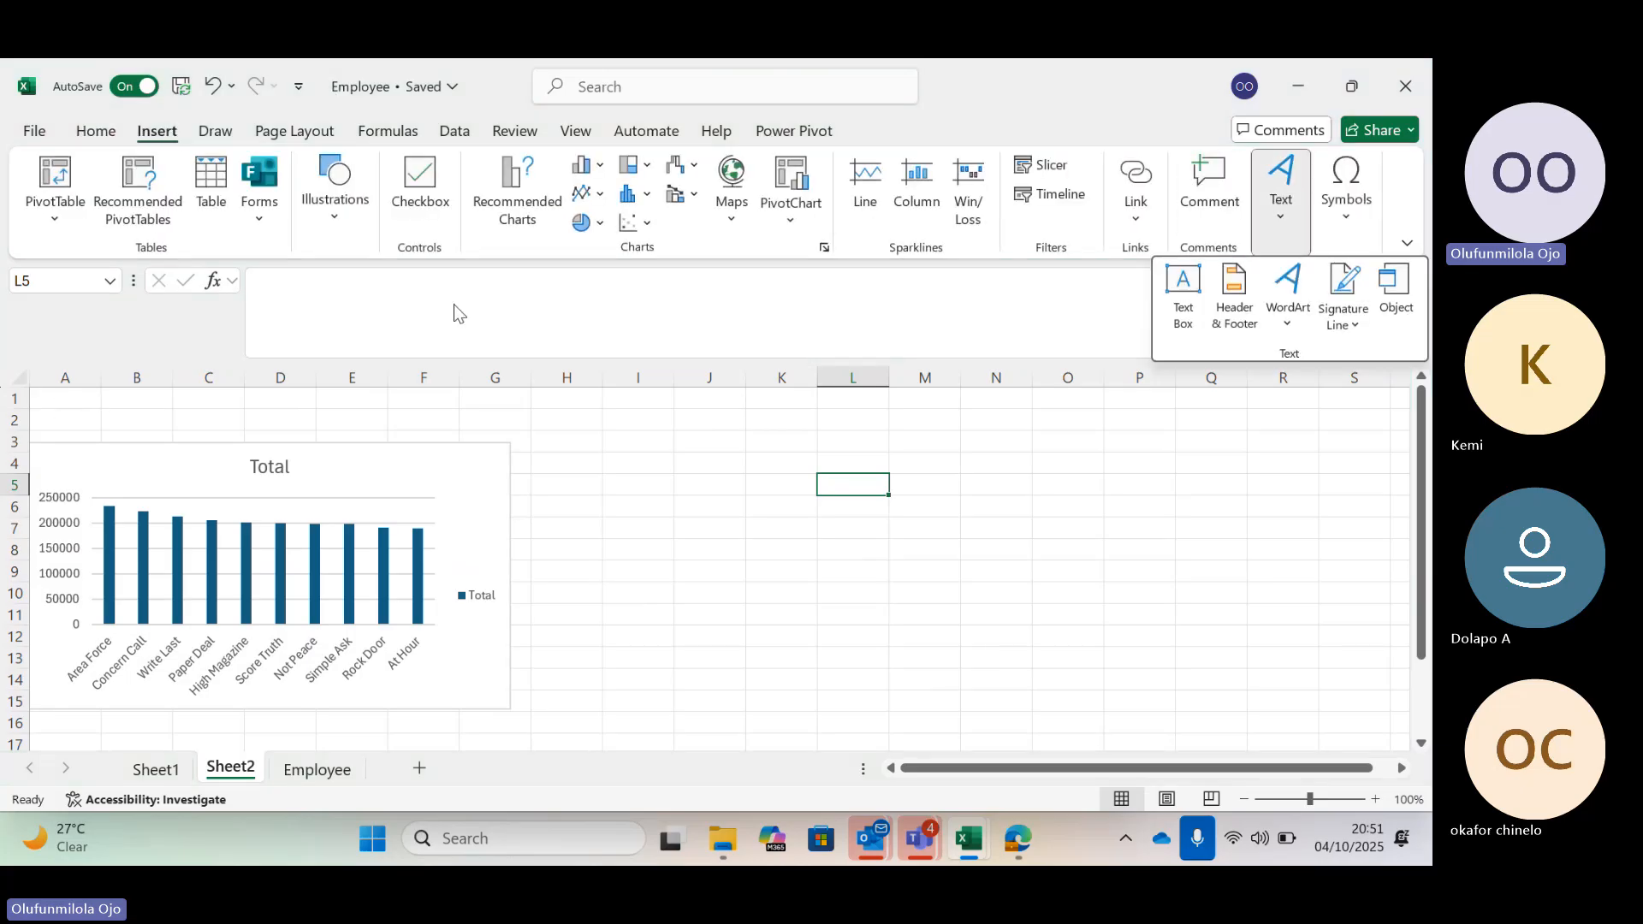
left_click(1185, 285)
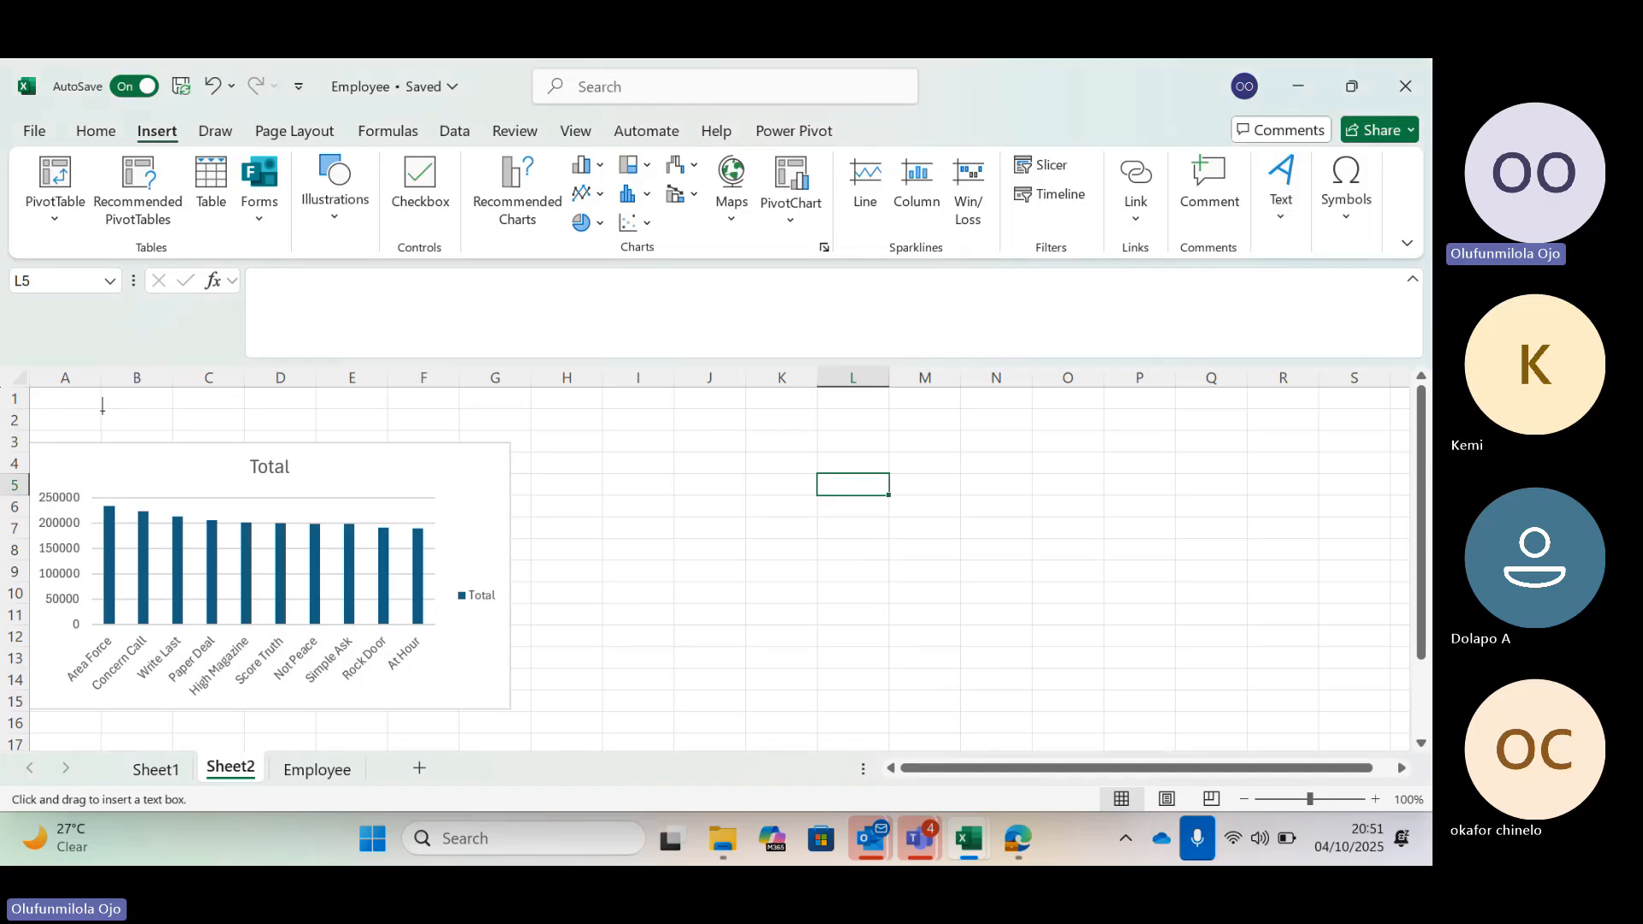
left_click_drag(37, 395, 536, 433)
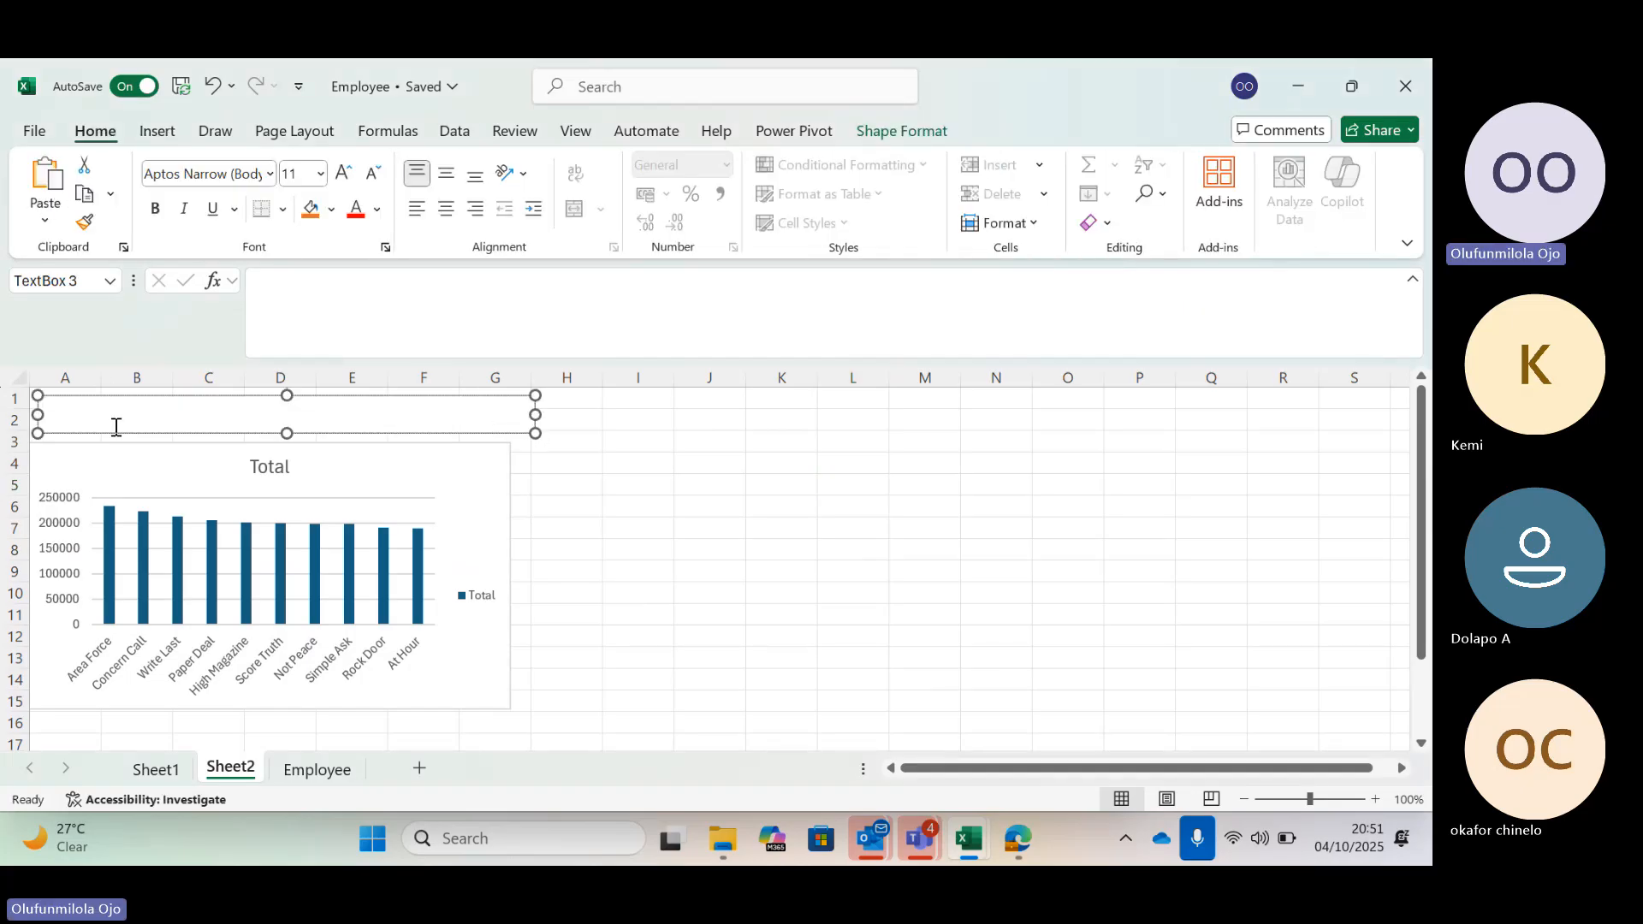
type("WALLMART ANALYSIS")
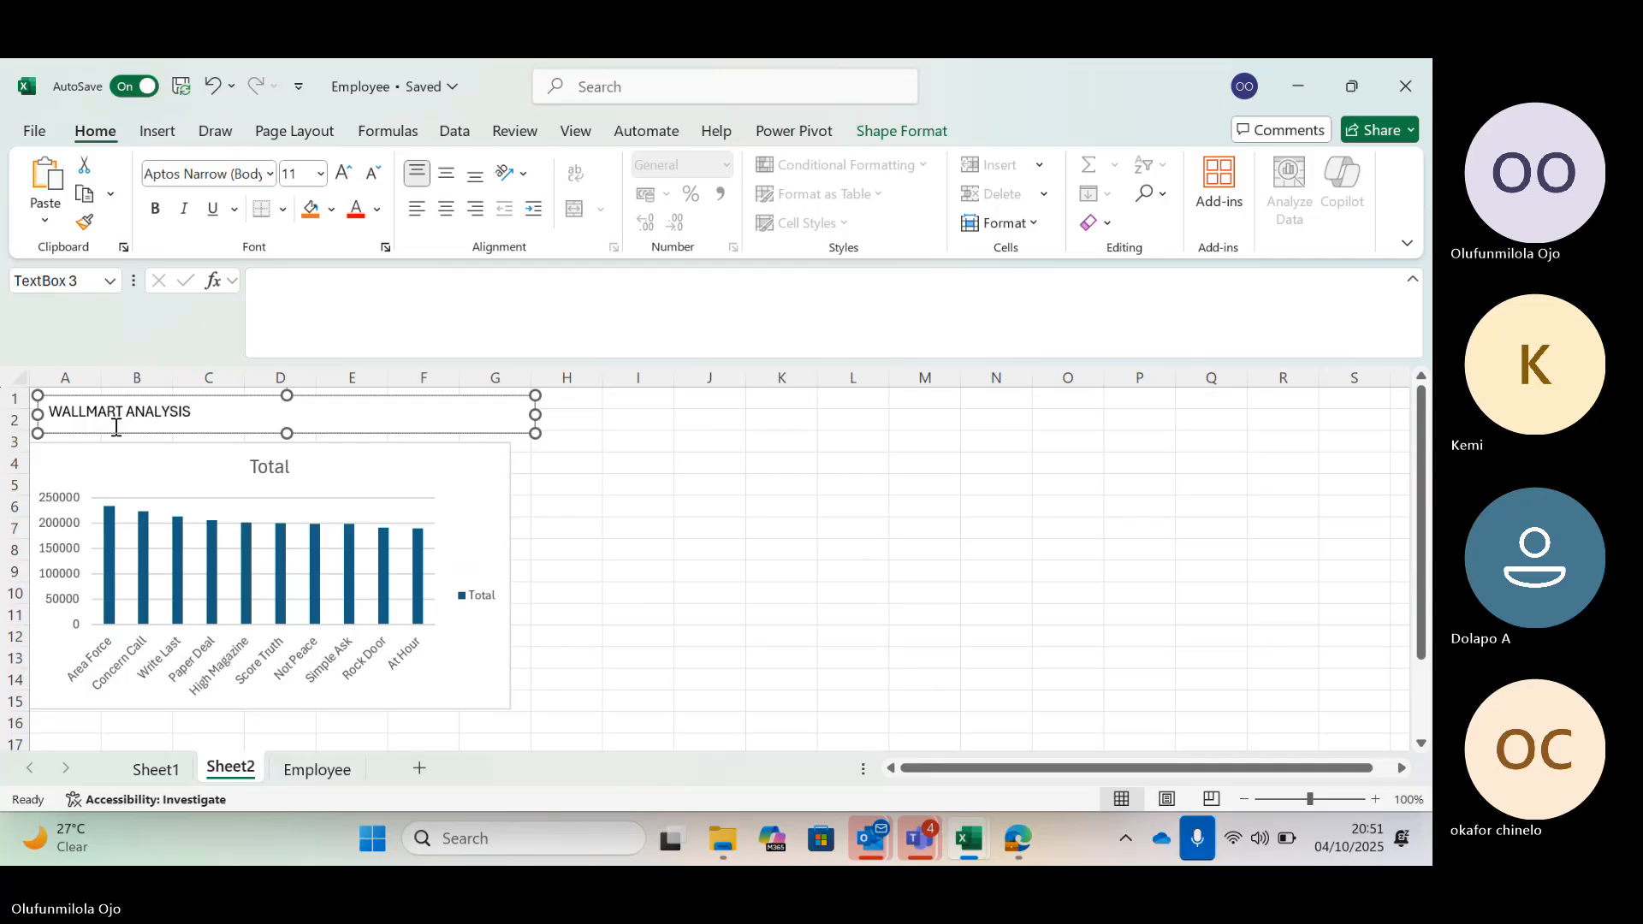
Set the title text's font size to 24
triple_click(190, 409)
left_click(355, 219)
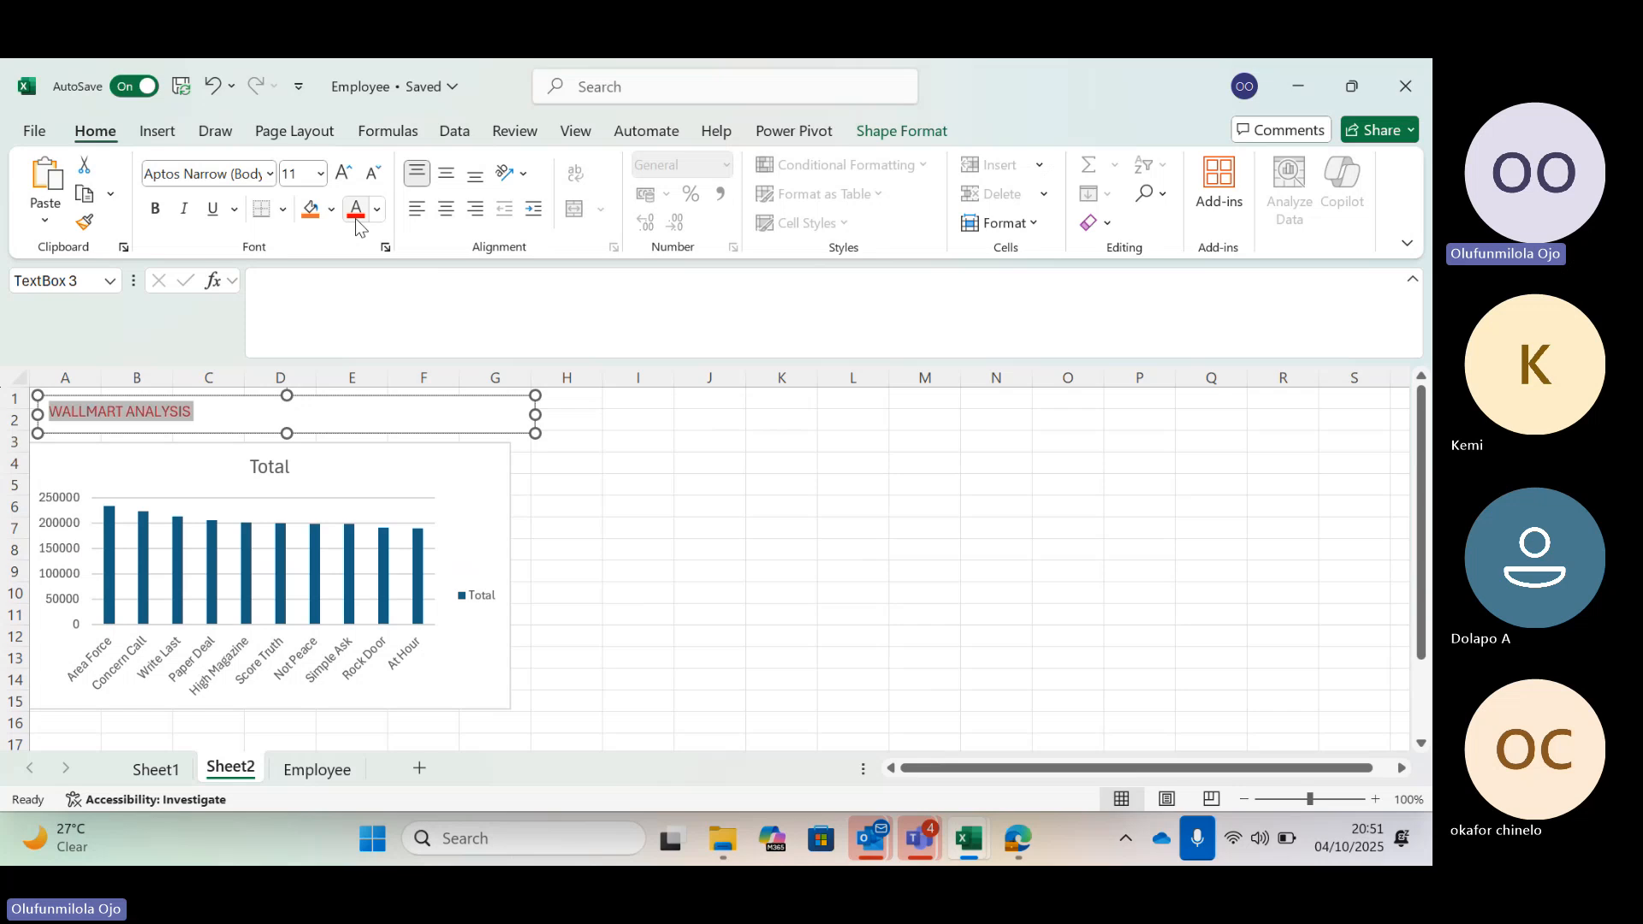
left_click(321, 173)
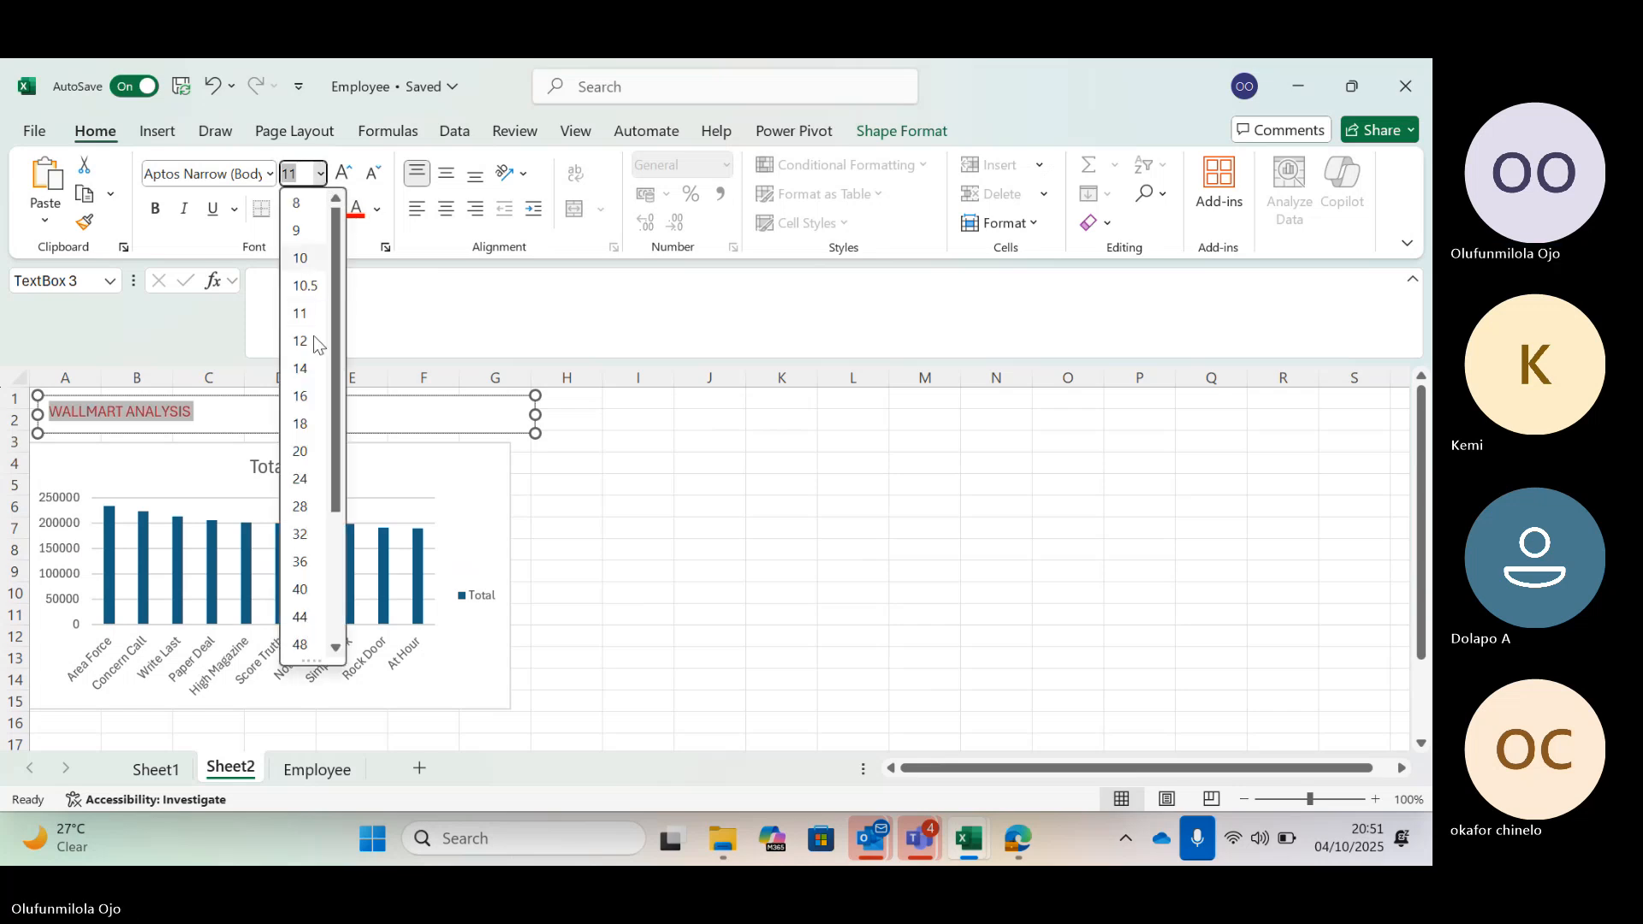
left_click(301, 478)
left_click(633, 441)
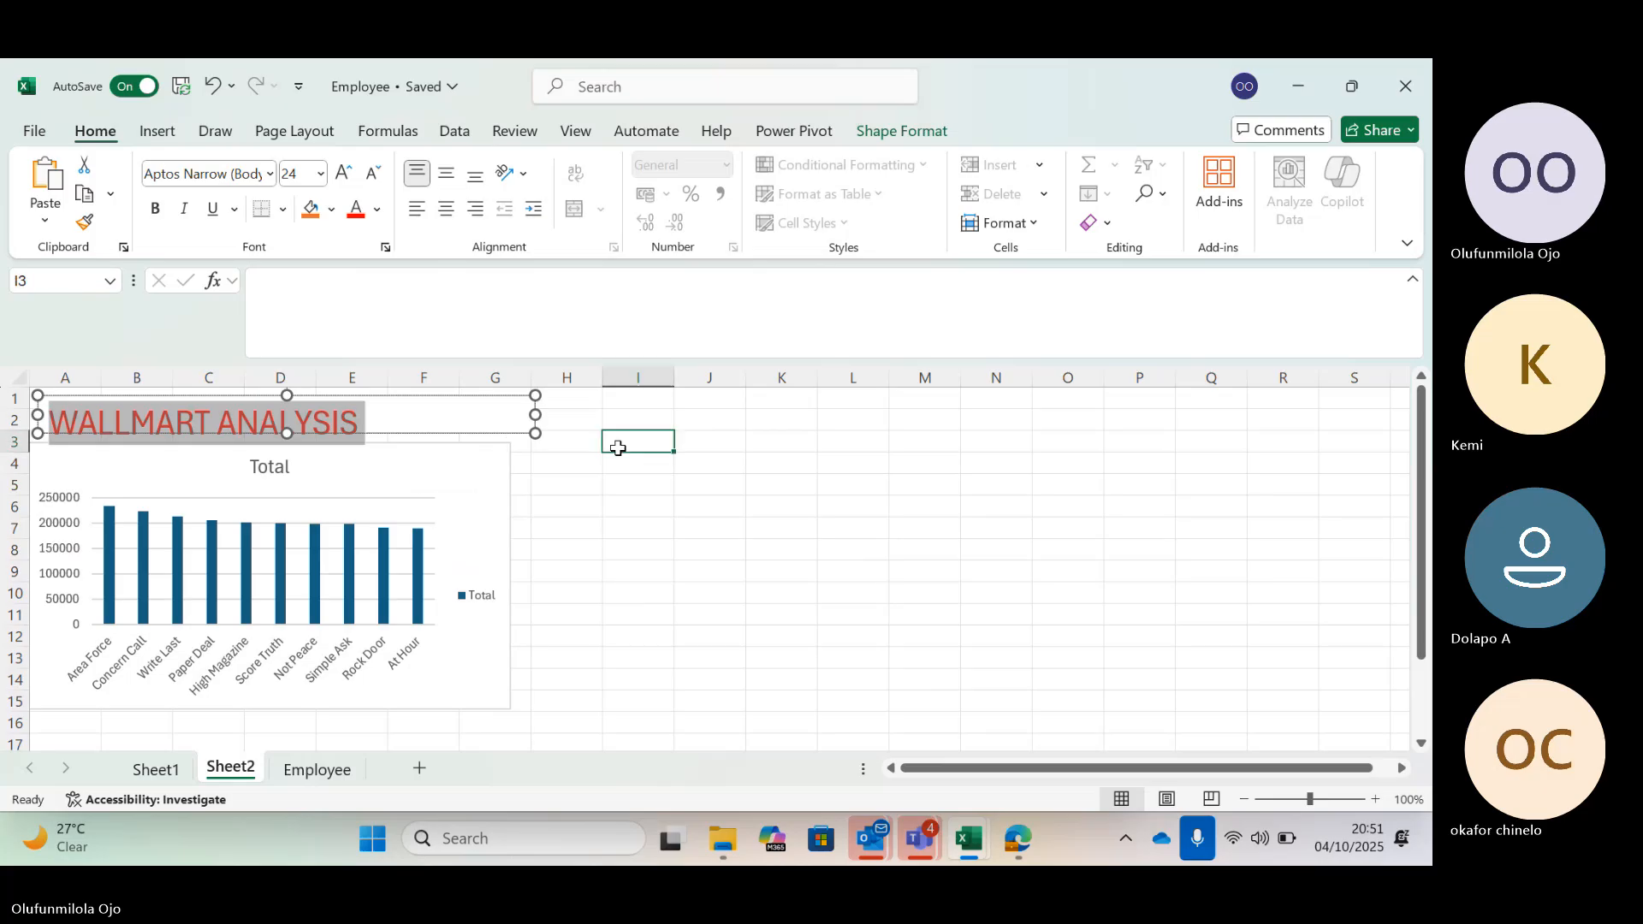
Resize the title text box to fit the text, spanning about columns A to E over rows 1 to 3
left_click(505, 420)
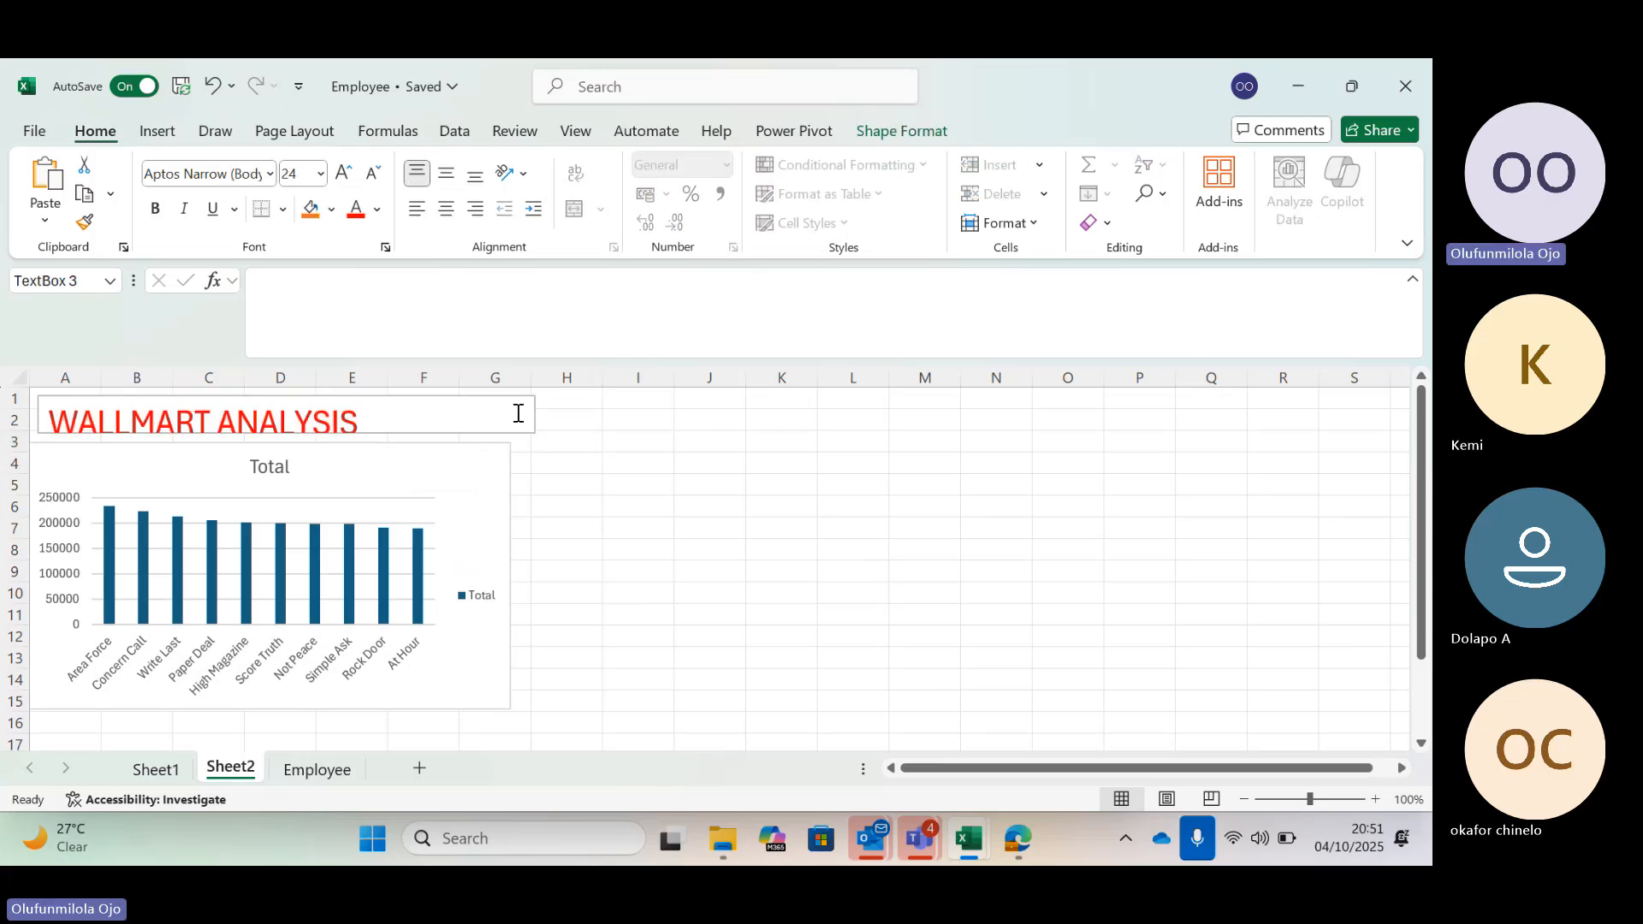
left_click_drag(533, 433, 536, 445)
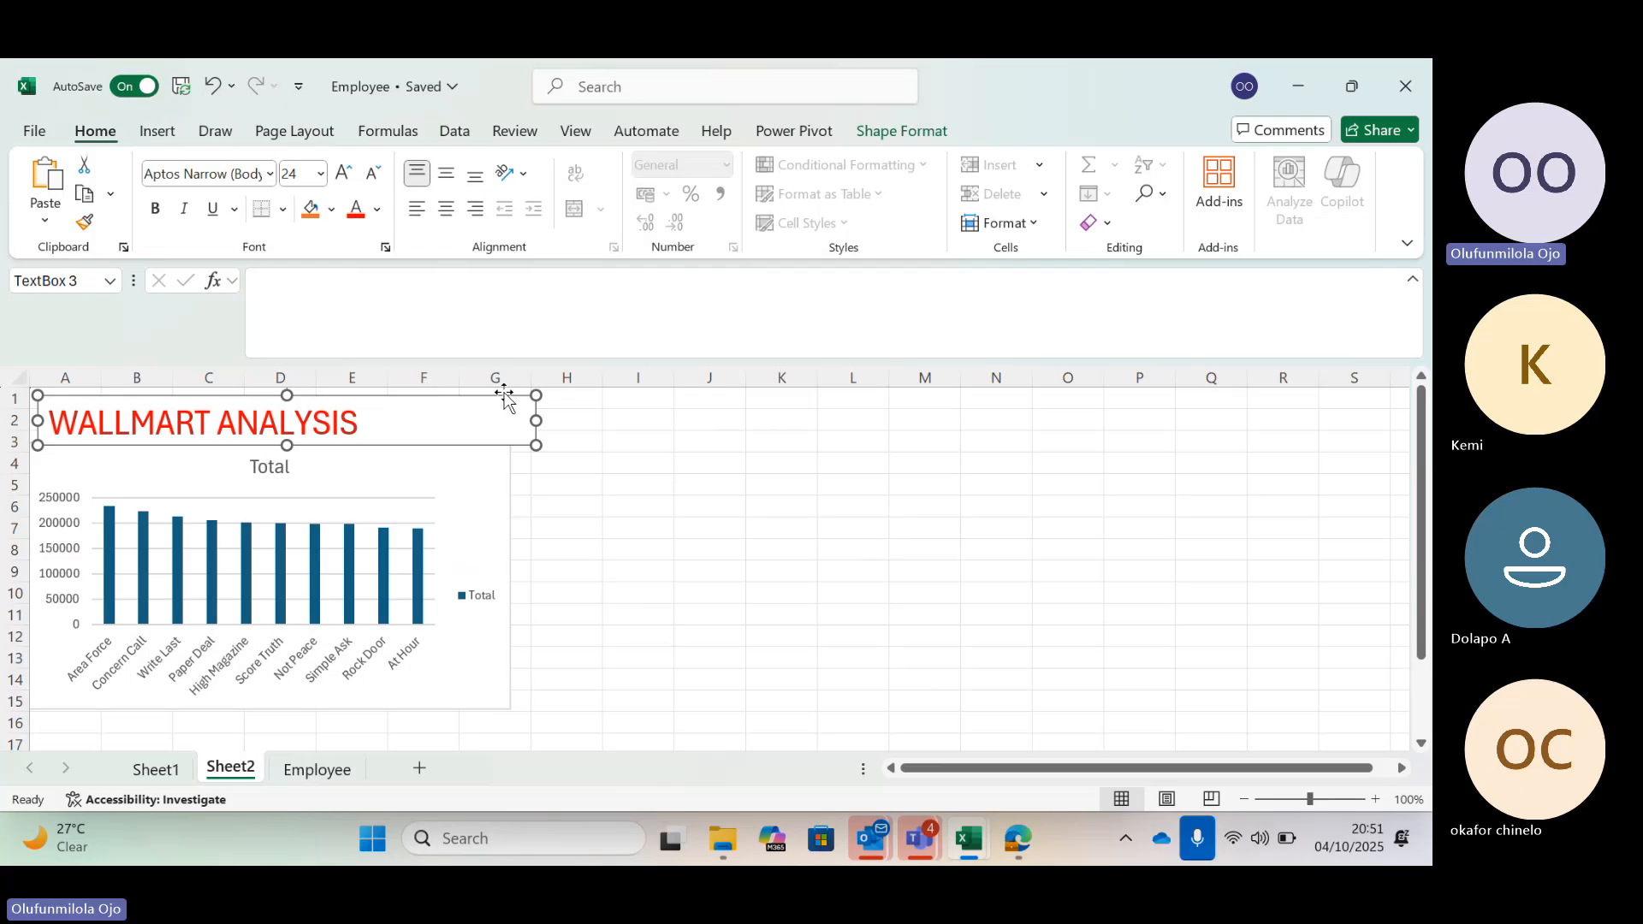
left_click(700, 480)
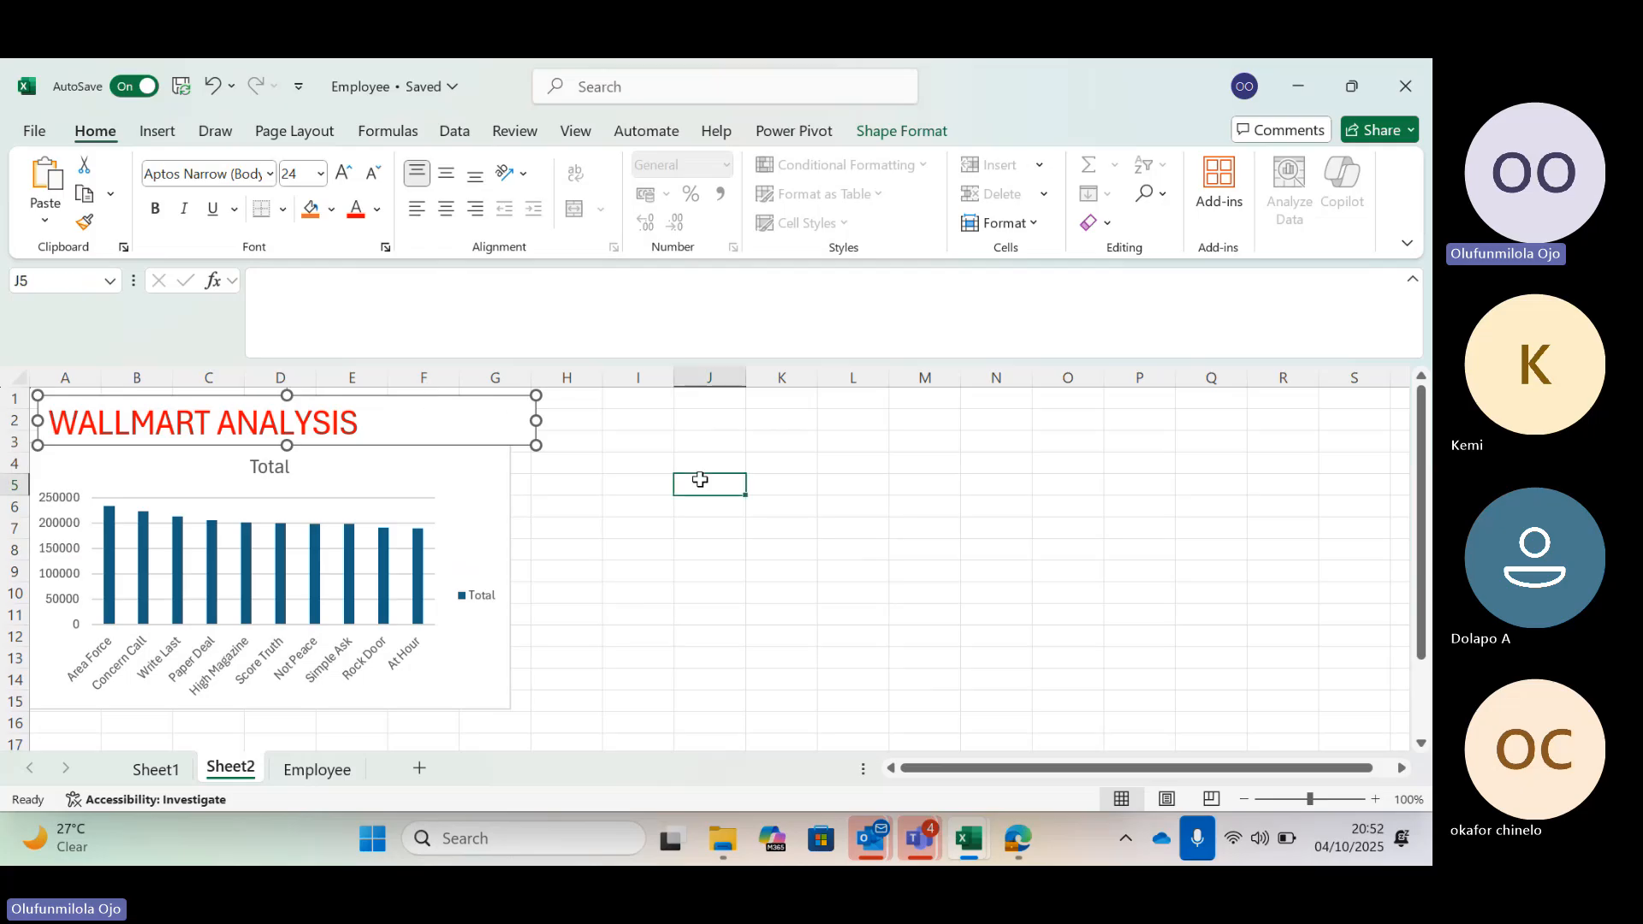
left_click(526, 402)
left_click_drag(537, 419, 400, 420)
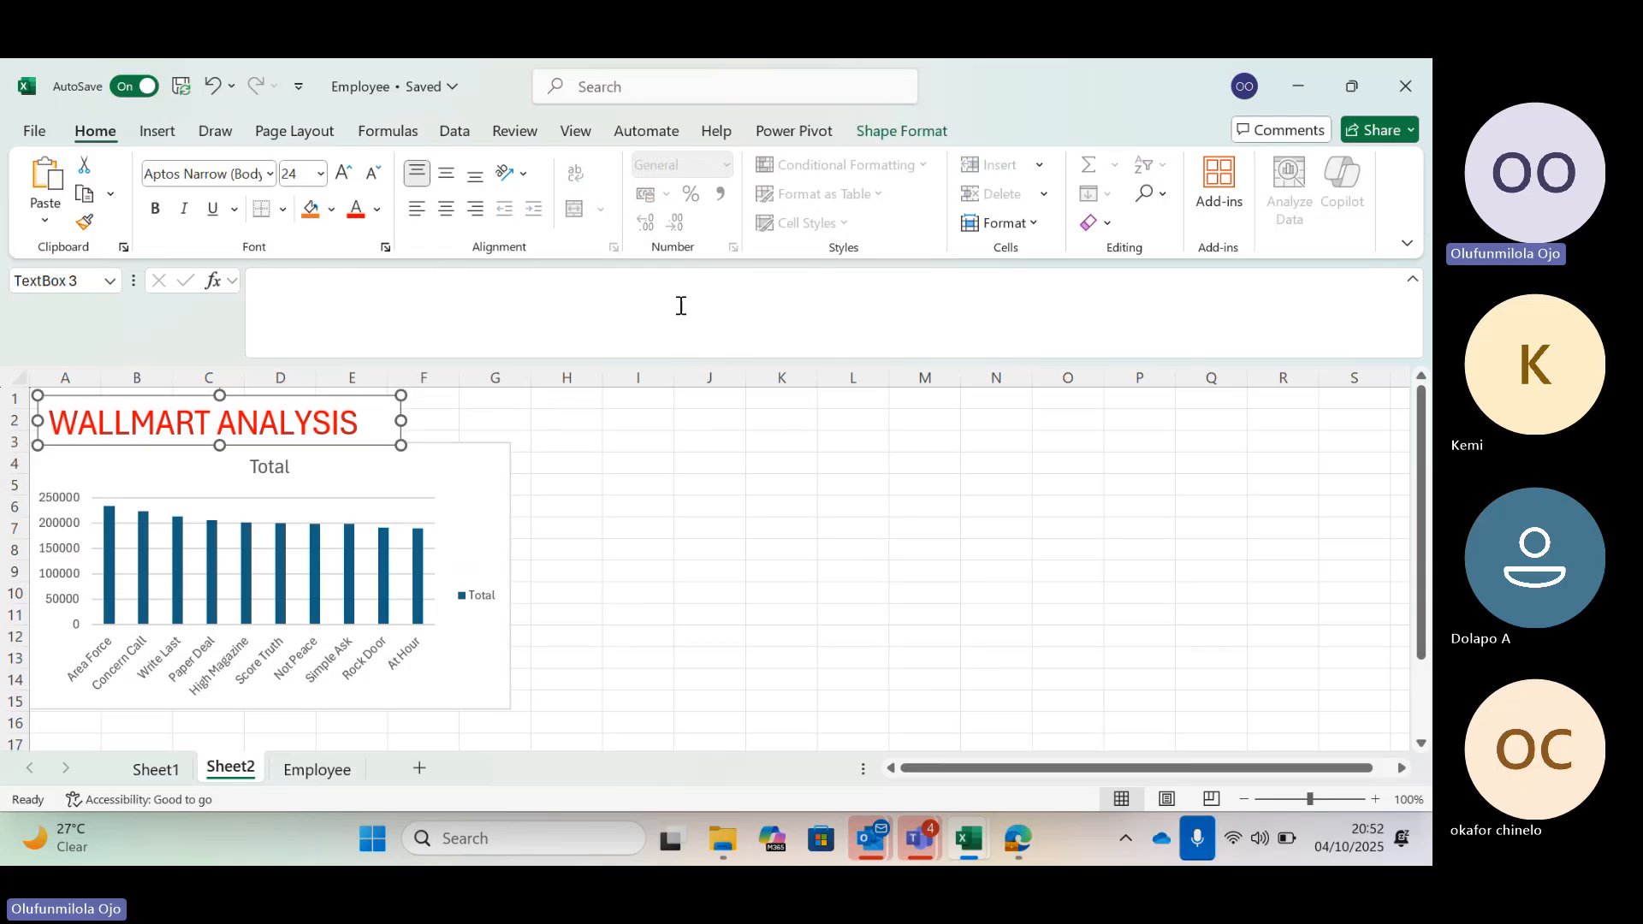
left_click(677, 657)
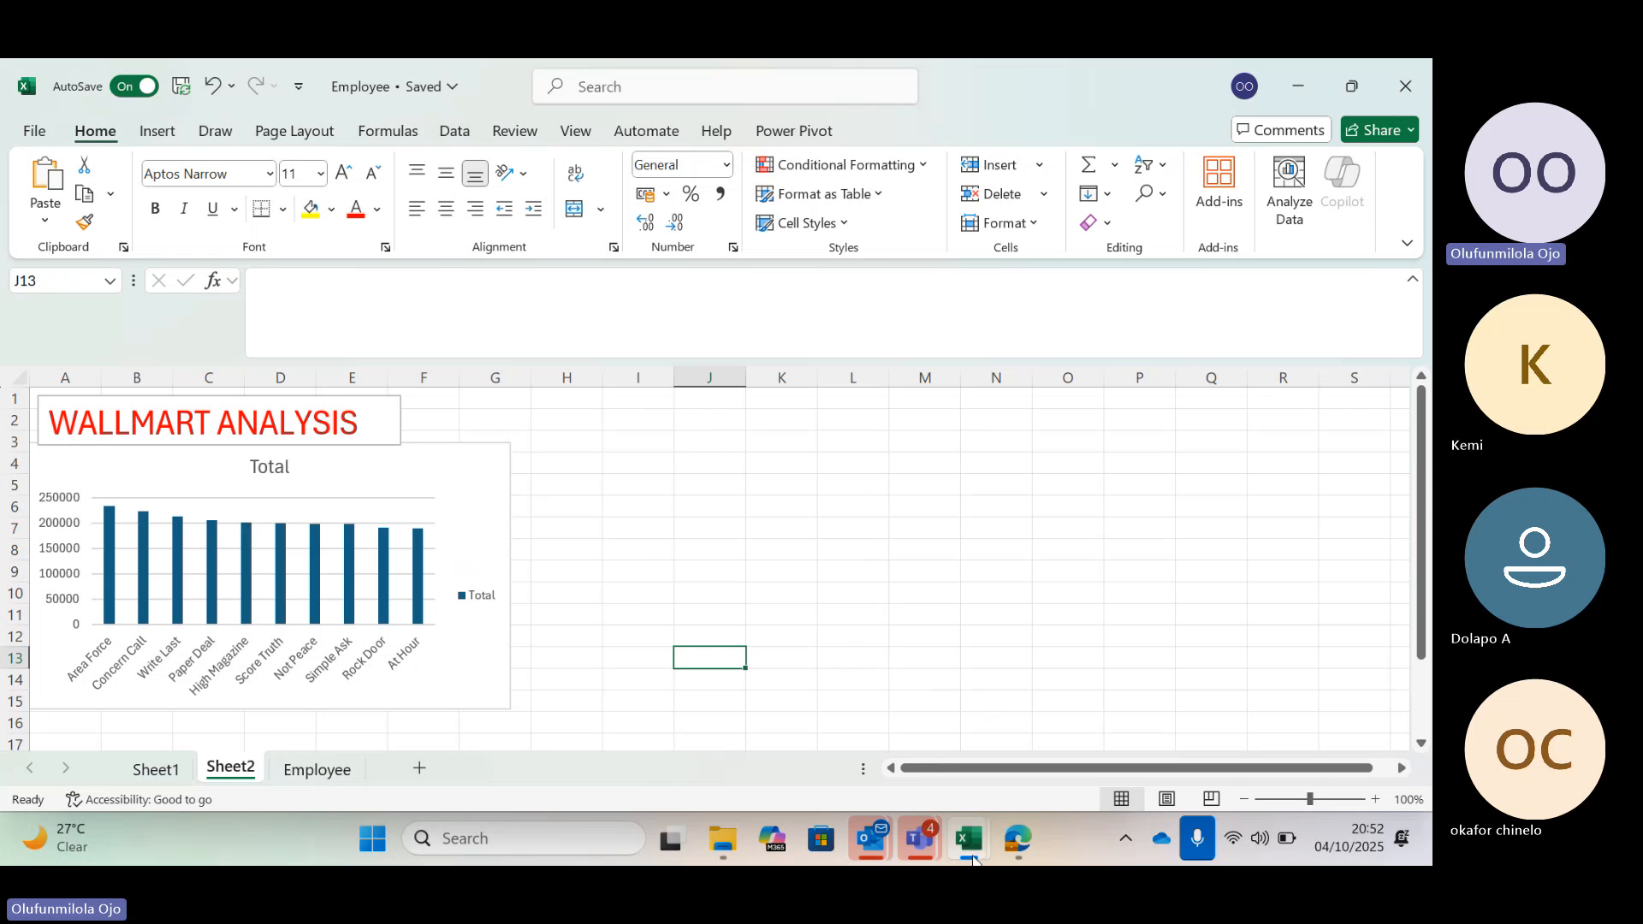
mouse_move(919, 839)
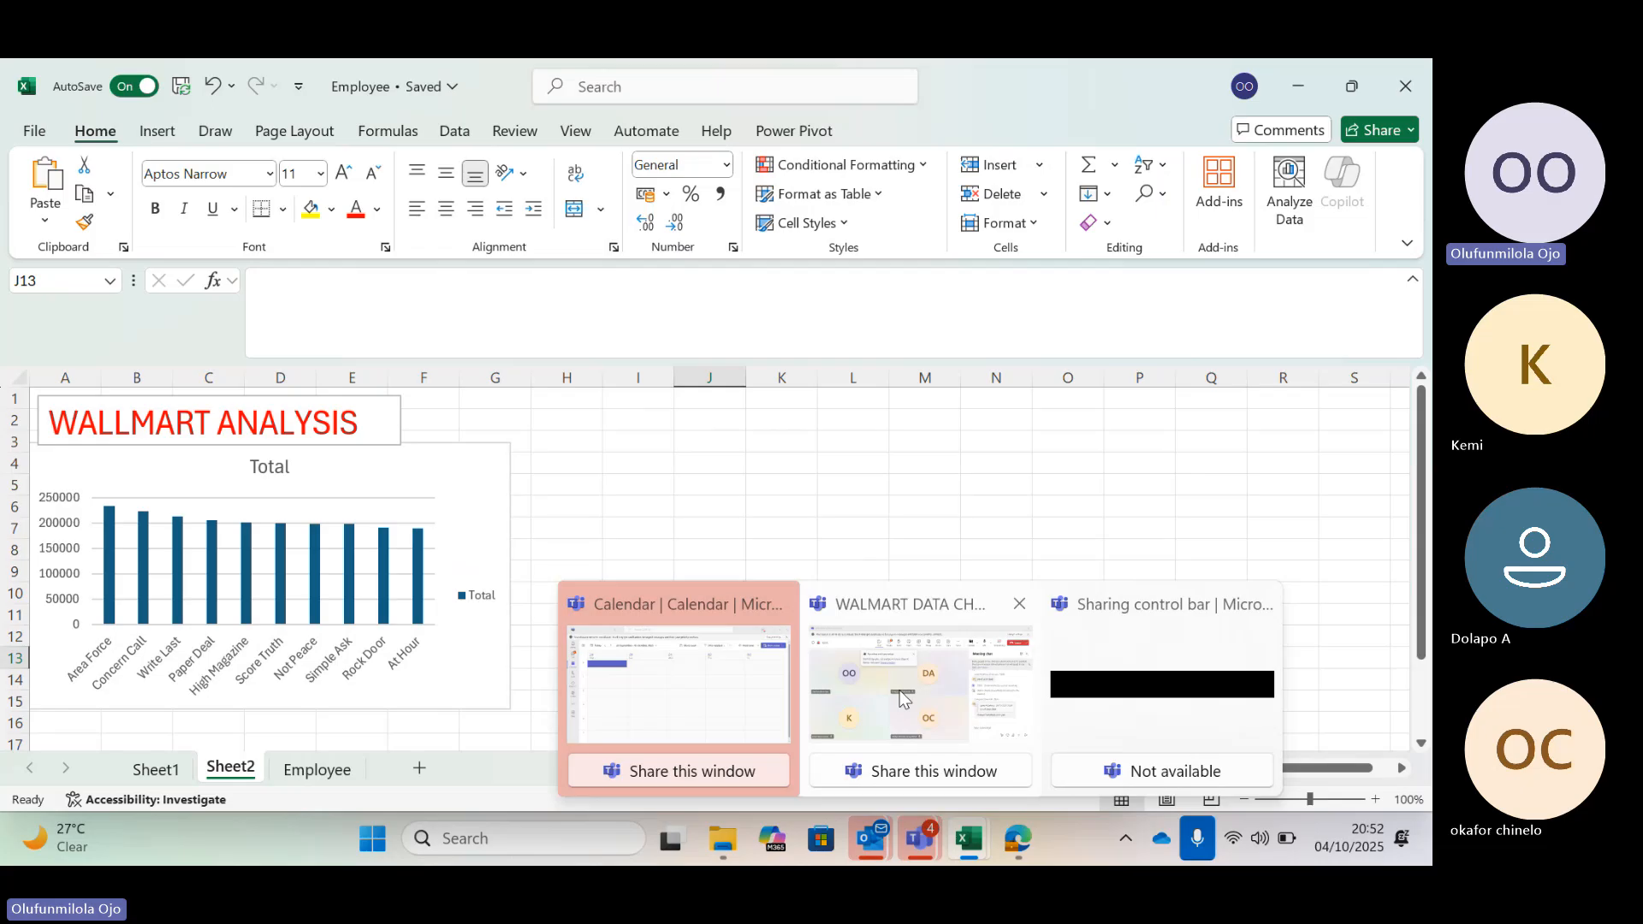
left_click(900, 699)
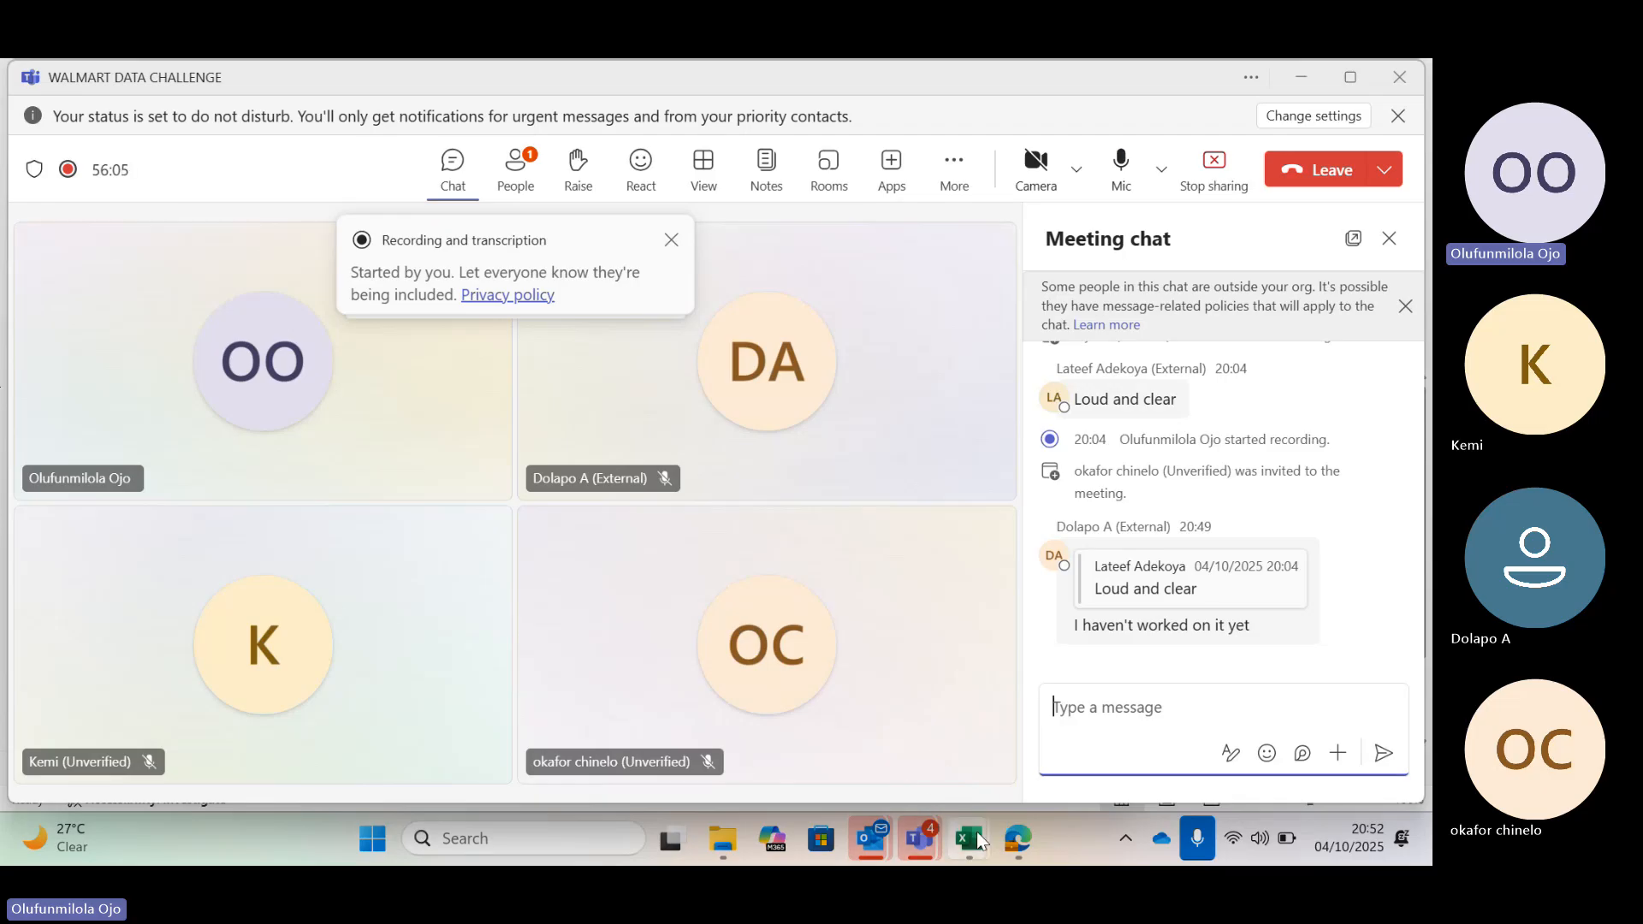
mouse_move(978, 842)
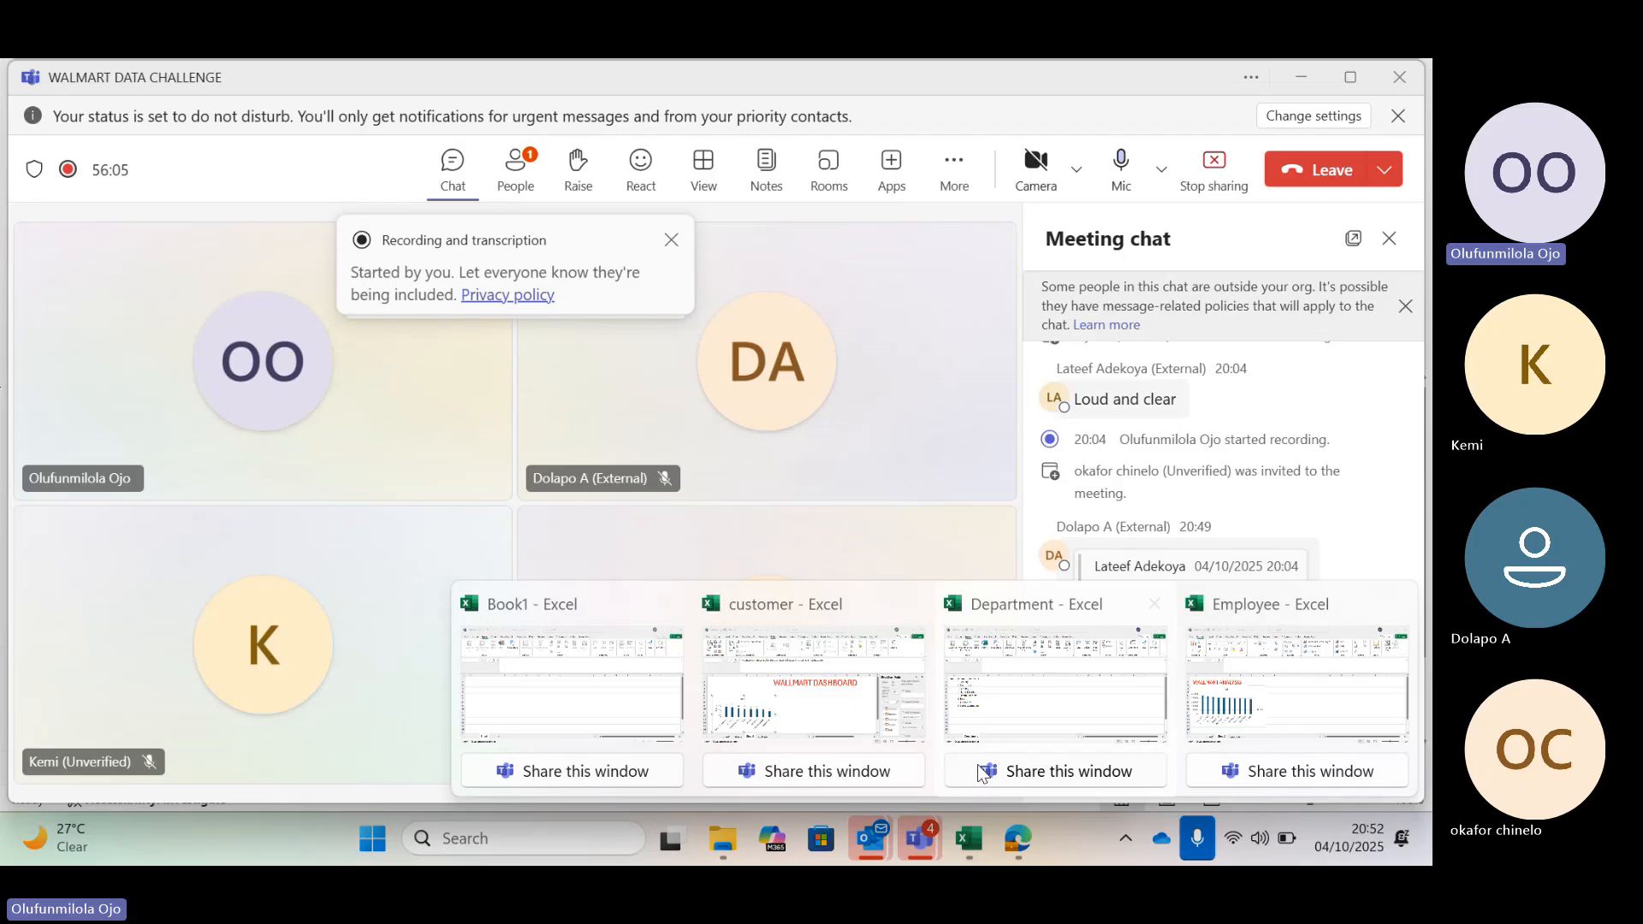
mouse_move(1114, 663)
mouse_move(1181, 685)
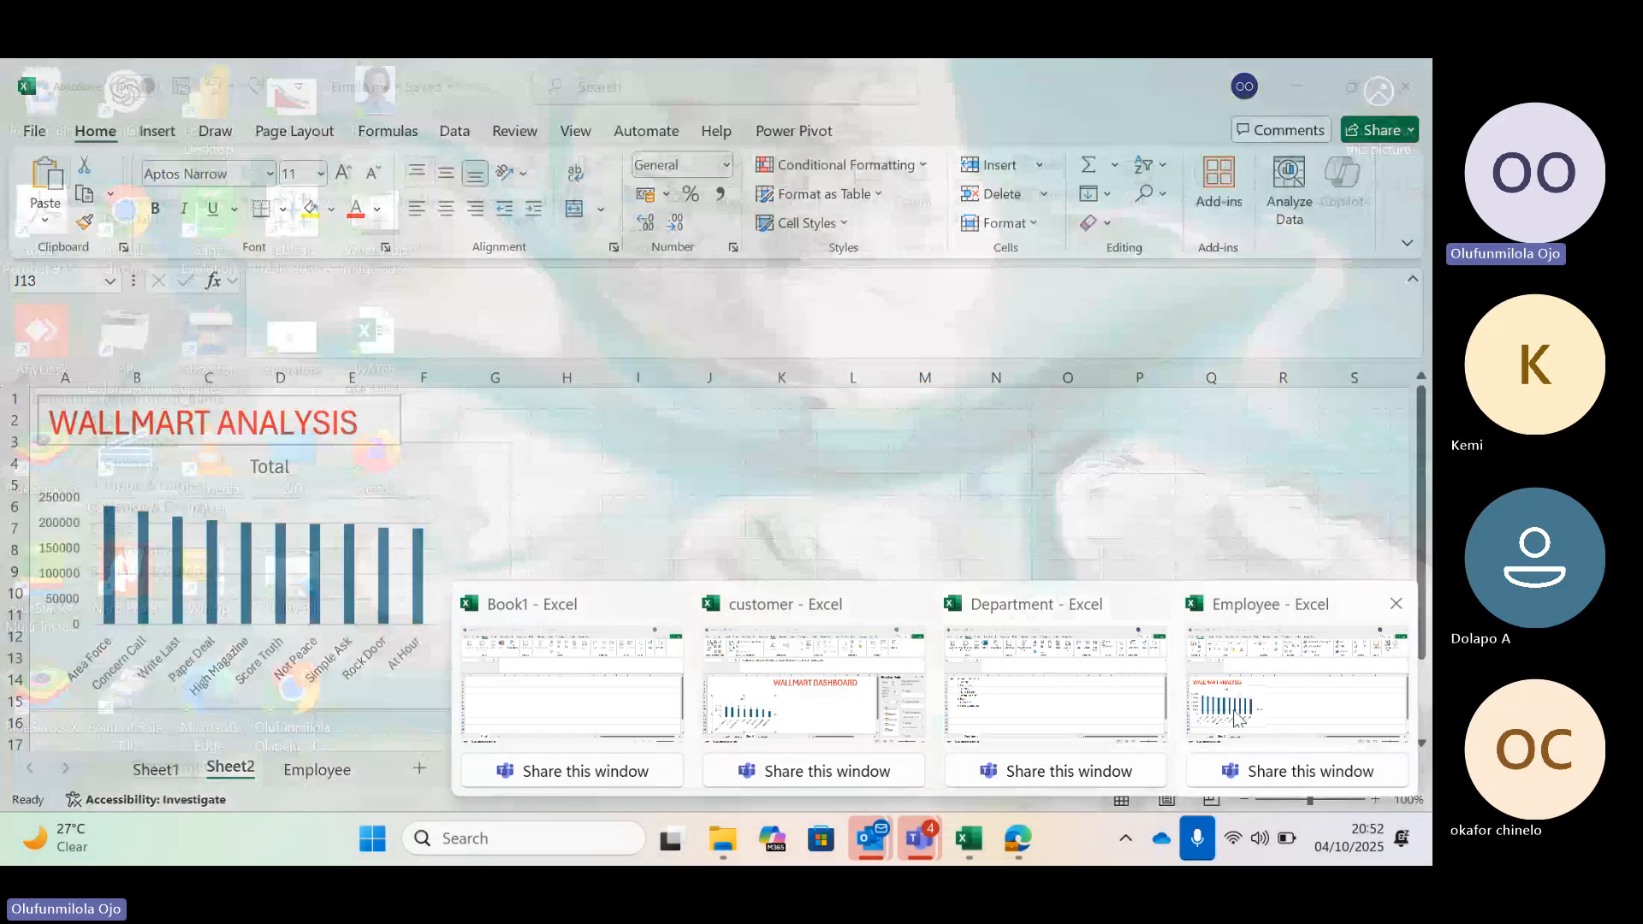
left_click(1235, 717)
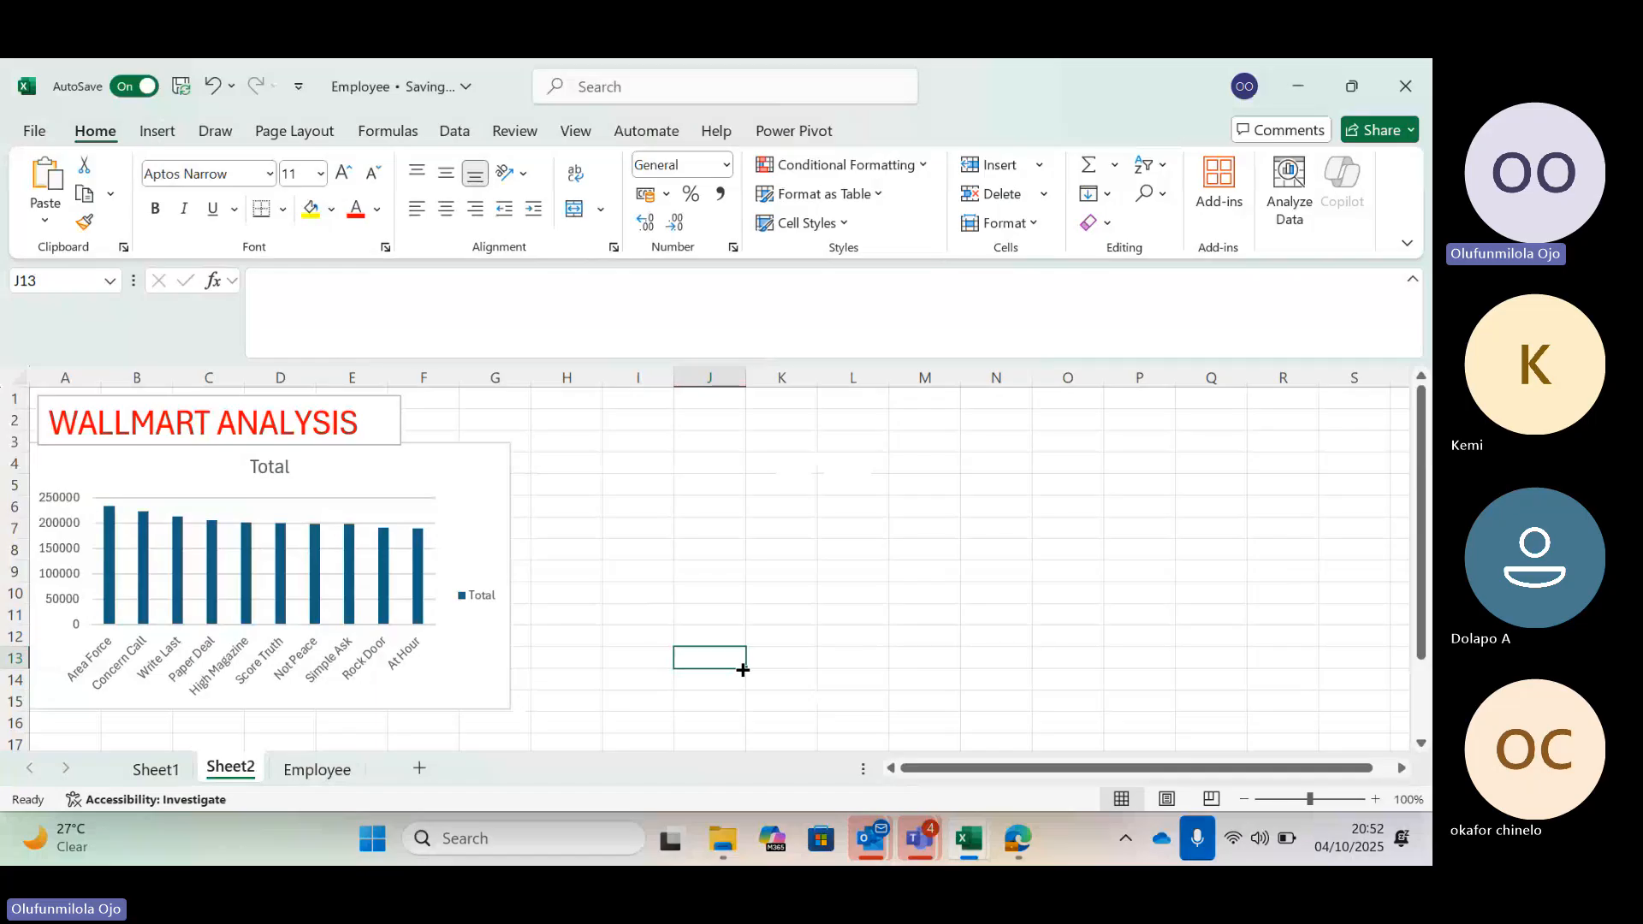
Switch to the Teams meeting window, mute the microphone and leave the meeting
left_click(917, 724)
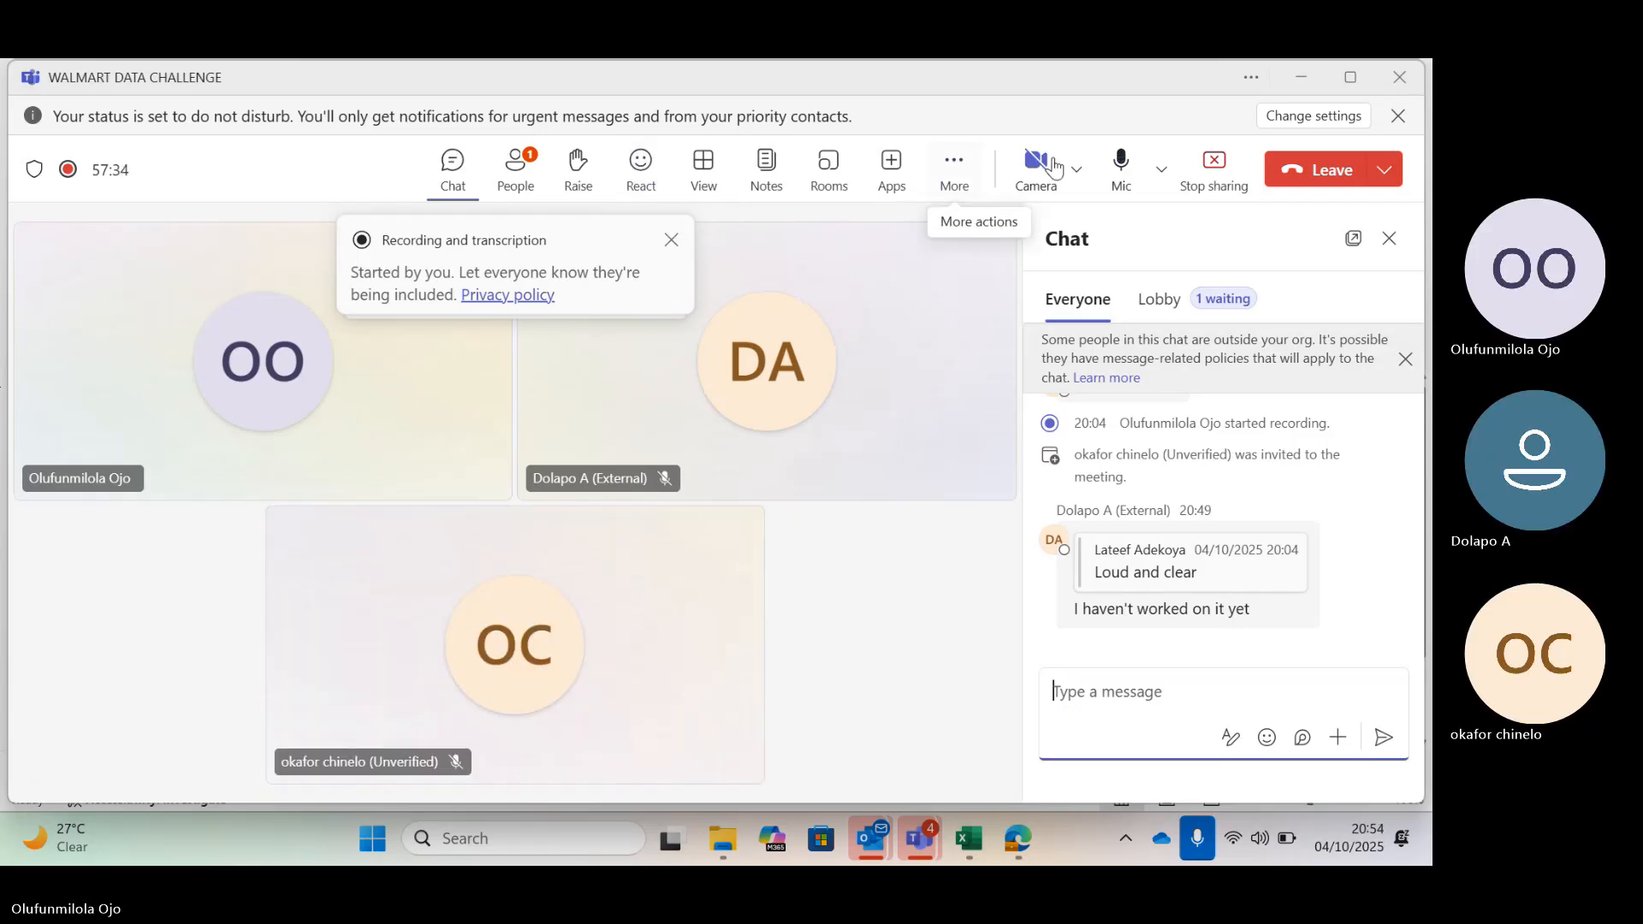
left_click(1121, 179)
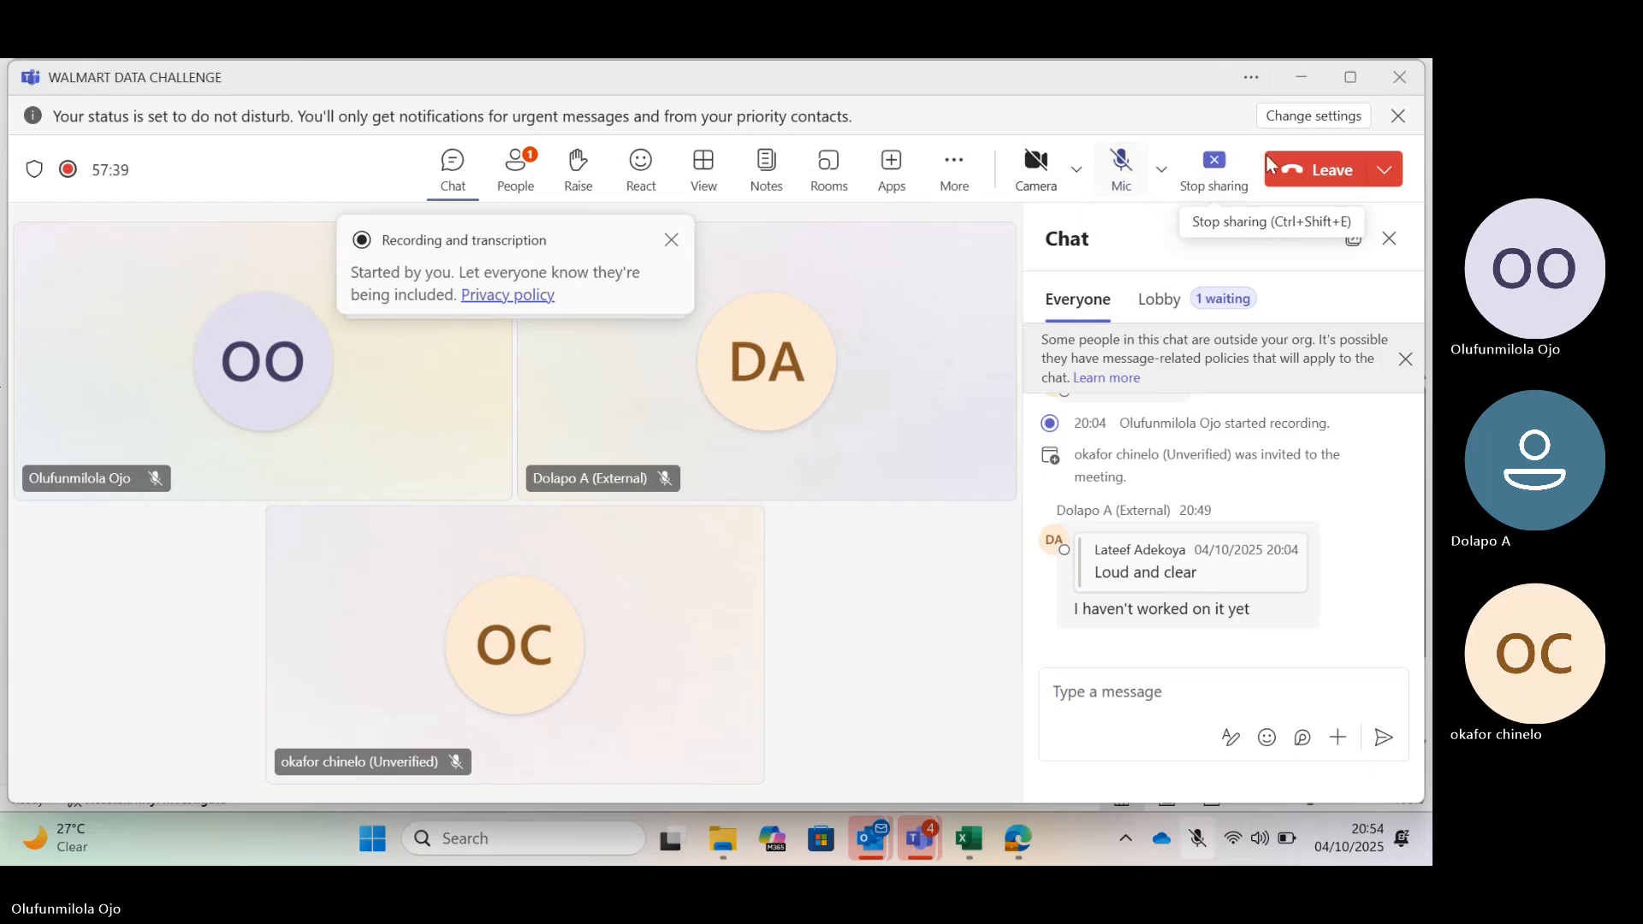
left_click(1313, 171)
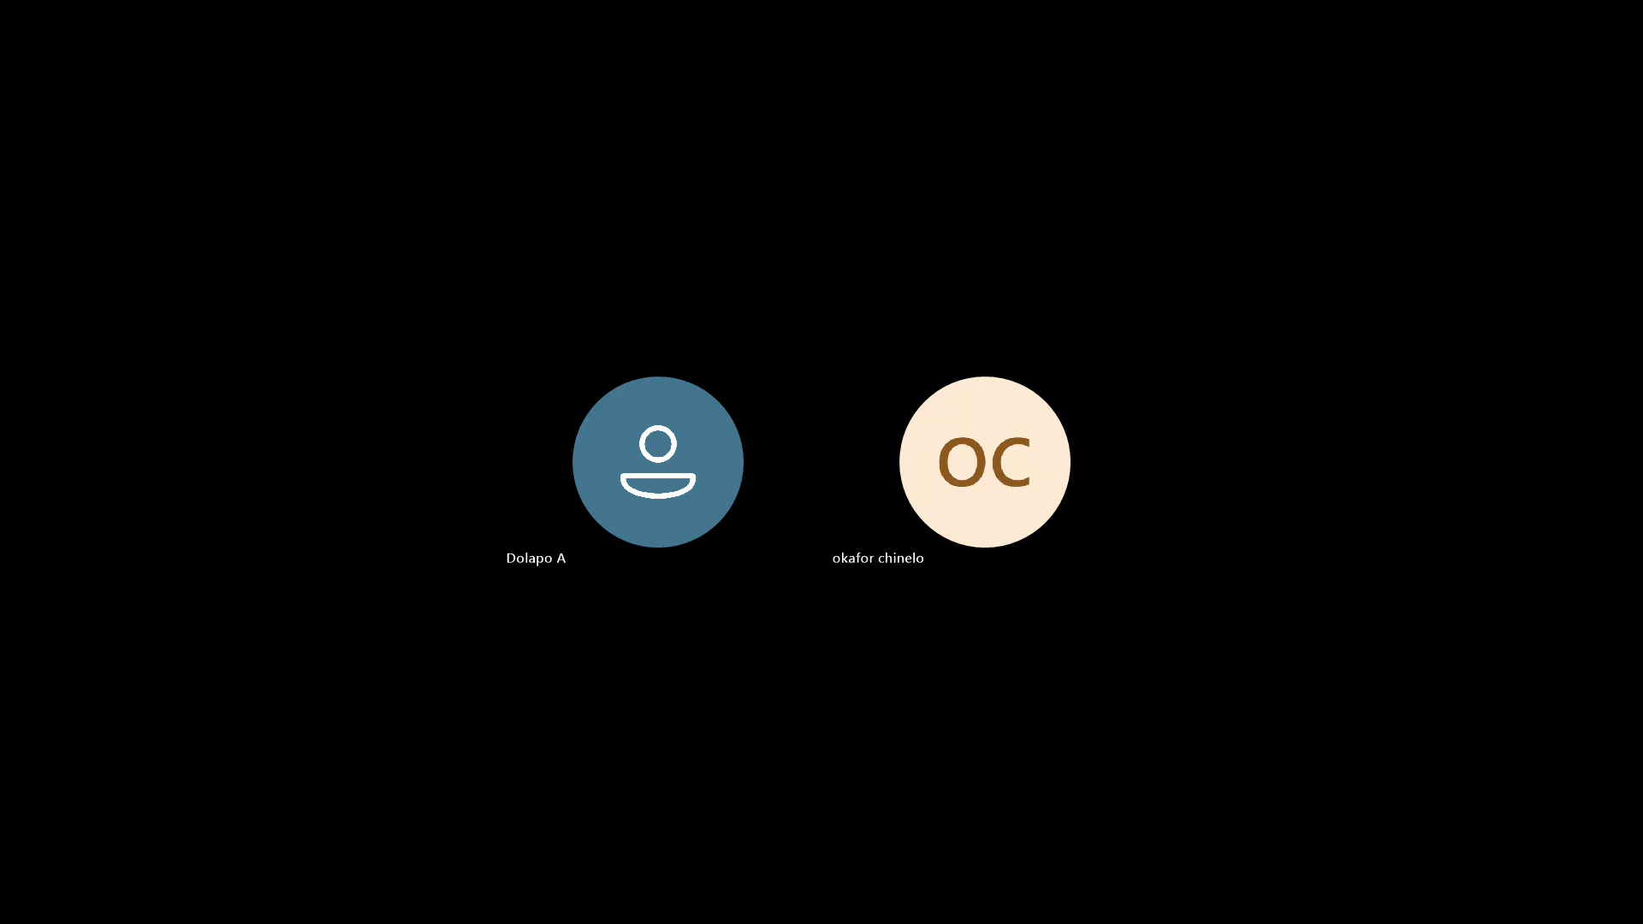